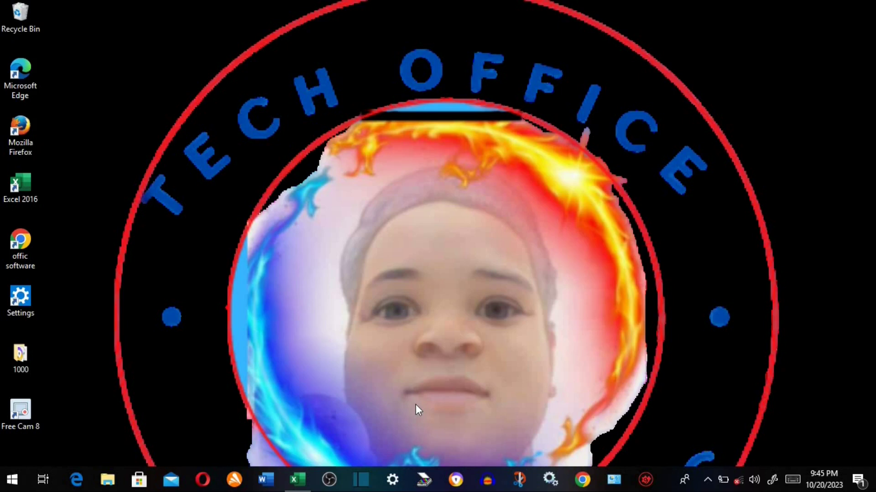
- Search the Start menu for 'excel' to launch Excel 2016
click(12, 484)
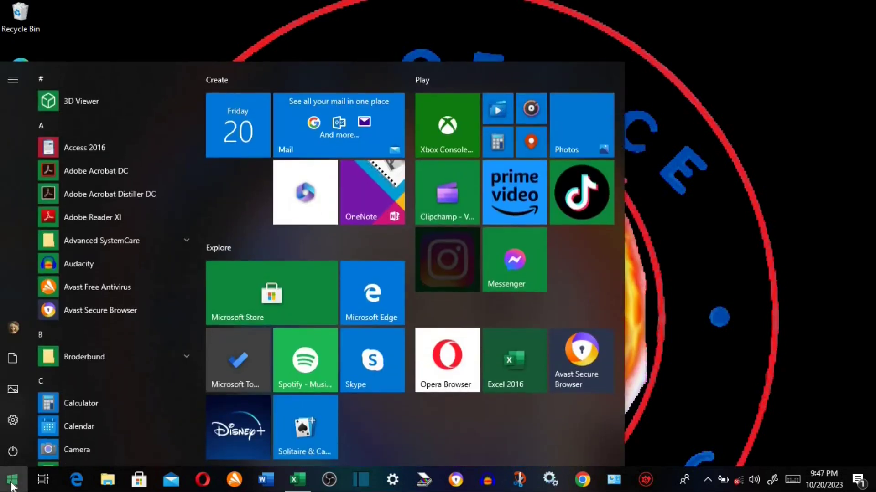
text(excel)
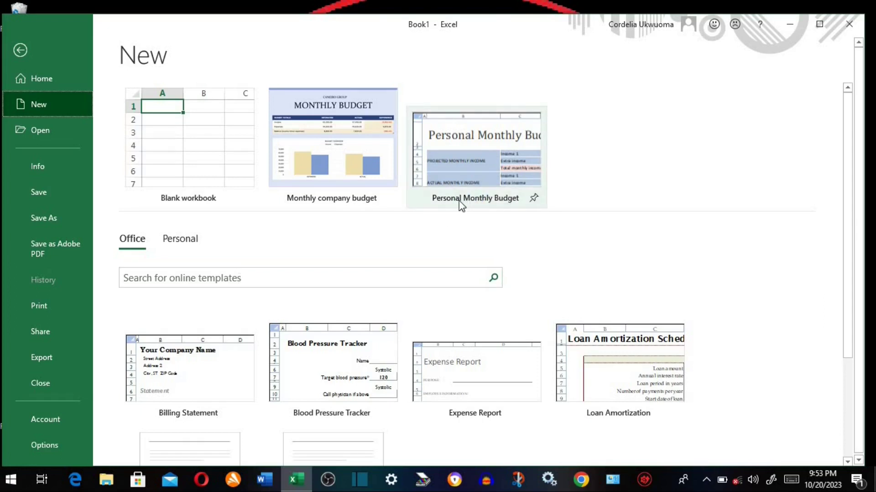
- Create a new blank workbook, Book2, from the New page's template gallery
click(309, 282)
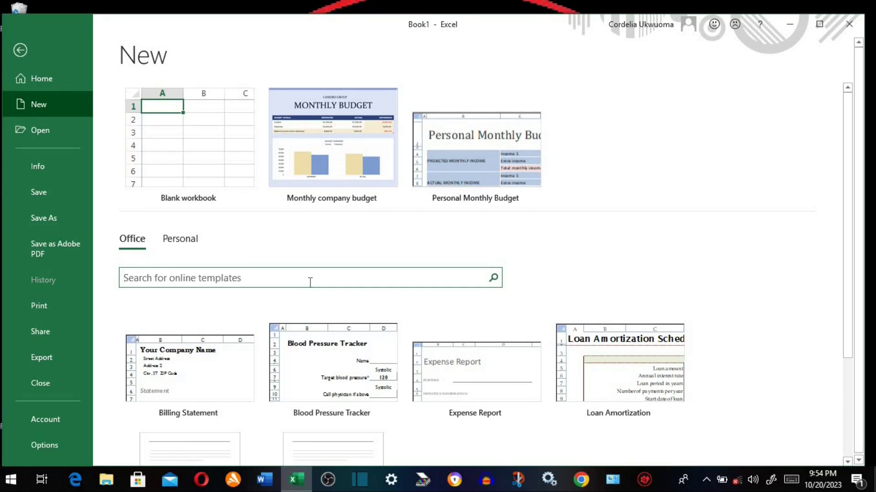
click(228, 126)
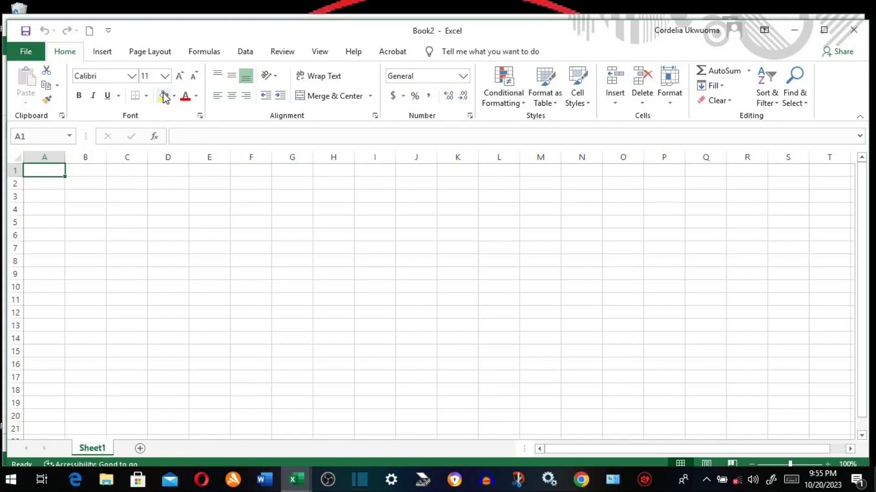
- Browse the Insert and Page Layout tabs, then return to Home for the Alignment settings
click(114, 53)
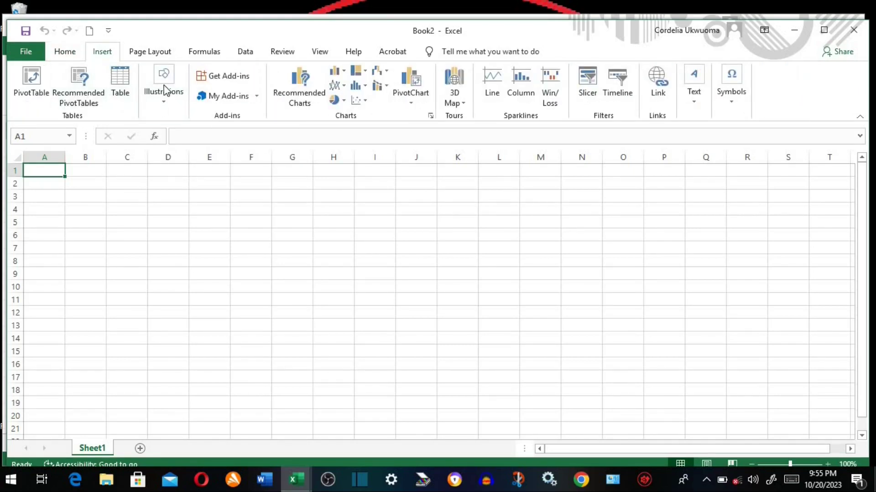
click(160, 54)
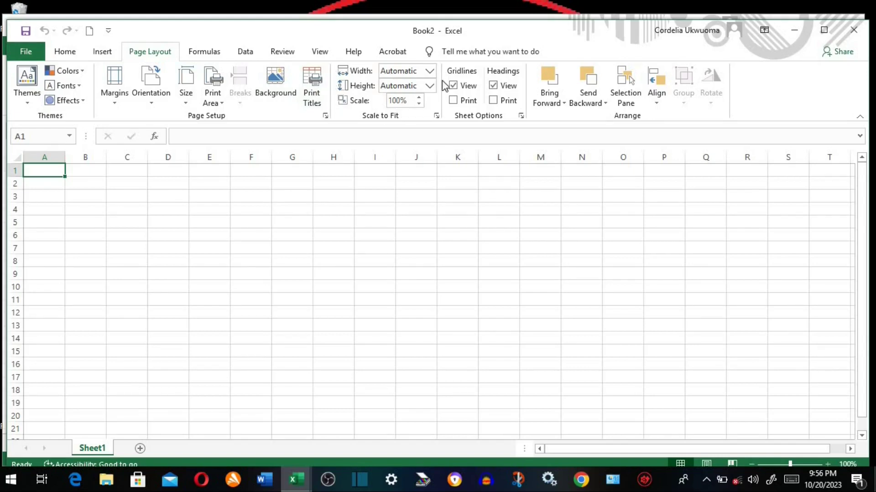
click(64, 56)
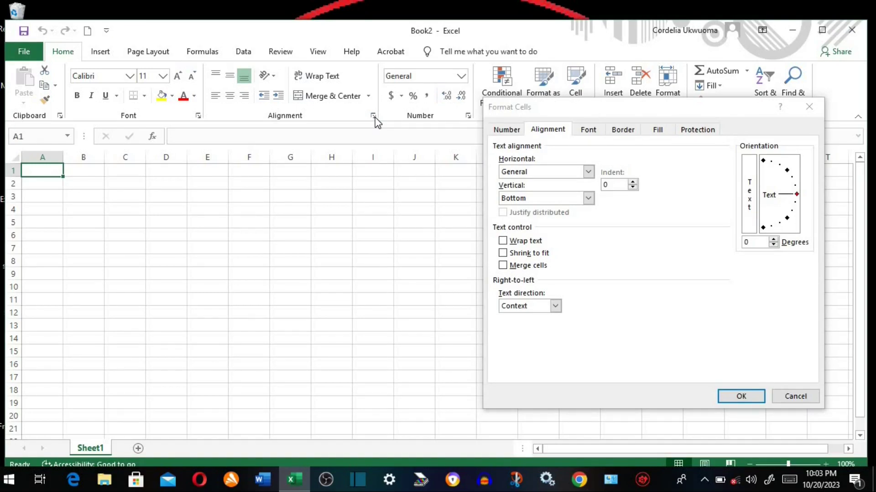
- Close Format Cells, select G8, and page the sheet to columns U–AN and back
click(809, 107)
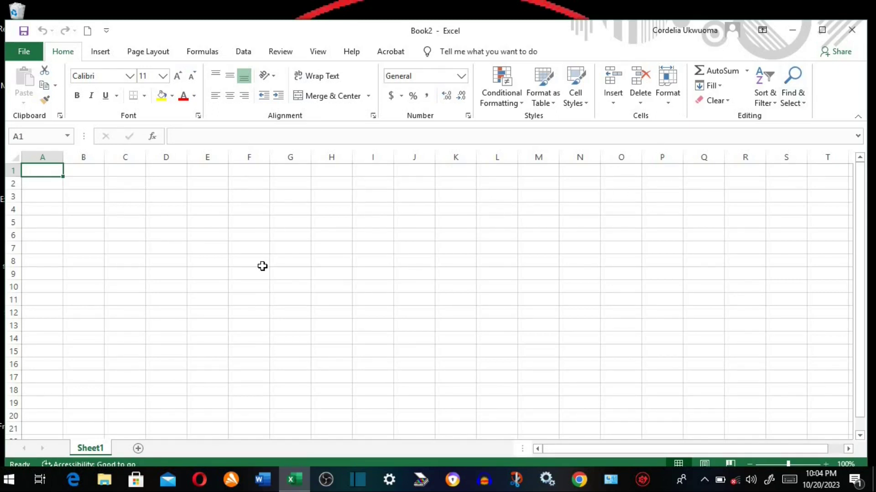
scroll(263, 266, right, 2)
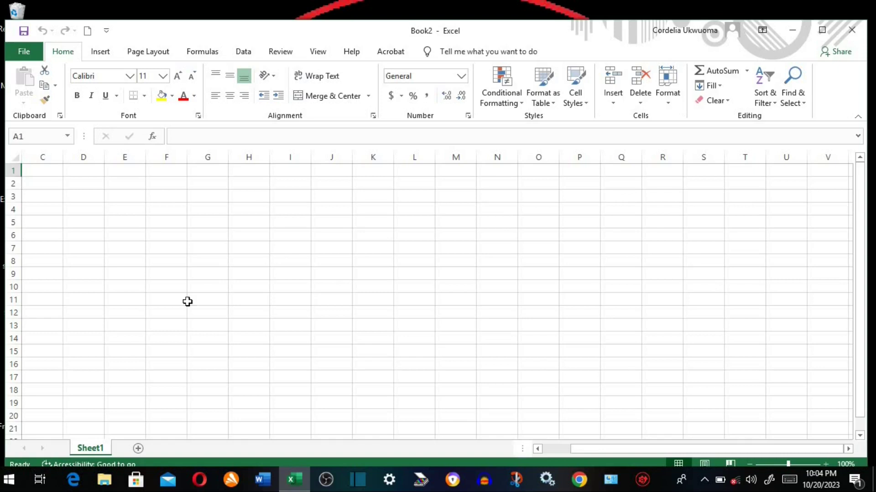
click(552, 448)
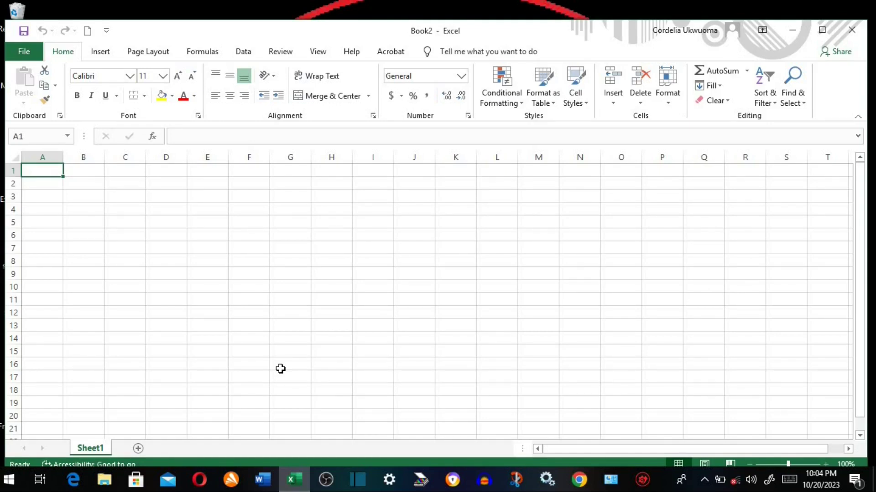
click(288, 261)
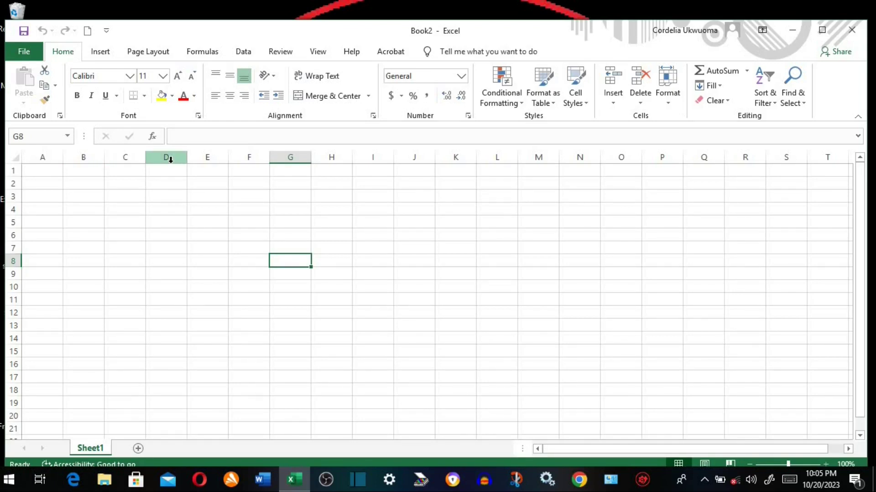
click(833, 449)
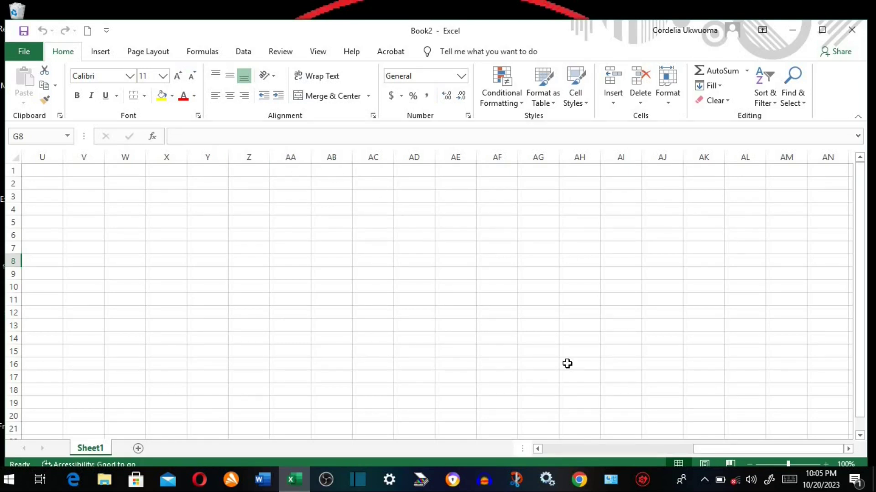
click(636, 448)
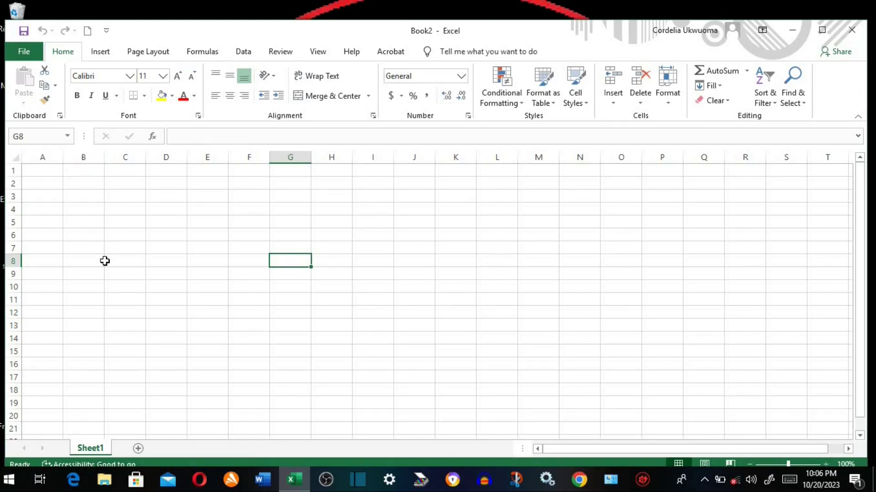
click(154, 225)
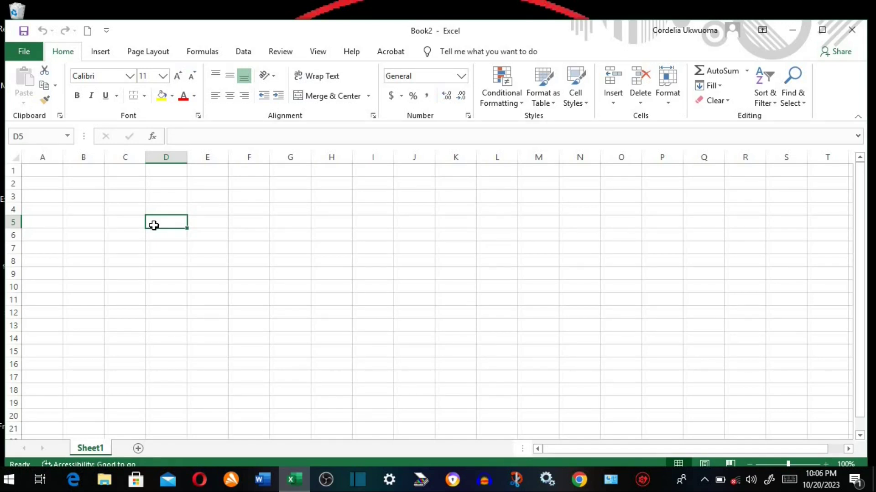
click(205, 198)
click(168, 222)
click(586, 315)
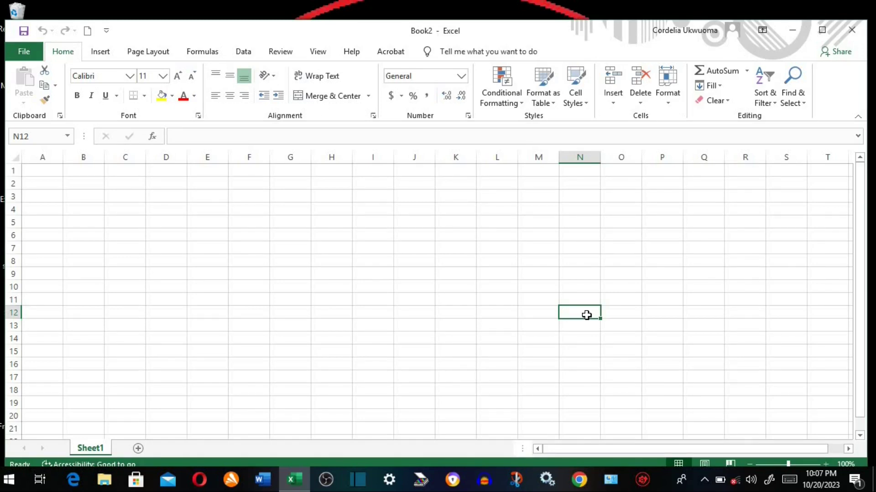
- Undo the last change, then insert a blank column at G and a blank row at 4
key(ctrl+z)
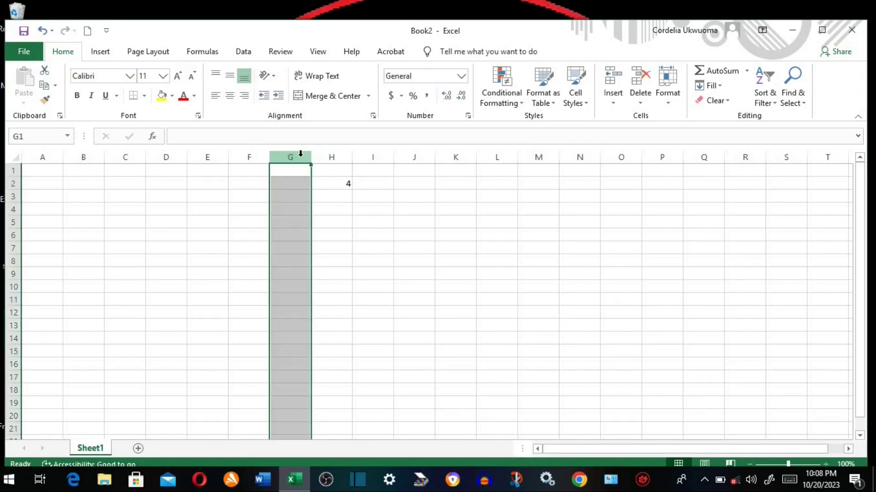
click(613, 78)
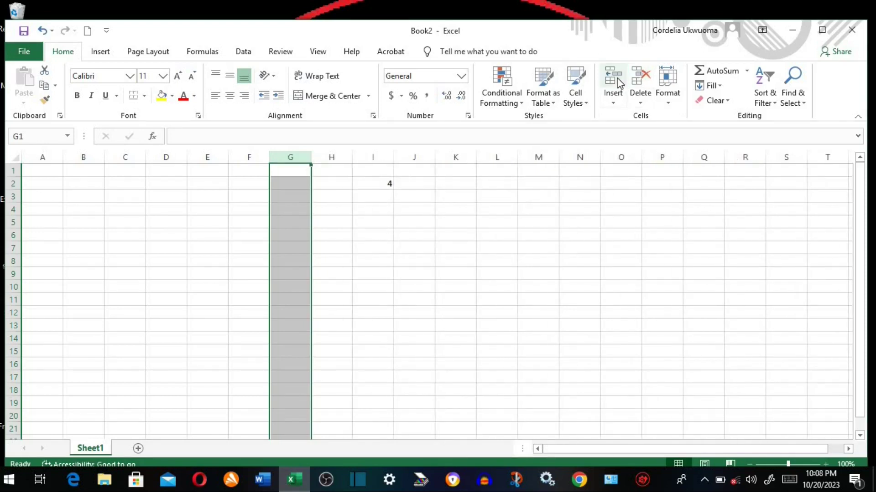
click(11, 209)
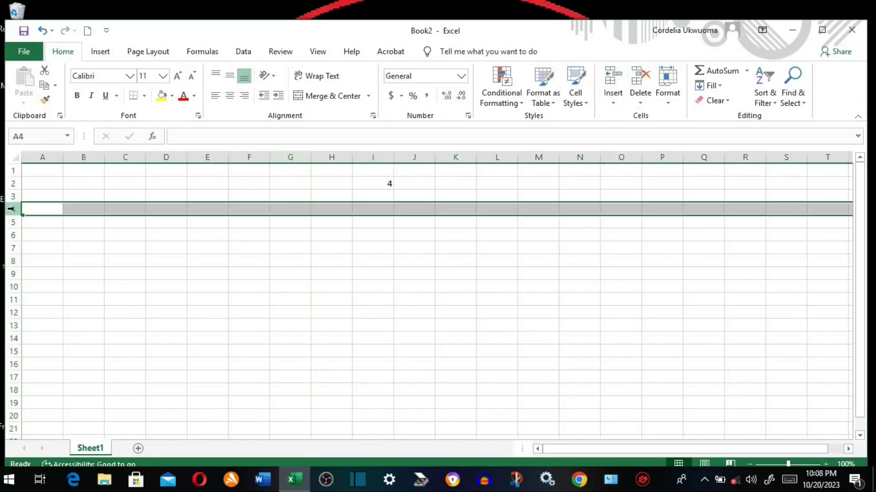
click(622, 80)
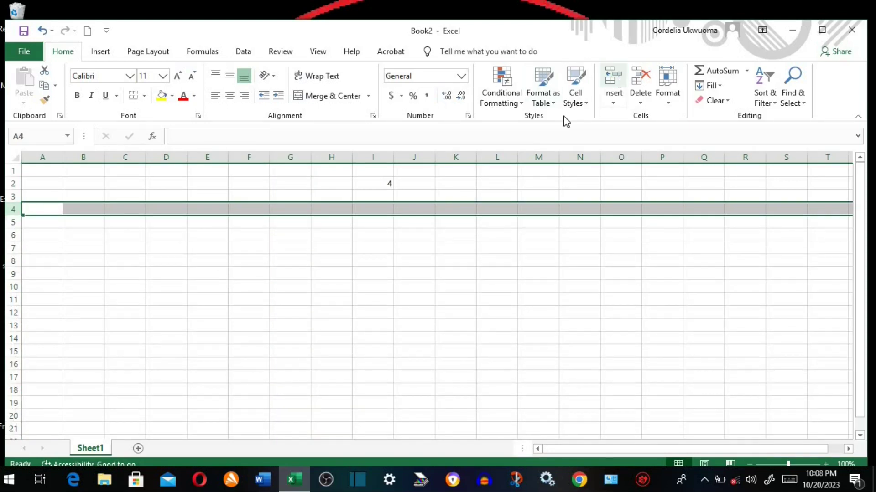
- Clear the stray 4 from cell I2
click(349, 242)
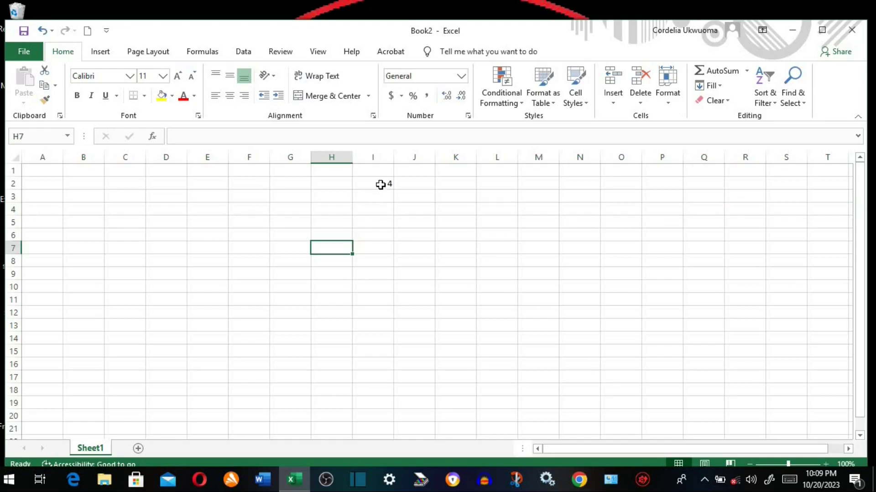
click(382, 183)
key(BackSpace)
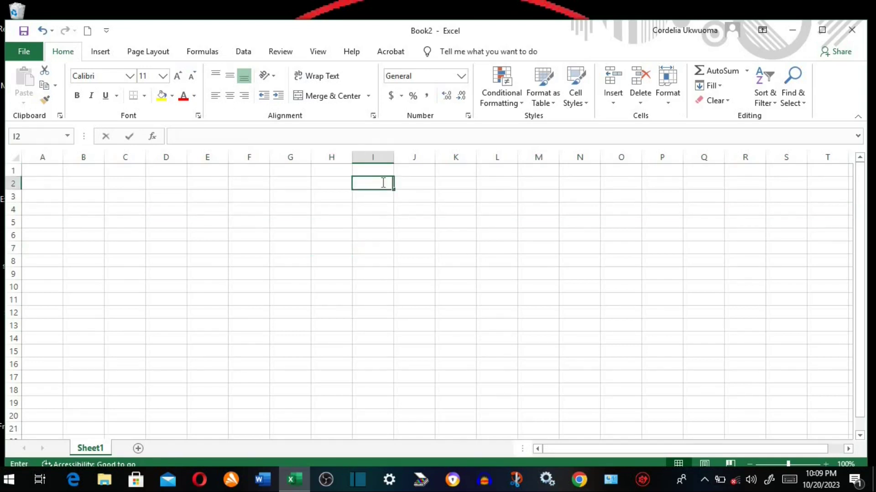
key(Return)
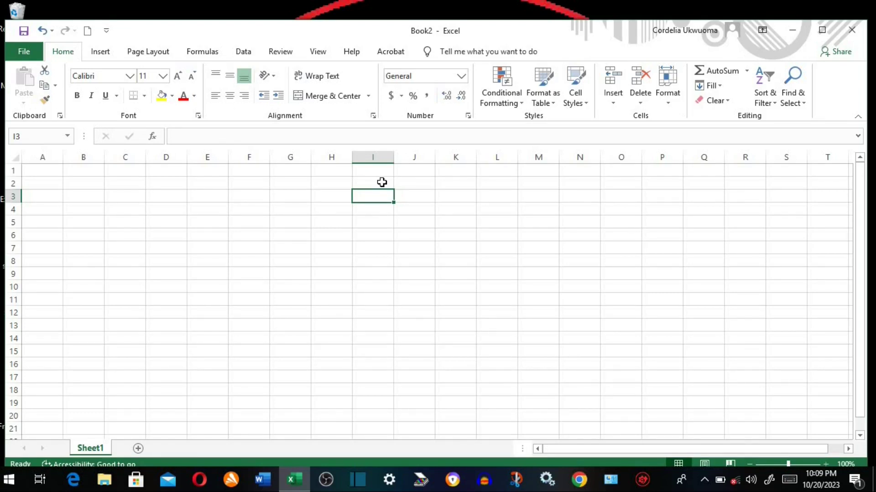
click(382, 183)
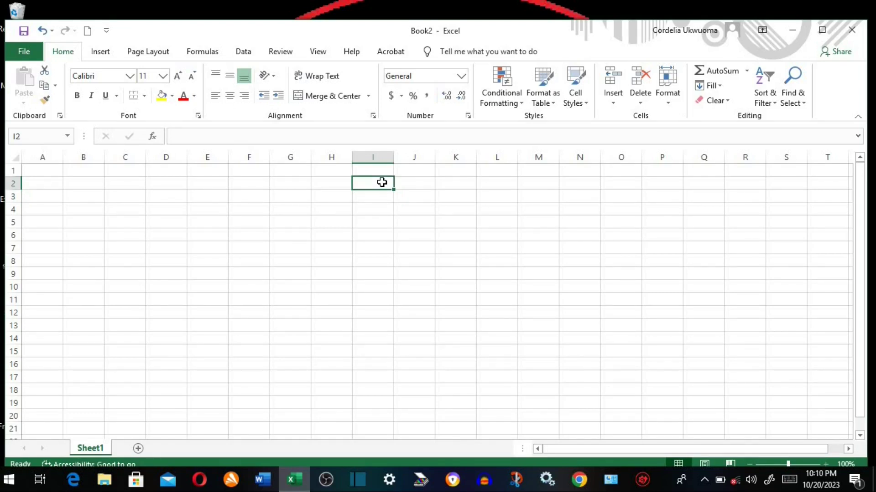
drag(381, 183, 488, 269)
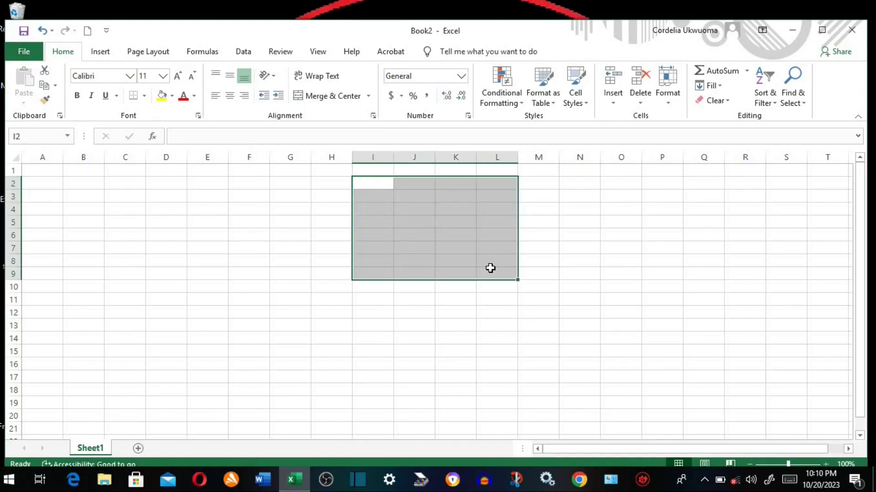
drag(286, 192, 335, 381)
click(259, 210)
drag(259, 210, 523, 260)
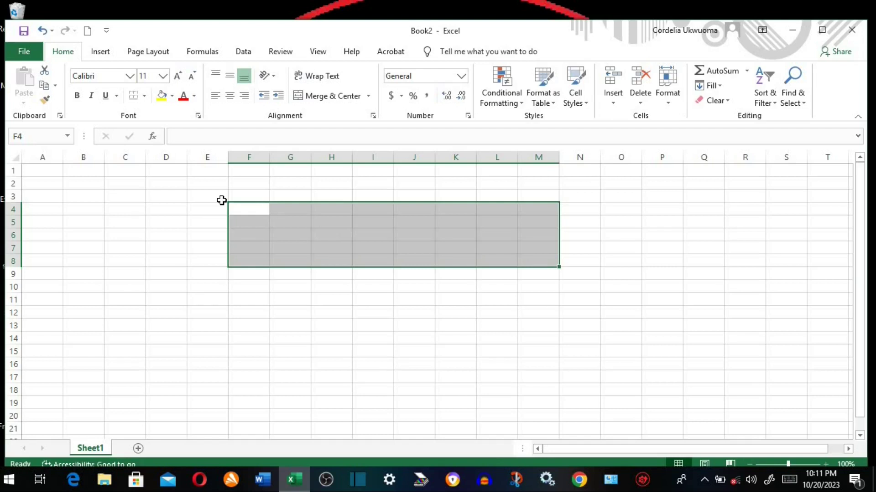
click(169, 207)
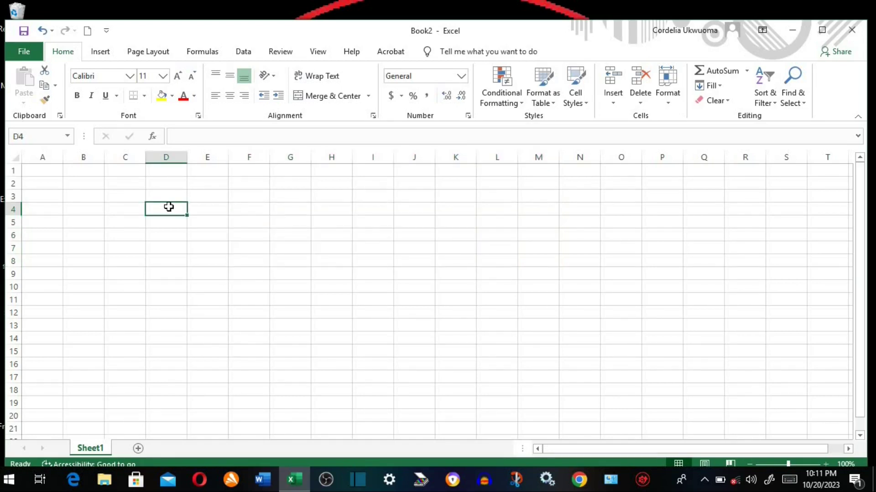
drag(169, 207, 322, 349)
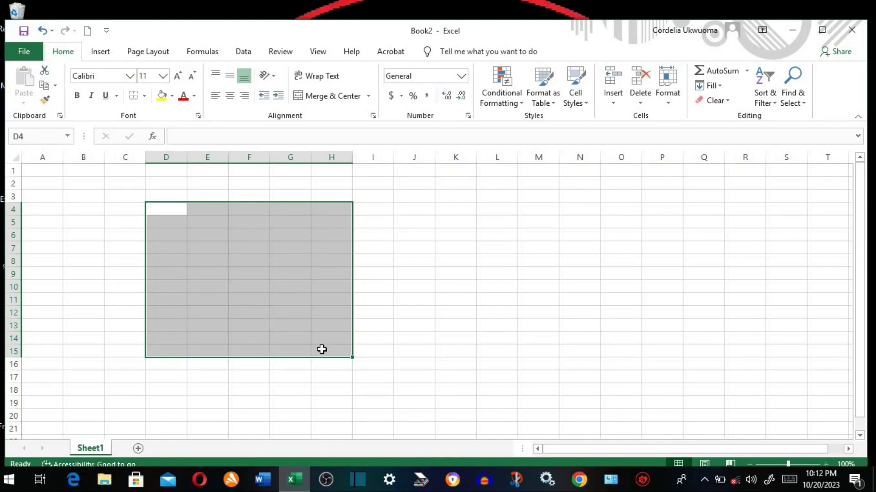
click(411, 208)
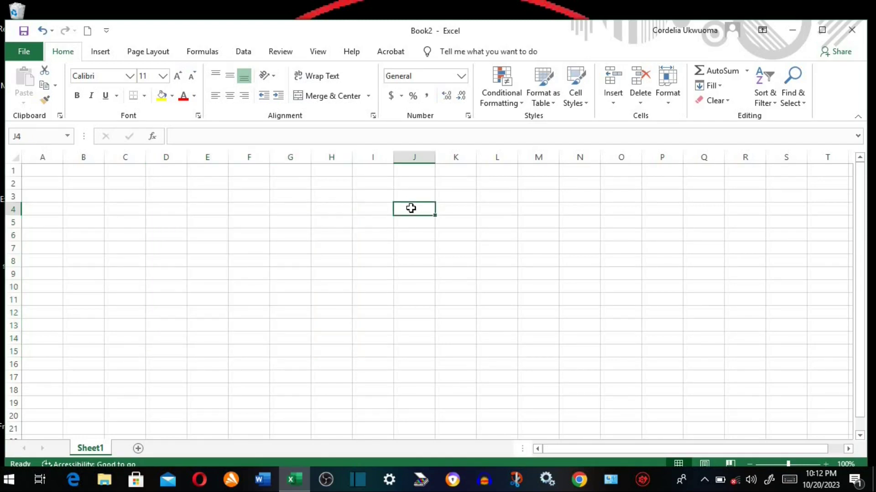
drag(411, 208, 407, 336)
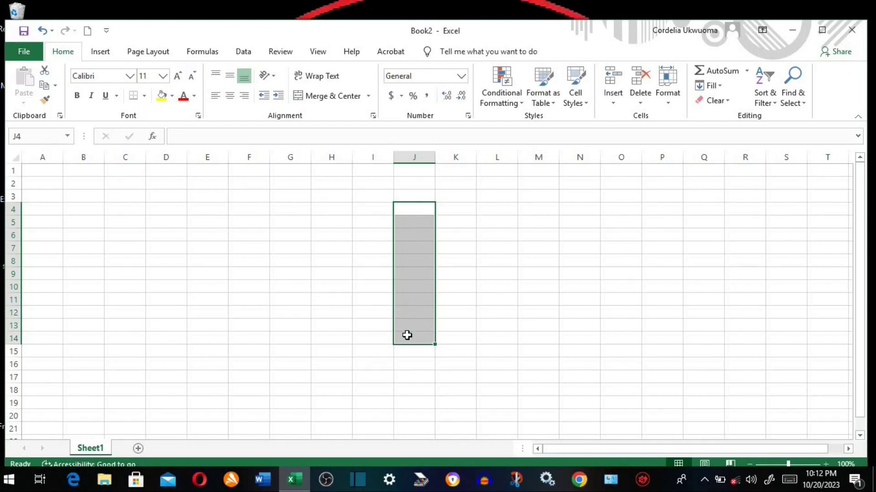
click(92, 223)
drag(91, 222, 400, 220)
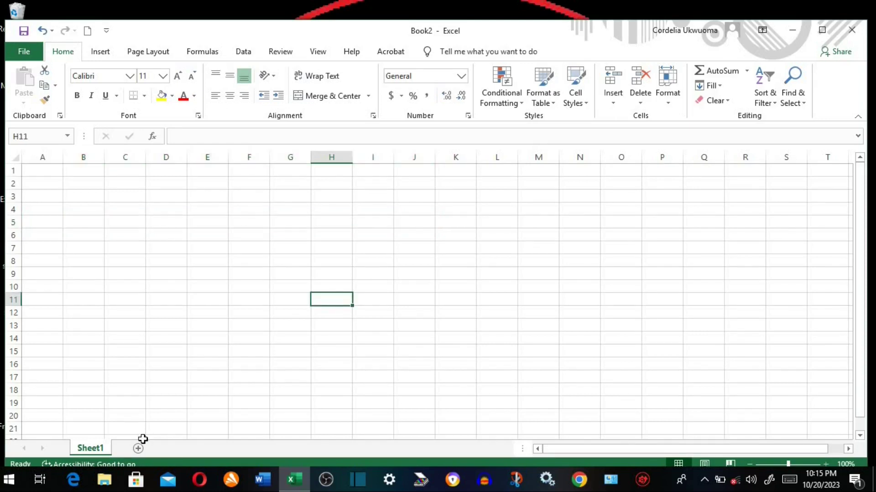
- Add four new blank worksheets, Sheet2 through Sheet5
click(135, 447)
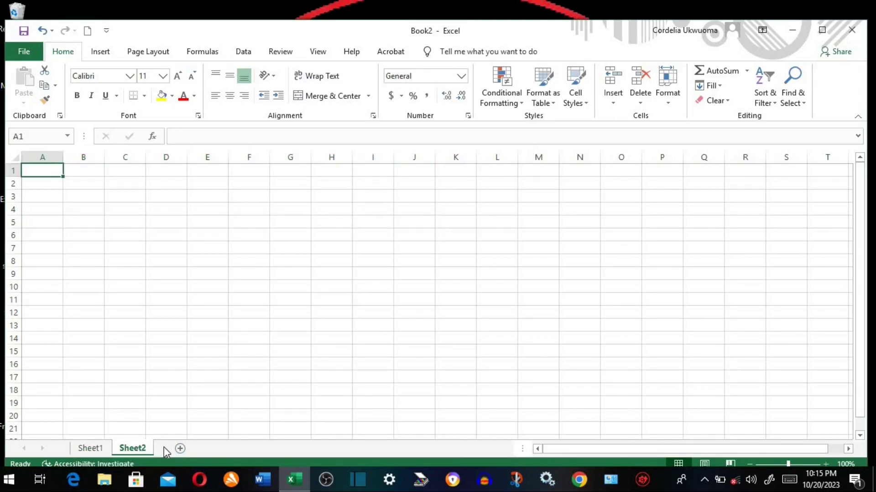
click(179, 448)
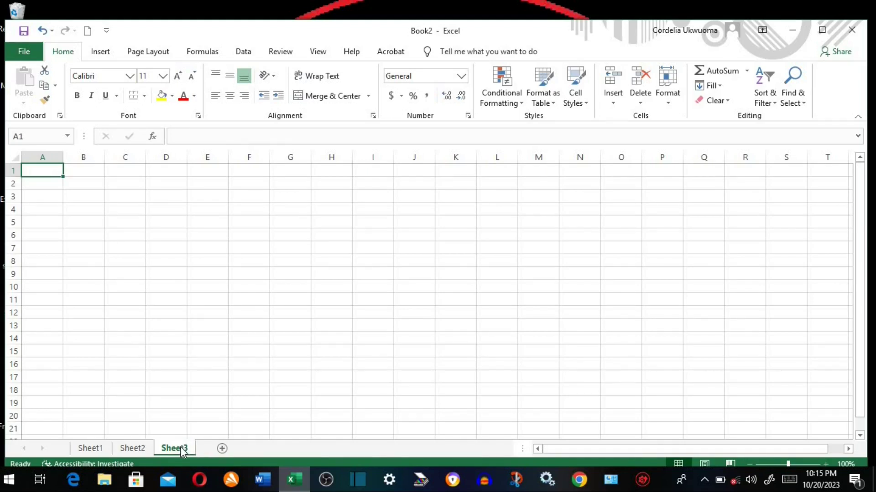
click(223, 448)
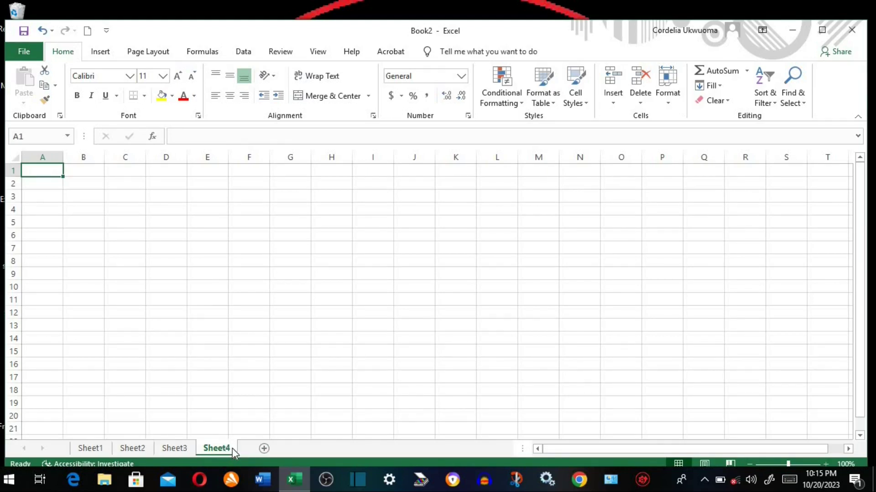
click(266, 448)
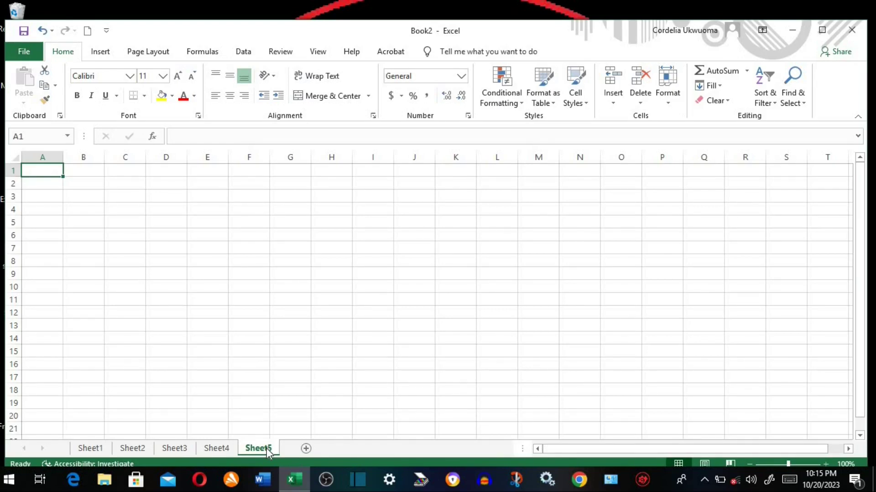
- Rename the third sheet tab from Sheet3 to 'test one'
click(226, 449)
right_click(227, 449)
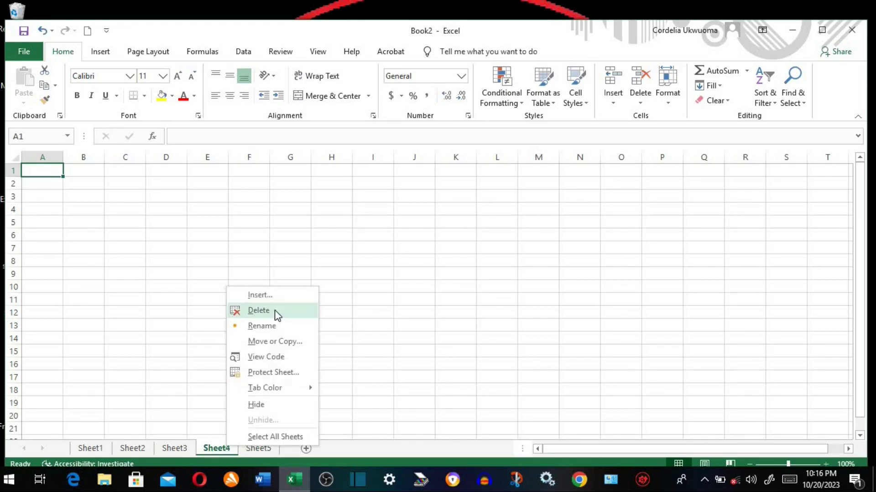
click(177, 448)
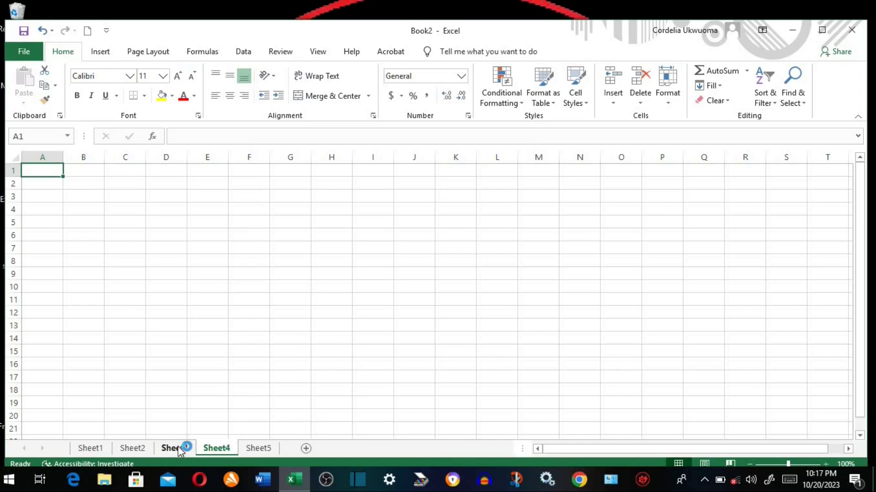
right_click(178, 448)
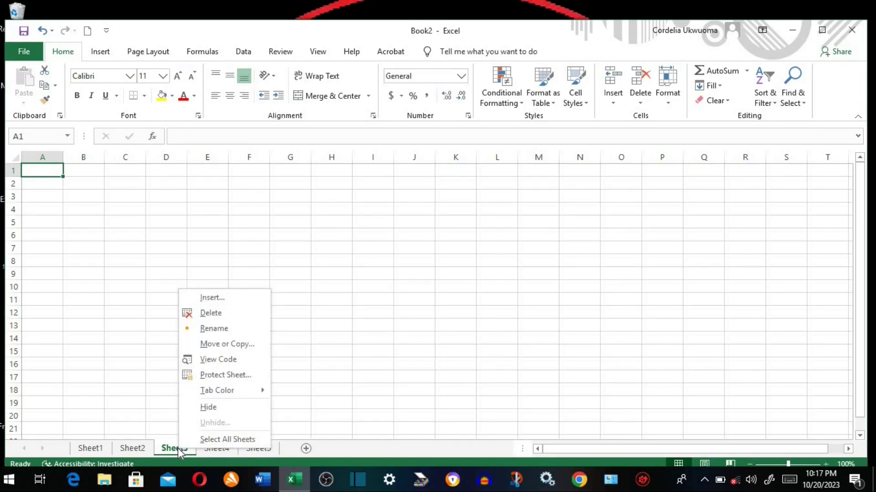
click(210, 328)
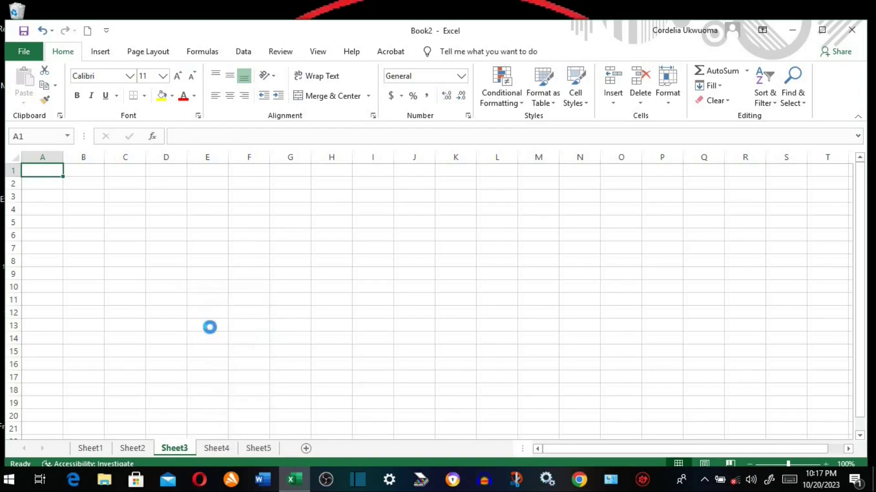
text(te)
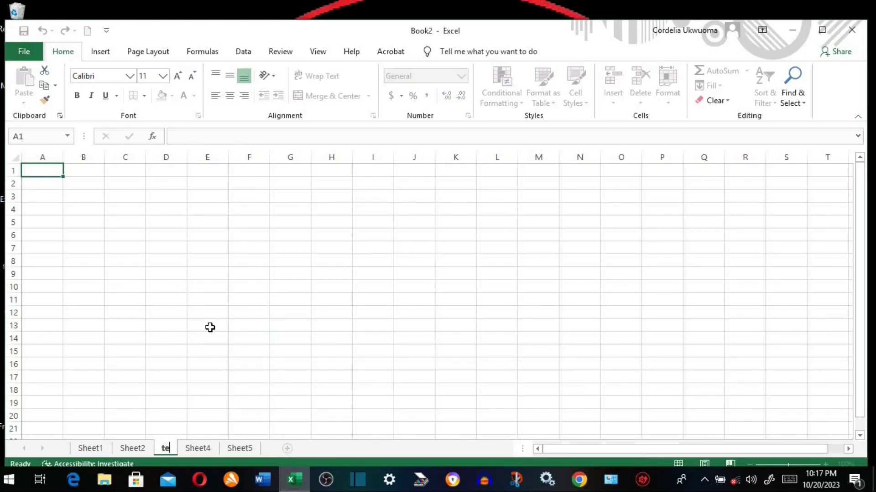
text(st)
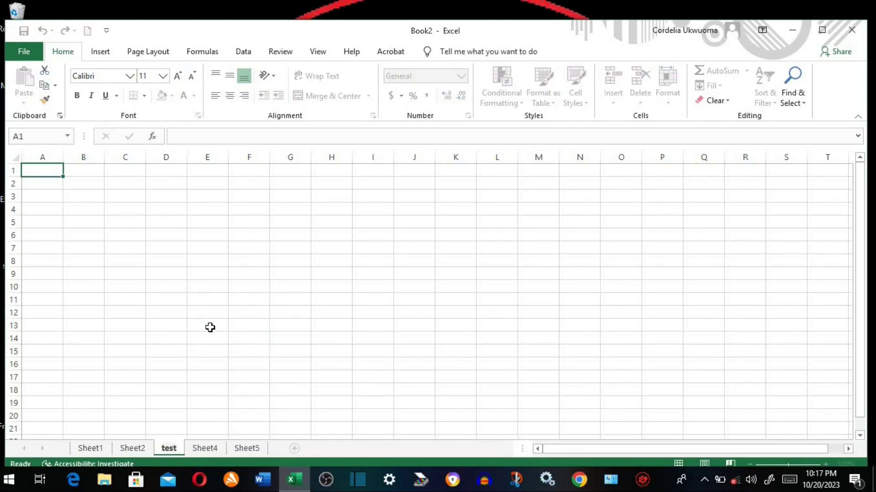
text( one)
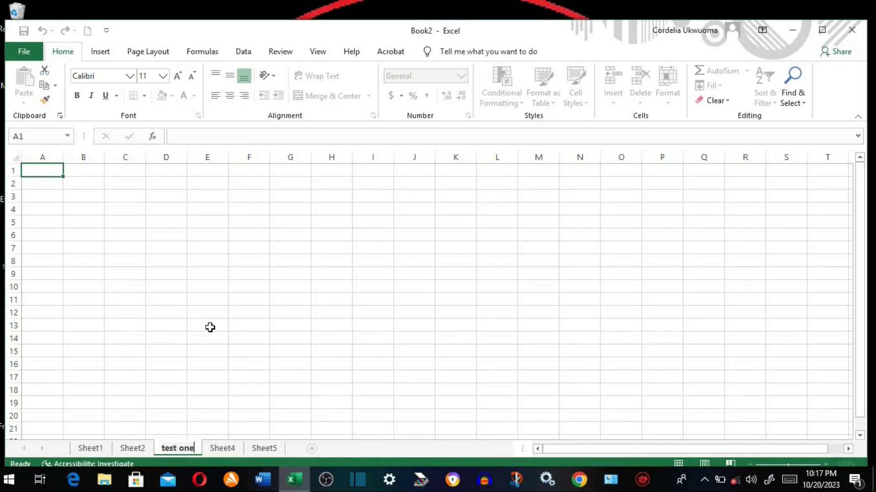
key(Return)
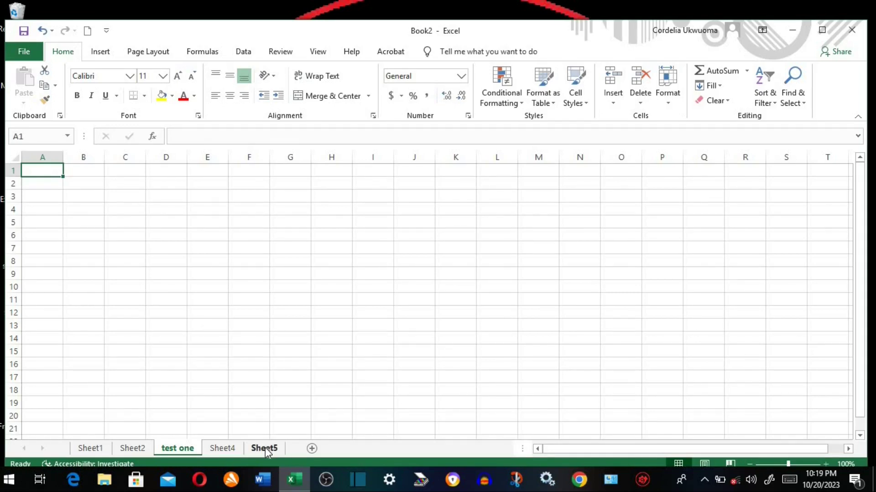
- Delete the Sheet5 tab, then add a new blank Sheet6 after Sheet4
right_click(265, 449)
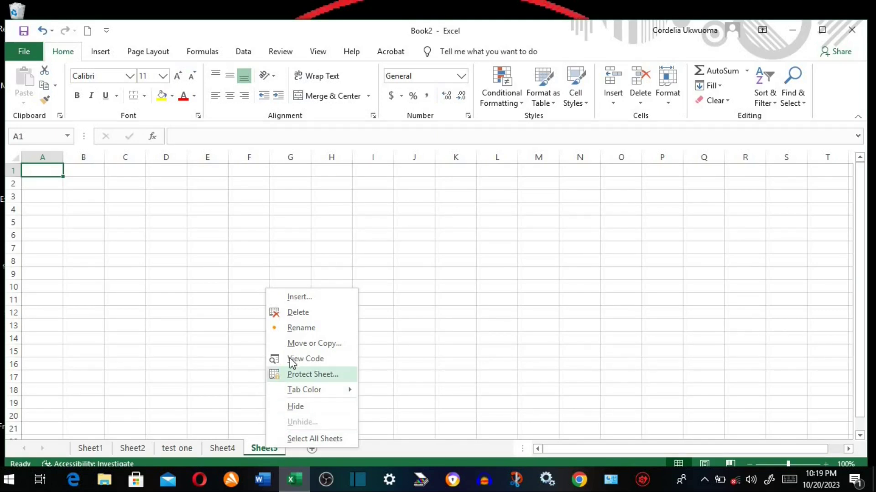
click(298, 313)
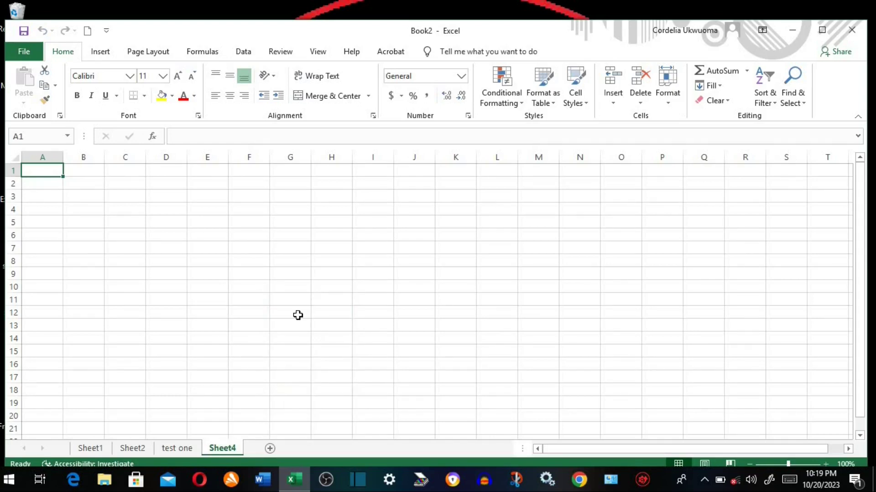
click(270, 449)
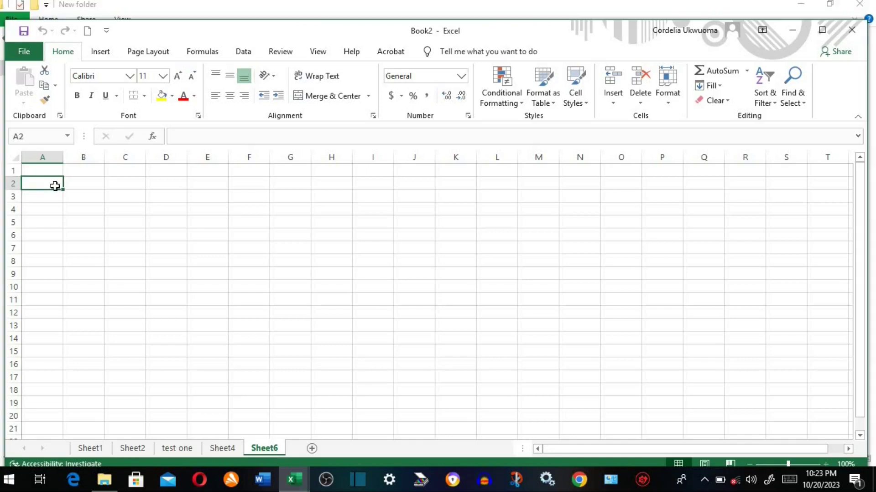
- Enter the title MATADEI MODEL SCHOOL in cell A2 of Sheet6
text(MATADEI)
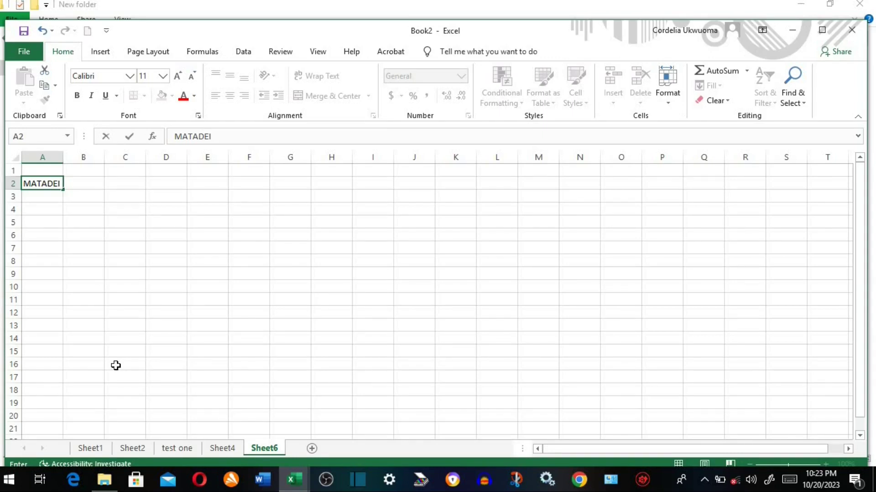
text( MODEL SCHOOL)
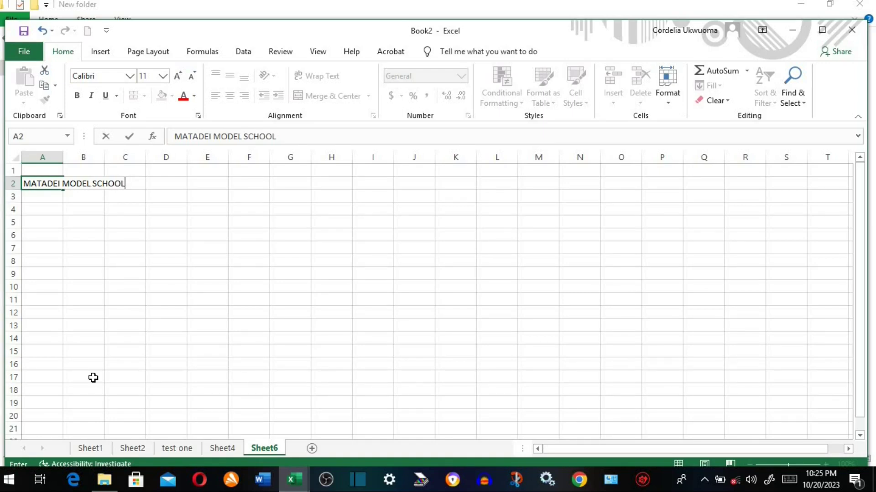
key(Return)
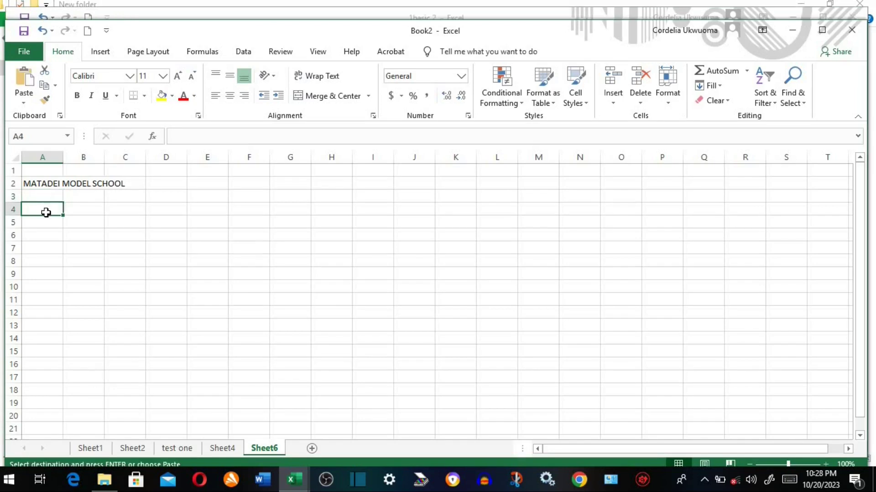
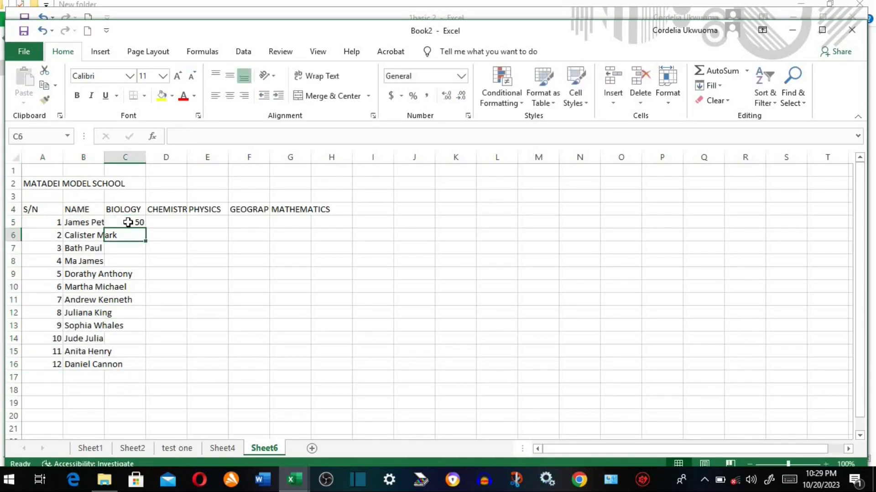
- Paste the S/N and NAME list into A4:B16 and enter BIOLOGY scores 80, 65, 98, 37
text(80)
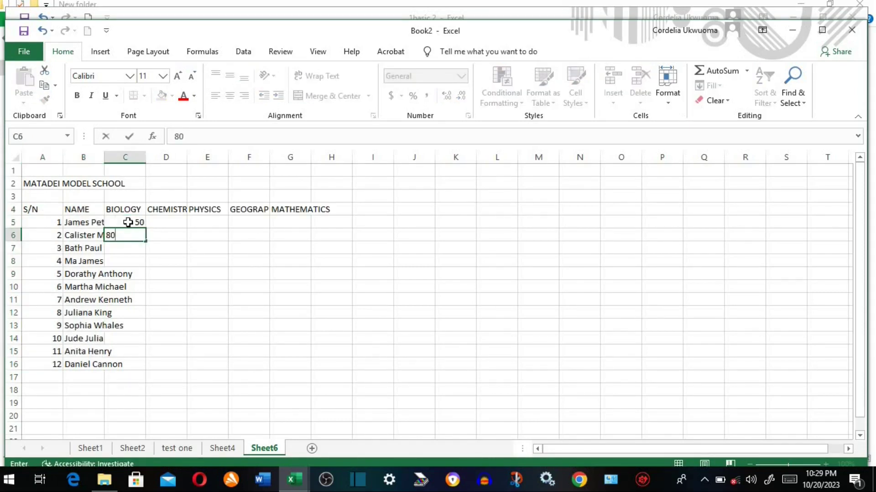
key(Return)
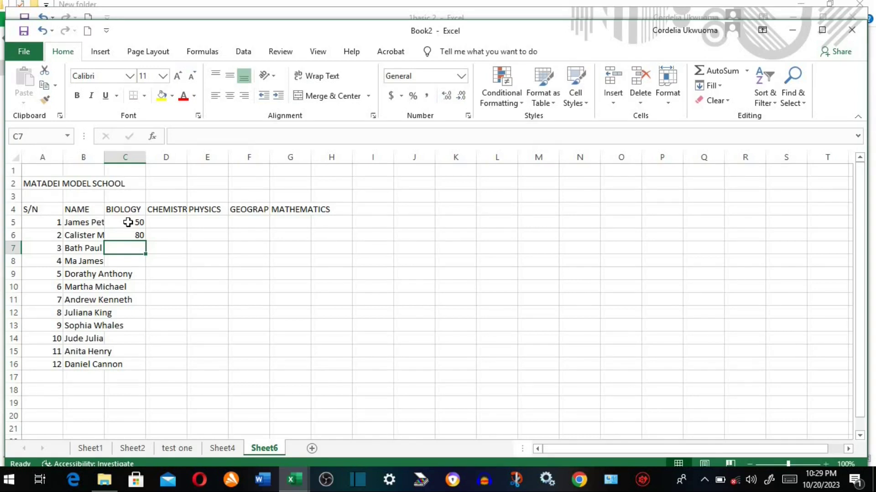
text(65)
key(Return)
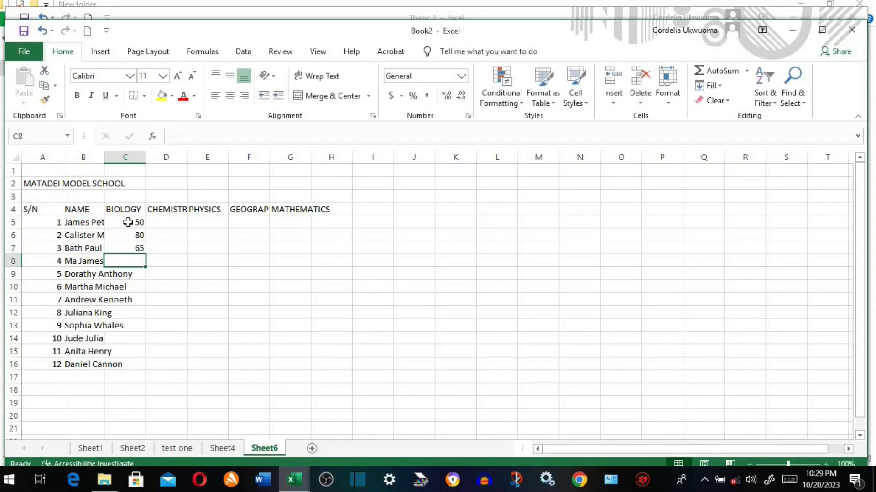
text(98)
key(Return)
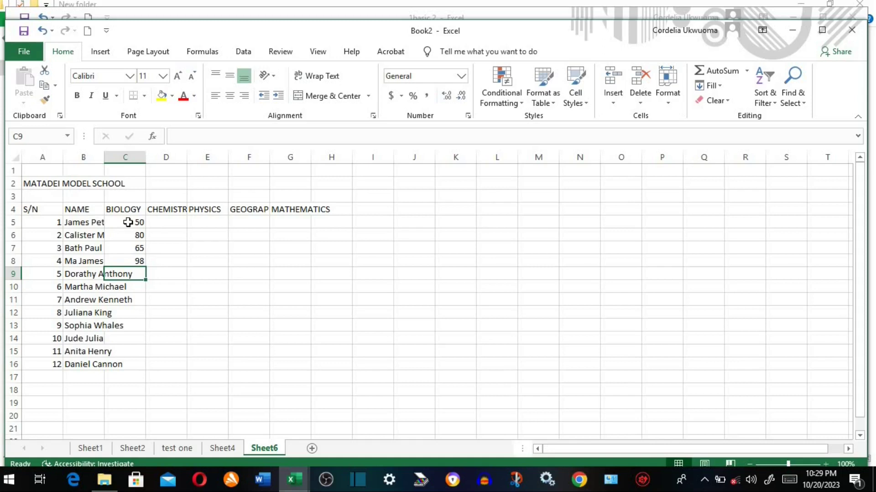
text(37)
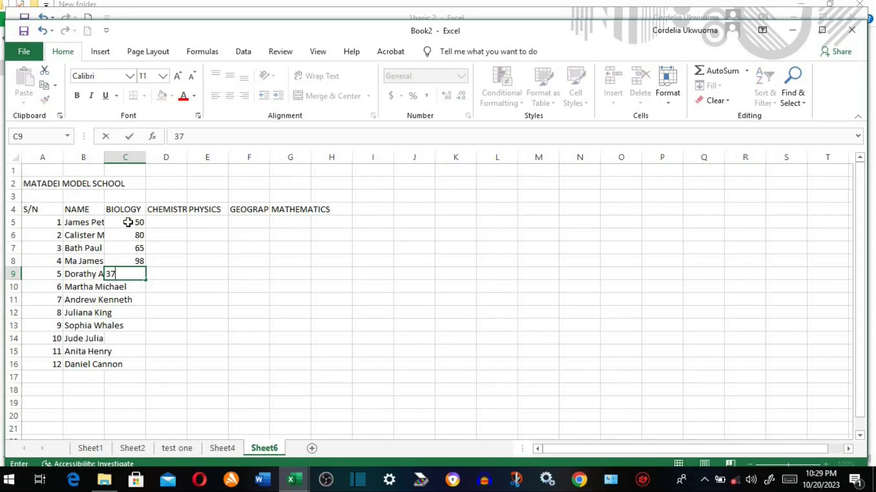
key(Return)
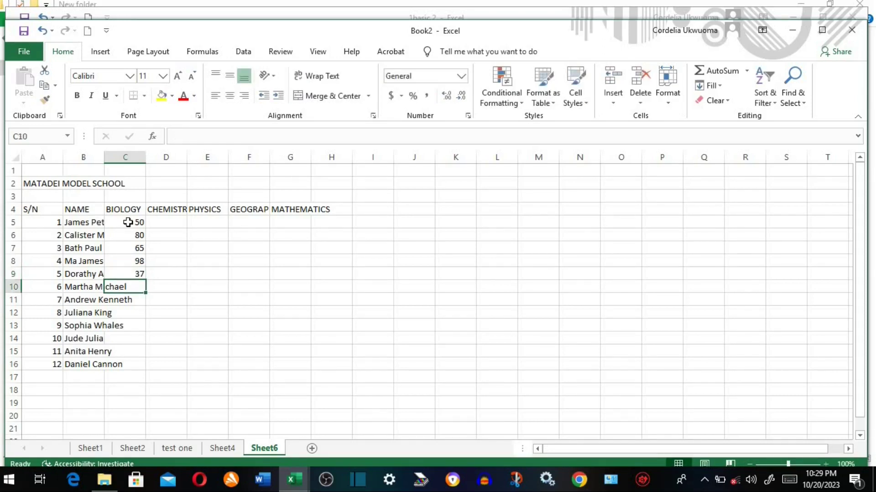
- Continue the BIOLOGY column with scores 60, 58 and 70
text(60)
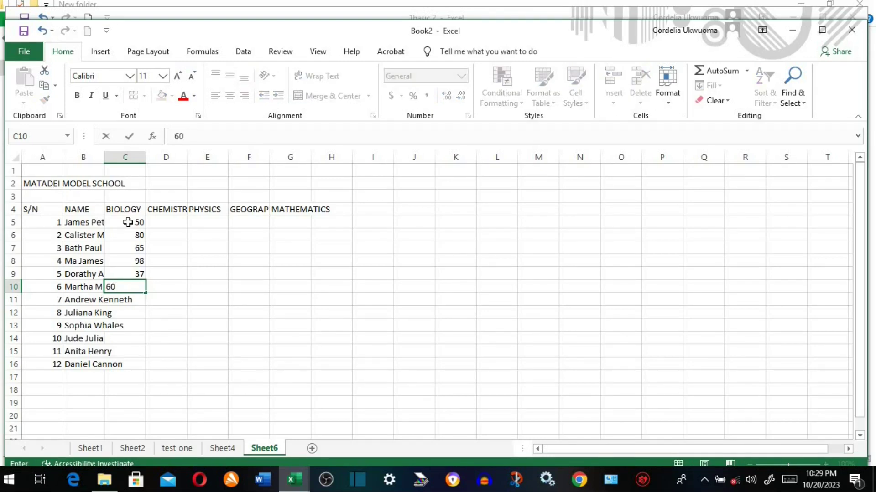
key(Return)
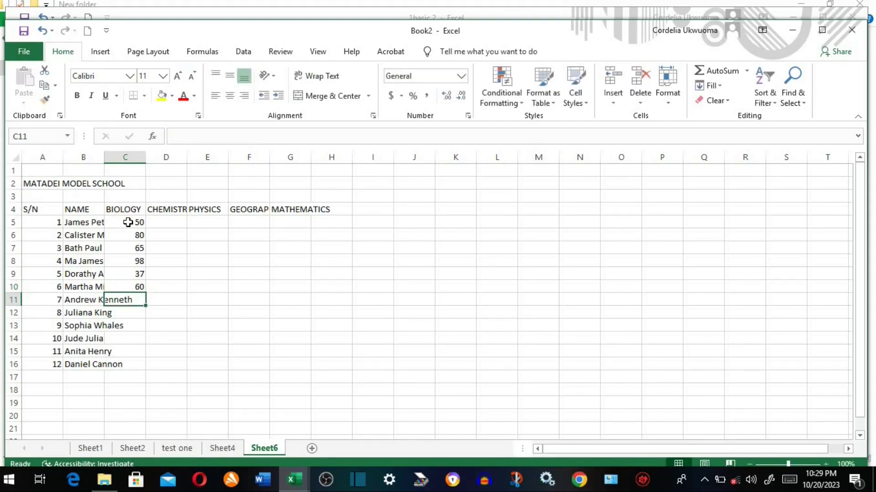
text(58)
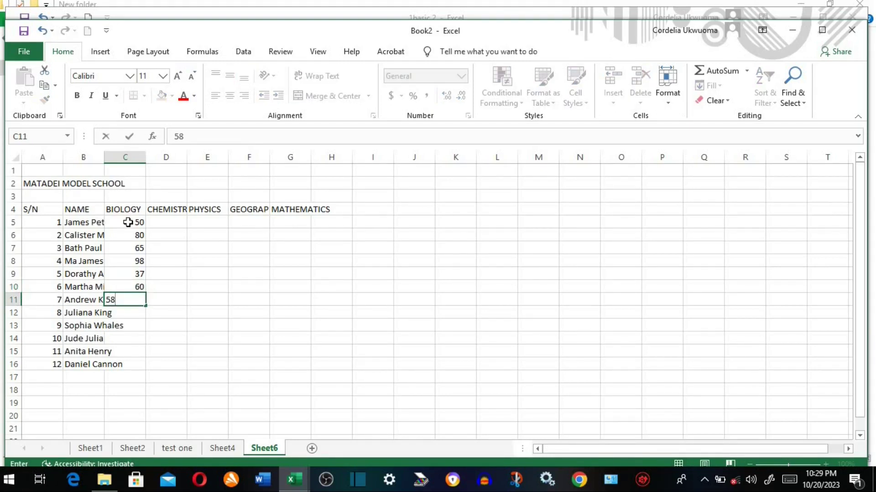
key(Return)
text(7)
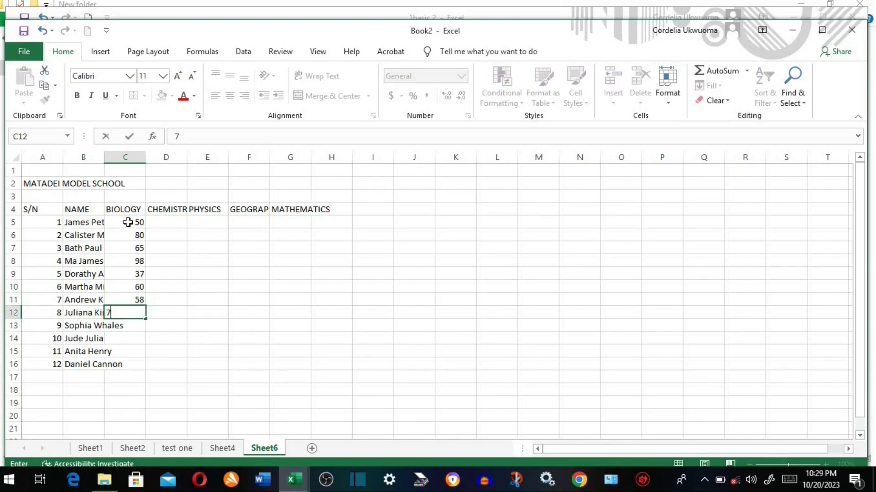
text(0)
key(Return)
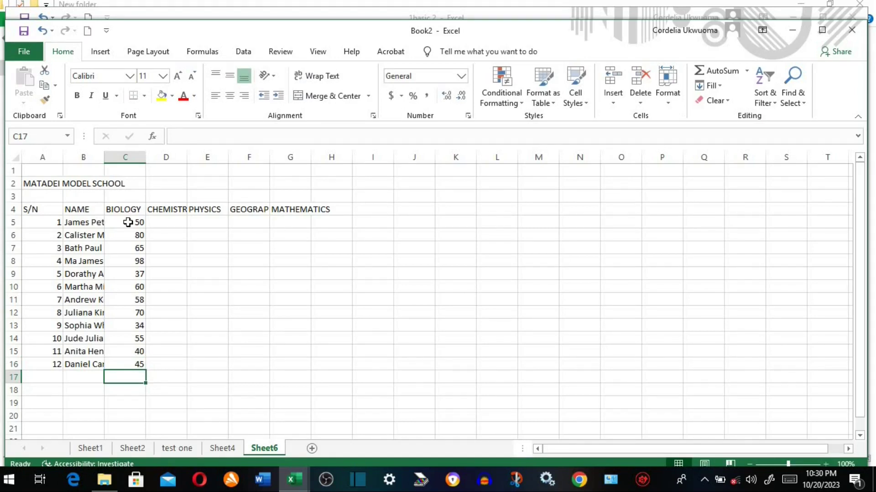
click(98, 224)
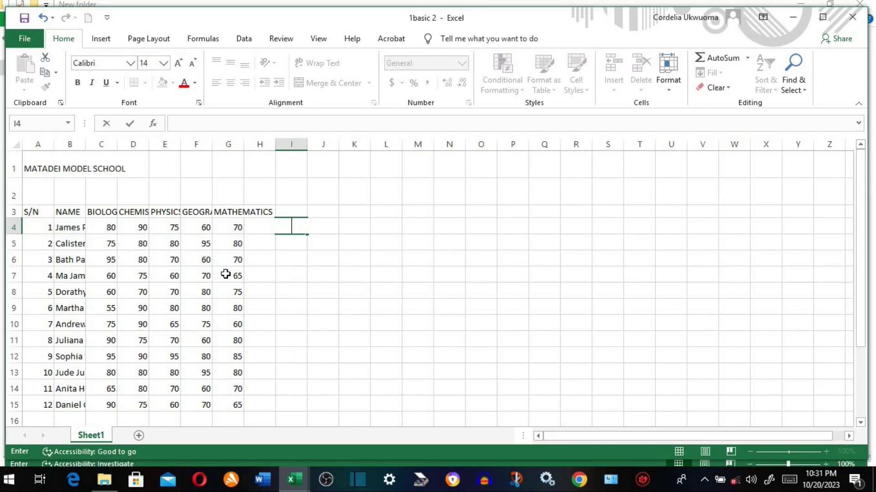
click(230, 211)
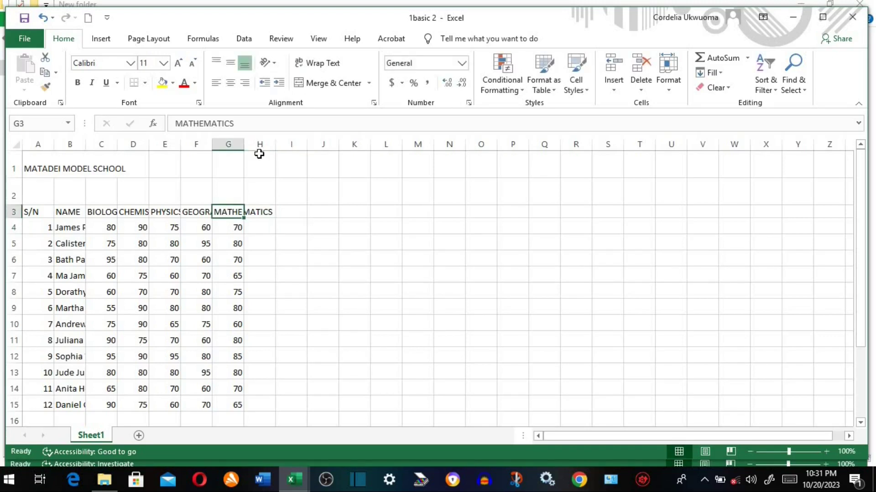
click(101, 211)
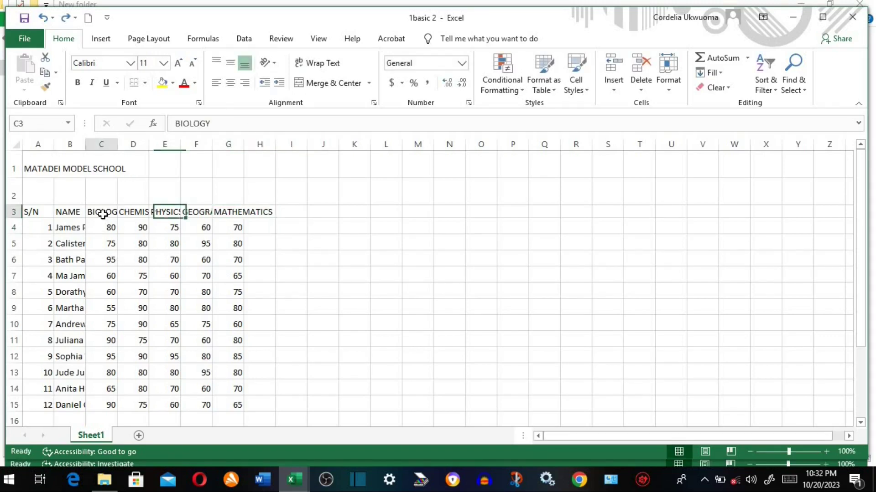
click(194, 68)
click(195, 68)
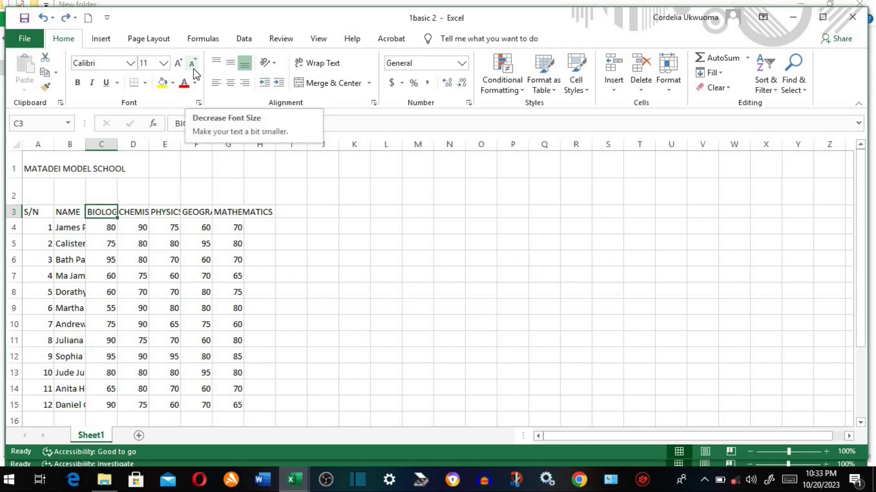
key(ctrl+z)
click(193, 66)
click(193, 66)
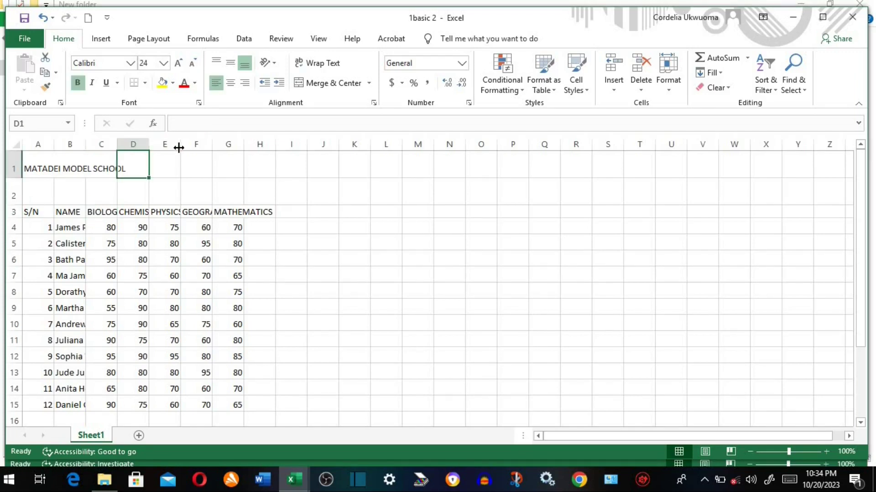
- Widen column E for the PHYSICS scores, then move down column D
drag(179, 147, 201, 146)
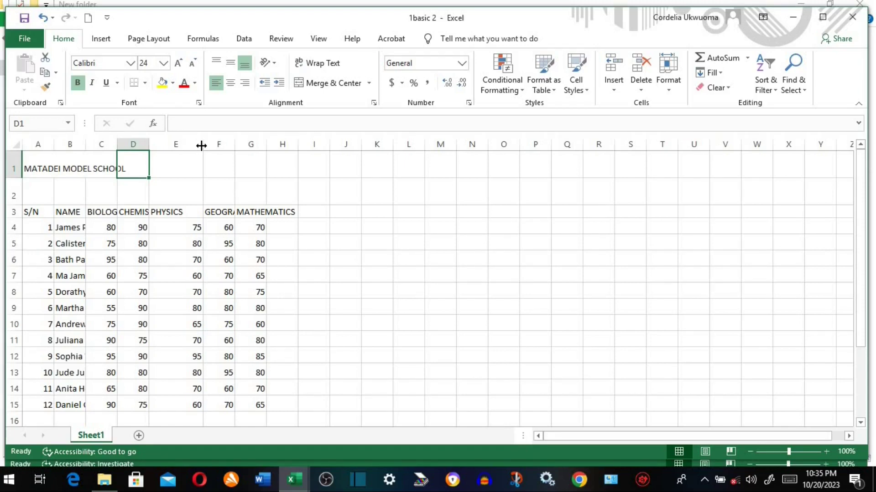
key(Down)
key(Down)
key(Down)
key(Down)
key(Down)
key(Down)
key(Down)
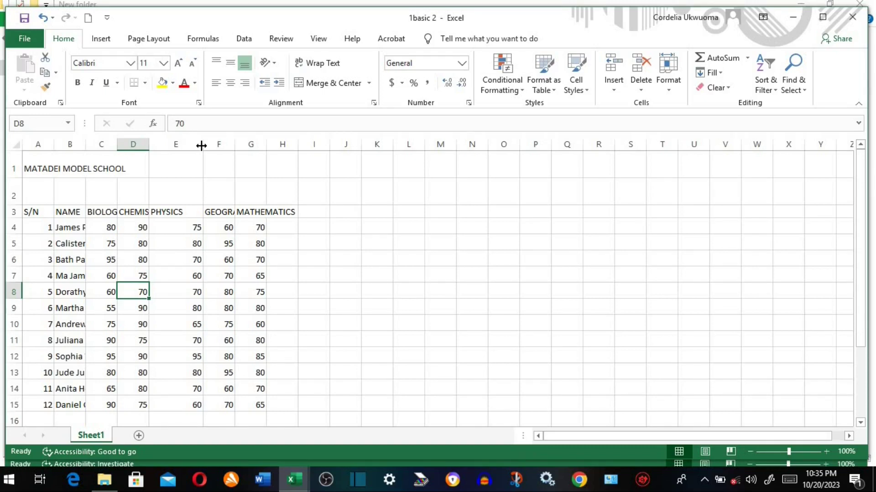
key(Up)
key(Up)
key(Up)
key(Up)
key(Up)
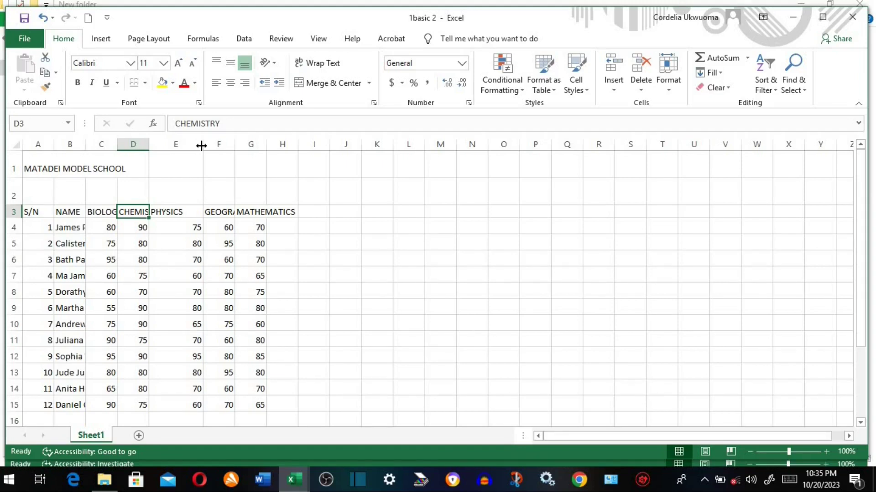
key(Down)
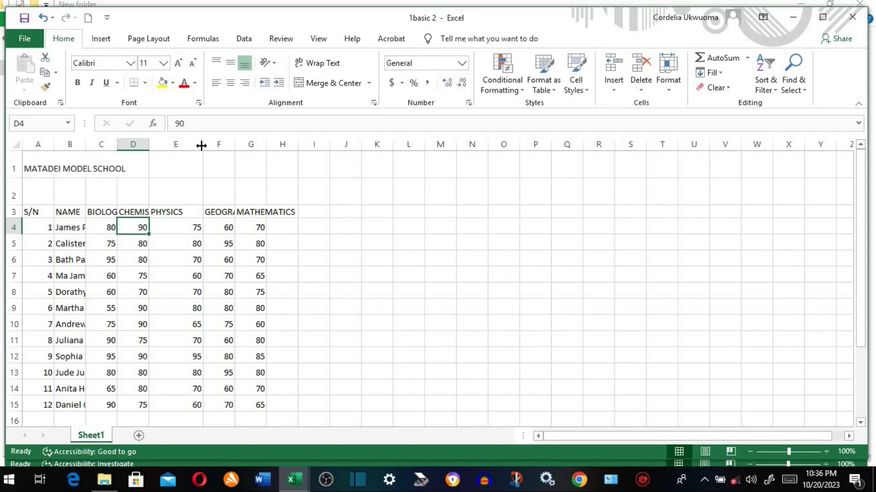
key(Right)
key(Right)
key(Right)
key(Right)
key(Right)
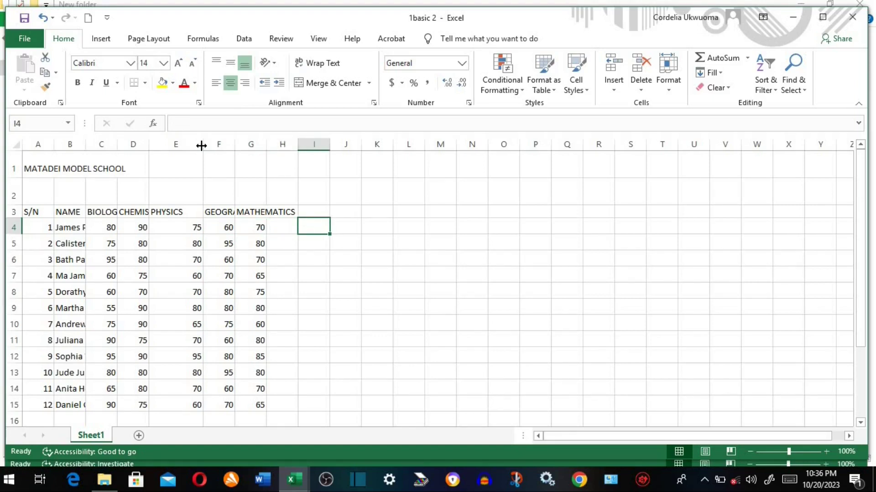
key(Left)
key(Left)
key(Left)
key(Left)
key(Left)
key(Left)
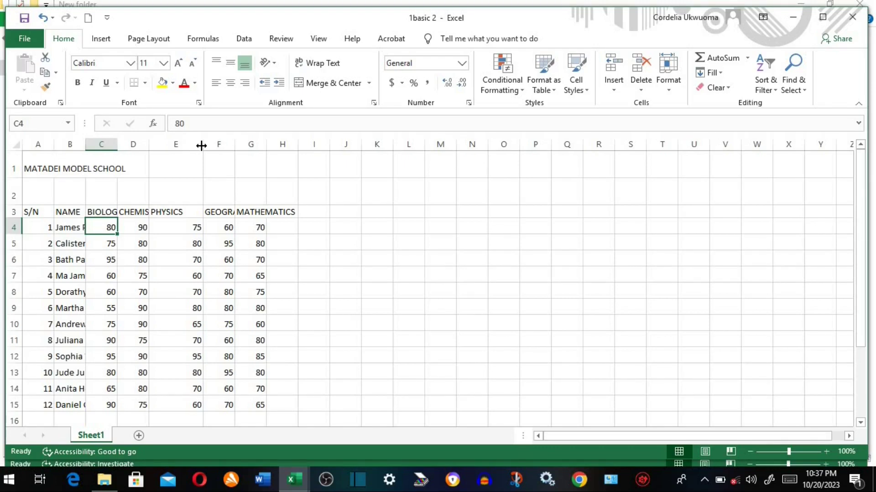
key(Up)
key(Up)
key(Up)
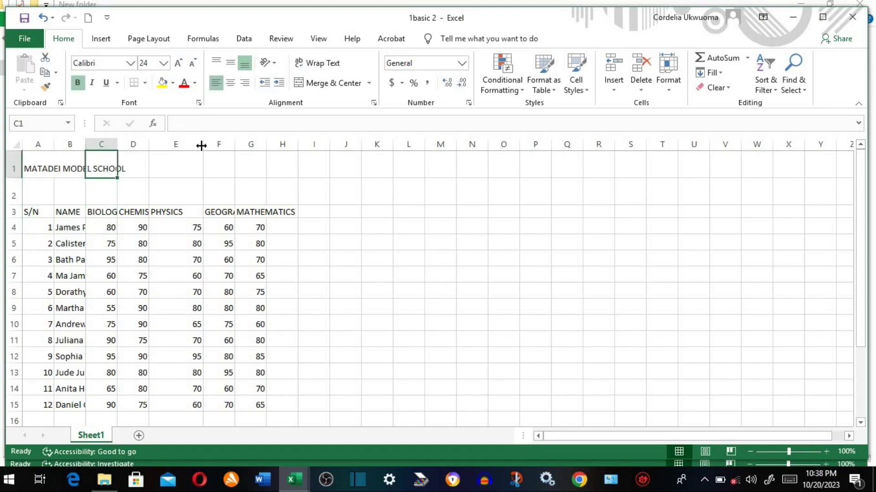
key(Down)
key(Down)
key(Down)
key(Down)
key(Down)
key(Down)
key(Down)
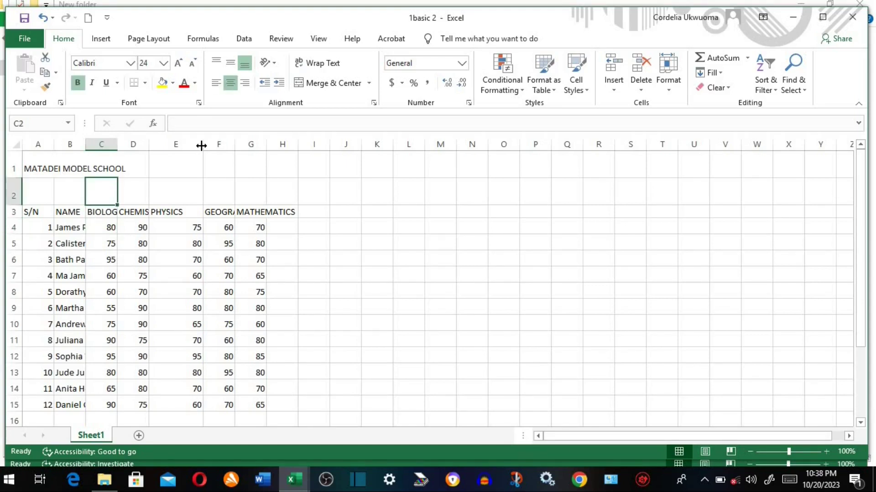
key(Down)
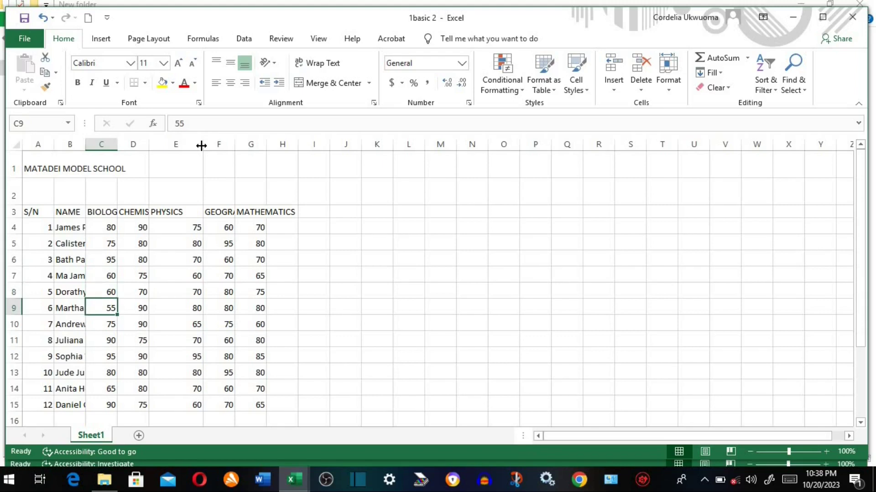
key(Left)
key(Left)
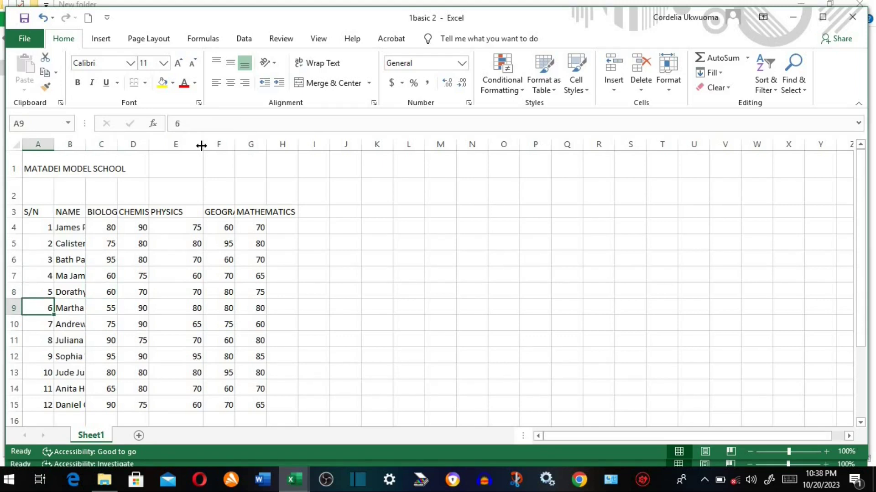
key(Right)
key(Right)
key(Right)
key(Right)
key(Right)
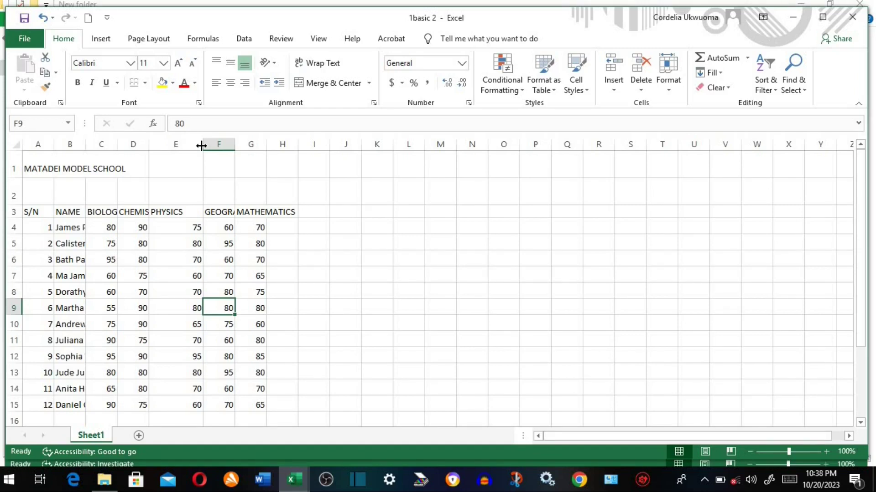
click(211, 215)
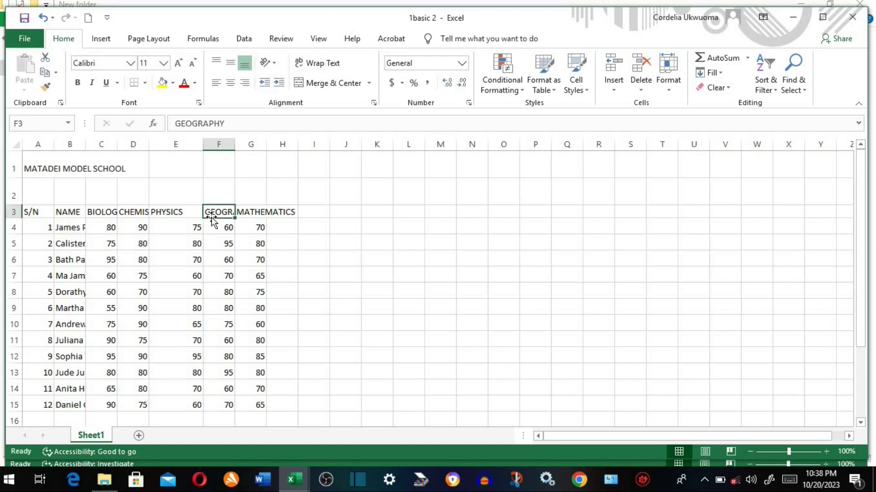
click(164, 246)
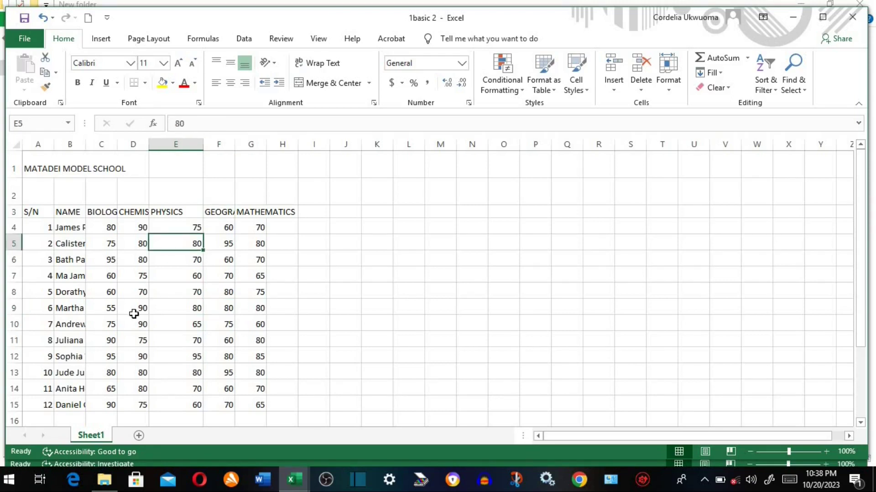
click(133, 309)
click(325, 304)
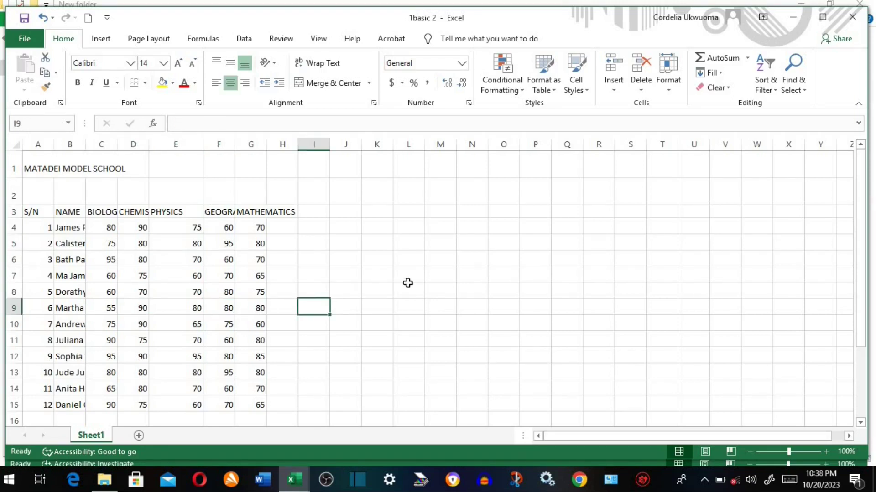
click(408, 284)
click(146, 336)
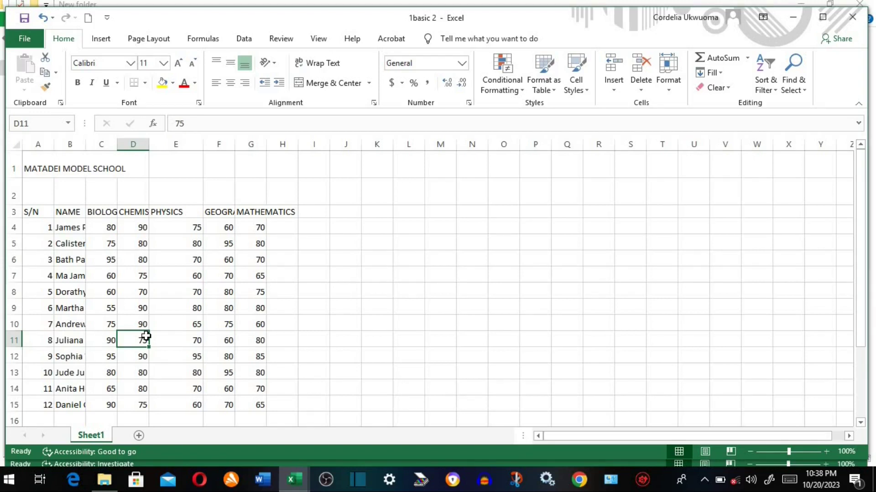
click(76, 276)
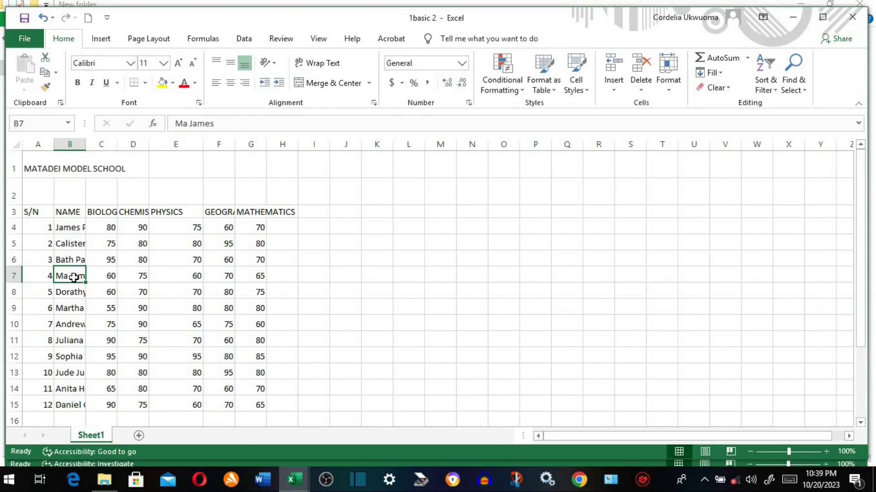
text(marth)
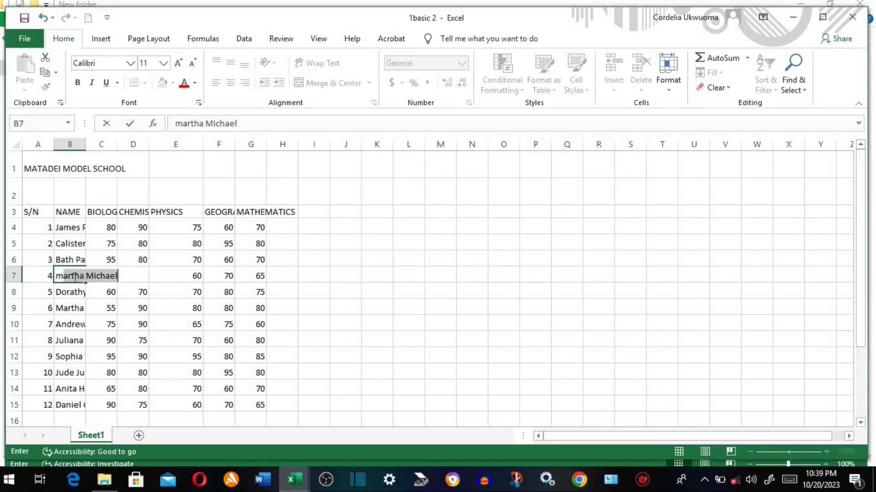
text(a)
text(tha)
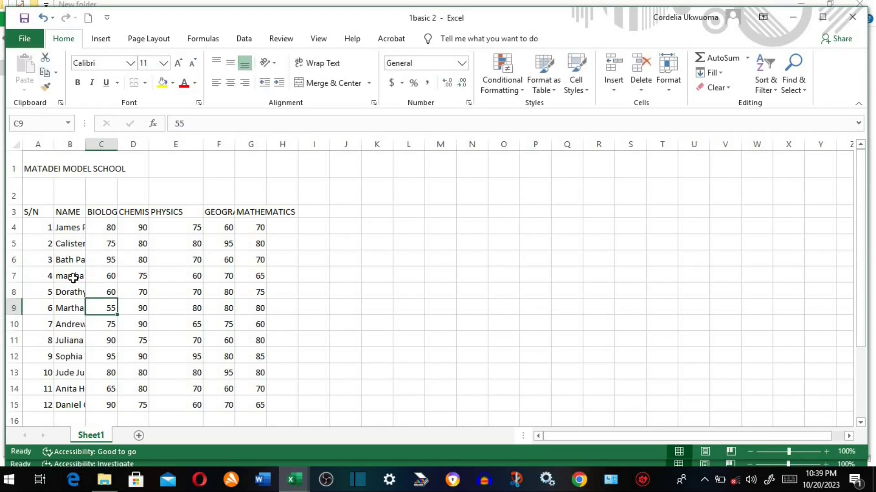
click(71, 277)
key(ctrl+z)
double_click(68, 276)
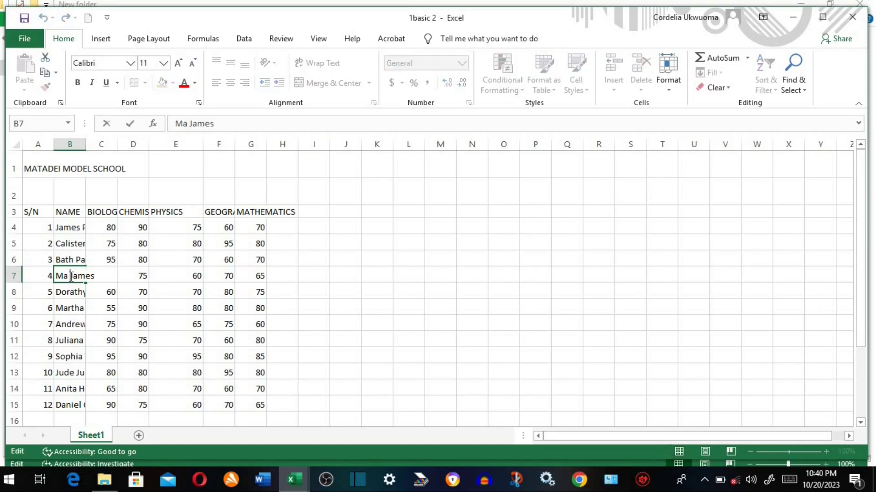
text(ry)
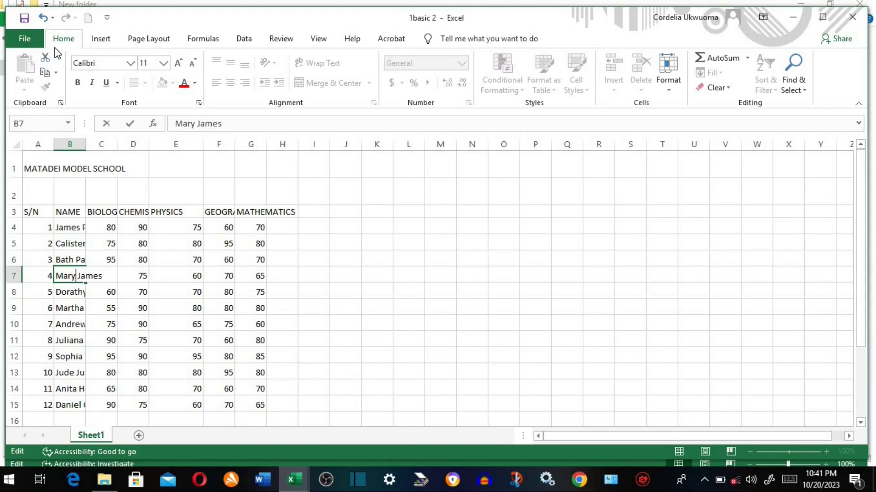
click(43, 18)
click(154, 276)
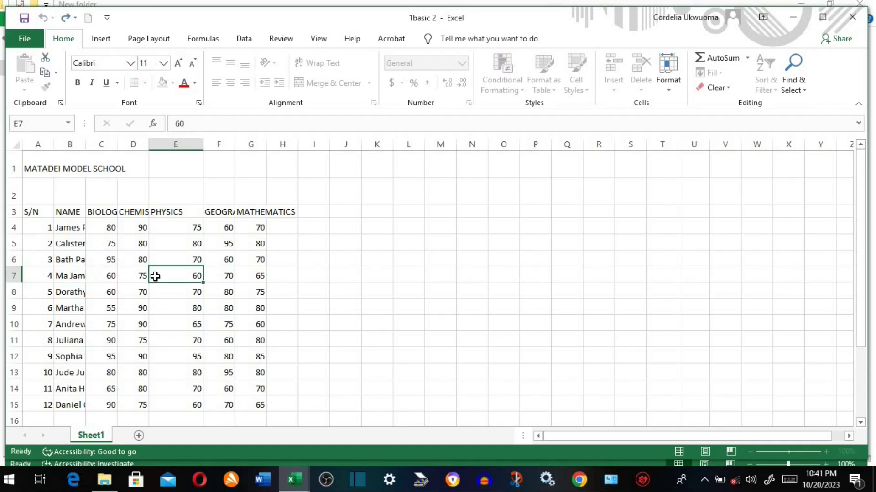
click(74, 277)
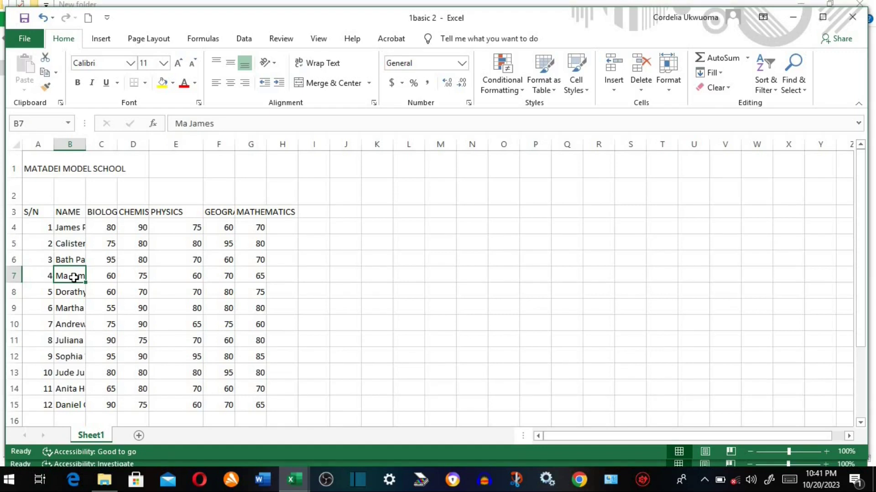
click(187, 125)
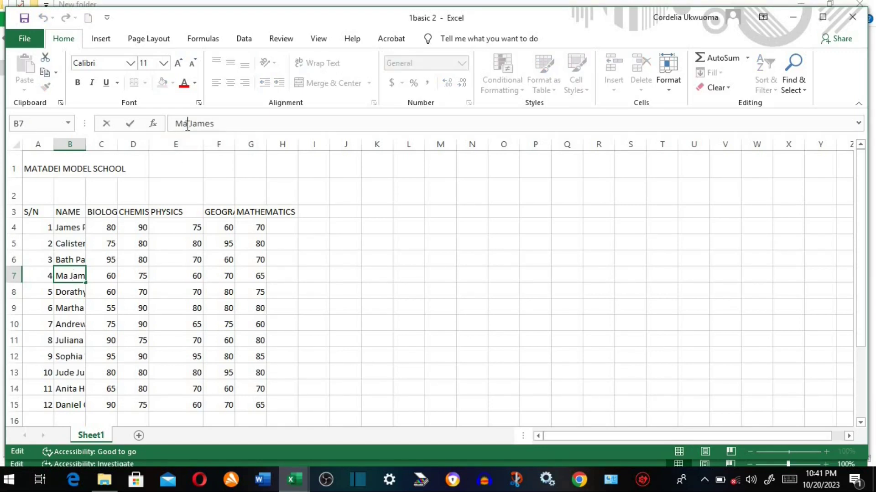
text(ry)
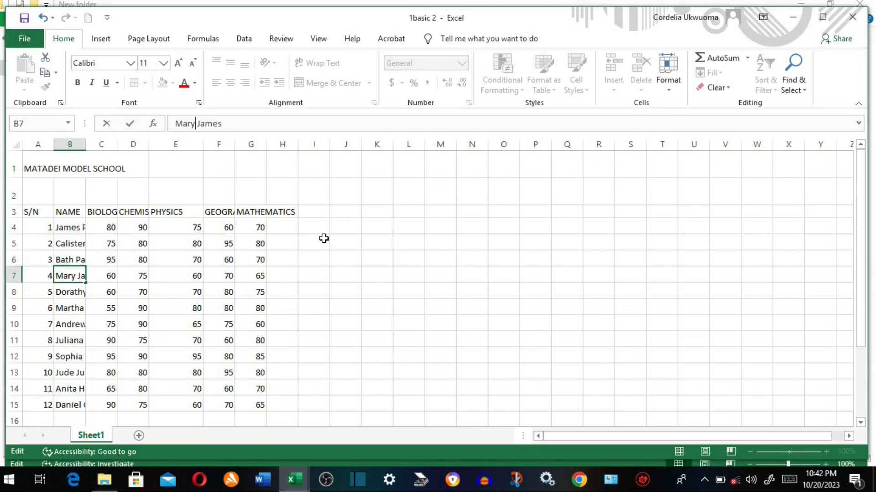
- Merge and center the MATADEI MODEL SCHOOL title across A1:G1
click(42, 170)
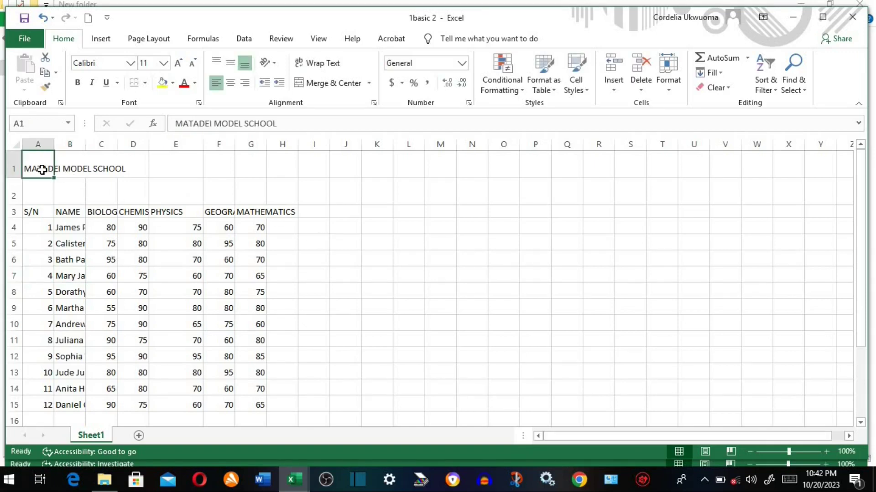
click(108, 170)
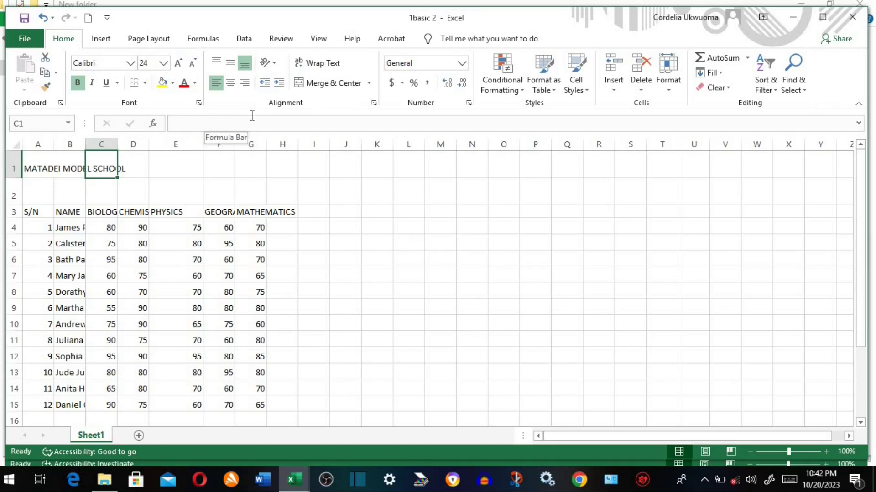
click(35, 170)
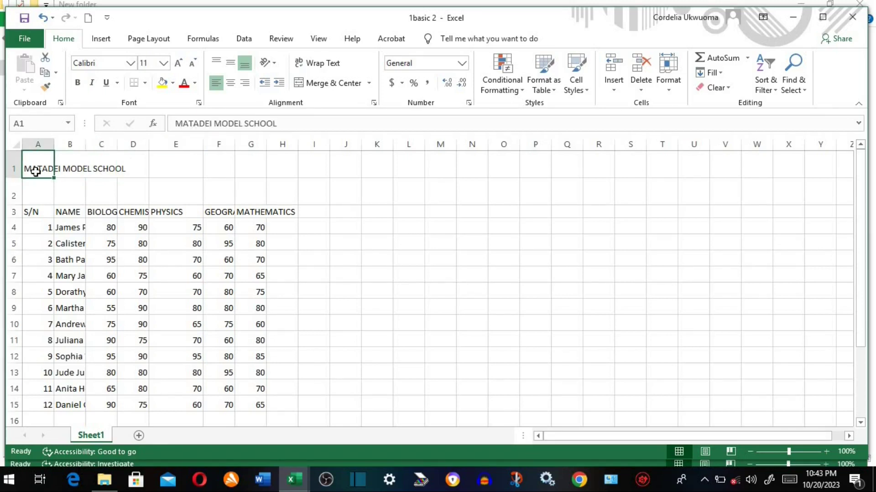
drag(36, 171, 248, 169)
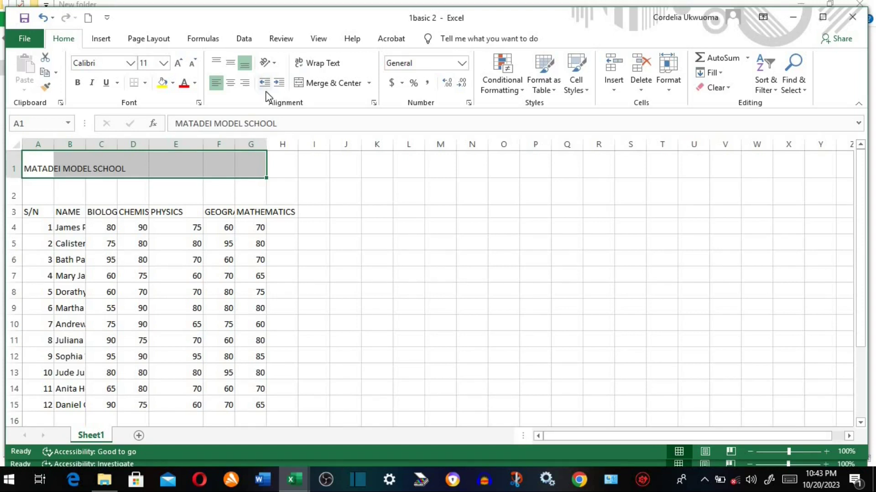
click(332, 83)
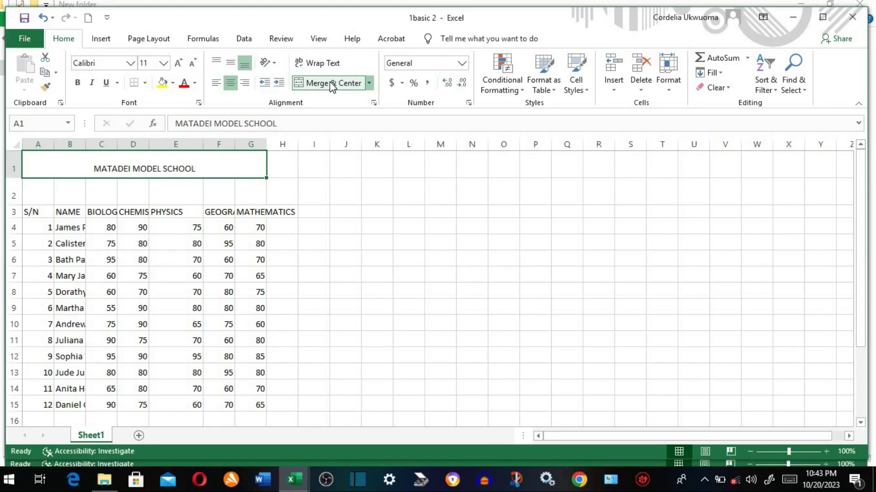
- Make the title bold, italic and underlined, and enlarge it to 16-point
click(76, 83)
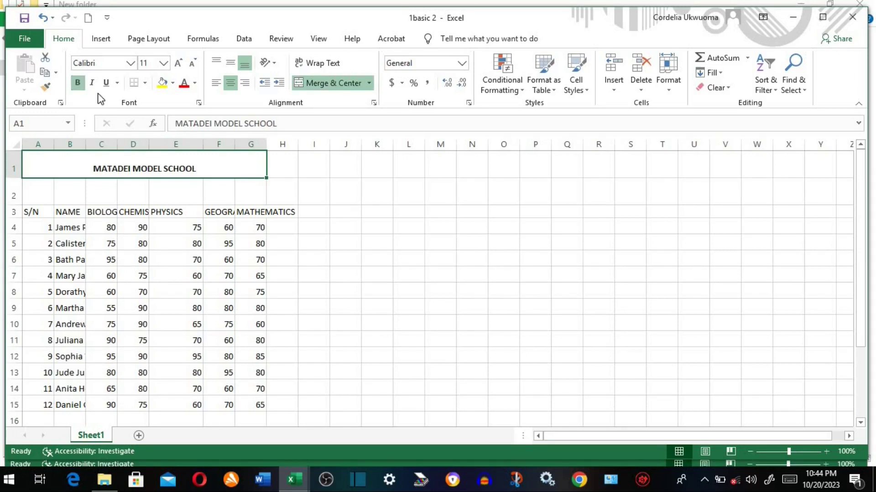
click(93, 83)
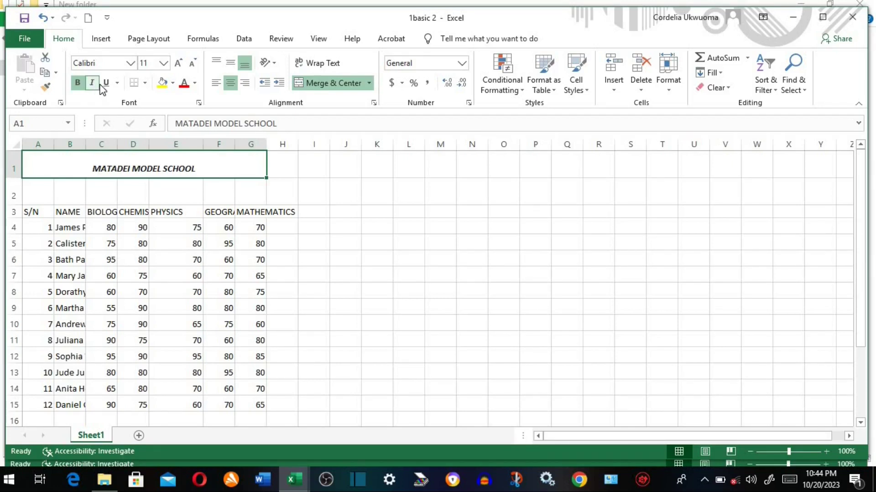
click(106, 84)
click(178, 64)
click(178, 63)
click(178, 63)
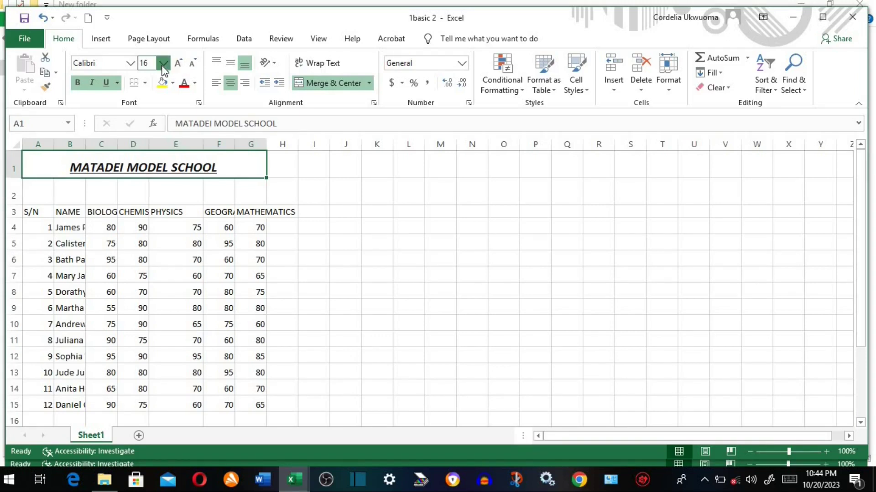
- Set the title to 20-point with a dark green font colour
click(163, 63)
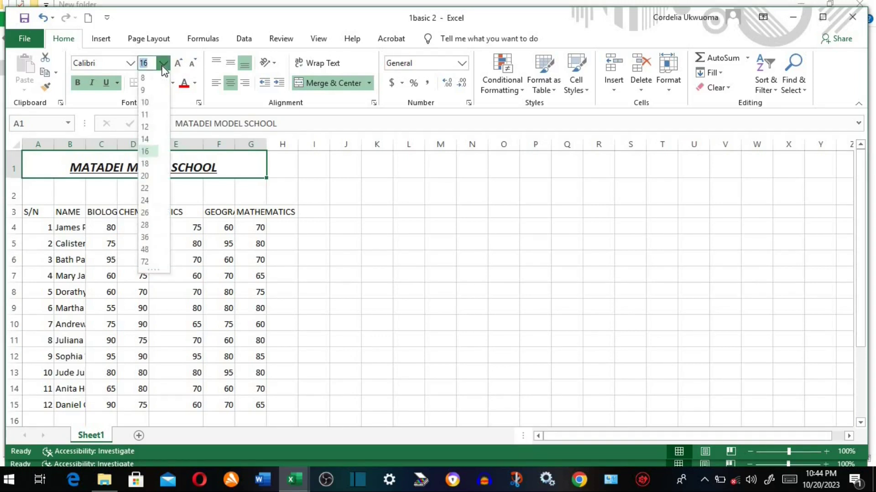
click(144, 175)
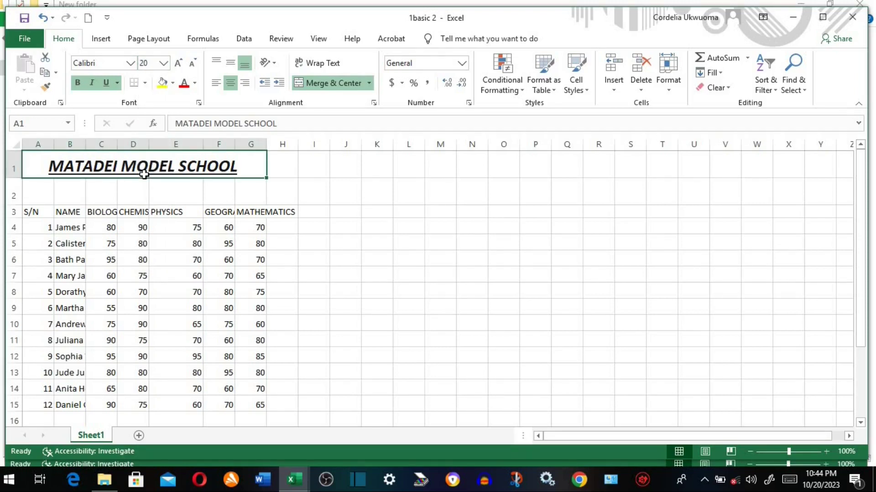
click(195, 83)
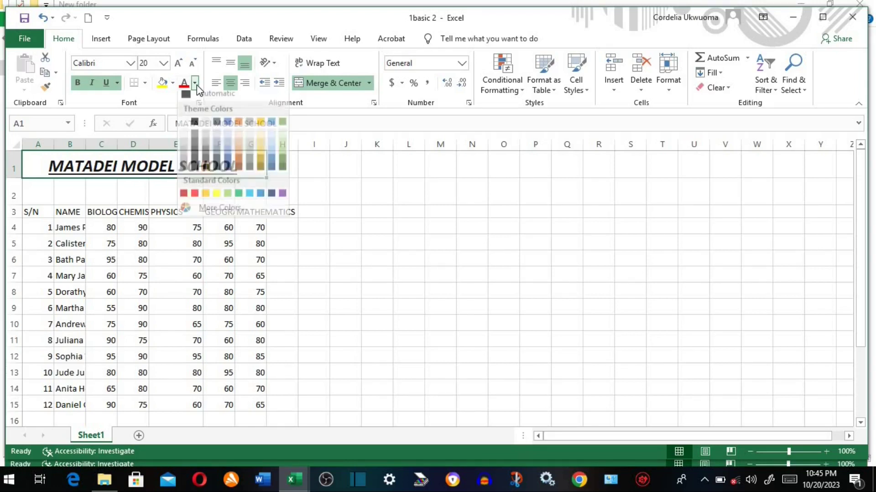
click(280, 172)
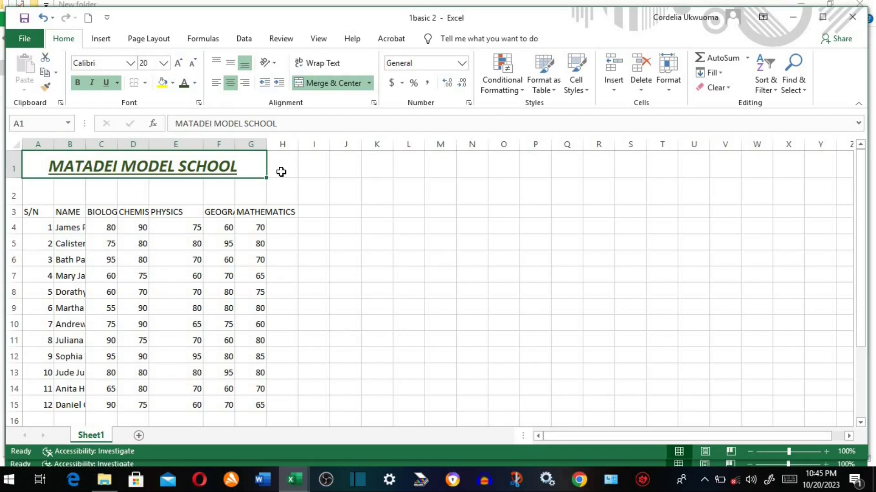
- Try a light blue fill behind the title, then set it back to No Fill
click(172, 83)
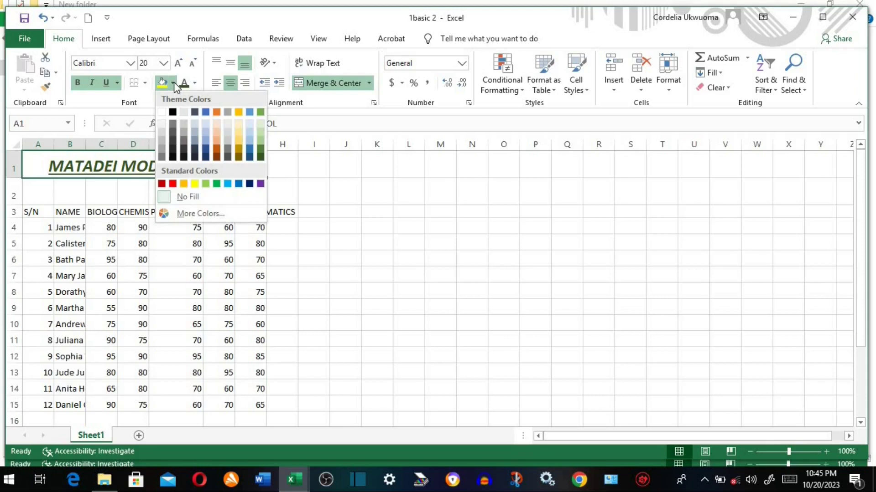
click(205, 132)
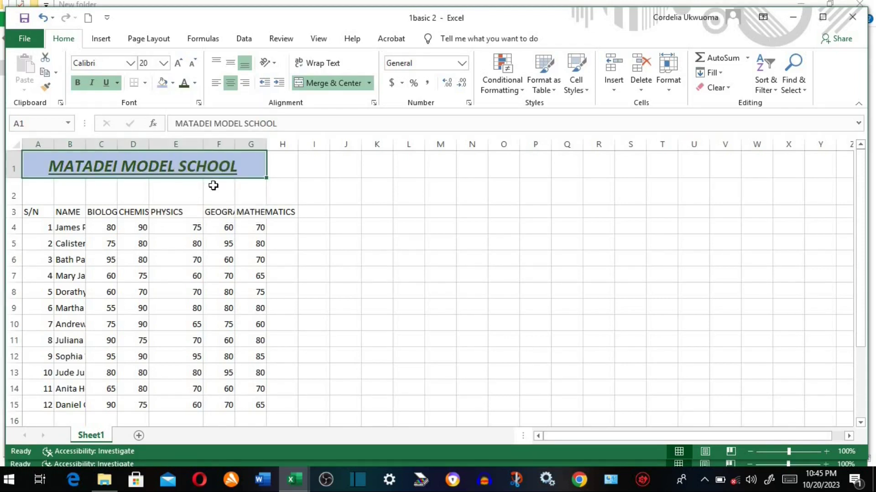
click(173, 83)
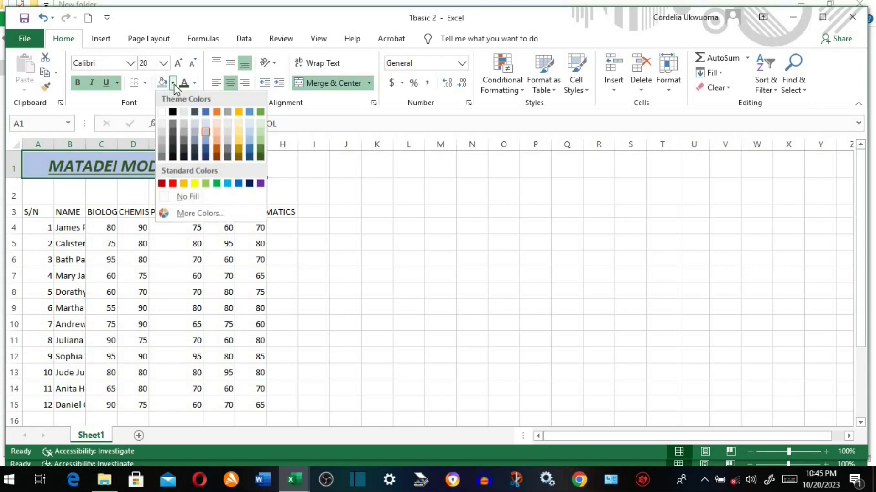
click(172, 196)
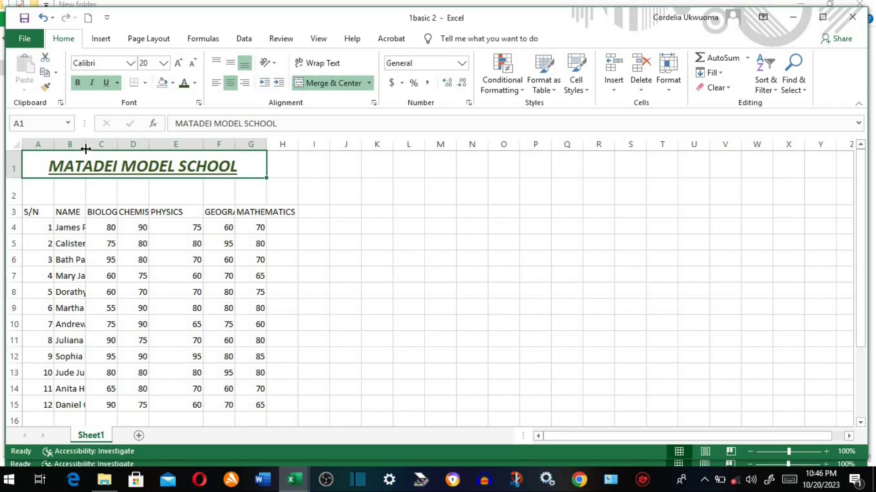
- Widen column B for full names and AutoFit columns C–G to BIOLOGY through MATHEMATICS
drag(84, 146, 132, 151)
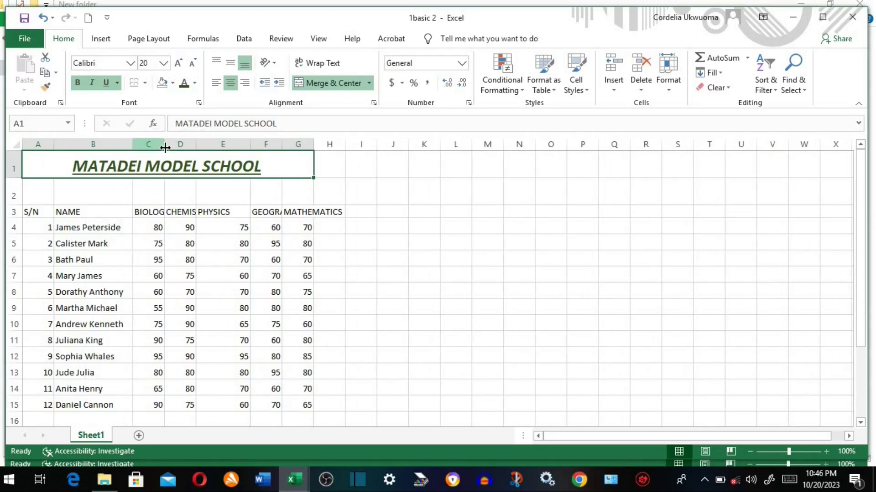
double_click(165, 148)
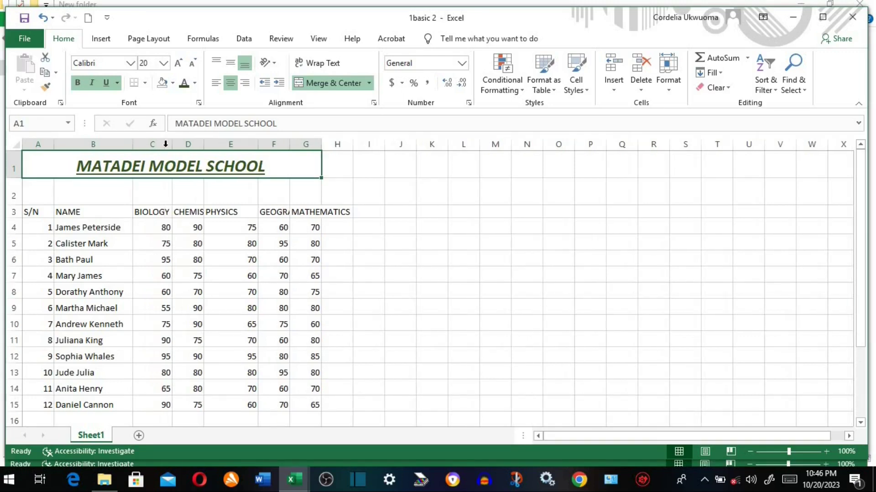
double_click(202, 148)
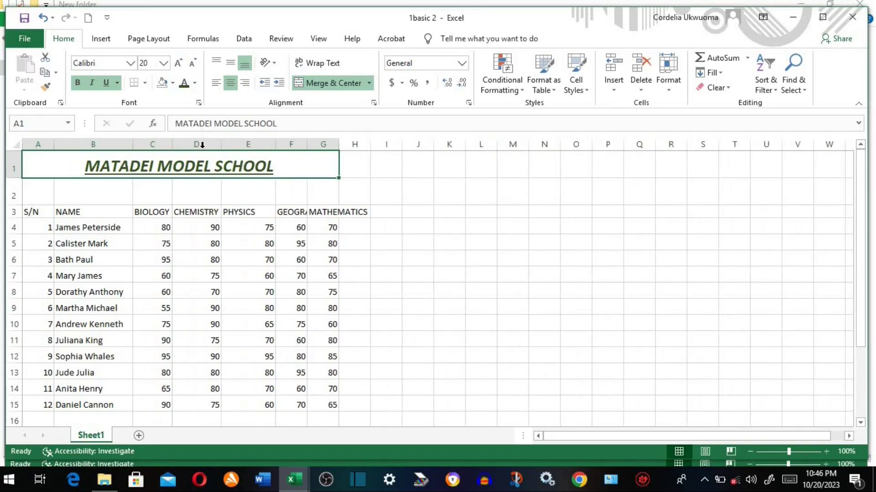
double_click(275, 144)
double_click(290, 146)
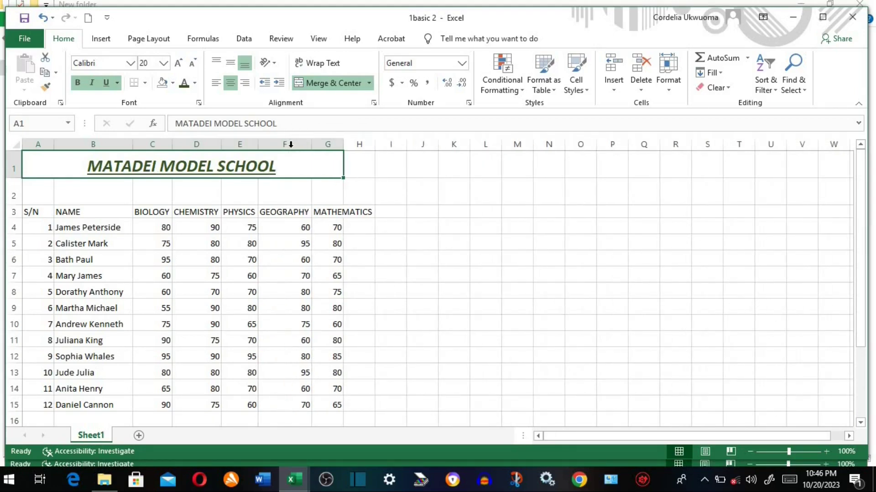
double_click(343, 144)
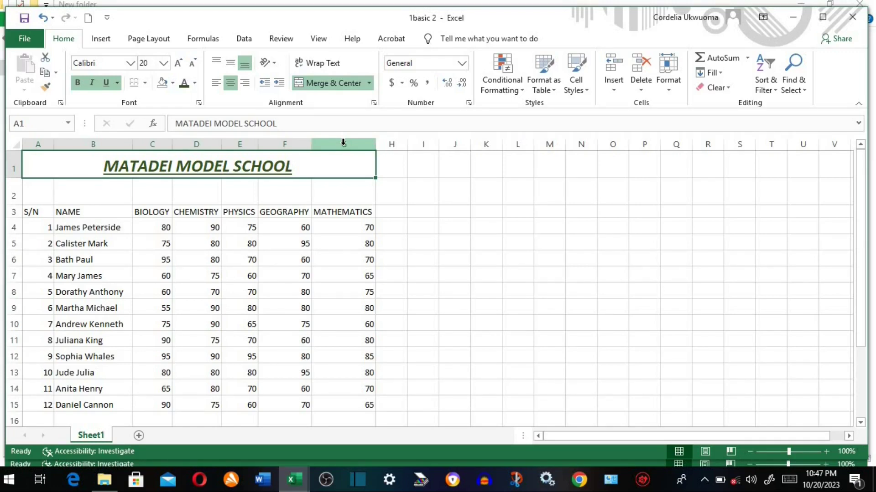
- Undo the last width change and make header row 3 bold, italic, underlined and dark gold
key(ctrl+z)
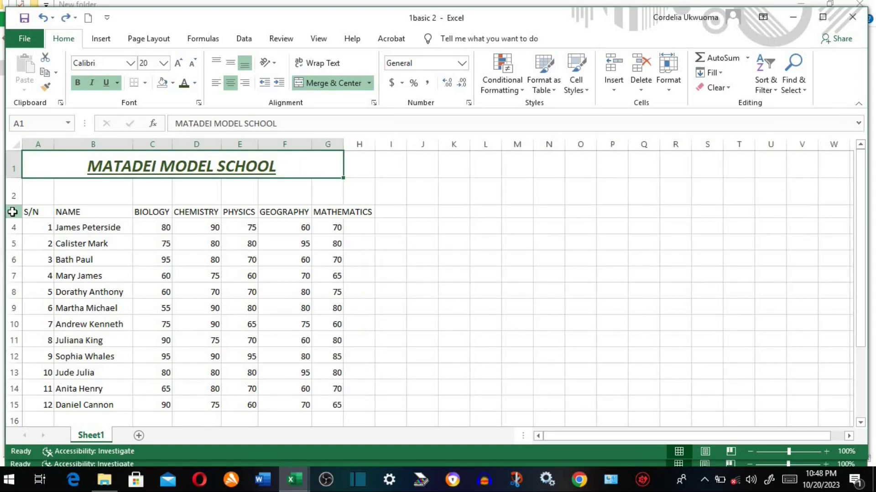
click(9, 211)
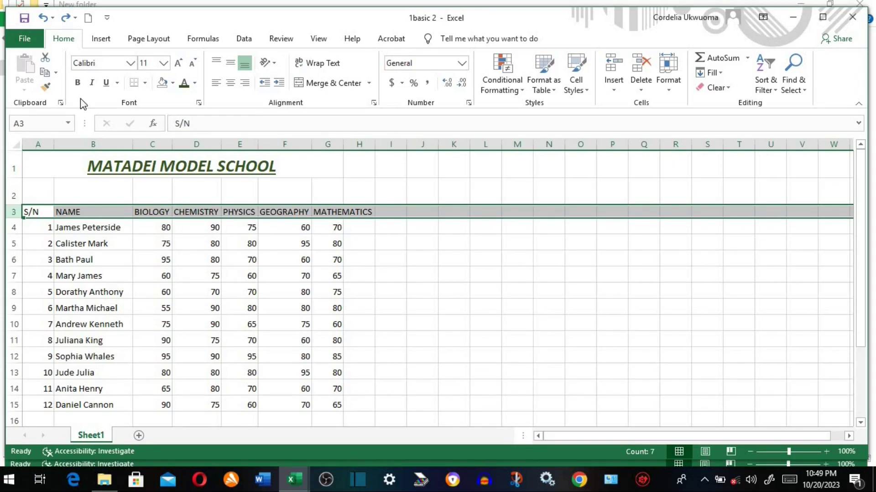
click(78, 84)
click(92, 84)
click(110, 84)
click(194, 83)
click(263, 178)
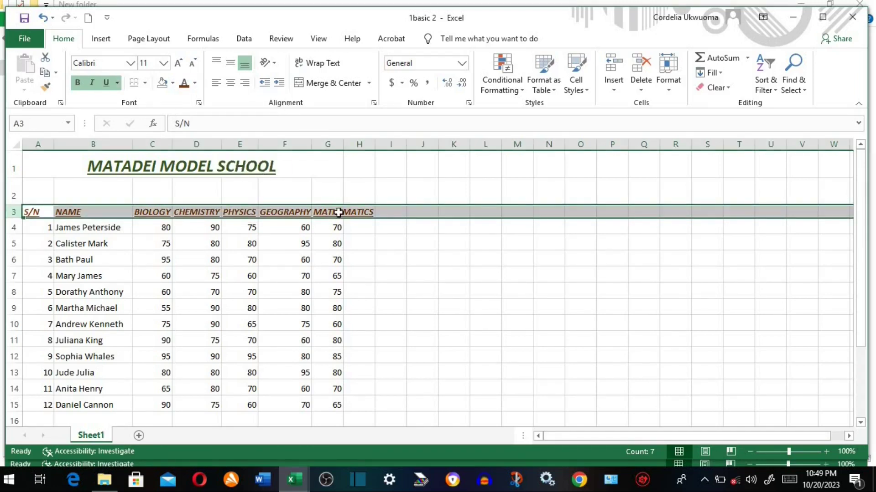
- AutoFit column G to MATHEMATICS, give row 3 a light grey fill, and select row 5
double_click(343, 144)
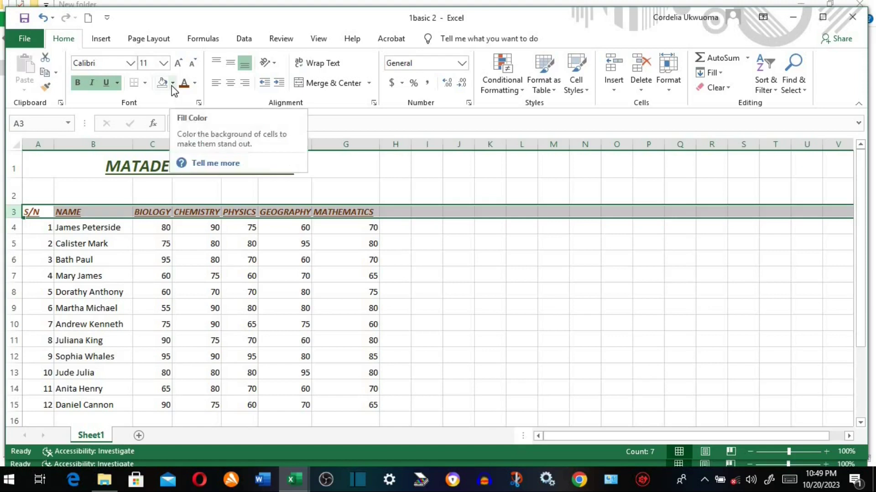
click(165, 83)
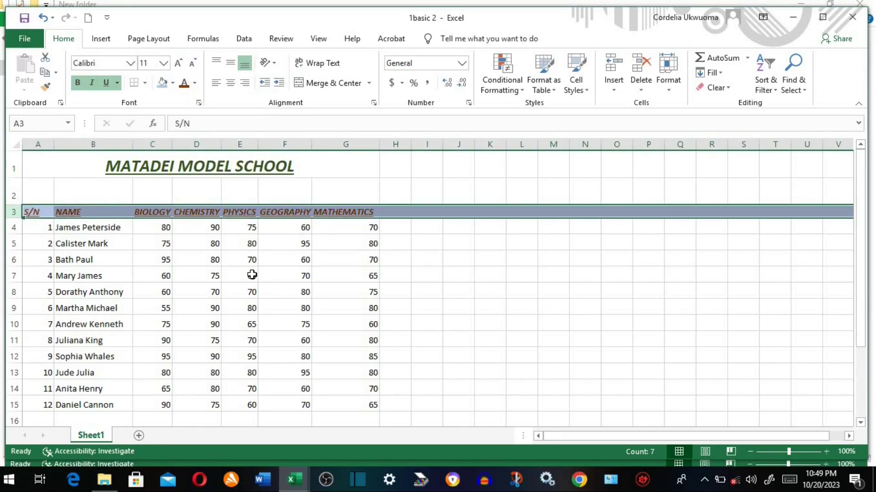
click(172, 83)
click(162, 136)
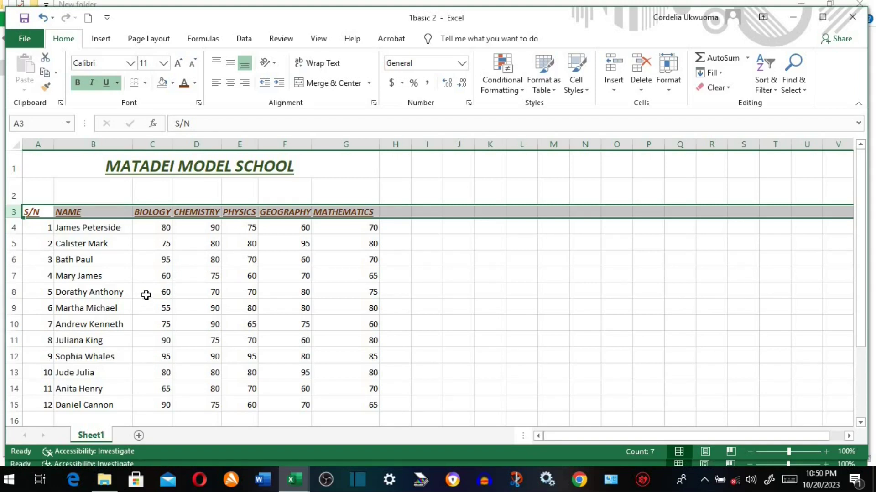
click(48, 237)
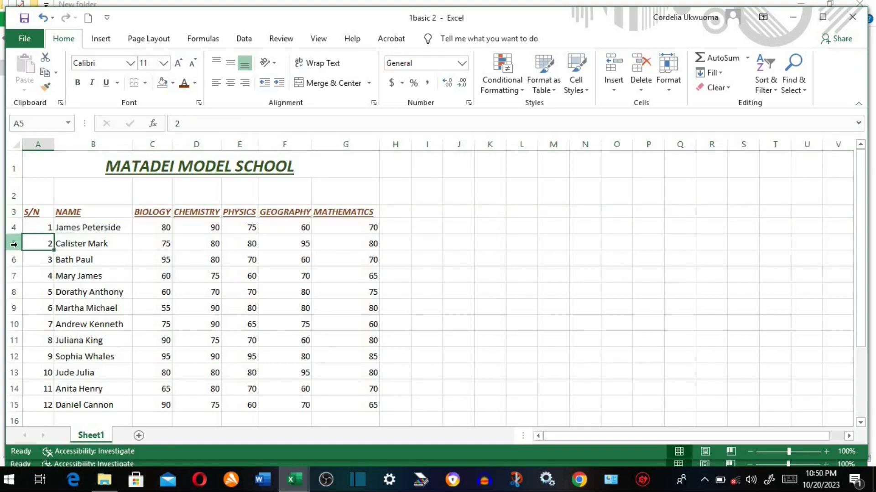
click(14, 245)
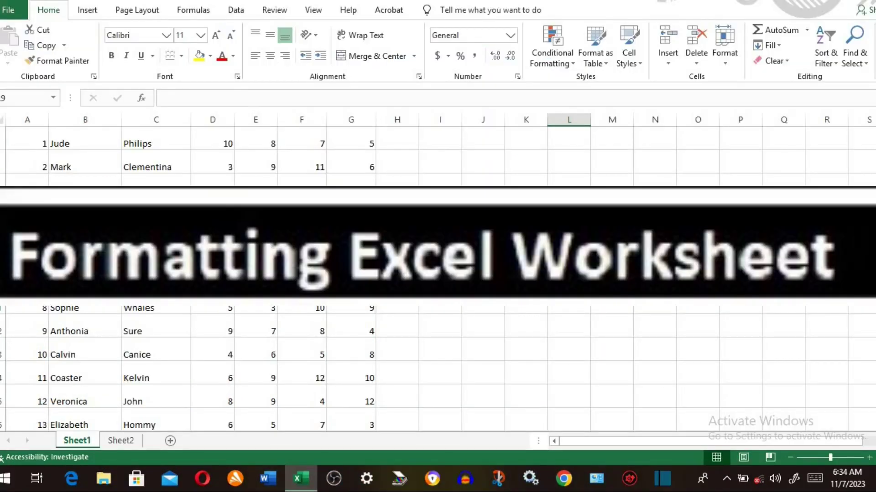
- Set the SKILLS AND HOBBIES title in A1 to font size 20
scroll(275, 231, up, 1)
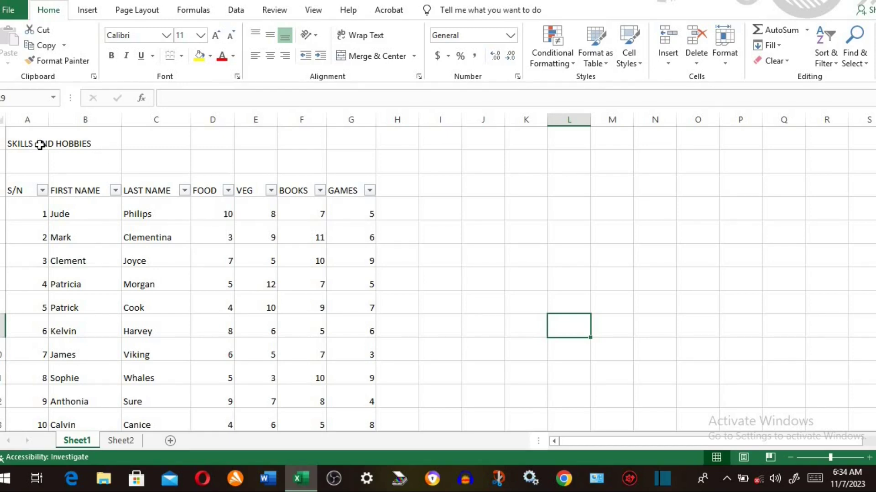
click(40, 145)
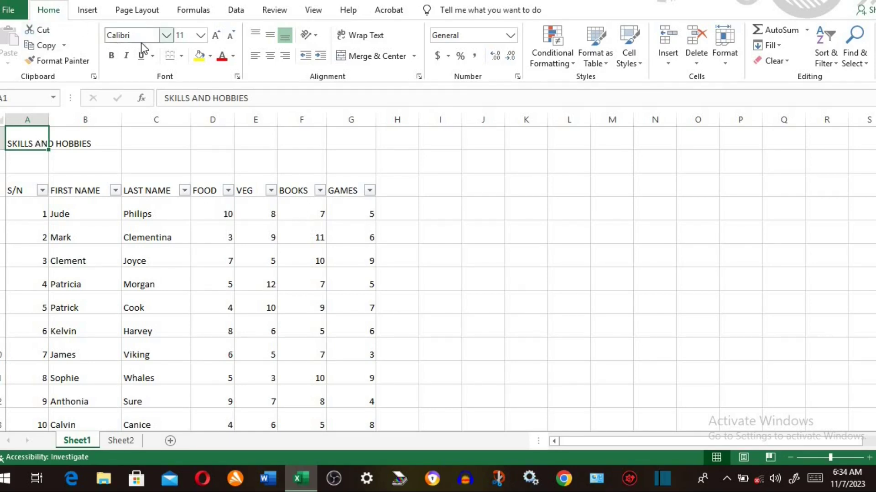
click(181, 35)
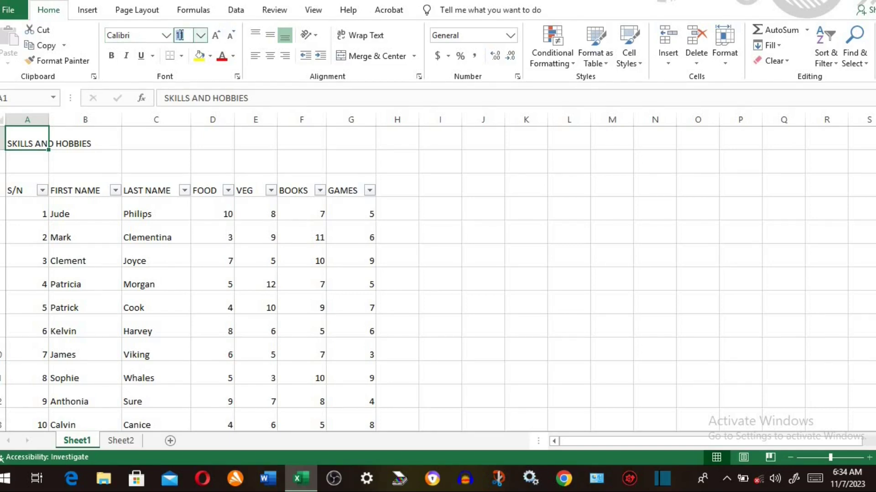
text(20)
key(Return)
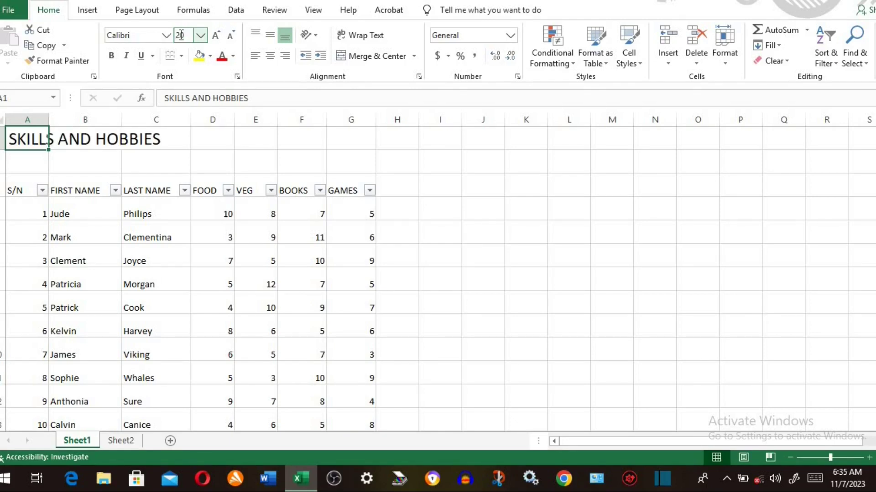
click(201, 36)
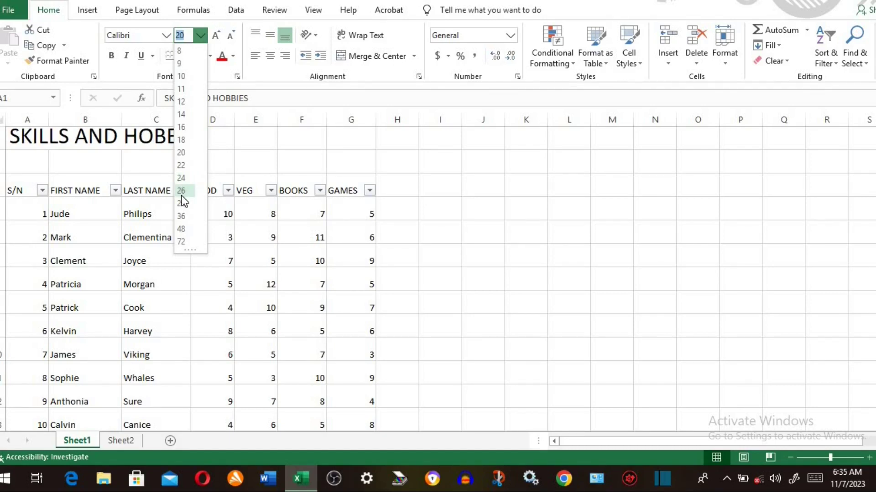
click(183, 154)
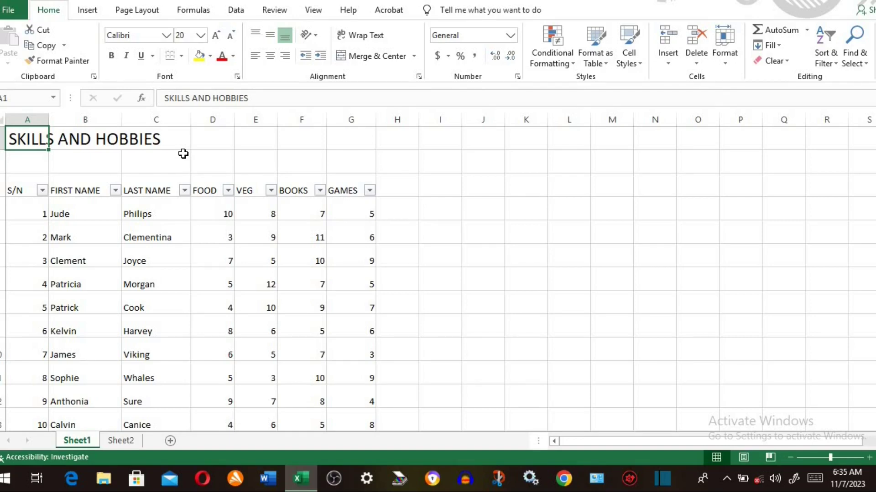
- Step the title's font size up and back down until it reads 24
click(217, 37)
click(218, 37)
click(218, 37)
click(218, 37)
click(218, 38)
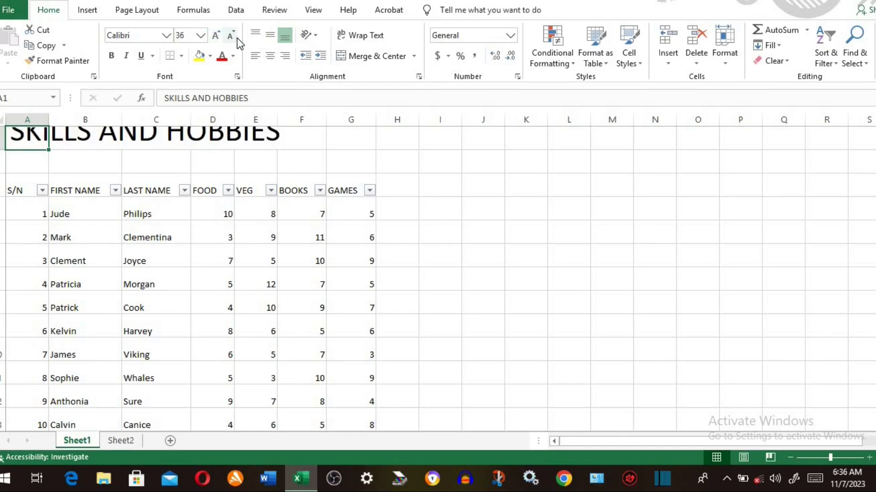
click(231, 38)
click(231, 37)
click(231, 37)
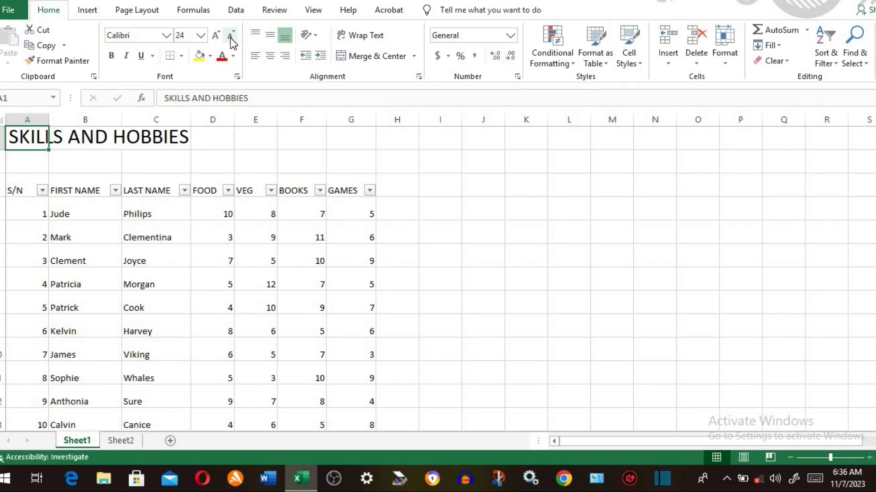
click(166, 35)
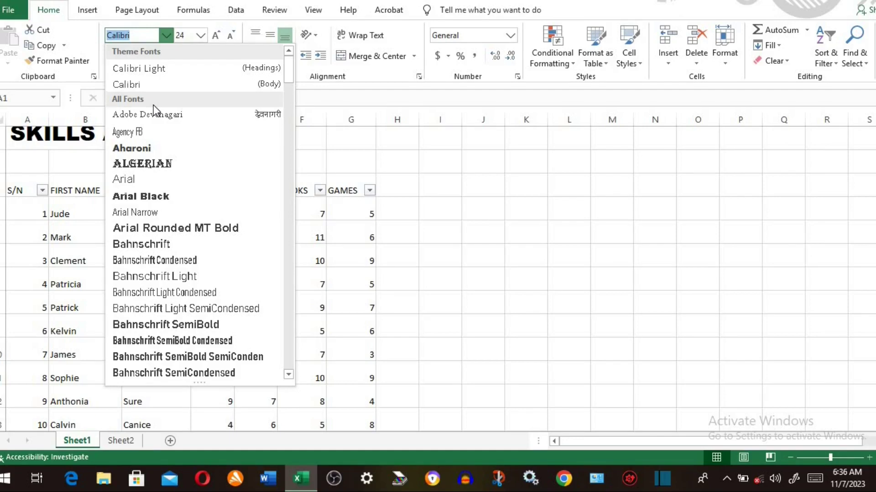
- Change the SKILLS AND HOBBIES title font to Arial Black
click(148, 195)
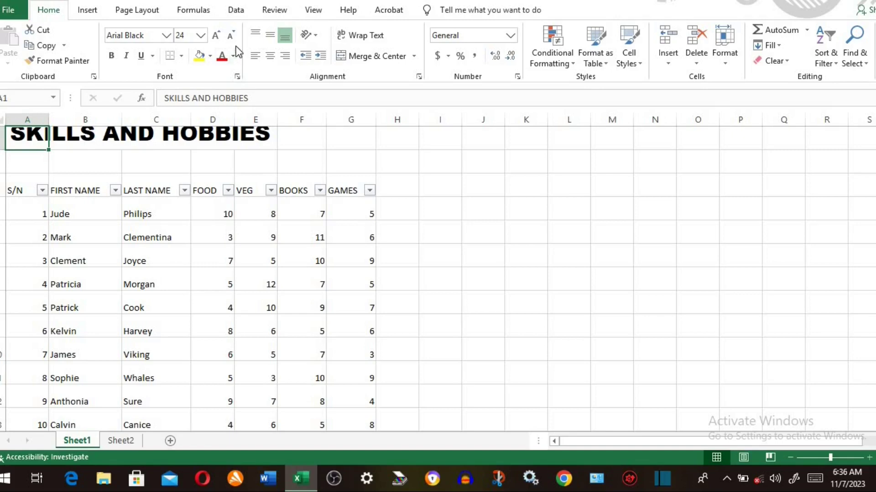
click(234, 58)
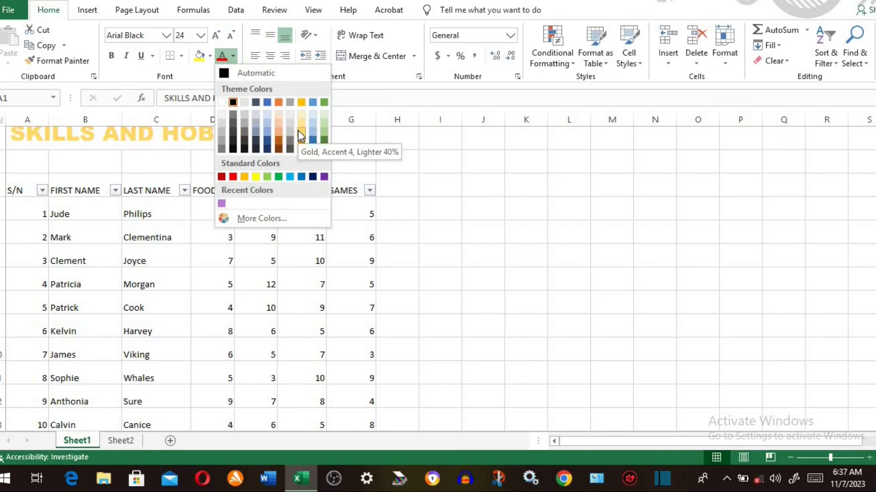
- Browse the More Colors palette, trying teal, light blue, magenta, pink and orange swatches
click(270, 217)
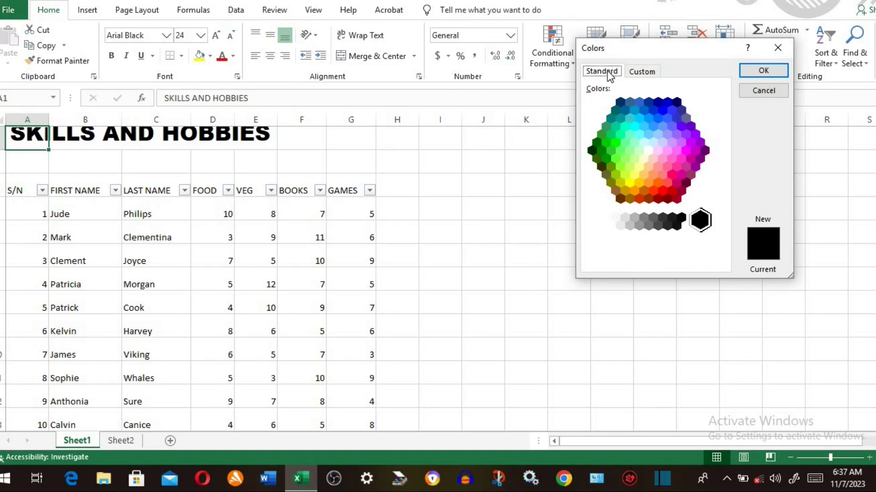
click(643, 73)
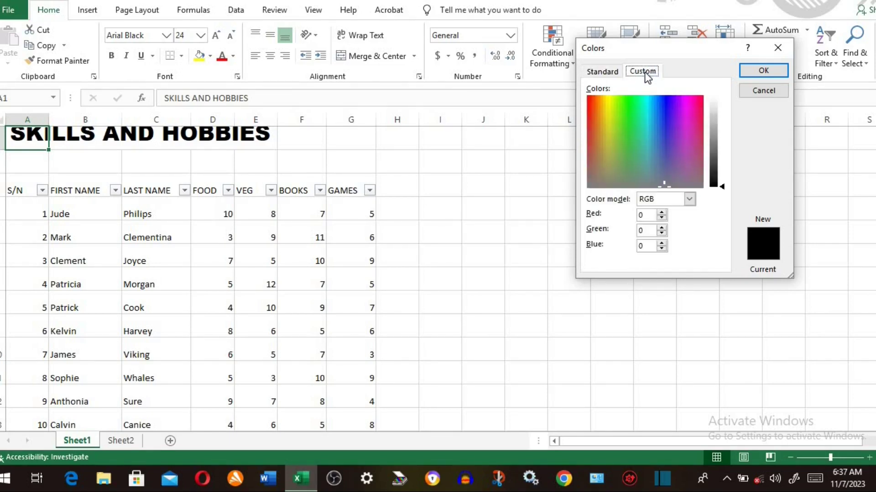
click(613, 73)
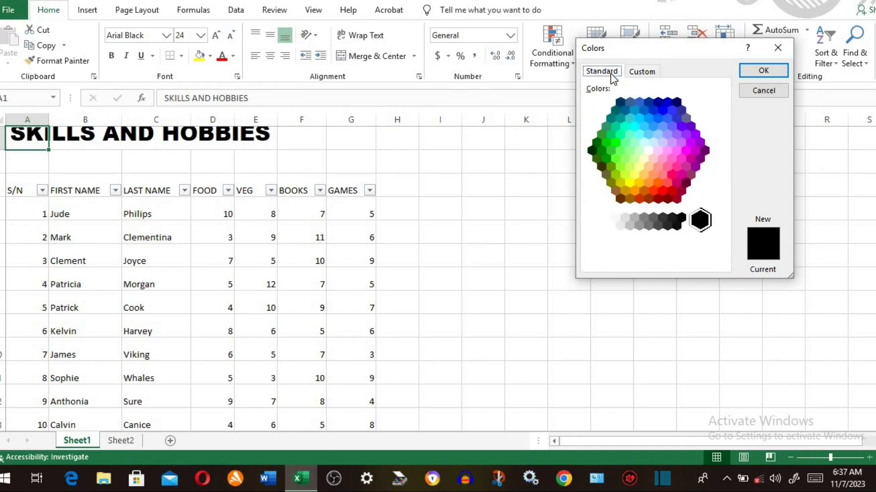
click(625, 111)
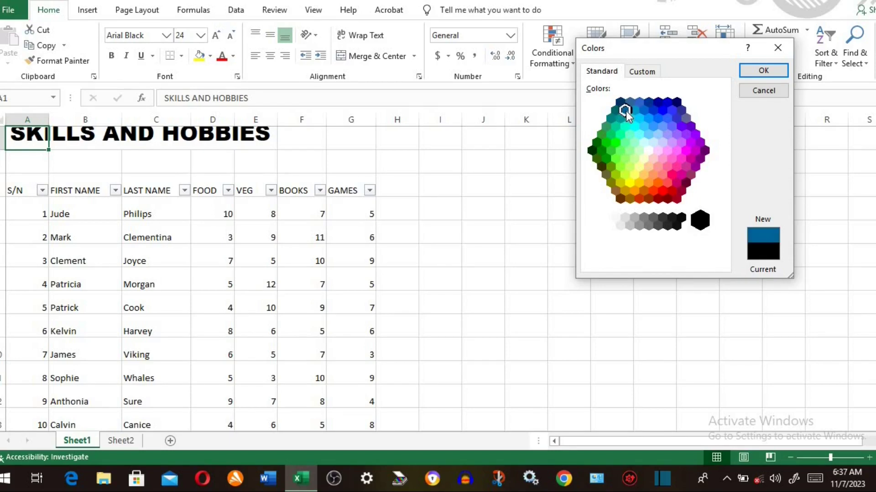
click(662, 127)
click(686, 150)
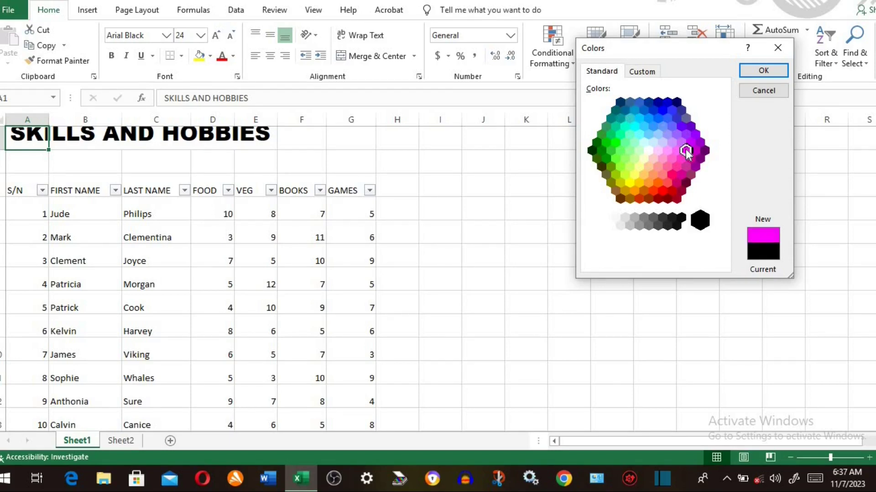
click(658, 167)
click(644, 191)
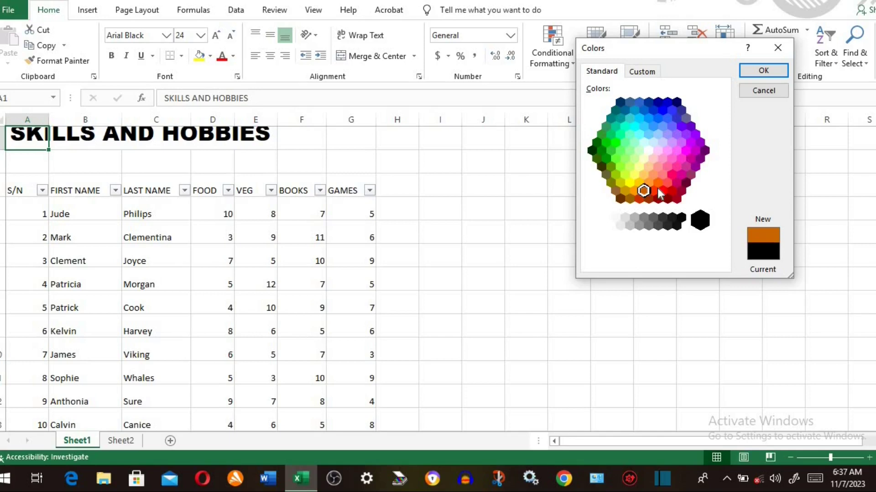
- Apply custom purple RGB 130,74,126 to the title and make it bold
click(647, 71)
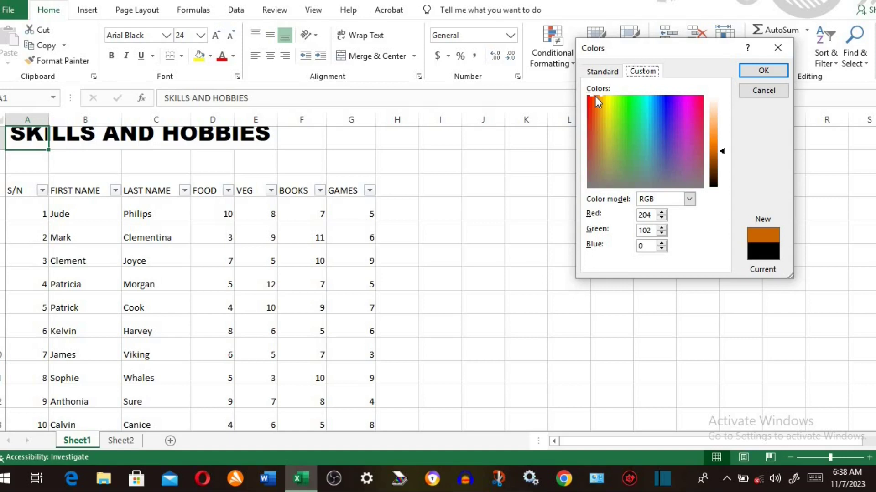
drag(595, 97, 685, 163)
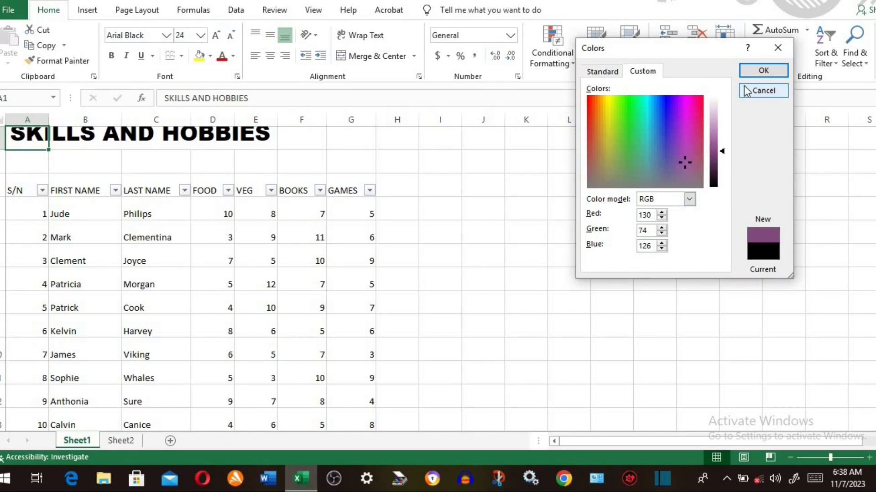
click(764, 70)
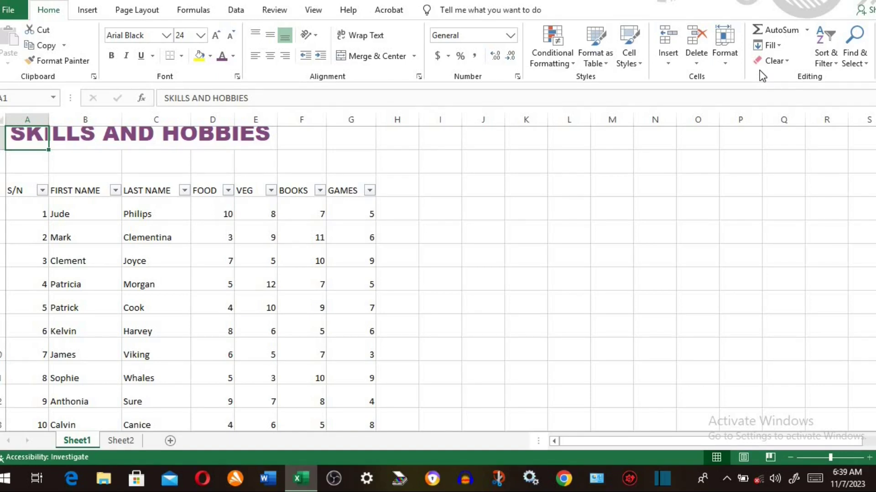
key(ctrl+b)
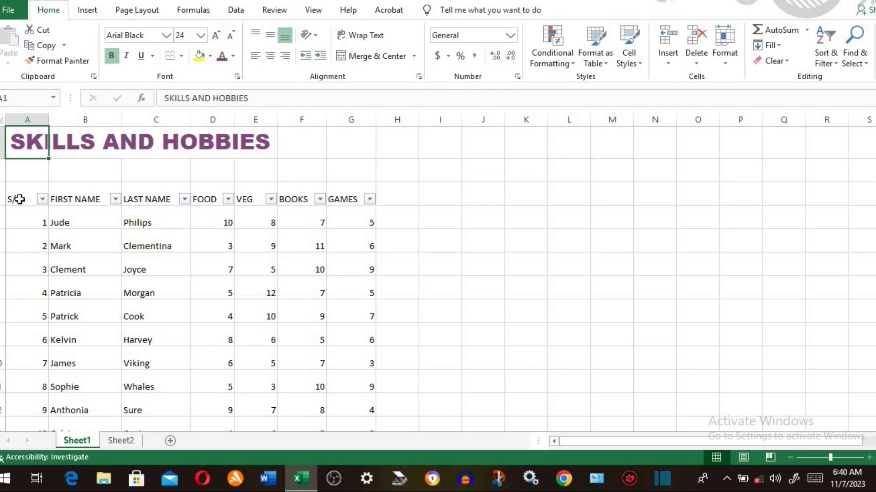
- Give header row A3:G3 a Gray, Accent 3, Darker 25% fill with grey heading text
click(19, 199)
drag(19, 198, 345, 202)
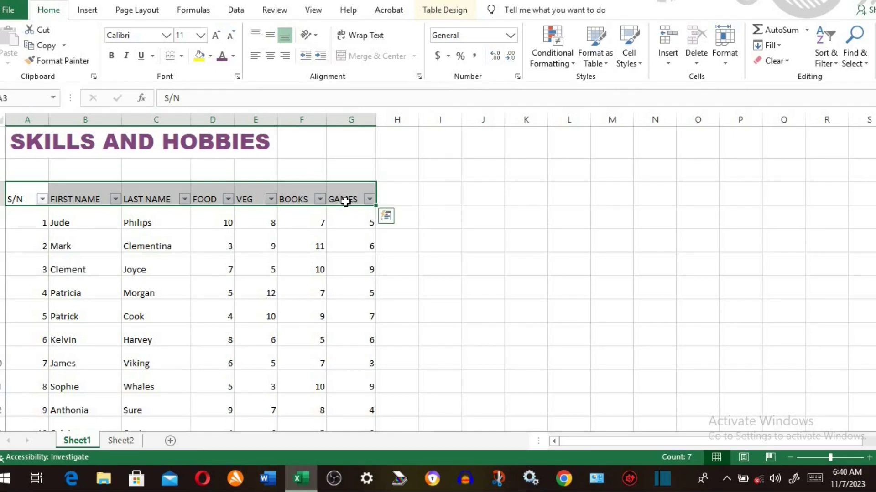
click(210, 56)
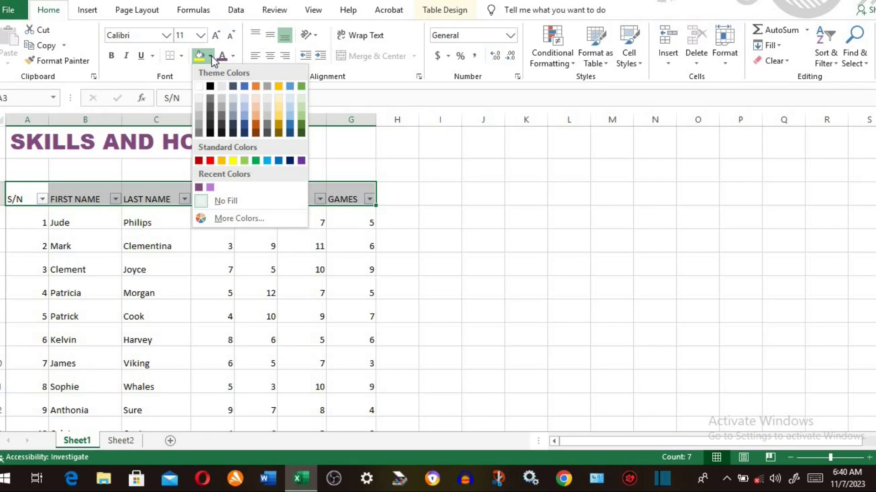
click(268, 124)
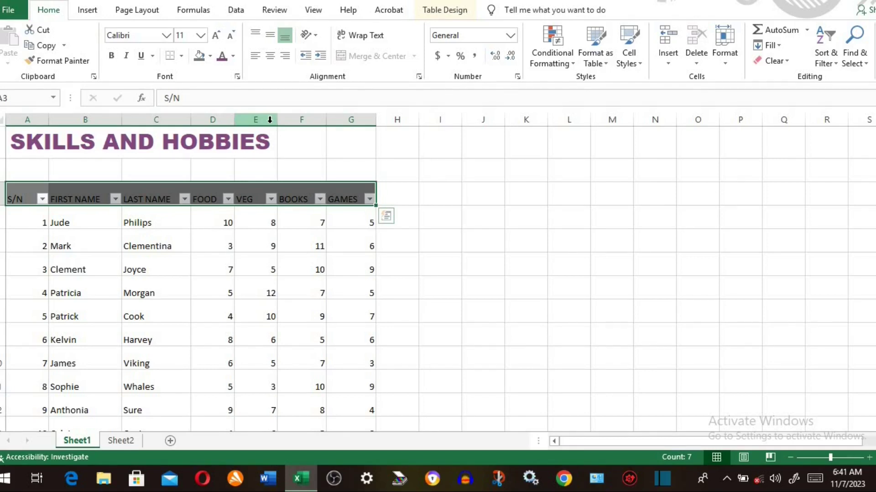
click(234, 56)
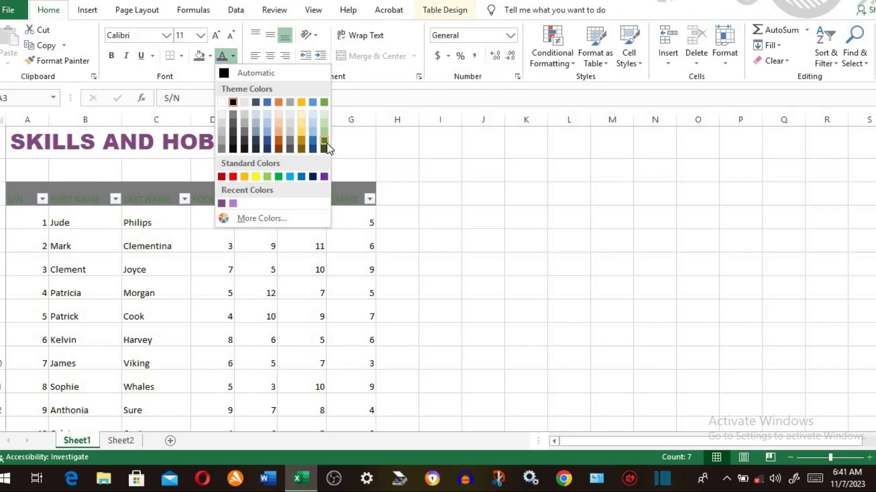
click(290, 131)
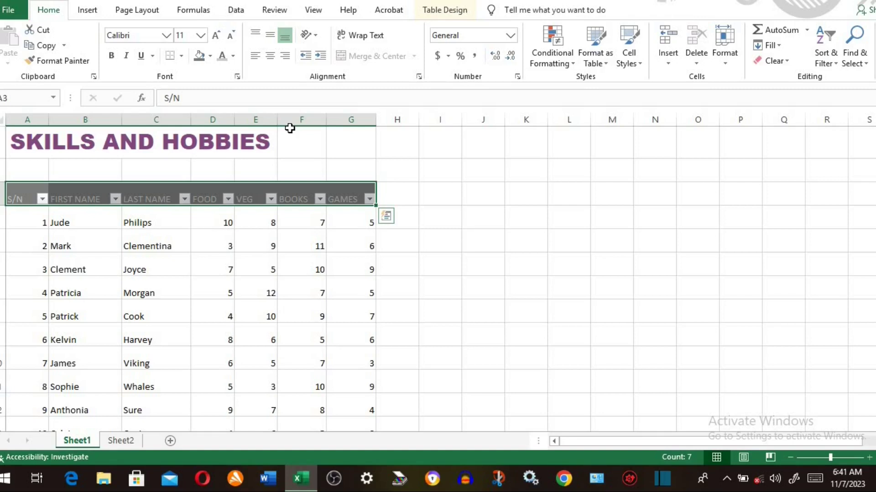
click(27, 199)
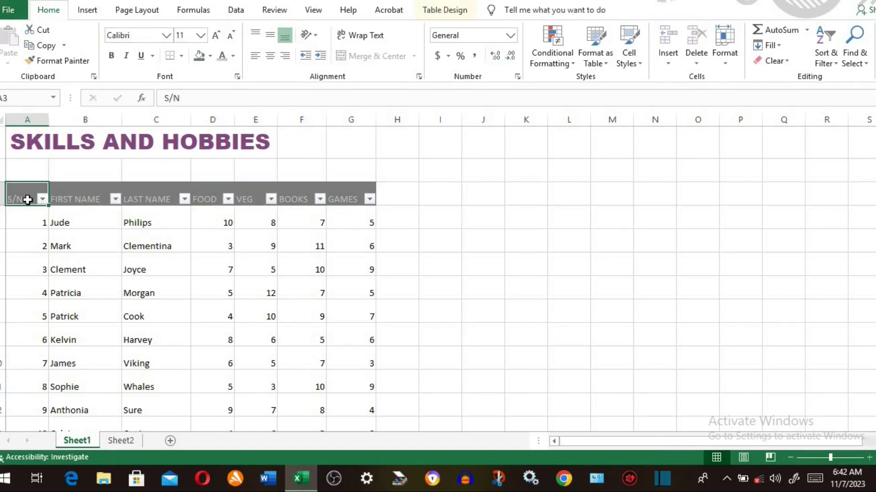
- Apply the Linked Cell style to the Skills and Hobbies table, then reselect its data body
drag(27, 199, 359, 366)
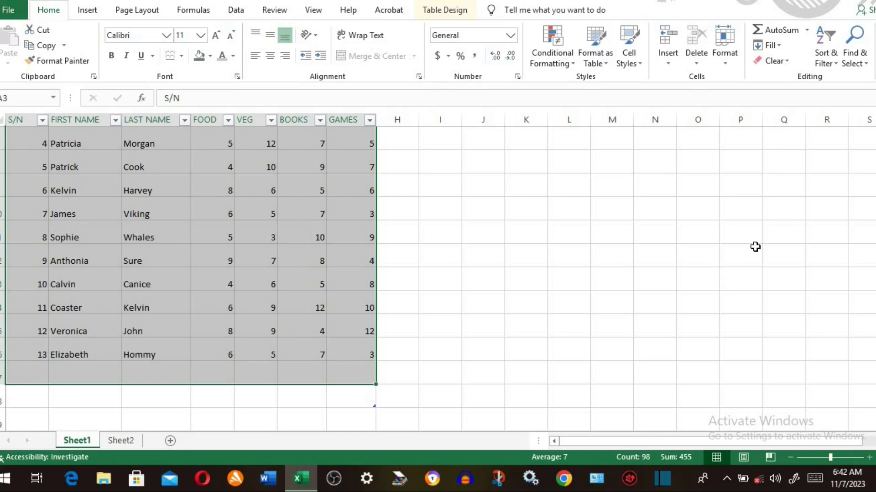
scroll(191, 255, up, 2)
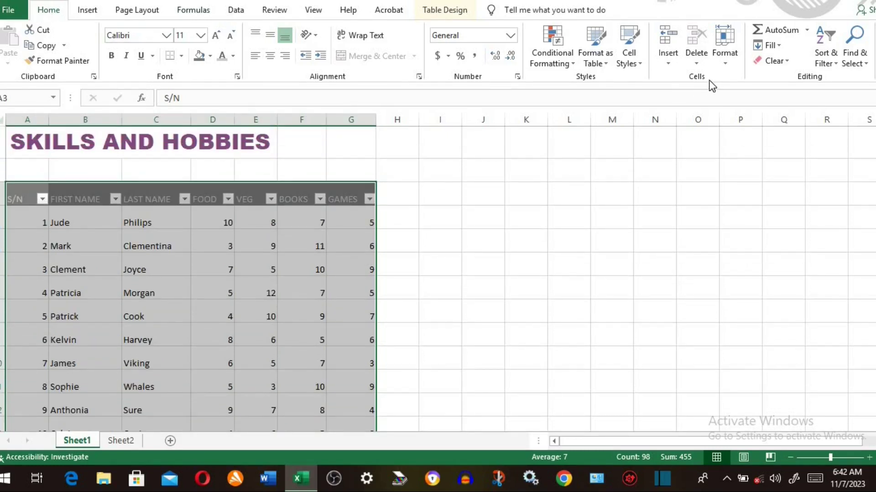
click(639, 62)
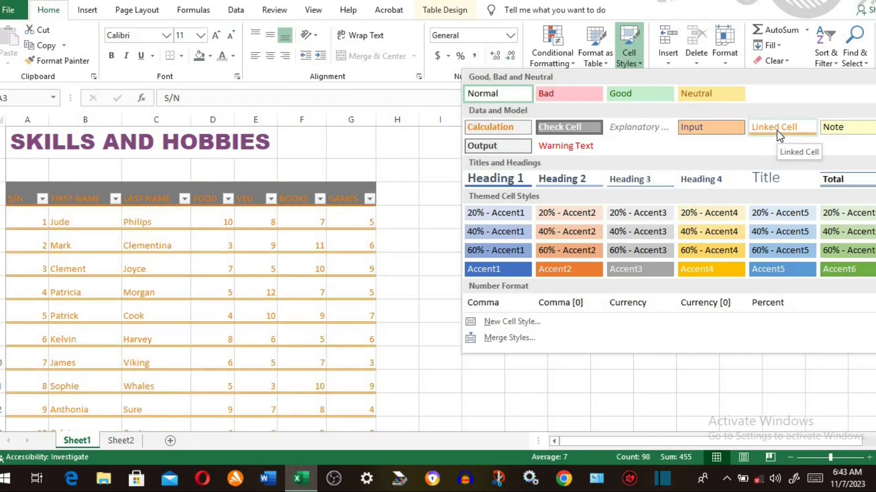
click(776, 131)
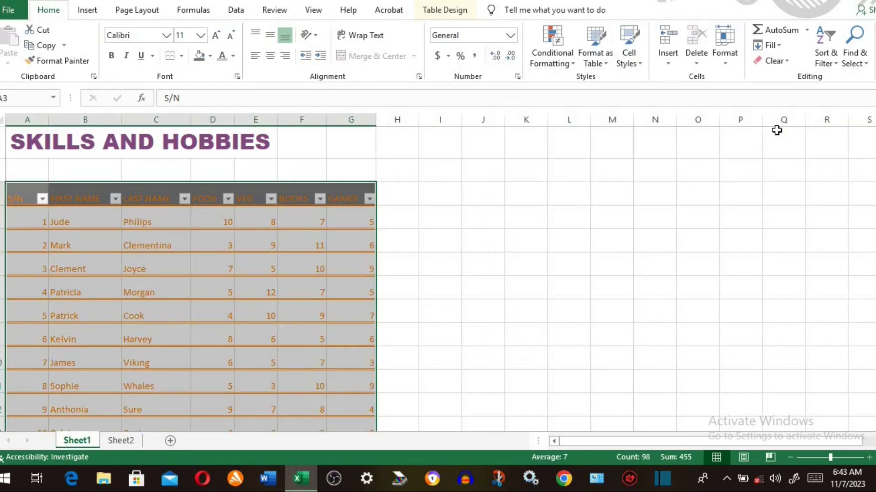
click(327, 290)
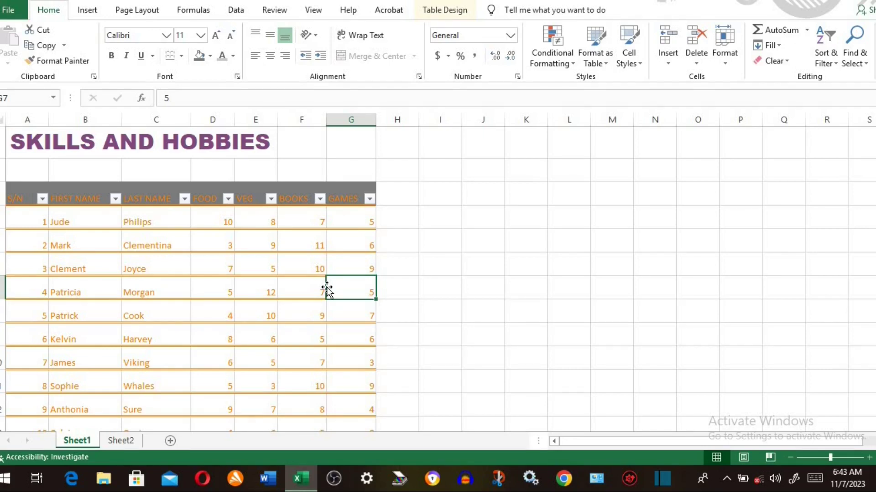
key(ctrl+a)
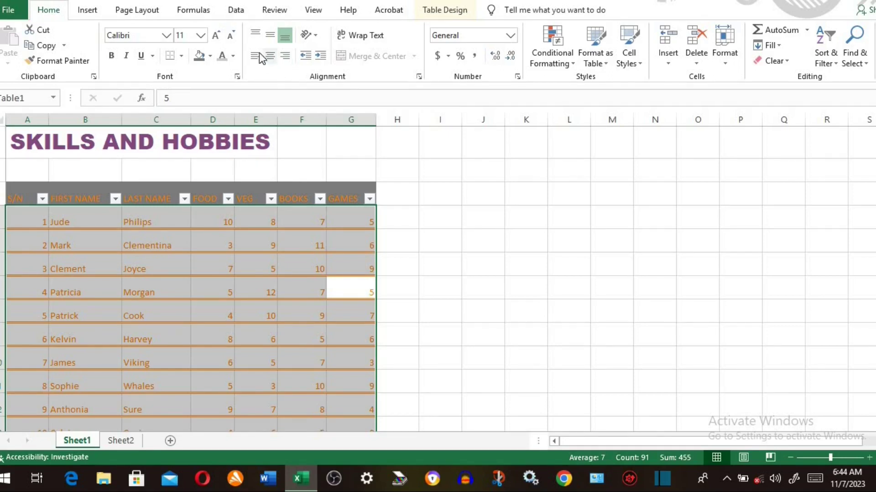
- Set the table data to Middle Align vertically and Center horizontally
click(256, 36)
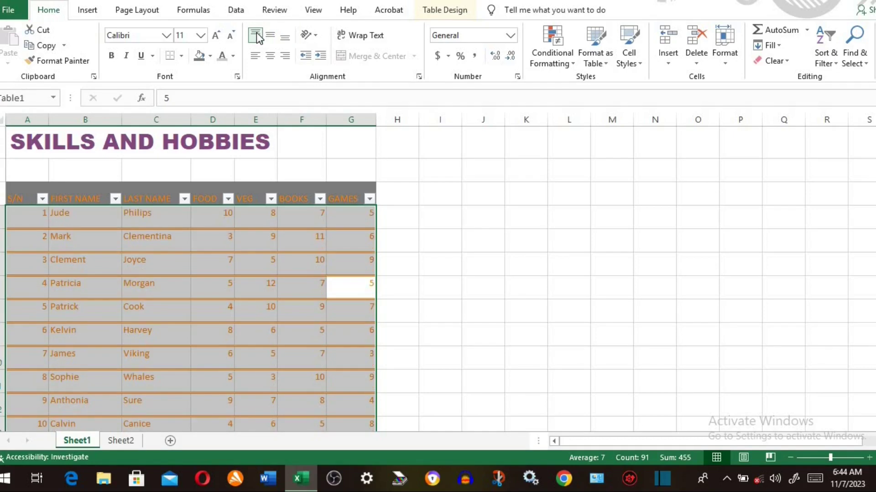
click(270, 37)
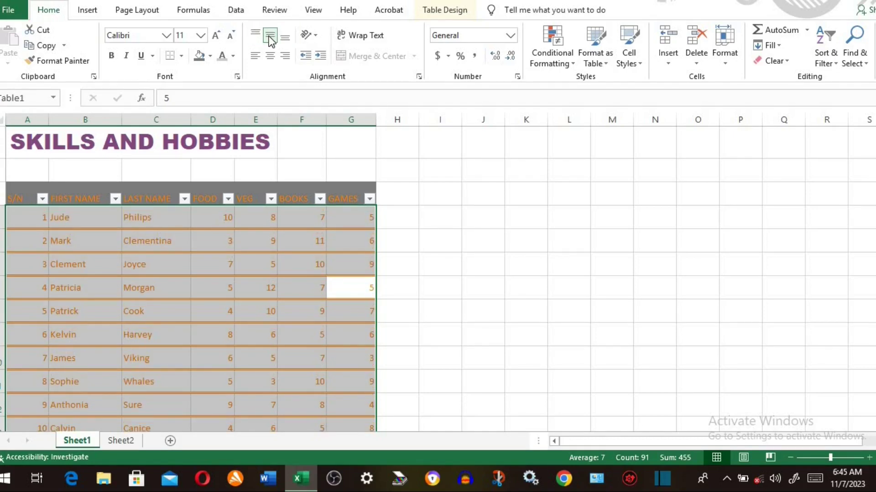
click(284, 39)
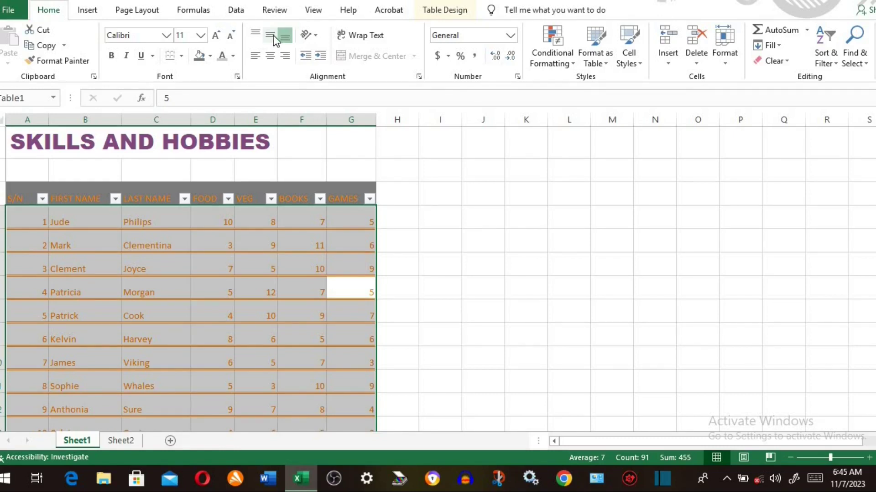
click(274, 39)
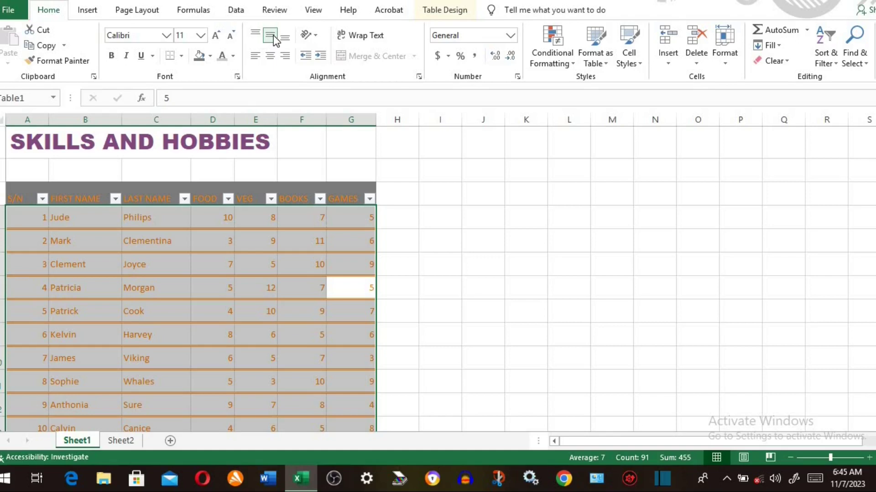
click(271, 57)
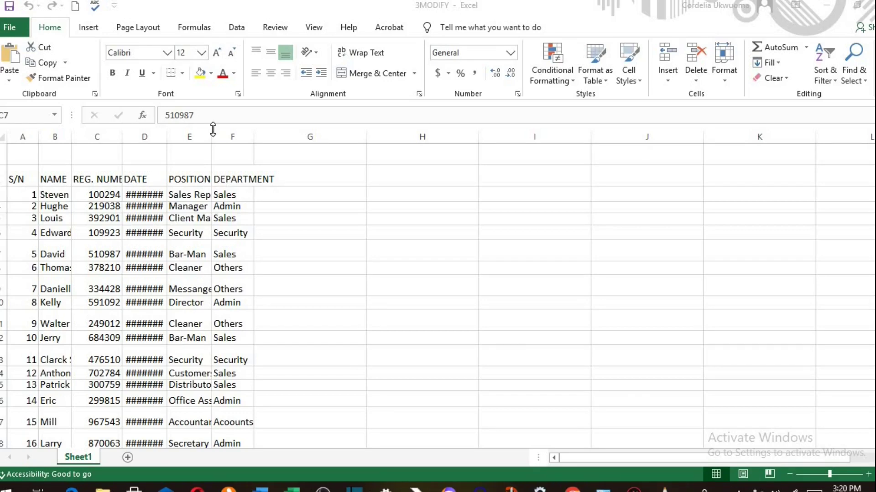
- Widen column E to 14.71 and AutoFit columns B, C, D and F
click(195, 178)
drag(211, 142, 270, 143)
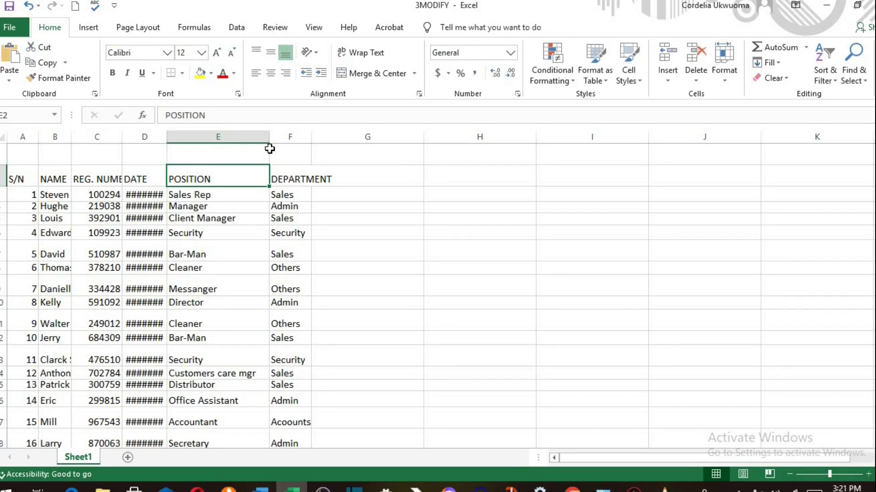
double_click(71, 136)
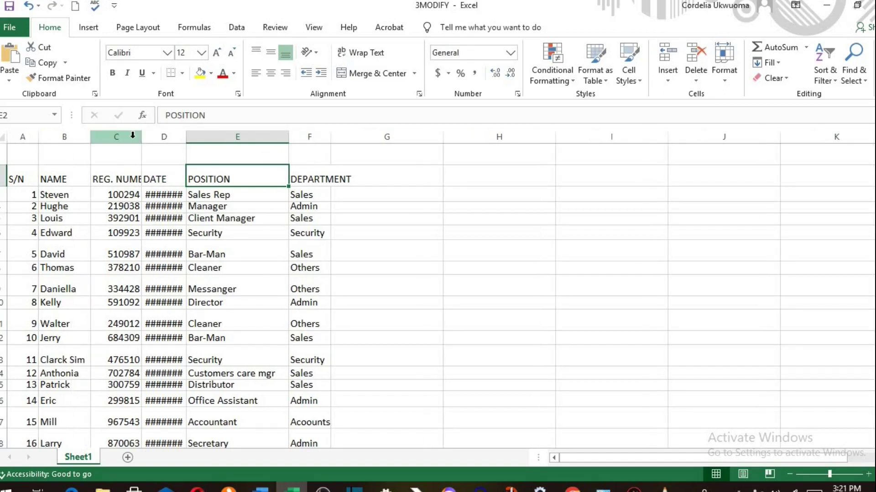
double_click(142, 136)
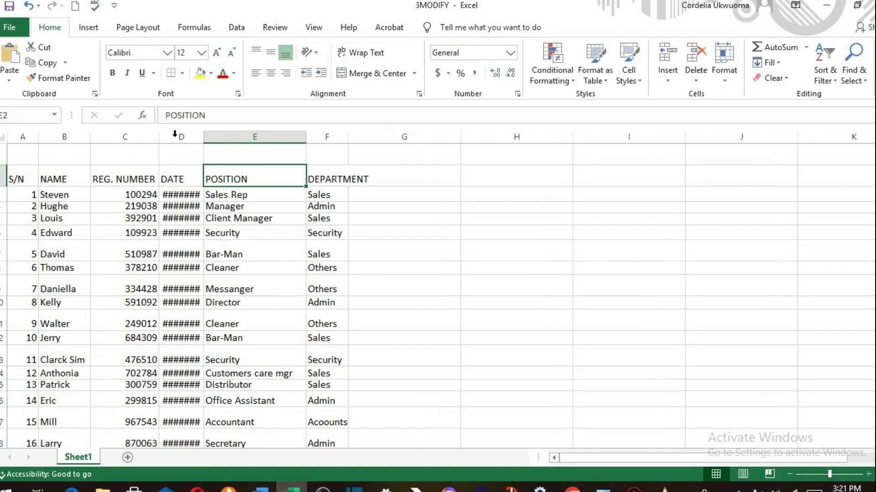
double_click(204, 137)
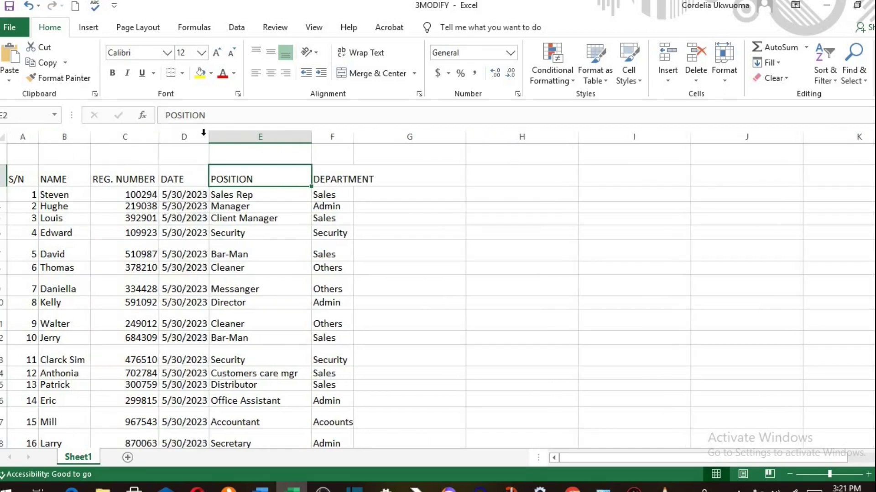
double_click(354, 138)
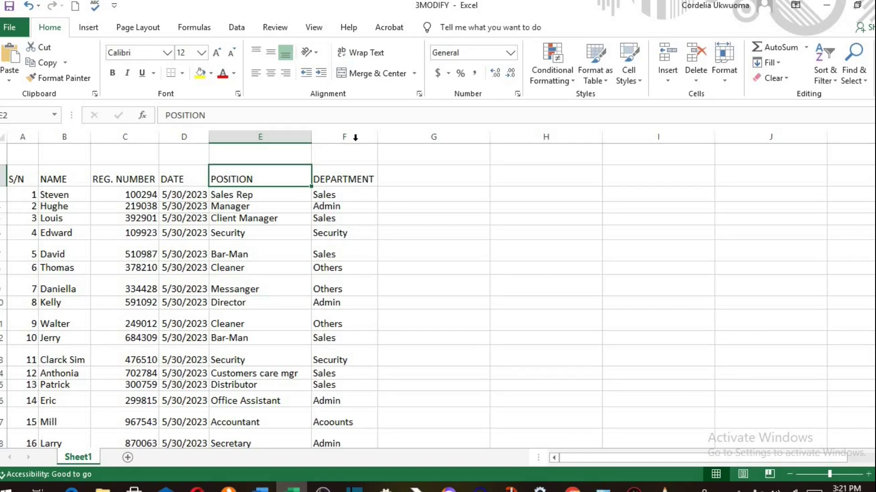
- Increase the row heights of Steven's and Edward's rows
drag(5, 201, 3, 247)
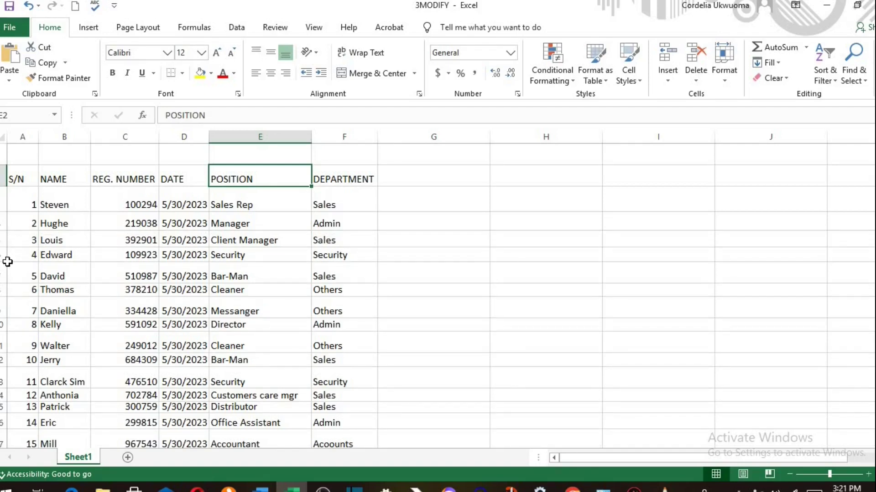
drag(7, 262, 8, 287)
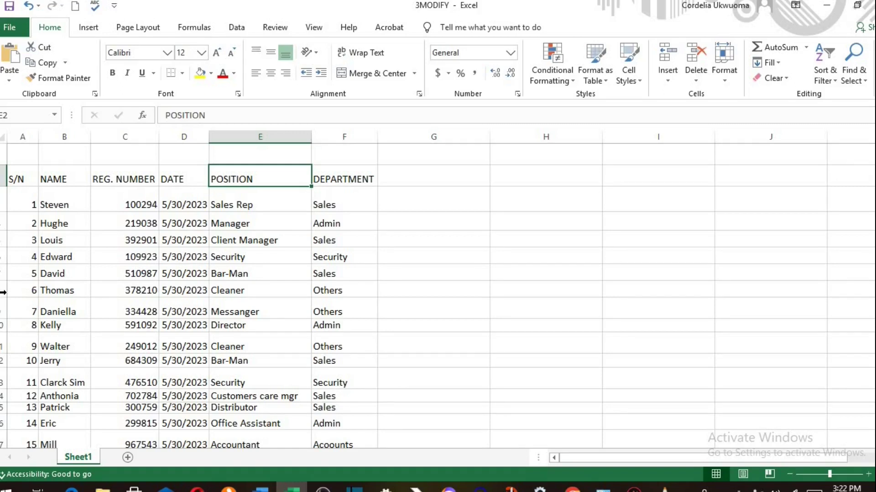
click(3, 137)
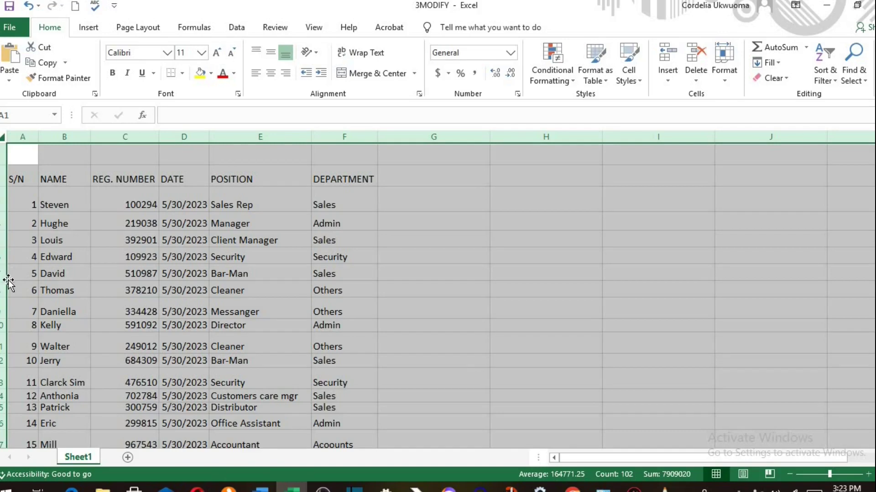
drag(7, 282, 6, 289)
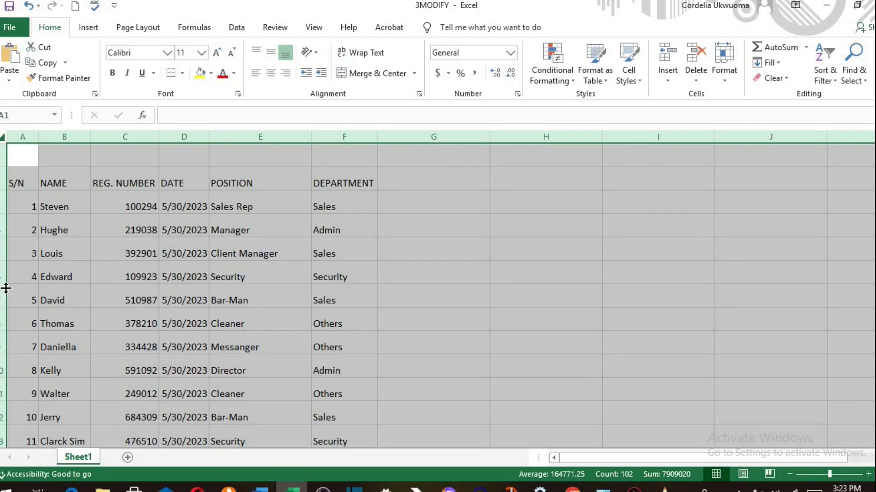
click(43, 273)
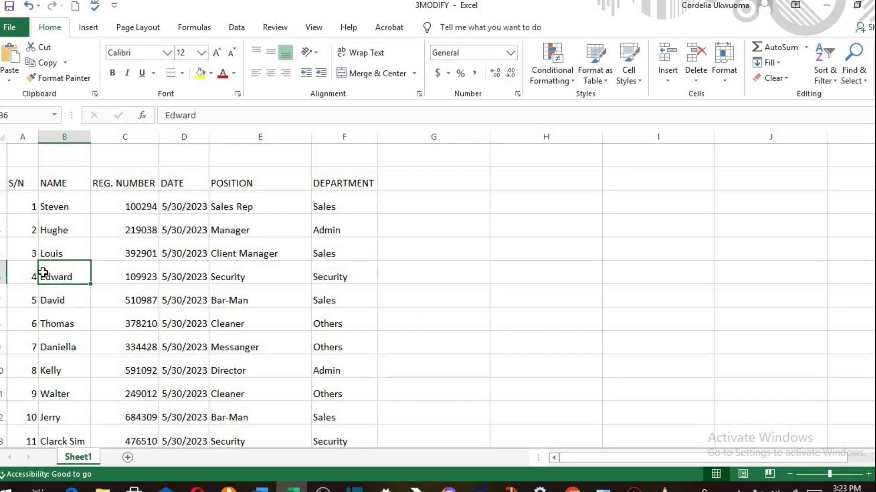
click(3, 139)
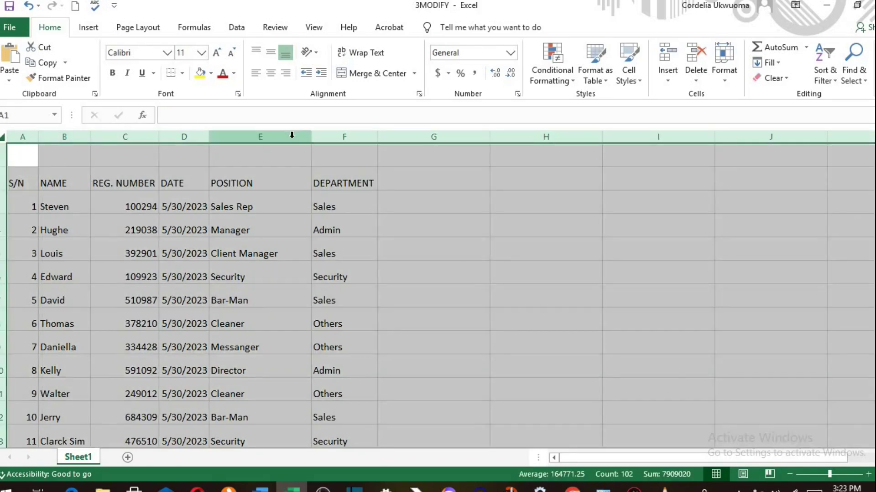
mouse_move(313, 136)
mouse_down()
mouse_move(387, 146)
mouse_move(319, 148)
mouse_up()
scroll(280, 209, down, 2)
drag(552, 137, 541, 150)
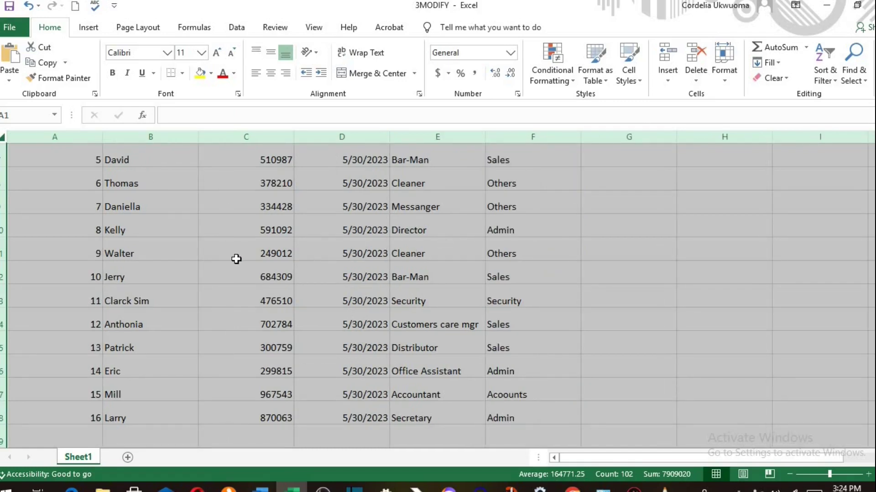
click(234, 258)
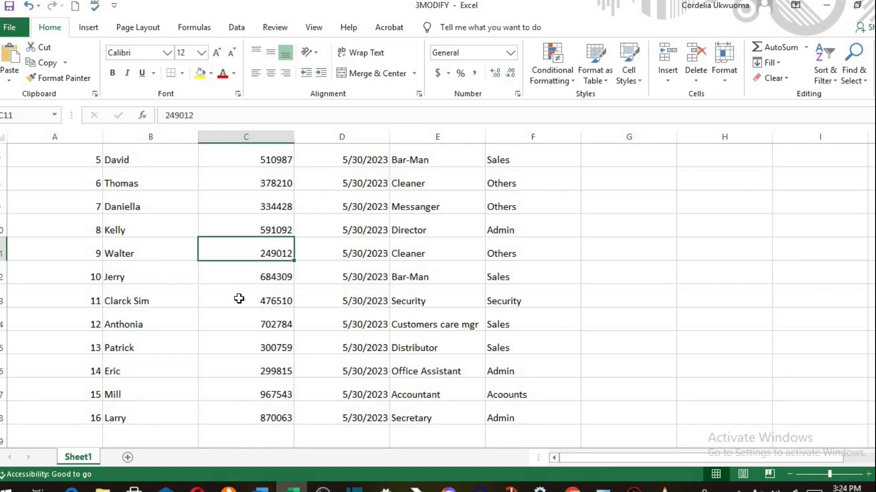
- Insert a blank row above David's row 7 in the staff table
scroll(239, 299, up, 2)
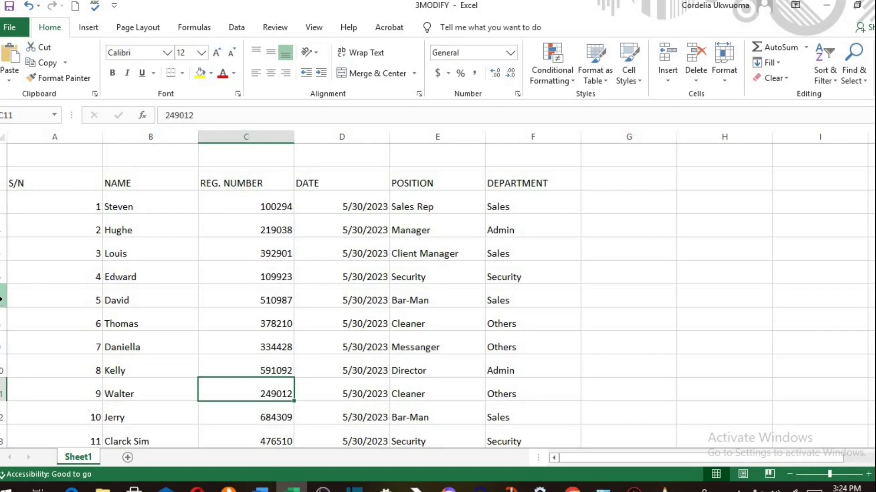
click(1, 300)
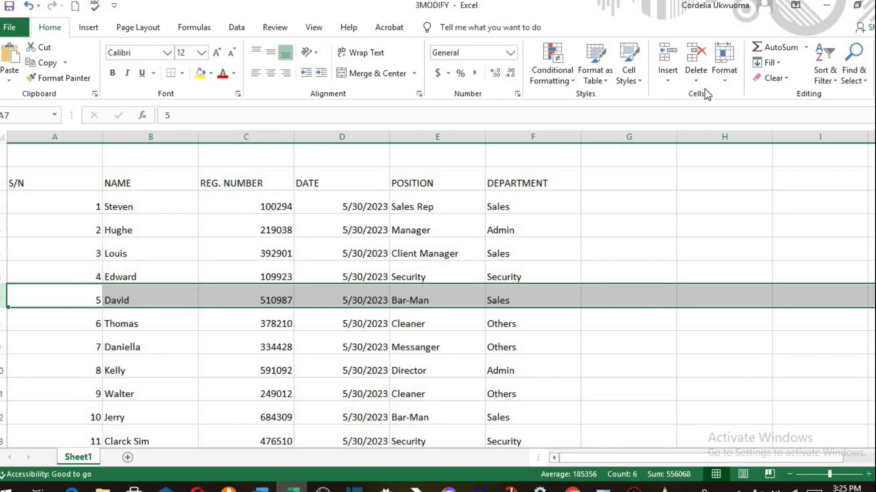
click(669, 54)
click(150, 297)
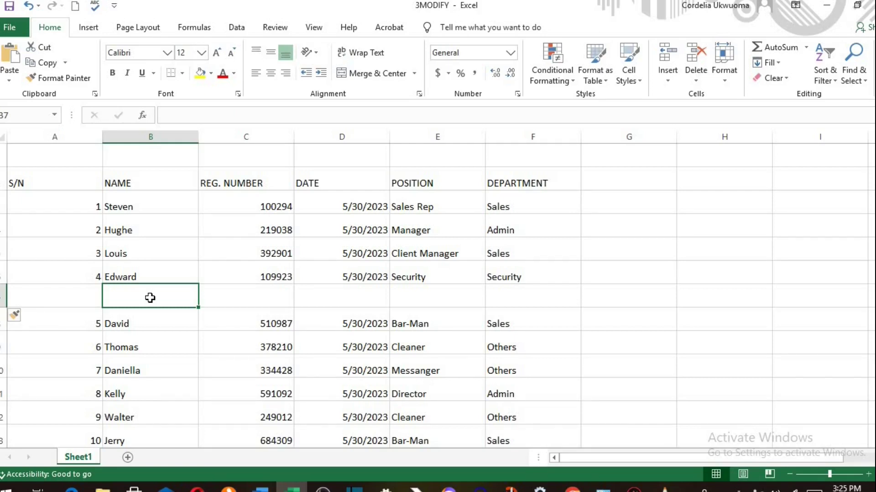
click(436, 137)
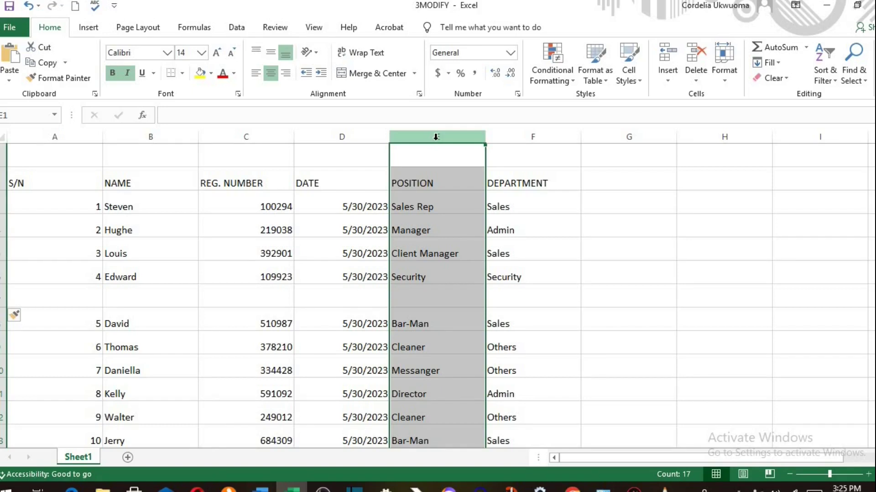
- Insert a blank column before POSITION, then delete blank row 7 and blank column E
click(670, 55)
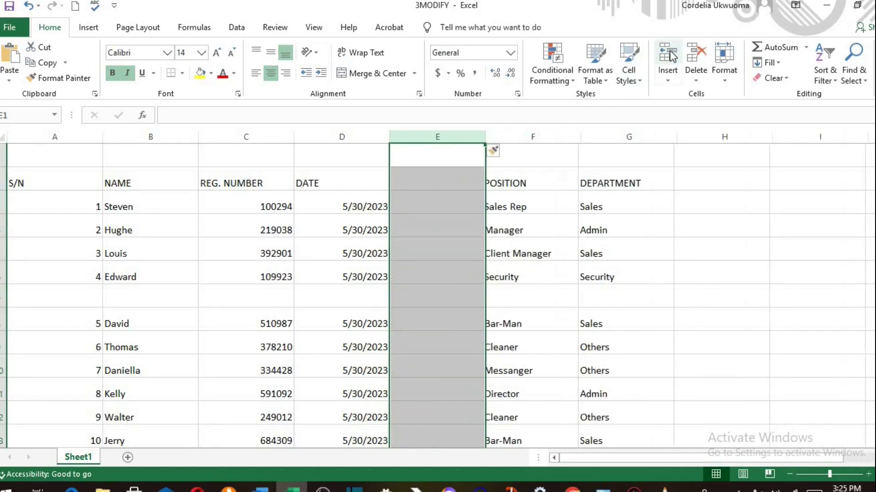
click(462, 324)
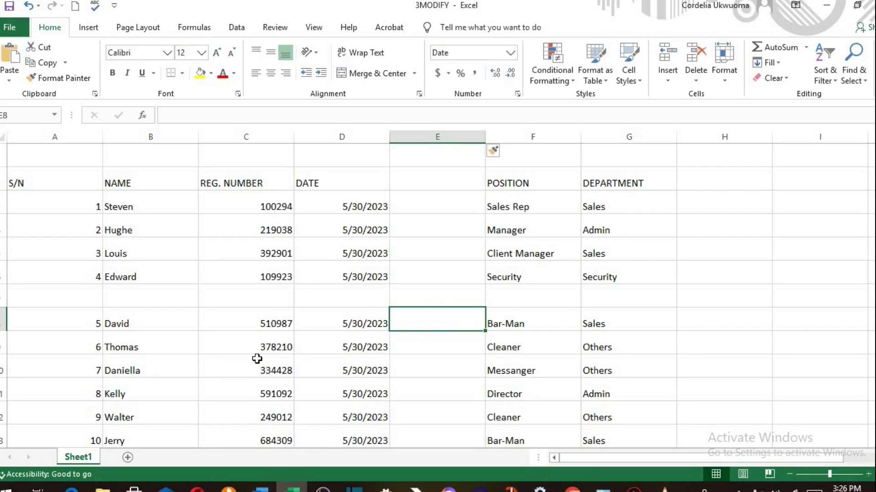
click(3, 297)
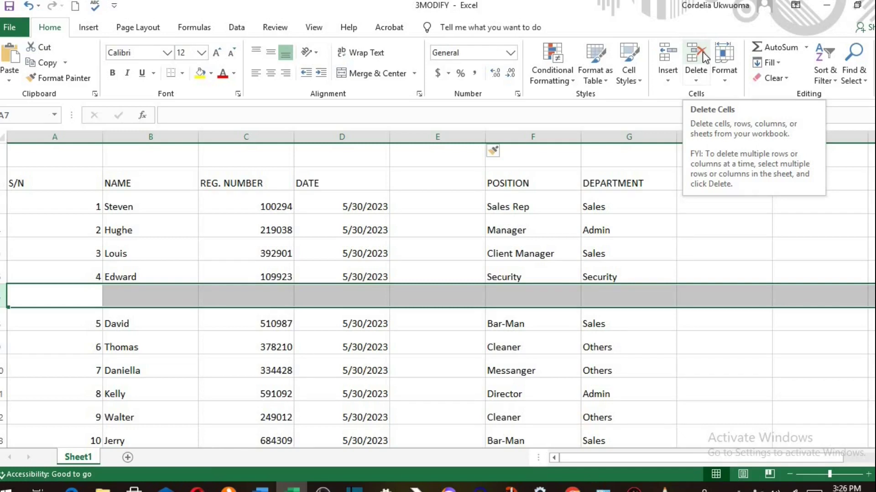
click(702, 51)
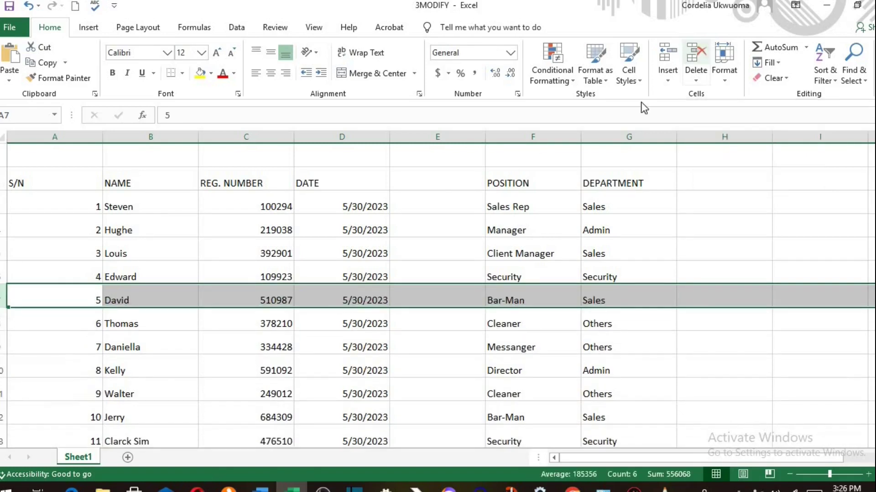
click(453, 133)
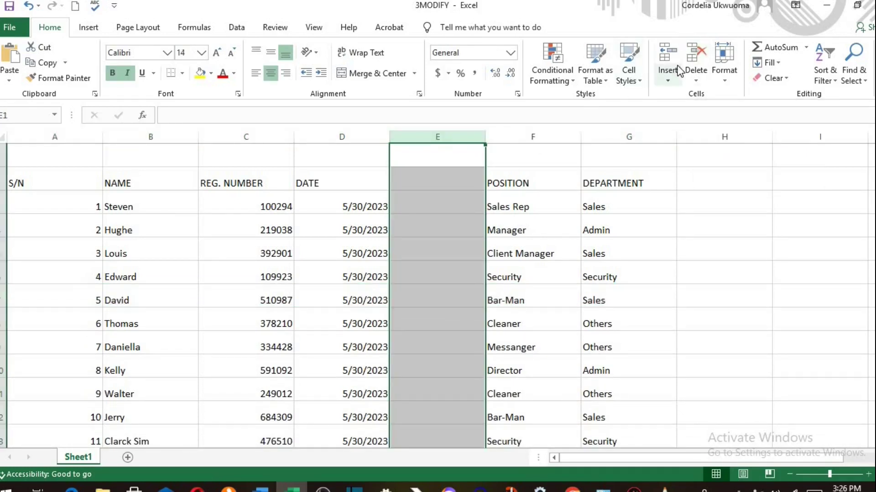
click(694, 55)
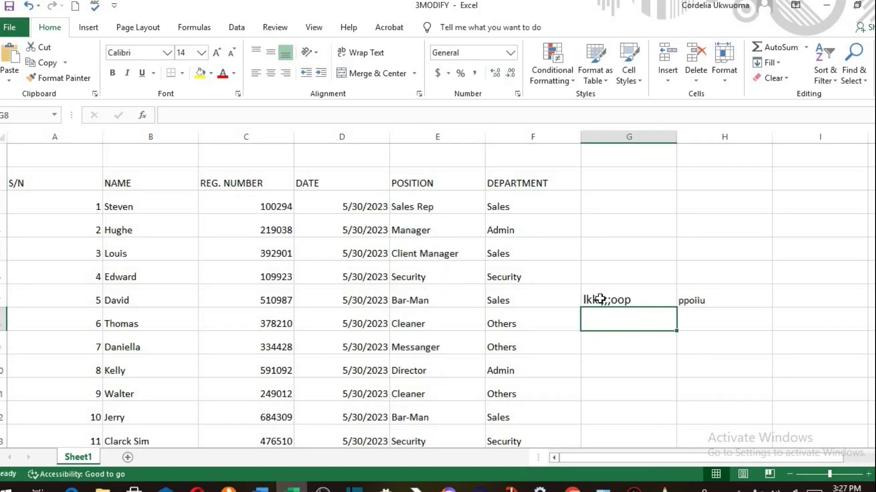
click(651, 301)
- Clear the stray entries from cells G7 and H7
drag(651, 301, 698, 306)
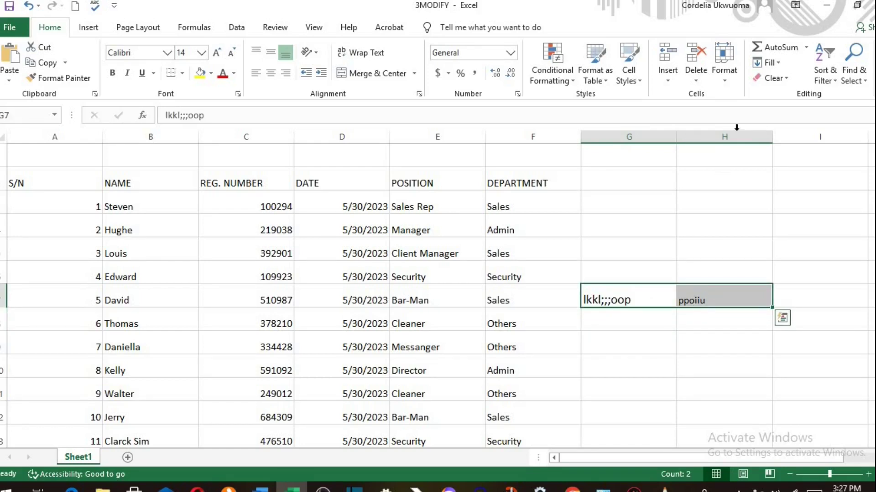
click(692, 55)
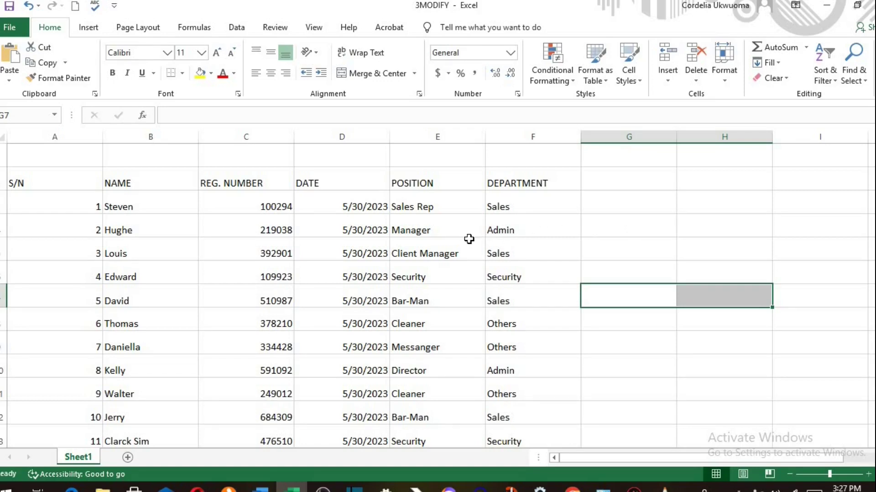
- Cut the POSITION column and insert the cut cells after DEPARTMENT
click(429, 135)
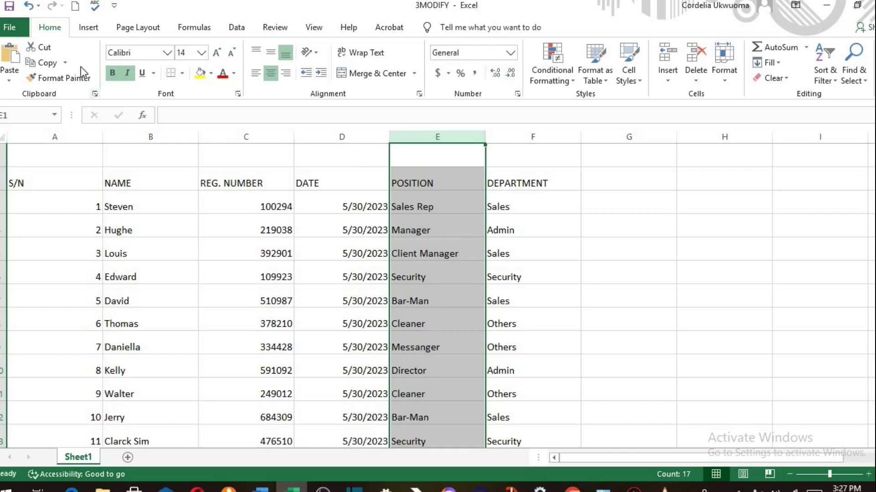
click(49, 51)
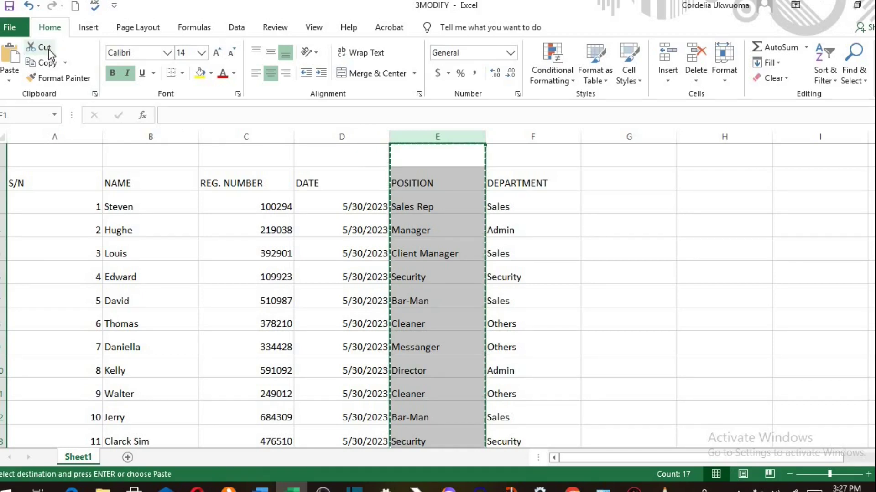
click(653, 133)
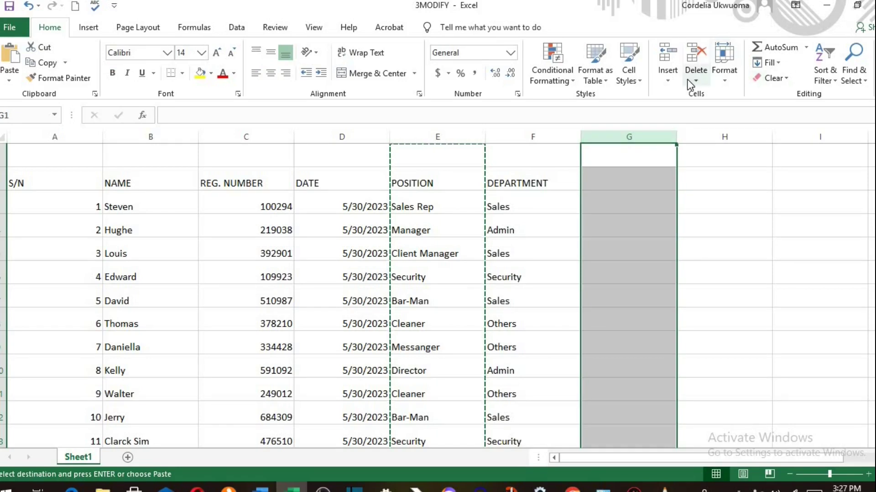
click(668, 80)
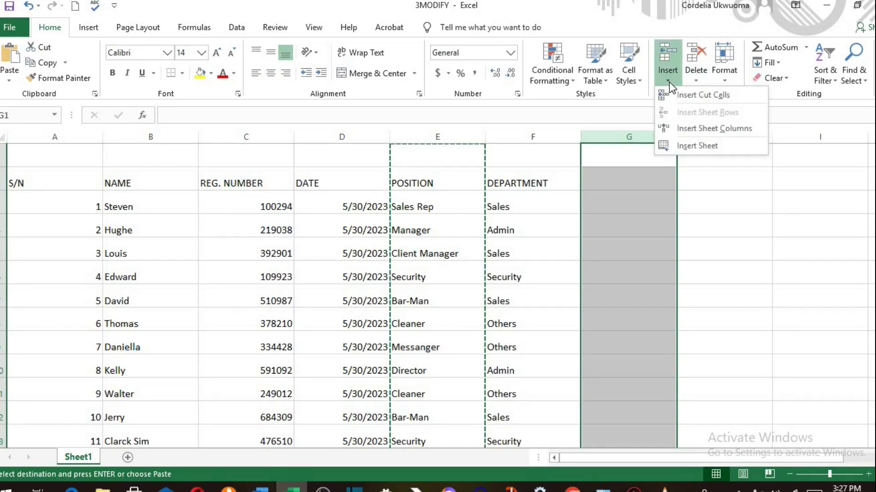
click(710, 99)
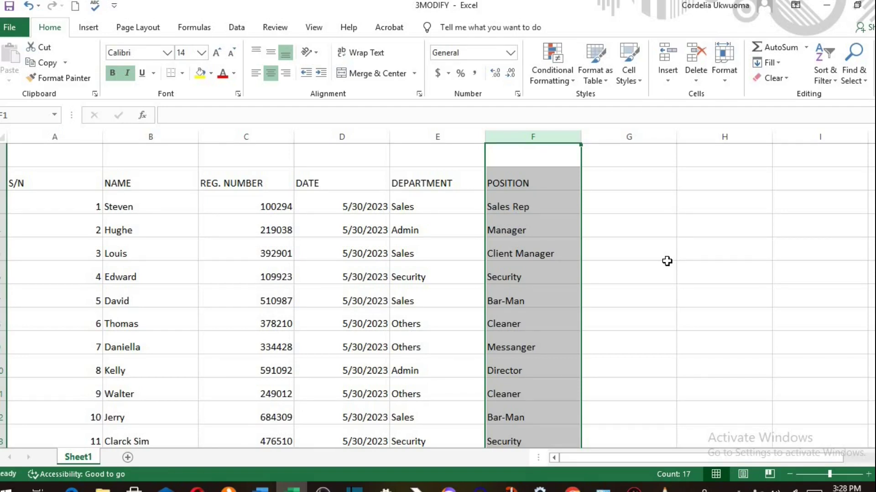
- Hide columns C and D (REG. NUMBER and DATE)
click(274, 137)
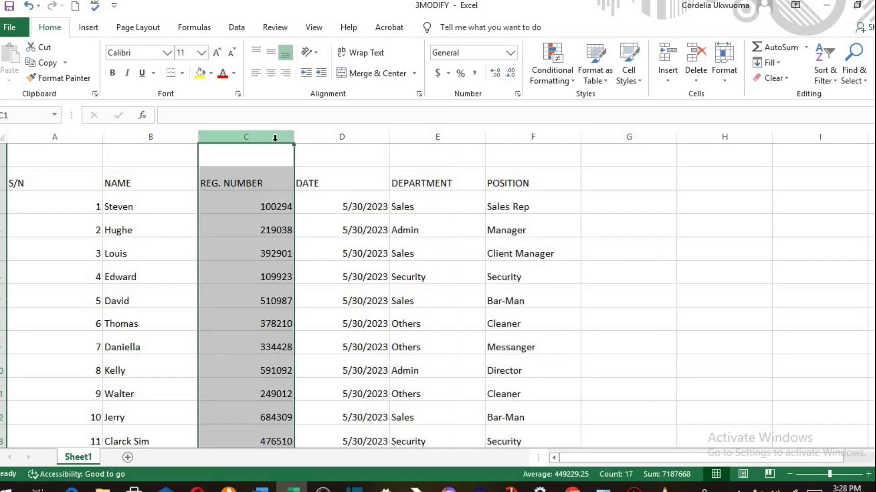
ctrl+click(335, 137)
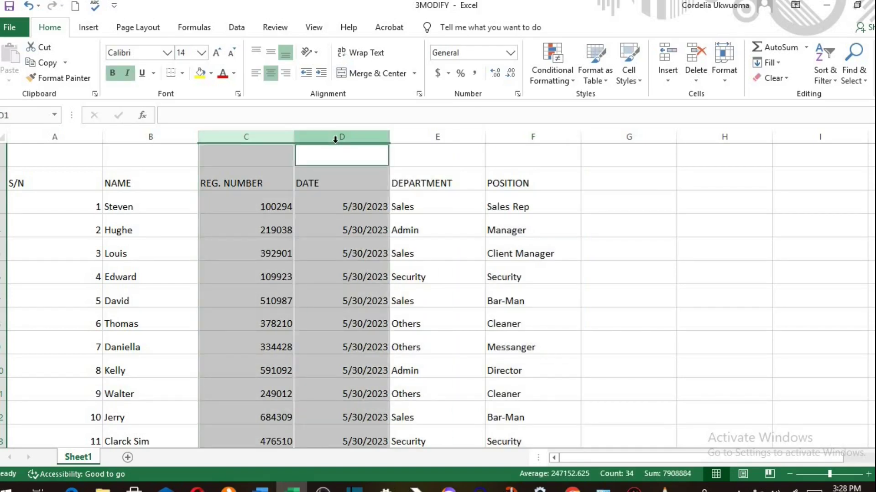
right_click(335, 138)
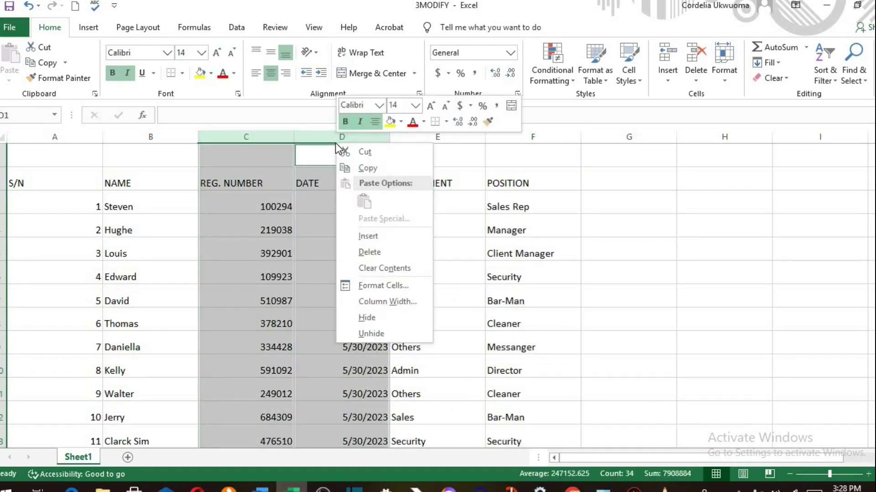
click(372, 314)
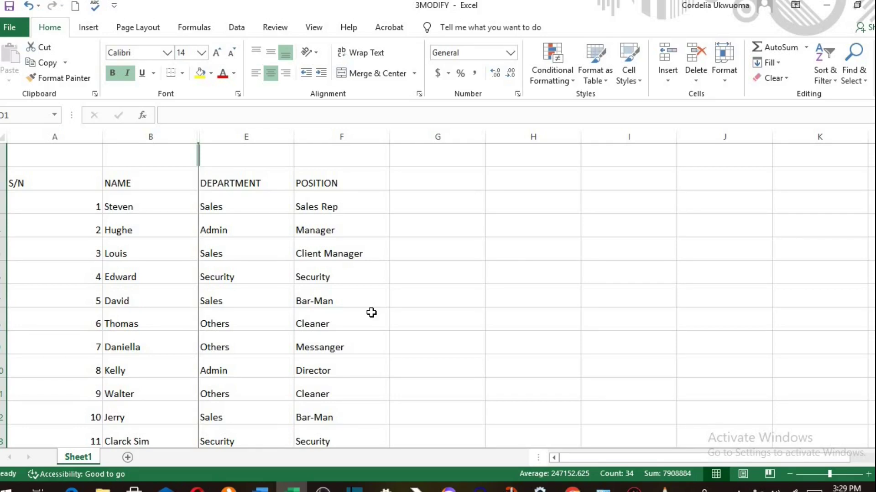
- Unhide the REG. NUMBER and DATE columns between NAME and DEPARTMENT
click(146, 135)
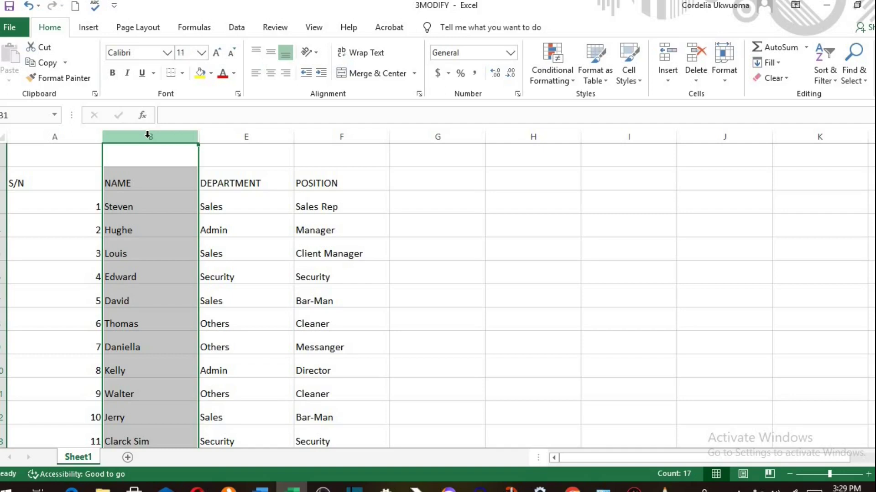
ctrl+click(239, 133)
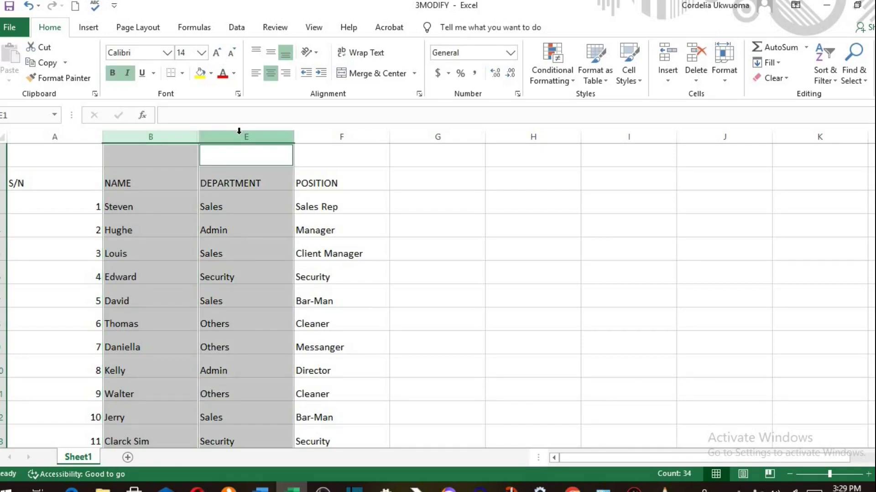
right_click(239, 133)
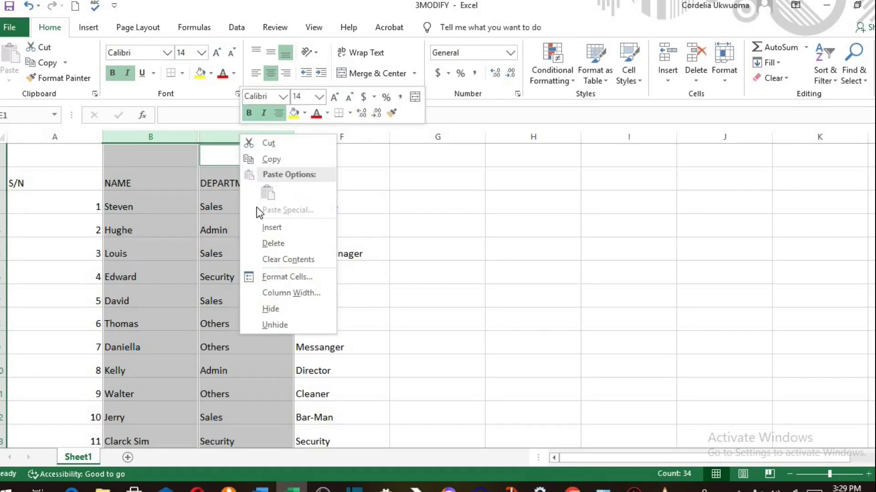
click(279, 323)
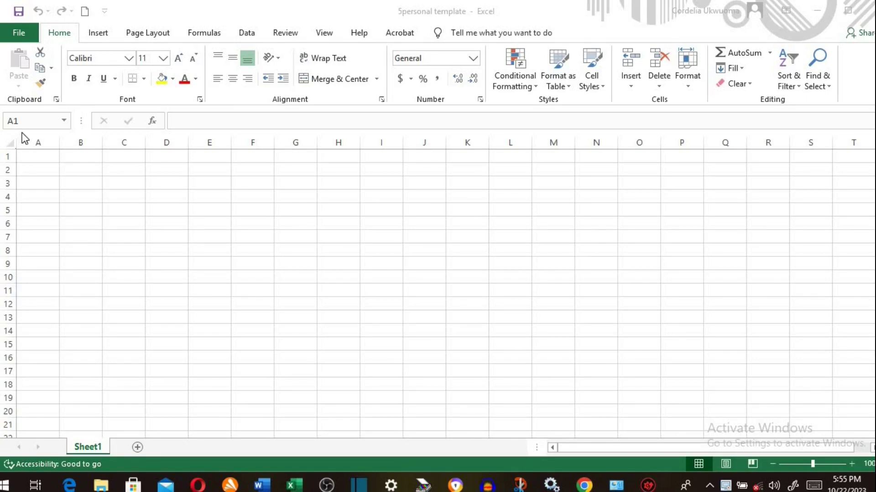
- Go to File > New to show Blank workbook and templates like Personal Monthly Budget
click(26, 34)
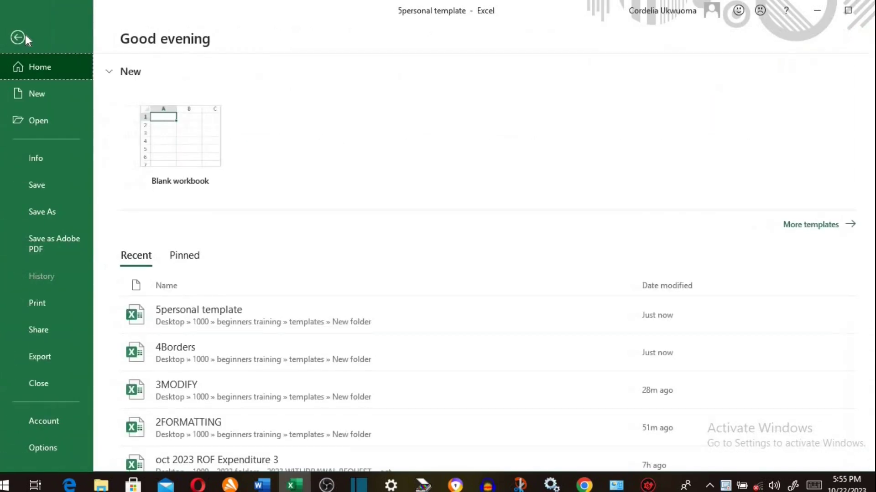
click(39, 98)
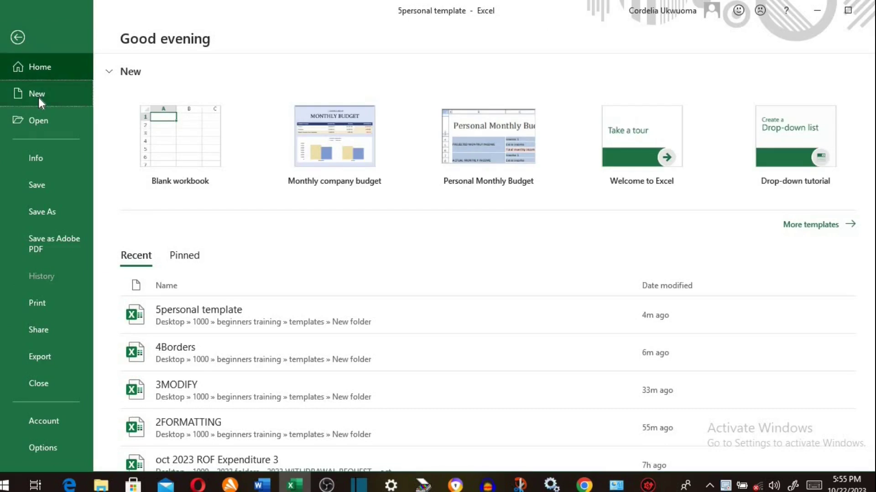
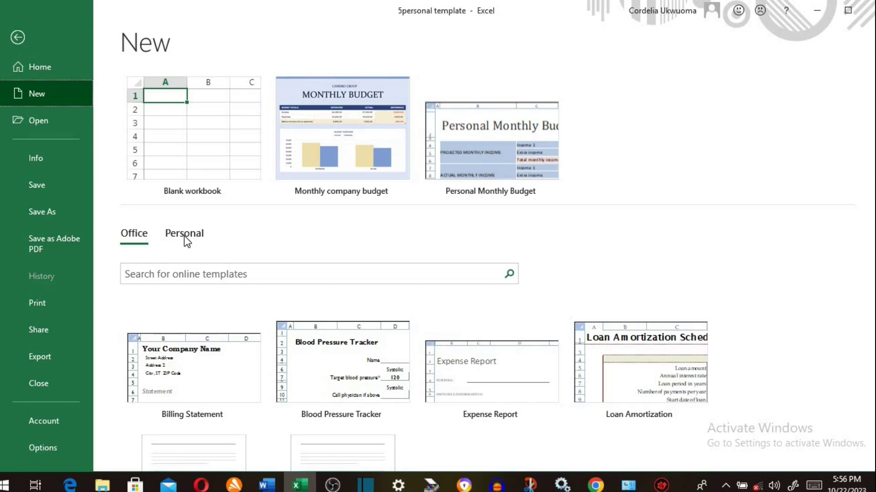
- Browse the Personal templates and create a workbook from Personal Monthly Budget
click(186, 240)
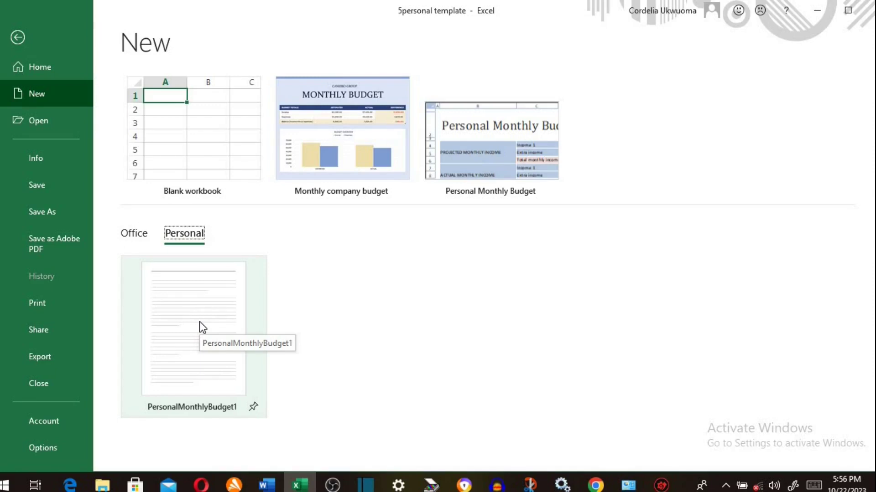
click(199, 322)
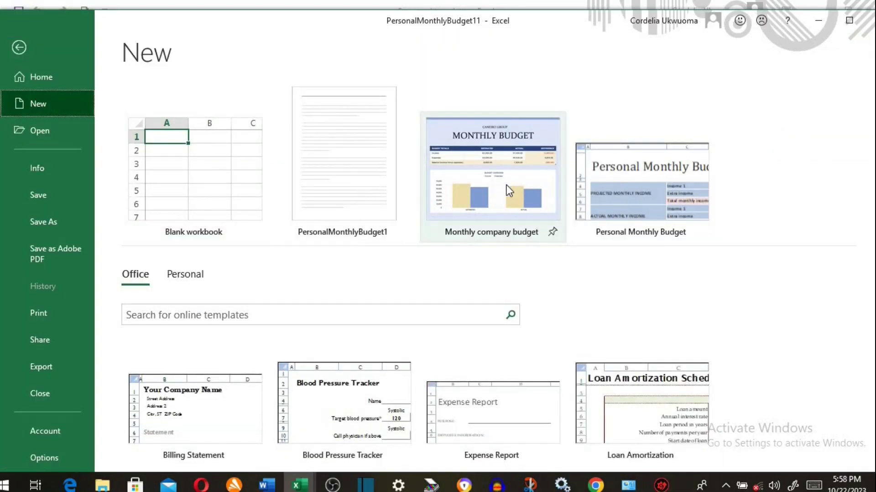
click(628, 188)
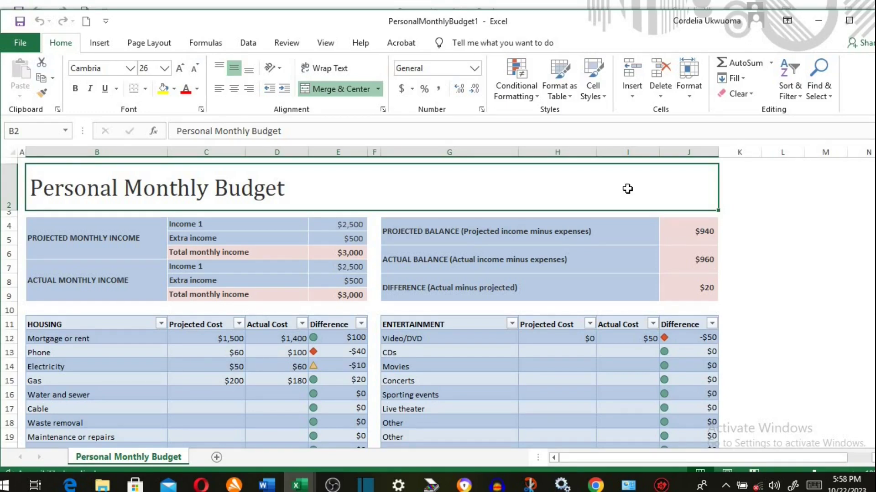
- Title the budget 'madada personal monthly budget' and prefix both monthly income labels with MY
text(m)
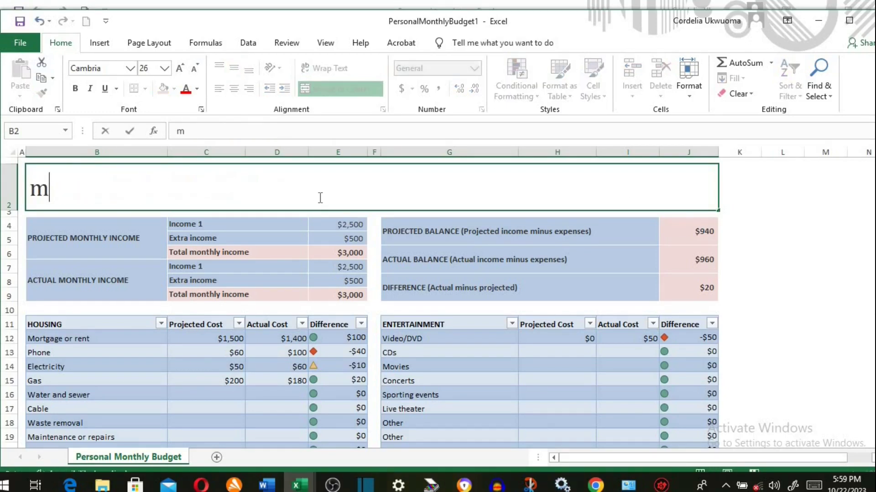
text(adada)
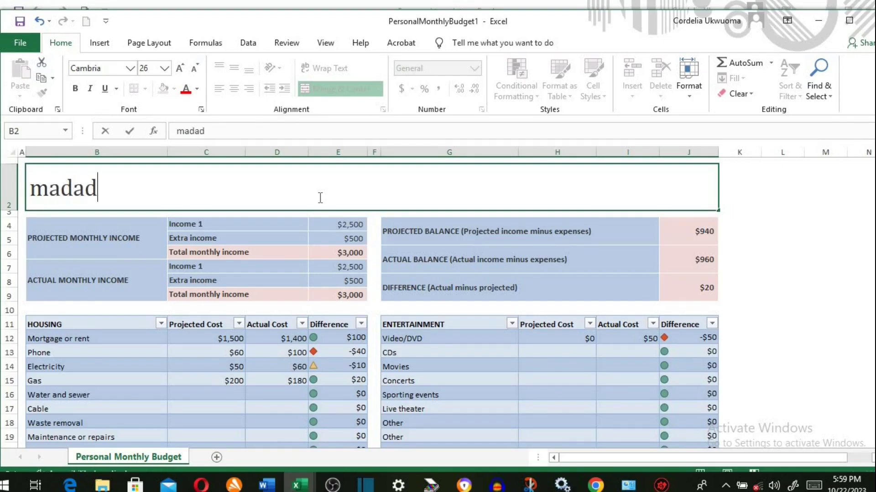
text( p)
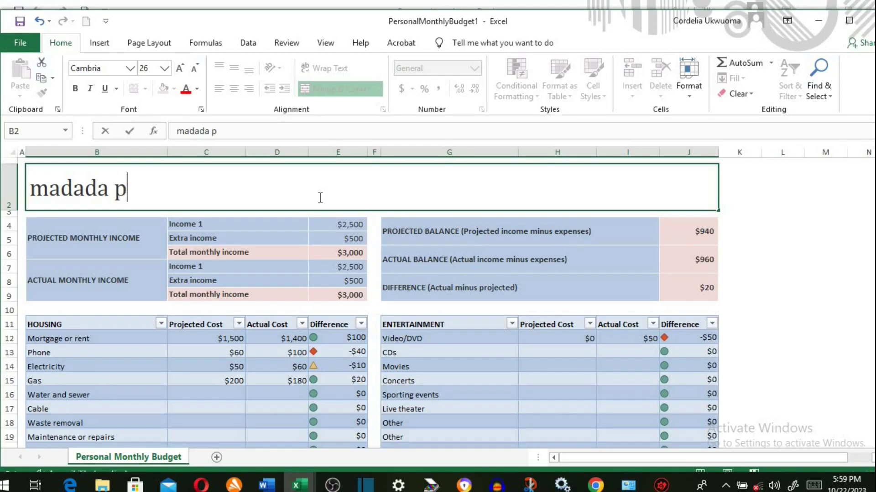
text(ersona)
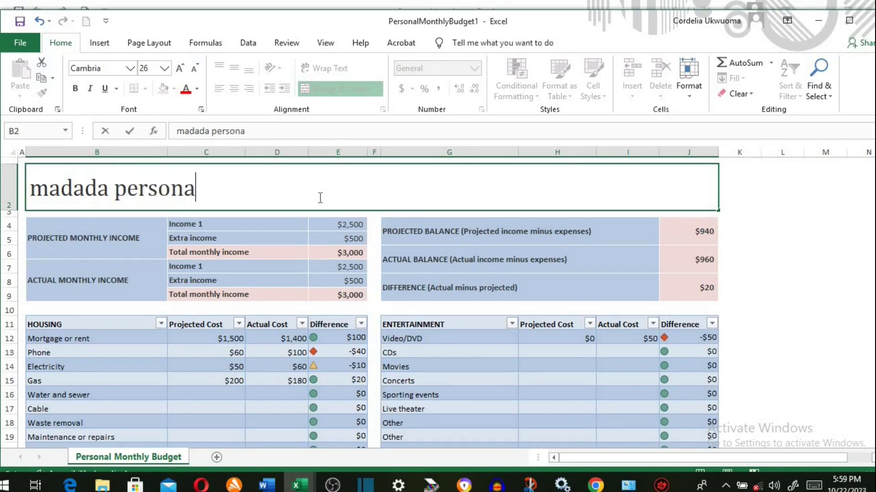
text(l m)
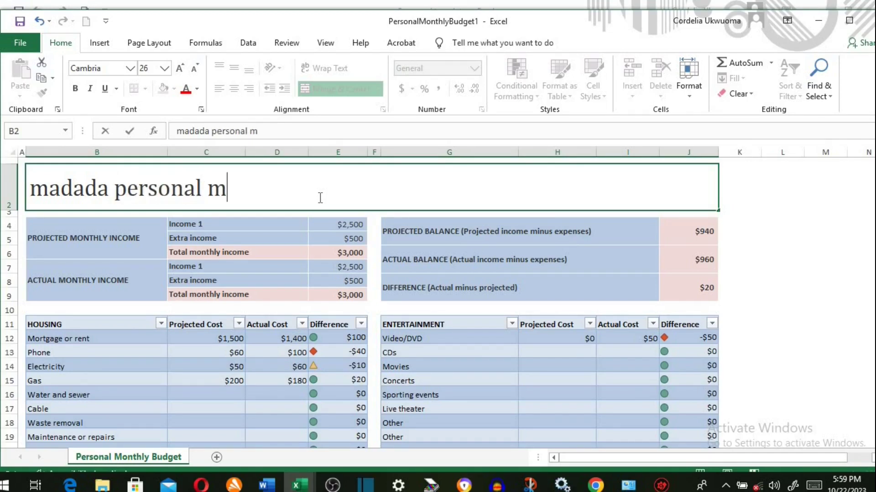
text(onthly )
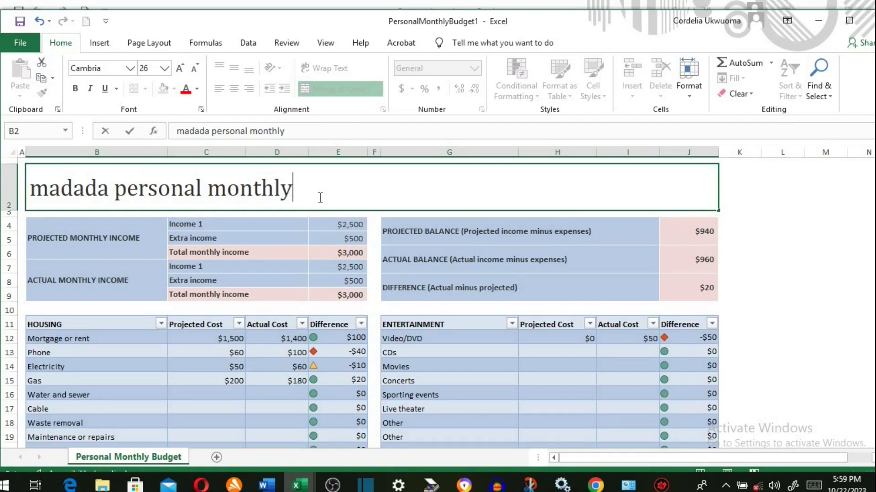
text(budget)
key(Return)
click(177, 131)
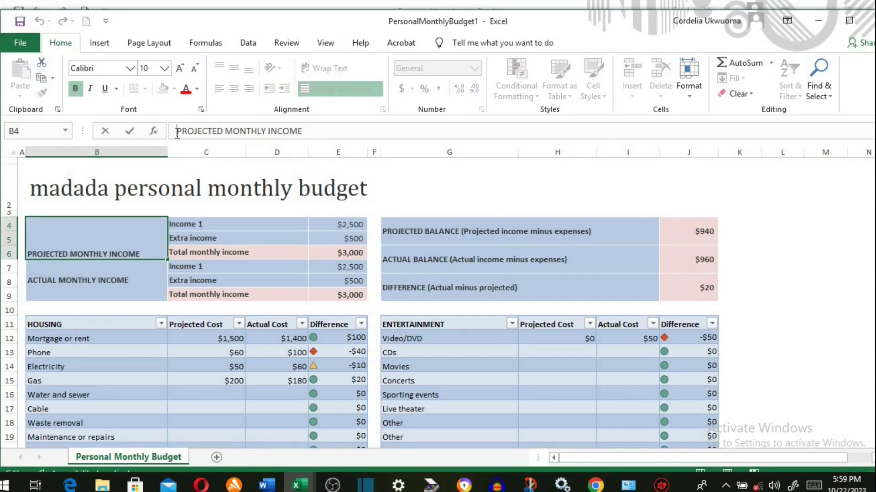
text(MY)
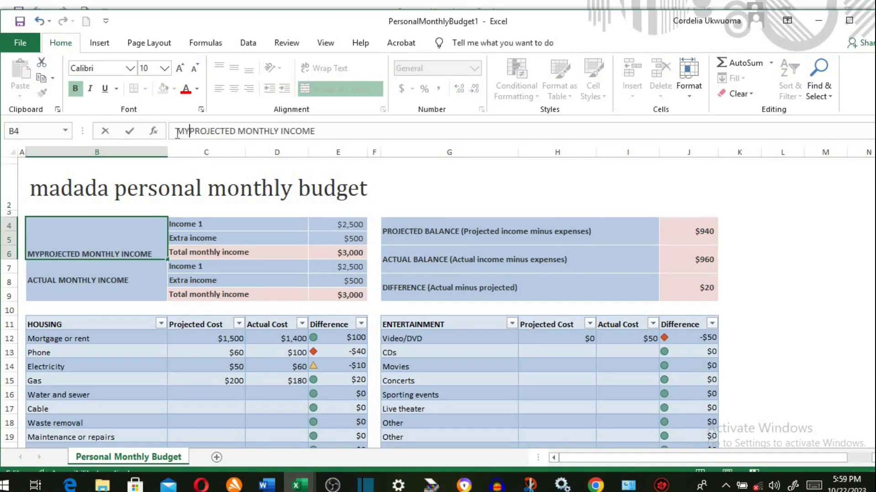
click(68, 289)
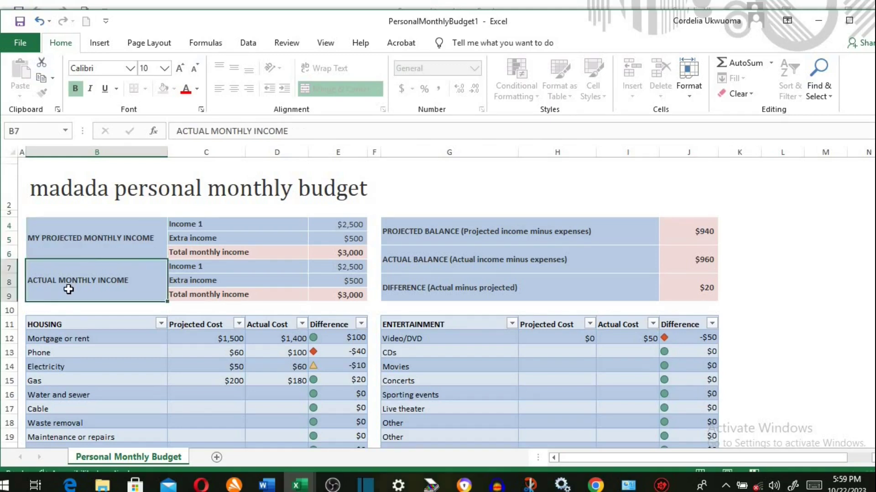
click(178, 131)
text(M)
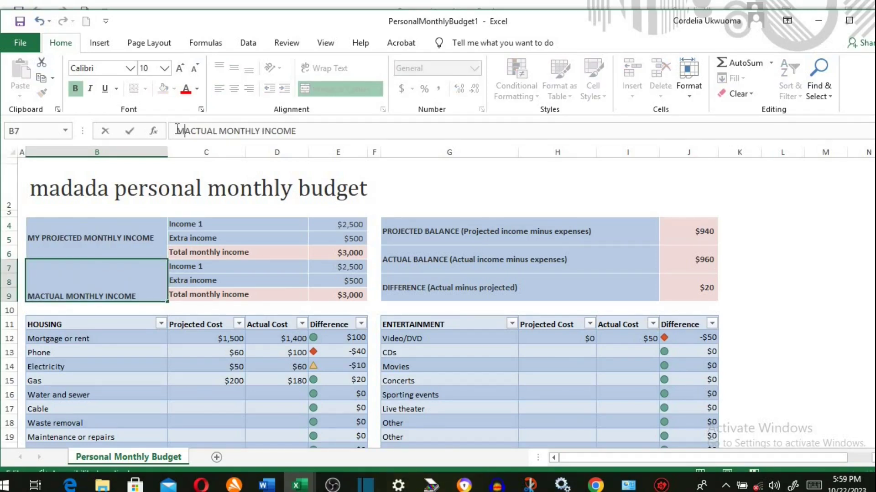
text(YB)
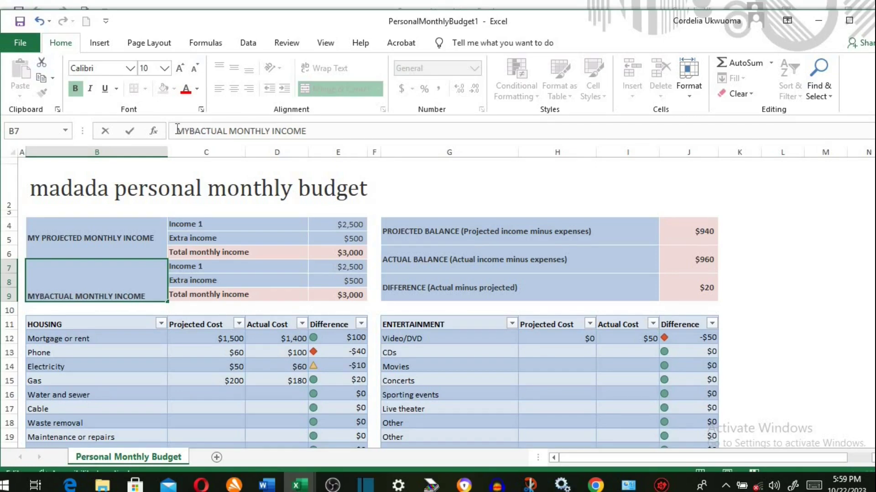
click(188, 131)
click(344, 224)
key(shift+Down)
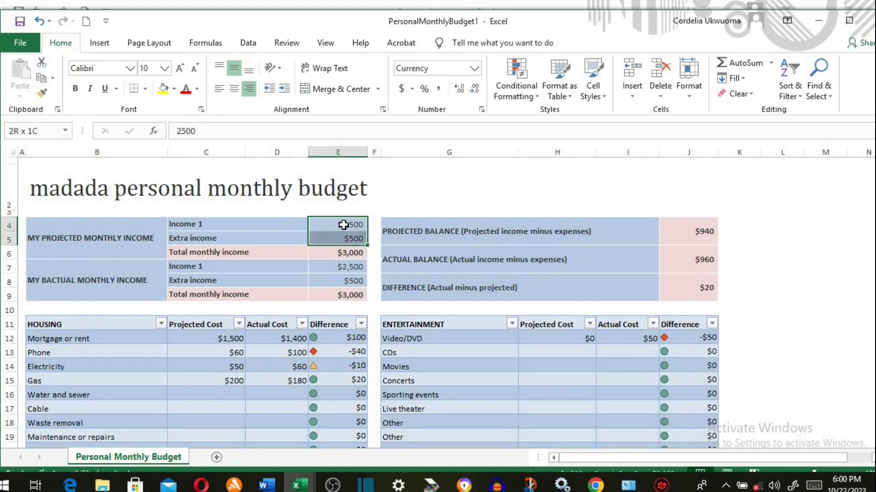
key(Delete)
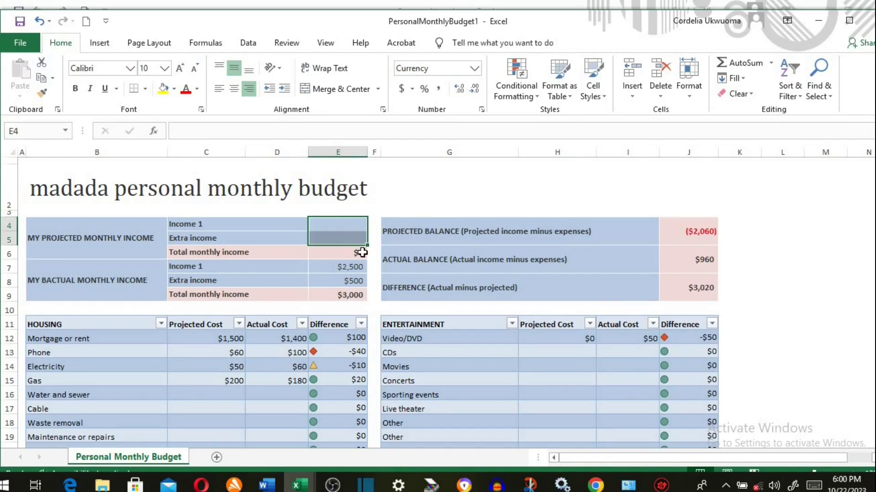
click(348, 279)
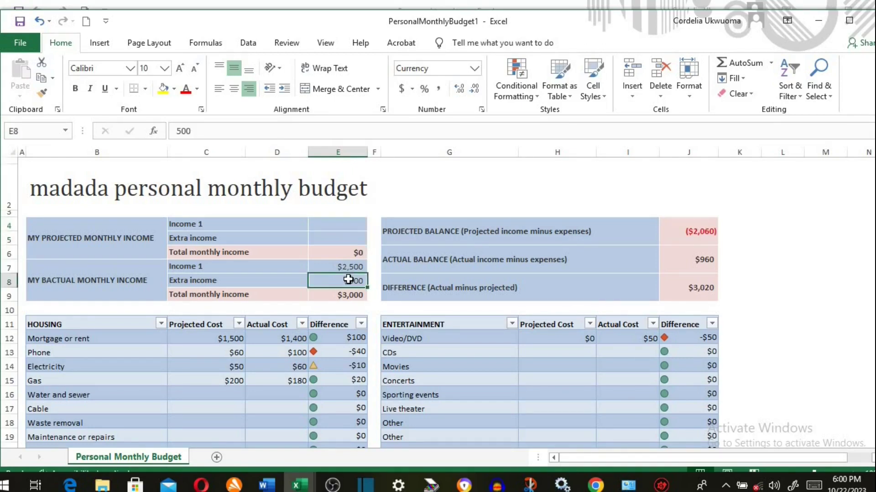
key(shift+Down)
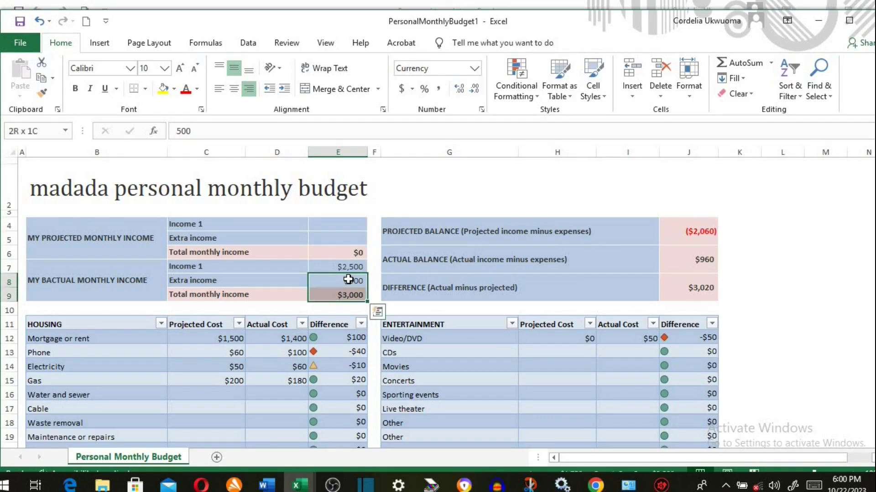
key(Delete)
click(67, 338)
text(Cooki)
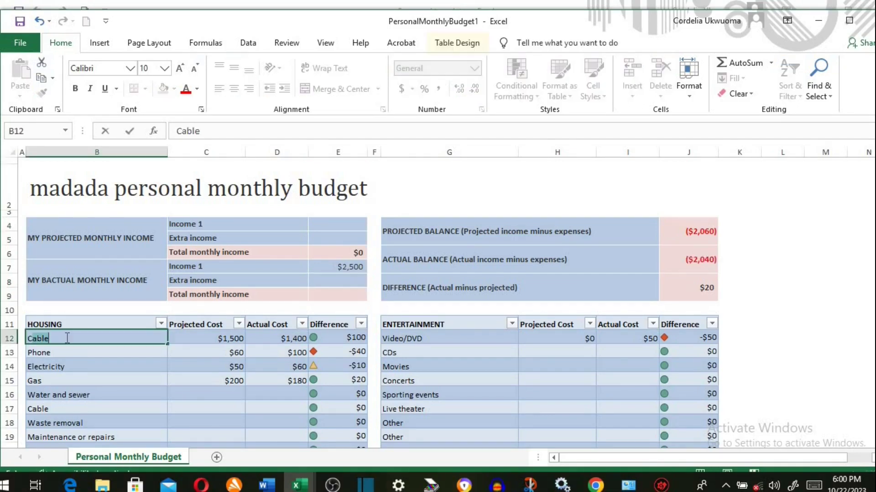
text(ng items)
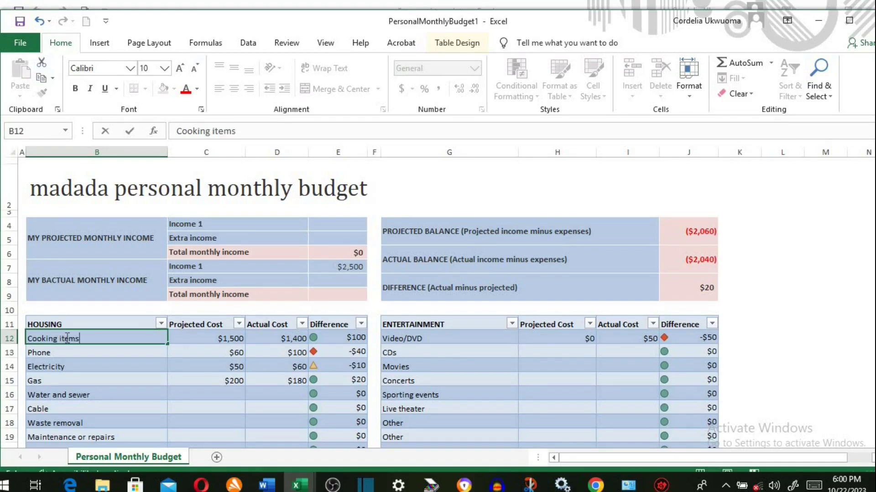
click(233, 339)
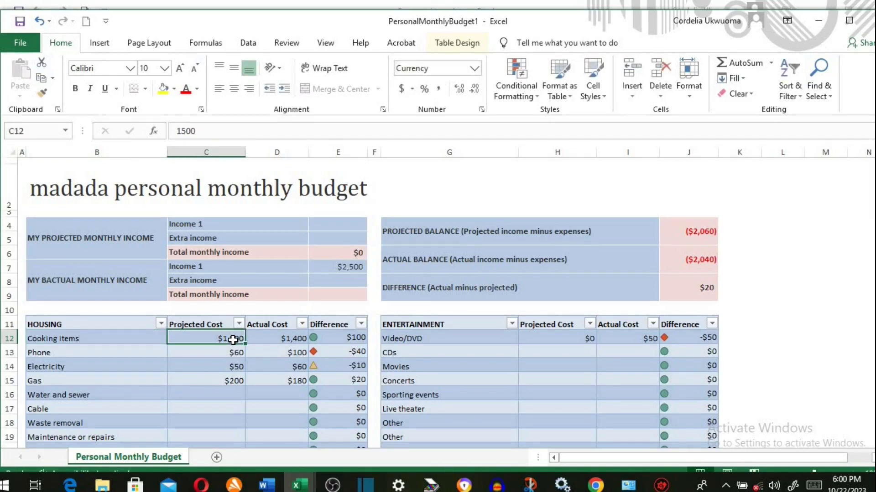
key(shift+Down)
key(shift+Down)
key(shift+Down)
key(shift+Down)
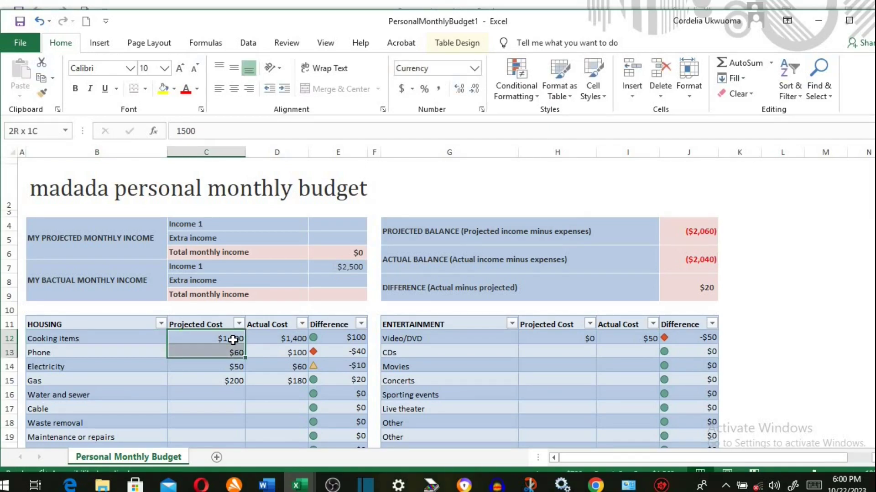
key(Delete)
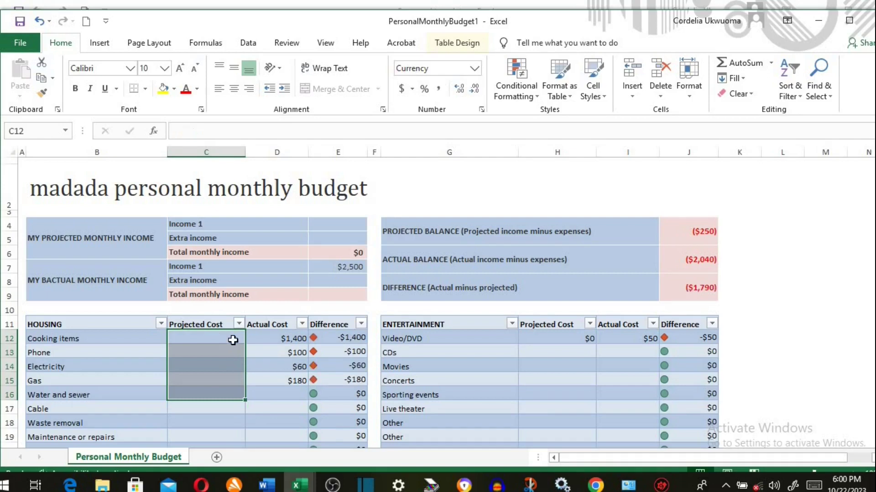
drag(285, 337, 286, 352)
click(285, 337)
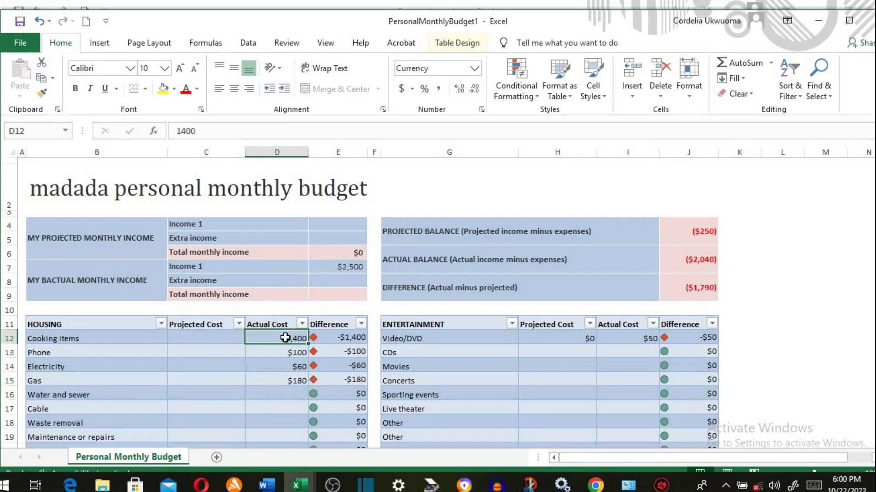
key(shift+Down)
key(shift+Down)
key(shift+Down)
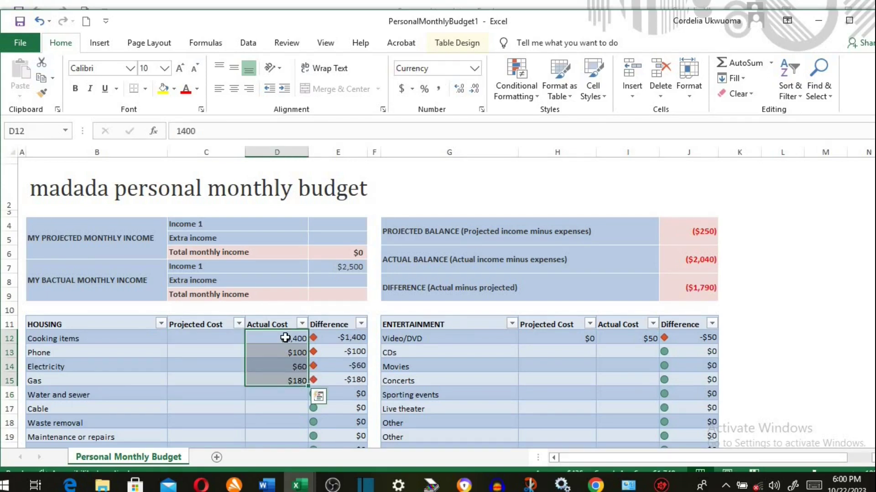
key(Delete)
click(639, 338)
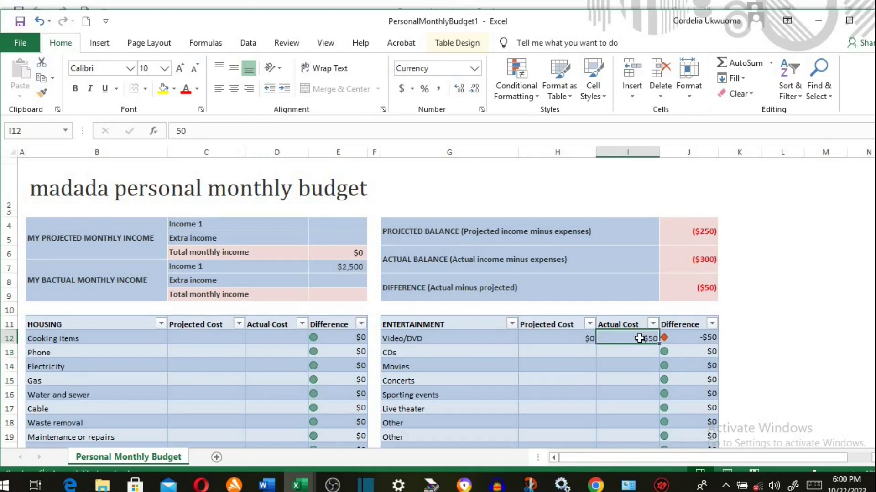
key(BackSpace)
key(Return)
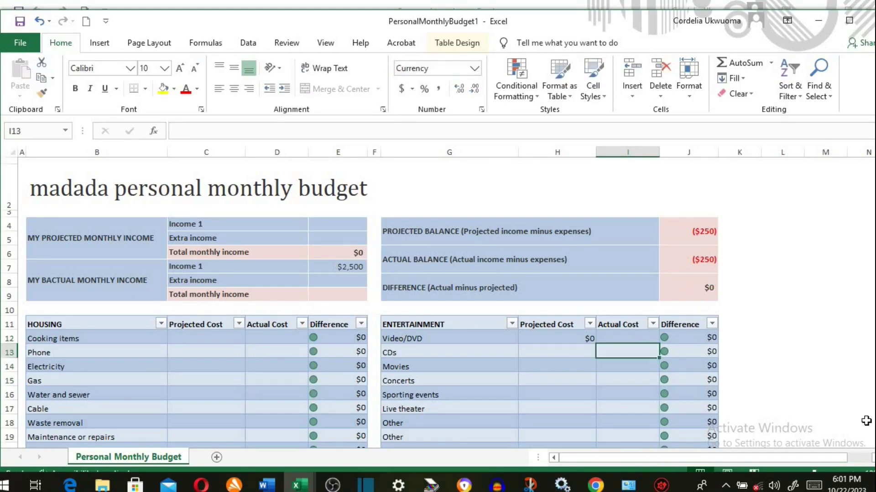
scroll(438, 297, down, 6)
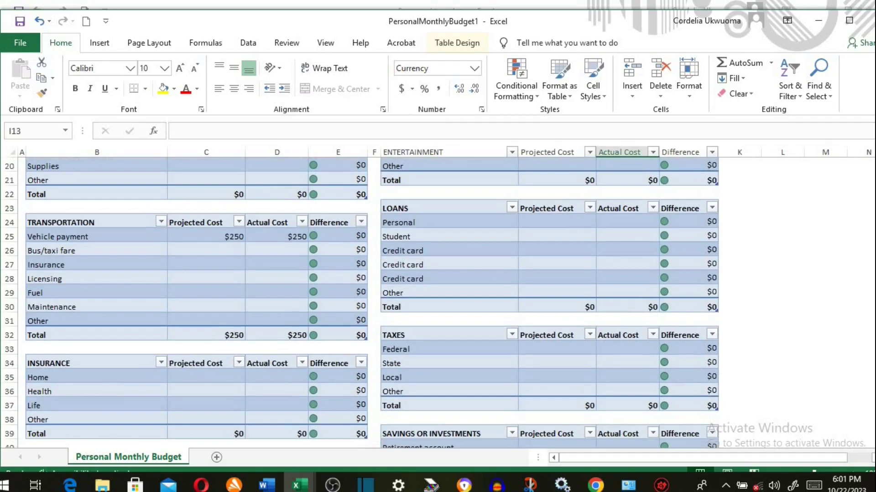
click(227, 239)
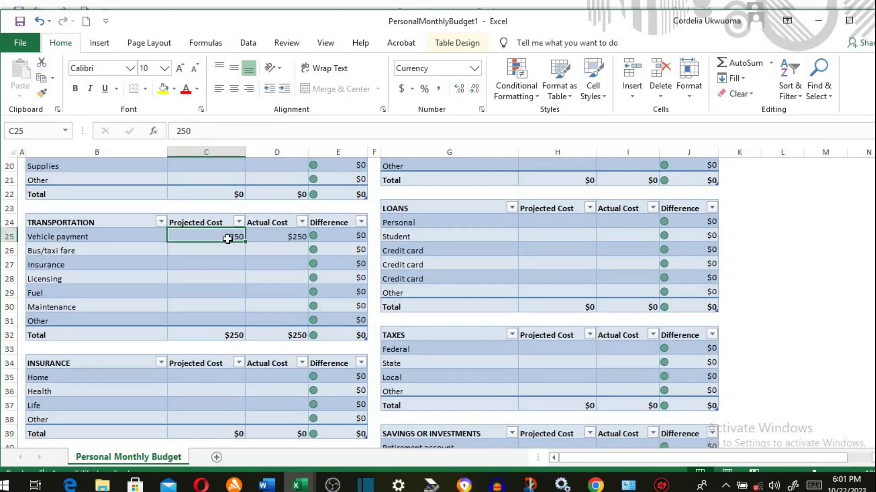
key(shift+Right)
key(Delete)
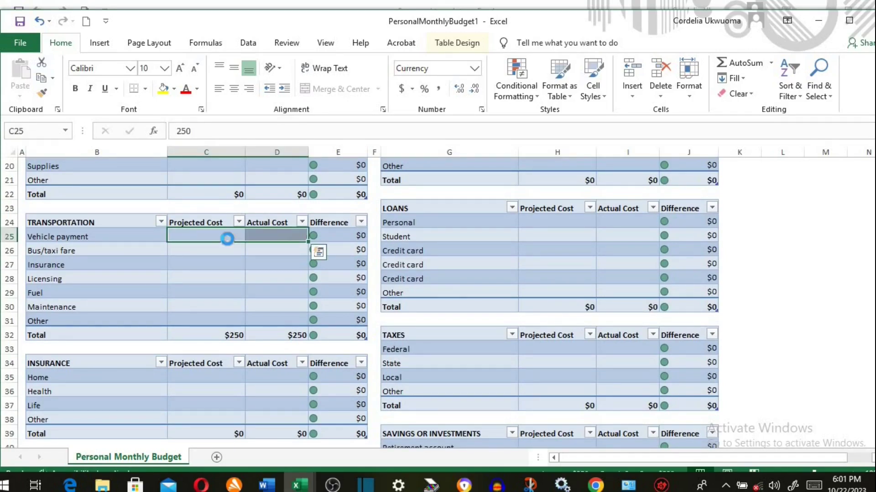
scroll(370, 300, up, 6)
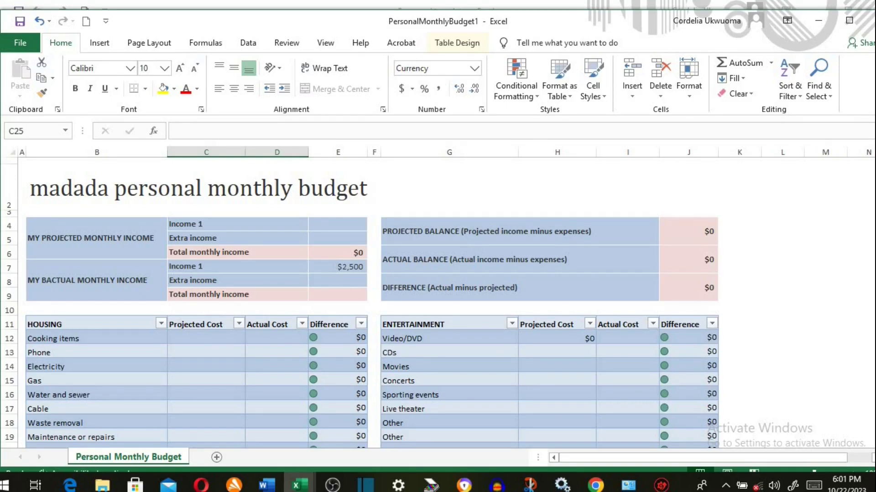
- Open Save As for This PC and set the file type to Excel Template
click(23, 39)
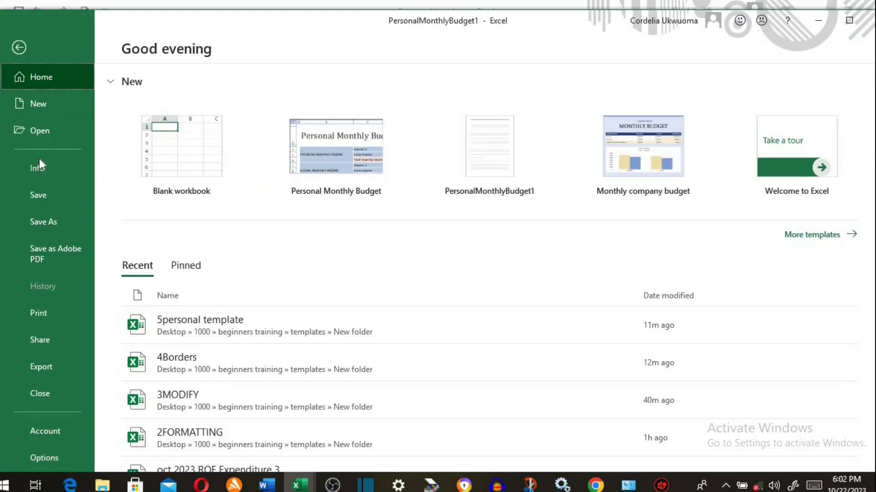
click(48, 221)
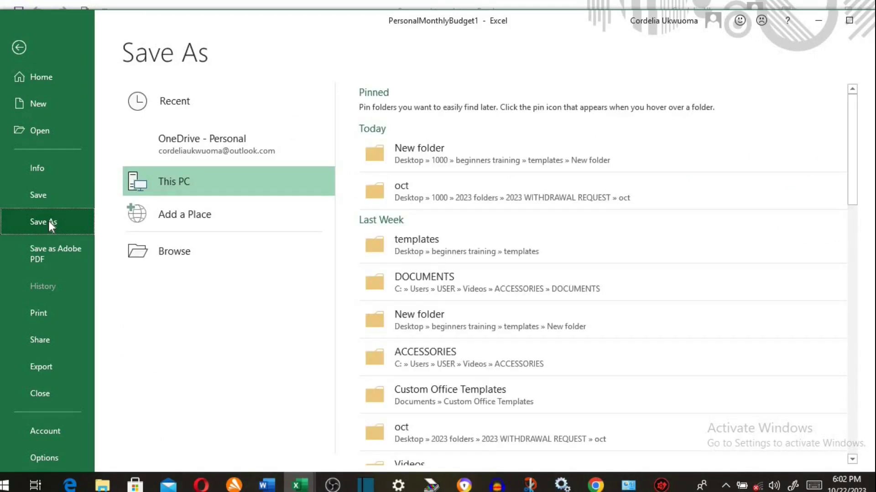
click(171, 181)
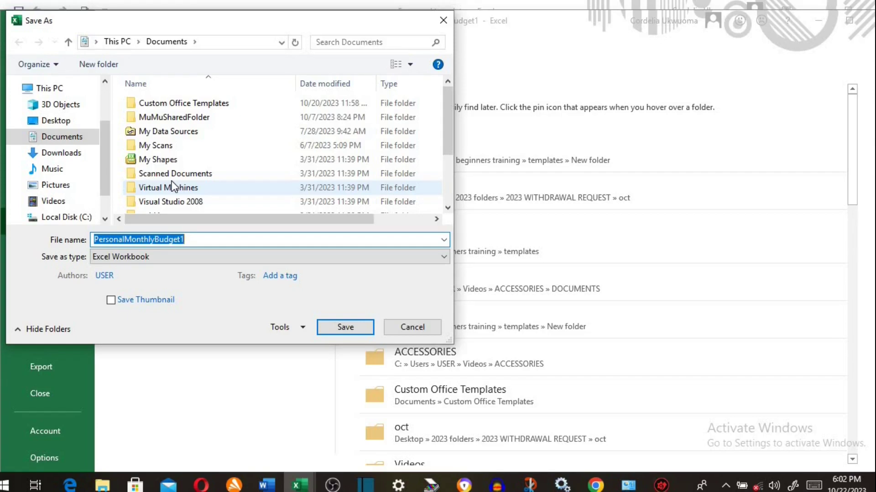
click(436, 256)
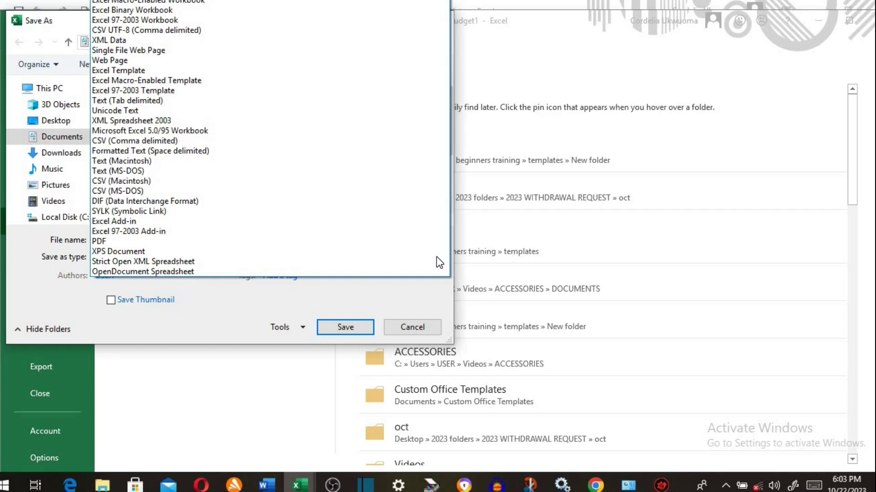
click(140, 71)
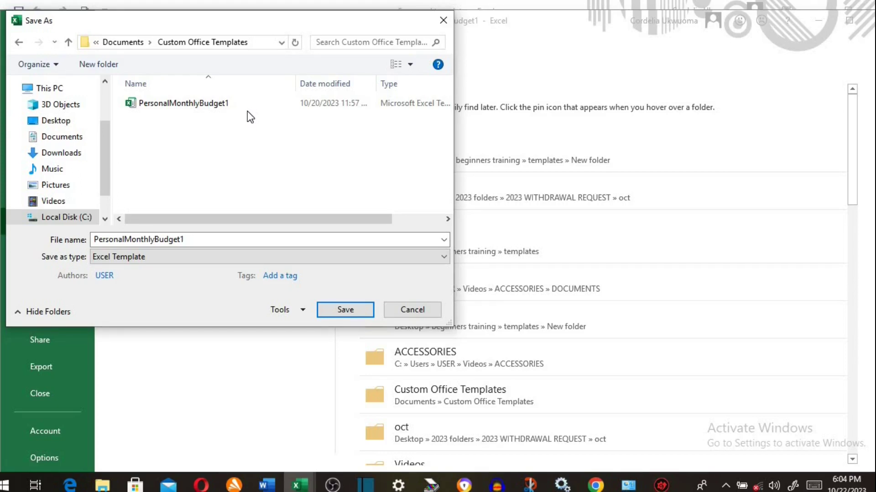
- Save the template as 'Personal Budget Template', then clear the $2,500 from E7
click(172, 240)
double_click(173, 240)
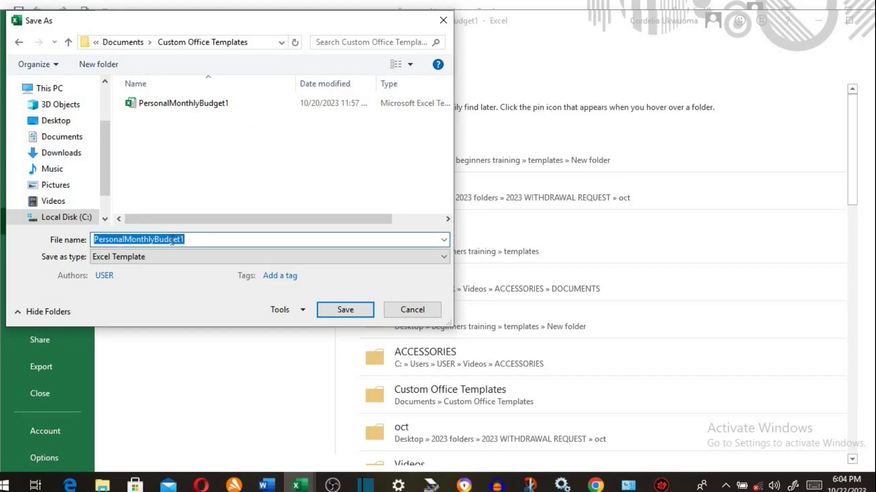
text(P)
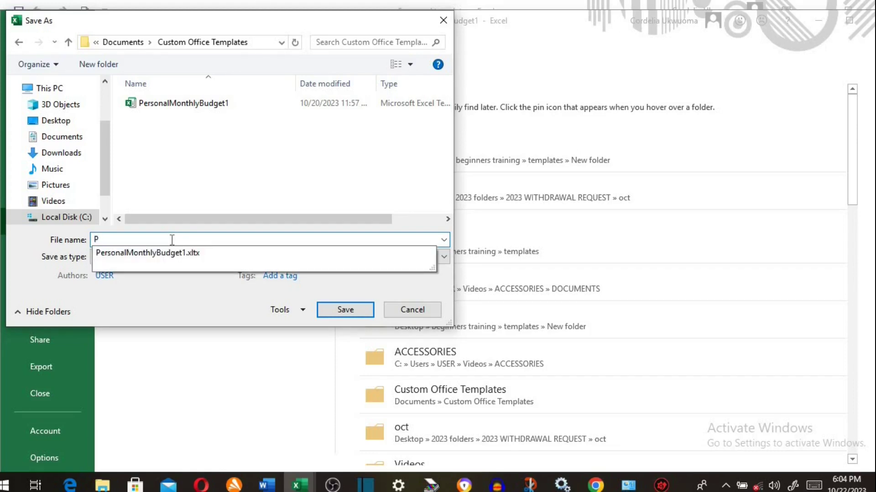
text(ersonal Budge)
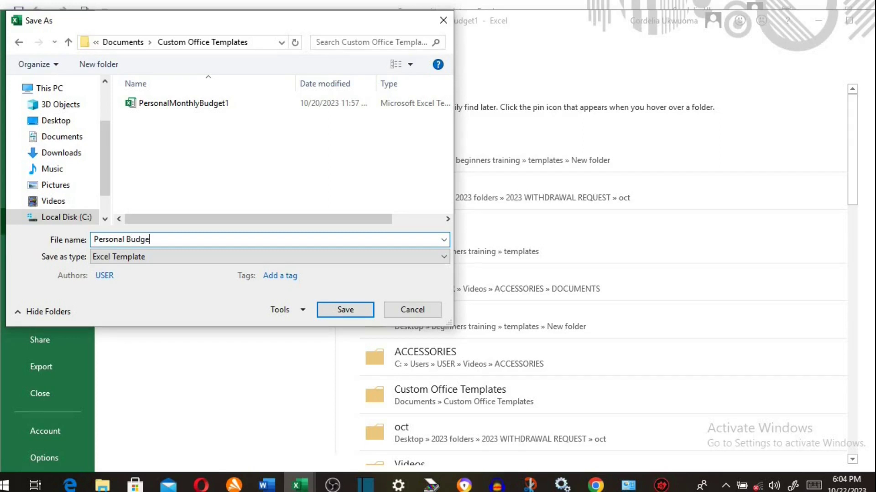
text(t Template)
key(Return)
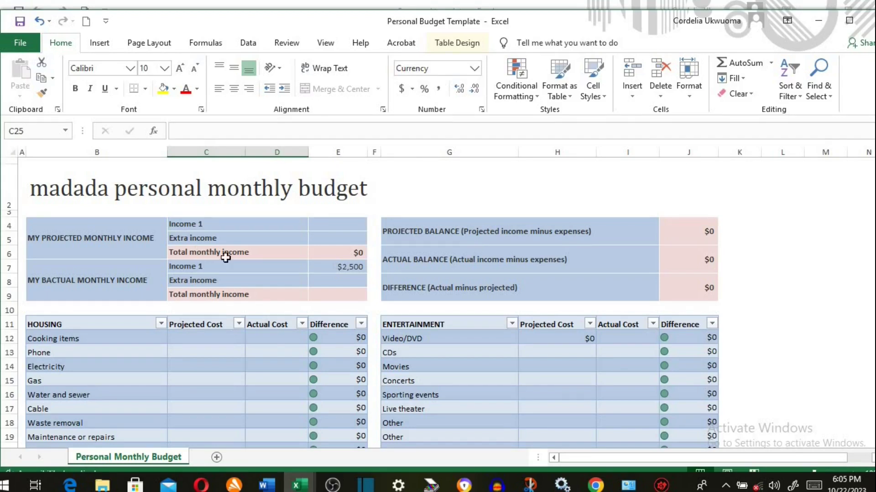
click(339, 269)
key(BackSpace)
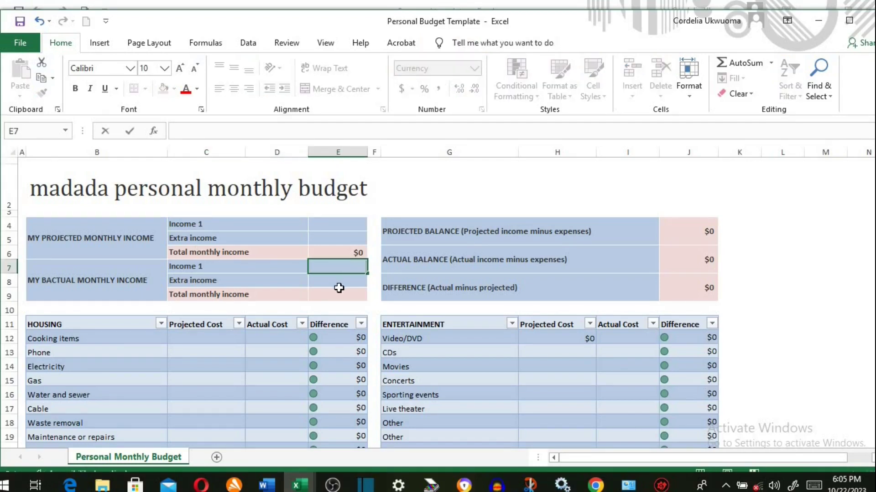
- Change the B2 title to 'personal monthly budget for march', dropping madada
click(339, 292)
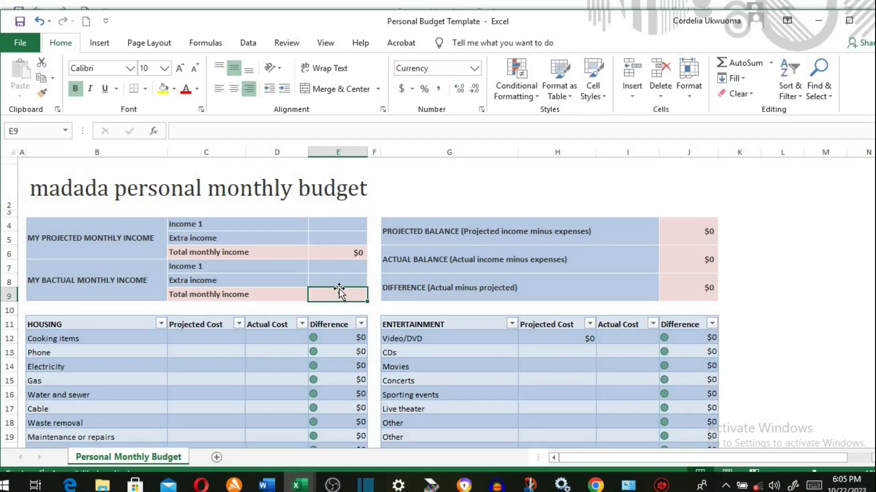
click(249, 187)
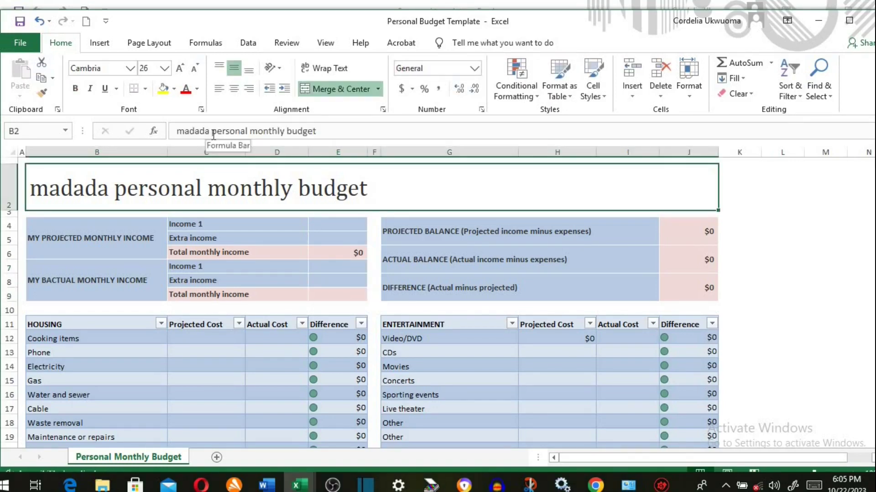
click(210, 131)
key(BackSpace)
key(BackSpace)
key(BackSpace)
key(BackSpace)
key(BackSpace)
key(BackSpace)
key(BackSpace)
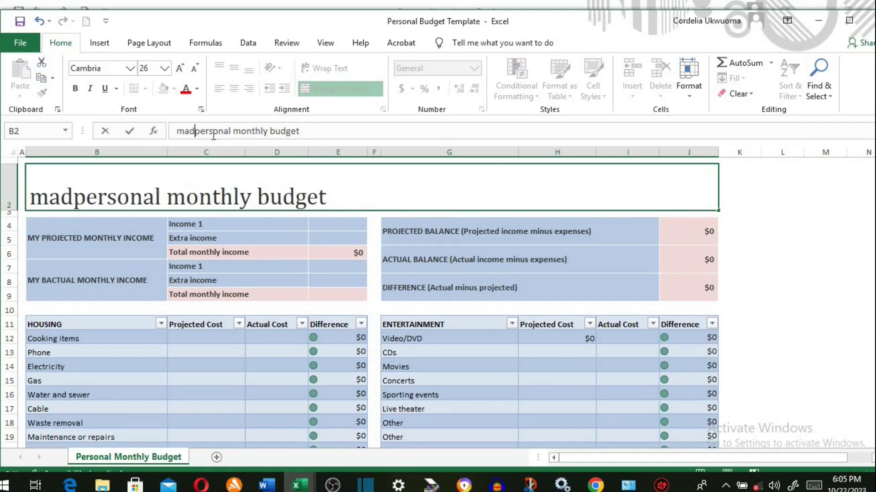
click(284, 131)
text(for)
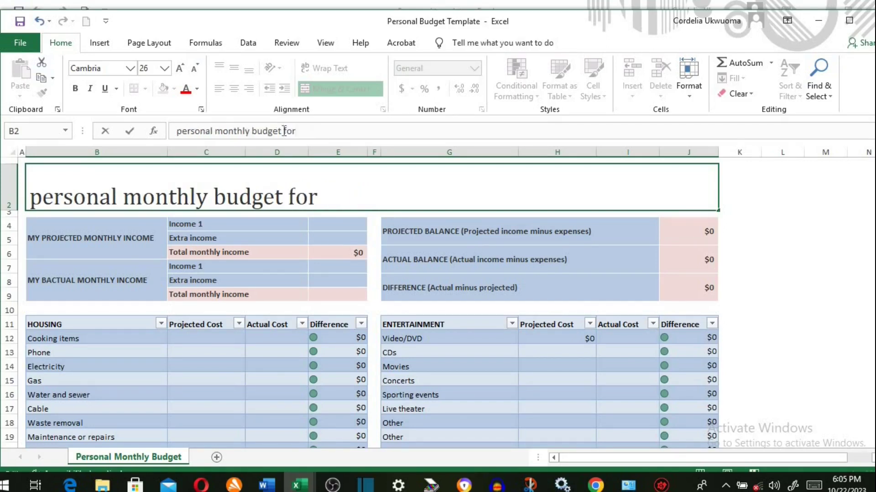
text( march)
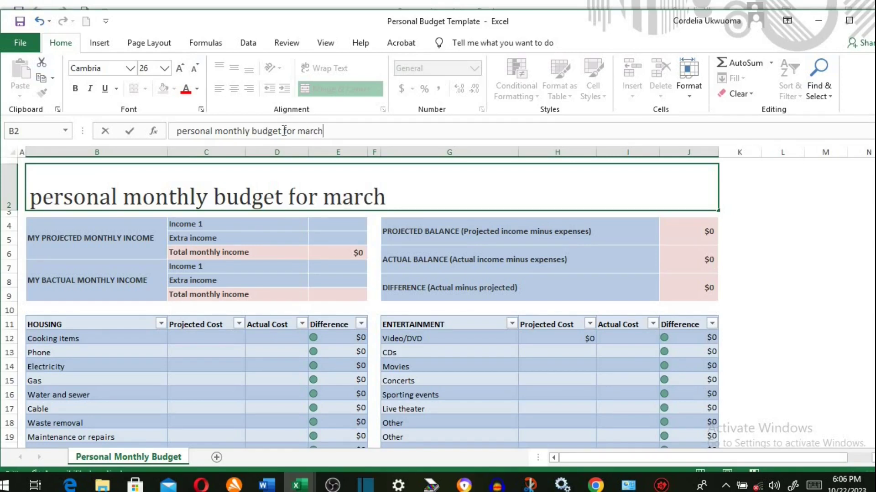
click(314, 210)
- Enter incomes 2,000 and 1000 in E4:E5, and 2500 and 4000 in E7:E8
click(330, 226)
text(2)
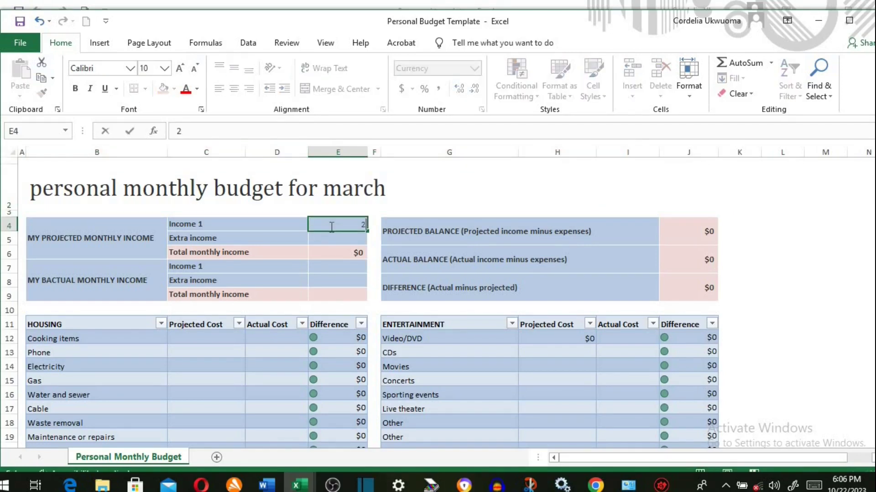
text(,000)
click(335, 244)
text(1000)
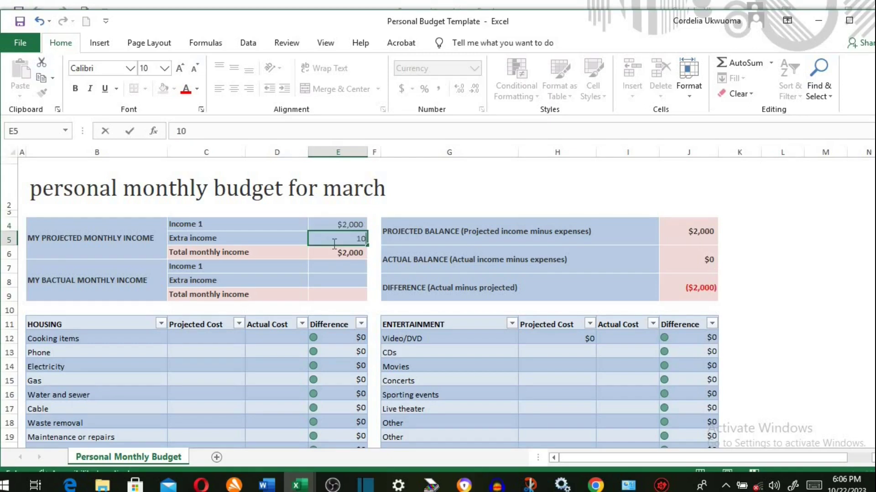
click(334, 267)
text(2500)
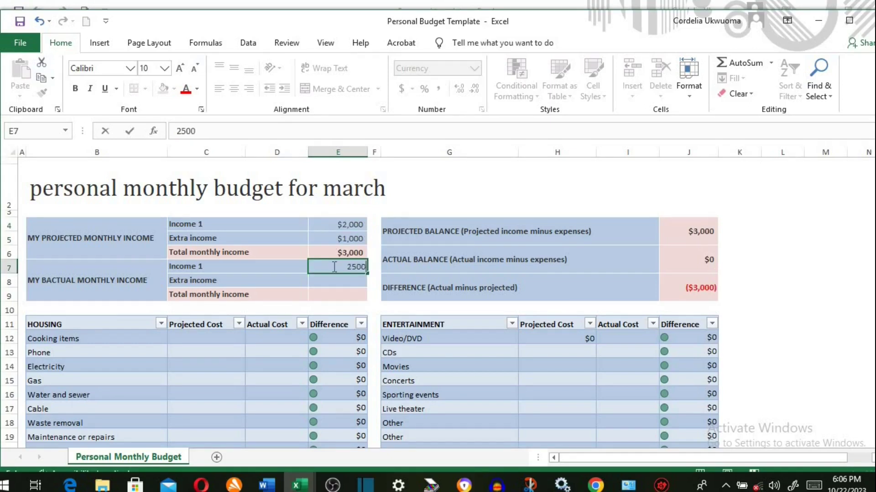
click(342, 279)
text(40)
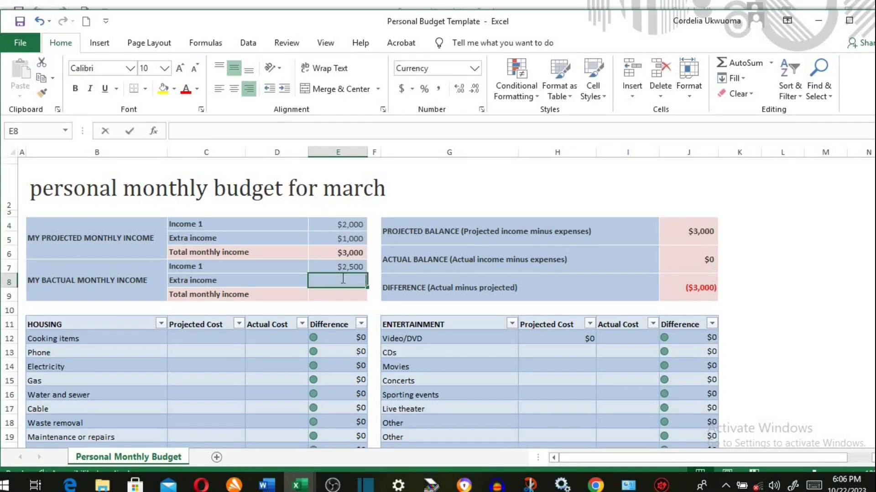
text(00)
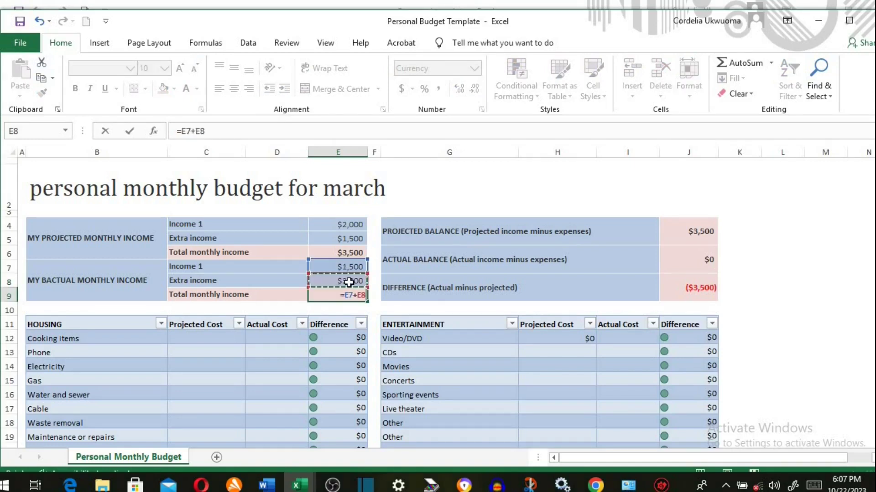
key(Return)
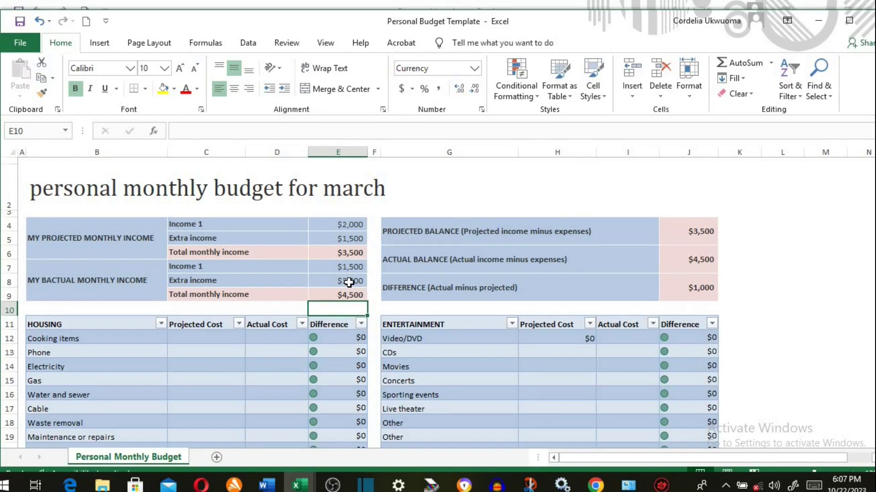
click(269, 225)
- Save to the Desktop as Excel Workbook 'Personal Budget Template for march'
click(27, 45)
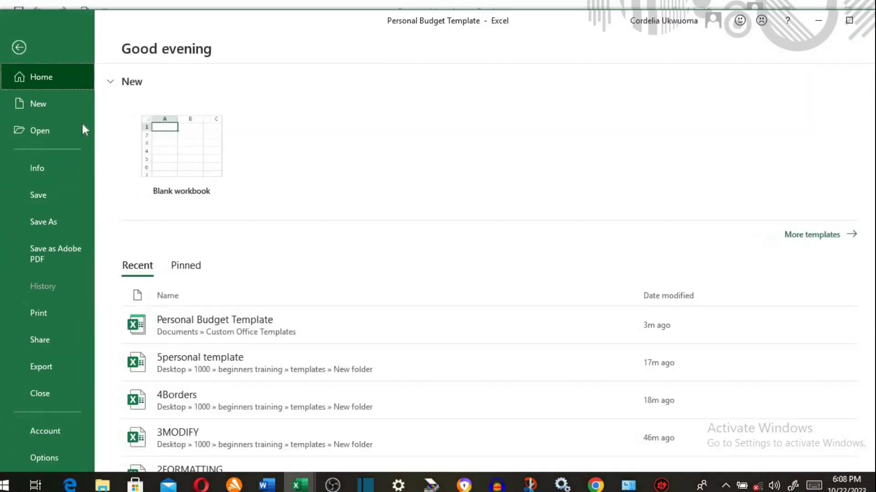
click(56, 219)
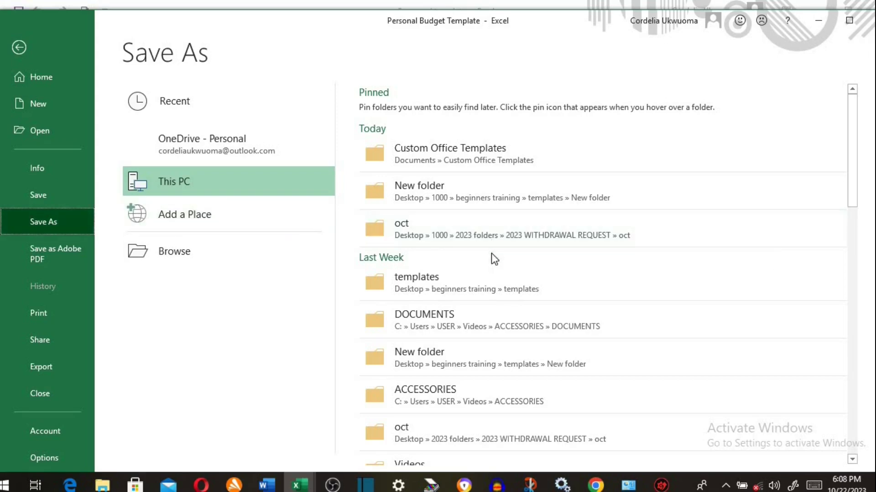
scroll(492, 254, down, 8)
click(376, 226)
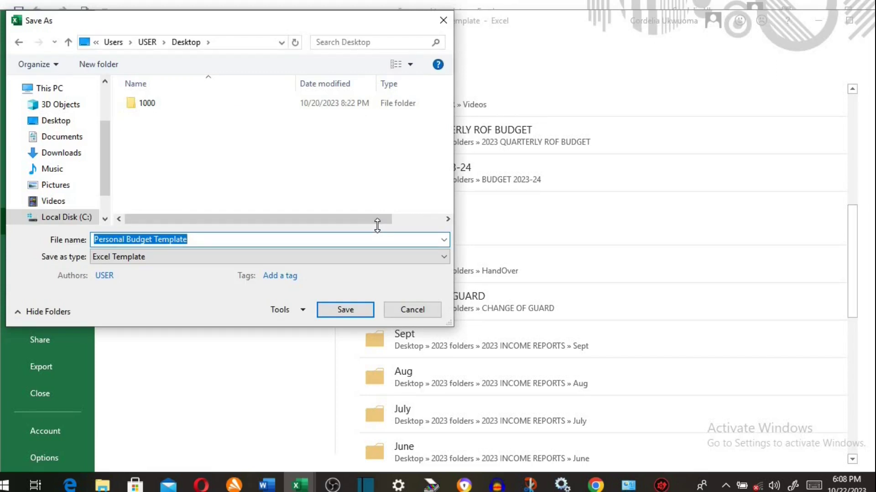
click(306, 240)
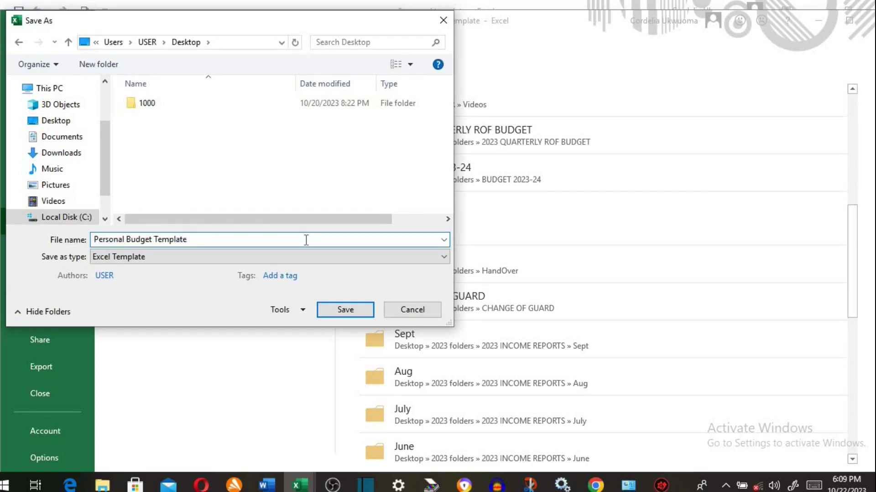
text(for march)
click(443, 260)
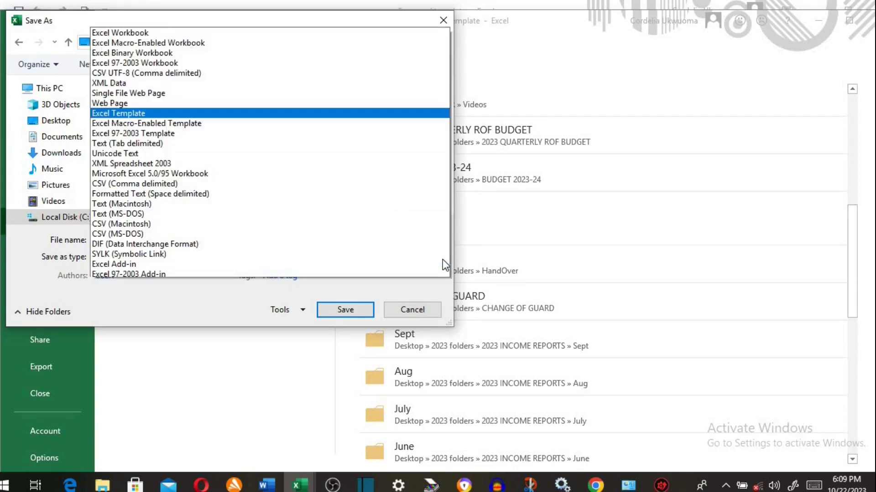
click(263, 3)
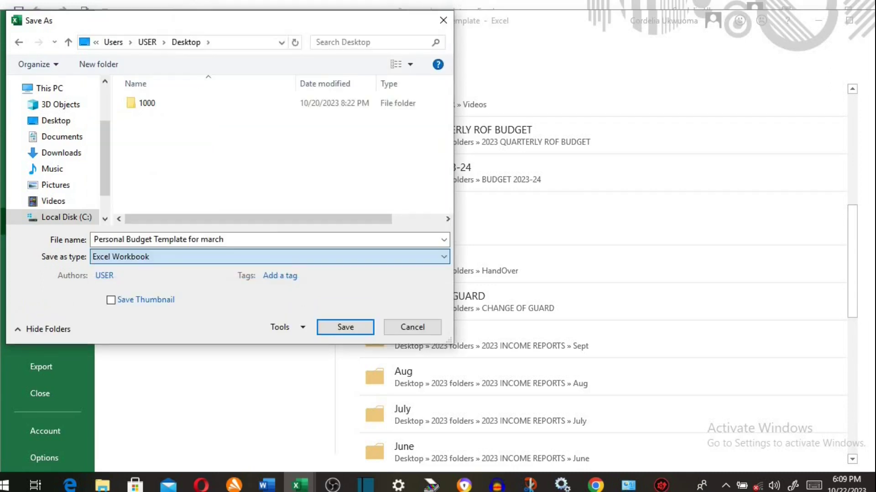
click(341, 327)
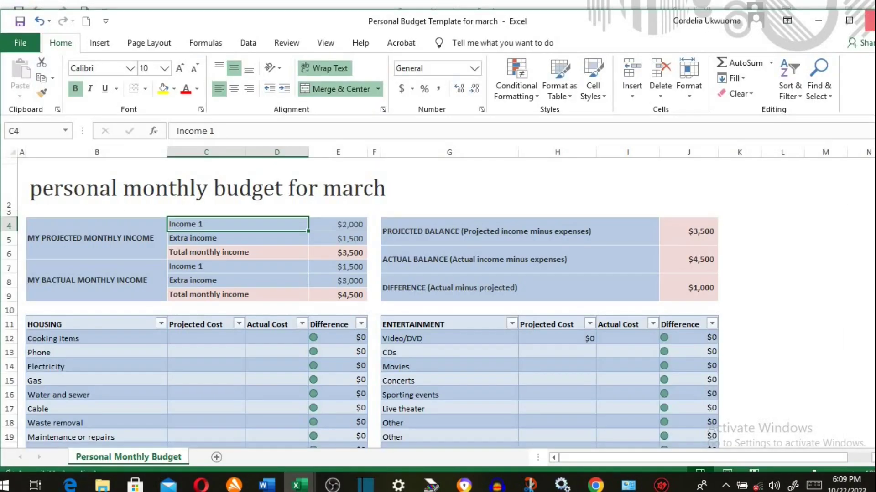
- Close the march budget and start a new workbook from Personal Budget Template
click(869, 20)
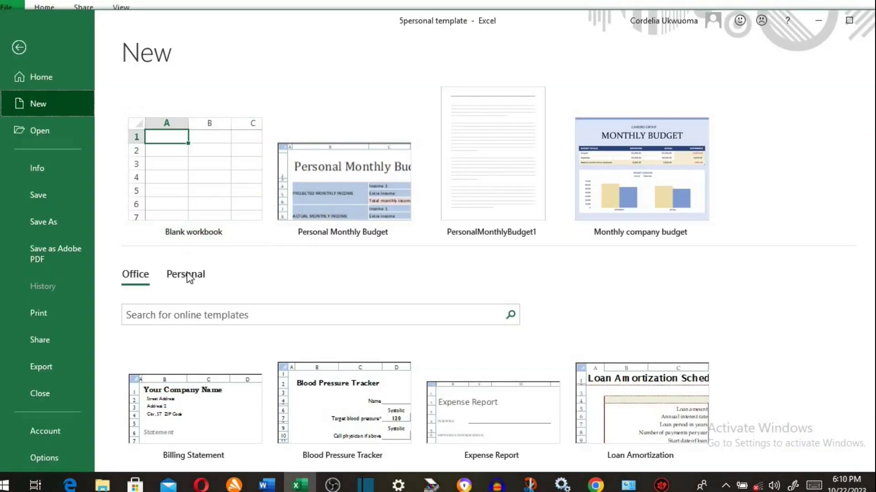
click(186, 274)
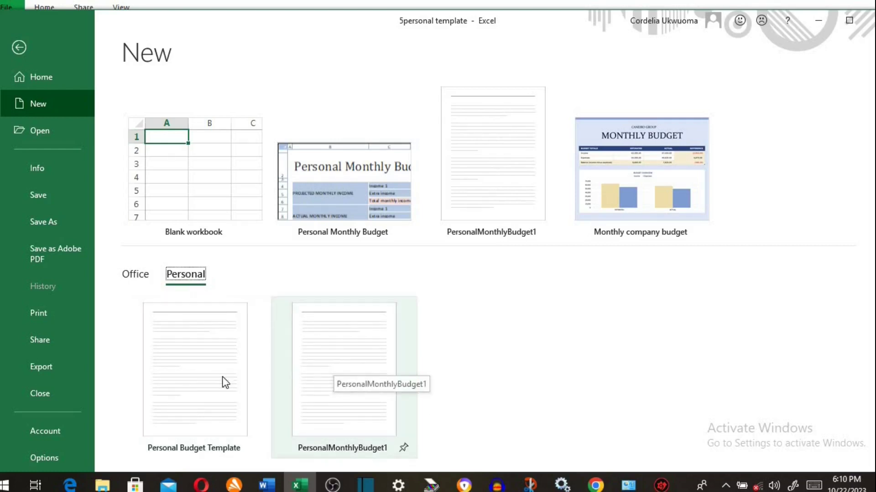
click(201, 394)
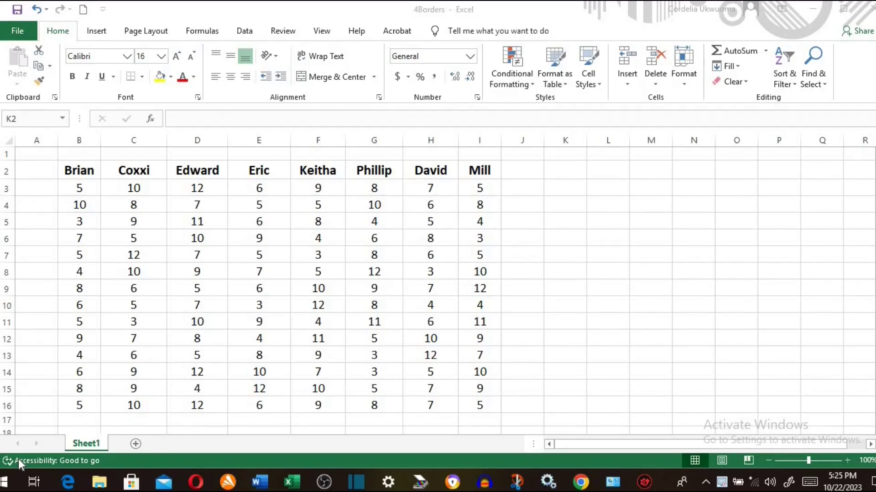
- Select B2:I16 and apply All Borders plus Thick Outside Borders to it
click(151, 289)
key(ctrl+a)
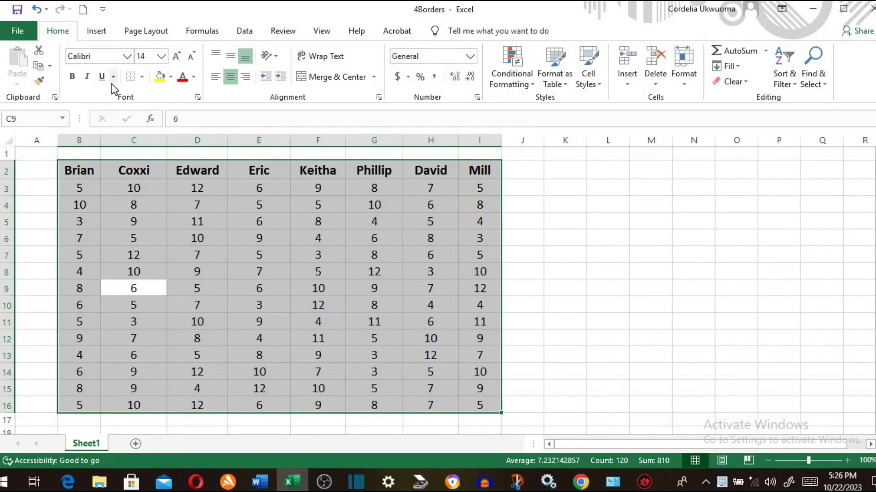
click(143, 77)
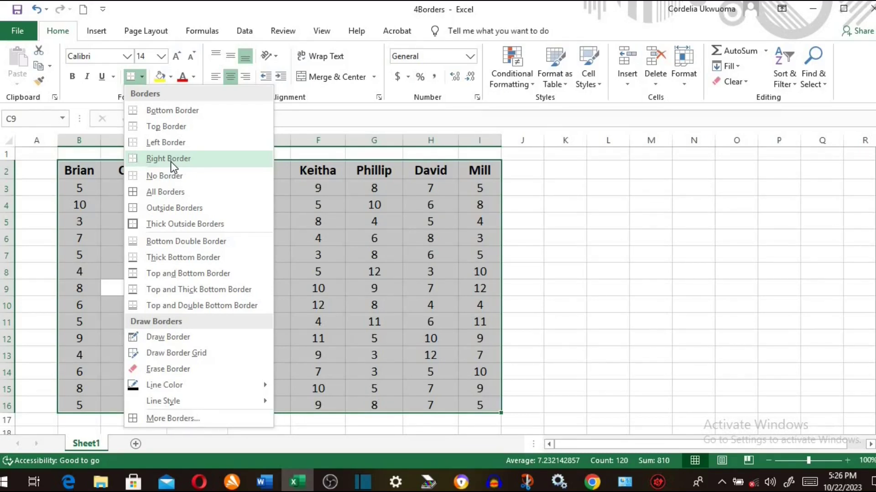
click(164, 194)
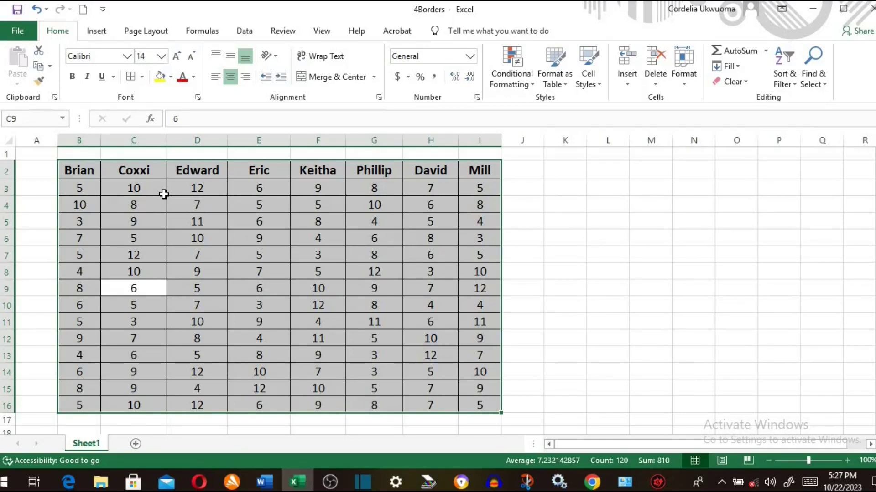
click(141, 77)
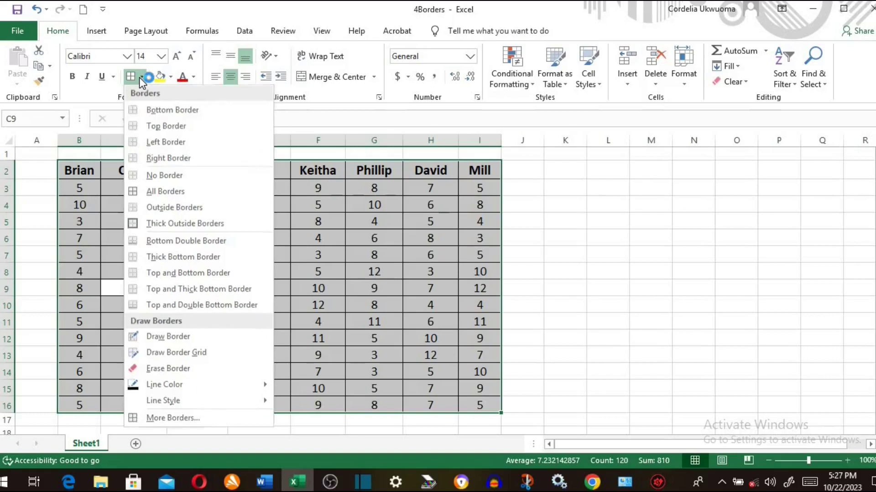
click(179, 224)
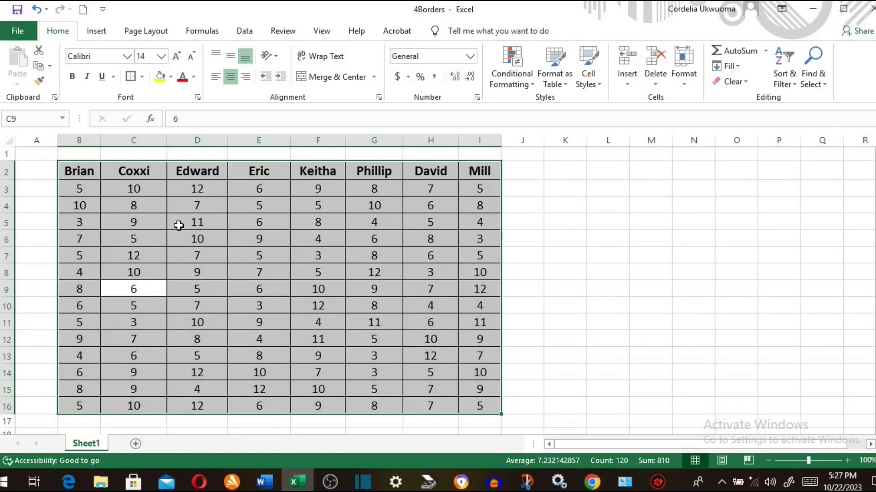
click(142, 77)
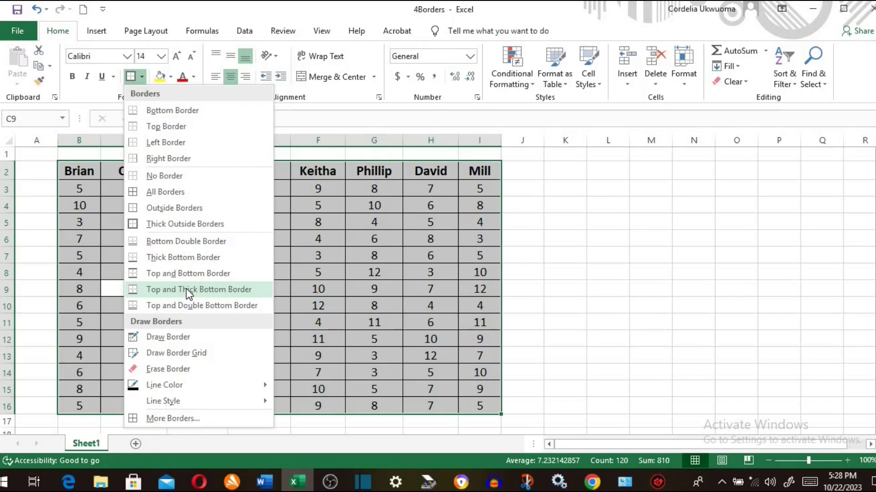
click(387, 272)
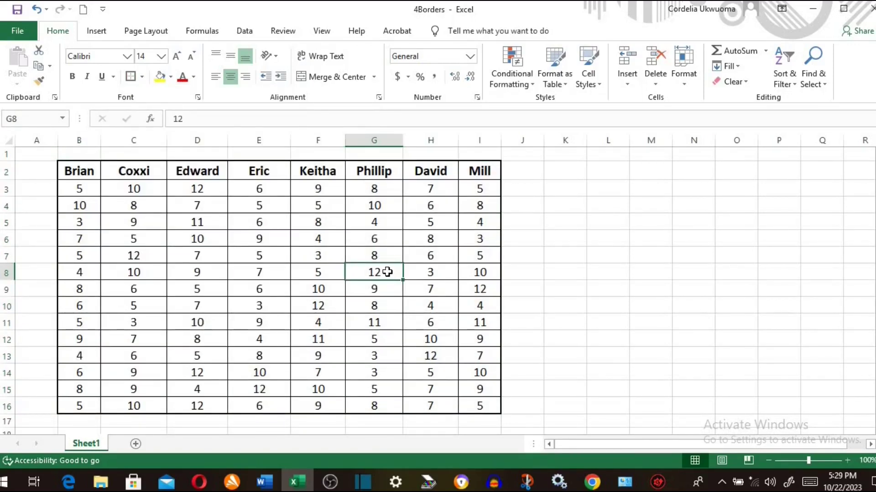
- Use Draw Border to hand-draw cell borders from K6 down to K12 and across to O12
click(142, 77)
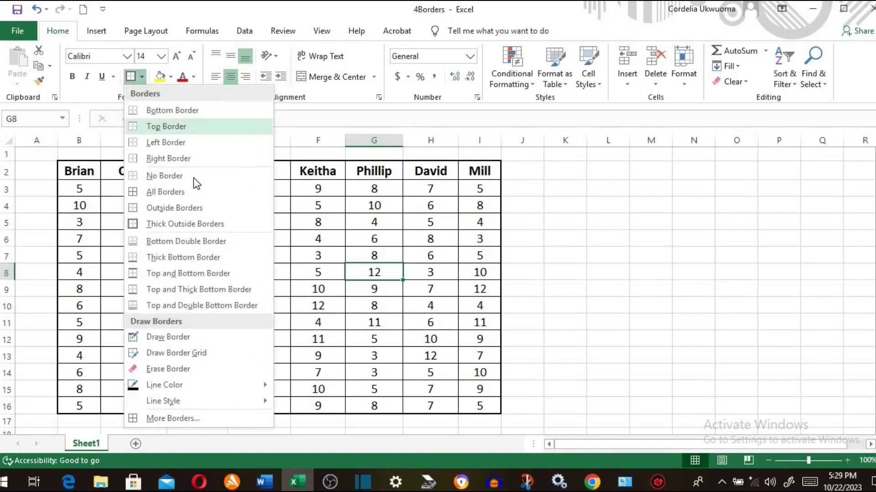
click(168, 337)
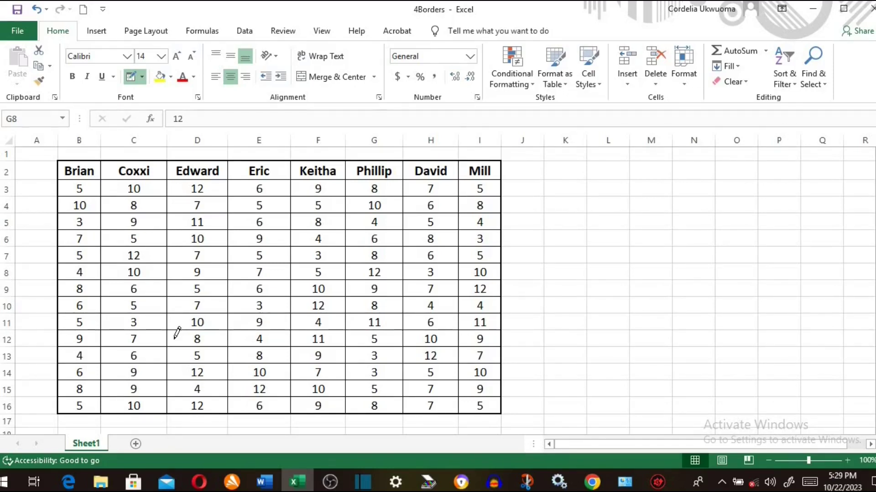
click(564, 246)
click(564, 263)
click(564, 280)
click(565, 297)
click(565, 313)
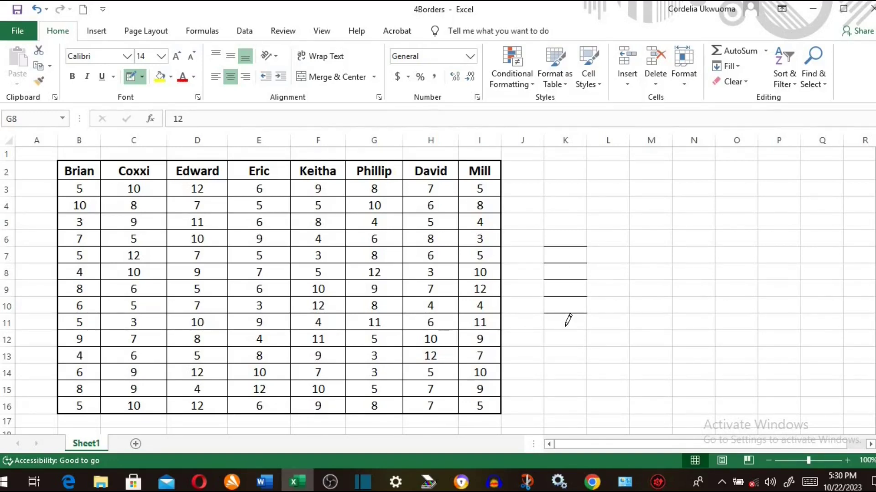
click(566, 330)
mouse_move(568, 336)
mouse_down()
mouse_move(668, 342)
mouse_move(694, 338)
mouse_move(691, 327)
mouse_move(727, 334)
mouse_up()
click(736, 340)
click(731, 315)
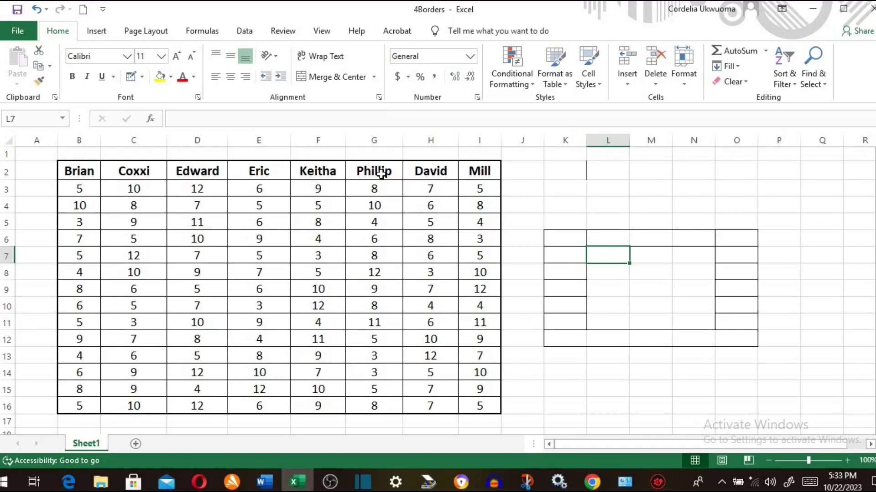
- Select the score table and set the border line style to the thick line
click(197, 189)
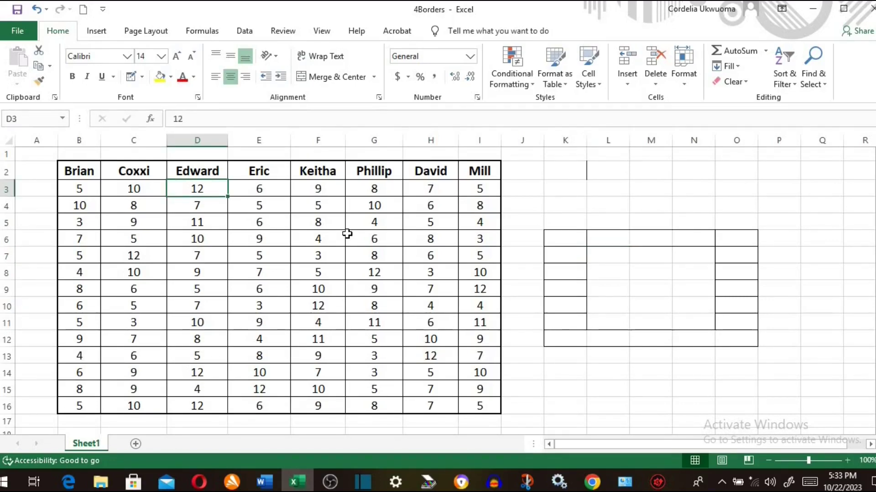
key(ctrl+a)
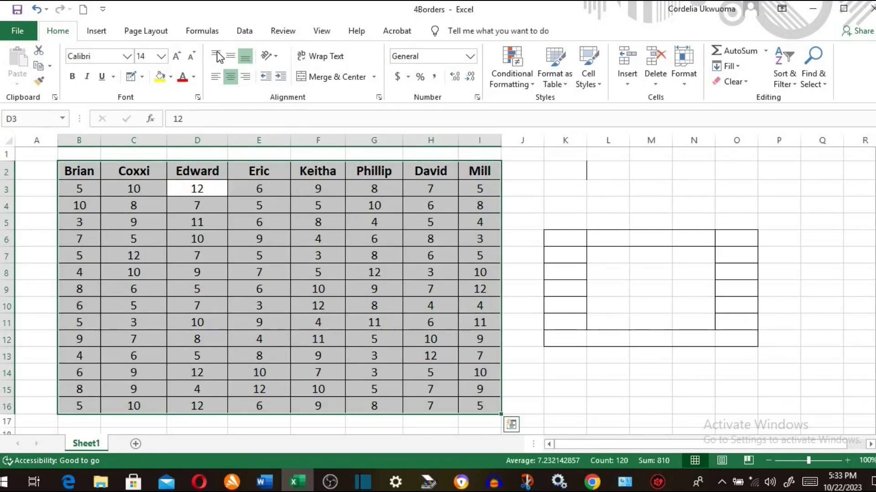
click(142, 77)
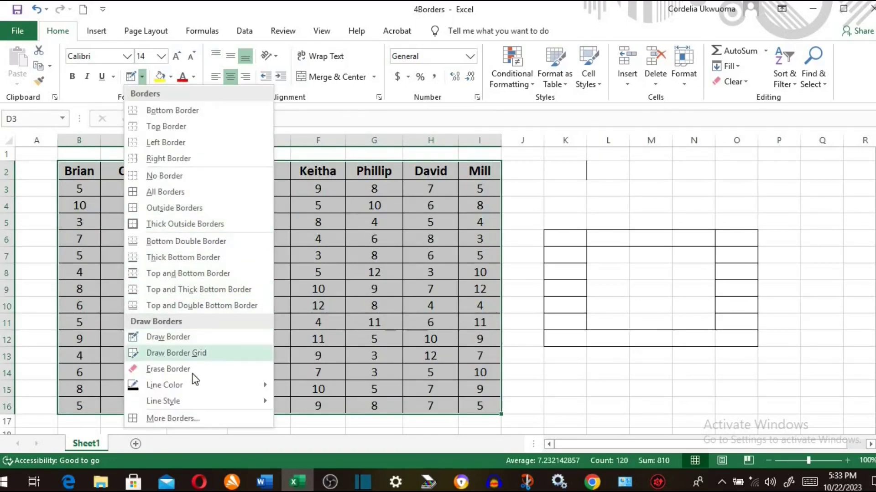
mouse_move(195, 401)
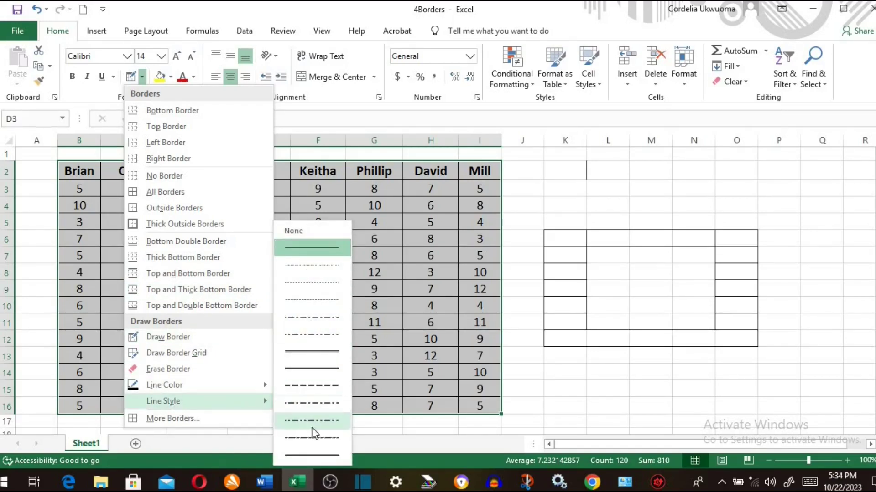
click(311, 456)
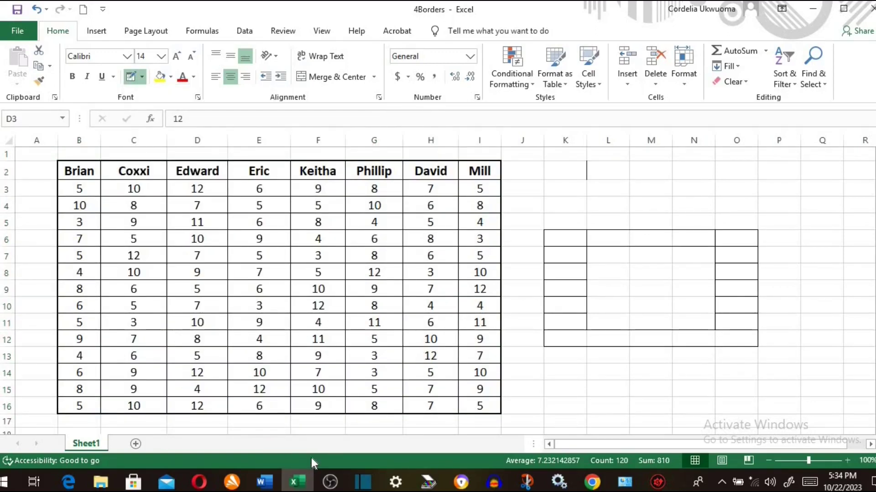
- Reselect the whole score table and apply All Borders with the thick style
key(Escape)
click(154, 391)
key(ctrl+a)
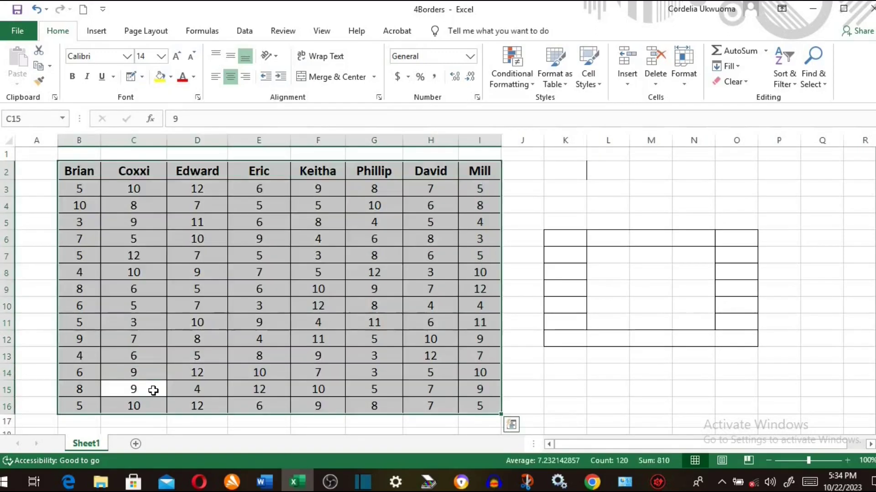
click(142, 77)
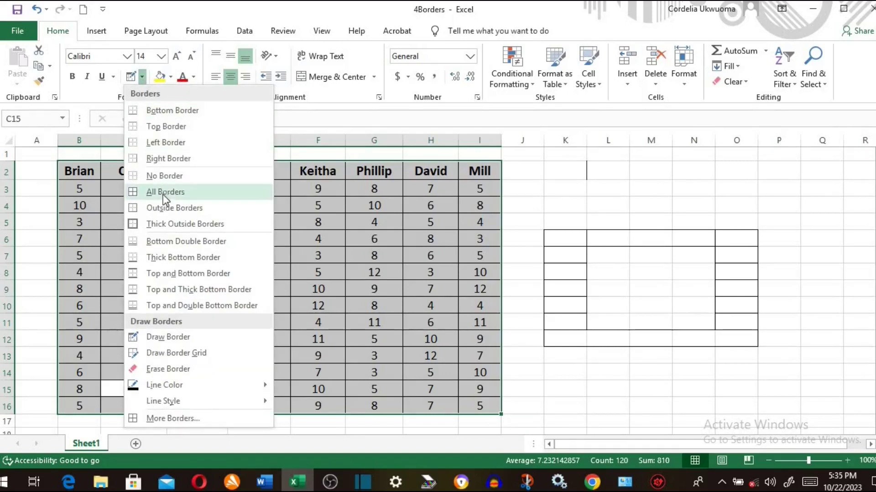
click(178, 416)
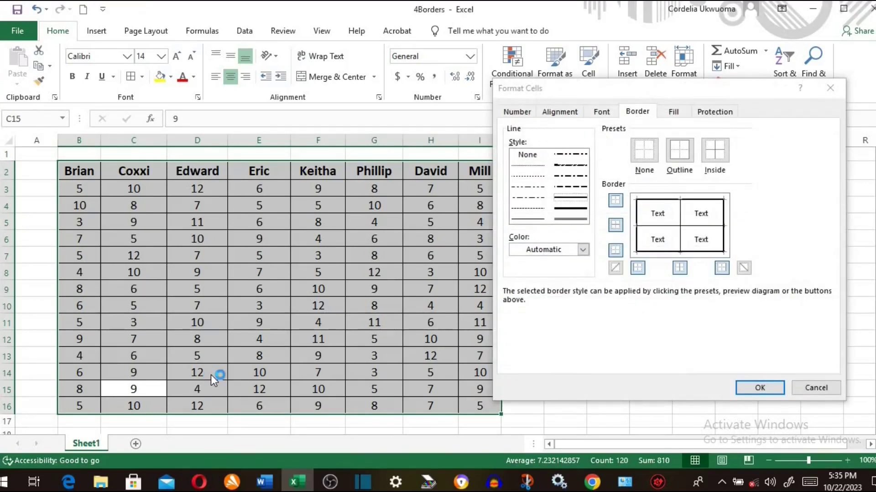
- Choose dark green as the border colour and preview green outline and inside borders
click(586, 247)
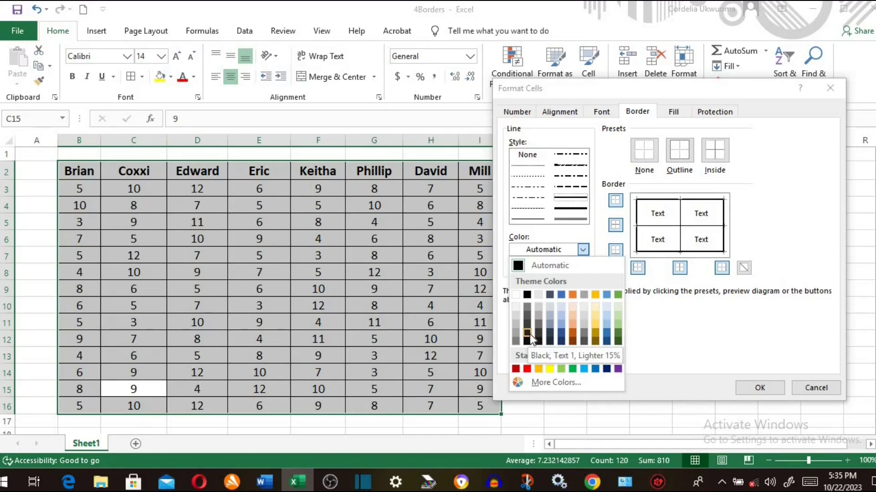
click(618, 336)
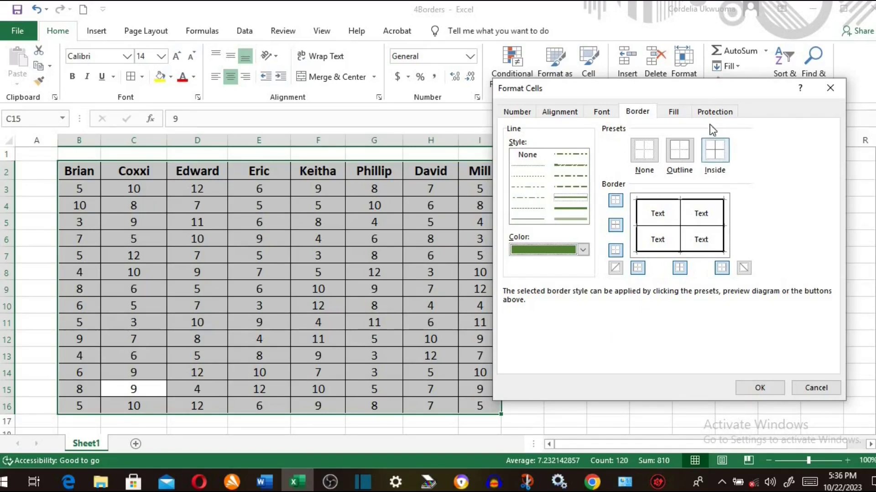
click(674, 148)
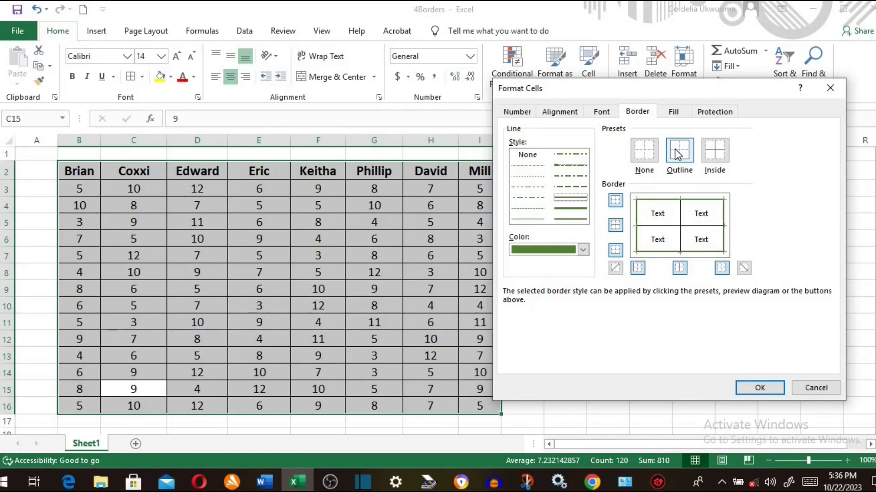
click(712, 150)
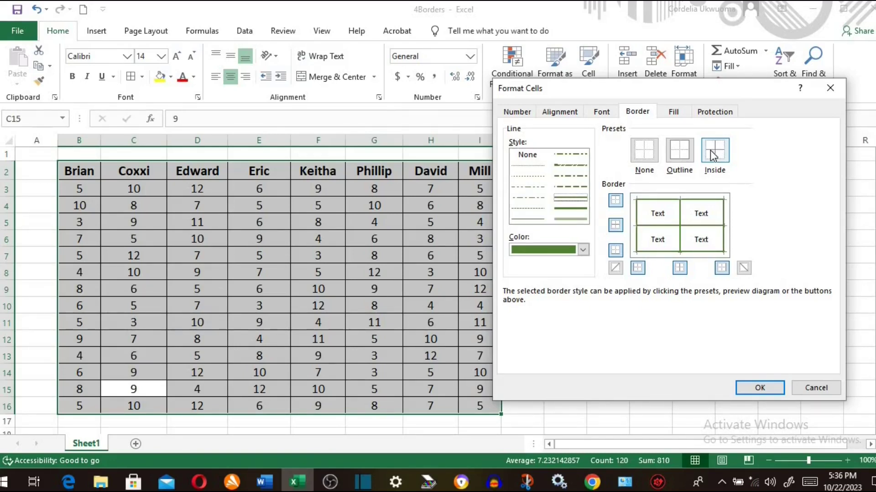
click(638, 157)
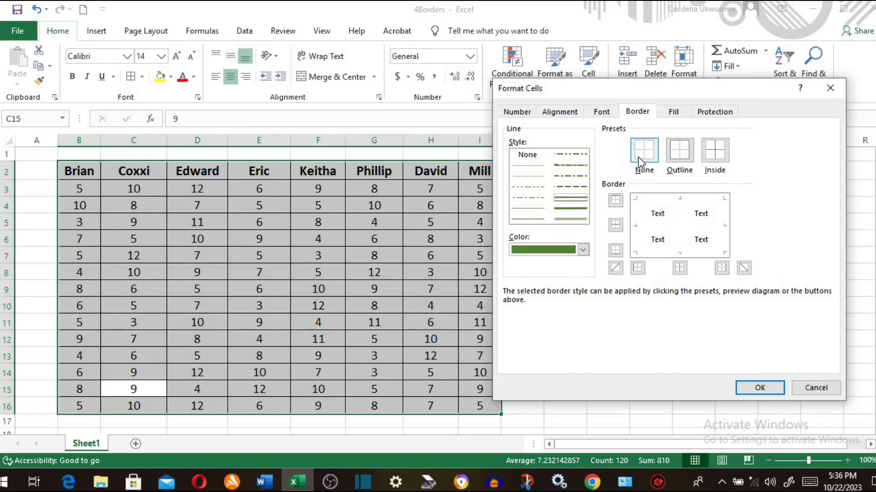
click(617, 200)
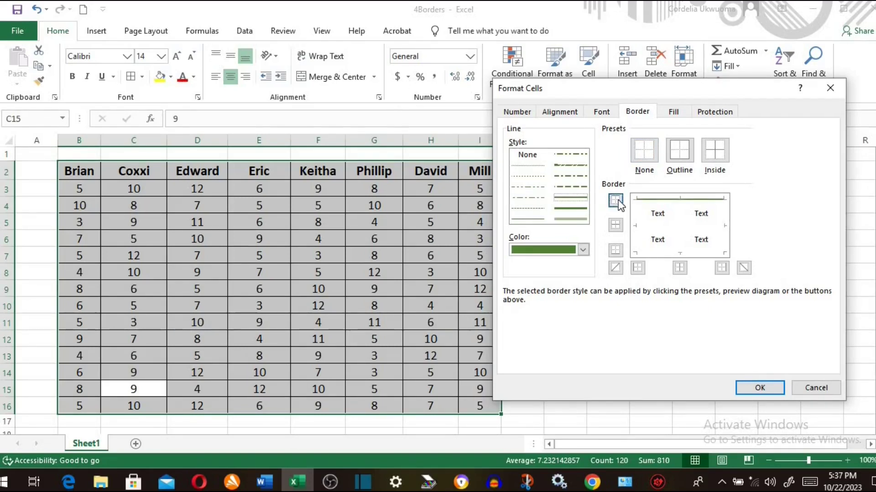
click(620, 225)
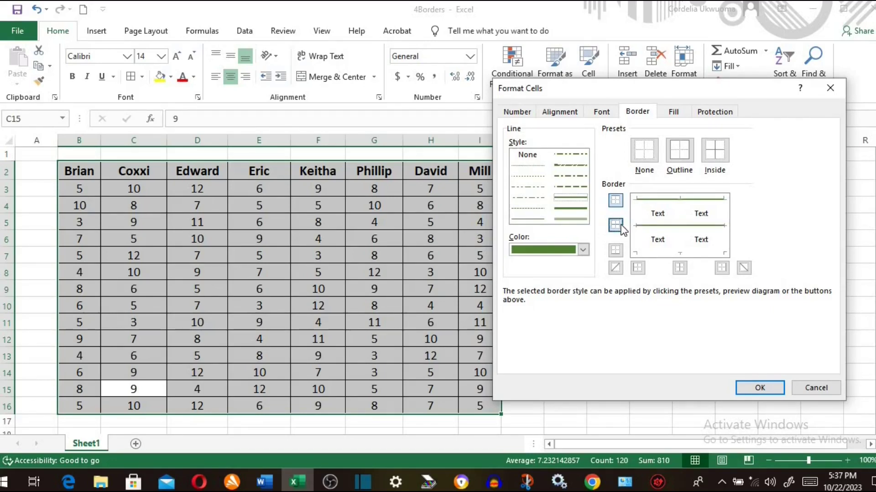
click(615, 251)
click(674, 152)
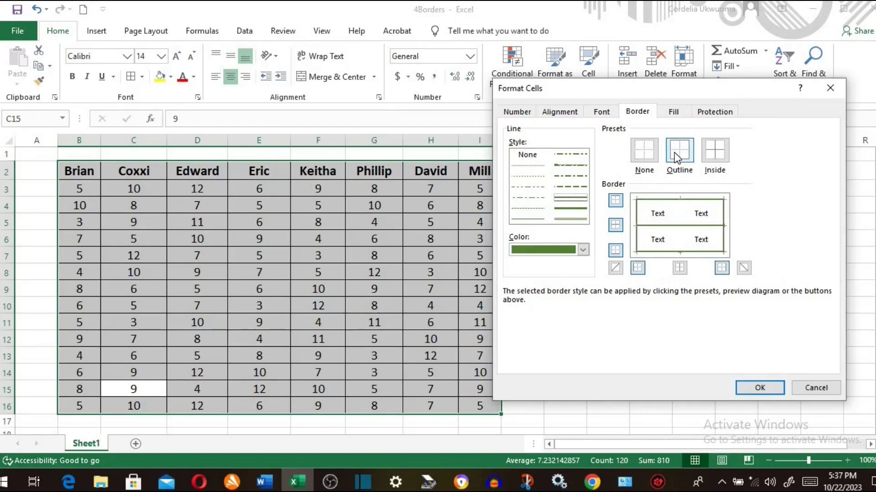
click(713, 155)
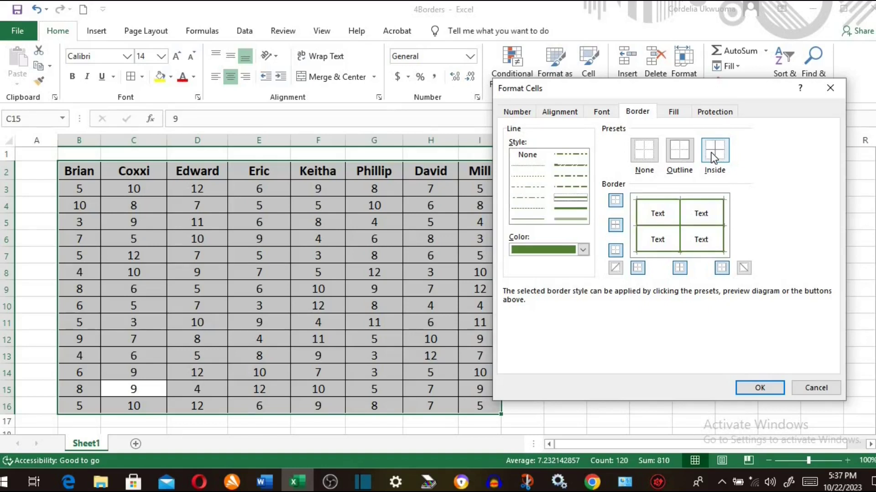
- Leave both diagonal borders off and apply the green borders to B2:I16
click(616, 269)
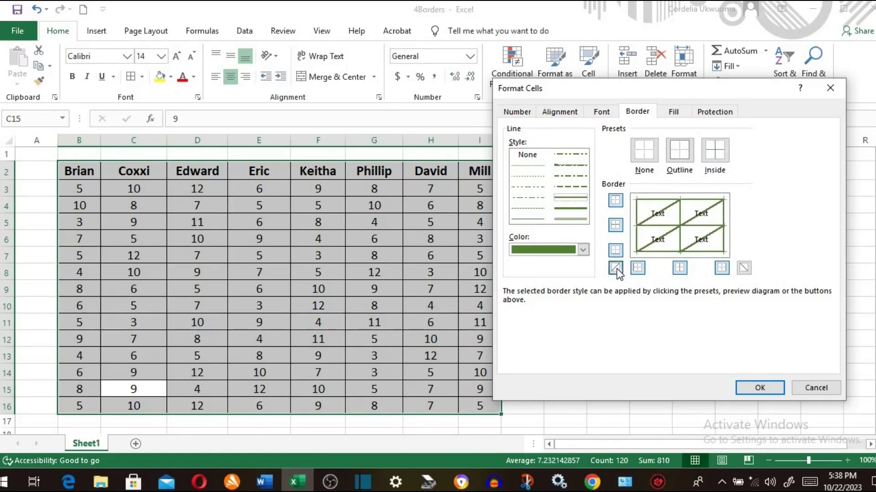
click(743, 268)
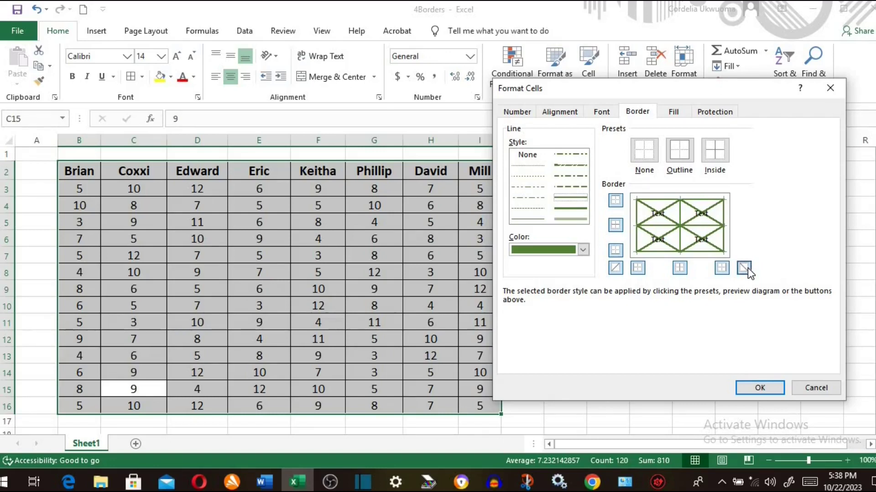
click(744, 269)
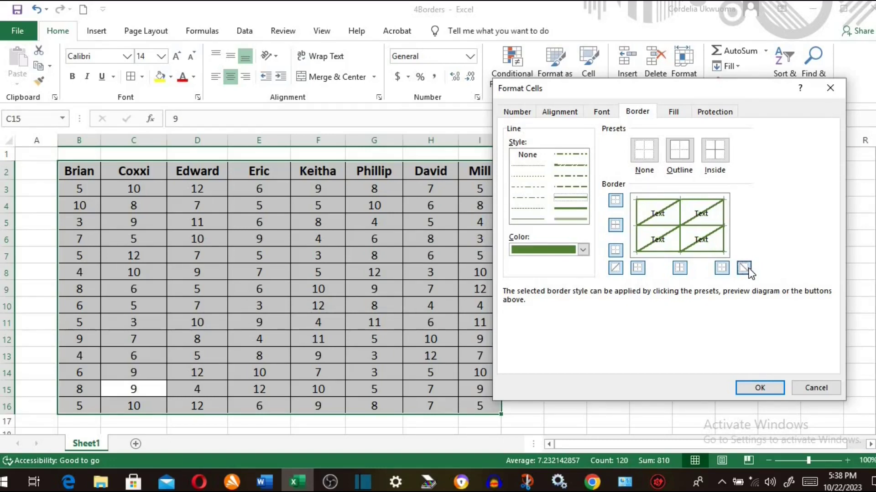
click(615, 269)
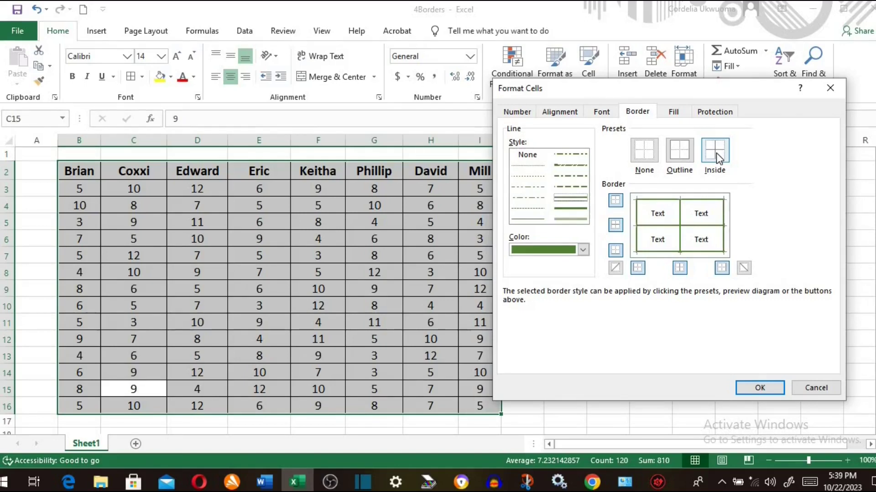
click(763, 385)
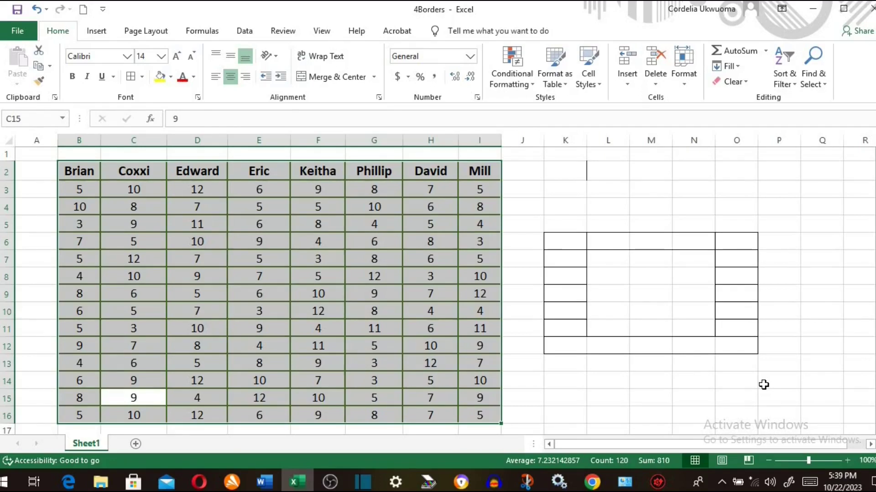
click(198, 97)
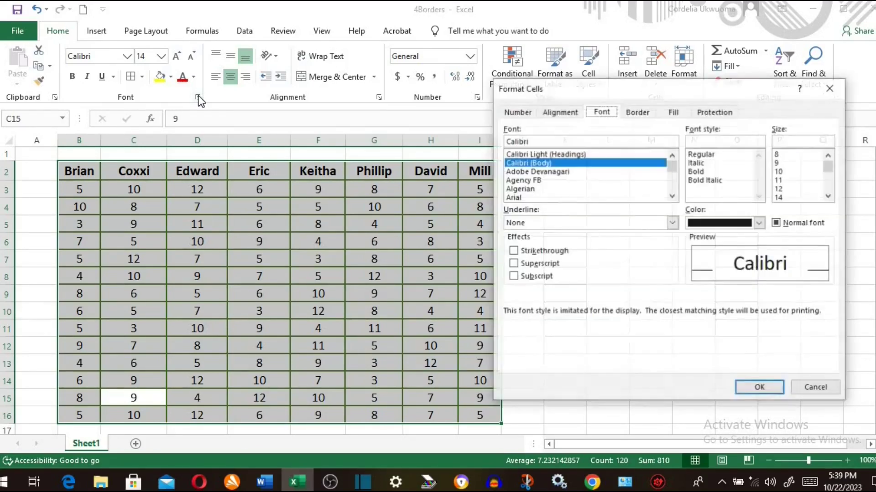
click(830, 88)
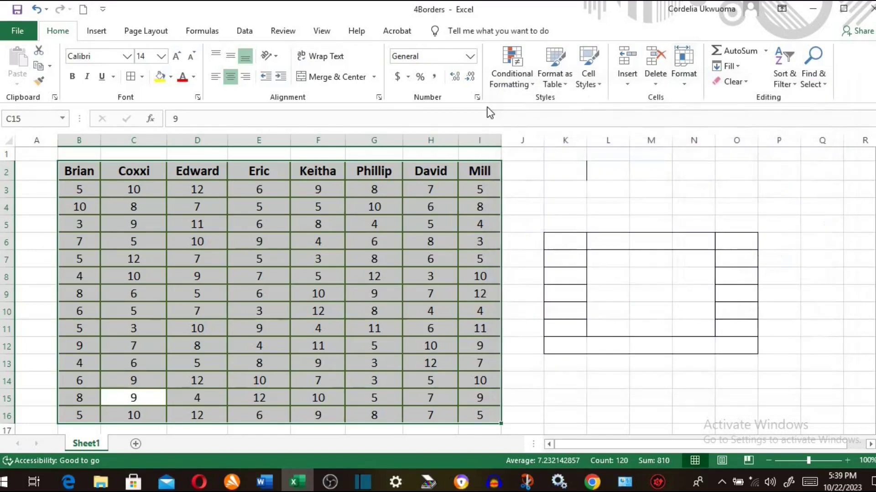
click(378, 98)
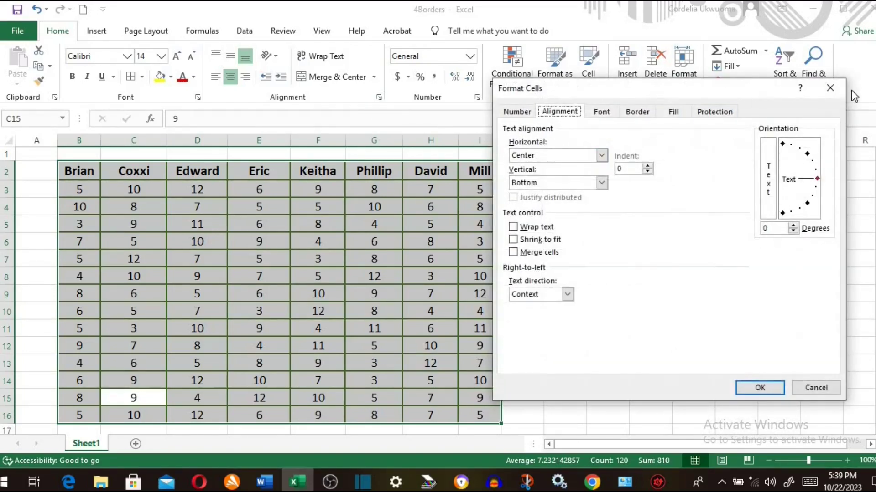
click(830, 88)
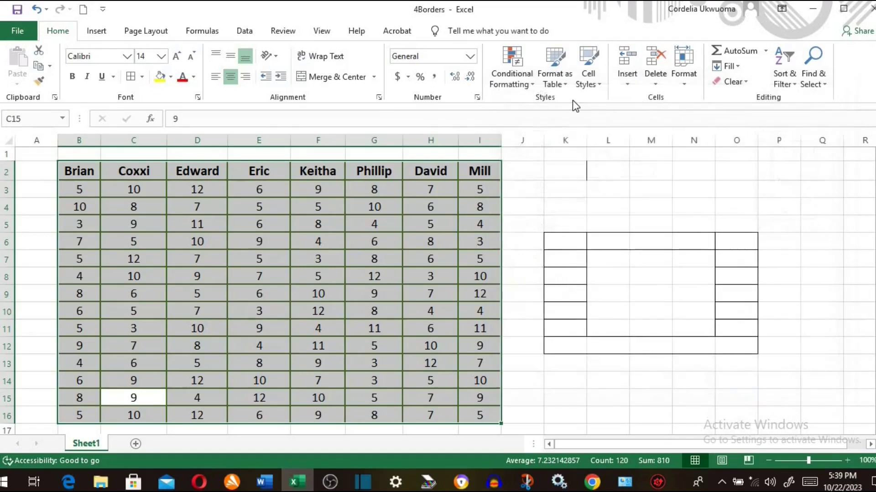
click(476, 97)
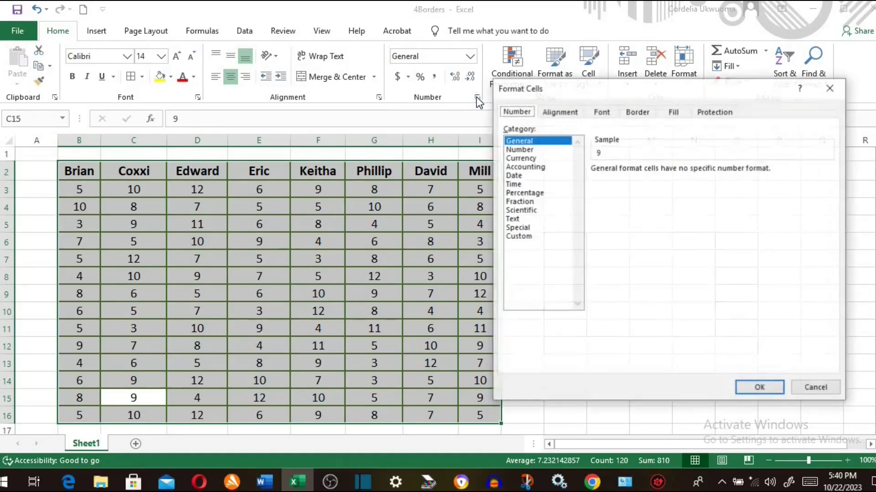
click(636, 115)
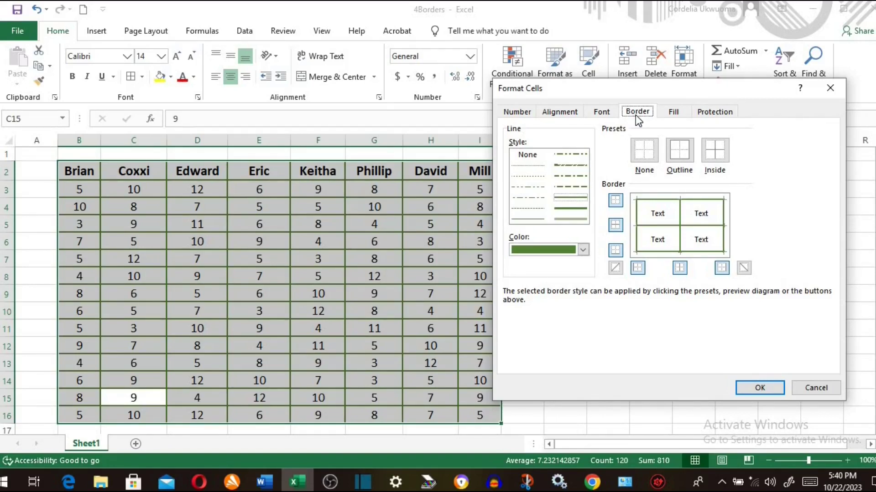
click(830, 89)
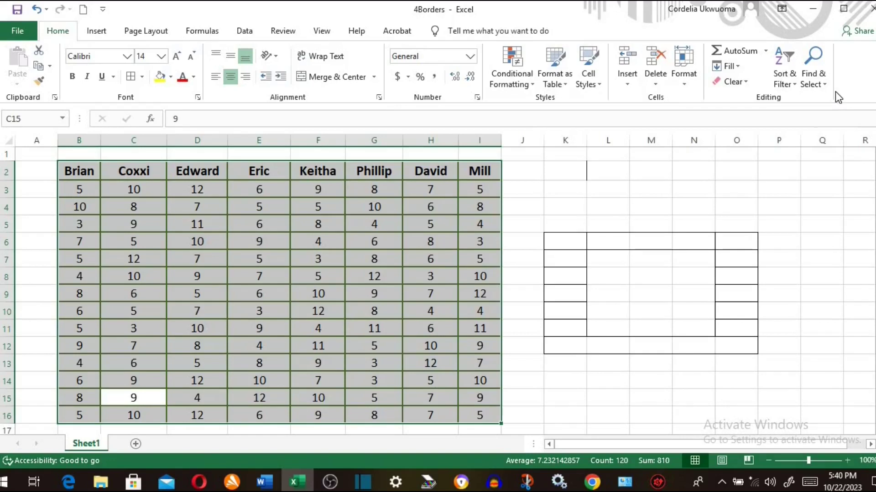
- Draw yellow borders around the cells F12:I13
click(144, 77)
mouse_move(219, 385)
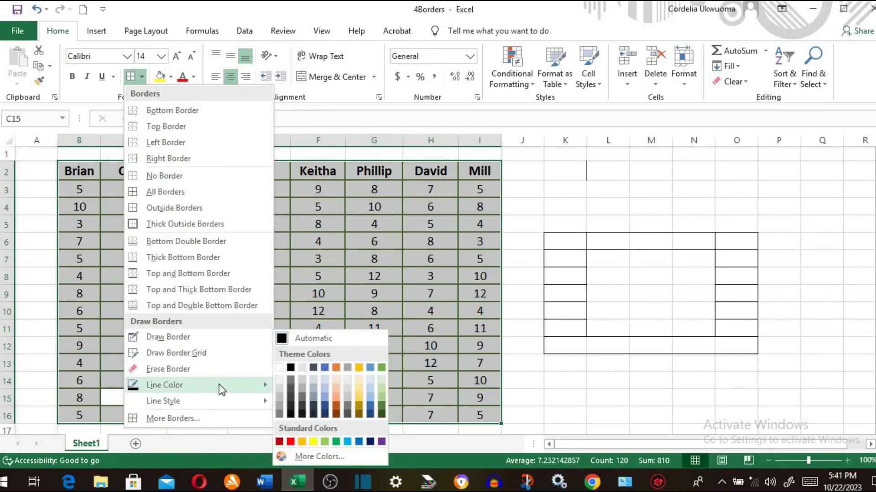
click(312, 442)
click(329, 370)
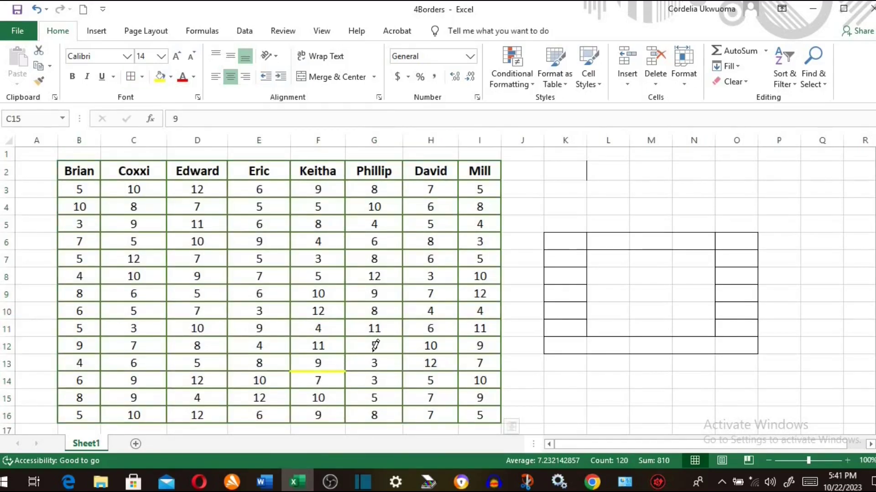
click(373, 352)
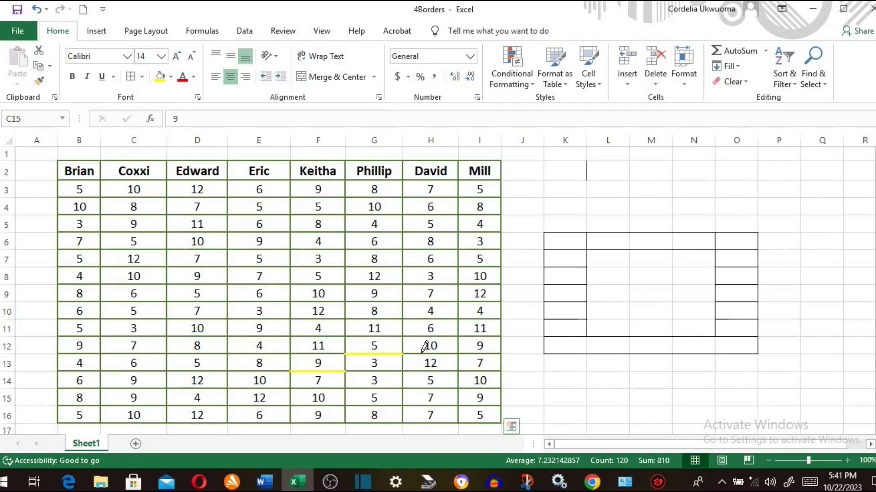
click(428, 354)
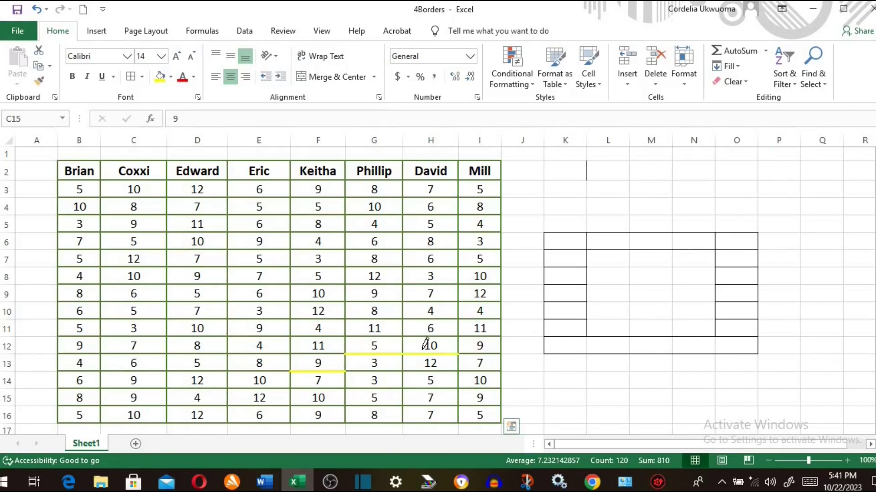
click(474, 354)
click(474, 337)
click(431, 337)
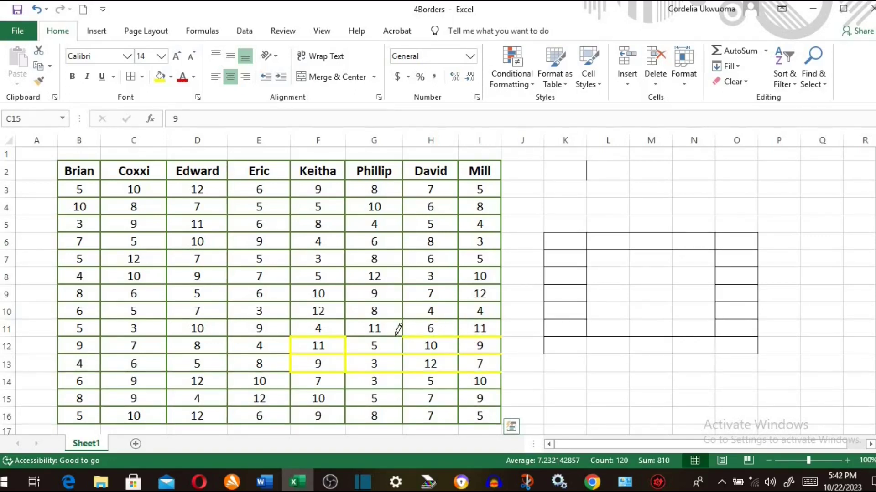
click(379, 336)
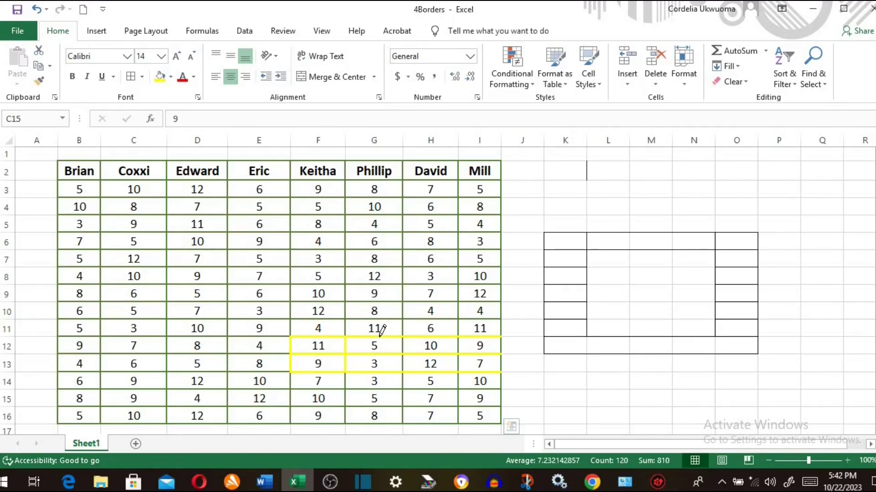
- Switch the line colour to black and draw thick borders around each cell of F14:I16
click(141, 77)
mouse_move(254, 385)
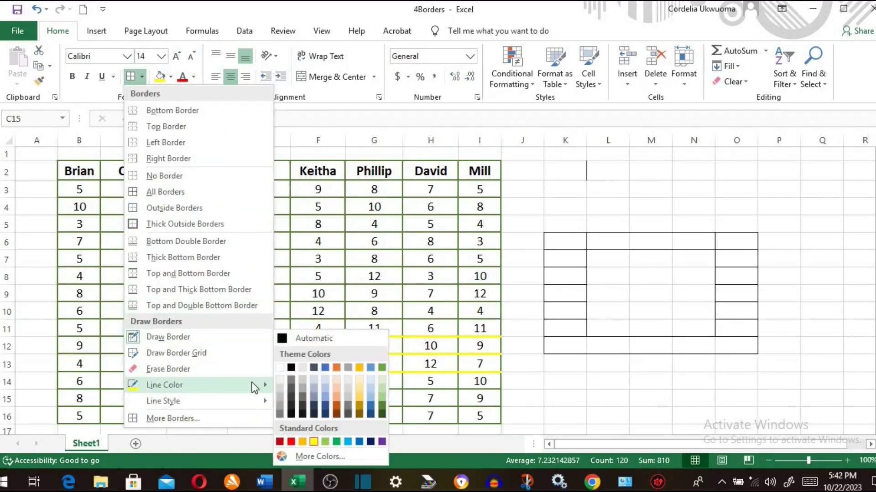
click(291, 367)
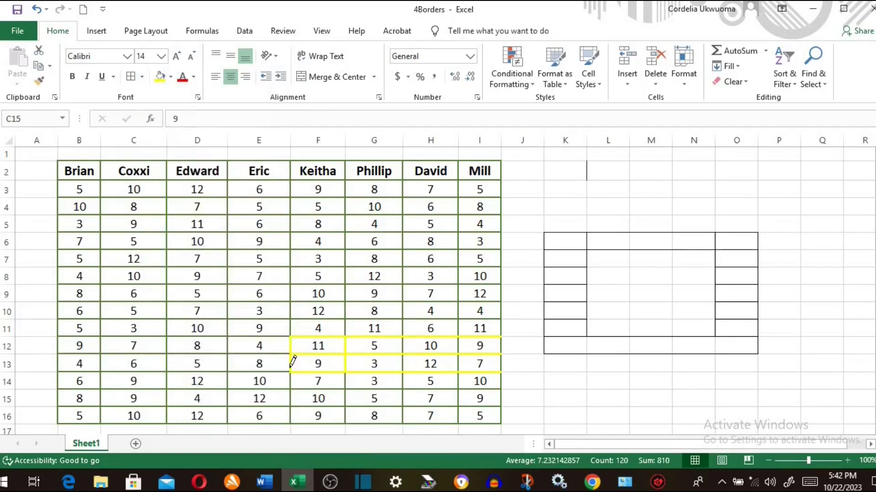
mouse_move(305, 384)
mouse_down()
mouse_move(362, 385)
mouse_move(397, 418)
mouse_move(421, 416)
mouse_up()
click(420, 425)
click(477, 425)
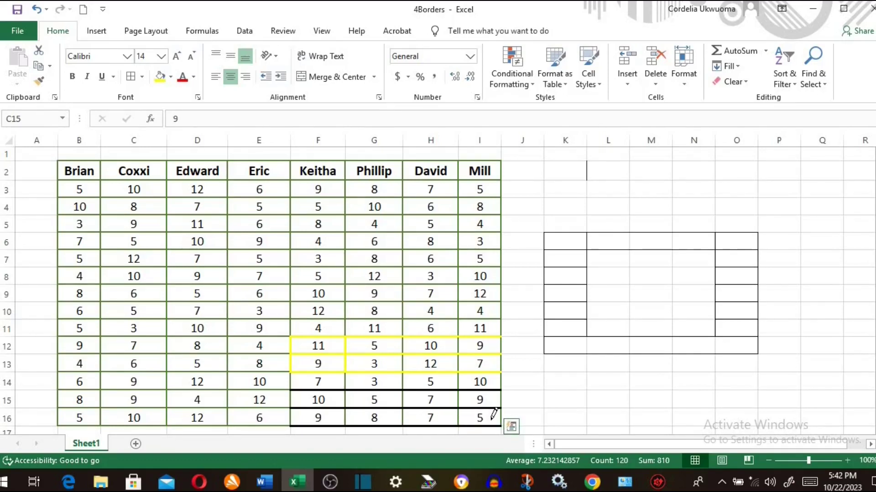
click(500, 418)
click(500, 401)
click(499, 379)
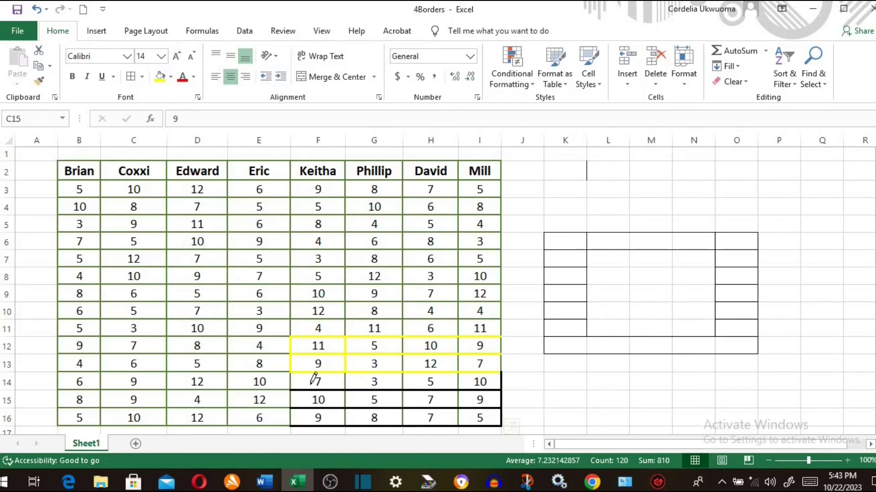
click(291, 378)
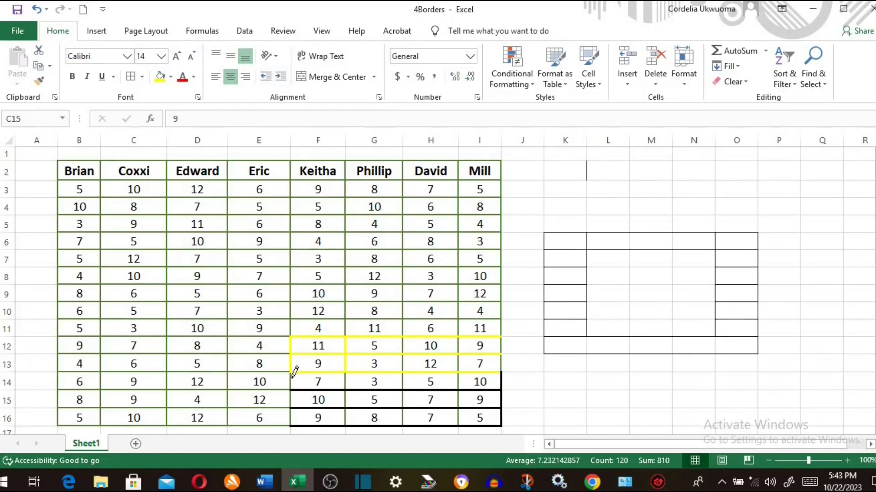
- Draw a black border grid across K14:O16 with Draw Border Grid, then stop drawing
click(142, 77)
click(199, 353)
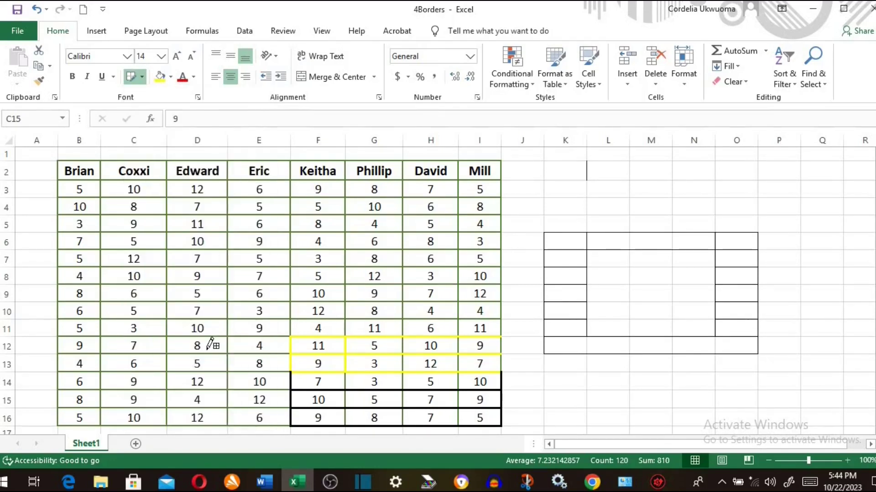
mouse_move(557, 377)
mouse_down()
mouse_move(567, 415)
mouse_move(645, 420)
mouse_move(727, 407)
mouse_up()
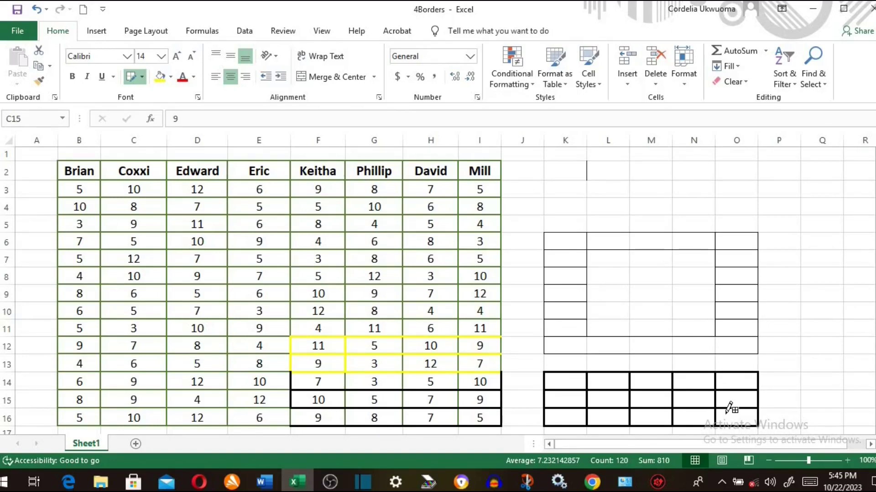
key(Escape)
click(725, 413)
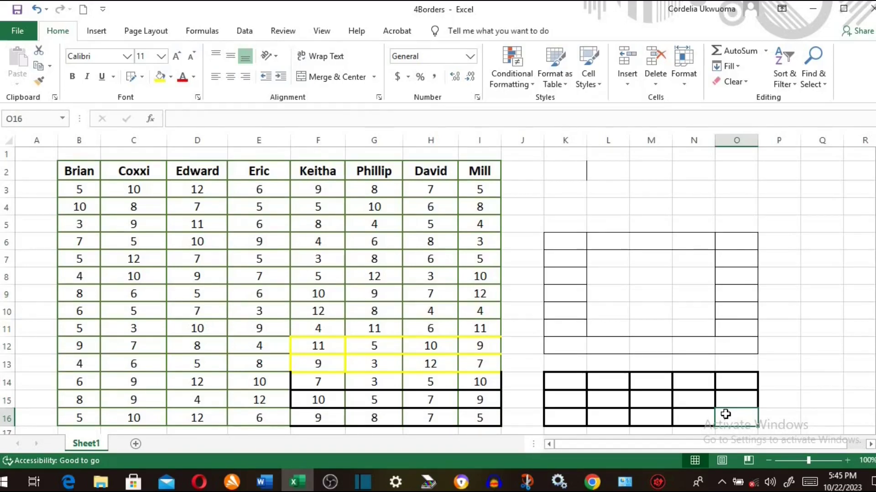
- Erase column O's borders and the inner lines between N15/N16 and L–M in rows 15–16
click(142, 77)
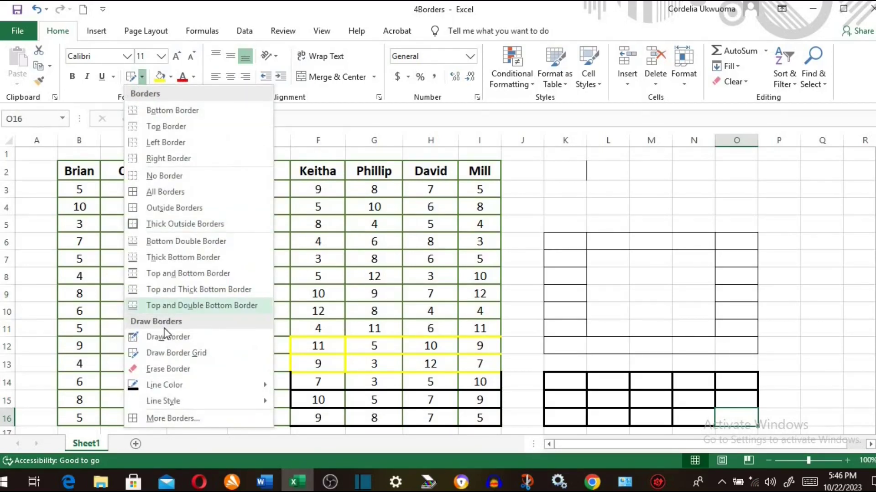
click(168, 368)
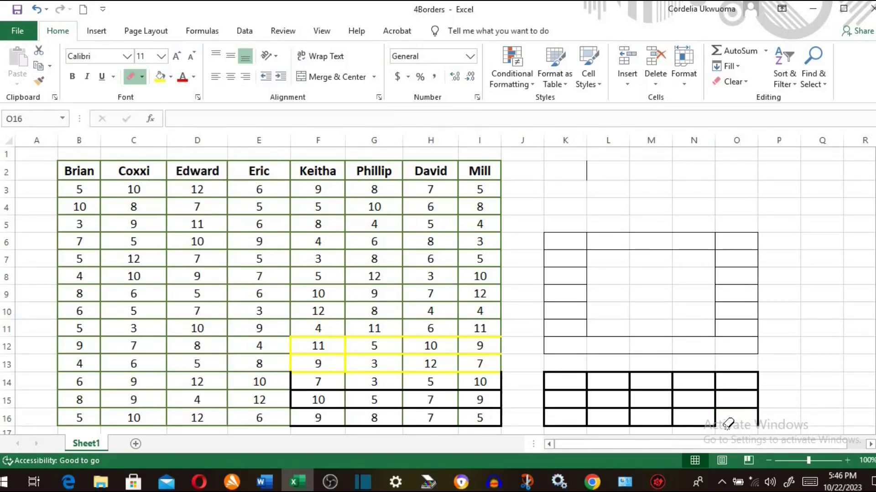
drag(750, 416, 756, 401)
click(757, 404)
click(743, 391)
click(732, 372)
click(758, 385)
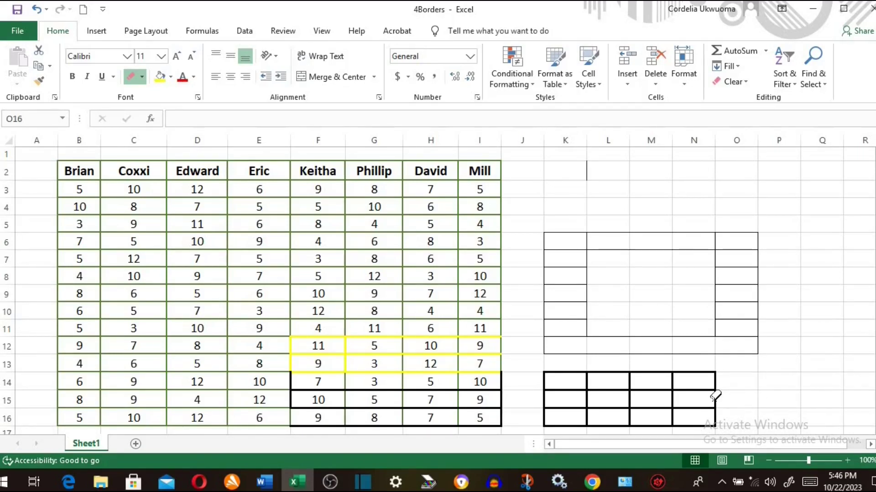
click(676, 406)
click(630, 401)
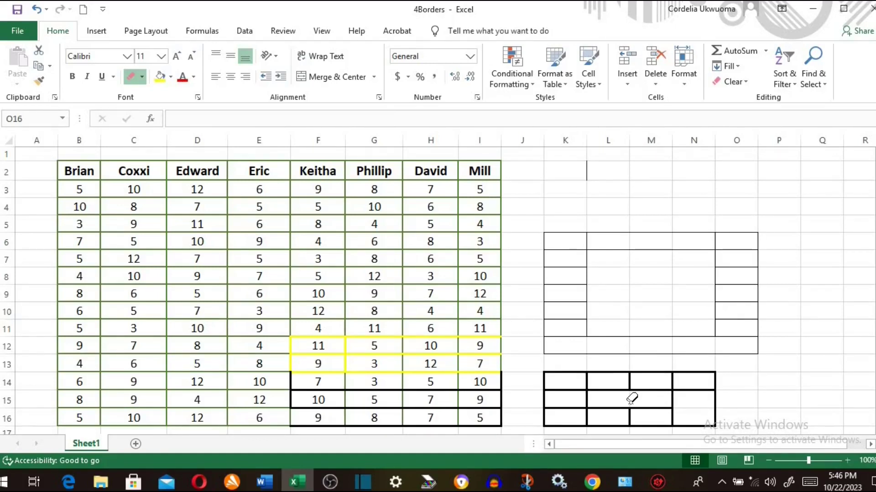
click(631, 416)
- Erase K12's borders, then select K5:K12 and switch on Erase Border
click(565, 345)
key(Escape)
click(565, 229)
mouse_move(565, 229)
mouse_down()
mouse_move(563, 338)
mouse_move(553, 356)
mouse_up()
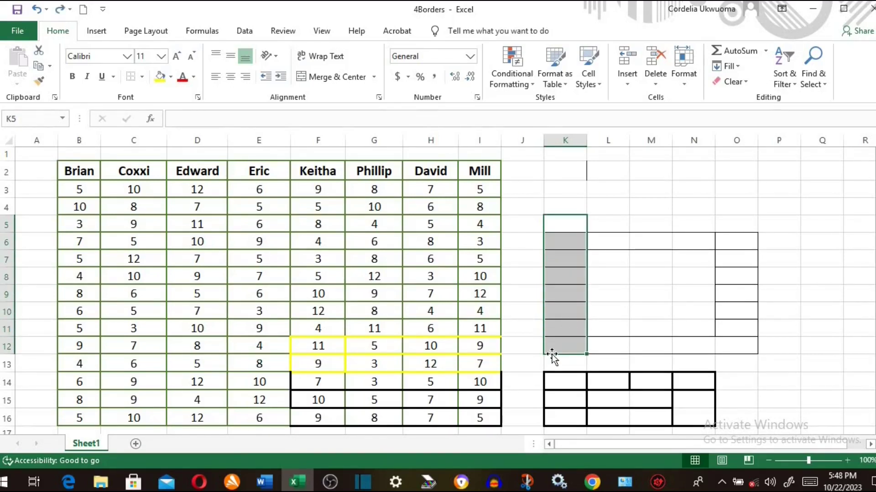
click(141, 77)
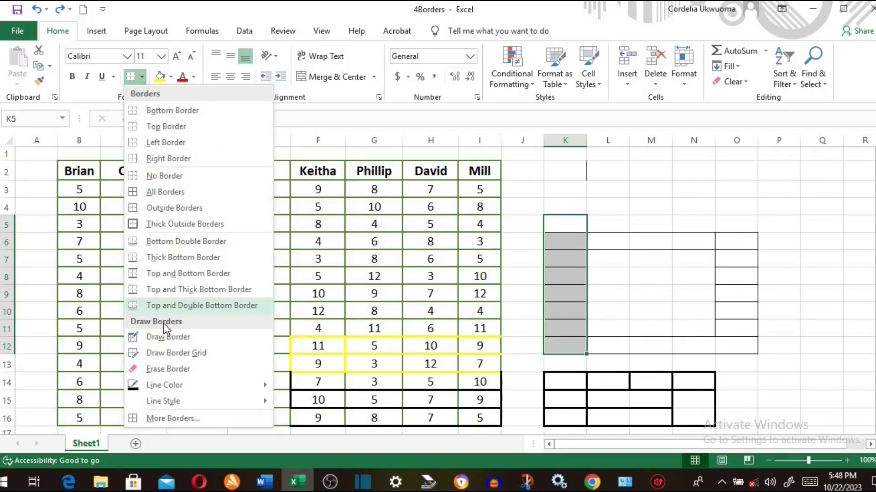
click(163, 371)
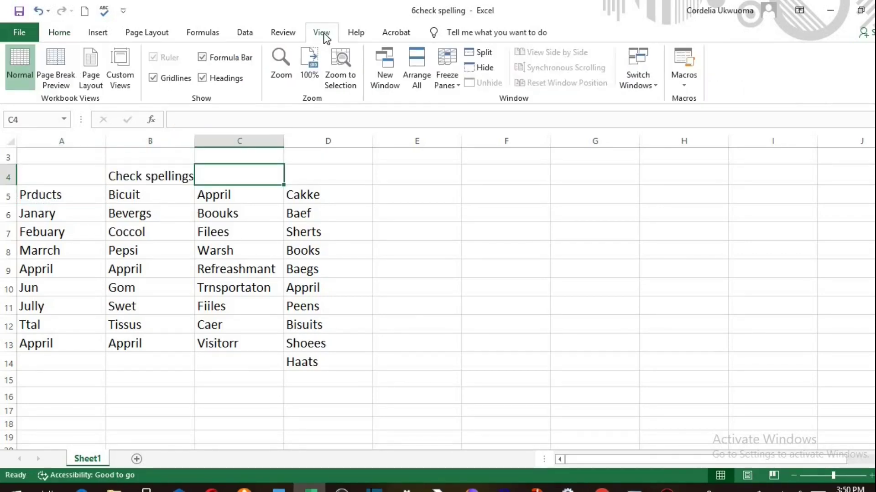
- Spell-check the sheet, change Prducts to Products, then close the check
click(291, 36)
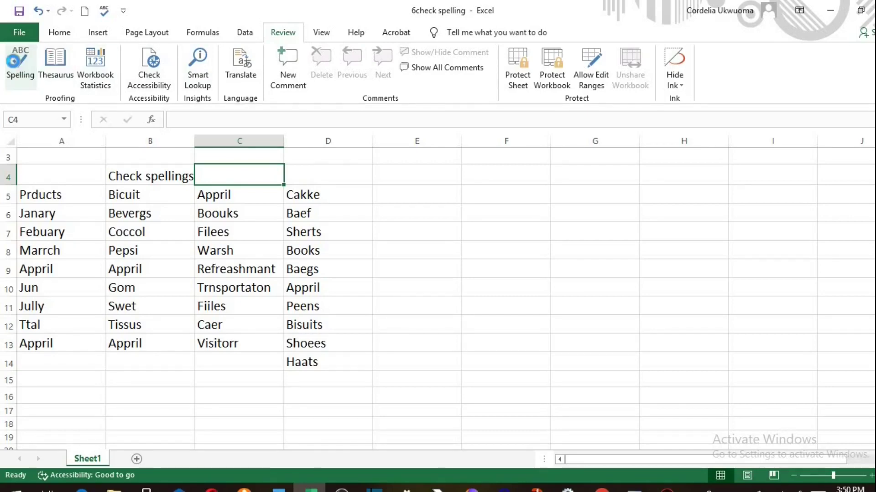
click(14, 61)
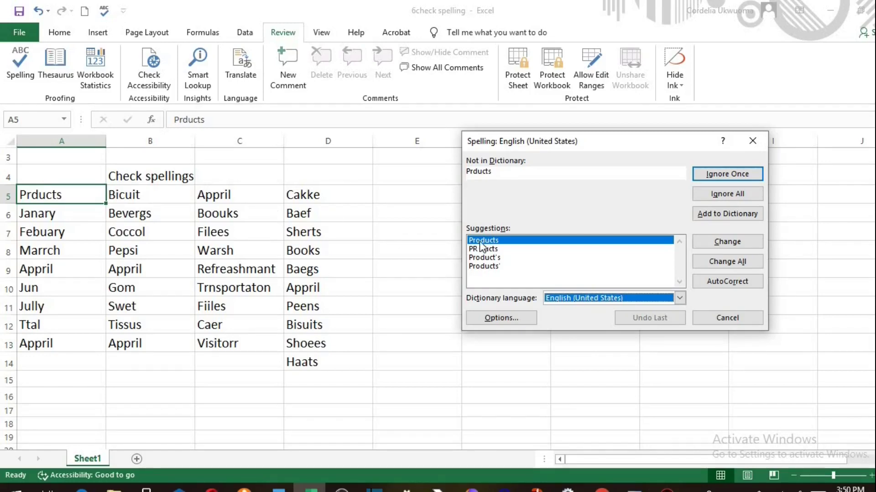
click(726, 244)
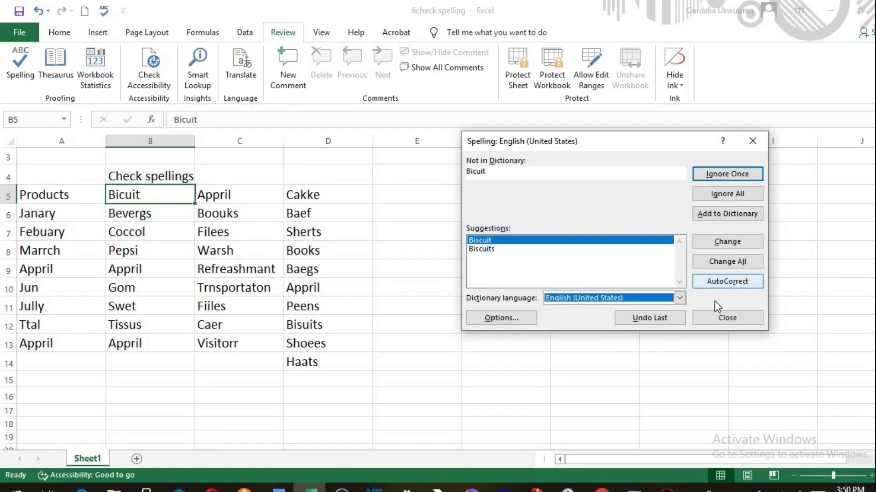
click(726, 319)
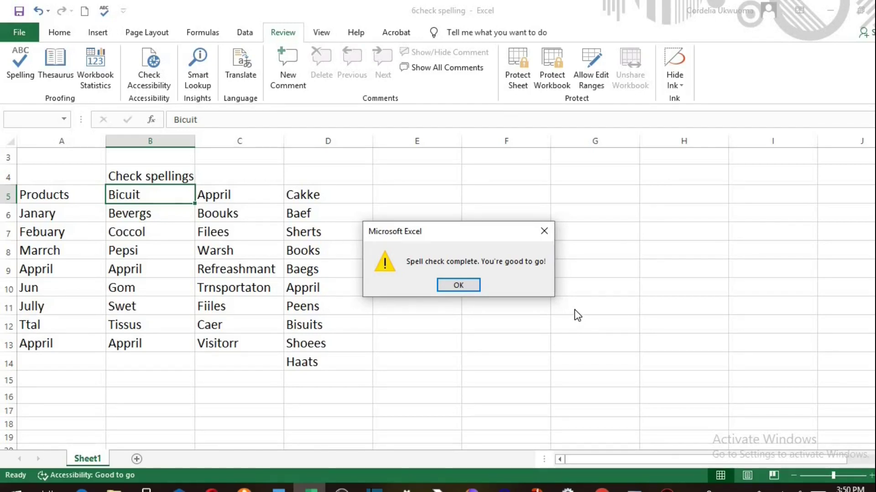
click(467, 283)
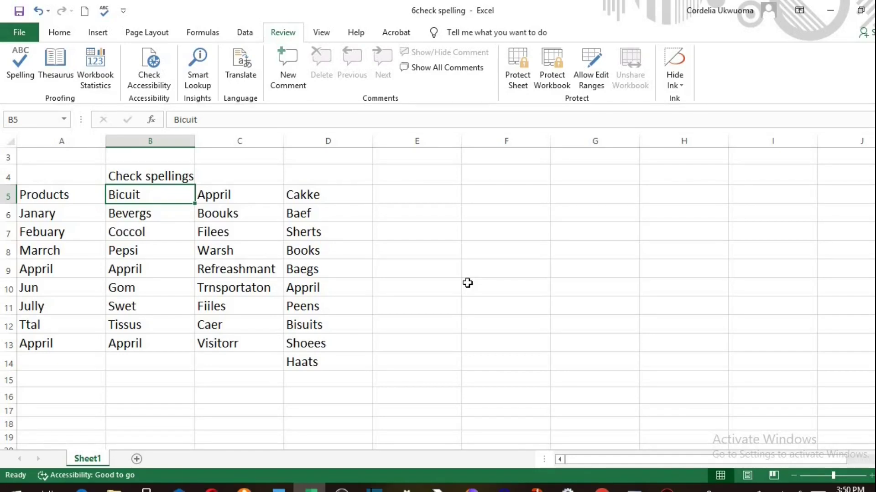
- Rerun the spell check, correcting Bicuit, Appril, Cakke, Janary, Bevergs, Boouks and Baef
click(22, 69)
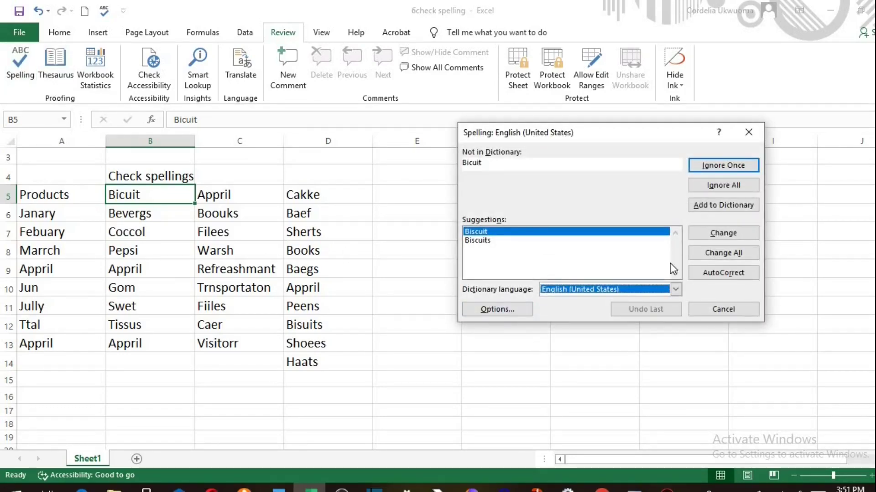
click(723, 254)
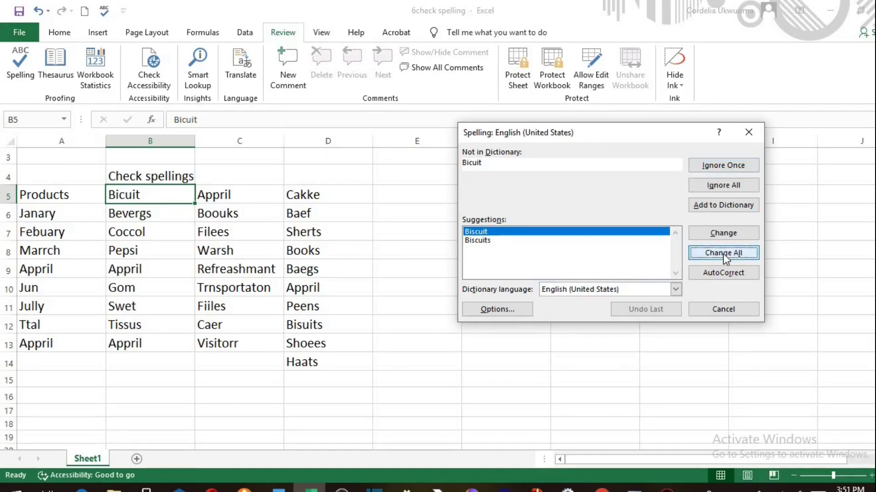
click(723, 254)
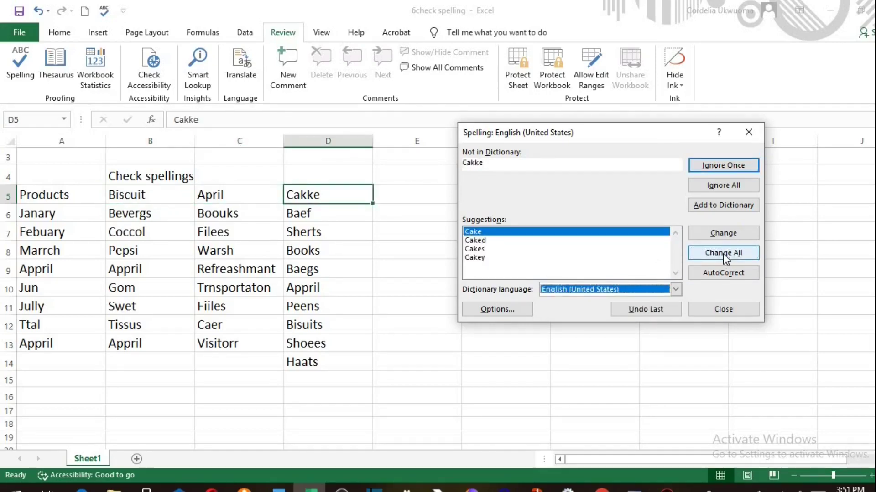
click(723, 254)
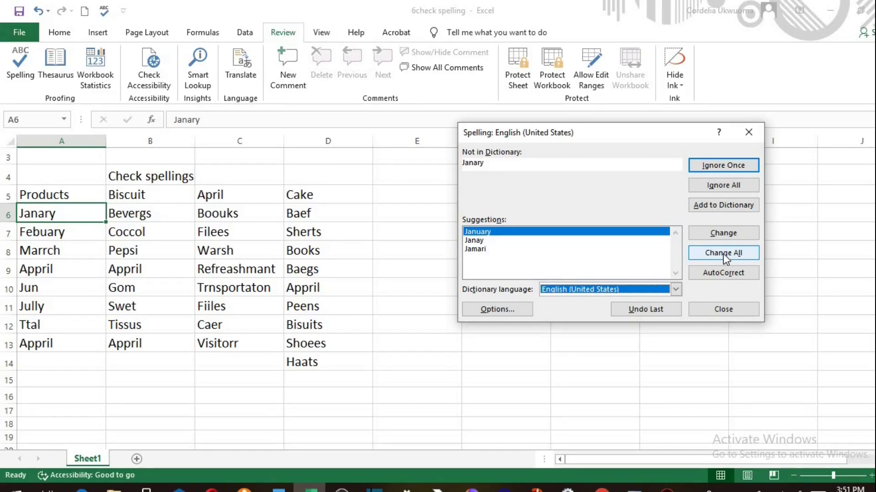
click(732, 273)
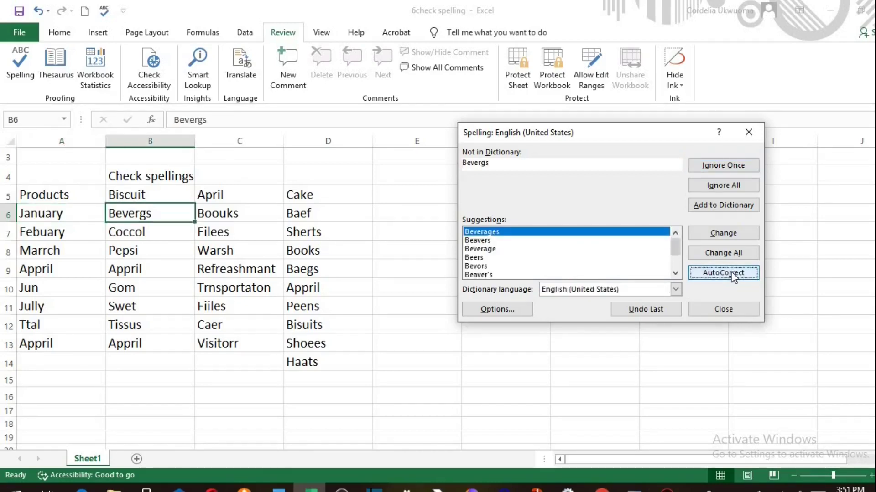
click(732, 272)
click(732, 272)
click(731, 273)
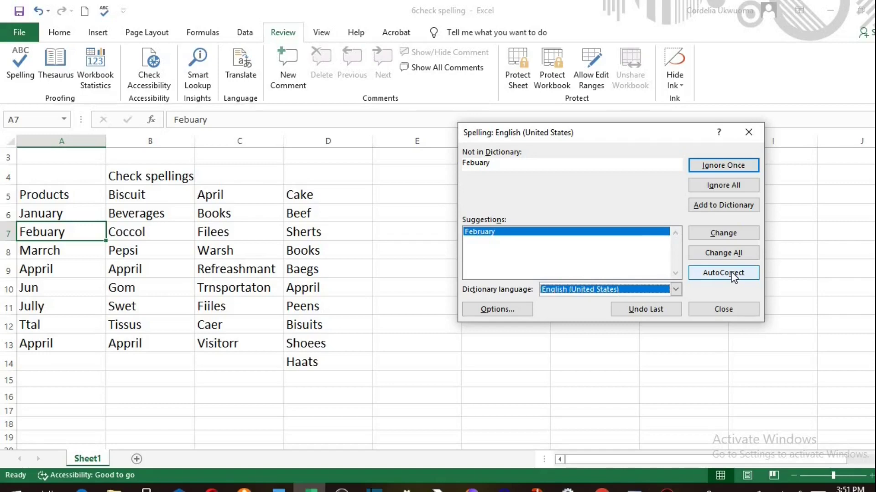
- End that spell check and restart it with F7
click(724, 308)
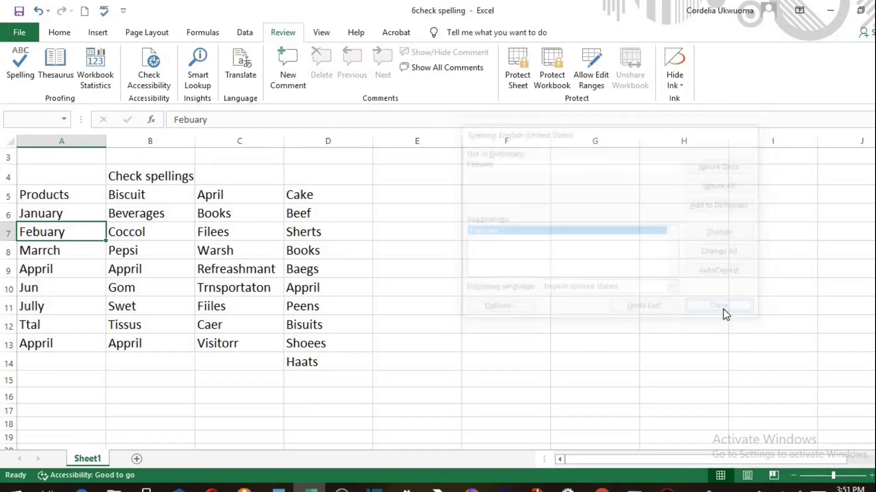
click(465, 283)
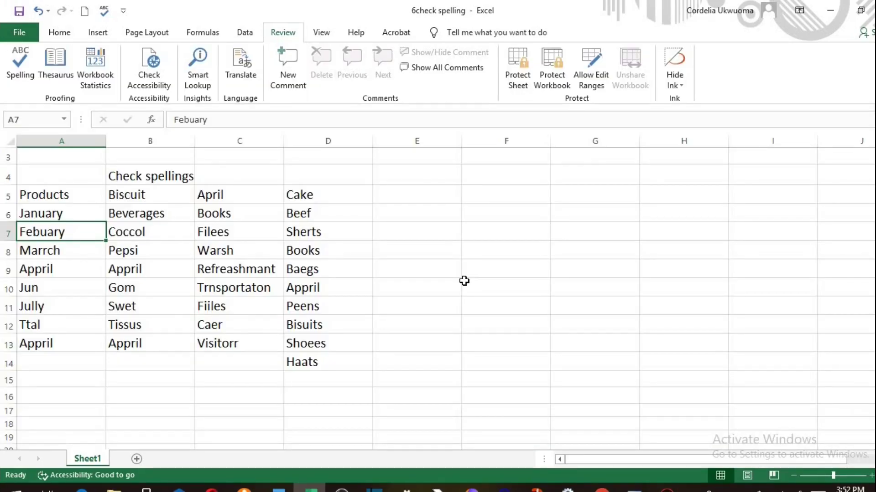
key(F7)
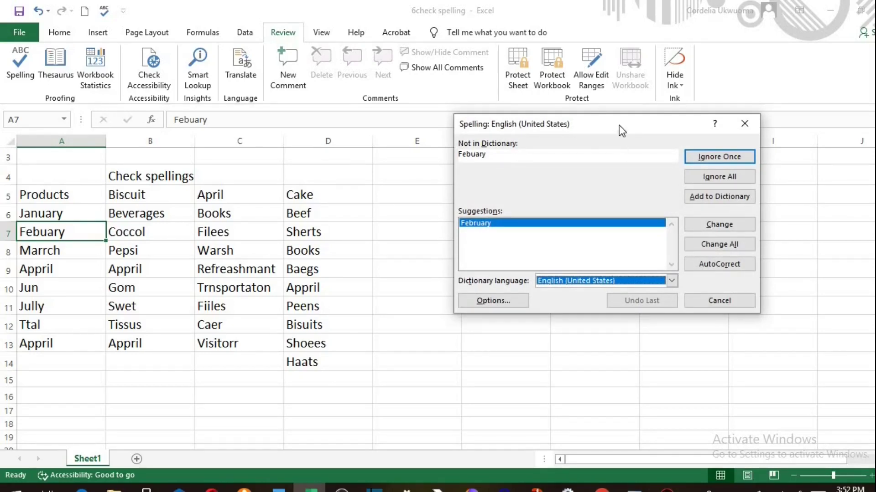
- AutoCorrect Febuary, Coccol, Filees, Sherts, Marrch, Warsh, Appril, Refreashmant, Baegs, Gom and Trnsportaton
drag(619, 125, 607, 171)
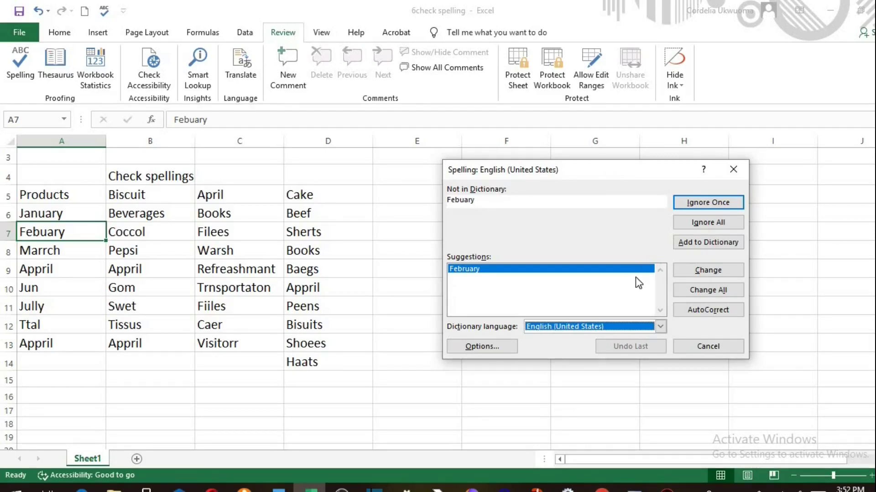
click(699, 311)
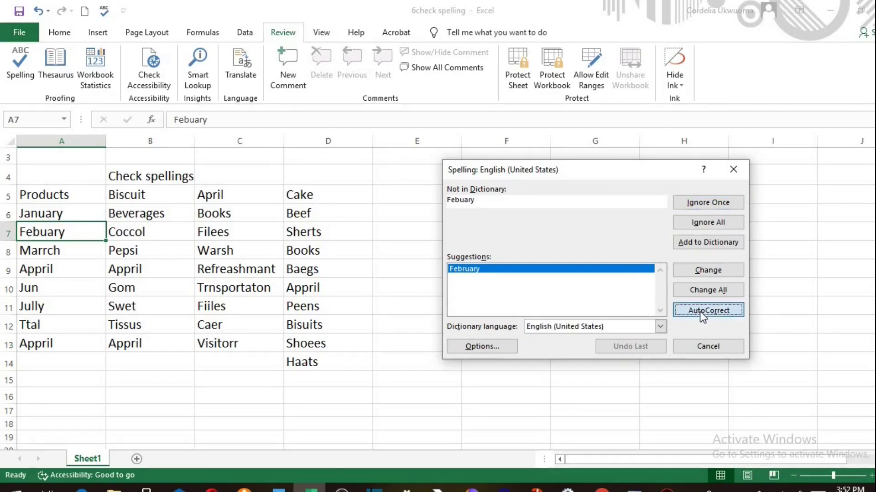
click(699, 311)
click(699, 311)
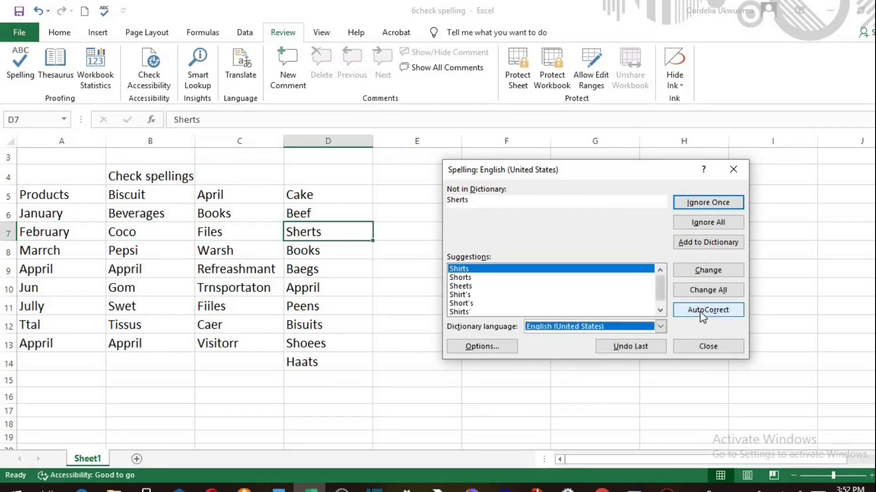
click(699, 311)
click(699, 311)
click(699, 311)
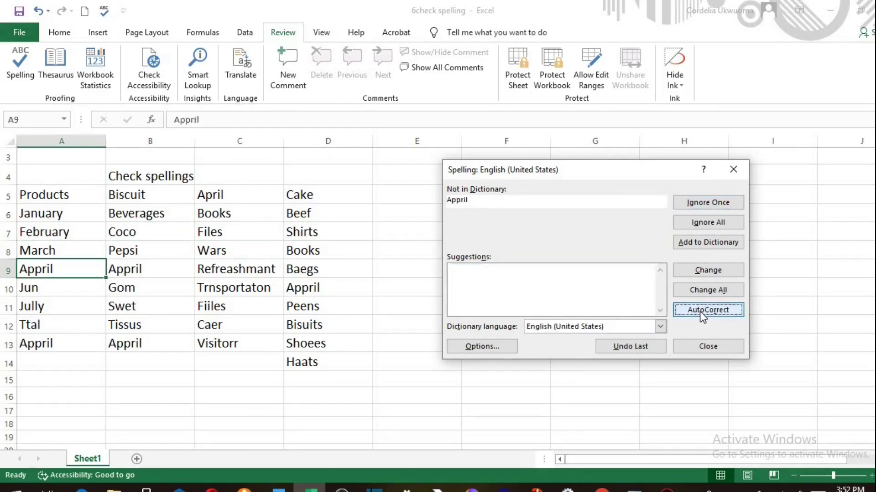
click(699, 311)
click(700, 311)
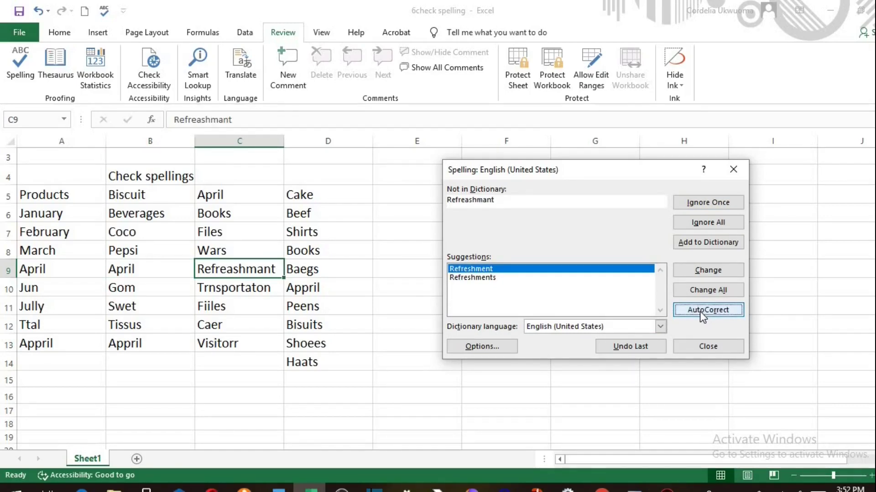
click(699, 311)
click(700, 311)
click(699, 311)
click(699, 311)
click(699, 311)
- AutoCorrect Jully, Swet, Fiiles, Ttal, Tissus, Caer, Biscuits, Appril, Visitorr and Haats, then finish the check
click(699, 311)
click(700, 311)
click(699, 311)
click(699, 311)
click(700, 311)
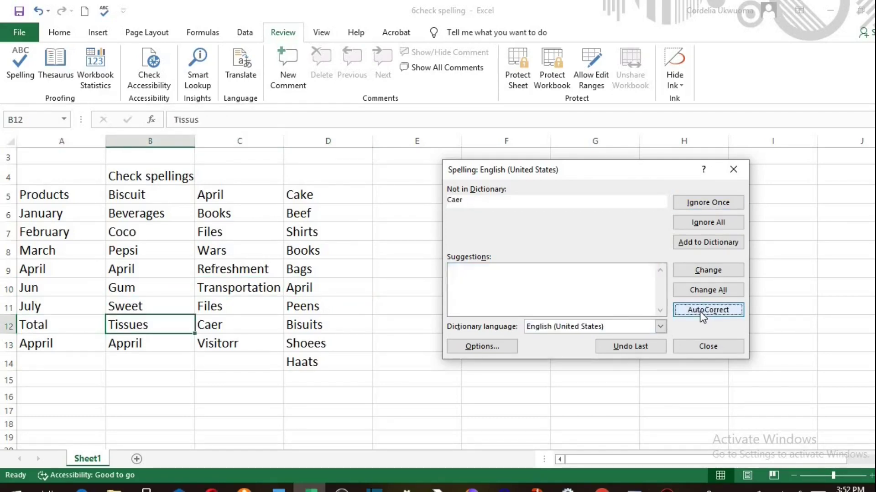
click(700, 311)
click(699, 311)
click(700, 311)
click(700, 311)
click(699, 311)
click(700, 311)
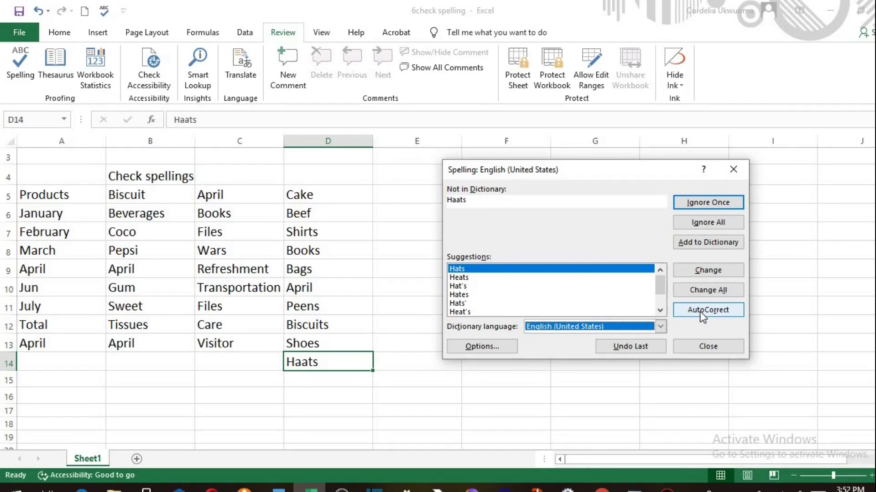
click(699, 311)
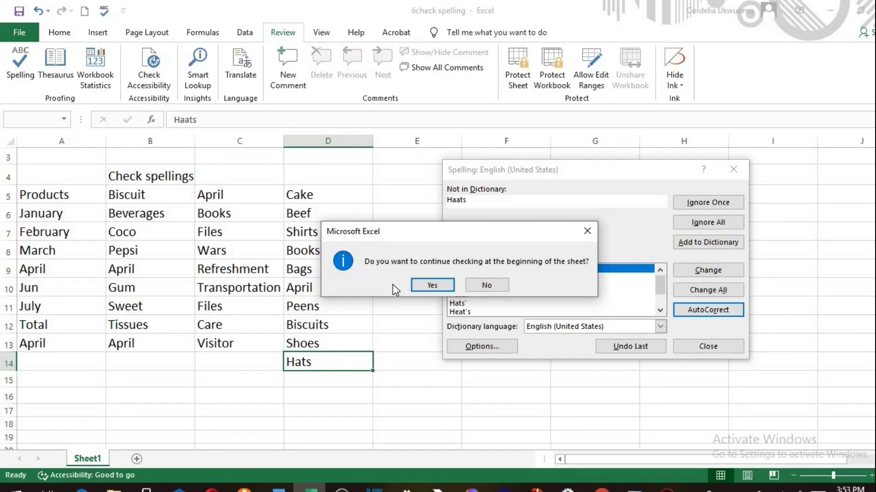
click(426, 286)
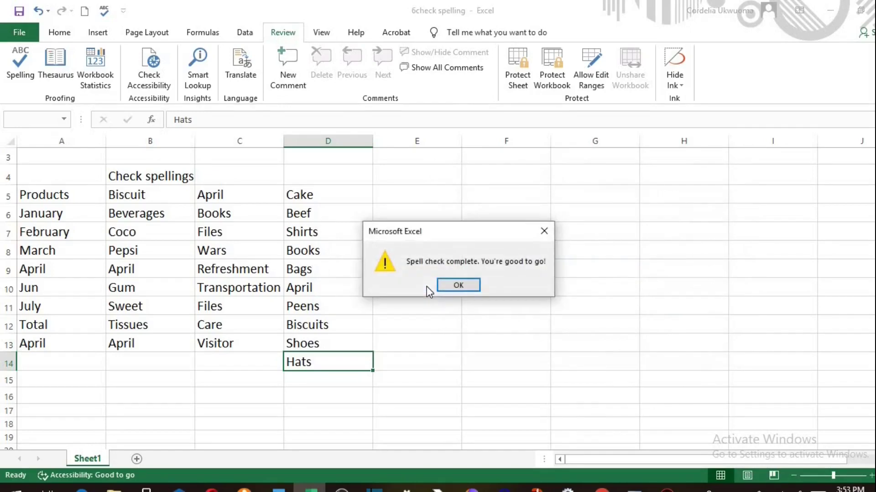
click(459, 288)
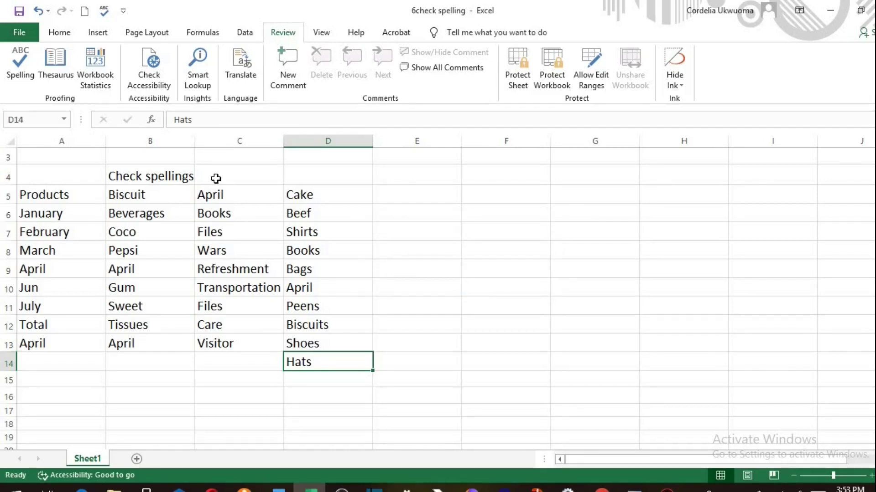
click(104, 12)
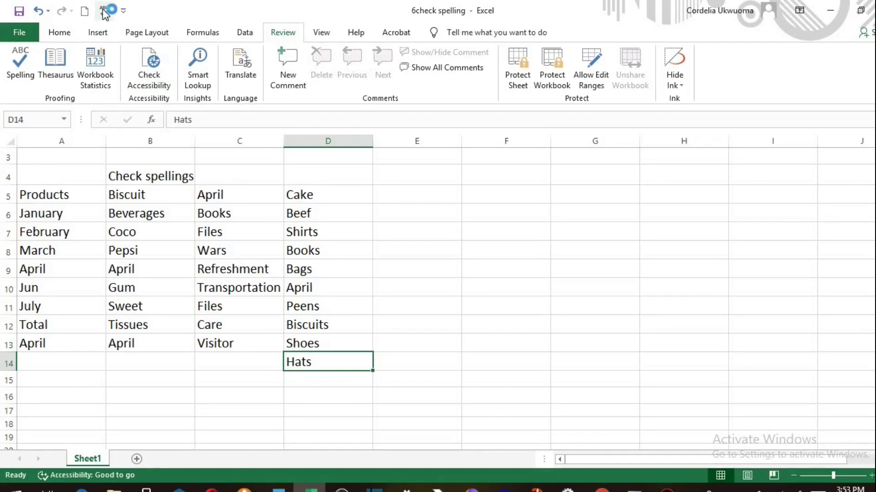
right_click(105, 12)
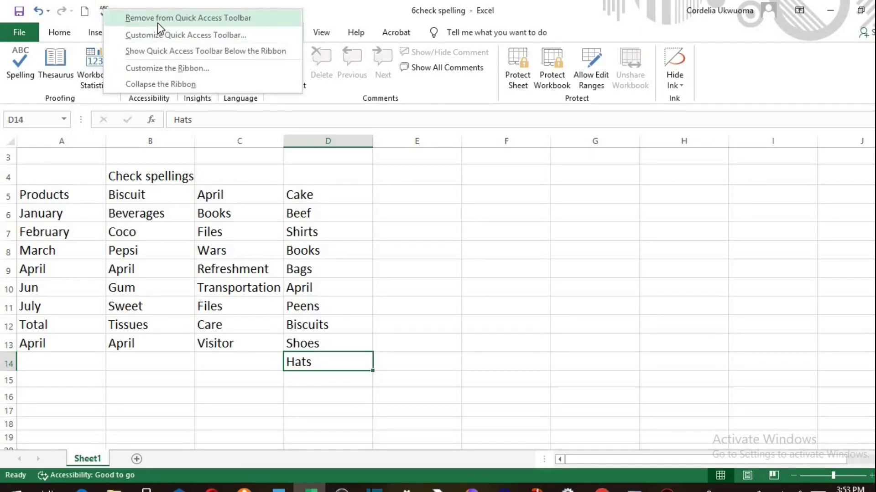
click(157, 19)
click(104, 12)
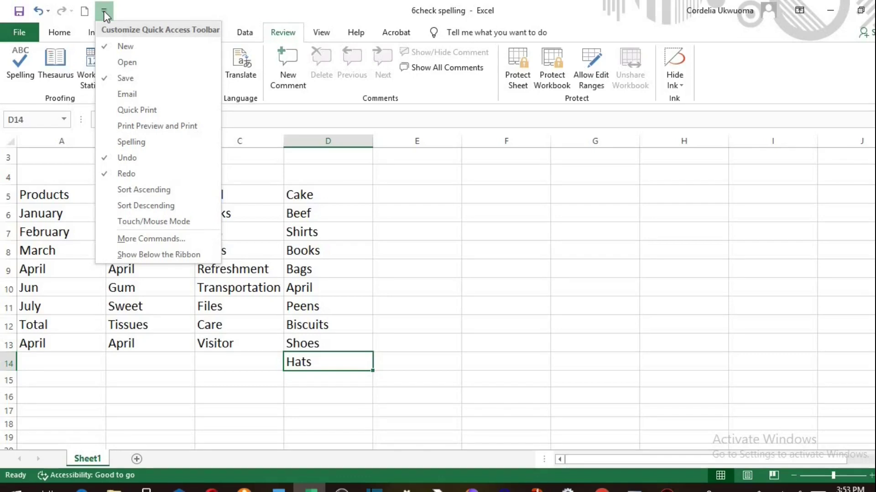
click(133, 143)
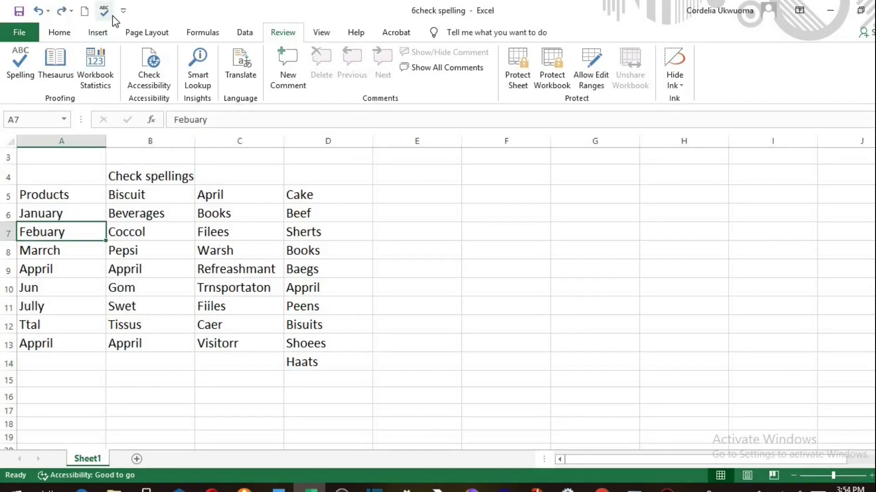
- Spell-check and Change All Febuary, Coccol, Filees, Sherts, Marrch, Warsh, Appril, Refreashmant and Baegs
click(104, 12)
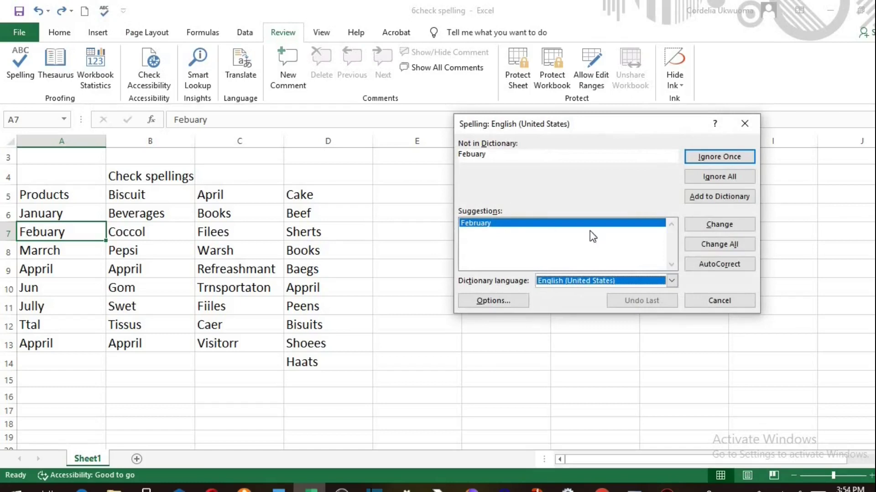
click(723, 245)
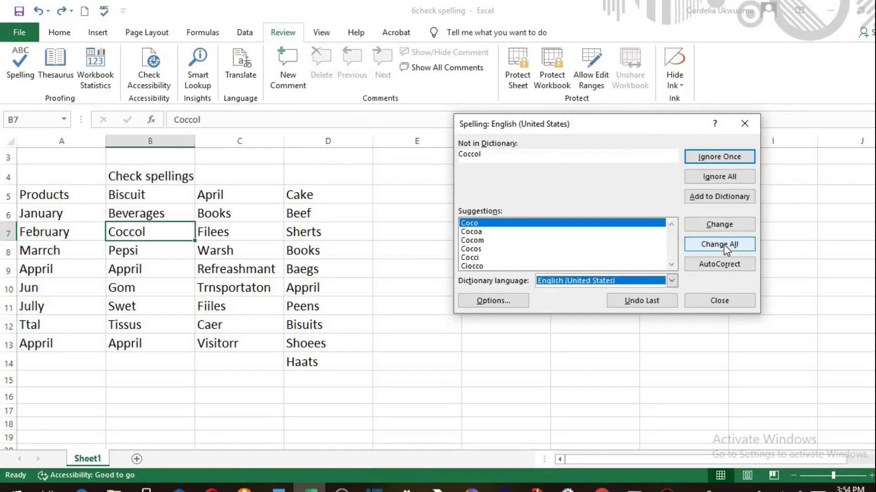
click(724, 244)
click(724, 245)
click(724, 245)
click(724, 245)
click(723, 245)
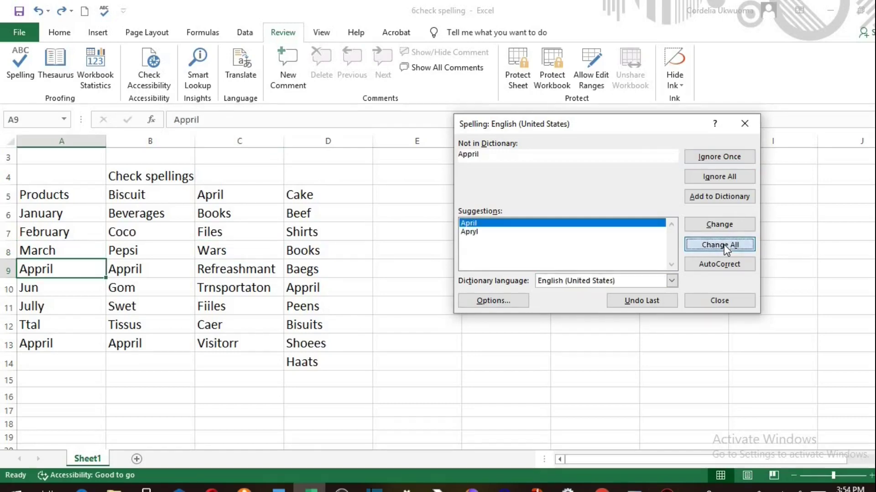
click(724, 245)
click(723, 244)
click(723, 245)
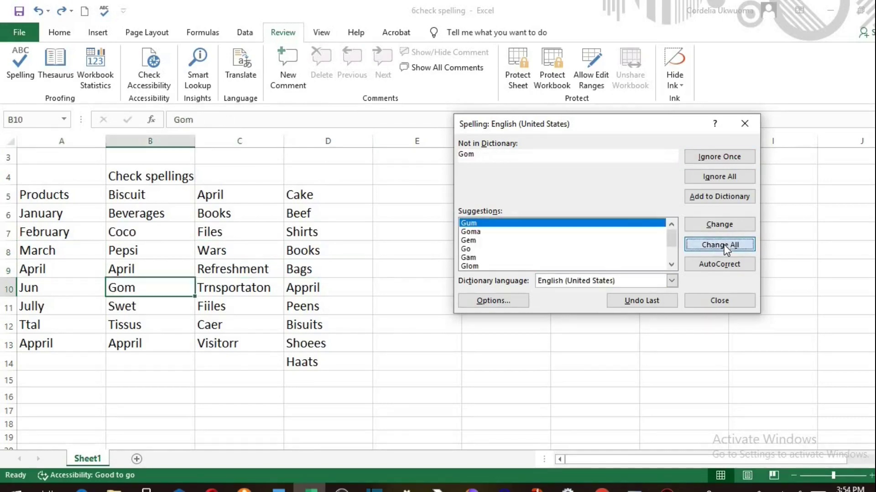
- Change All Gom, Trnsportaton, Jully, Swet, Fiiles, Ttal, Tissus, Caer, Bisuits and Visitorr
click(723, 244)
click(724, 244)
click(724, 245)
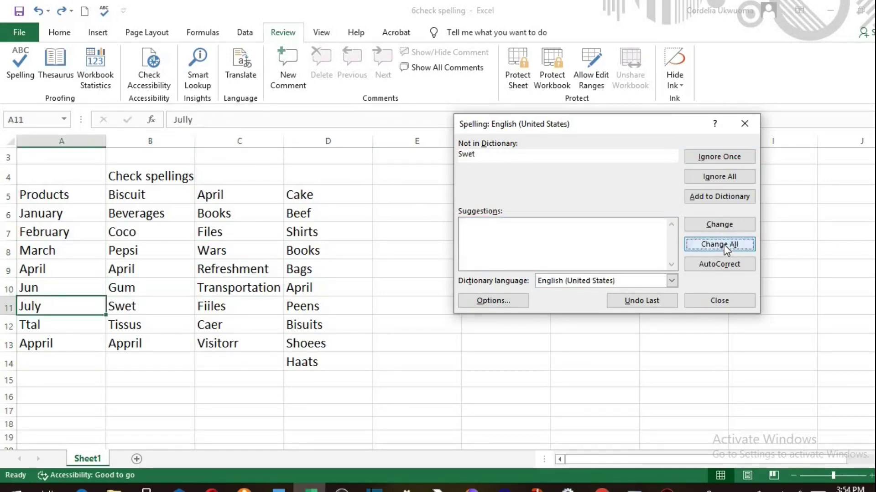
click(723, 244)
click(723, 245)
click(724, 245)
click(724, 245)
click(723, 244)
click(724, 245)
click(724, 245)
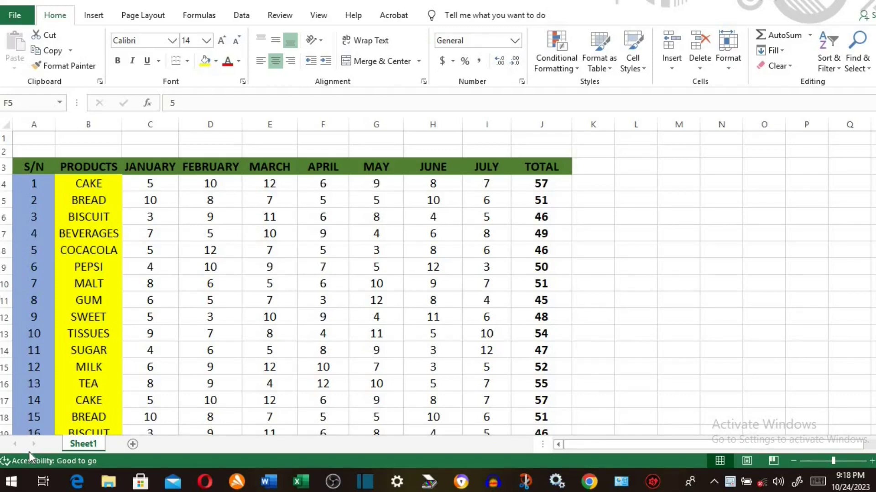
- Switch the products sales sheet to Page Layout view and scroll up to page 1's footer
click(320, 23)
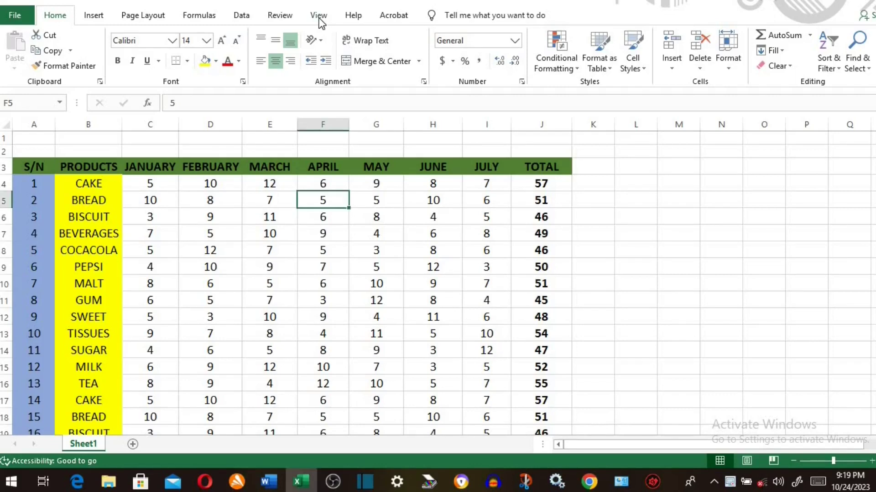
click(319, 17)
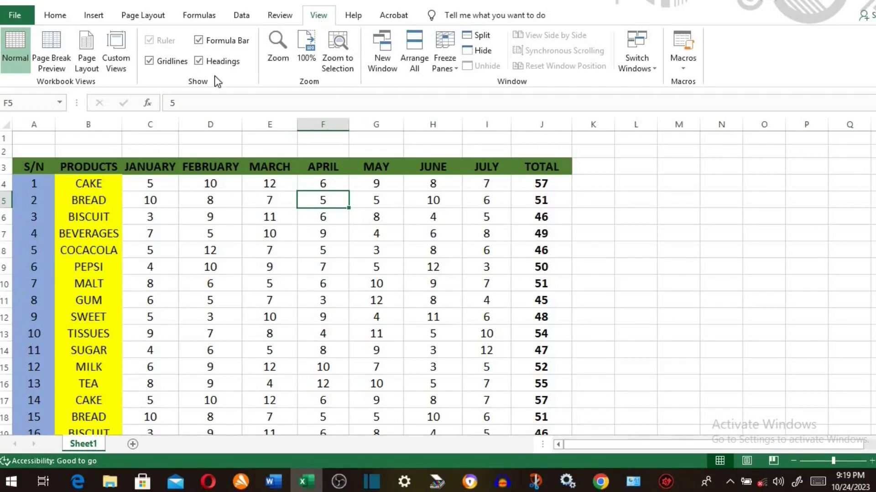
click(86, 43)
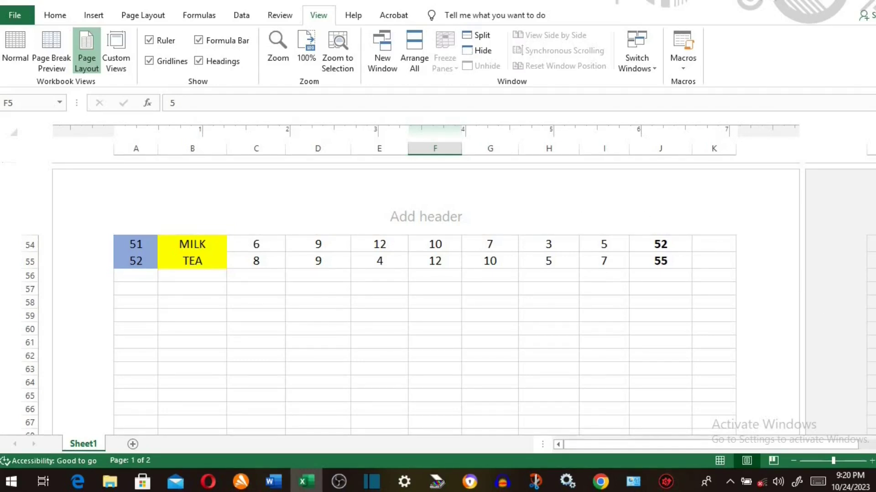
scroll(426, 292, up, 2)
scroll(462, 308, up, 1)
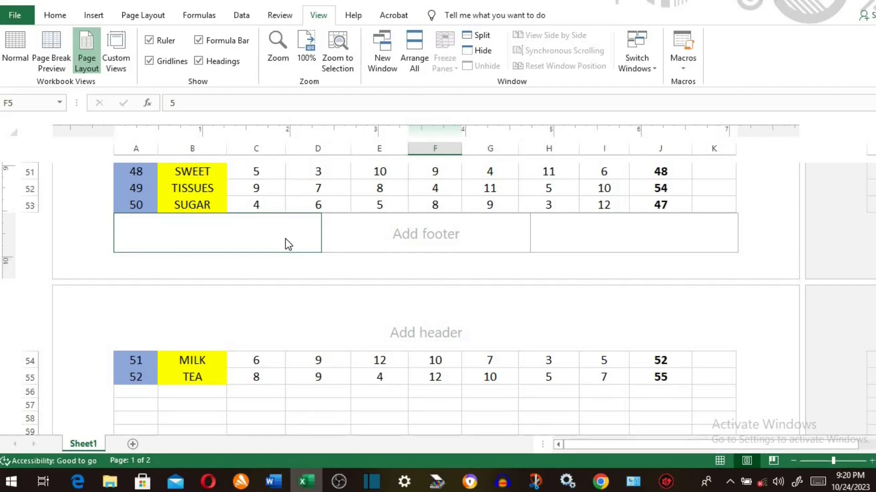
- Insert the page number into the centre footer and return to Normal view
click(287, 239)
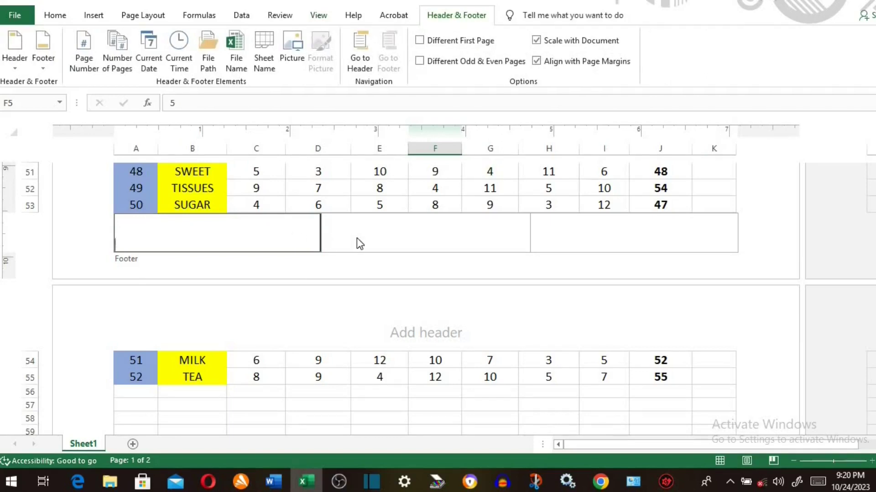
click(377, 237)
click(567, 233)
click(469, 237)
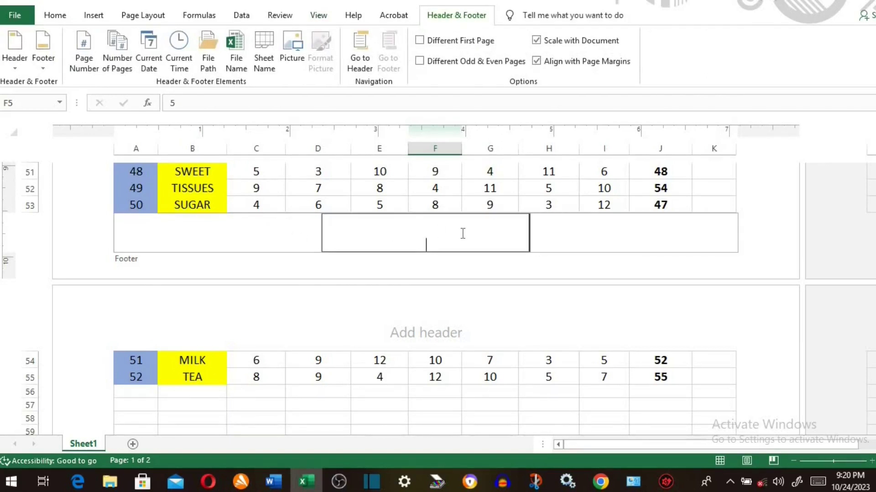
click(83, 63)
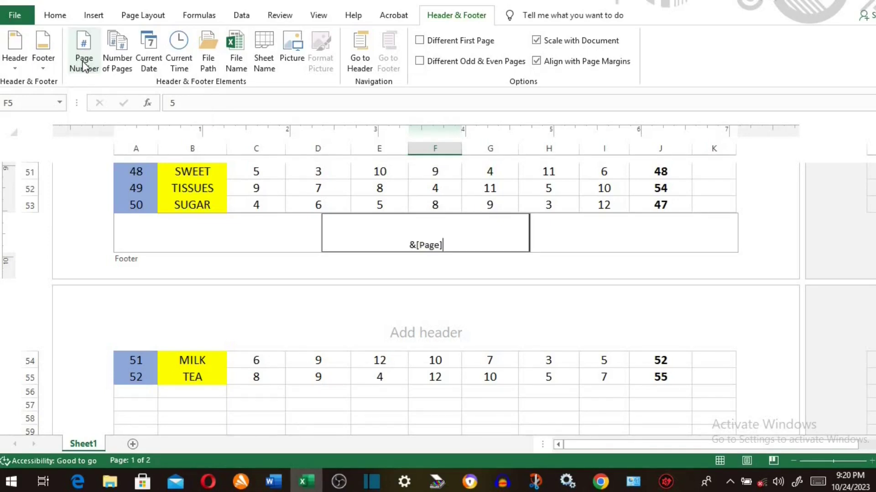
click(272, 241)
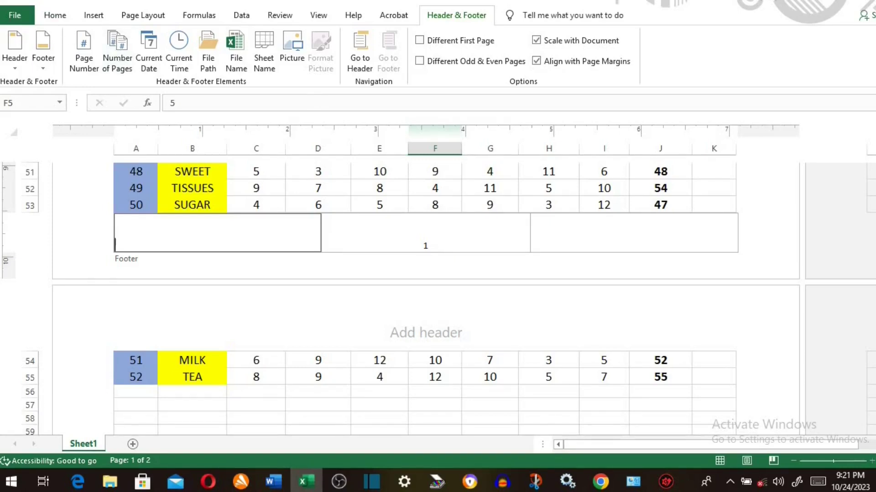
click(719, 461)
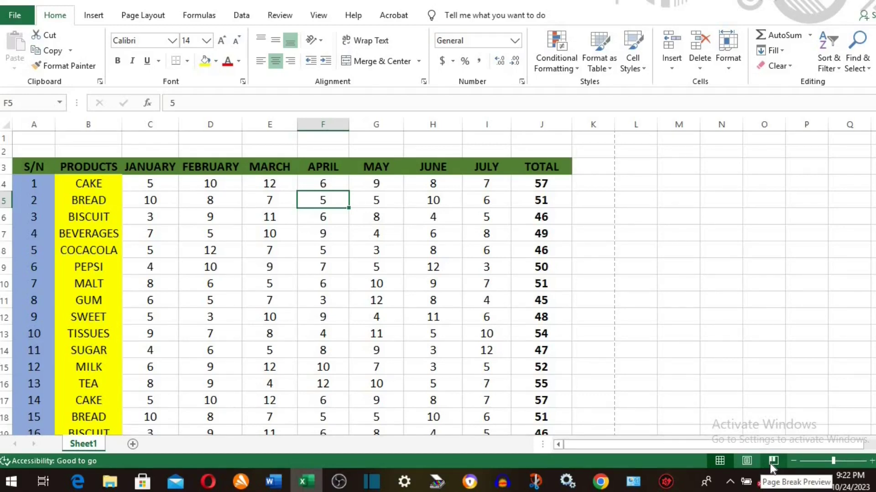
- Enter 'excel worksheet' in the right header, then go back to Normal view
click(746, 461)
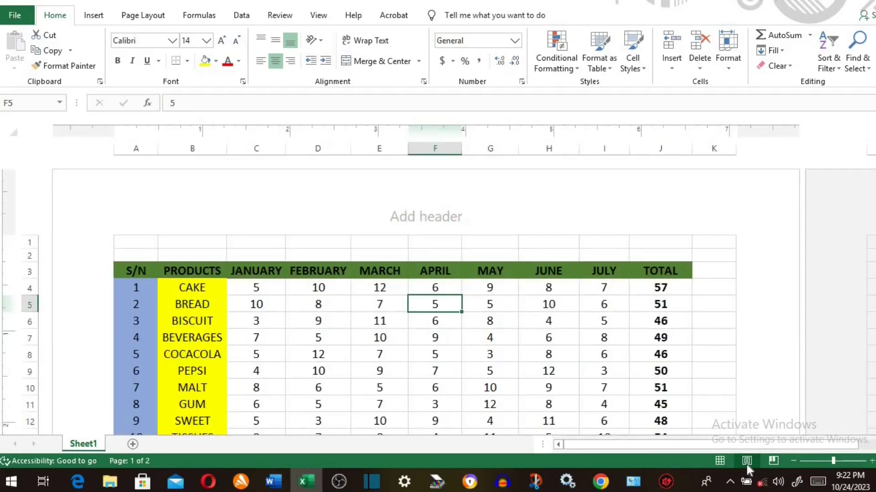
click(285, 218)
click(404, 217)
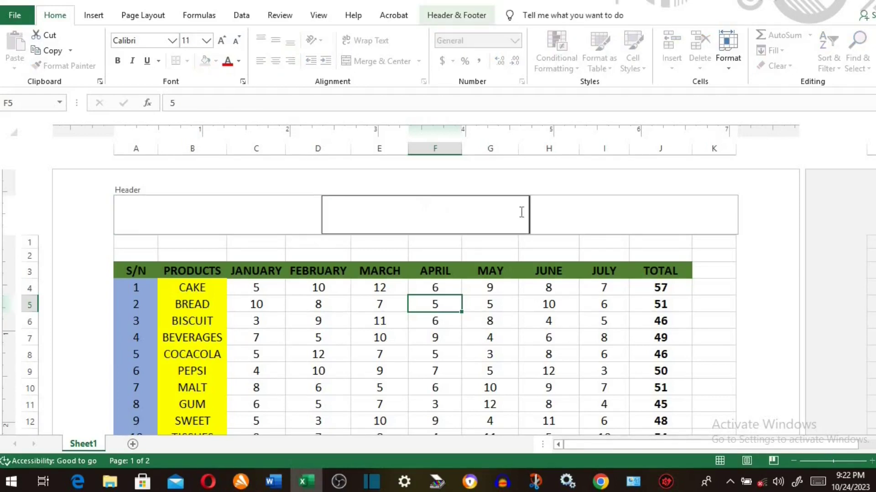
click(556, 224)
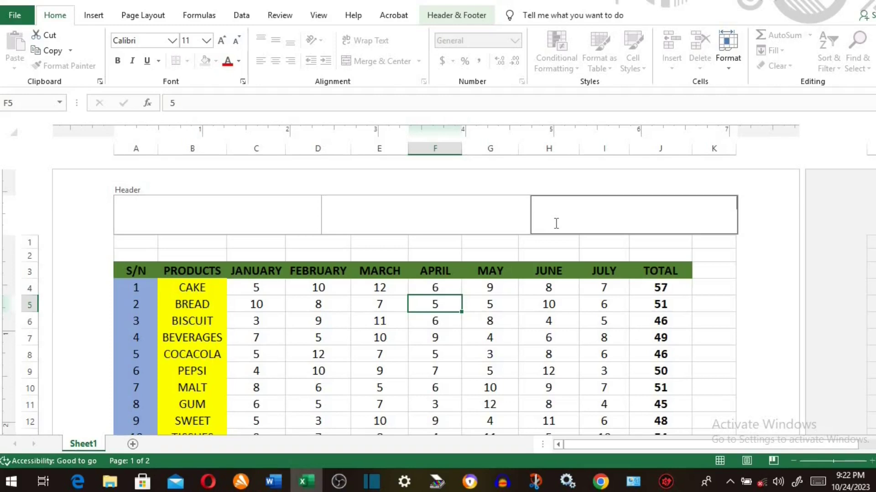
text(excel worksheet)
click(722, 461)
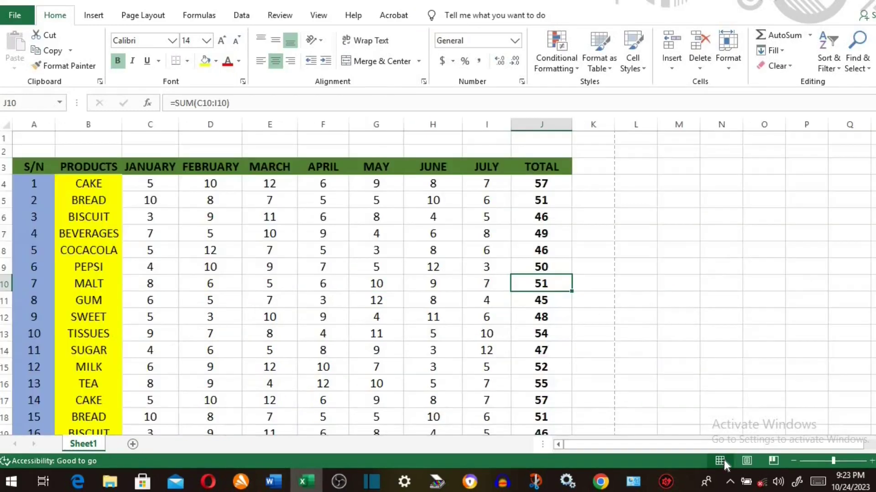
- Start a header and footer from Insert > Text > Header & Footer
click(94, 18)
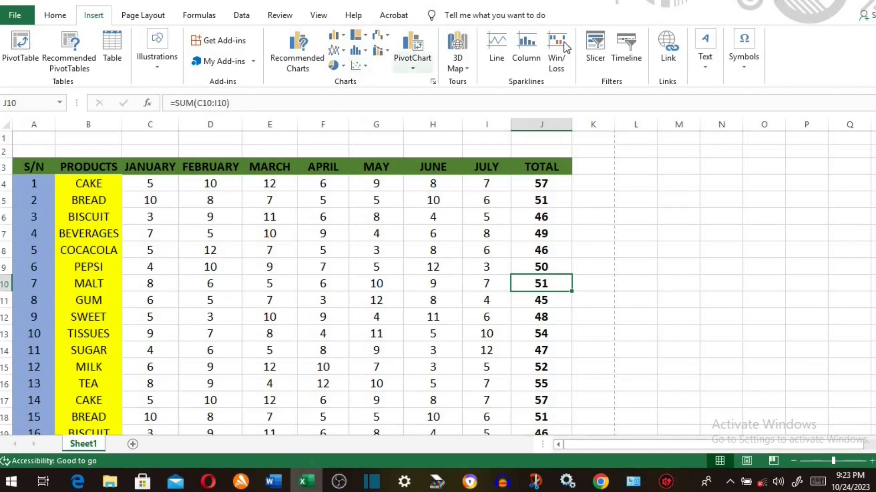
click(707, 69)
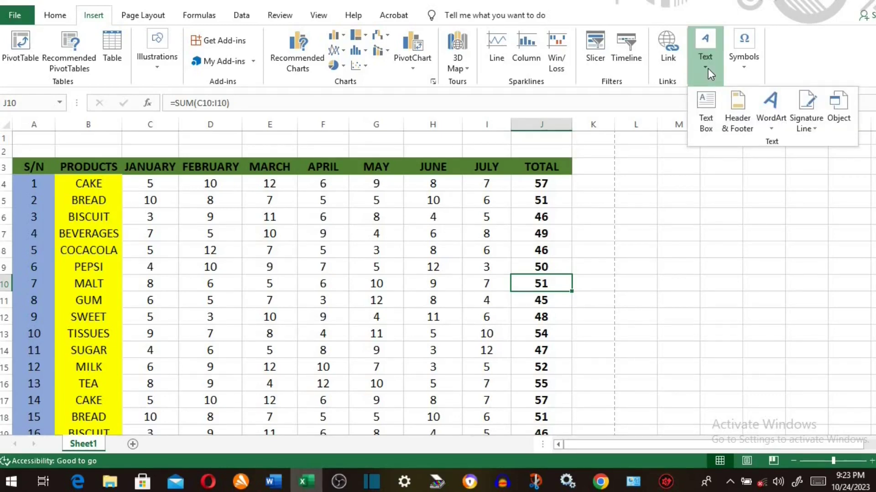
click(733, 108)
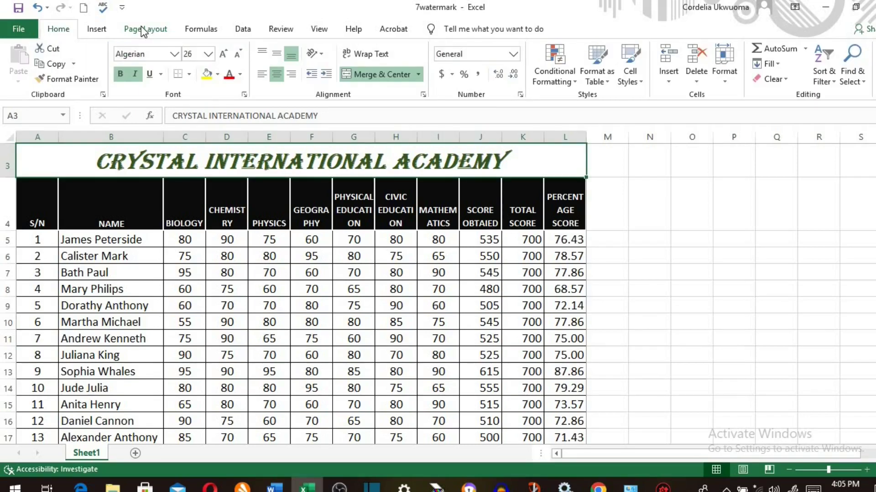
click(141, 29)
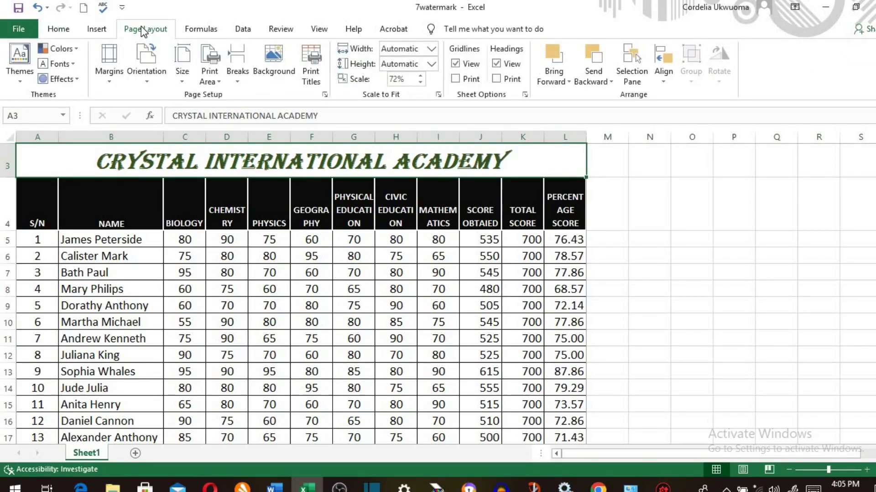
click(273, 60)
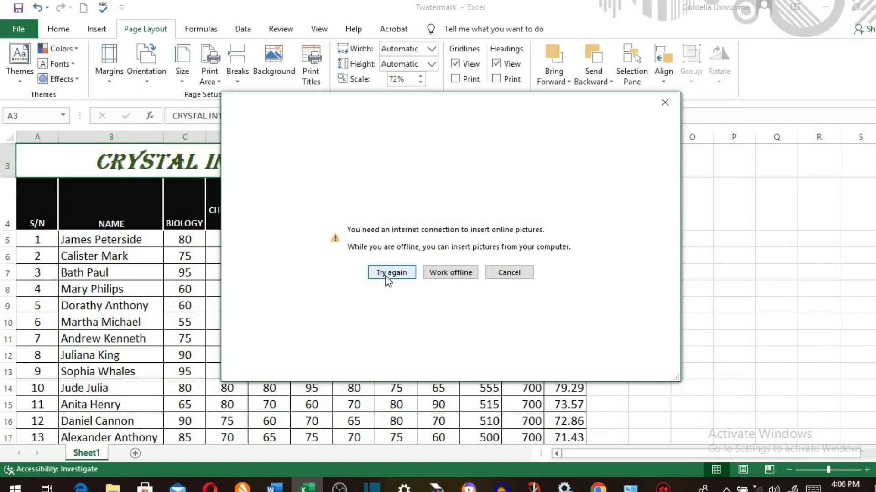
click(461, 280)
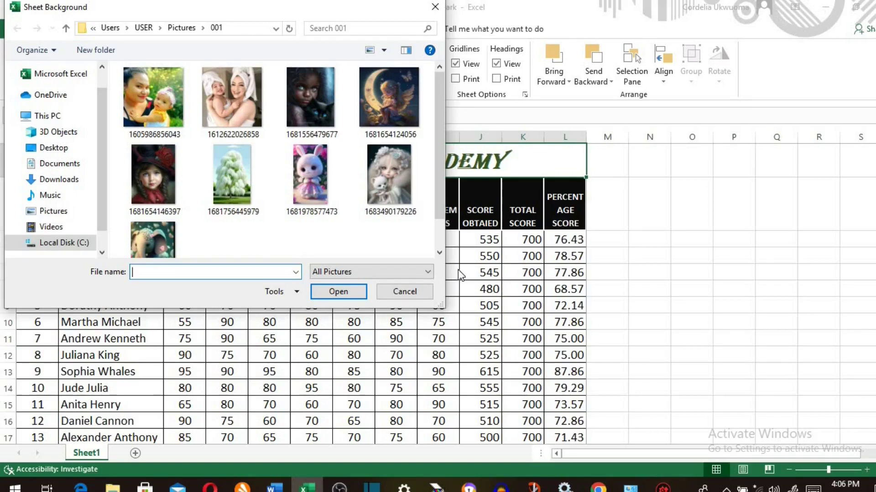
click(234, 107)
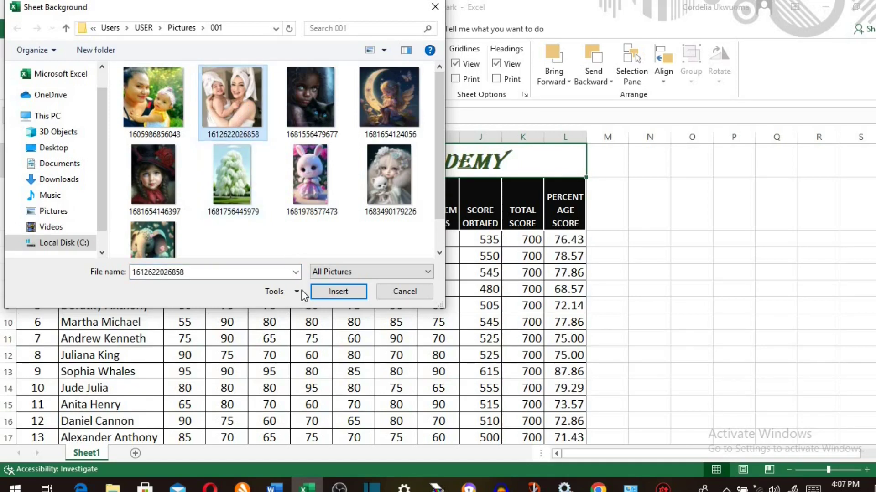
click(346, 292)
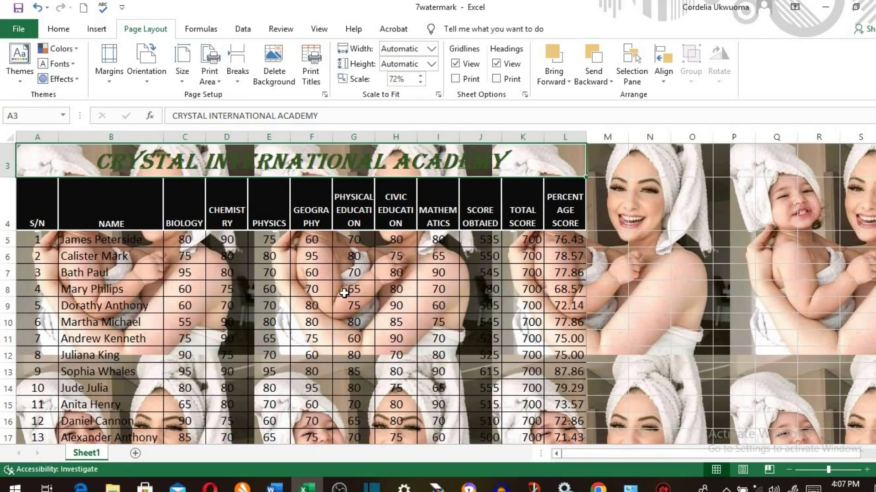
- Delete the photo background from the score sheet via Page Layout
scroll(346, 293, down, 4)
scroll(344, 293, down, 3)
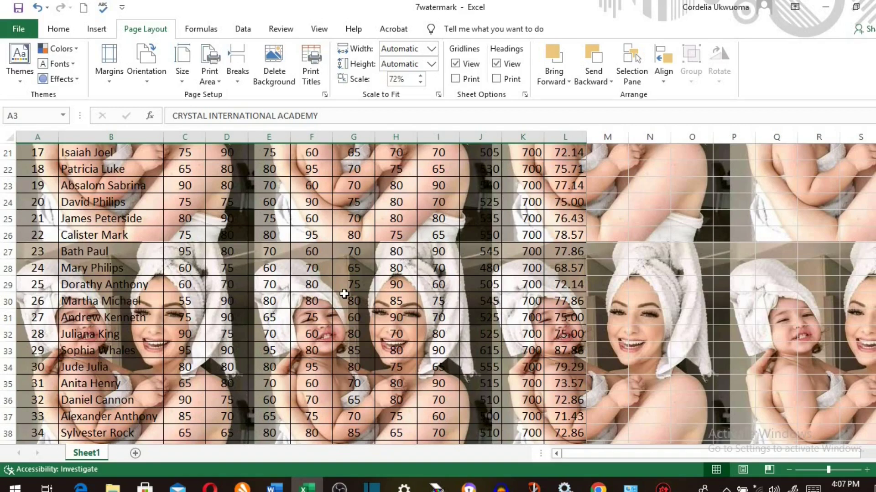
scroll(92, 69, up, 2)
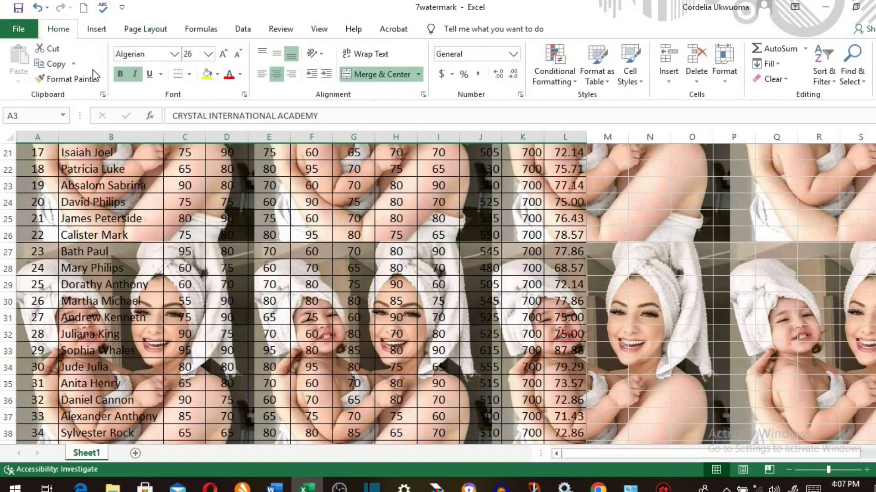
click(241, 73)
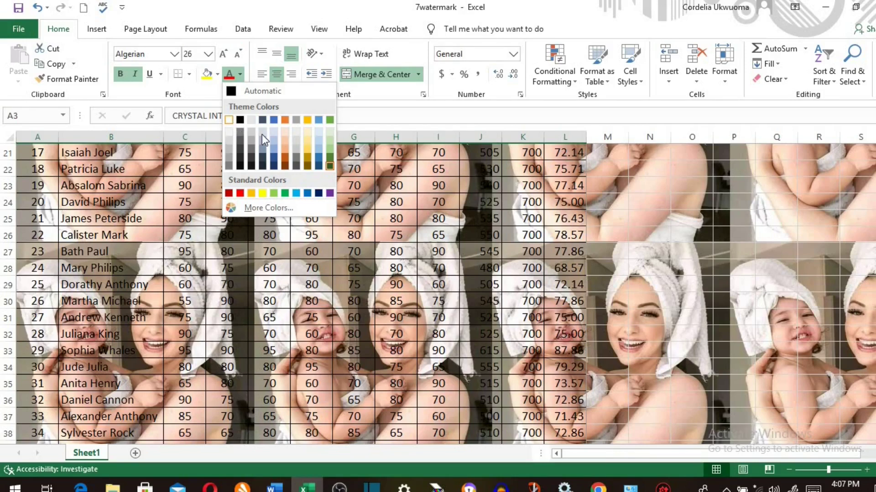
click(145, 29)
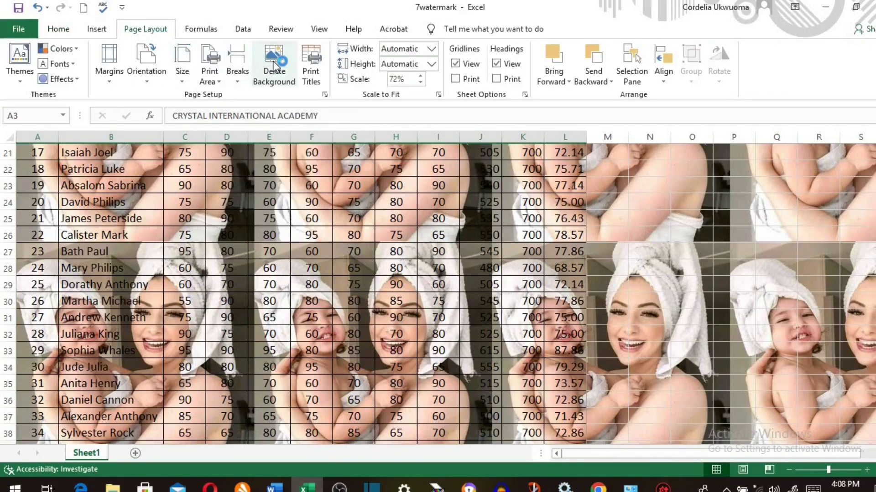
click(274, 64)
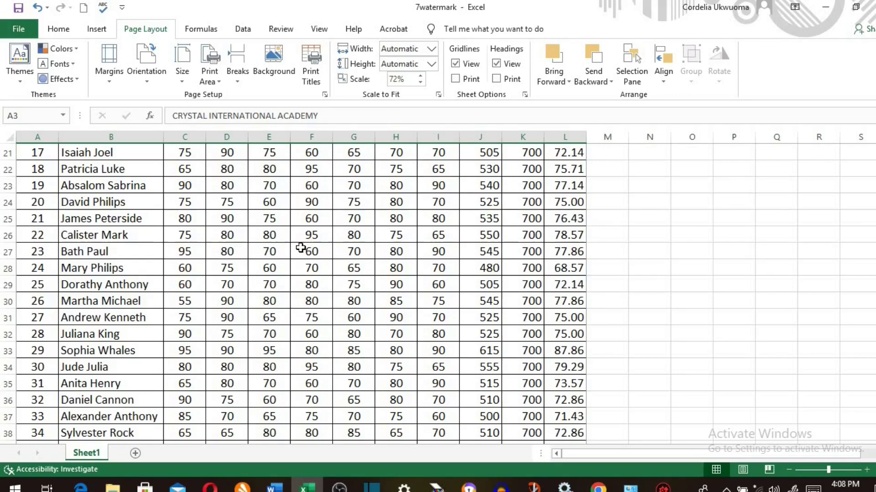
- Draw an oval shape over columns D–F near rows 28–35
click(106, 29)
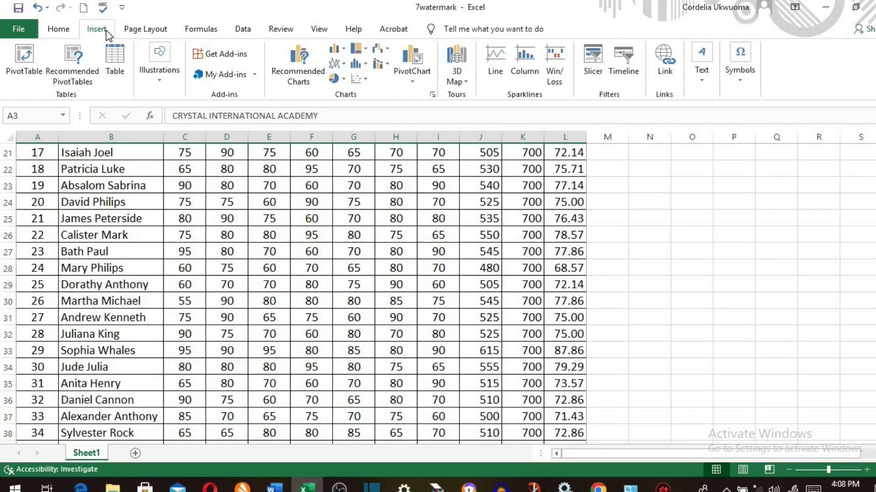
click(159, 80)
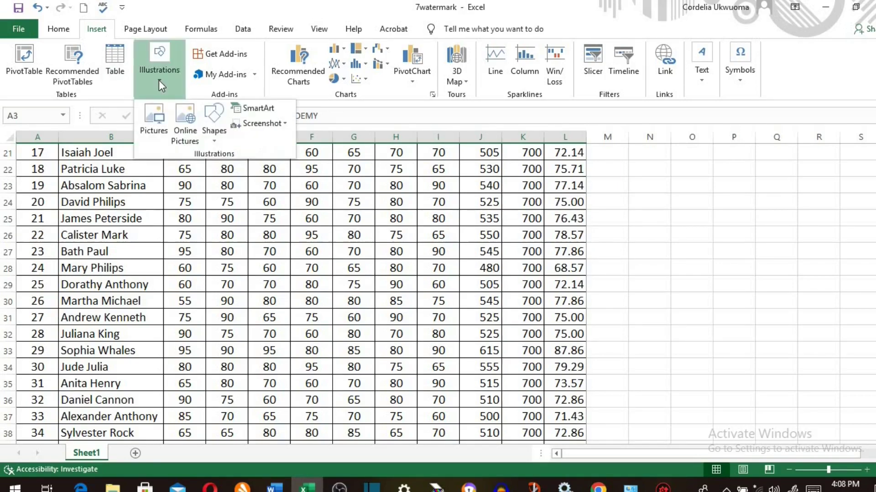
click(214, 136)
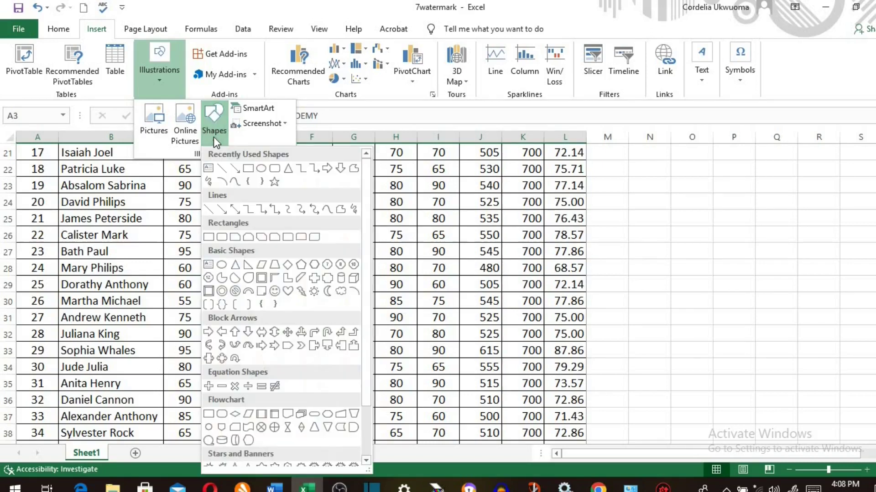
click(261, 168)
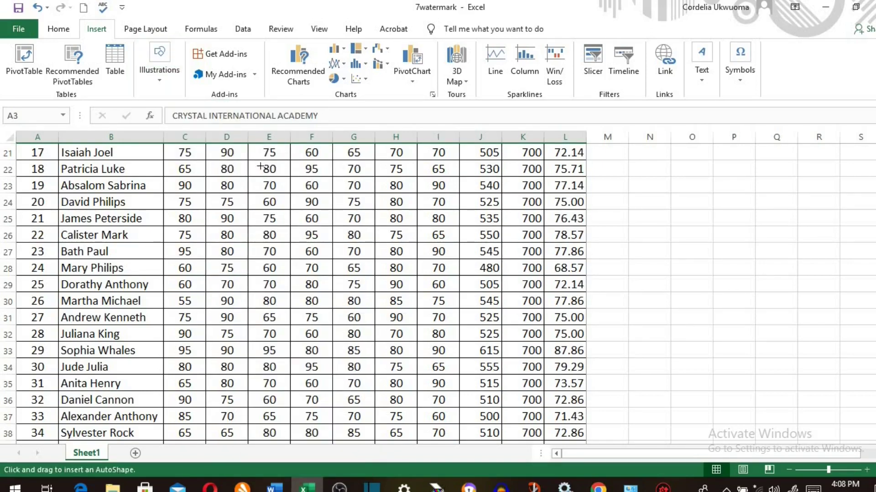
drag(205, 267, 344, 399)
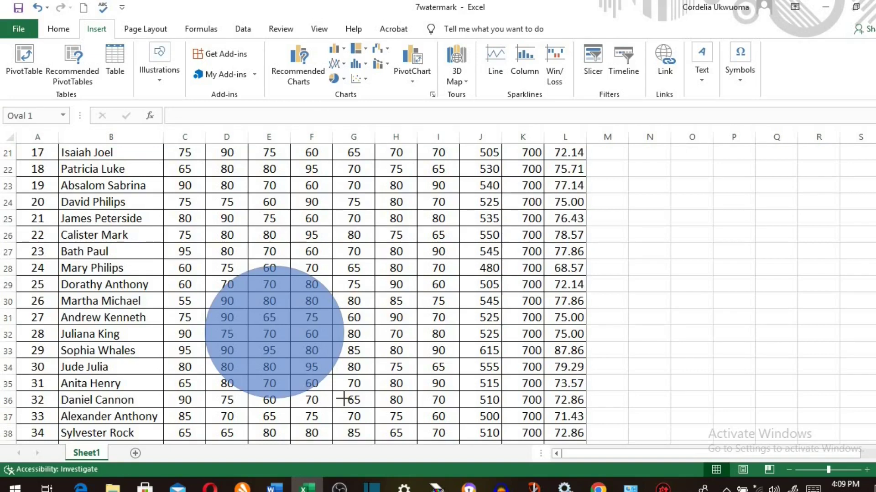
right_click(280, 331)
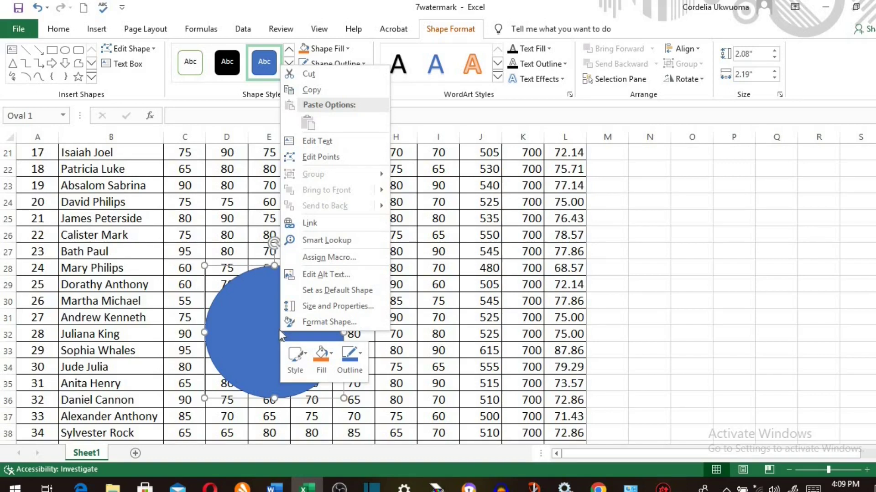
click(315, 321)
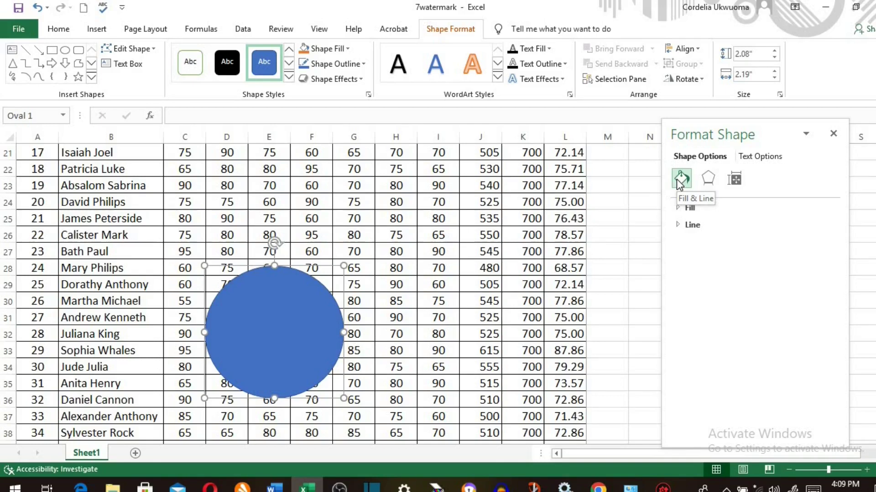
click(689, 207)
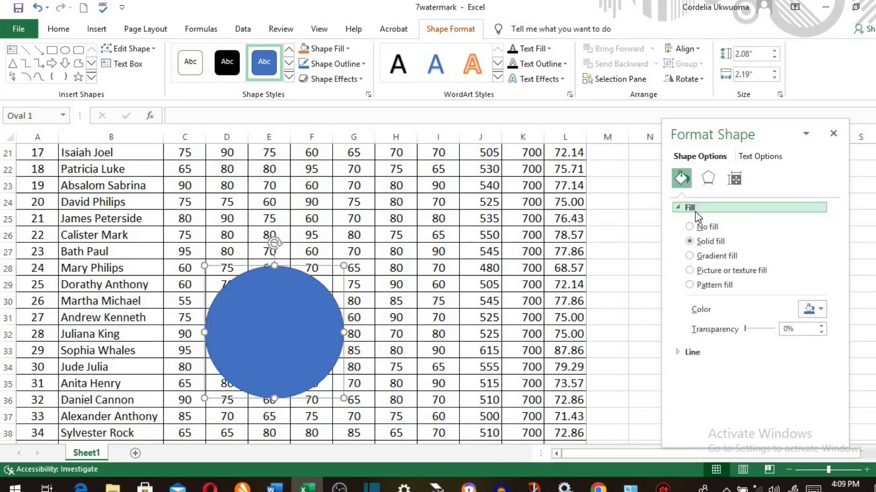
click(705, 274)
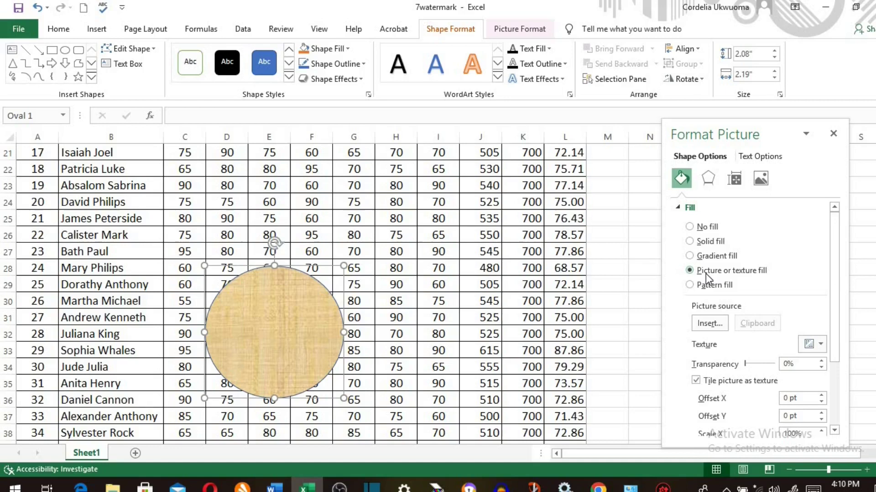
click(709, 323)
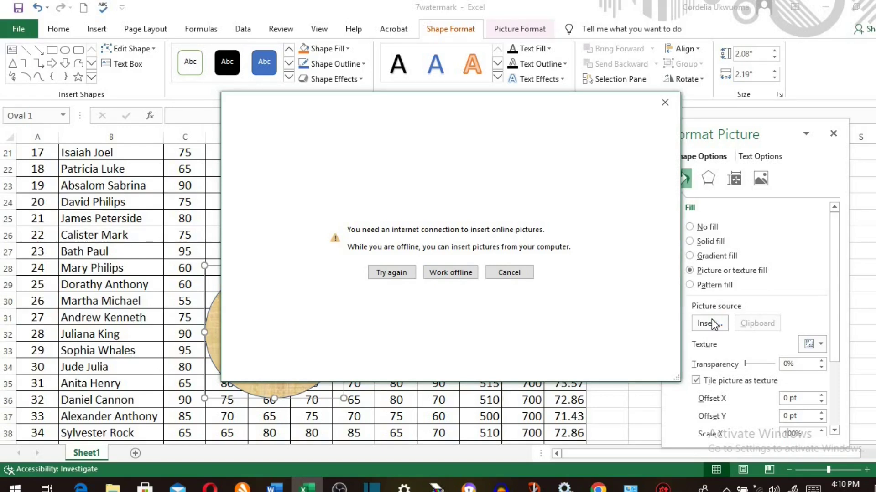
click(455, 272)
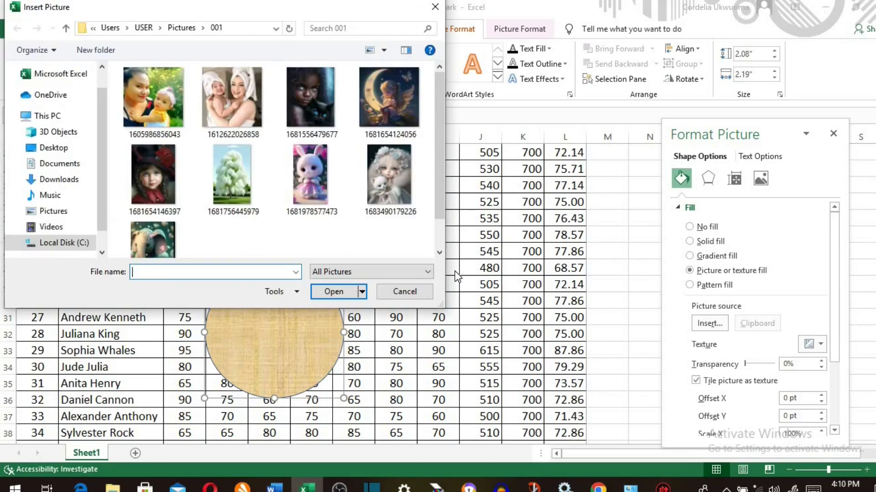
click(231, 105)
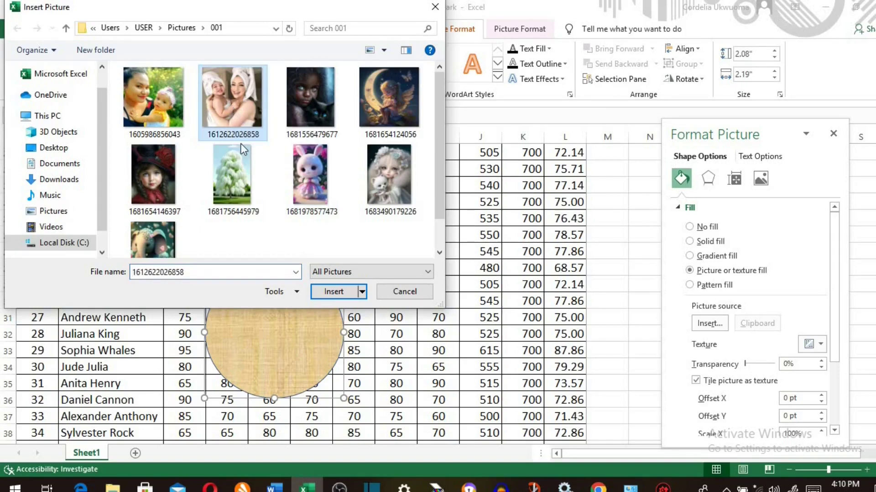
click(343, 291)
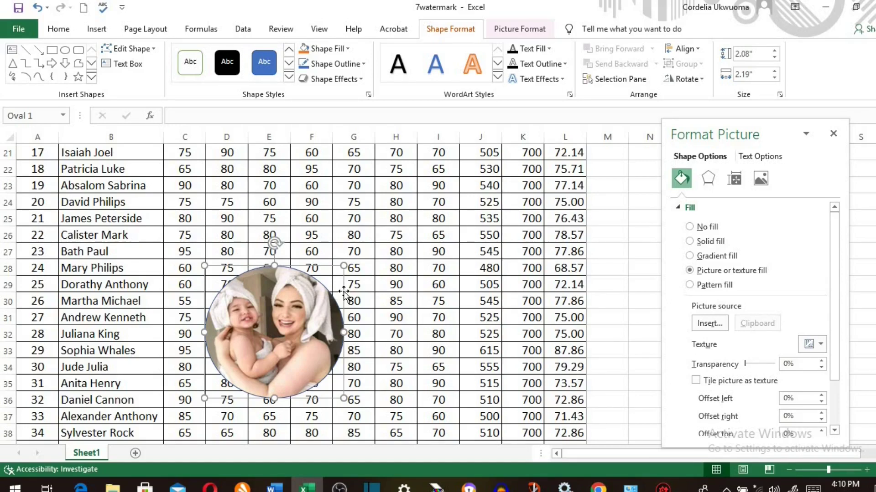
scroll(260, 184, down, 2)
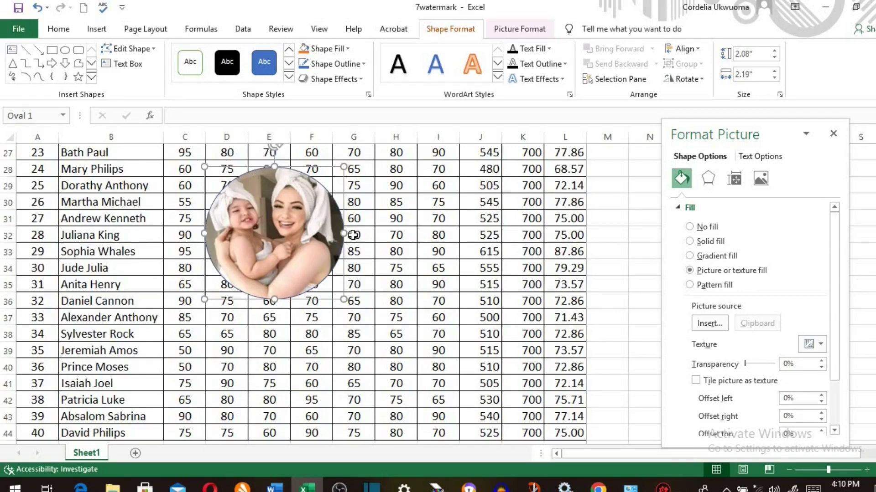
- Move the photo circle up the sheet toward rows 10–20
scroll(349, 233, up, 4)
scroll(349, 234, up, 1)
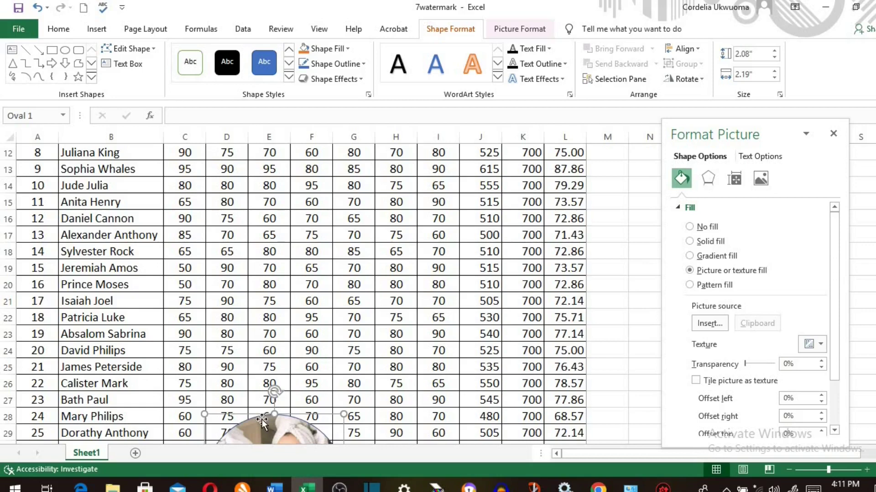
drag(263, 413, 278, 234)
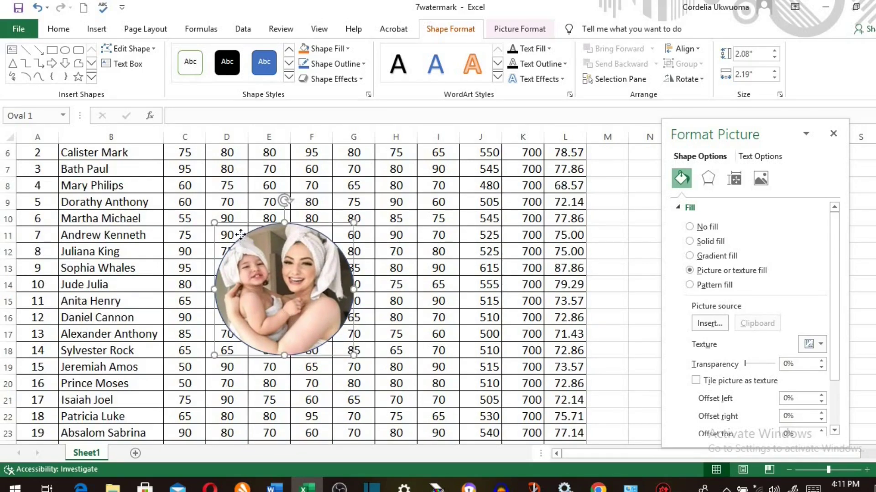
drag(240, 235, 240, 247)
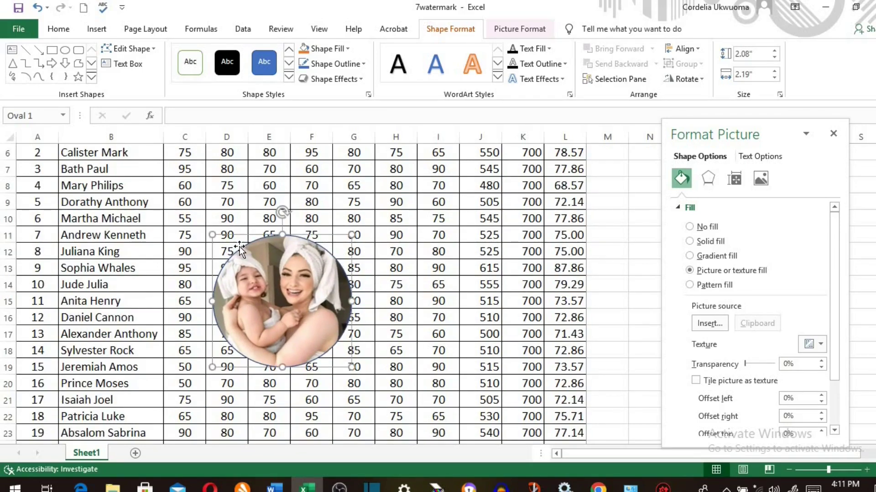
key(Escape)
click(242, 251)
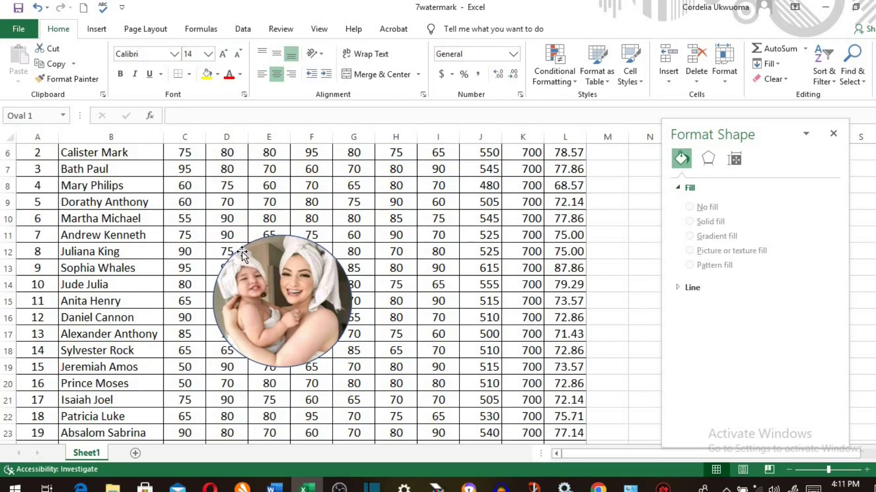
- Enlarge the photo circle and set its transparency to 74%
drag(211, 235, 198, 219)
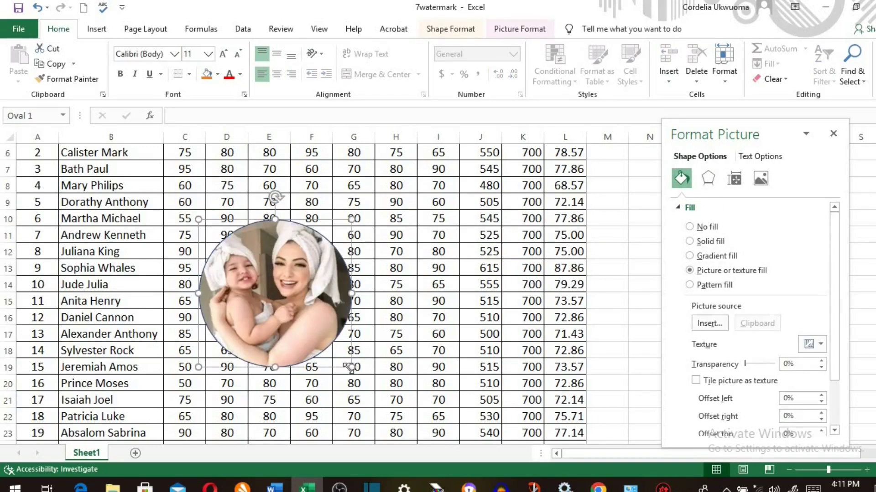
click(360, 378)
drag(360, 378, 367, 387)
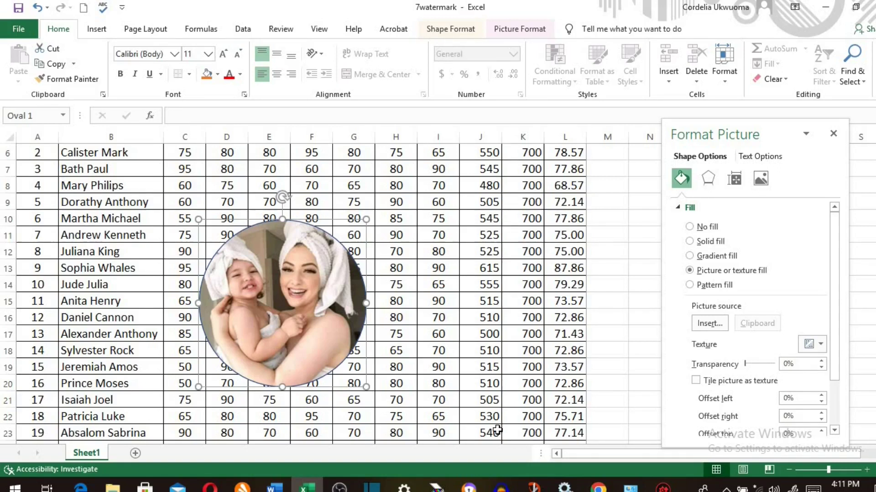
drag(745, 363, 765, 374)
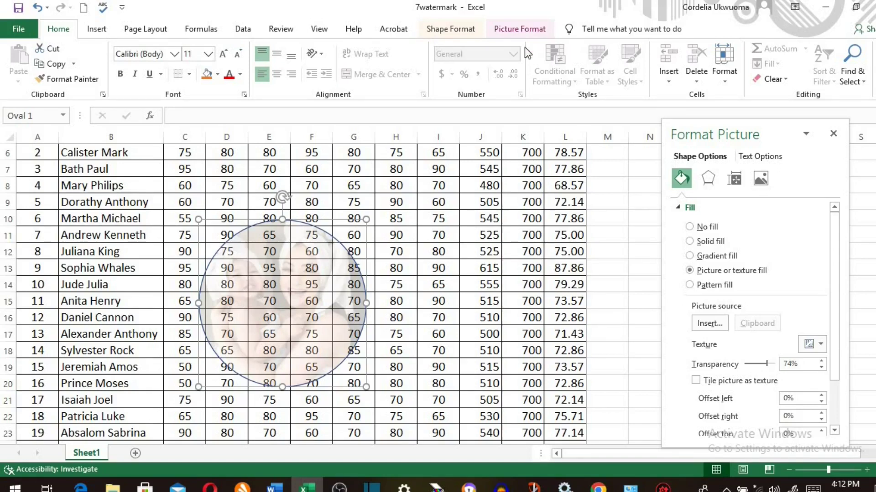
- Set the faded photo circle's shape outline to No Outline
click(522, 30)
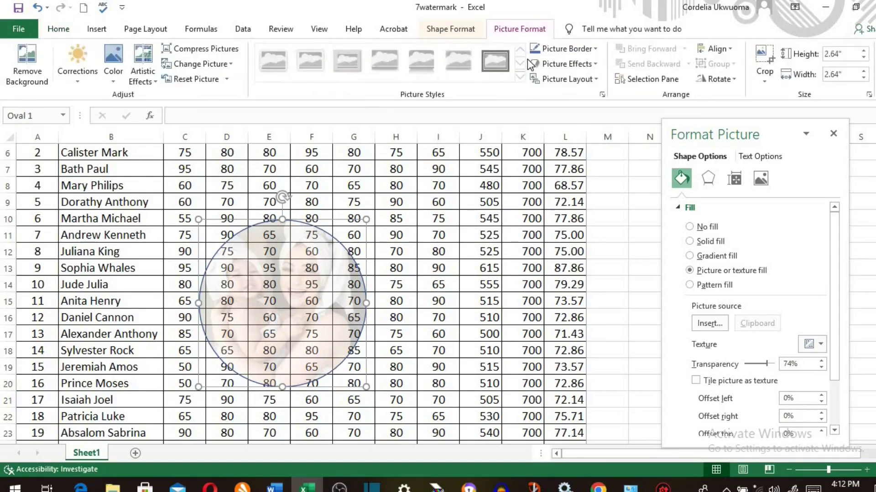
click(469, 36)
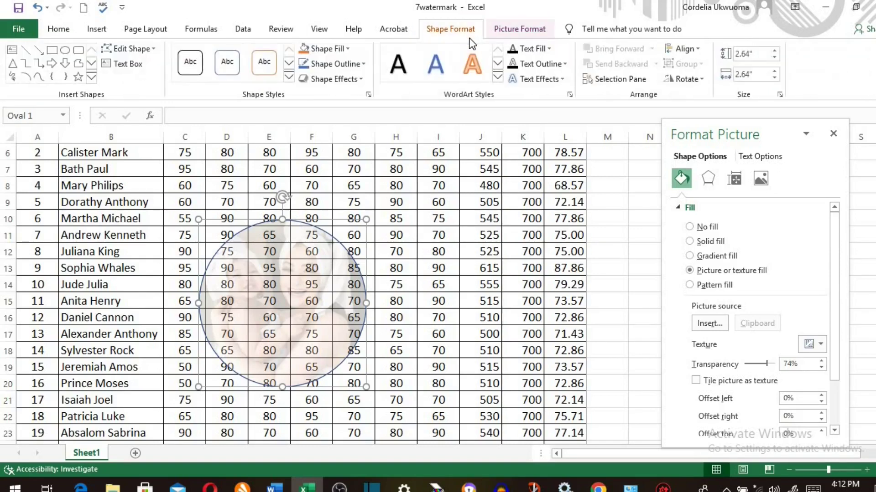
click(361, 63)
click(303, 194)
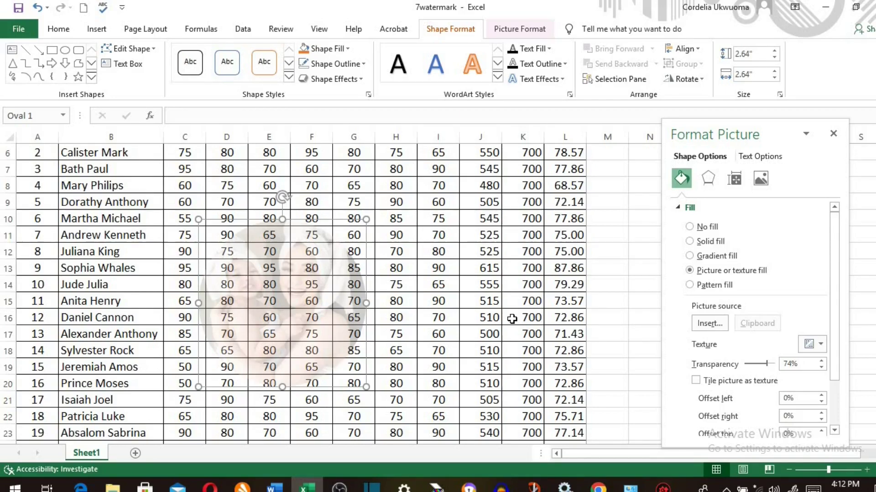
- Copy the photo circle and paste a duplicate at cell E27
right_click(278, 245)
click(315, 236)
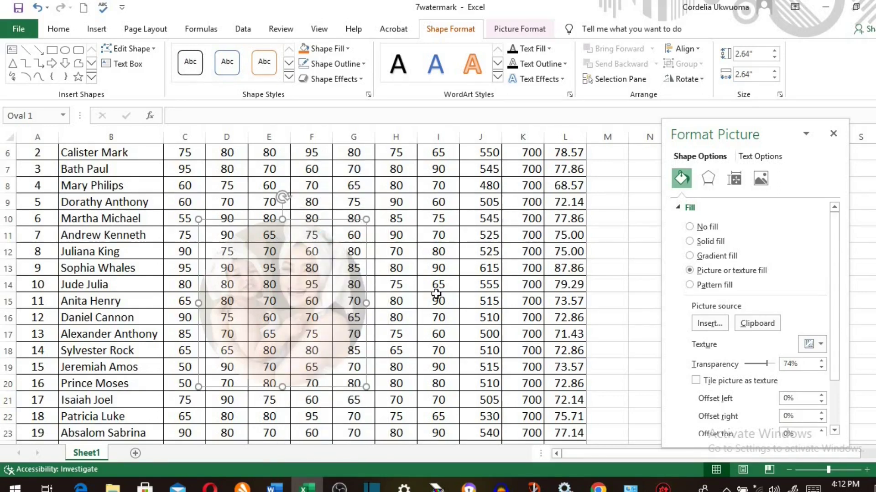
scroll(437, 293, down, 5)
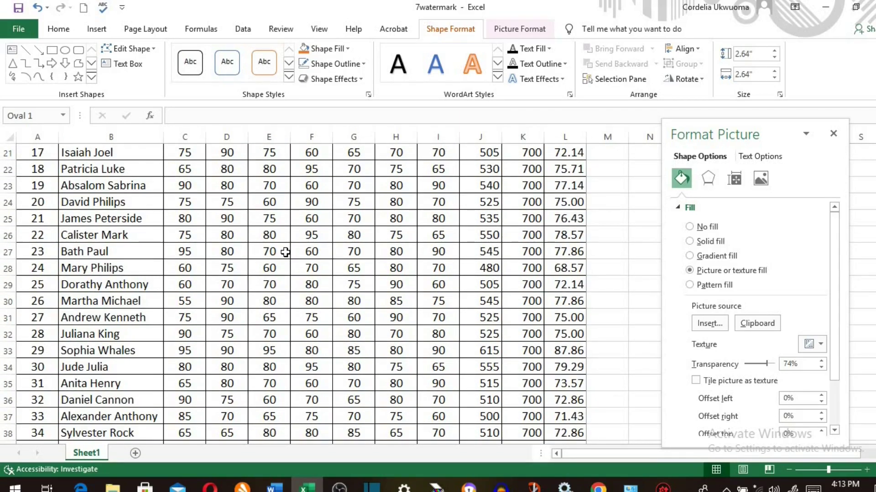
click(285, 253)
right_click(287, 258)
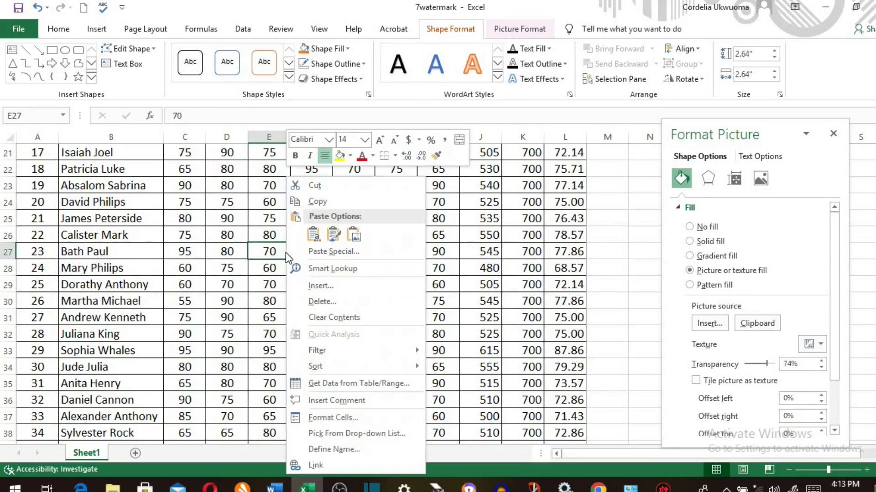
click(312, 235)
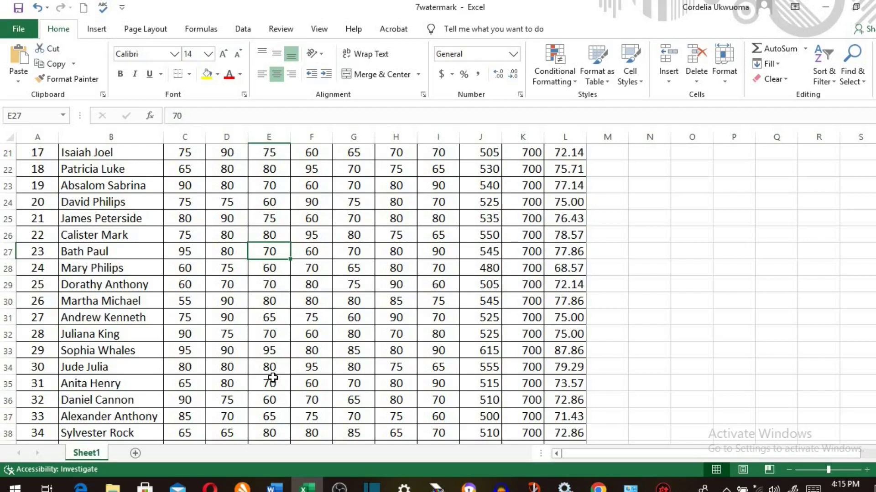
- Scroll back to the top and put the page header into edit mode
scroll(272, 377, up, 6)
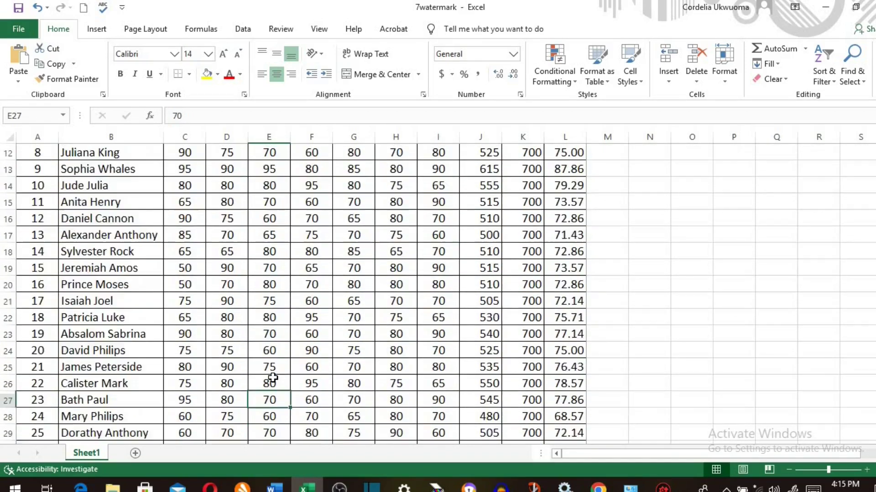
scroll(272, 378, up, 1)
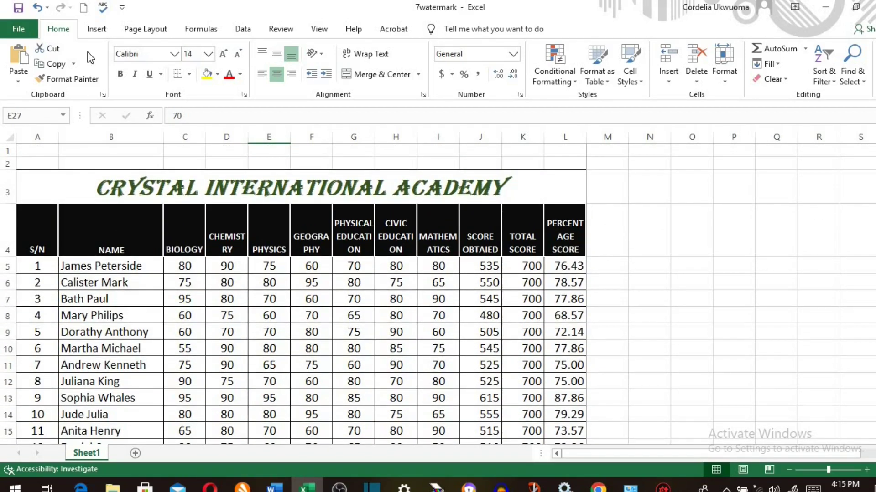
click(103, 28)
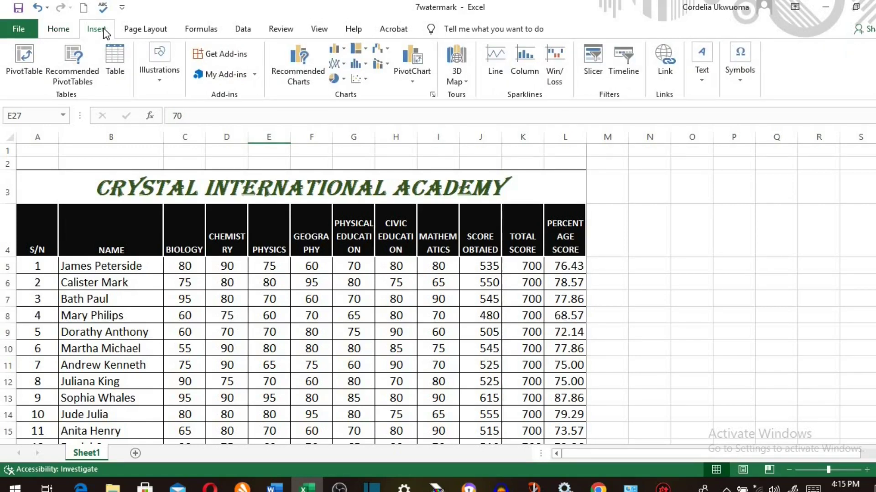
click(696, 83)
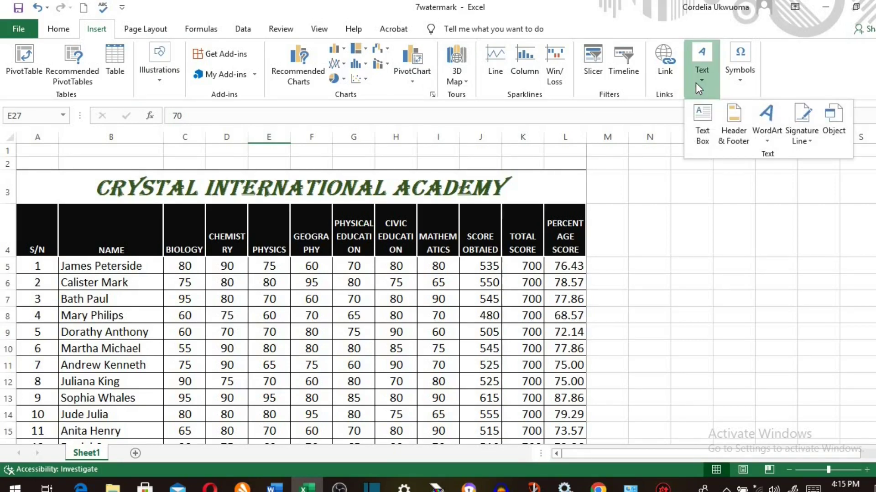
click(729, 125)
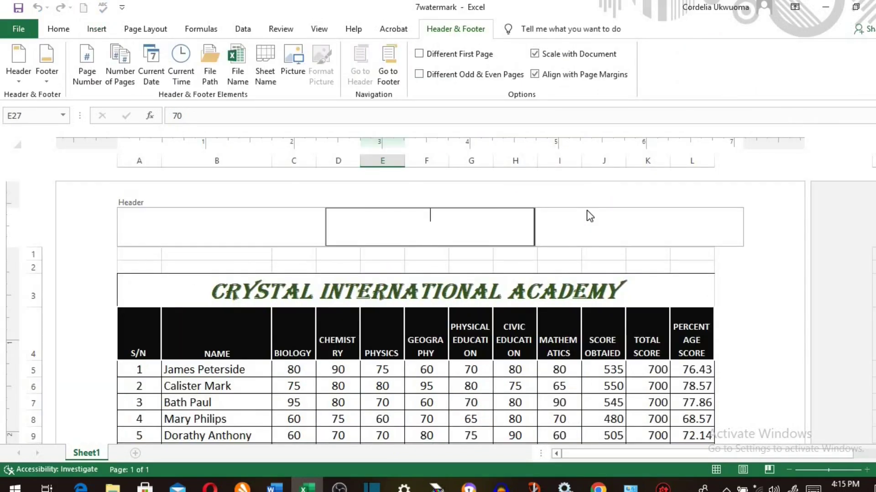
- Select the centre header section and begin inserting a picture there
click(265, 232)
click(414, 238)
click(623, 233)
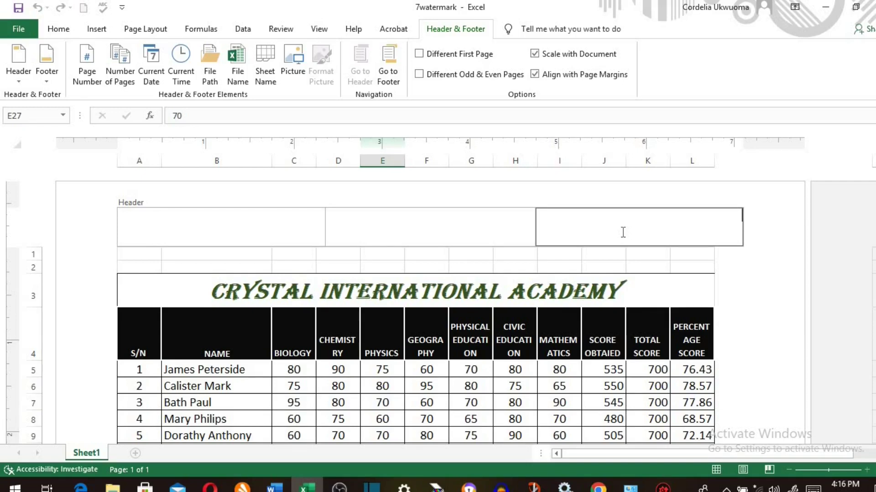
click(426, 229)
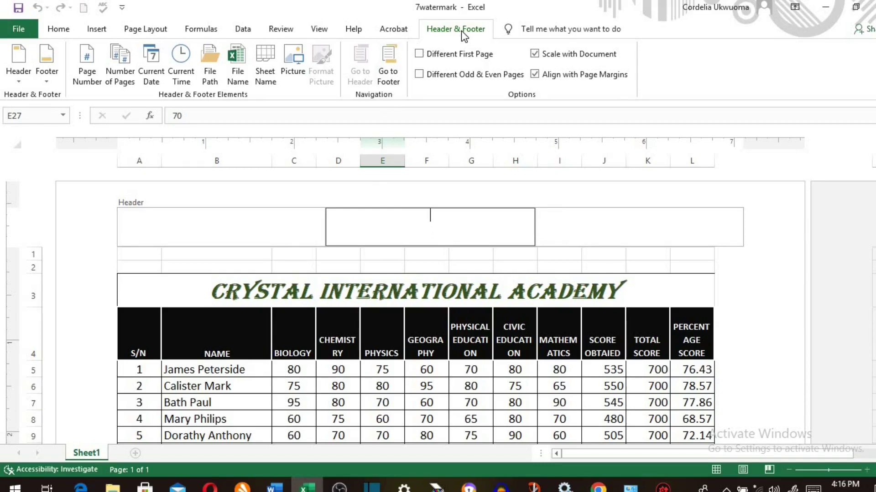
click(295, 56)
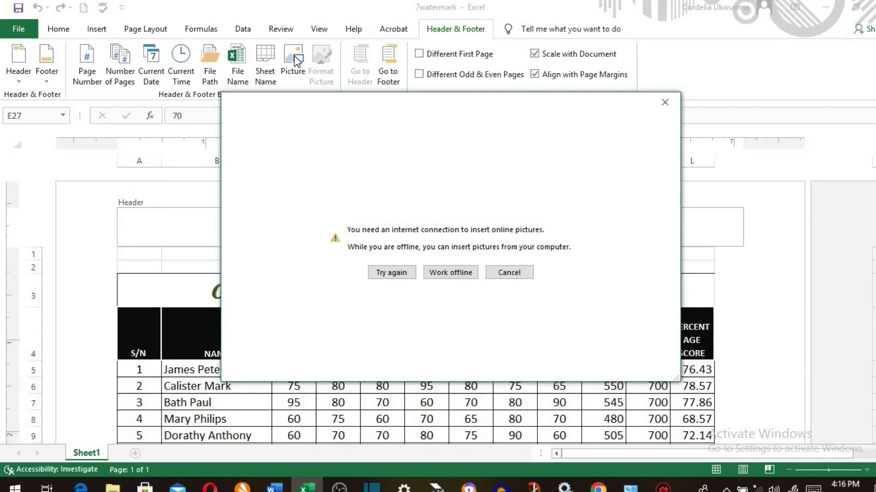
click(451, 273)
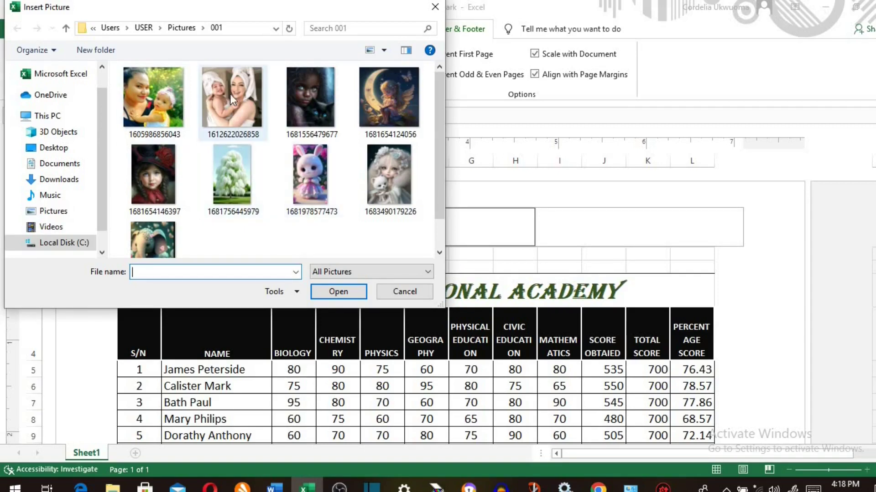
click(230, 94)
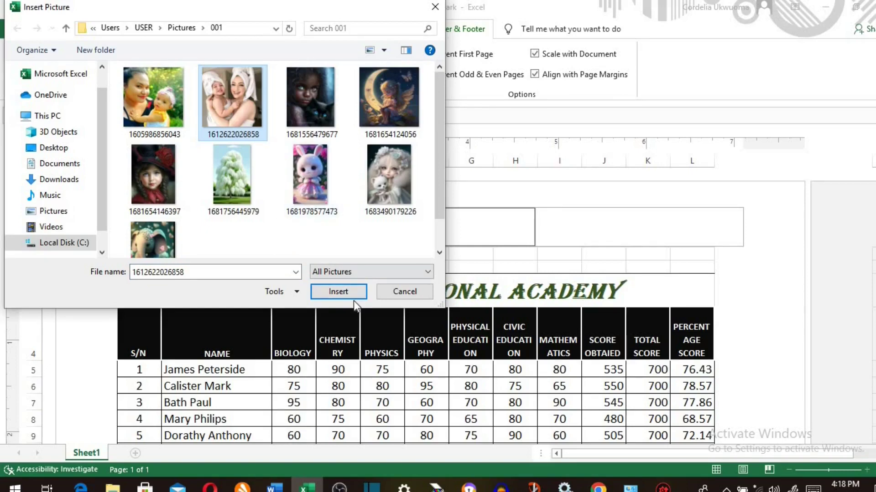
click(347, 290)
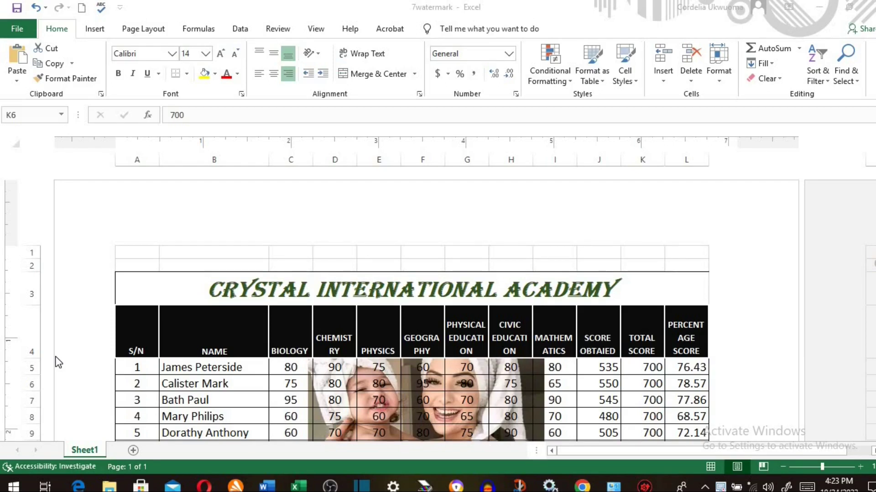
- Open Format Picture for the centre-header photo, currently 3.75" by 3.75" at 100%
click(385, 222)
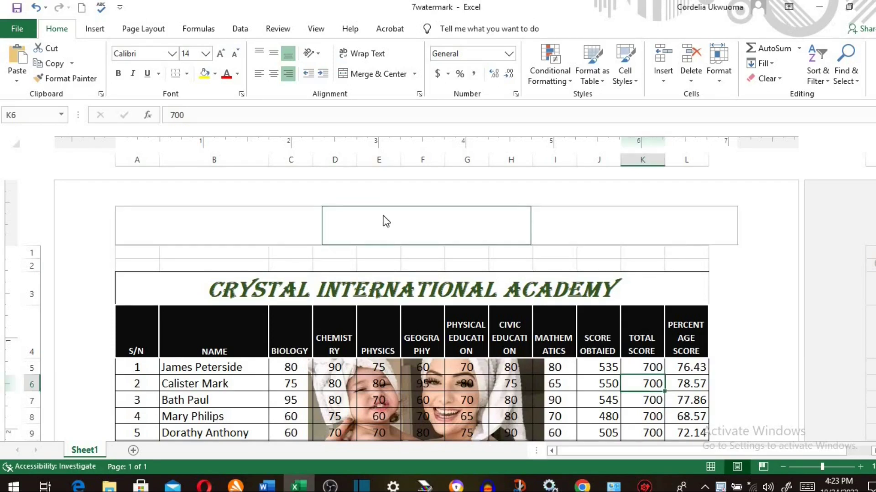
click(383, 217)
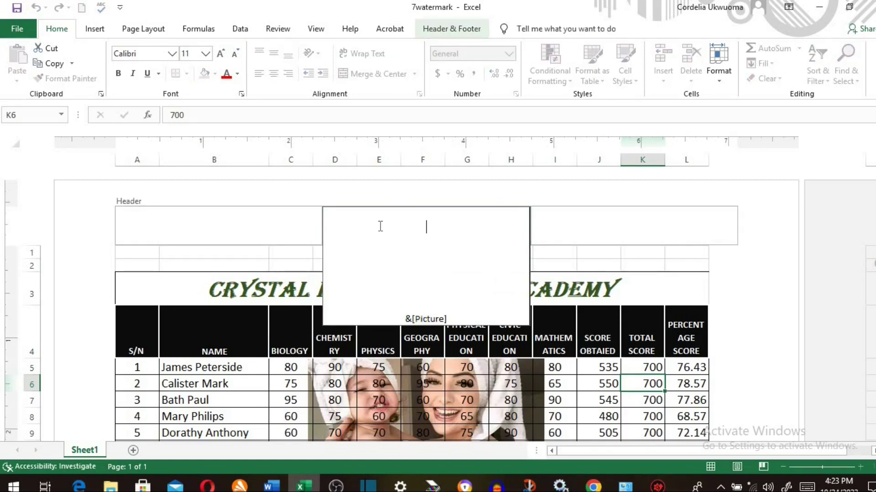
click(451, 29)
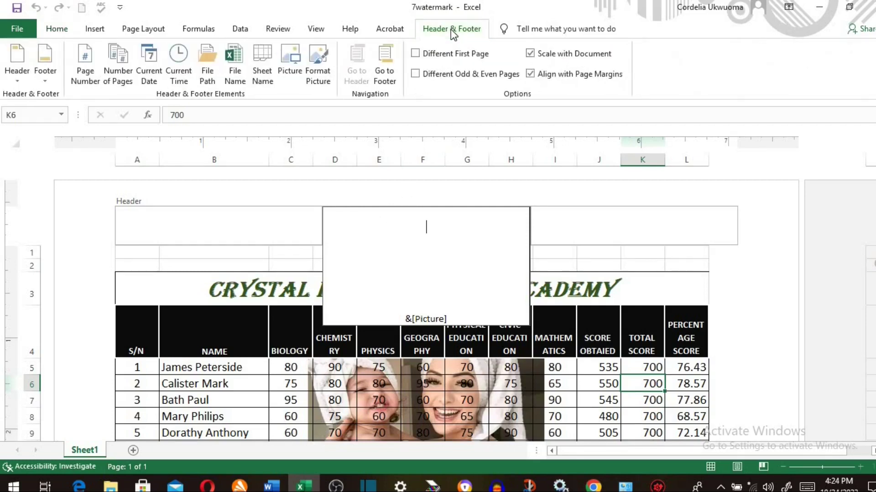
click(326, 70)
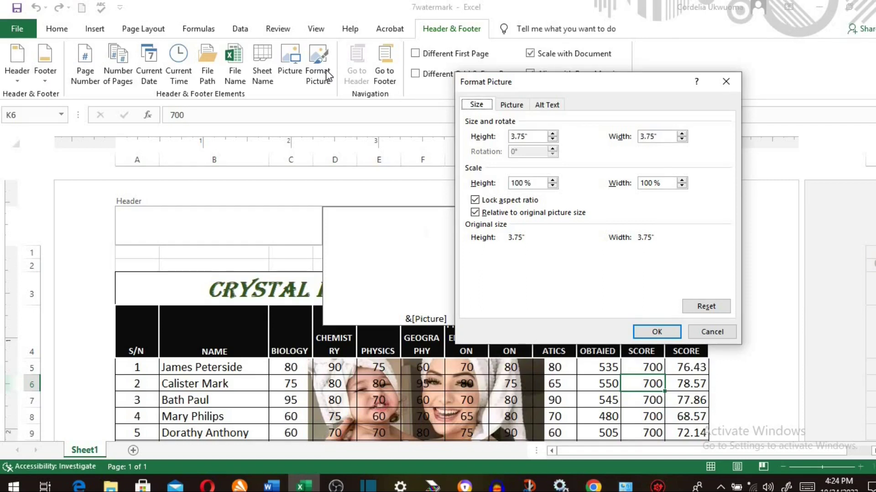
- Shrink the header photo to 2.55" height (68%) and set brightness 81%, contrast 42%
click(553, 140)
click(552, 139)
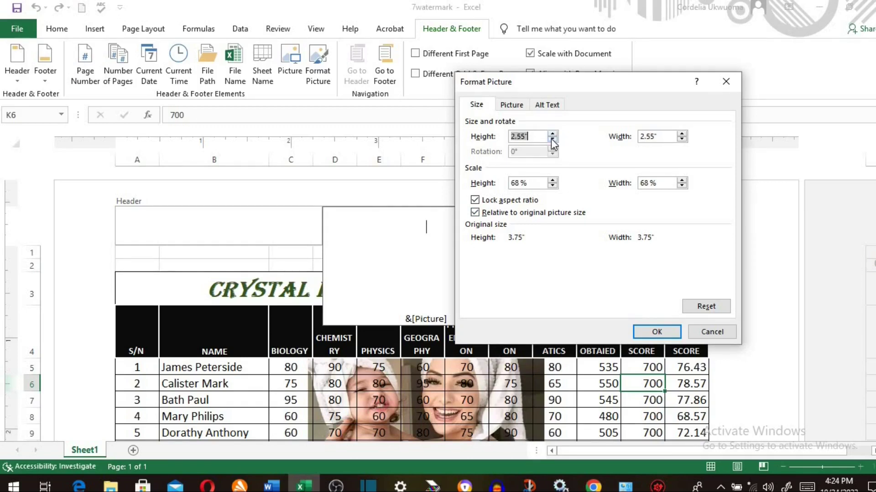
click(516, 106)
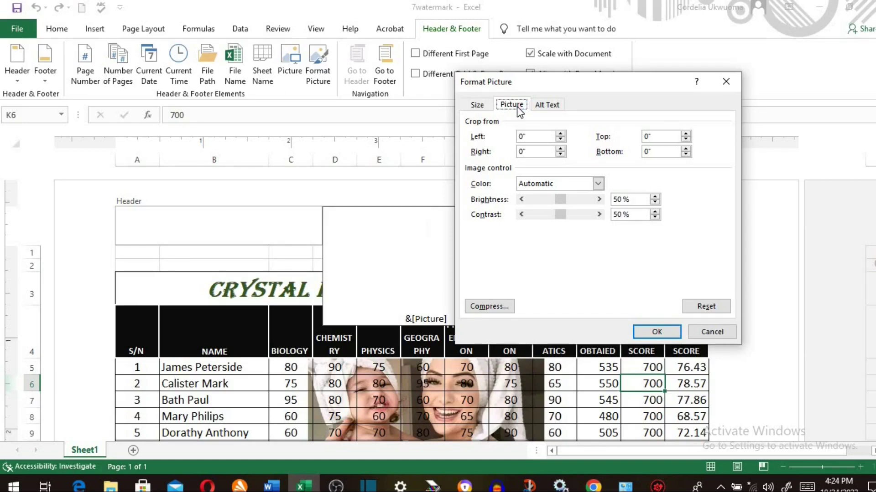
click(598, 184)
click(598, 185)
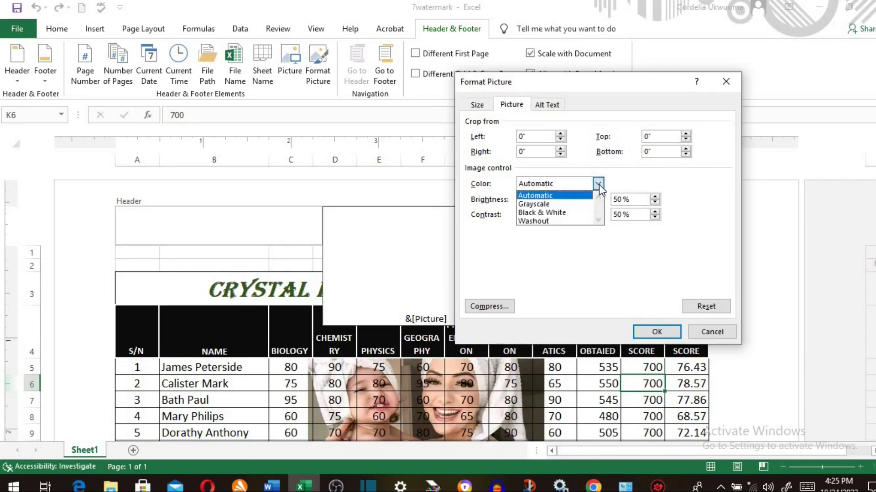
click(564, 197)
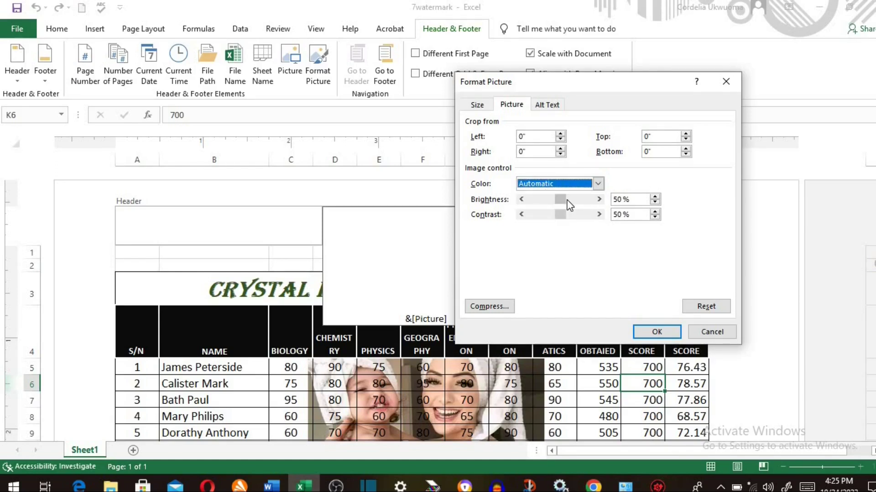
drag(562, 199, 560, 222)
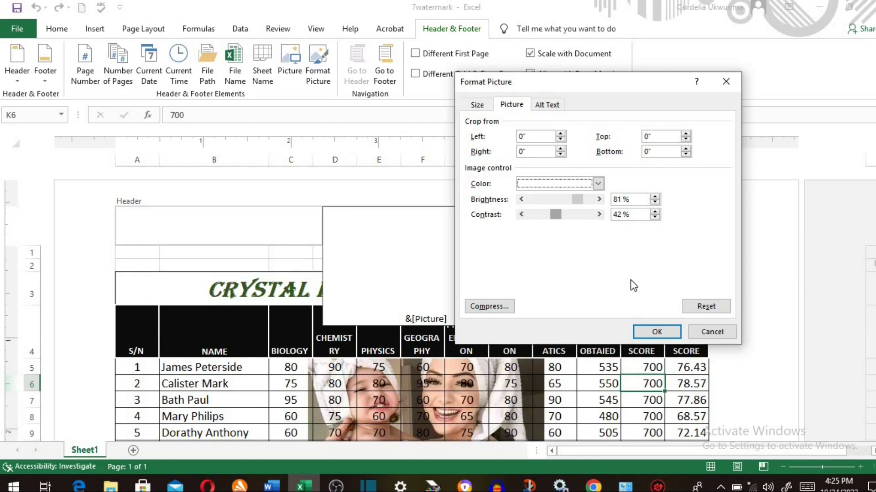
click(656, 332)
click(547, 384)
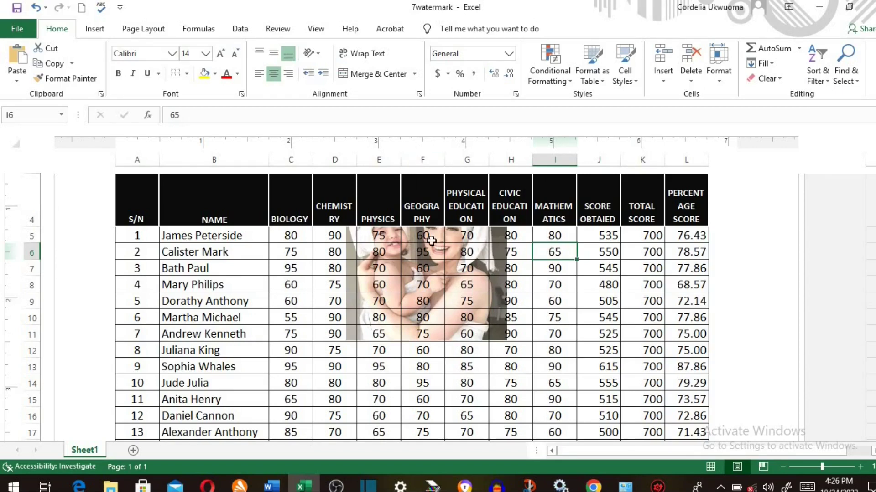
- Move the &[Picture] code up a line in the centre header, leaving the top line free
scroll(426, 237, up, 3)
click(414, 222)
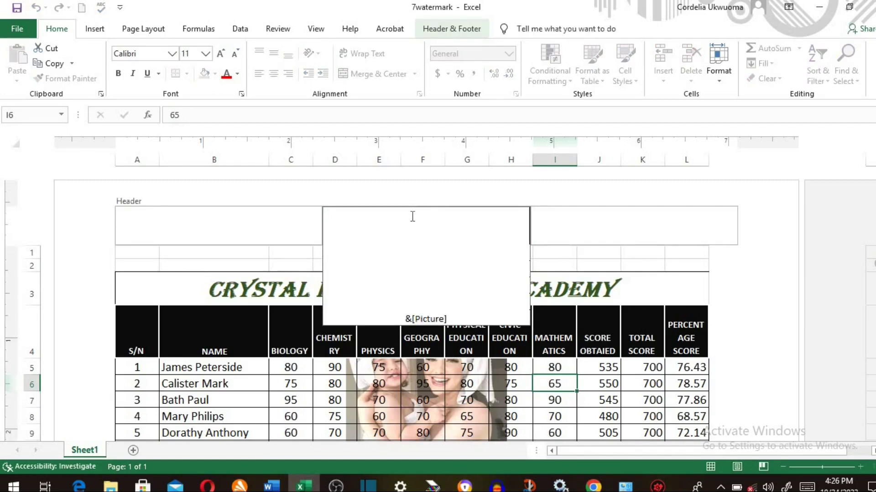
click(394, 318)
key(BackSpace)
key(BackSpace)
key(BackSpace)
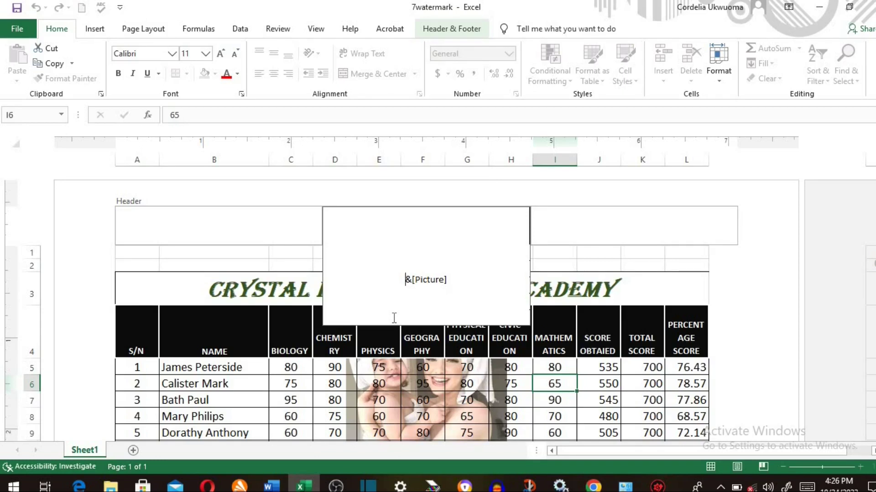
click(425, 228)
- Type 'Good Mother' in the centre header and push it two lines down
text(Good Mother)
click(395, 227)
key(Return)
key(Return)
key(Return)
key(Return)
key(Return)
key(Return)
key(Return)
key(Return)
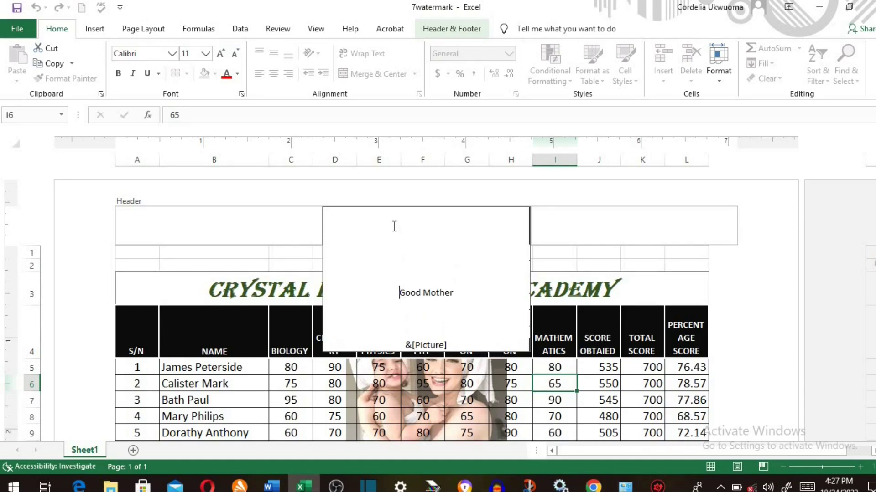
key(Return)
key(Return)
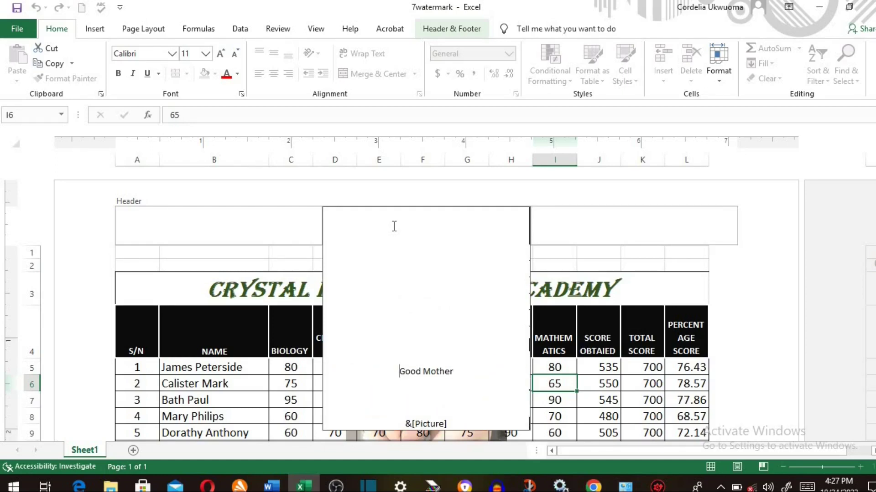
- Enlarge the Good Mother header text to 36 pt
drag(453, 371, 398, 371)
click(221, 55)
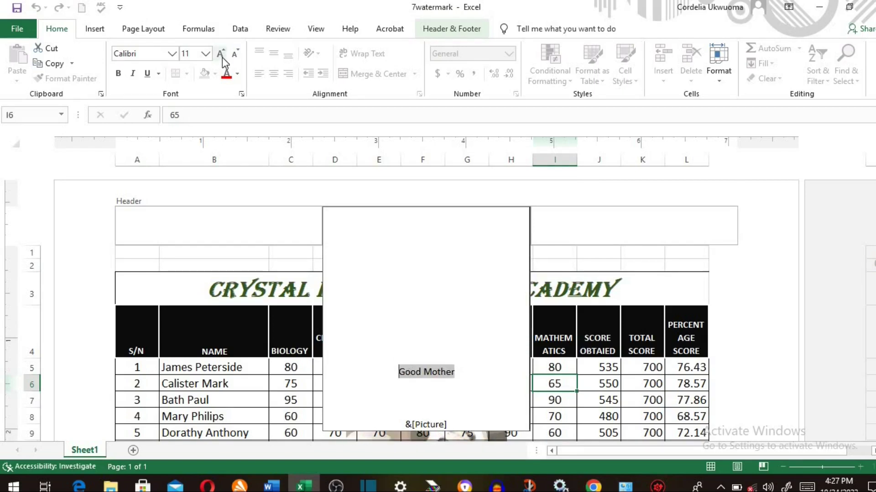
click(221, 55)
click(221, 54)
click(222, 55)
click(221, 55)
click(221, 55)
click(222, 55)
click(222, 57)
click(222, 56)
click(222, 56)
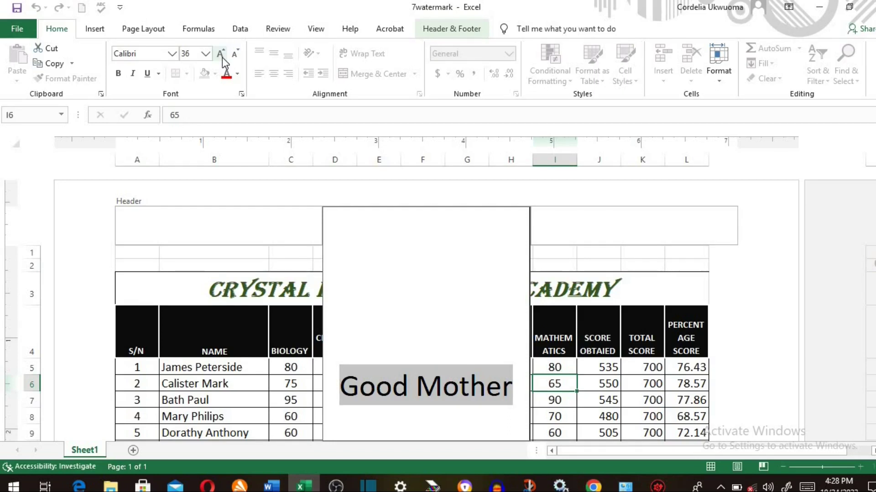
click(174, 55)
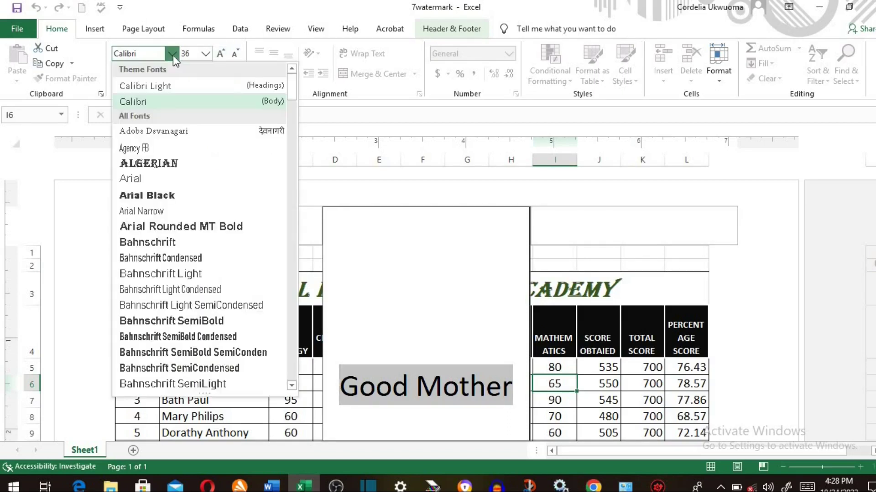
- Set the Good Mother header text in Algerian, then reselect the GOOD MOTHER text
click(164, 163)
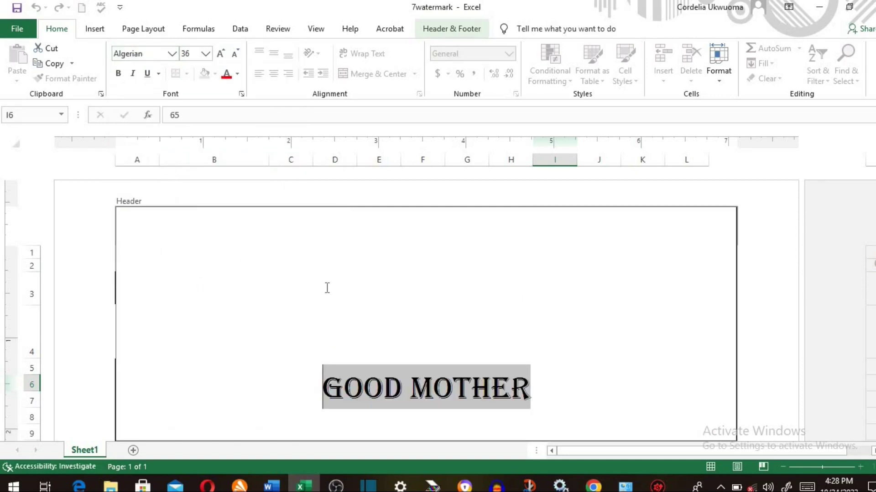
click(771, 377)
scroll(699, 327, down, 5)
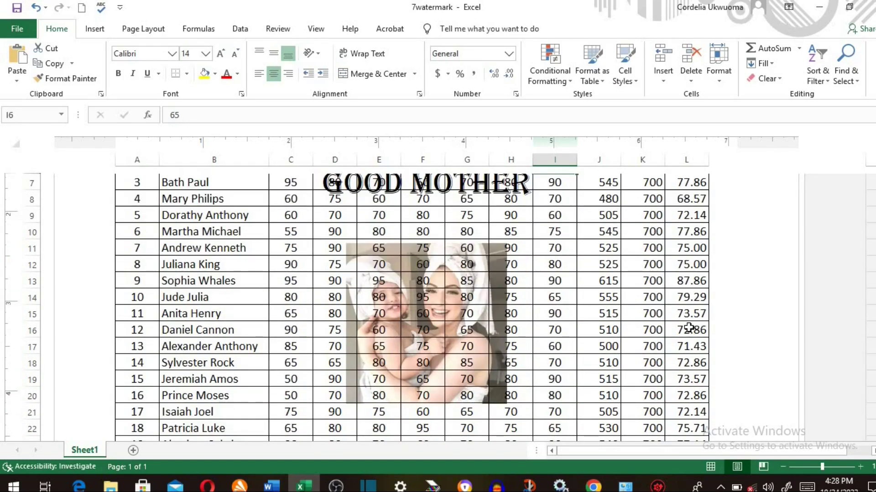
scroll(356, 305, up, 2)
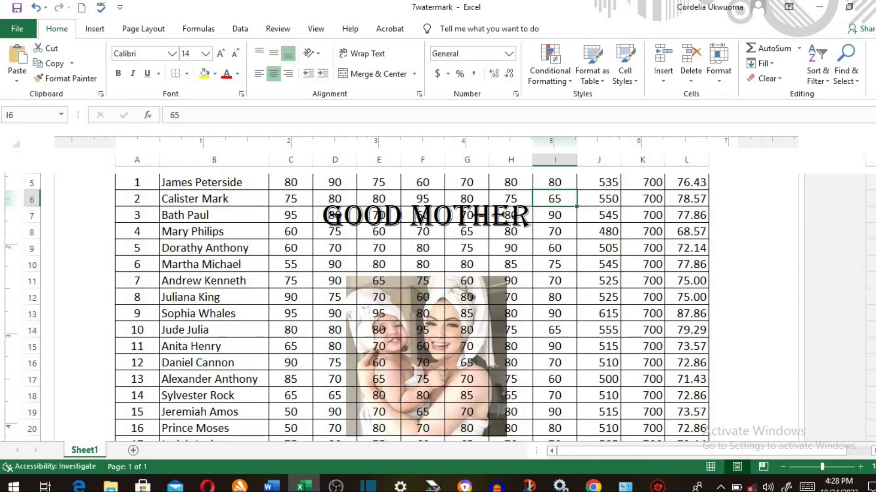
scroll(427, 305, up, 3)
drag(322, 367, 532, 377)
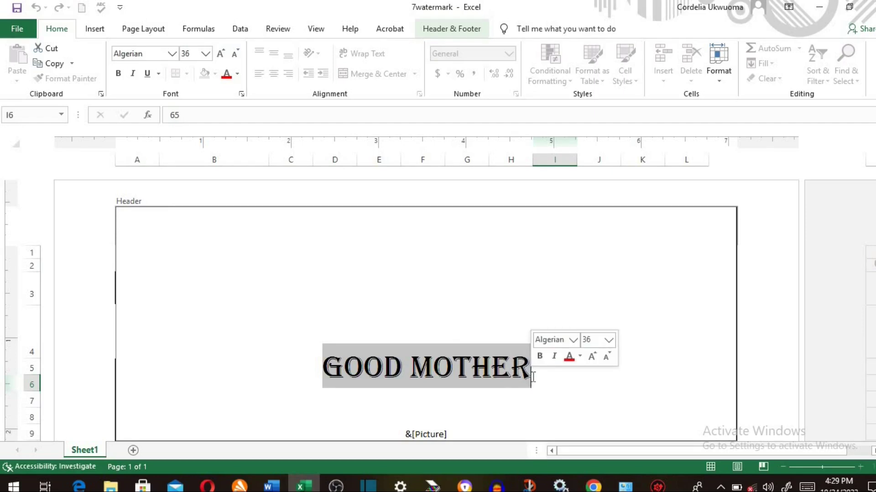
- Colour the GOOD MOTHER header text a light orange tint and view the finished watermark
click(237, 74)
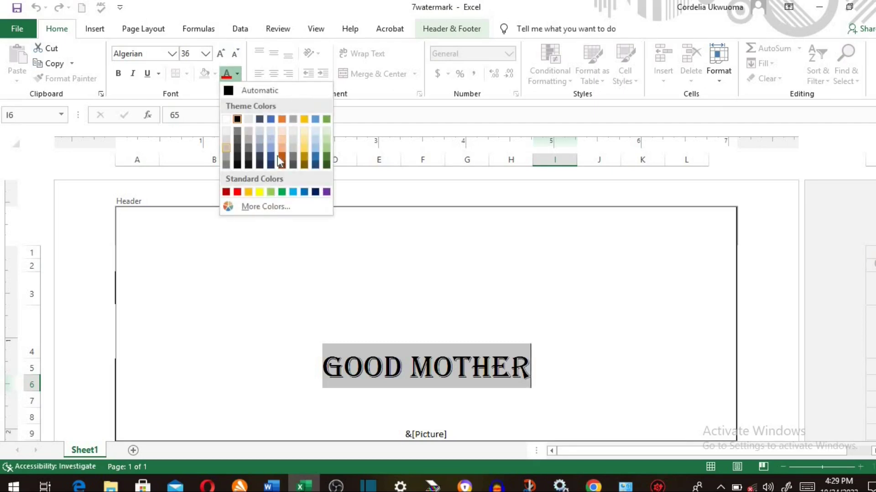
click(303, 141)
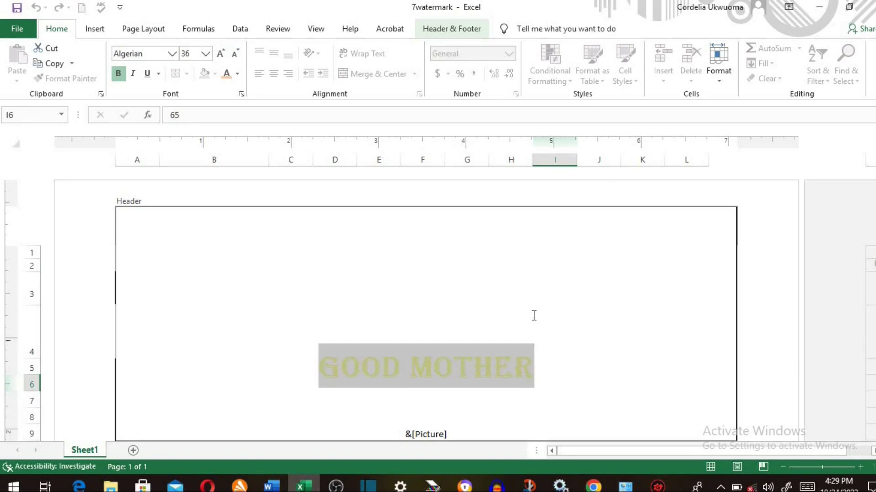
click(765, 334)
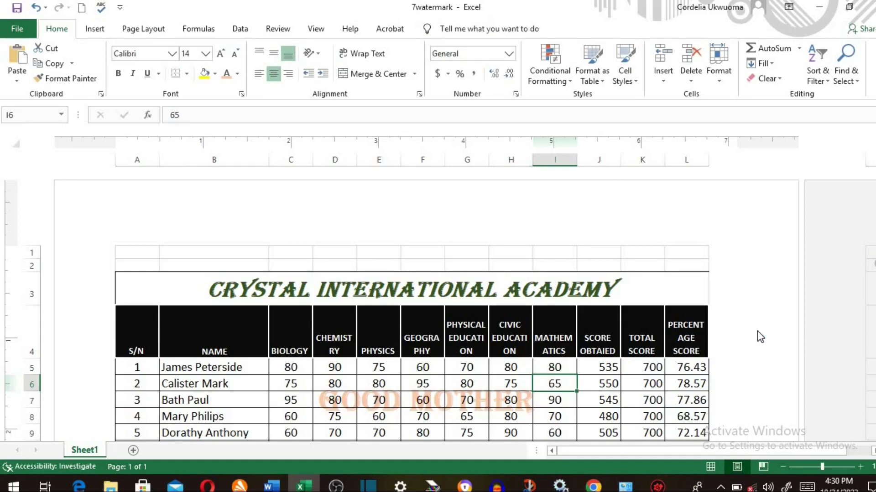
scroll(758, 337, down, 2)
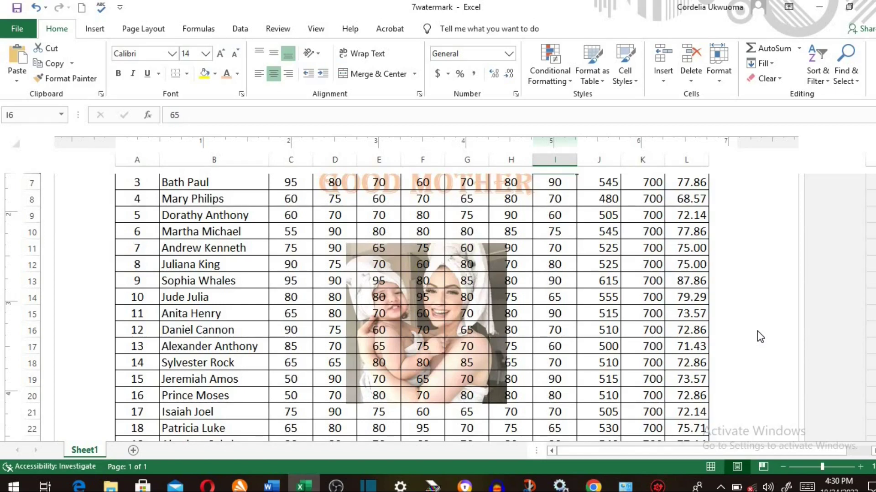
scroll(758, 337, up, 1)
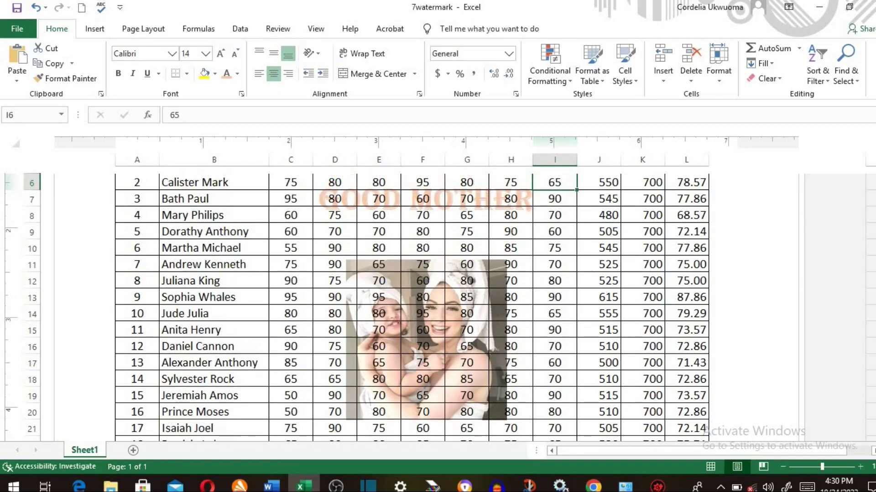
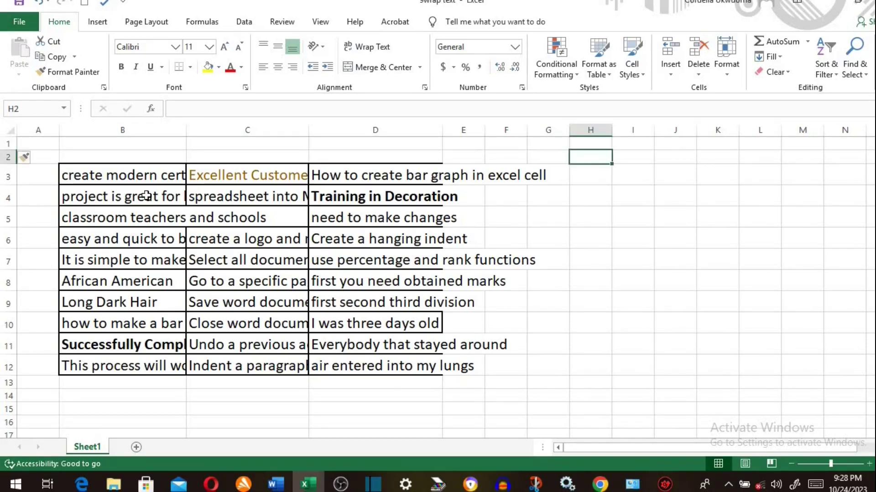
- Turn on Shrink to fit for cells B3:B12 in Format Cells Alignment
click(146, 196)
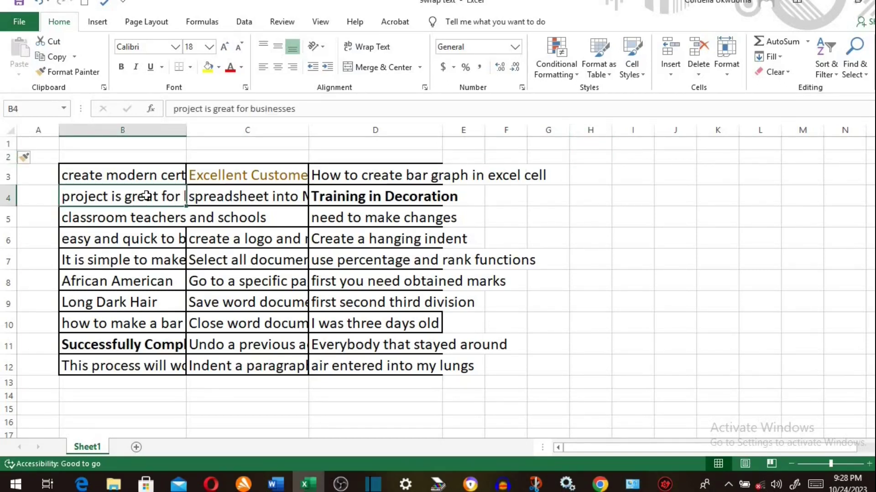
click(107, 172)
drag(108, 172, 114, 363)
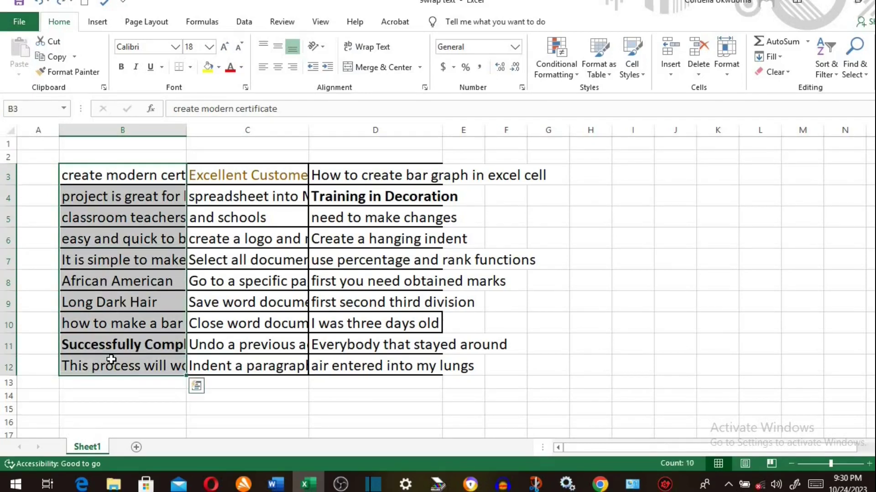
right_click(125, 310)
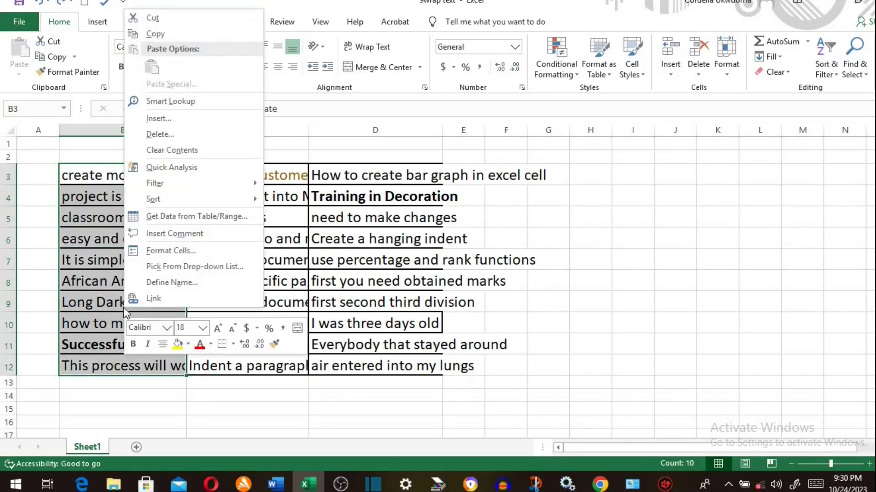
click(170, 250)
click(584, 132)
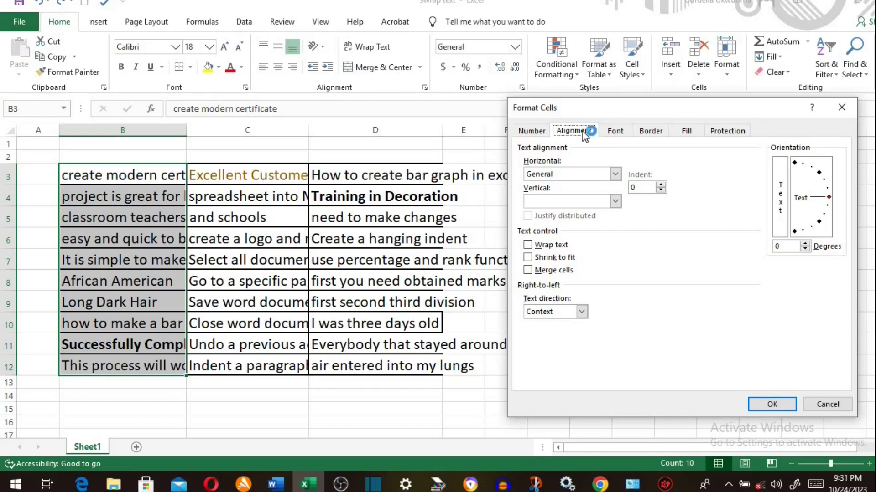
click(528, 258)
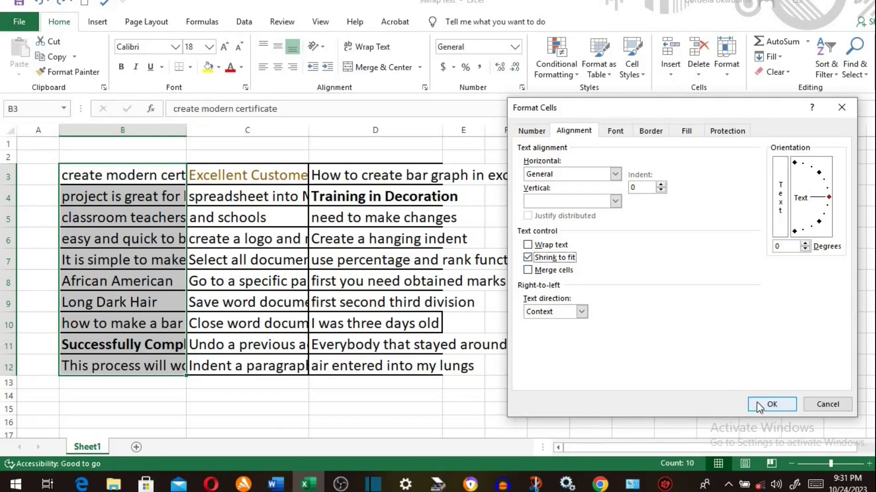
click(771, 404)
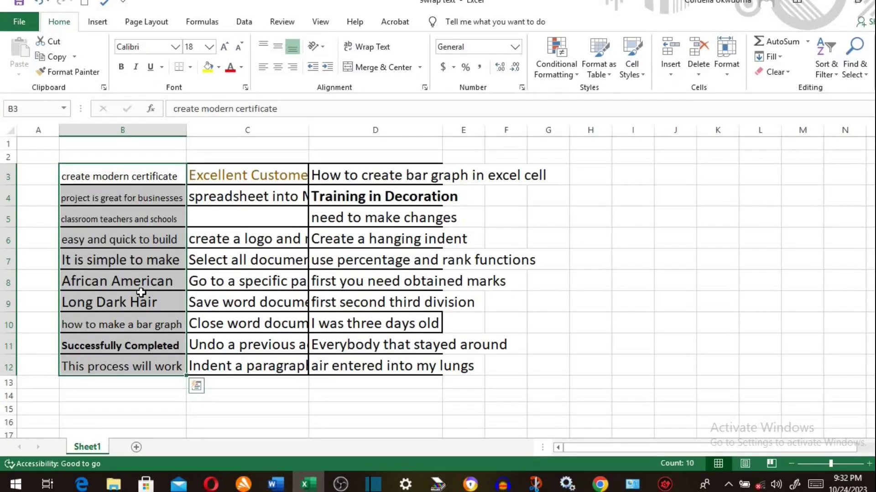
- Autofit column B's width to its contents and select the column C entries
key(ctrl+1)
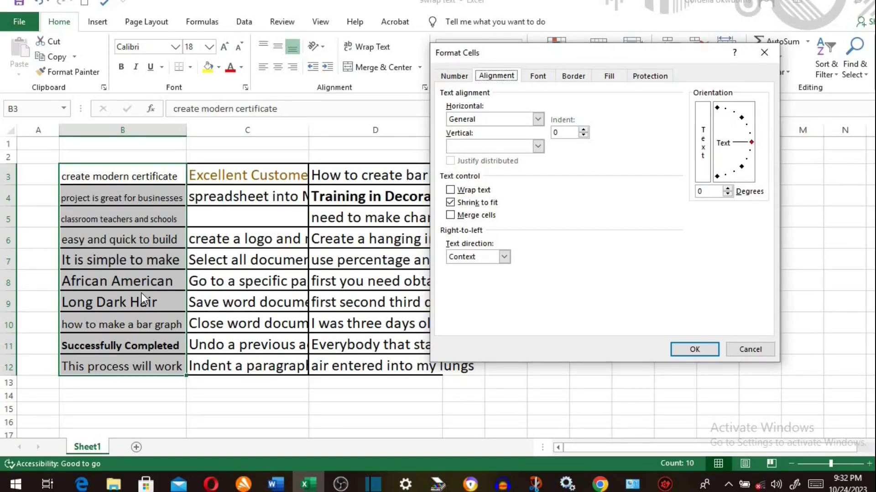
click(764, 52)
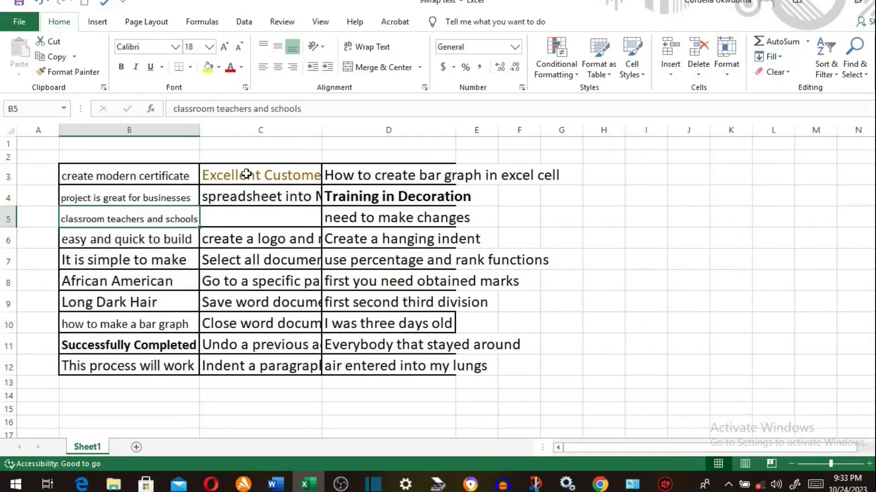
click(246, 174)
drag(246, 174, 248, 356)
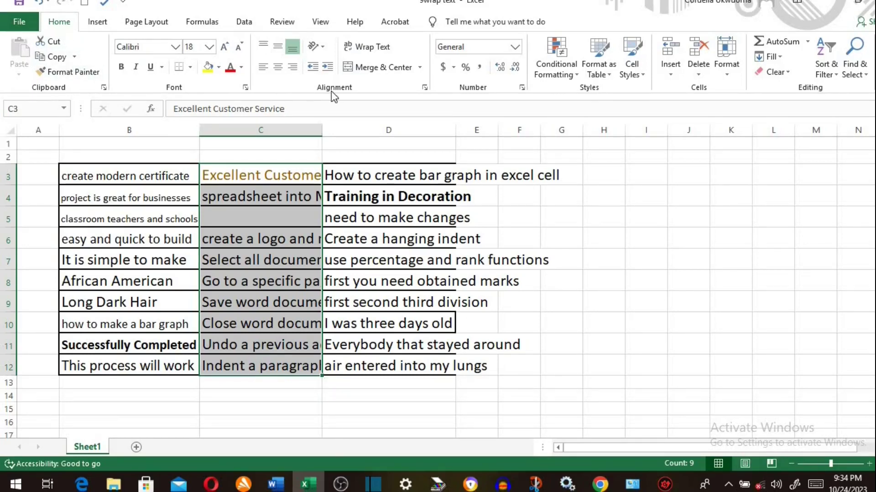
- Wrap the column C phrases and drag column C wider
click(362, 48)
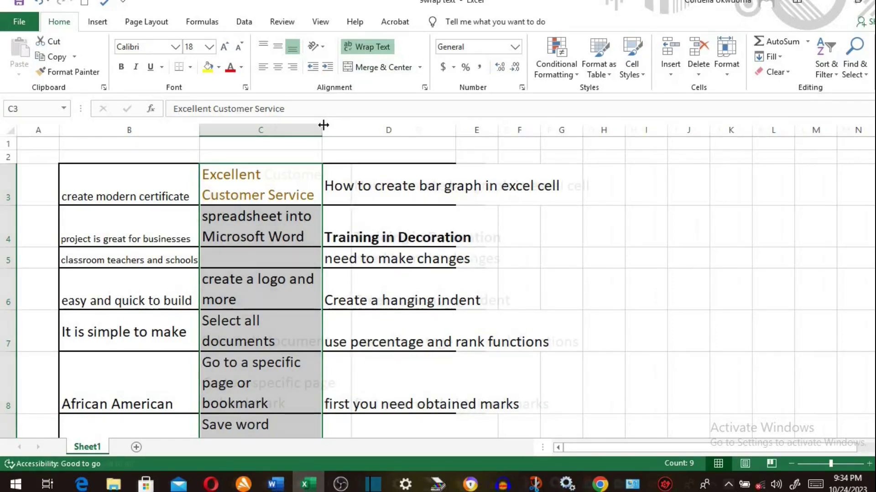
drag(324, 125, 353, 126)
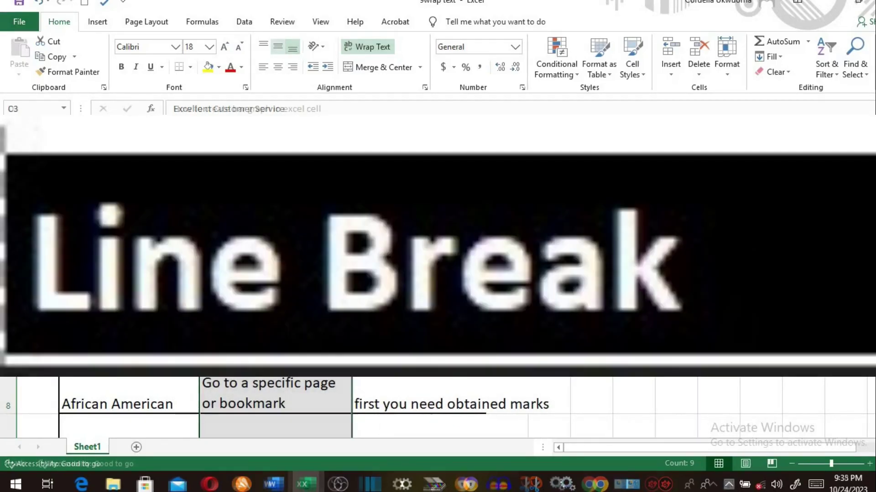
click(389, 190)
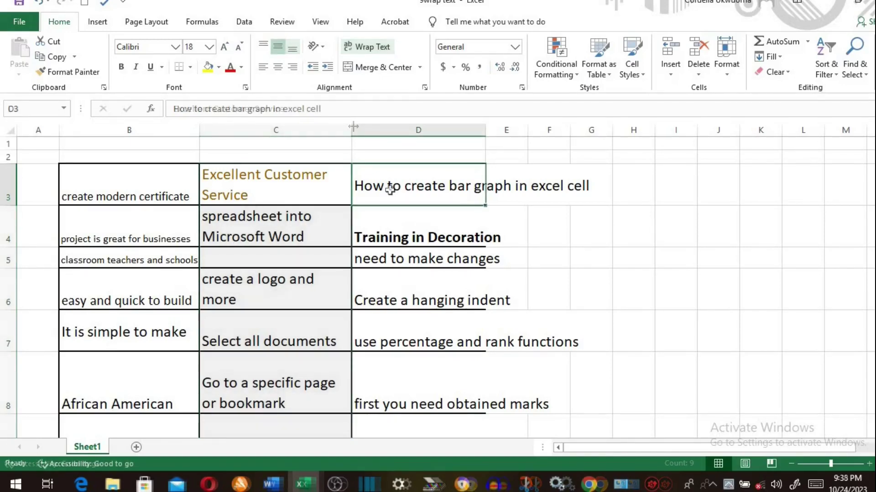
key(Down)
key(Down)
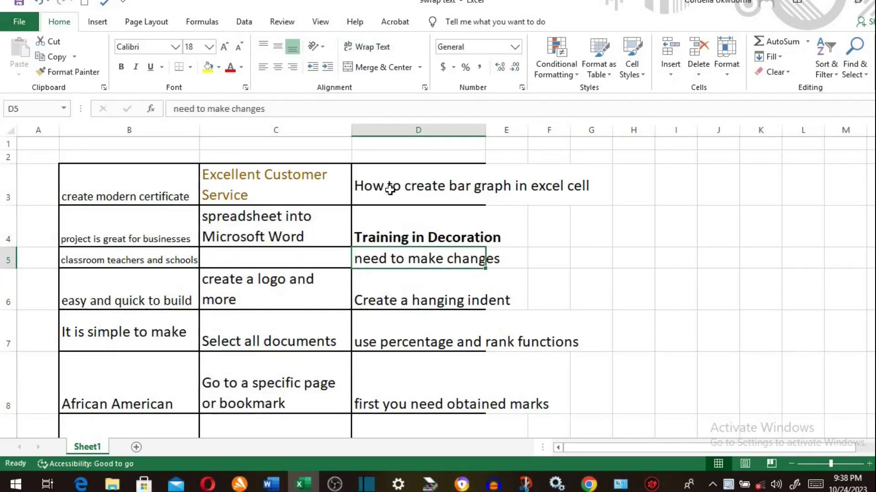
- Insert line breaks in D3 before the words create, graph and excel
click(407, 187)
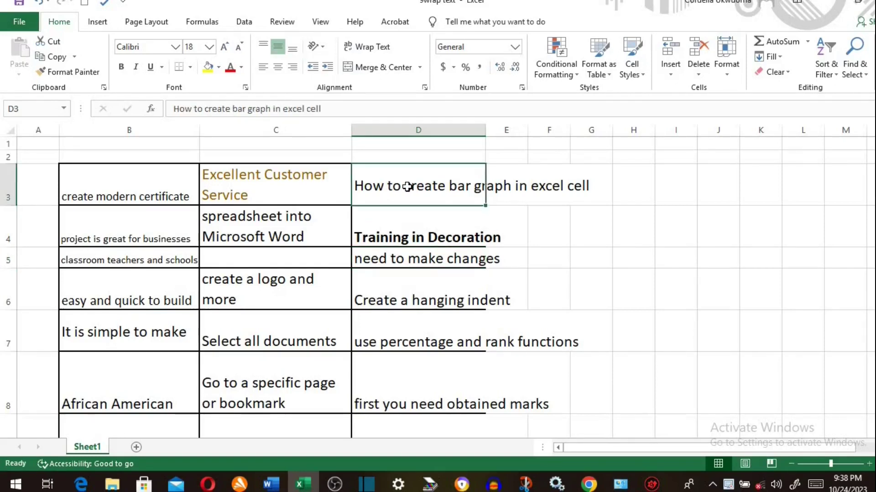
double_click(408, 187)
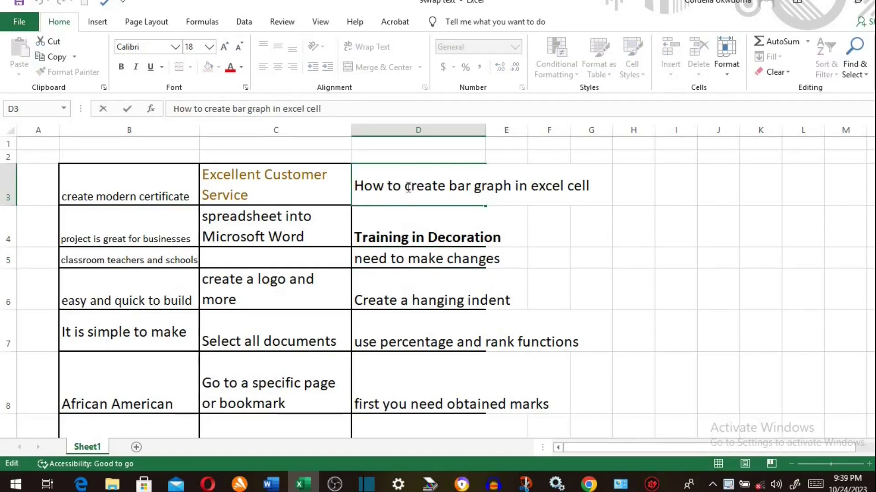
key(alt+Return)
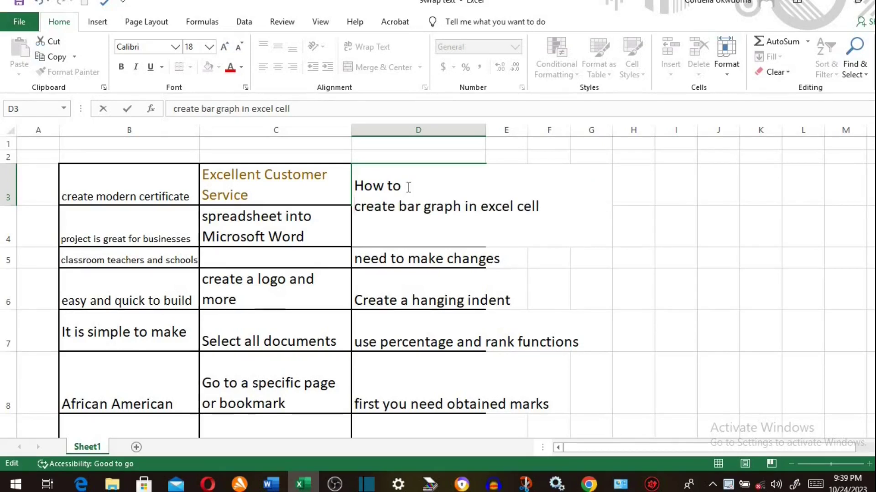
double_click(424, 206)
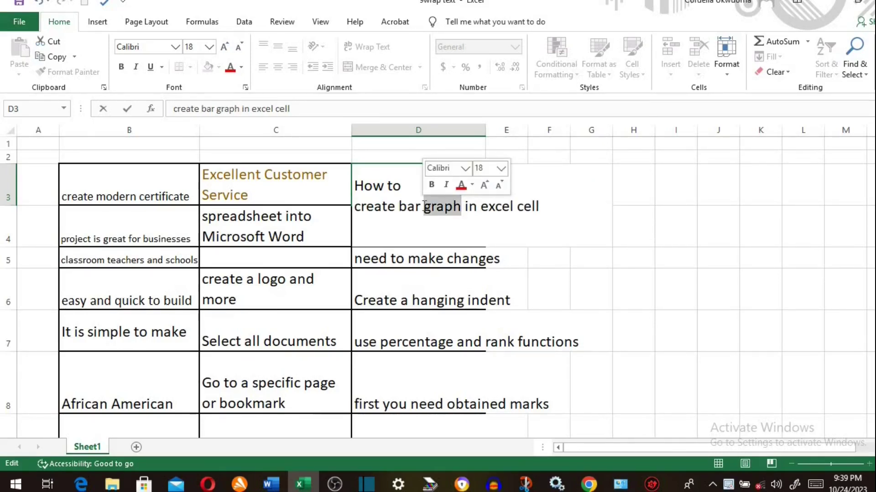
click(424, 206)
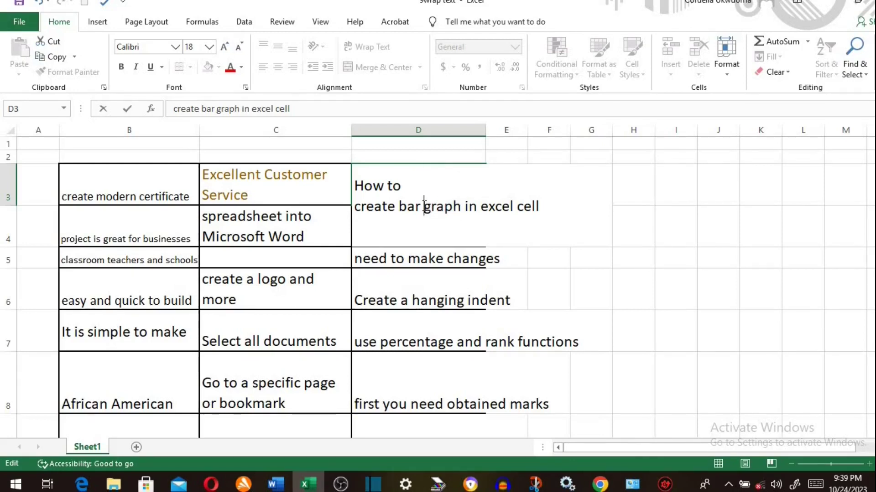
key(alt+Return)
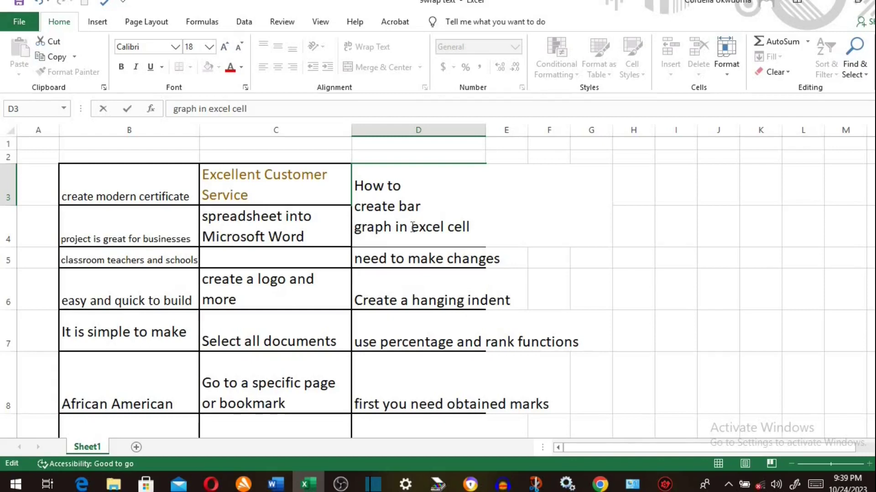
key(alt+Return)
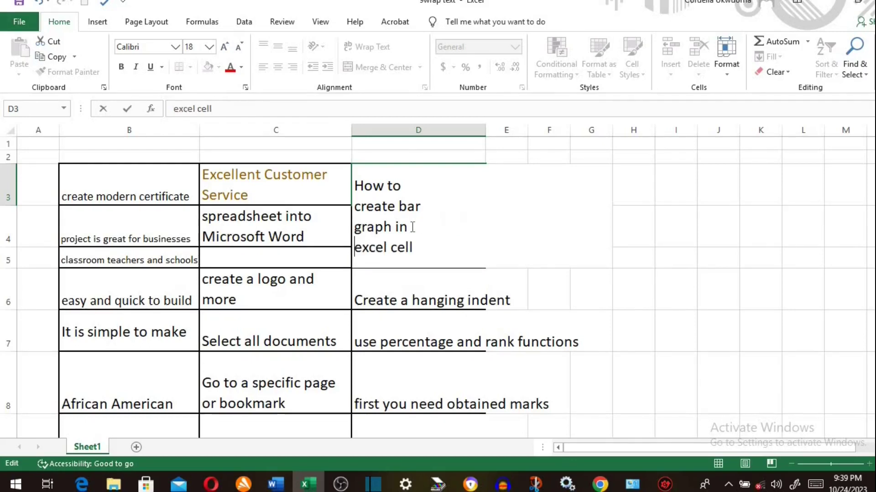
- Add line breaks in D4, D6, D5 and D7 before in, hanging, make and and
double_click(410, 300)
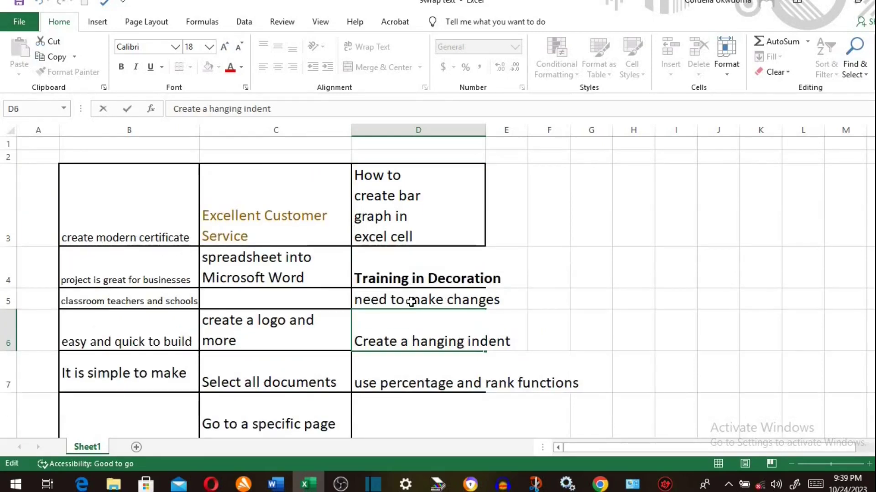
double_click(413, 279)
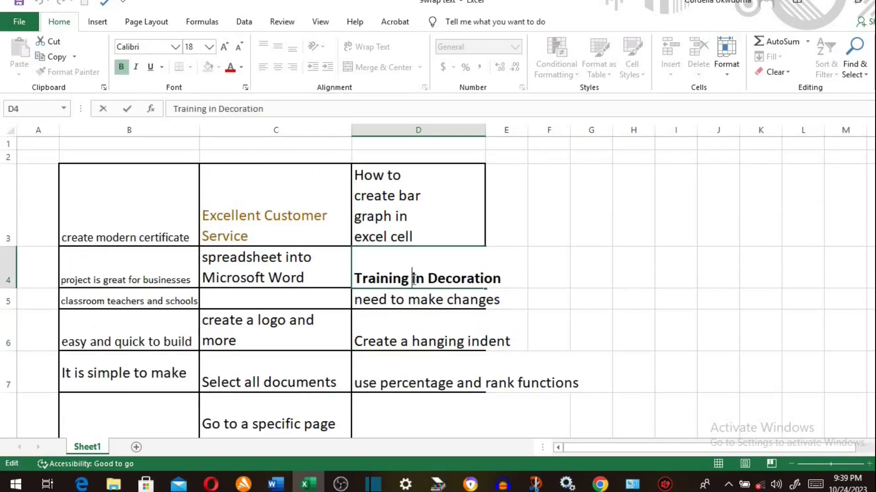
key(alt+Return)
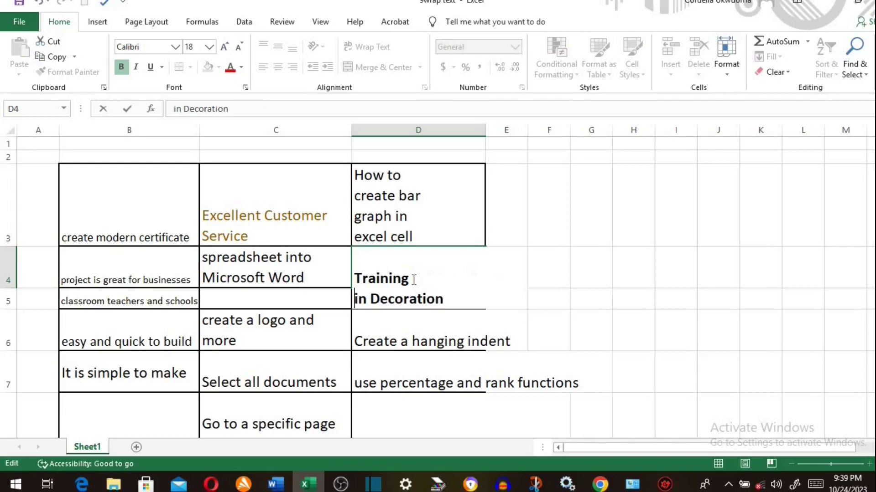
double_click(413, 342)
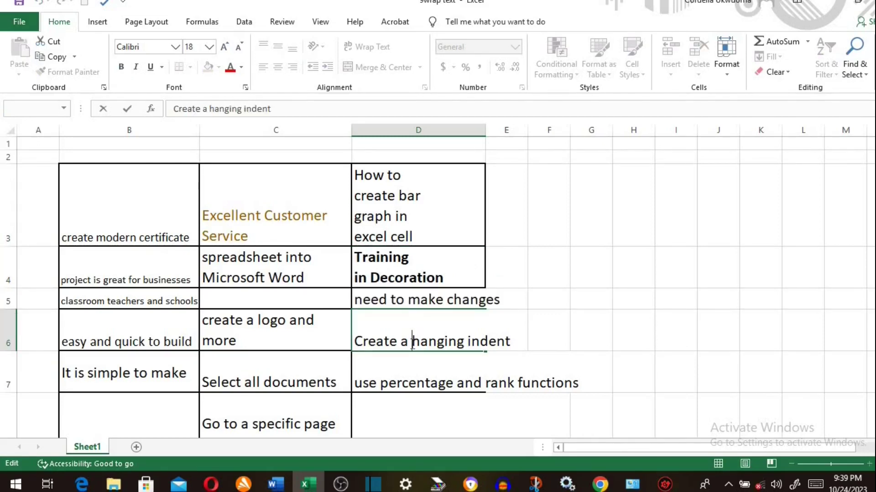
key(alt+Return)
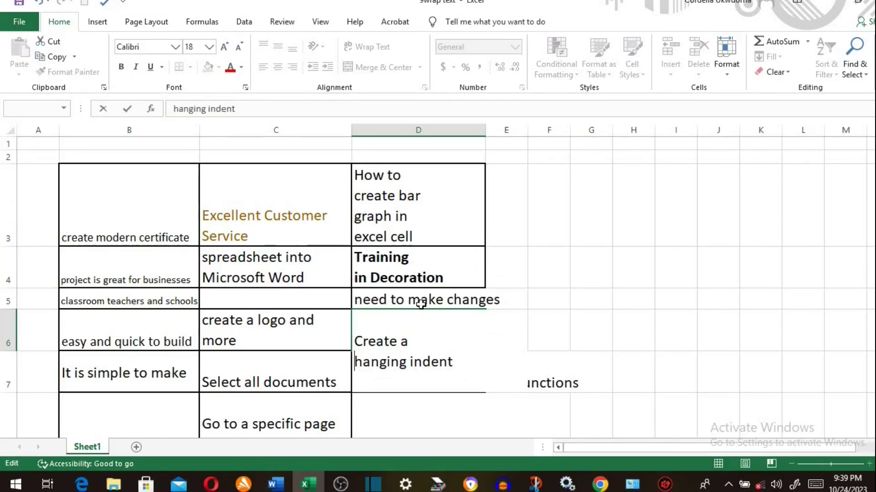
double_click(412, 300)
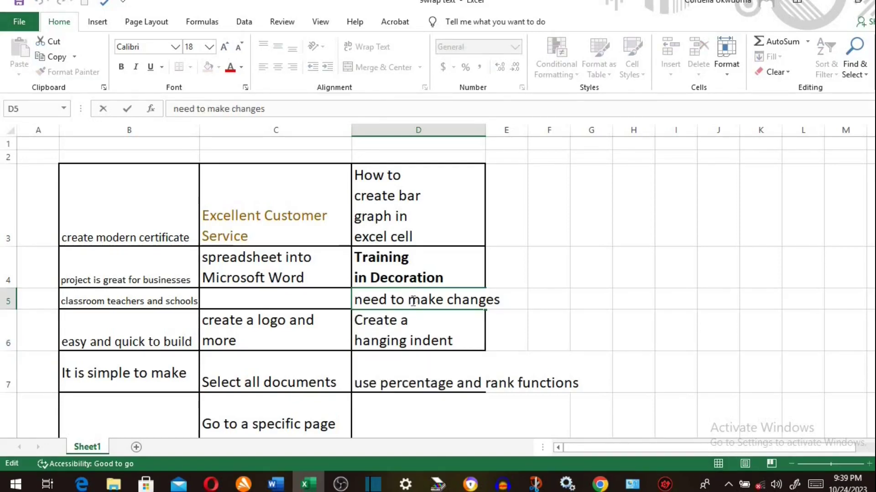
key(alt+Return)
double_click(455, 402)
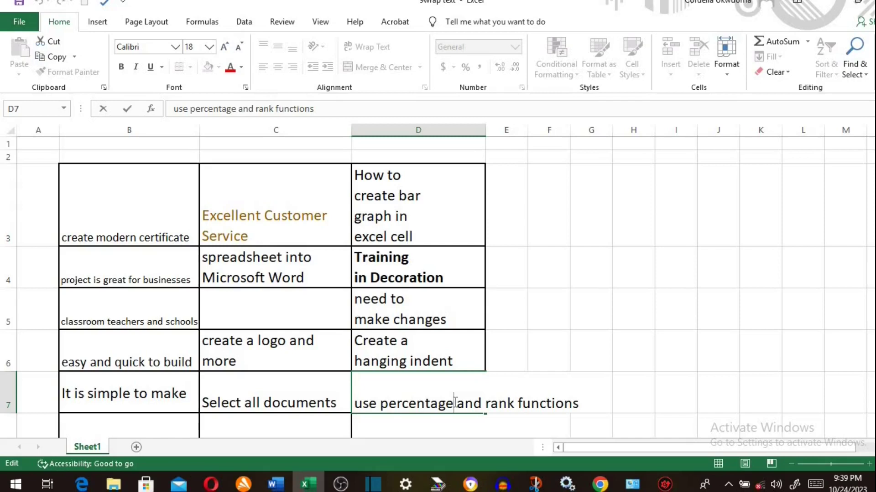
key(alt)
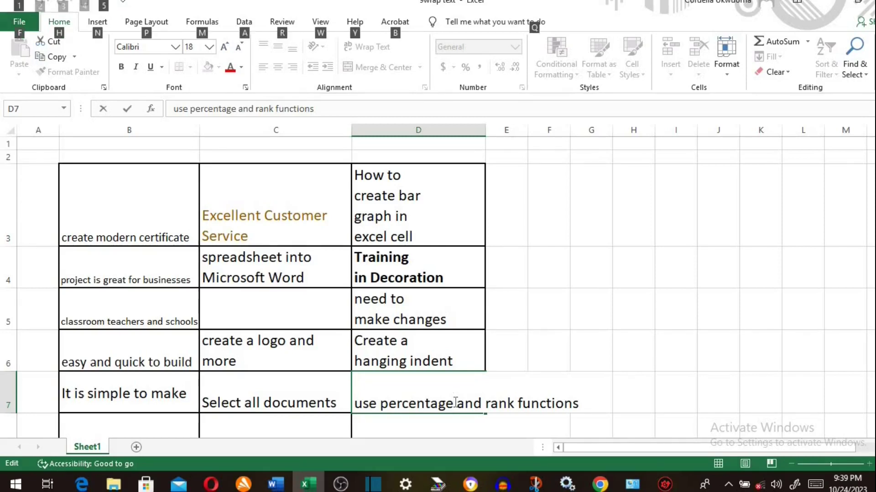
key(alt+Return)
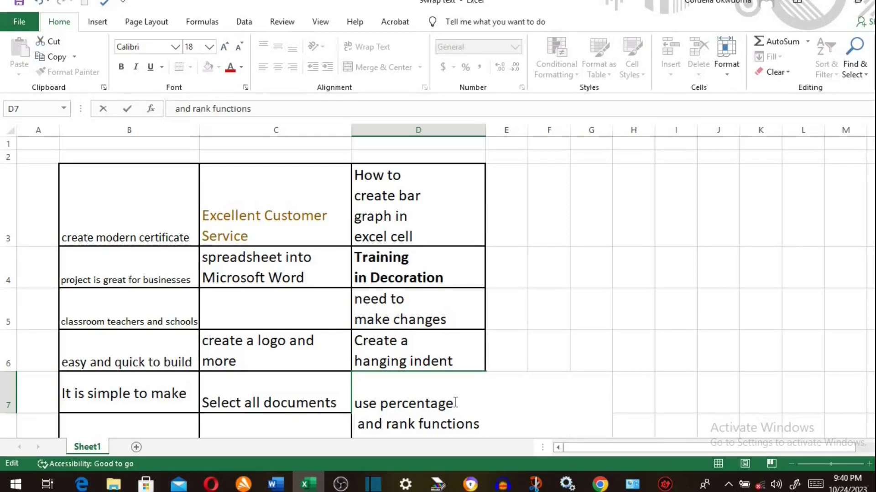
- Commit the D7 edit and drag columns B, C and D wider
click(191, 144)
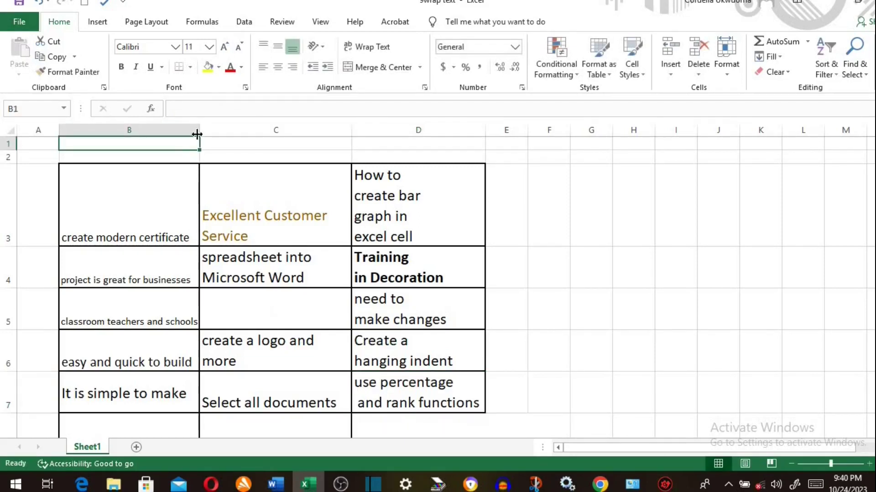
drag(199, 133, 227, 132)
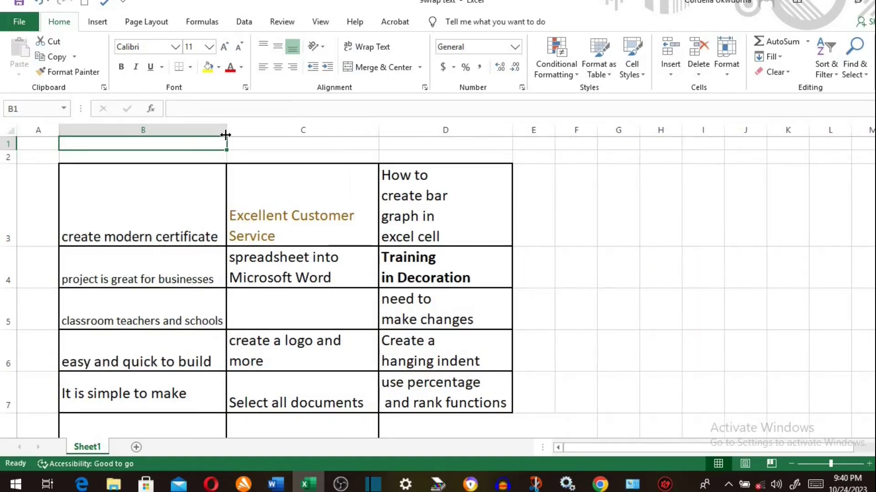
drag(378, 131, 395, 133)
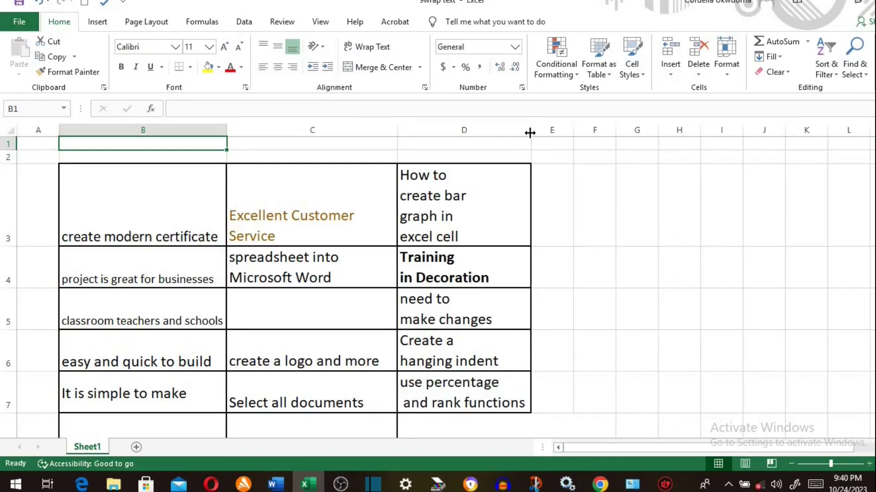
drag(529, 131, 599, 138)
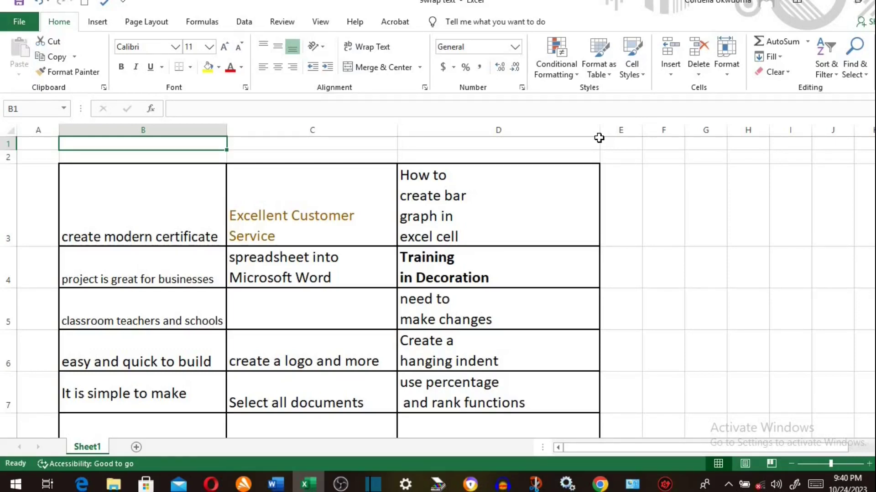
- Add a new sheet and set Wrap Text on range A2:G19
click(136, 447)
click(117, 169)
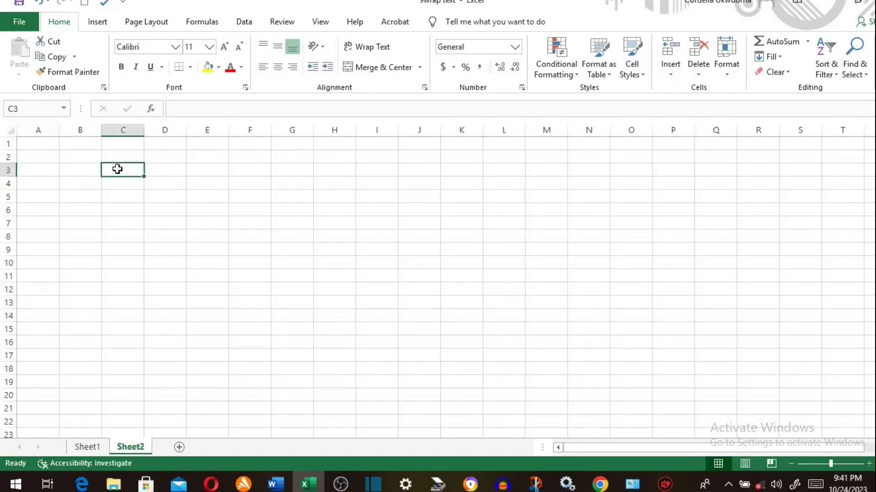
click(41, 157)
drag(288, 223, 281, 381)
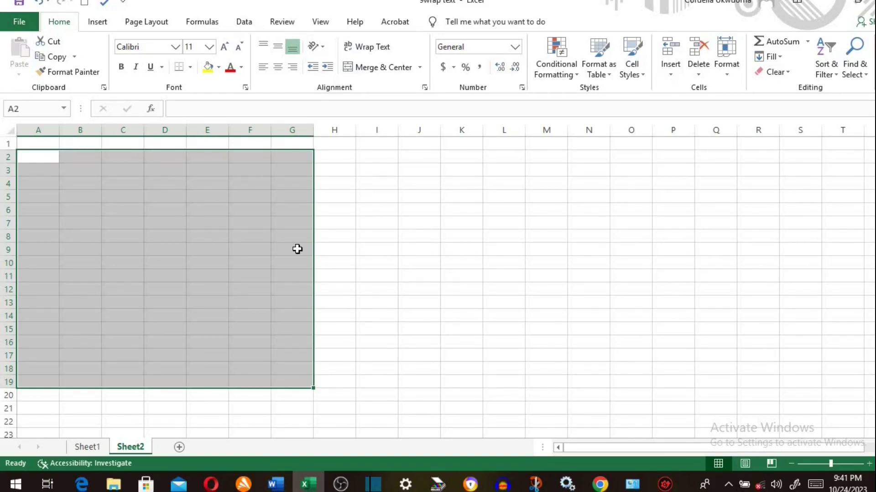
click(370, 47)
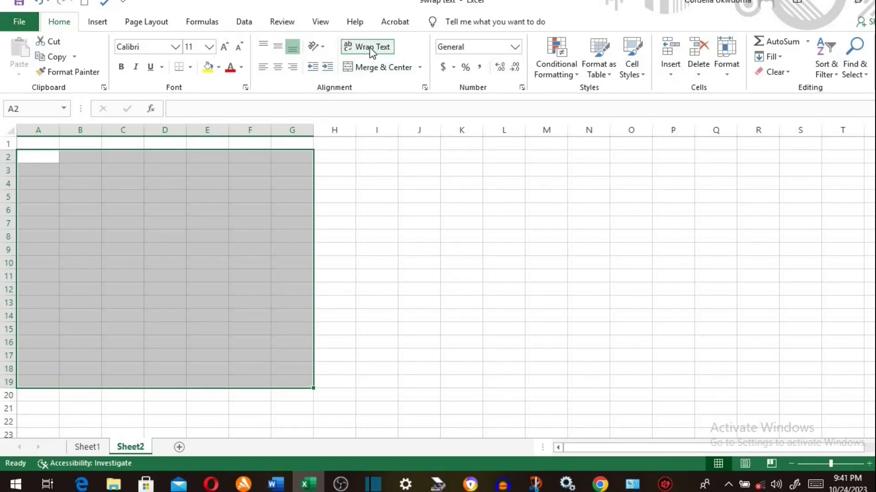
- Save the workbook and enter a long test string in cell A2
click(19, 4)
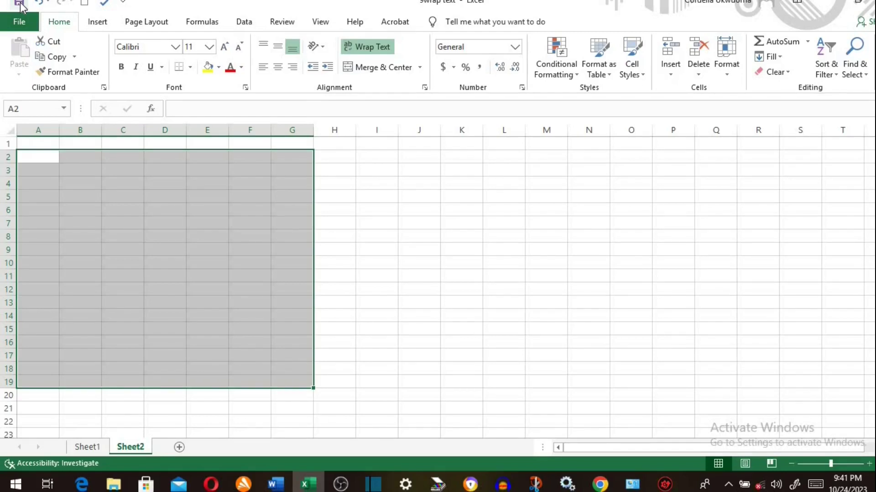
click(43, 157)
text(gsggsgshhh)
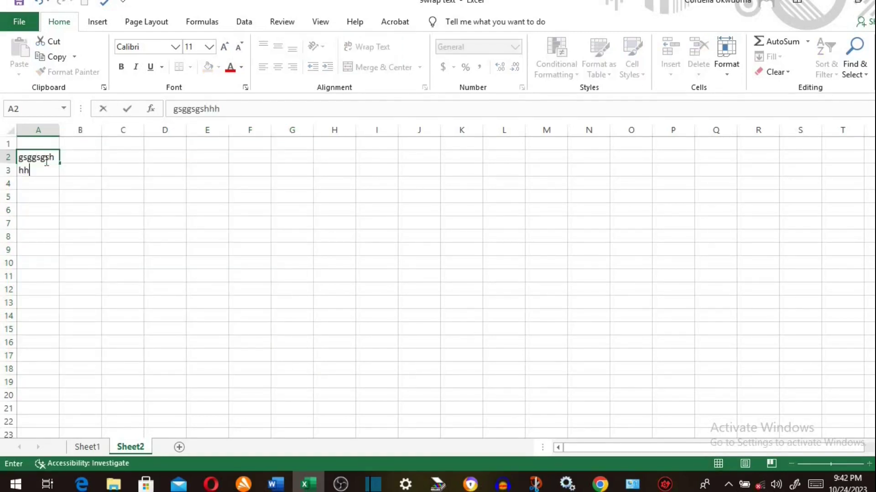
text(ggshggshhgggsjhshjjshhshsh)
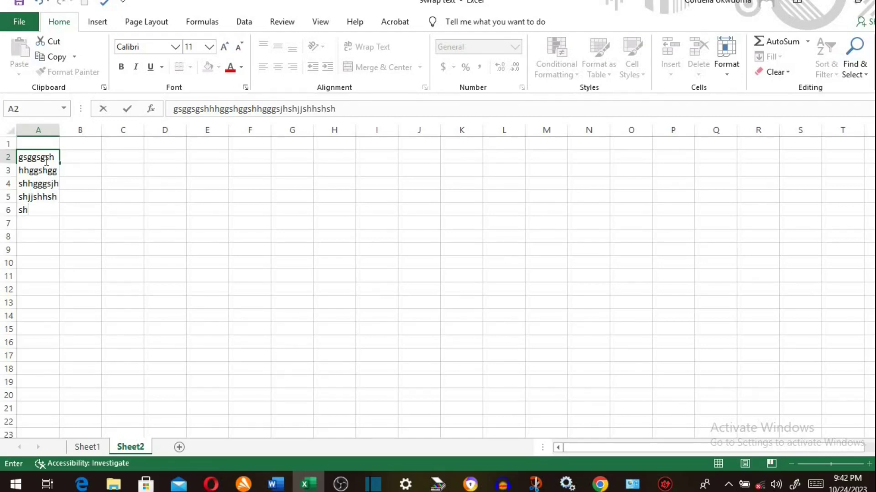
key(Return)
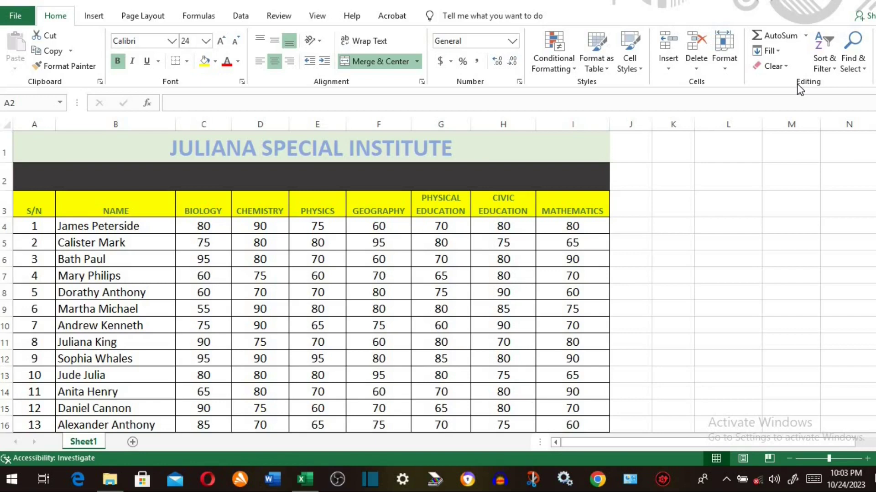
- Search the scores sheet for 'james' and list all matching cells
click(863, 70)
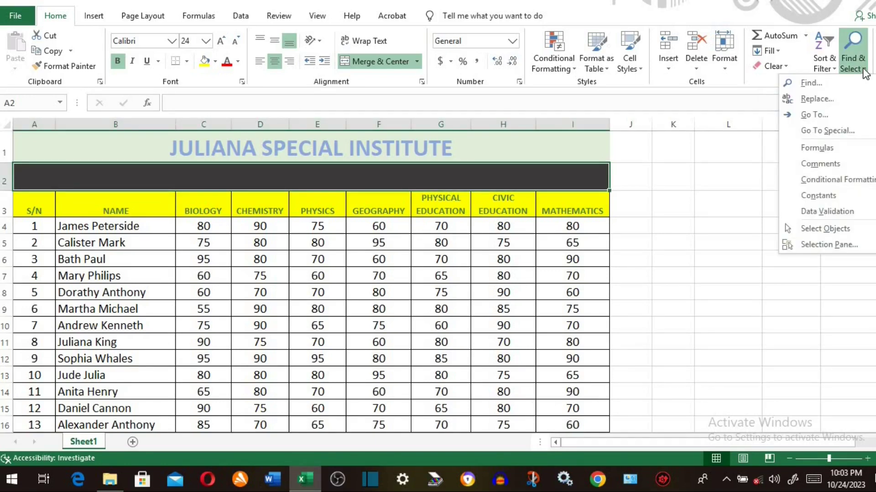
click(809, 83)
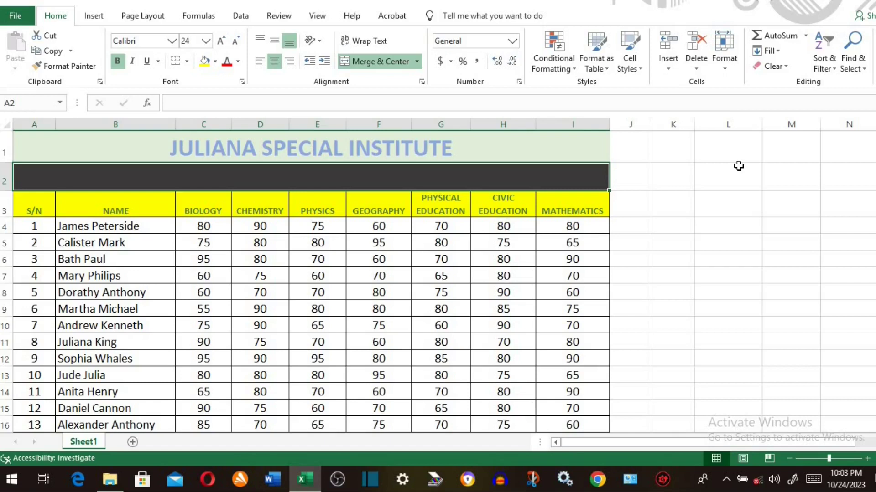
key(ctrl+f)
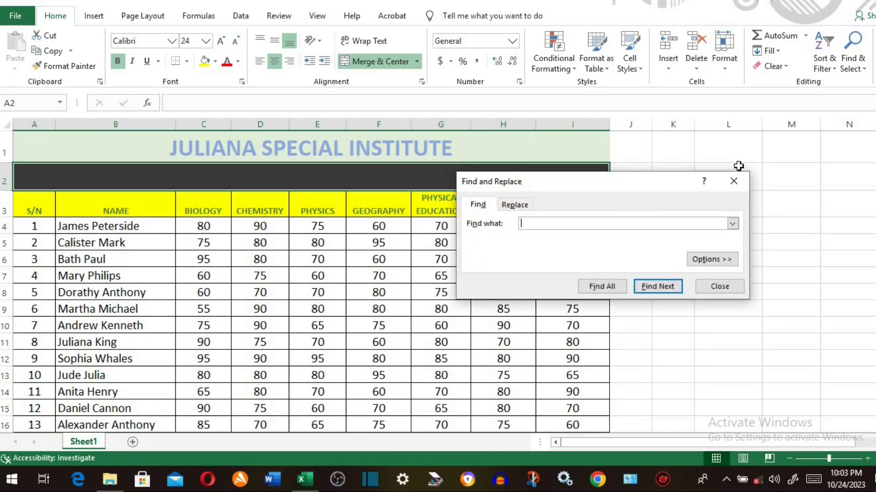
click(123, 122)
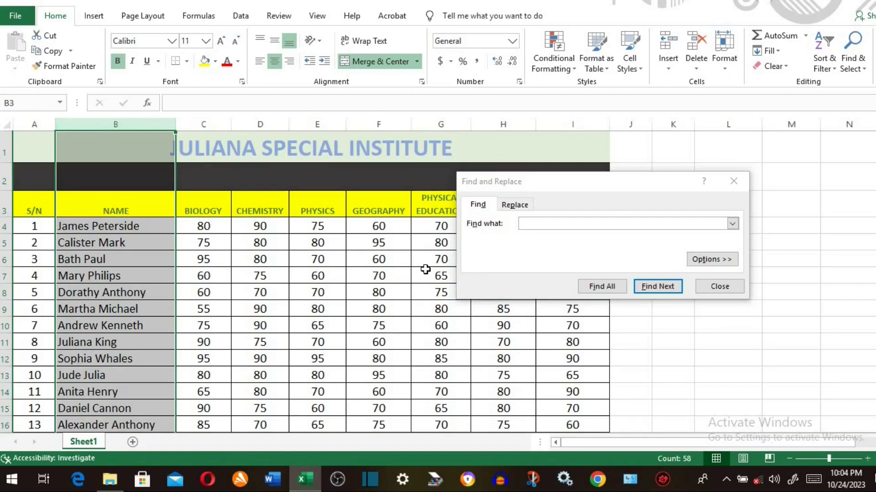
click(550, 222)
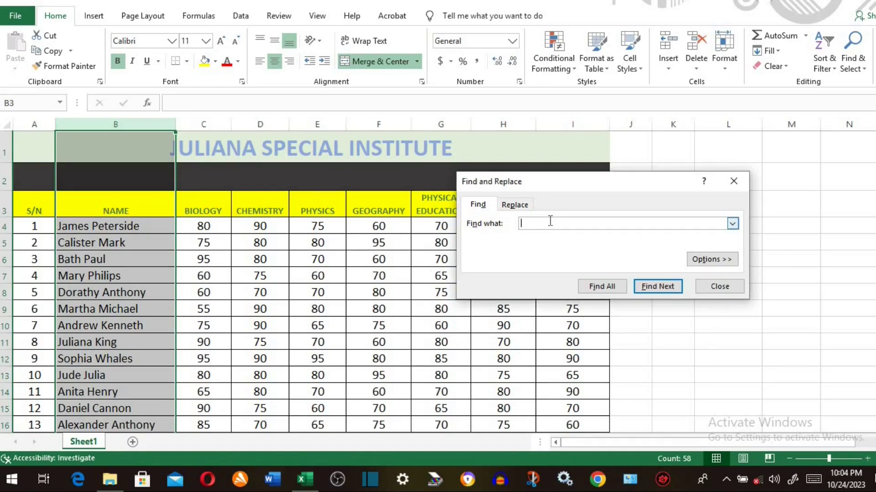
text(james)
click(589, 286)
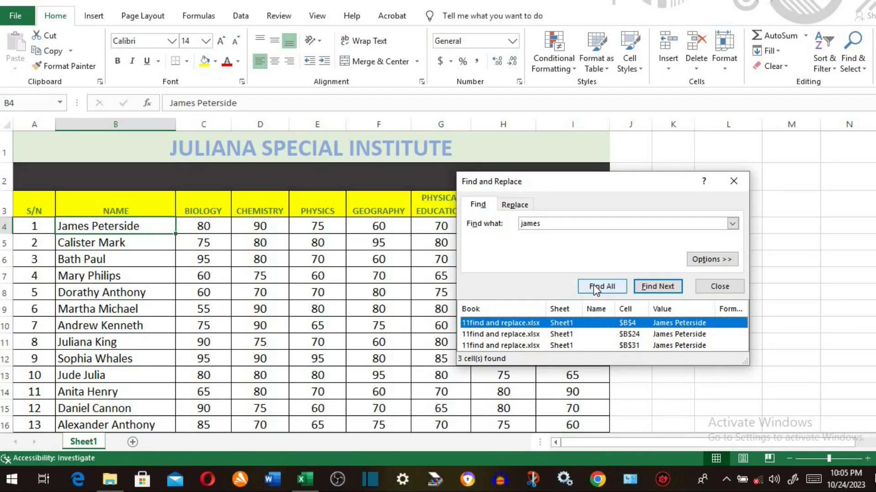
- Step through the James matches back to B4, then switch to Replace
click(658, 286)
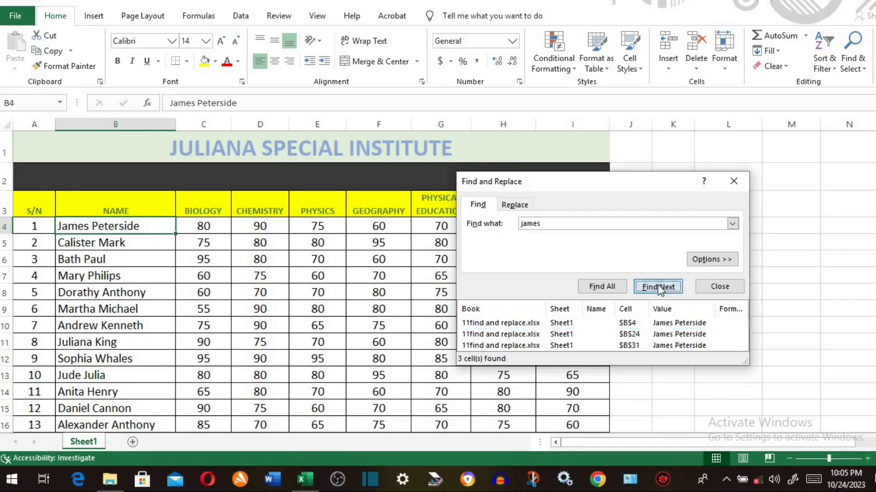
click(658, 286)
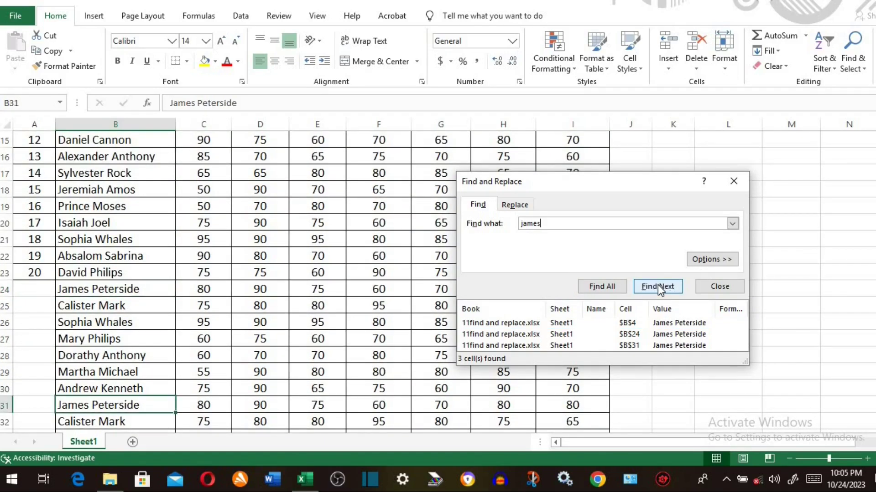
click(657, 286)
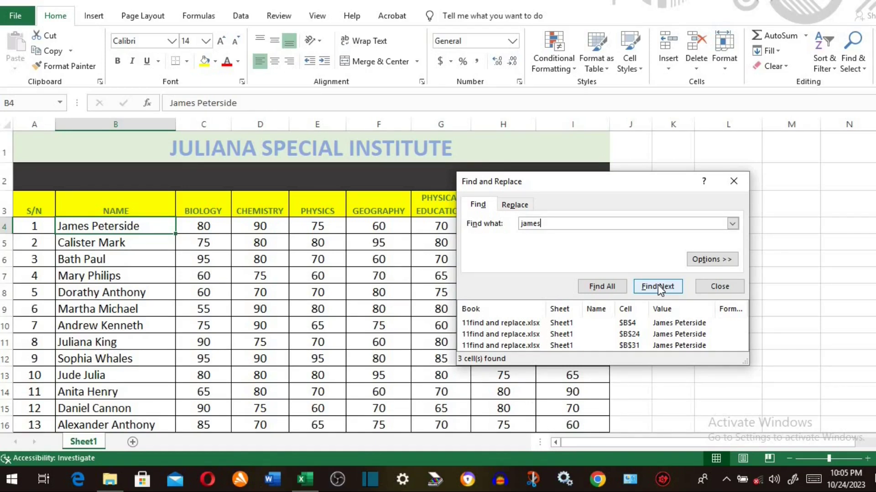
click(516, 206)
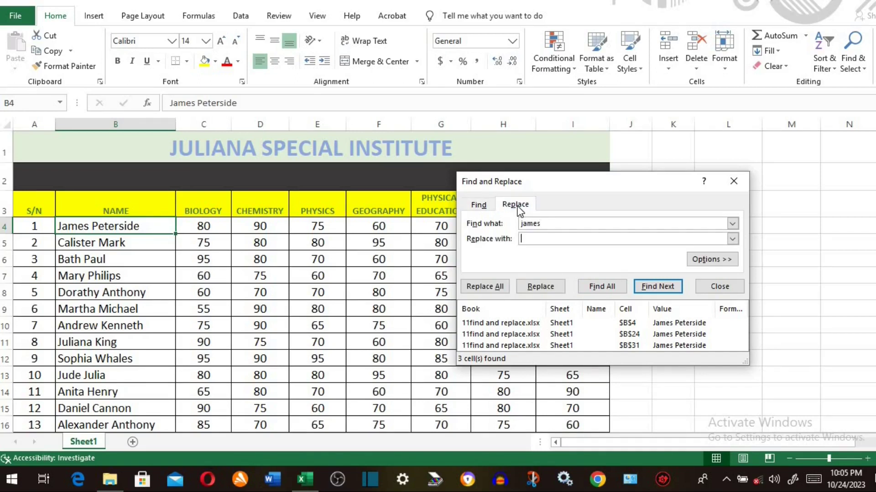
- Replace all Sophia entries with sophie (10 replacements), then close Find and Replace
click(552, 223)
key(BackSpace)
key(BackSpace)
key(BackSpace)
key(BackSpace)
key(BackSpace)
text(sophie)
click(530, 238)
text(sophia)
click(711, 259)
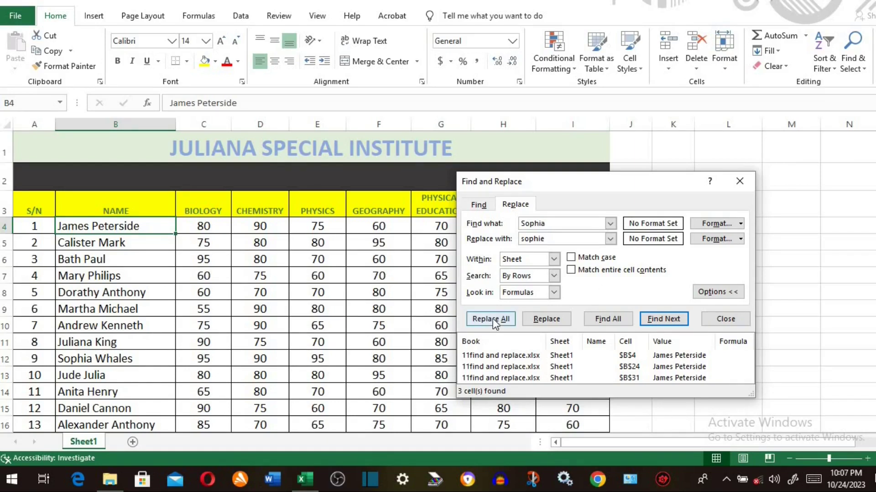
click(491, 318)
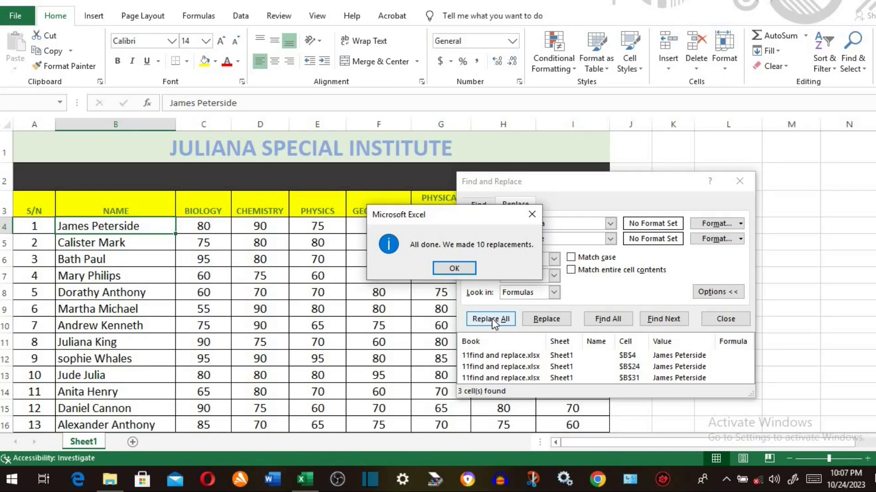
click(454, 269)
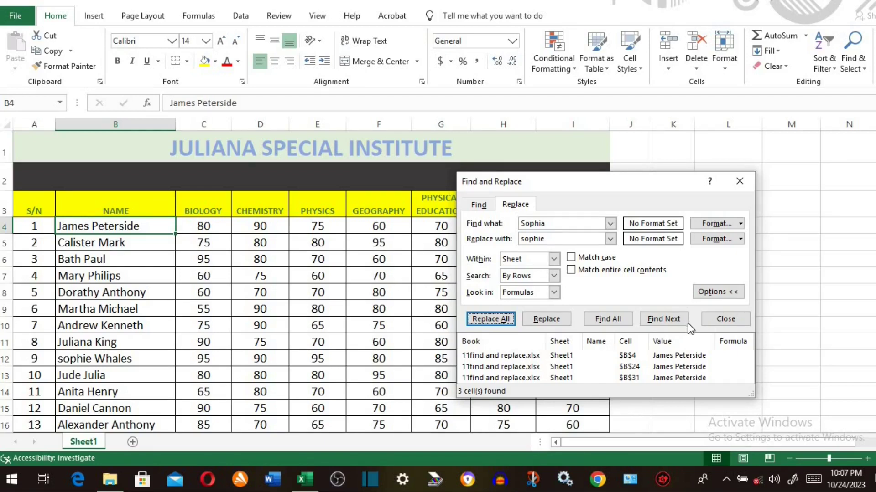
click(719, 319)
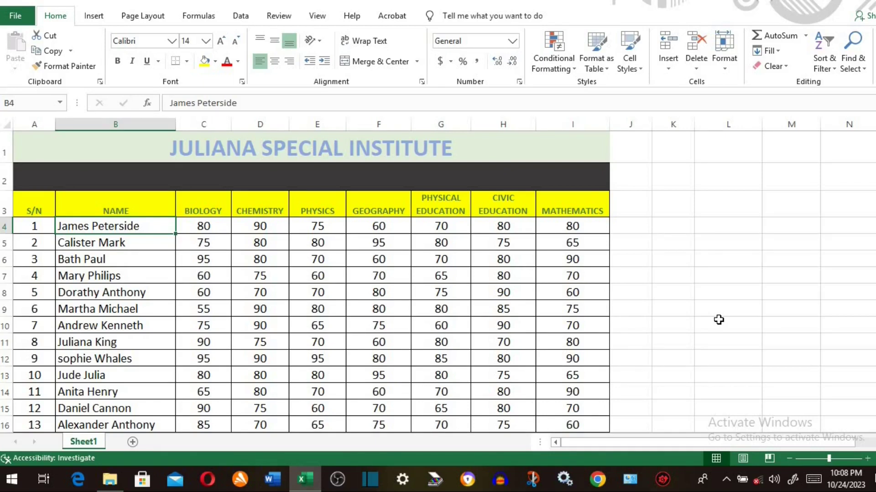
- Open Replace with Find what set to James and Replace with set to Clement
click(852, 46)
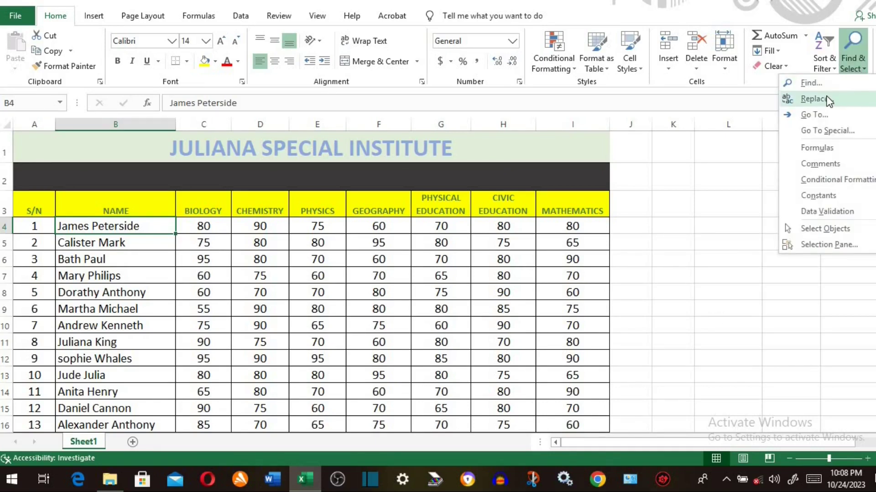
click(814, 99)
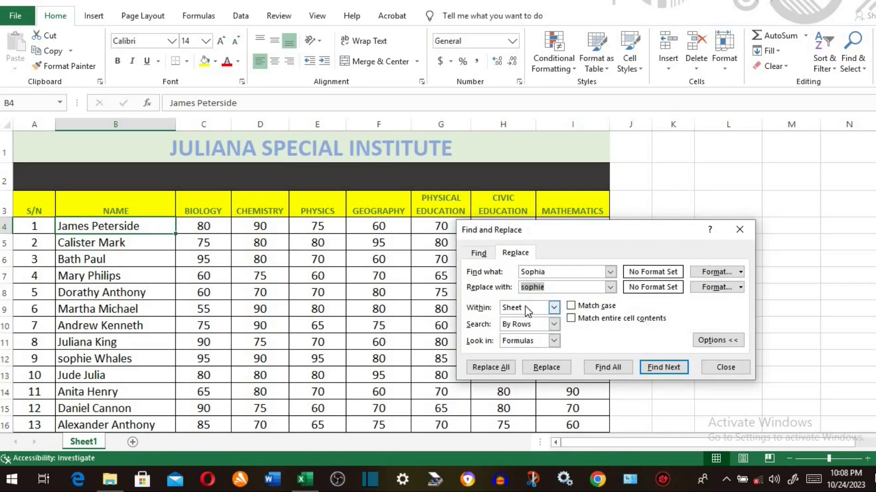
click(551, 273)
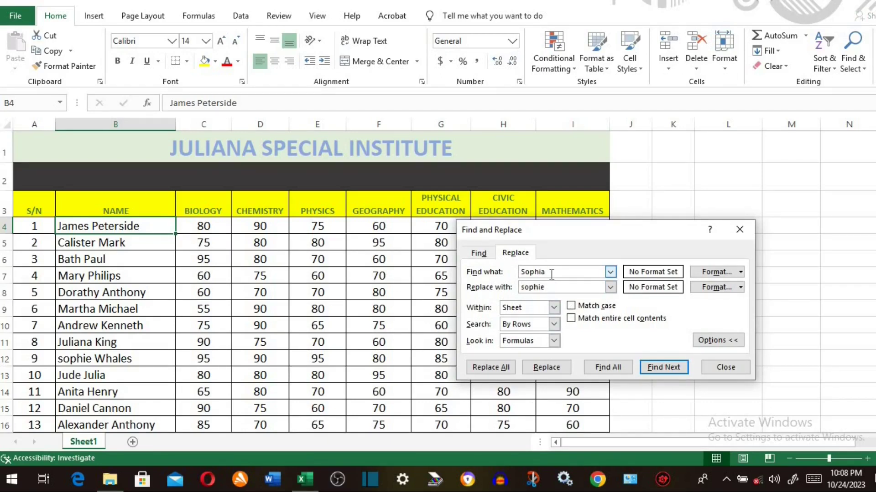
key(BackSpace)
key(BackSpace)
key(BackSpace)
key(BackSpace)
key(BackSpace)
key(BackSpace)
click(553, 287)
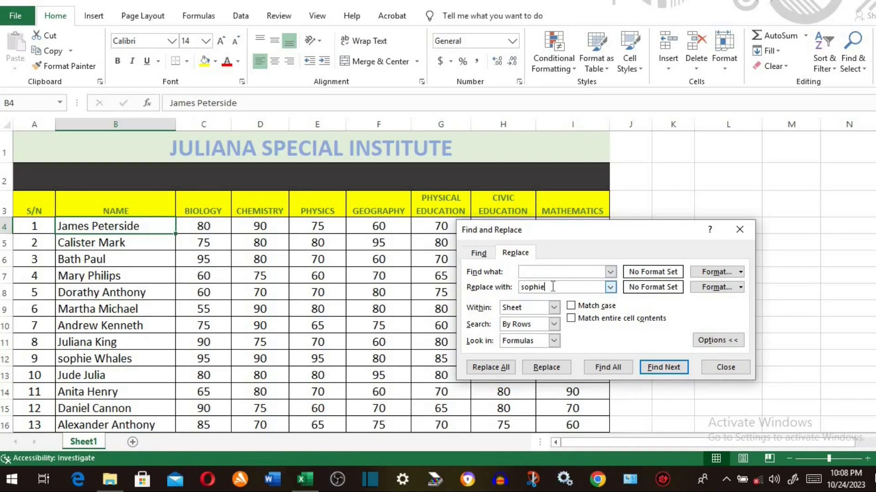
key(BackSpace)
key(BackSpace)
key(BackSpace)
key(BackSpace)
key(BackSpace)
key(BackSpace)
click(555, 272)
text(James)
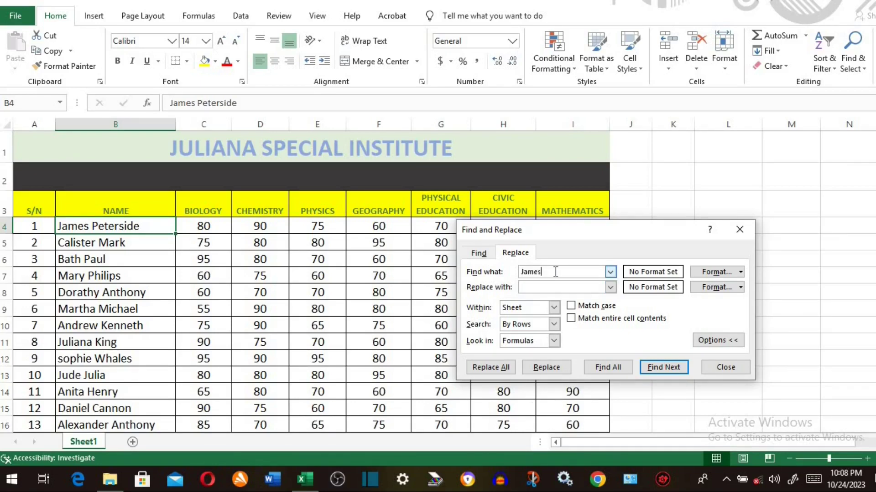
click(534, 286)
text(Clement)
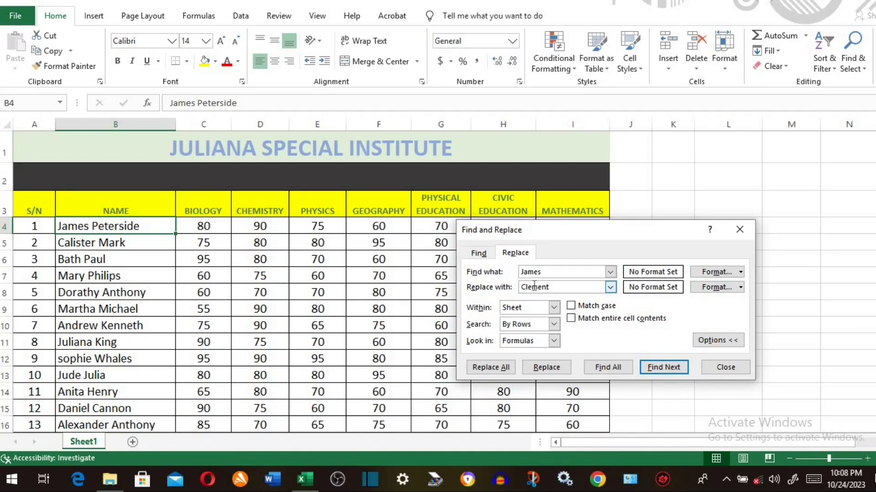
- Skip to the James match in B31, replace only it, and close the dialog
click(546, 367)
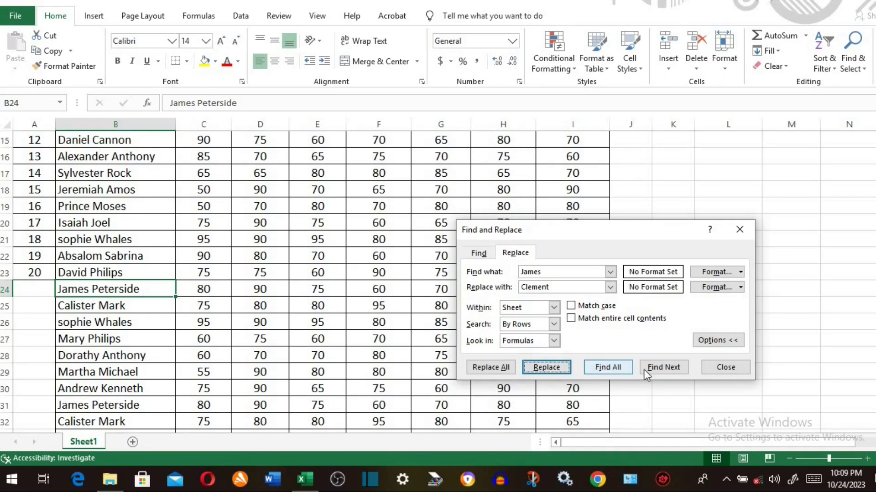
click(658, 367)
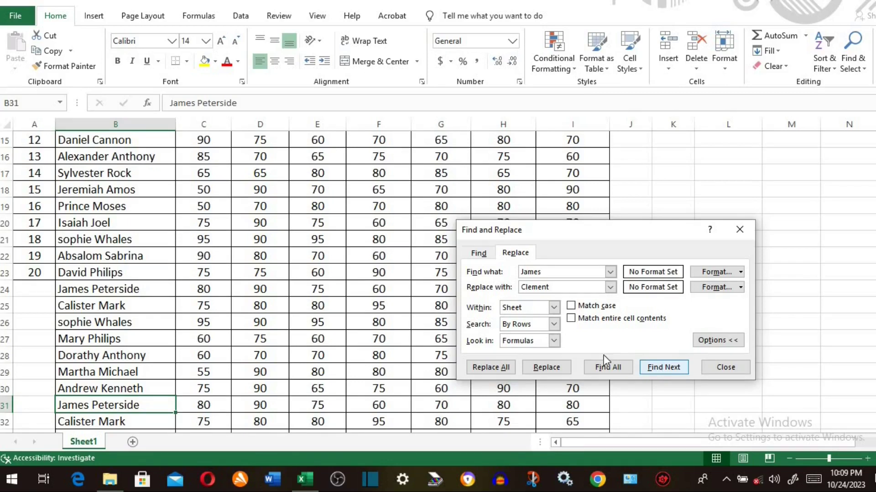
click(549, 367)
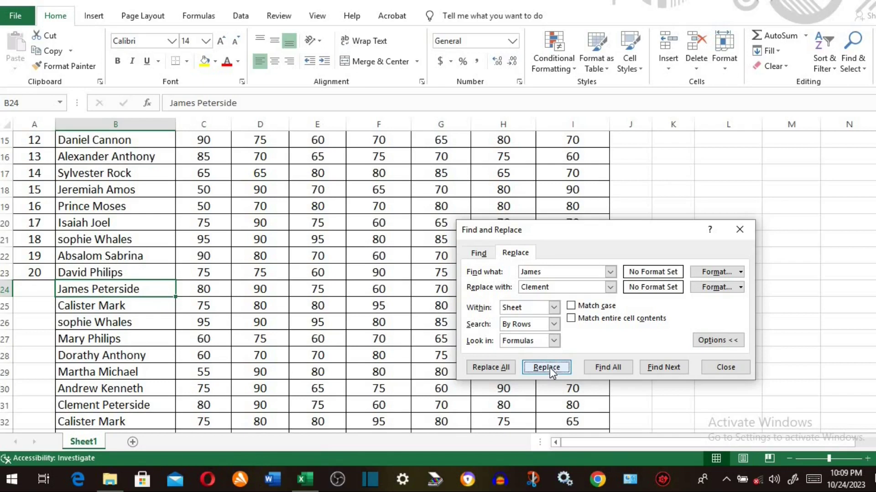
click(740, 230)
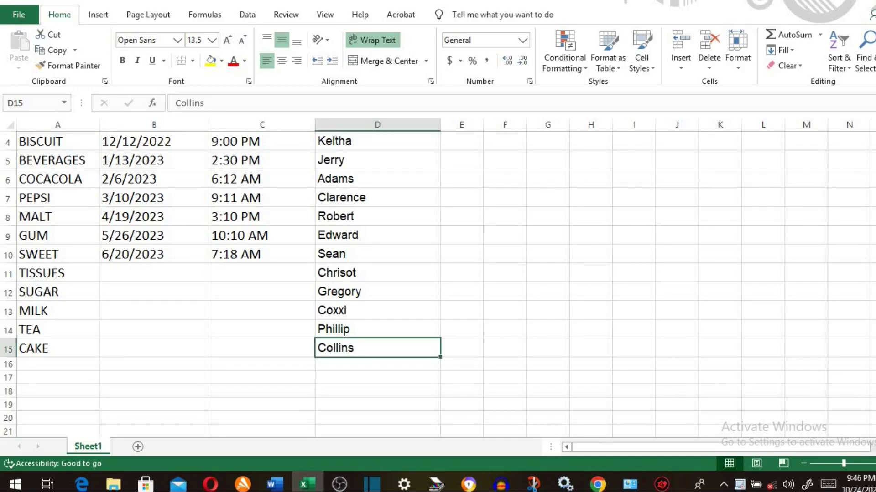
- Enter the formula =TODAY() in cell A1
scroll(438, 274, up, 1)
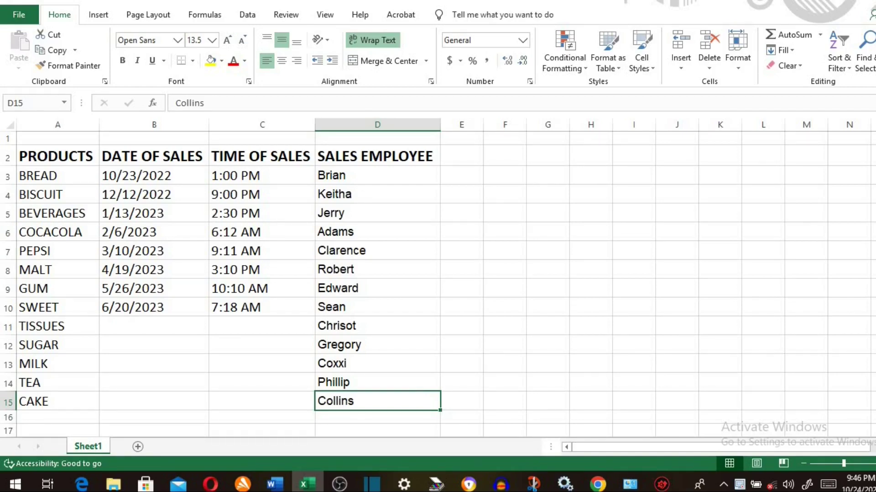
click(87, 137)
text(=)
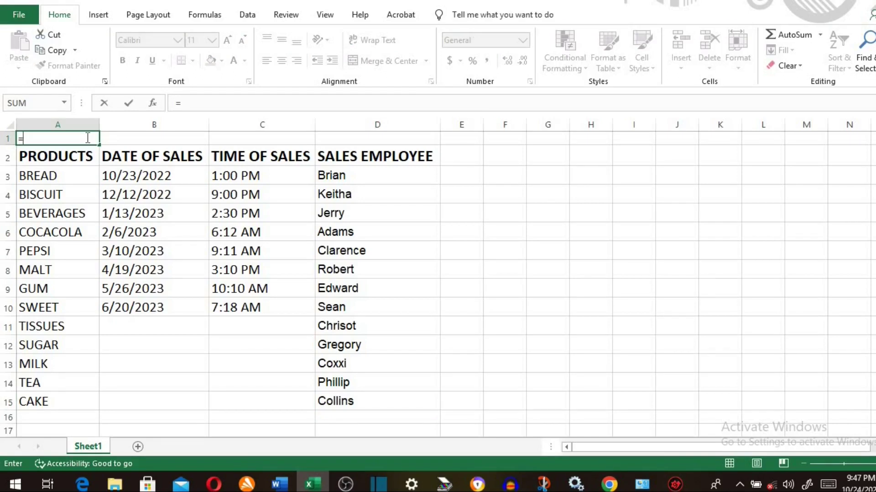
text(to)
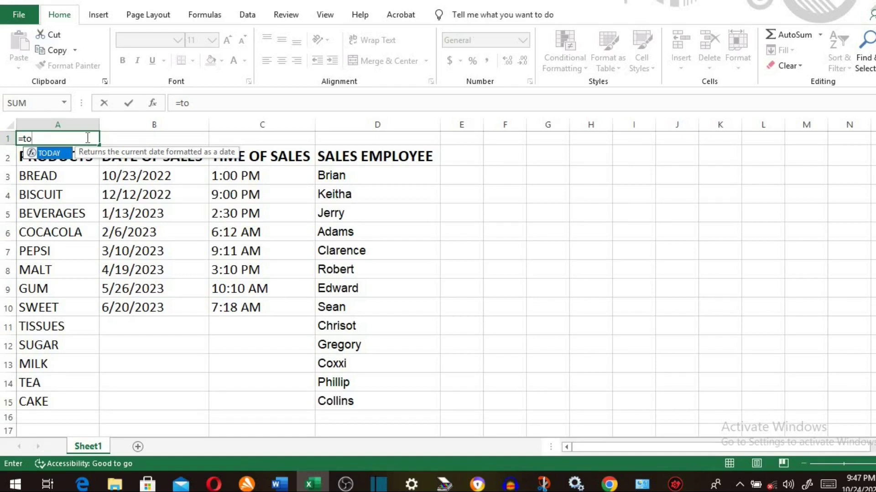
double_click(58, 155)
text())
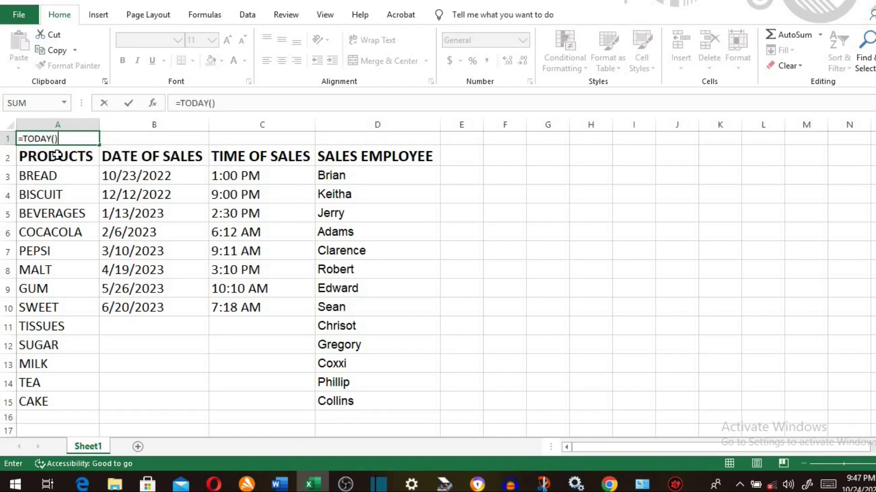
key(Return)
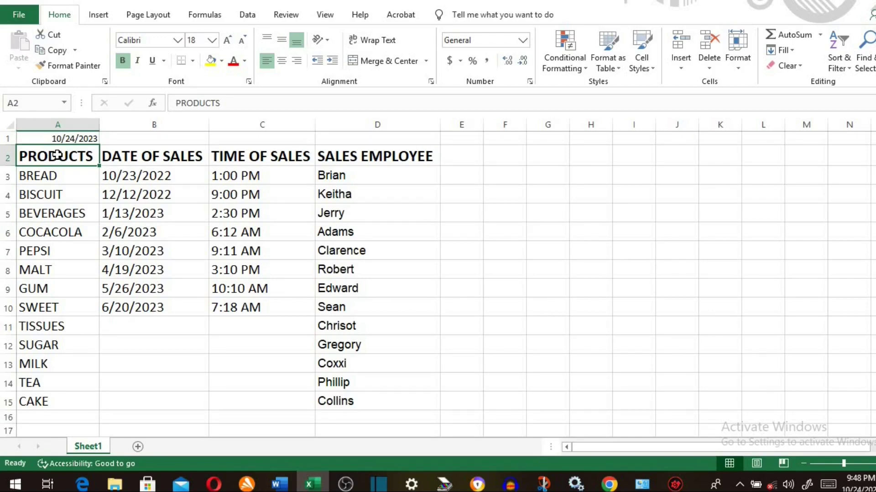
- Enter 10/24/2023 in B11, today's date in B12, B14, B15, and current time in C12
click(141, 327)
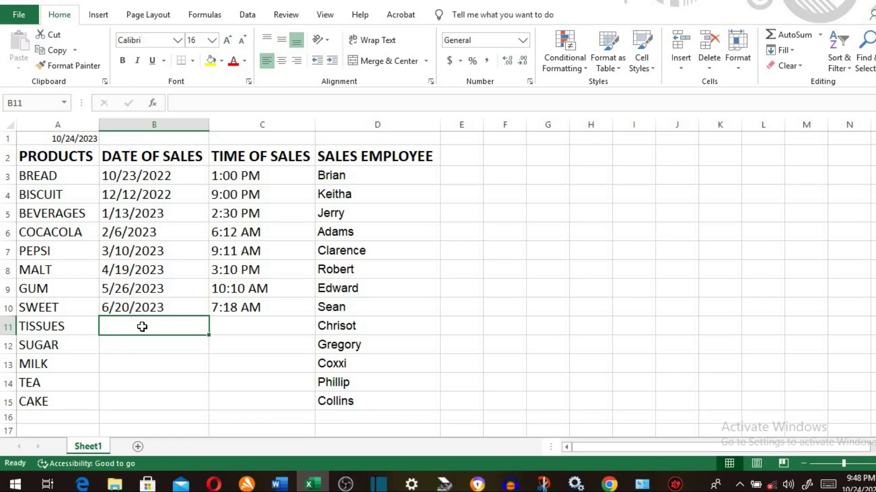
text(10)
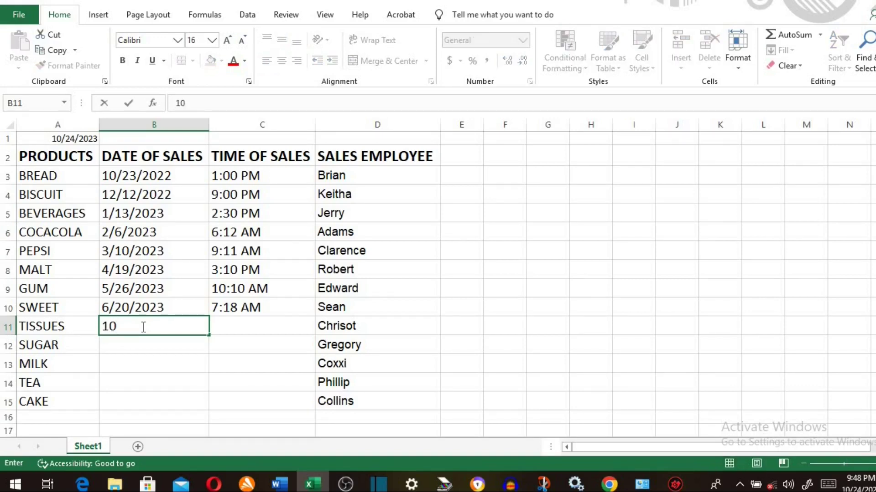
text(/24/2023)
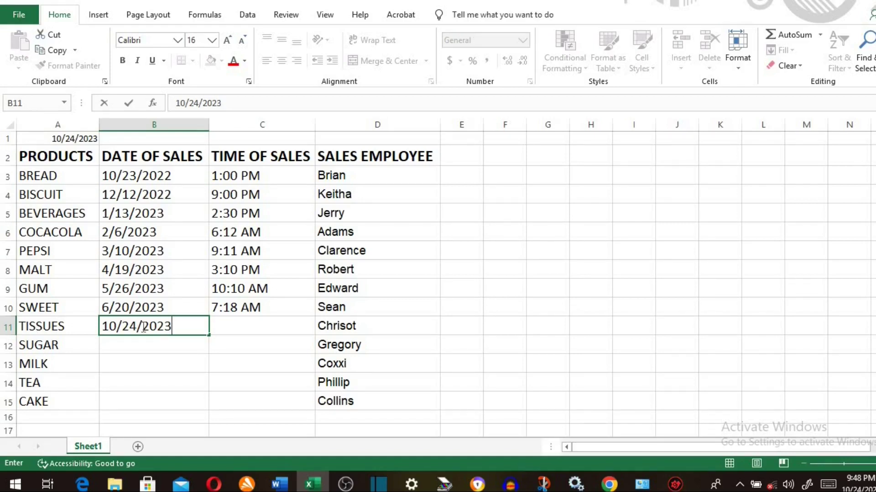
click(143, 346)
key(ctrl+semicolon)
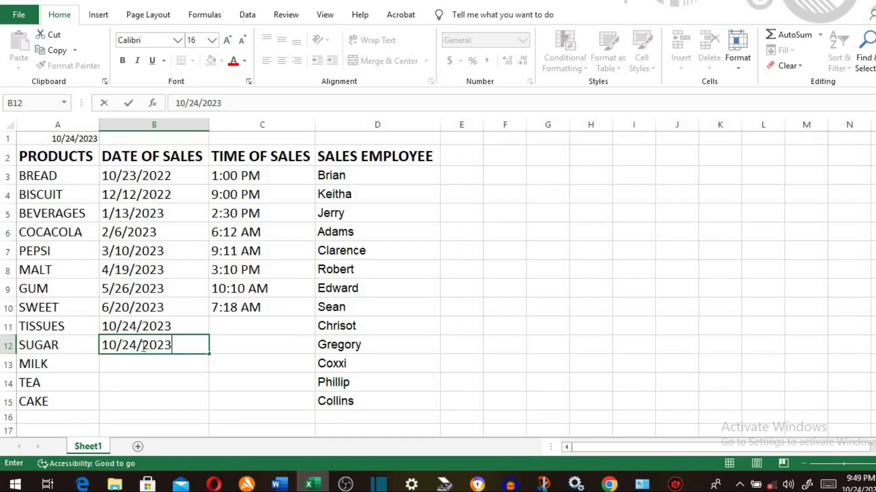
click(235, 341)
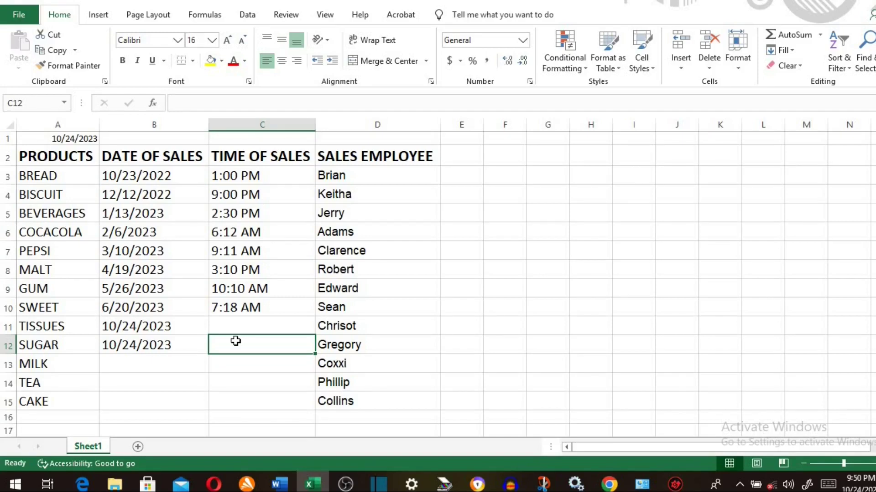
key(ctrl+shift+semicolon)
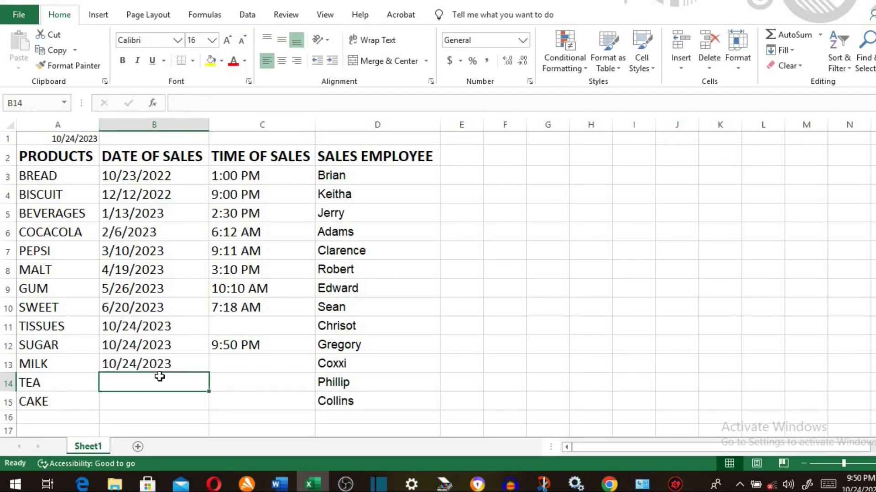
key(ctrl+semicolon)
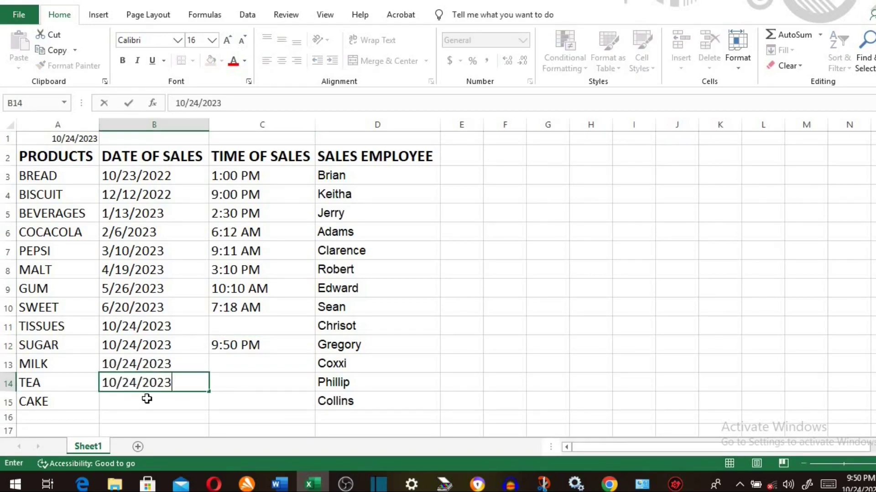
key(Return)
key(ctrl+semicolon)
- Stamp the current time, 9:50 PM, into C11, C13, C14 and C15 for TISSUES, MILK, TEA and CAKE
click(228, 328)
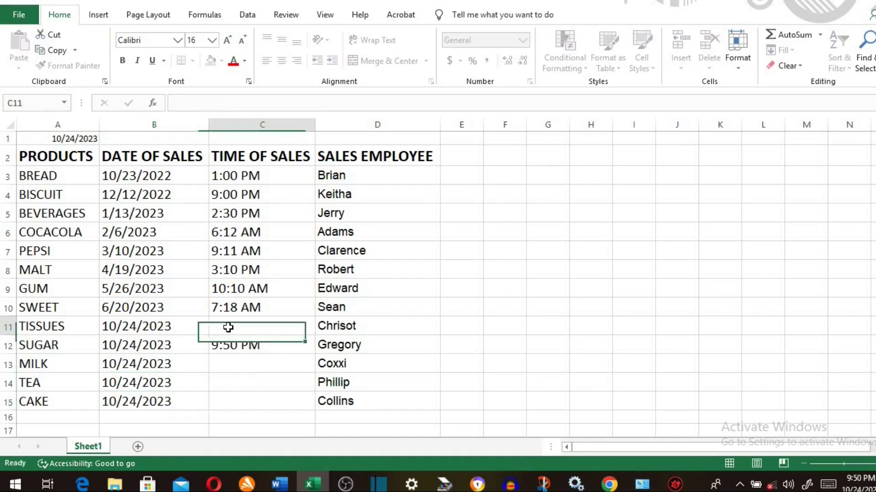
key(ctrl+shift+semicolon)
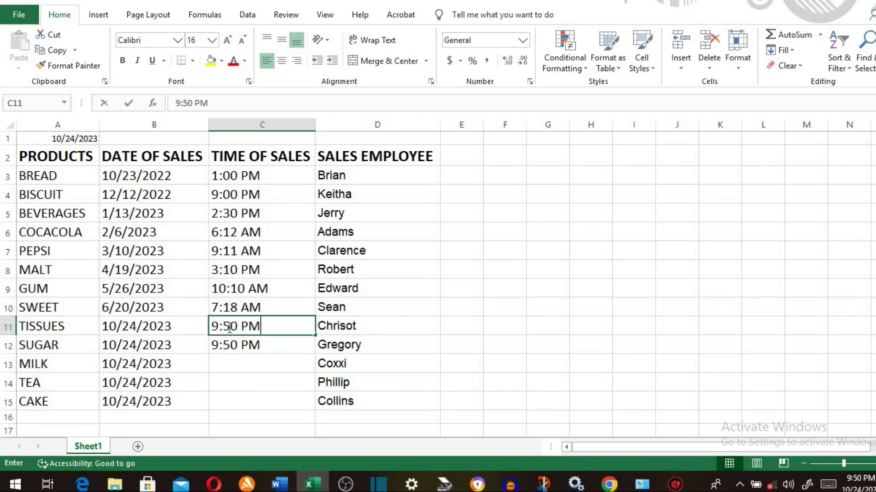
click(235, 364)
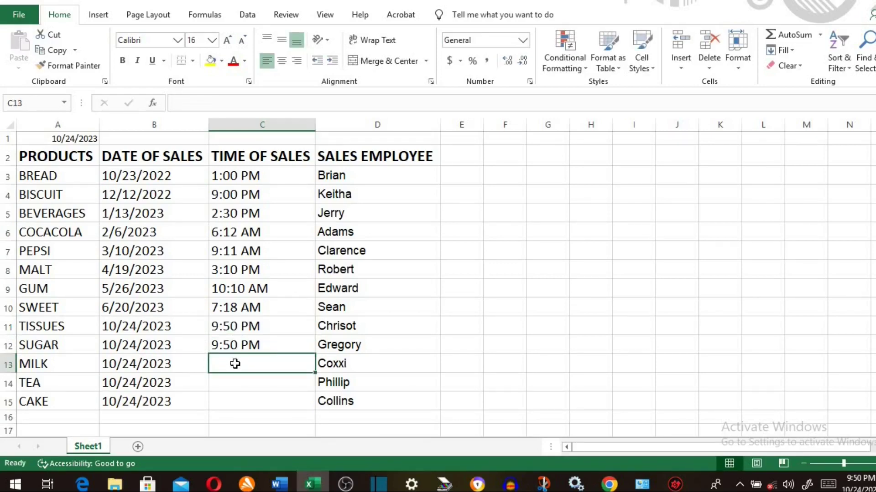
key(ctrl+shift+semicolon)
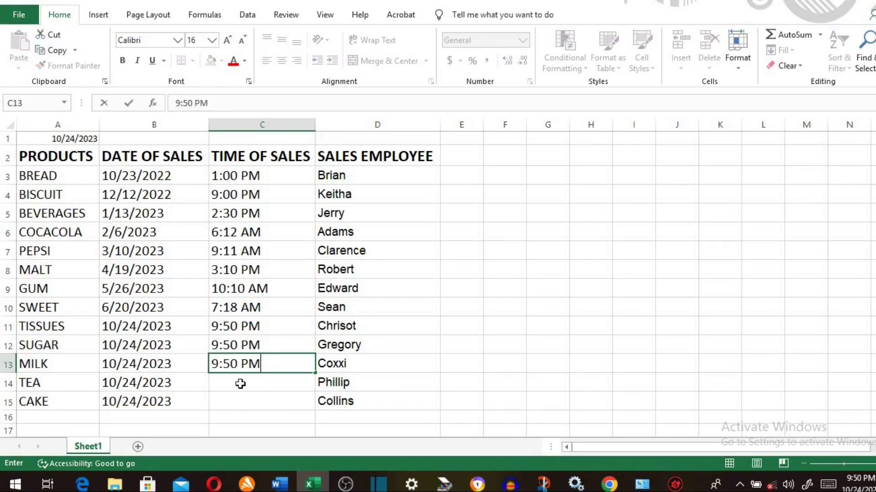
click(240, 384)
key(ctrl+shift+semicolon)
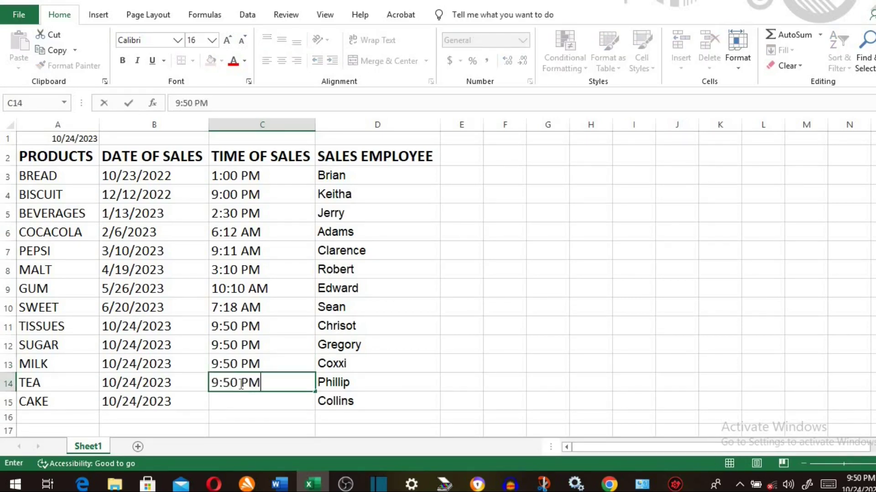
click(239, 403)
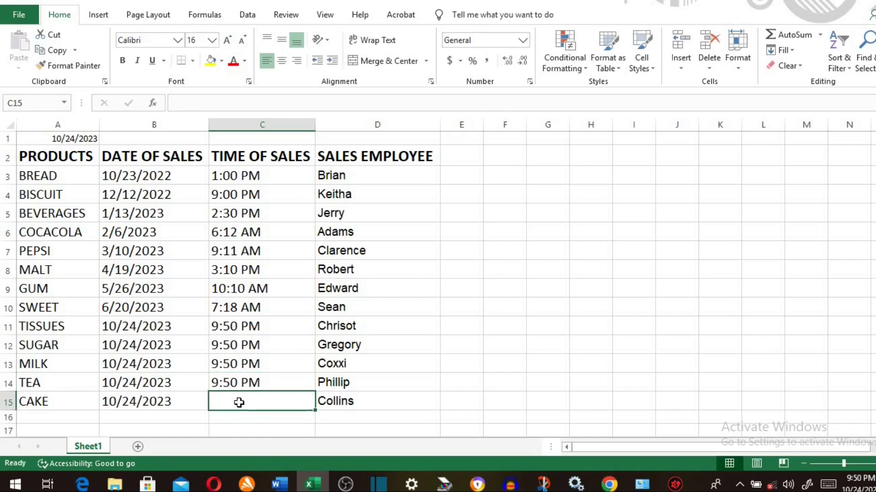
key(ctrl+shift+semicolon)
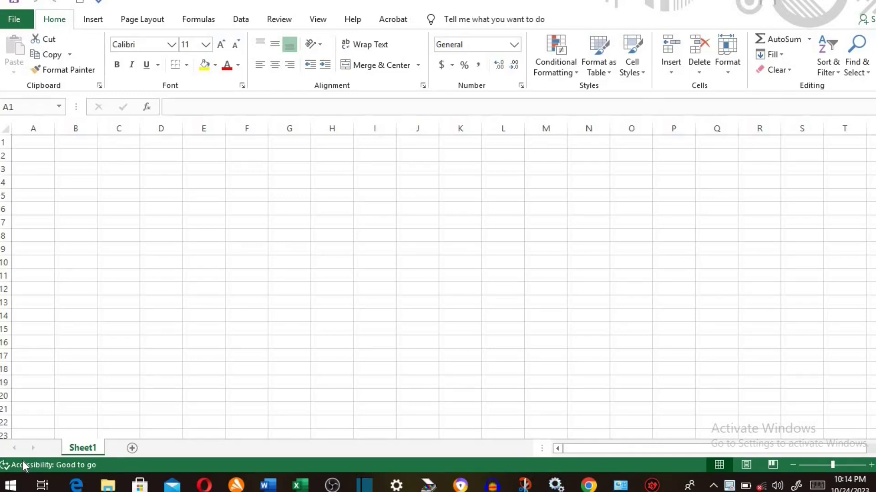
- Enter the title 'Product Sales' in A2 and headers S/N, Products, Quantity, Amount in A3:D3
click(37, 156)
text(Pr)
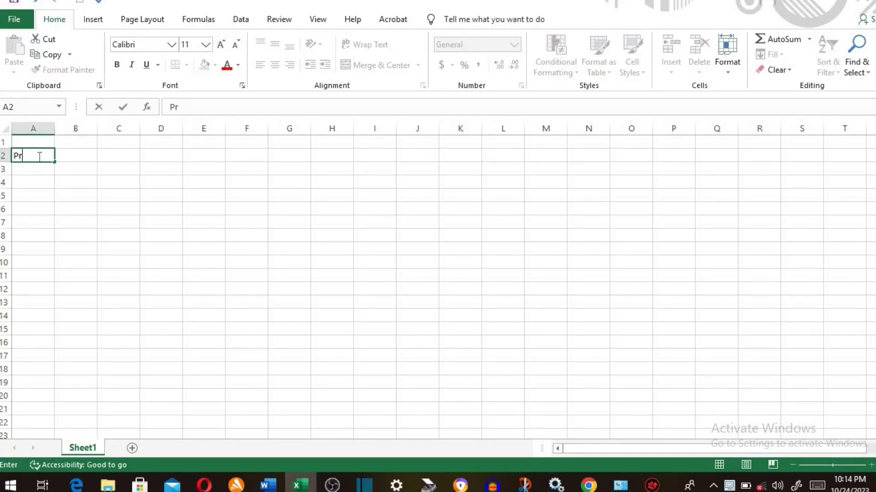
text(oduct Sales)
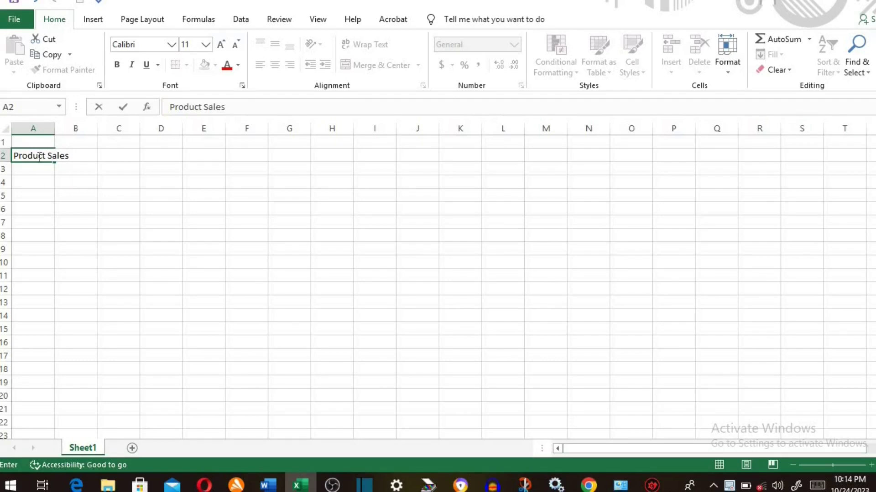
key(Return)
text(S/N)
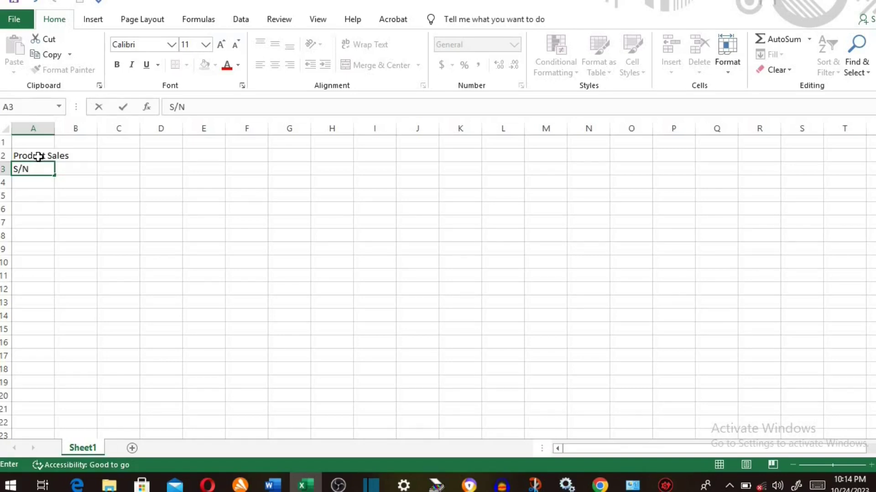
key(Tab)
text(P)
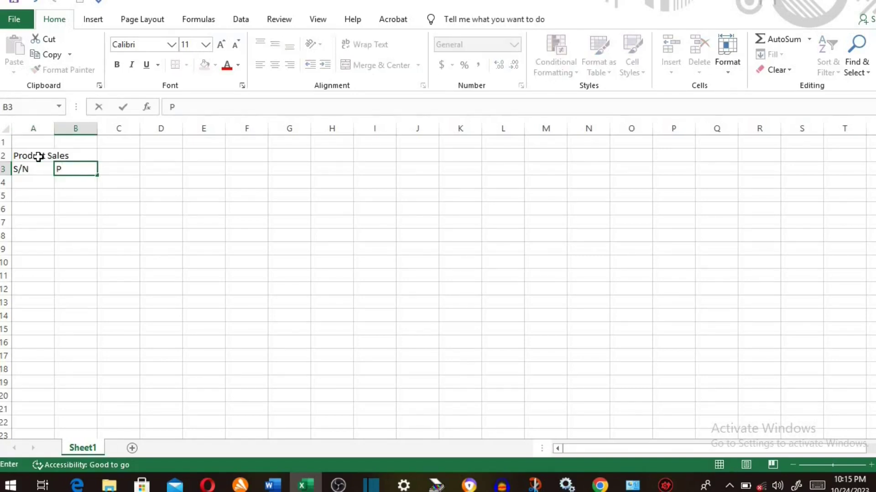
text(roducts)
key(Tab)
text(Quantity)
key(Tab)
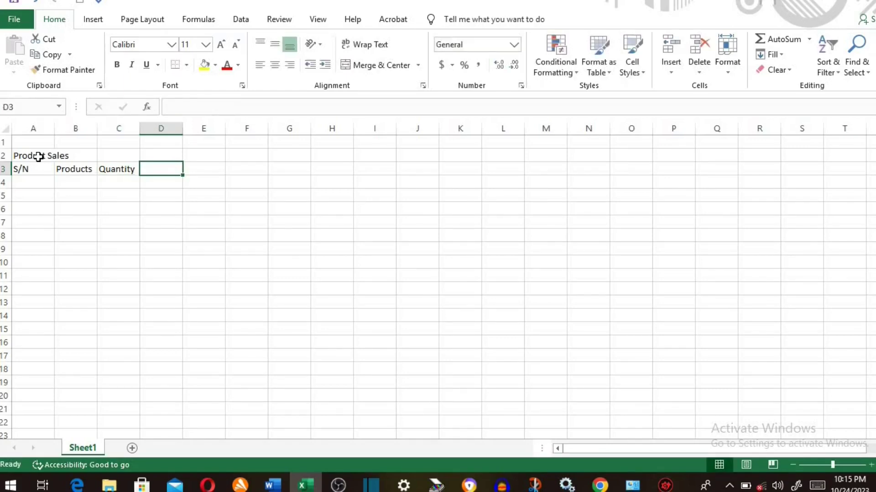
text(Amount)
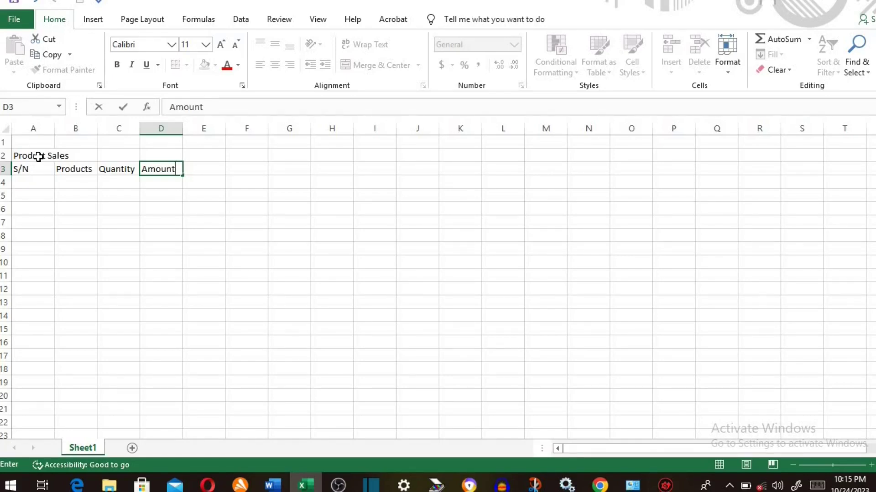
click(58, 142)
- Narrow column A, widen column C to fit Quantity, and select the title row A2:D2
drag(54, 132, 222, 134)
click(207, 130)
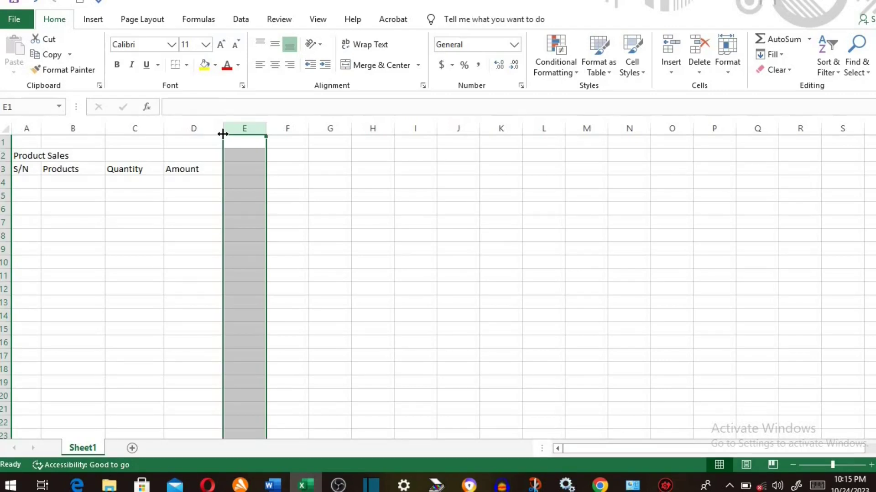
click(27, 156)
drag(27, 156, 182, 161)
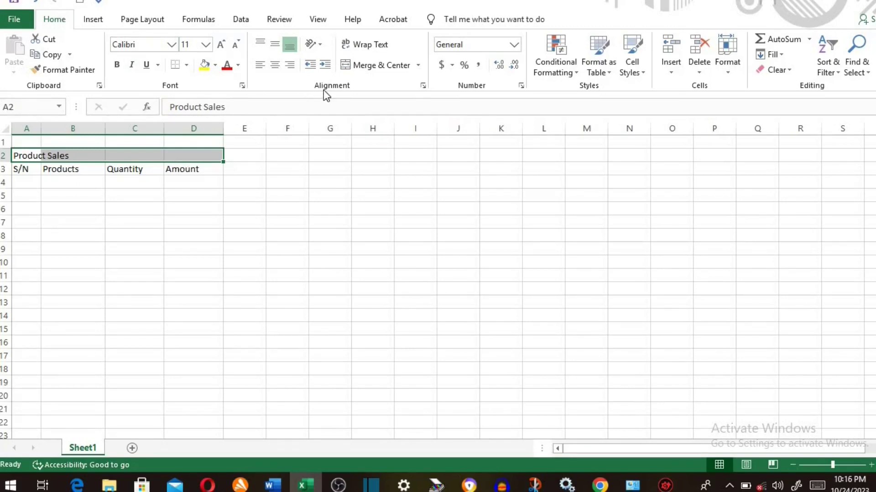
- Merge and centre the Product Sales title across A2:D2 and colour it dark blue
click(385, 69)
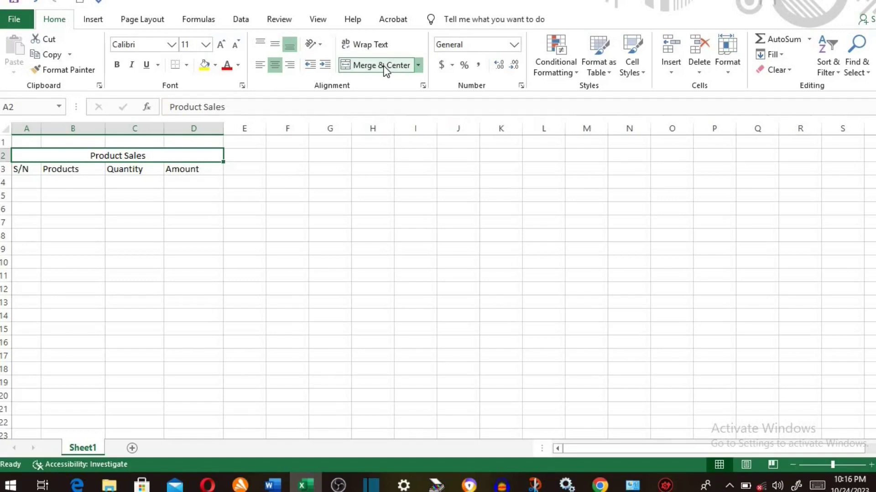
click(239, 65)
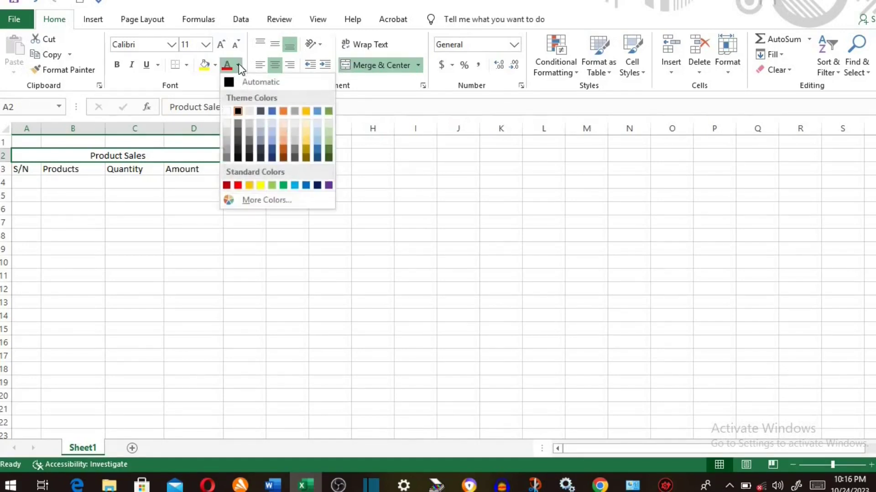
click(316, 145)
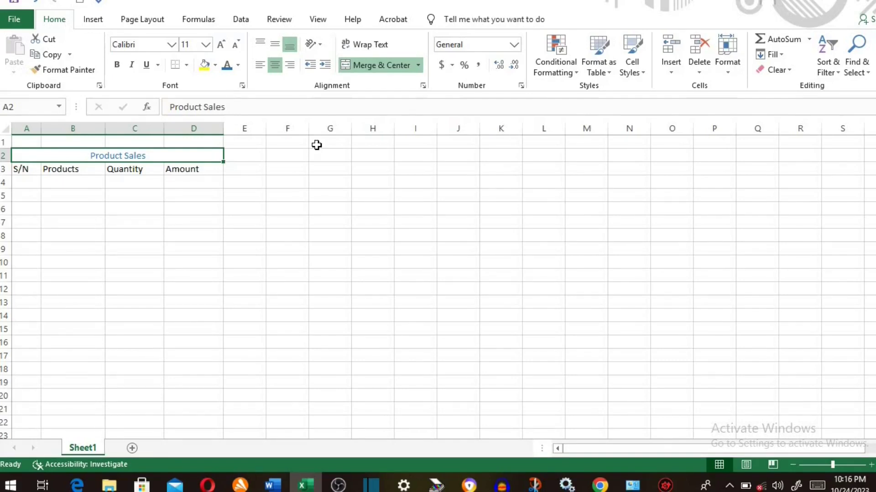
- Give the header row A3:D3 a light blue fill with white text
click(24, 171)
drag(24, 171, 182, 164)
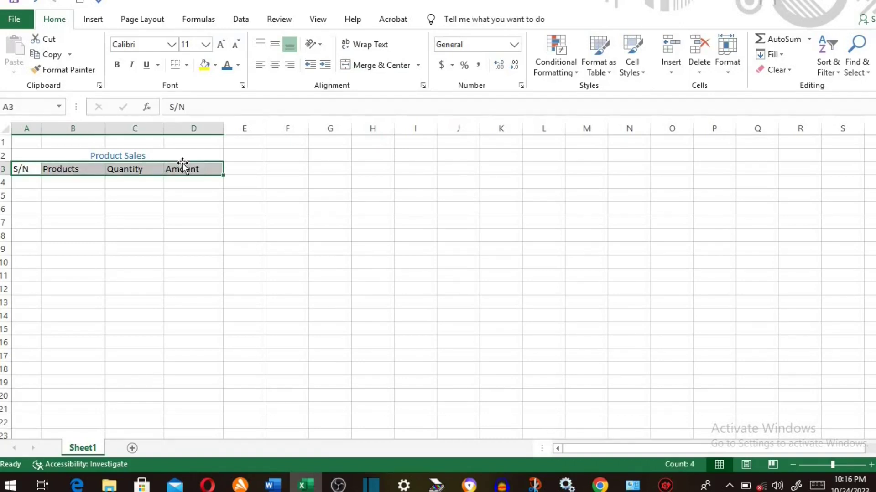
click(215, 65)
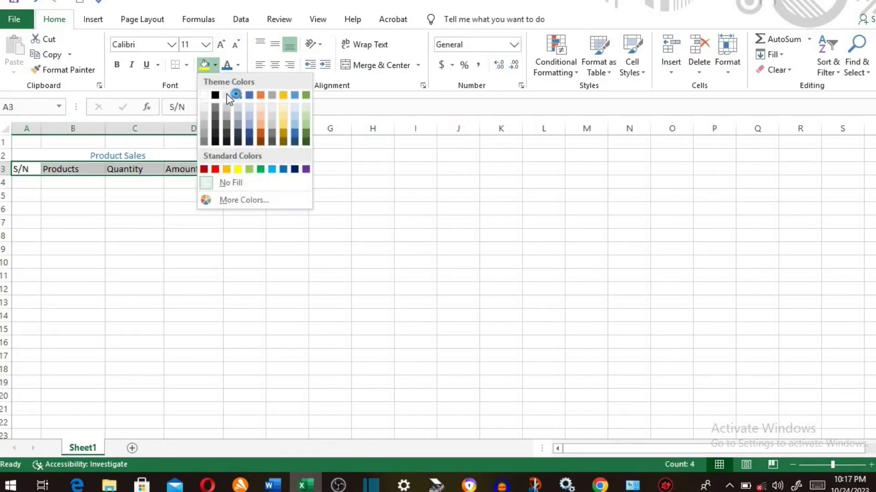
click(249, 125)
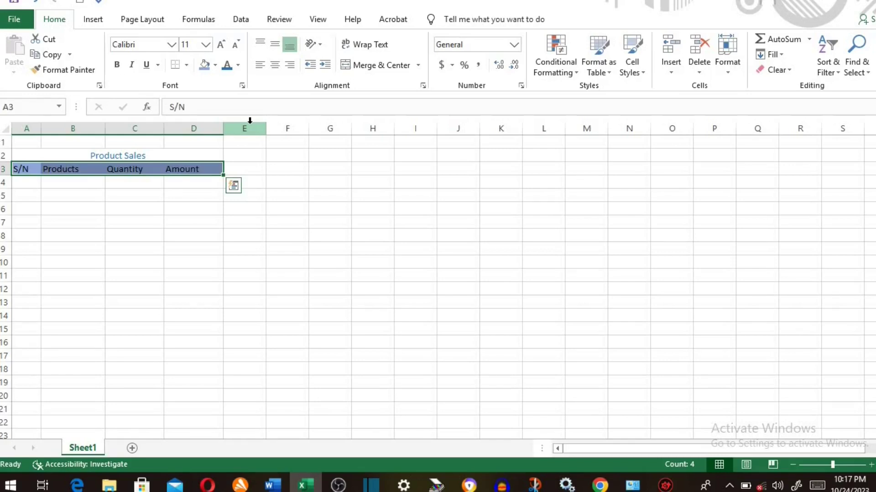
click(239, 63)
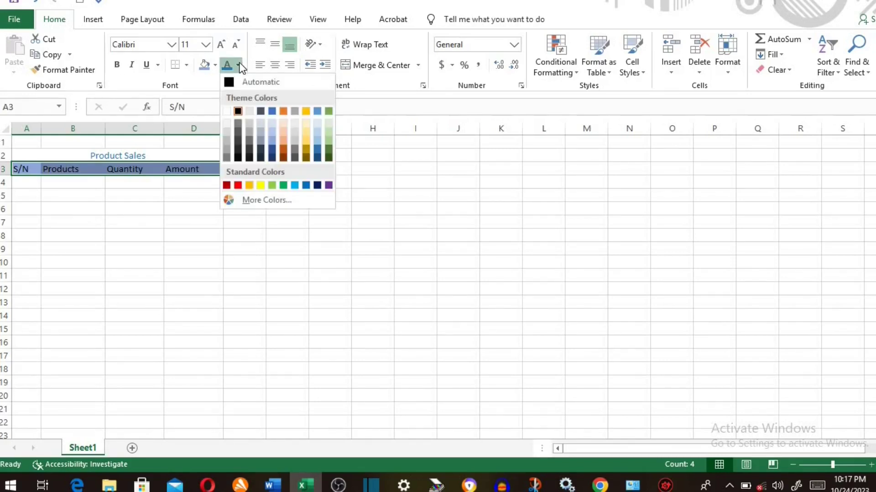
click(227, 112)
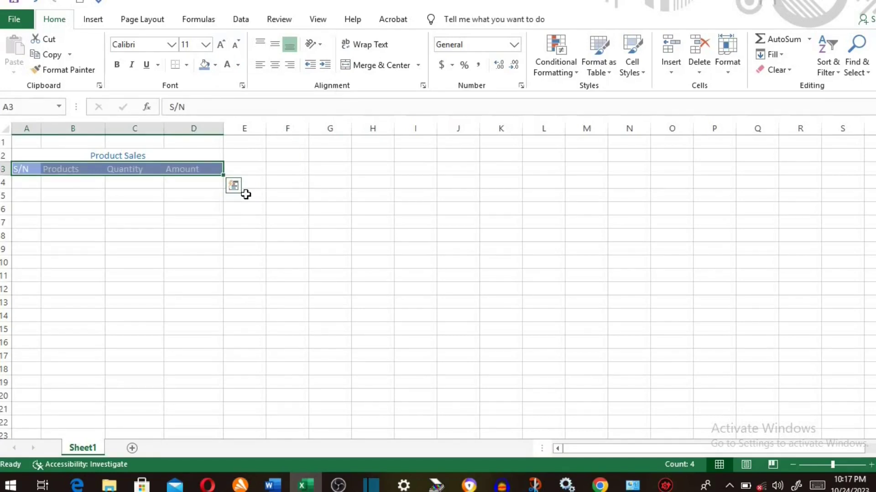
- Make the title and the header row A2:D3 bold
click(180, 153)
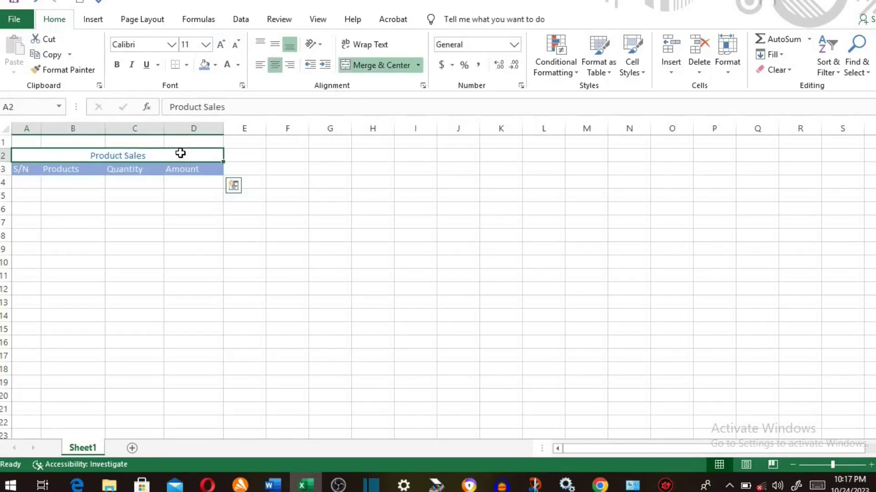
drag(180, 154, 178, 166)
click(119, 68)
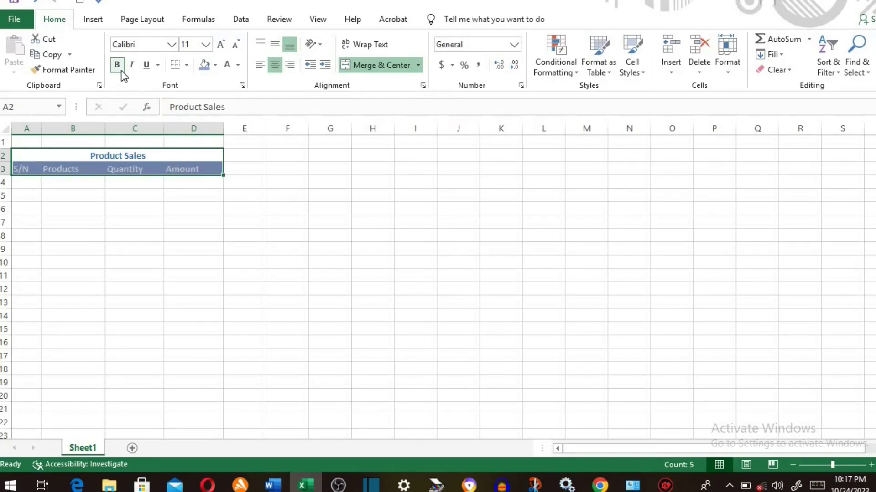
click(28, 183)
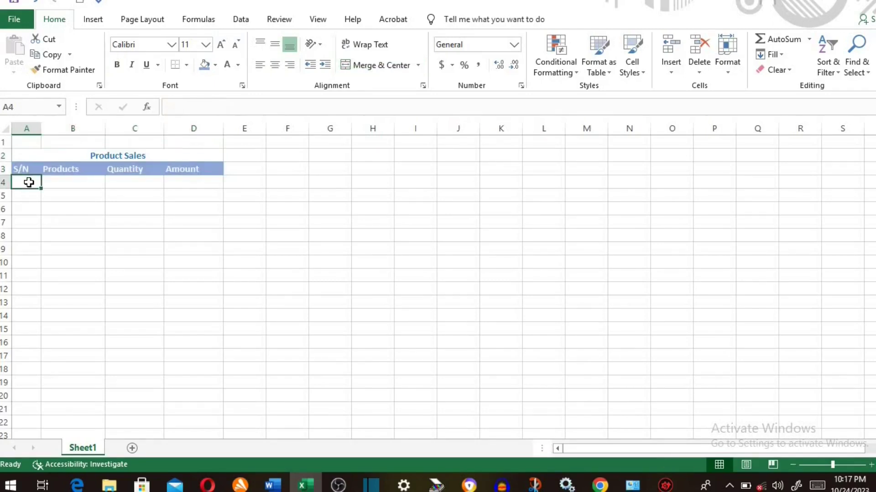
- Enter 1 and 2 in A4:A5 and fill the serial numbers down to 10 in A13
text(1)
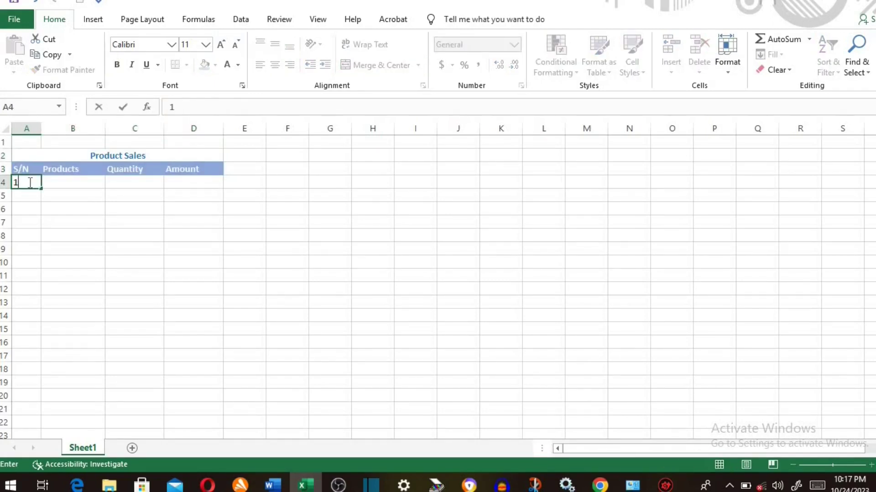
key(Return)
text(2)
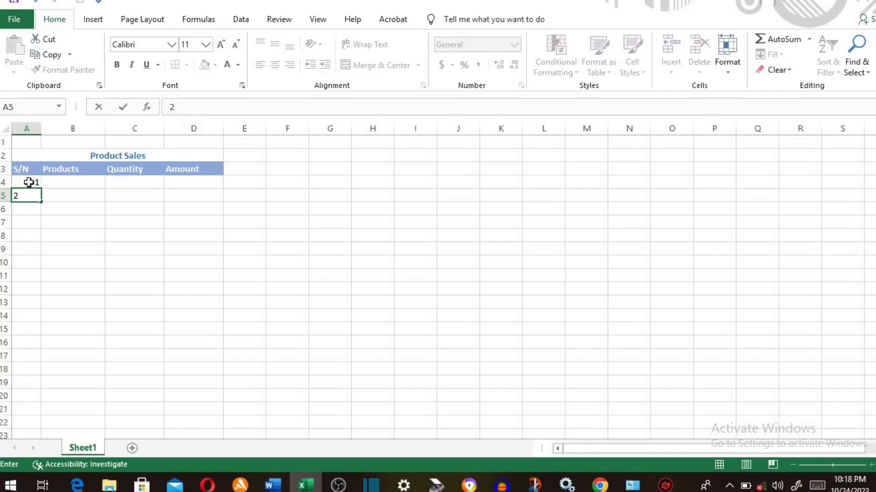
key(Return)
click(29, 182)
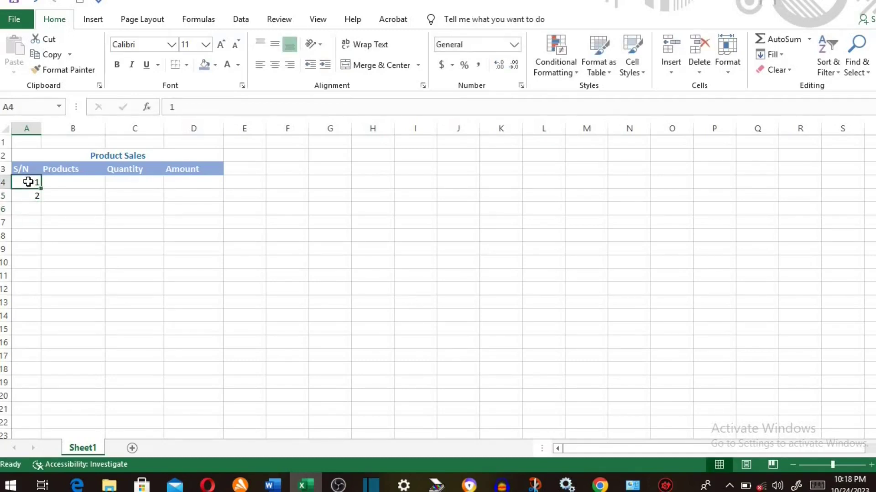
drag(29, 182, 40, 305)
- Add the label Total in A14, then select the whole table from the title down
click(39, 316)
text(Total)
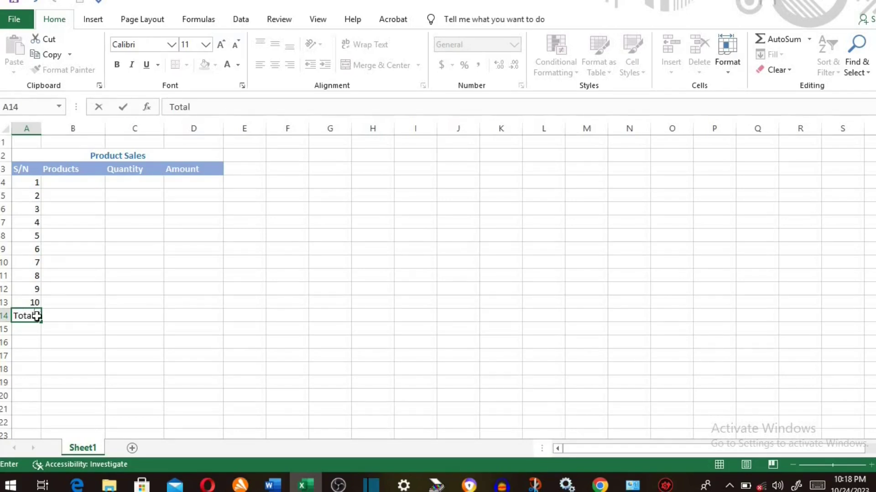
key(Tab)
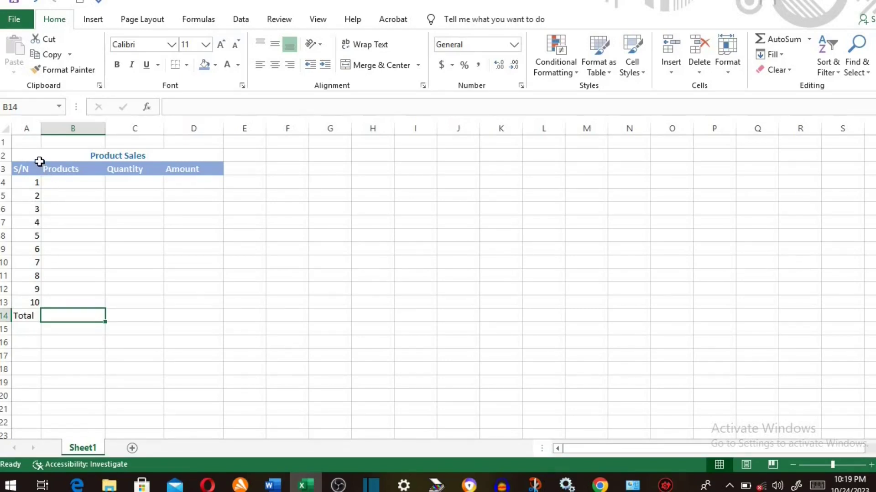
drag(35, 152, 190, 316)
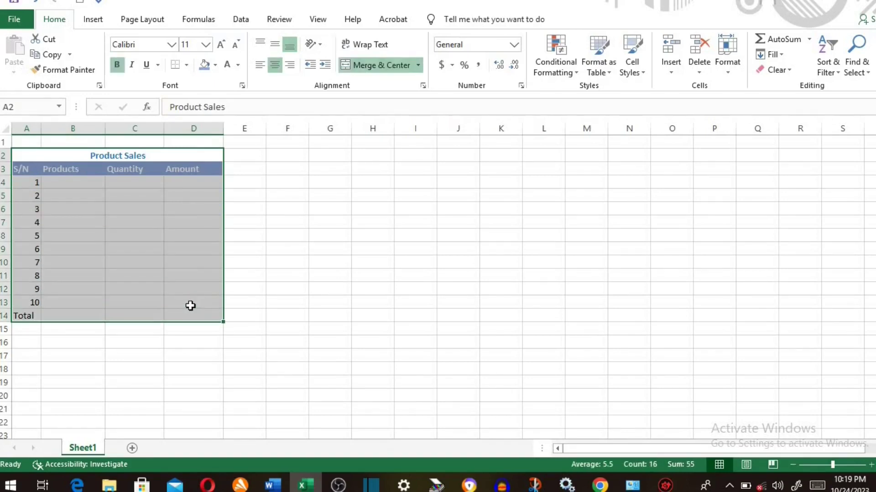
- Apply All Borders to every cell of the table A2:D14
click(186, 64)
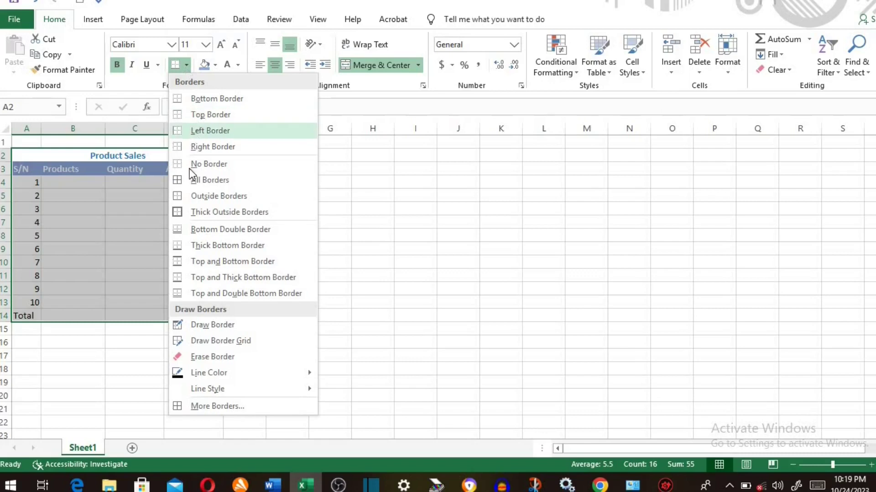
click(193, 180)
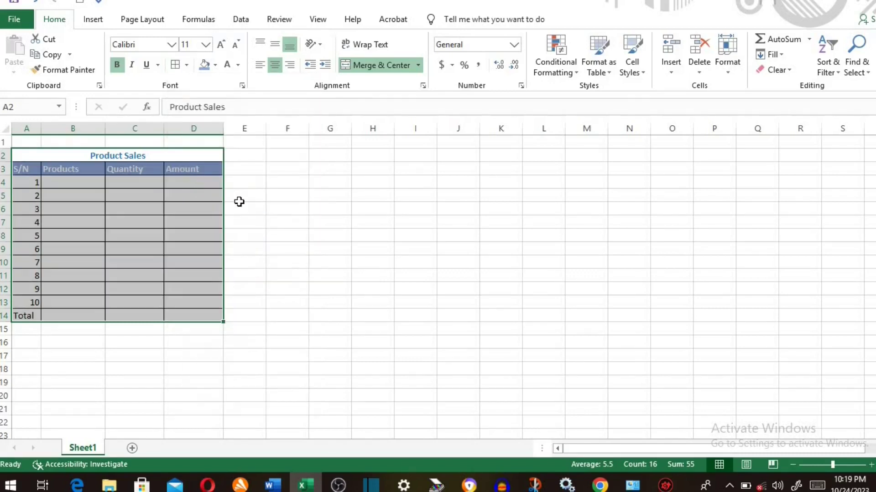
click(253, 209)
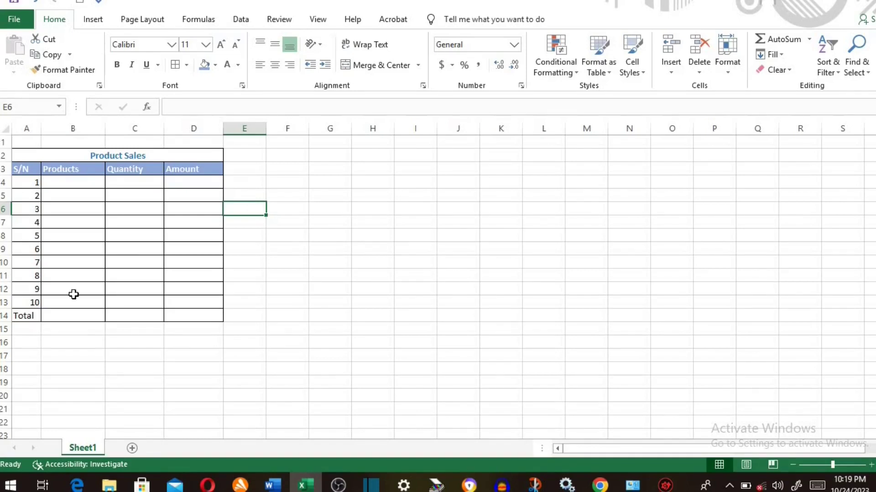
- Shade the Total row A14:D14 blue and merge-and-centre Total across A14:B14
click(26, 317)
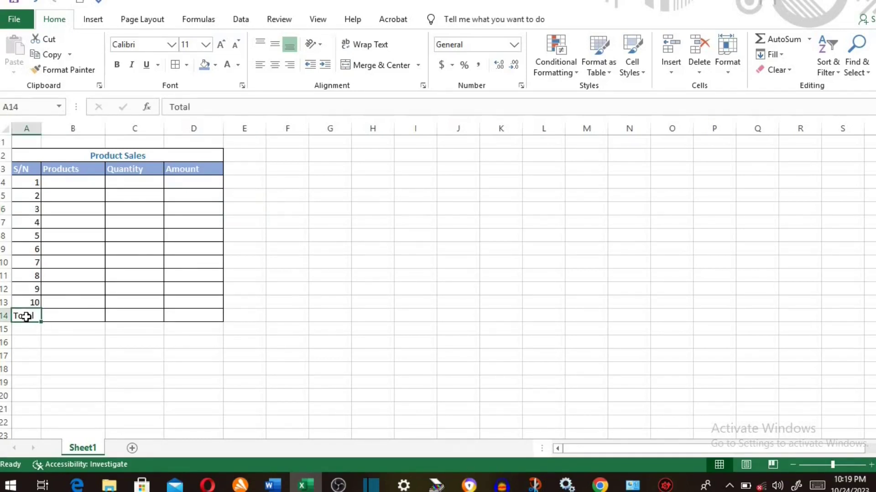
drag(26, 317, 183, 312)
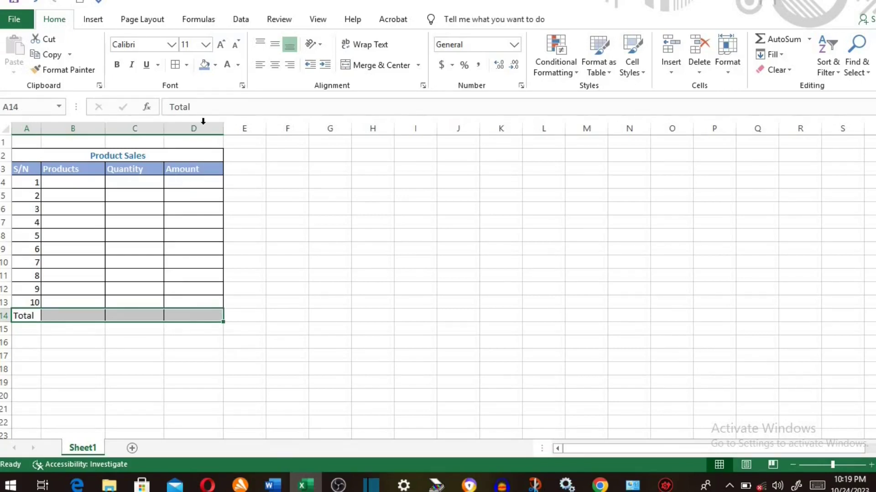
click(206, 68)
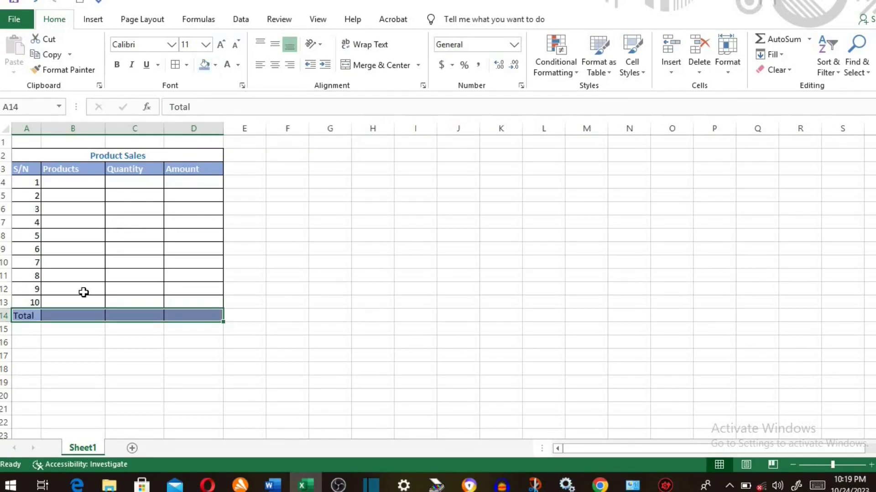
click(37, 316)
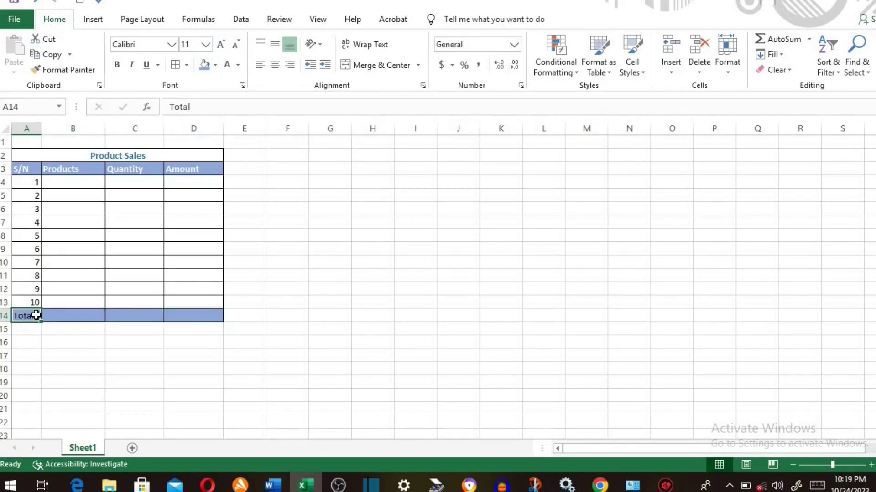
drag(37, 316, 57, 316)
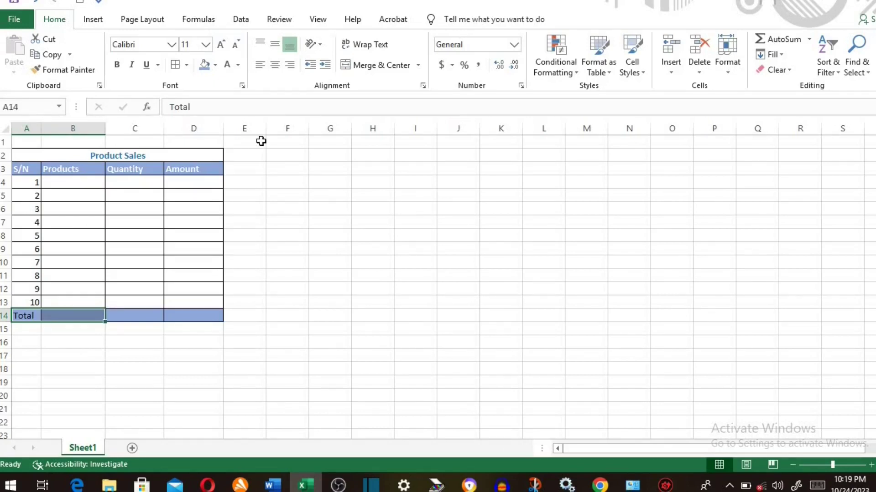
click(376, 66)
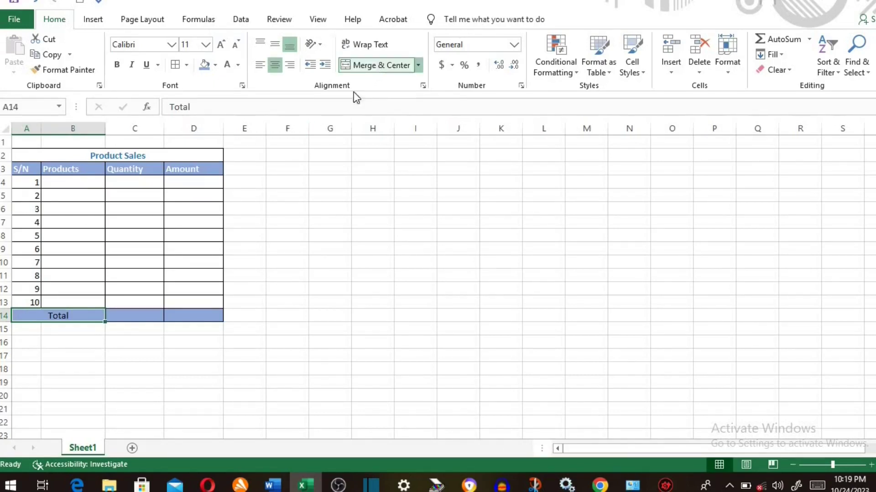
- Apply accounting number format to the Amount cells D4:D13
click(201, 183)
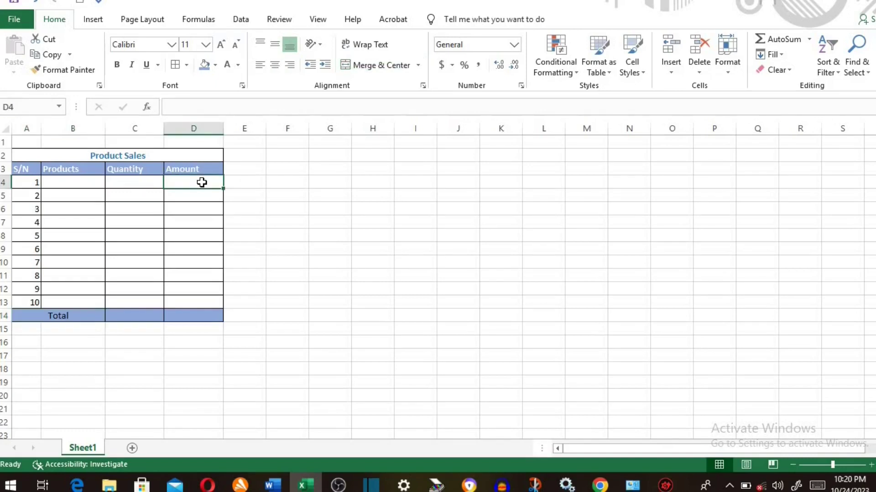
drag(201, 183, 219, 315)
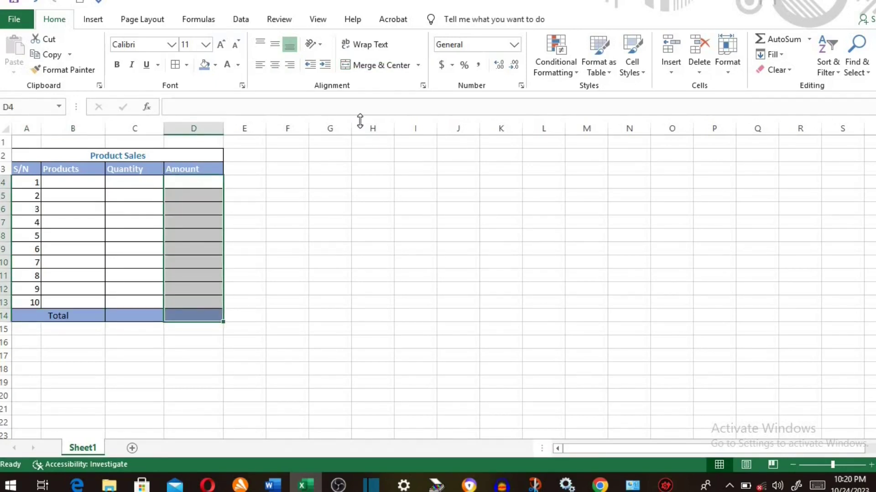
click(440, 67)
click(122, 213)
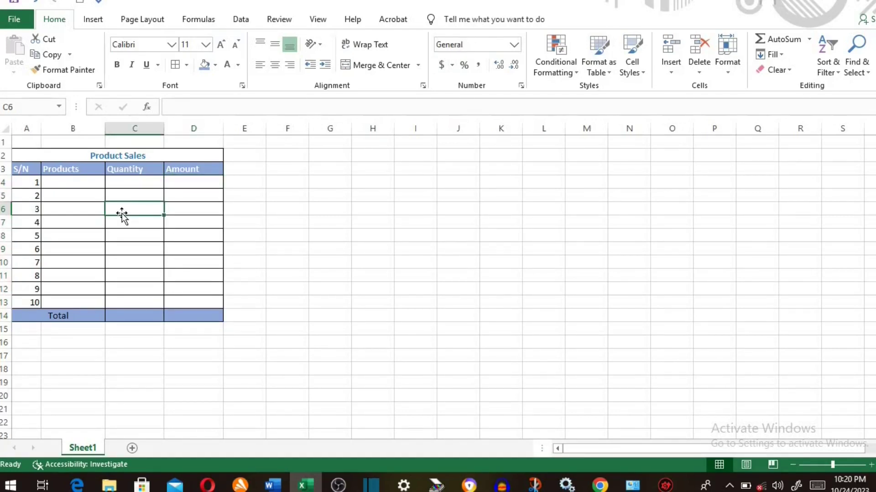
- Enter the products Sugar, Cake, Tea and Milk in B4:B7
click(81, 183)
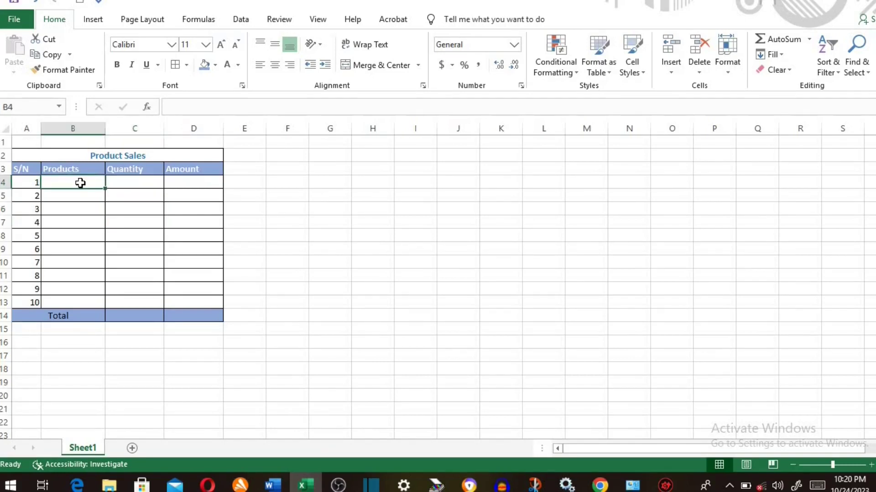
text(Sugar)
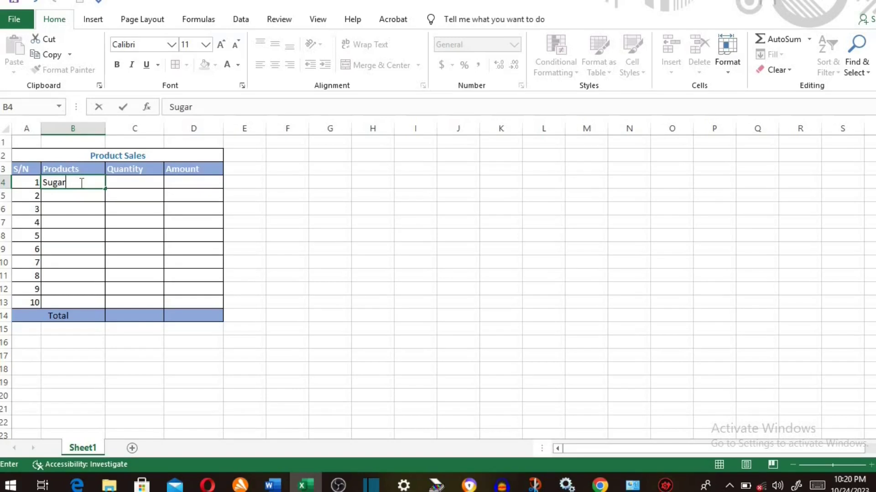
key(Return)
text(Cake)
key(Return)
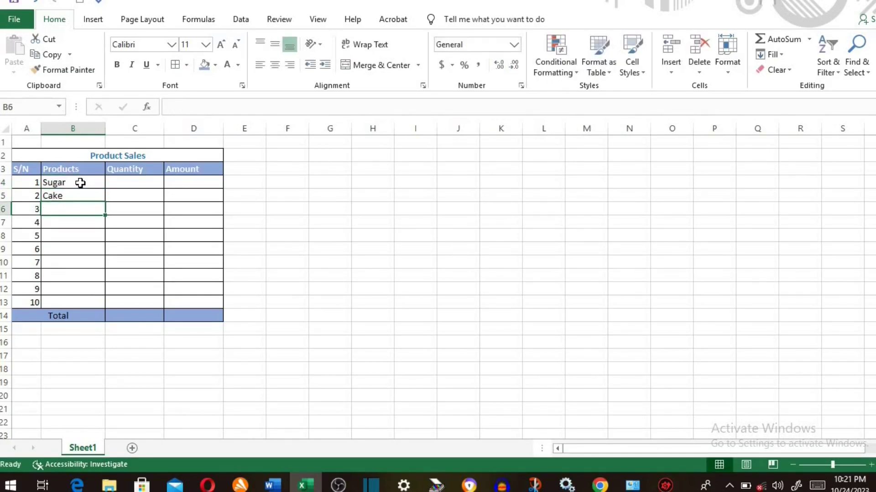
text(Tea)
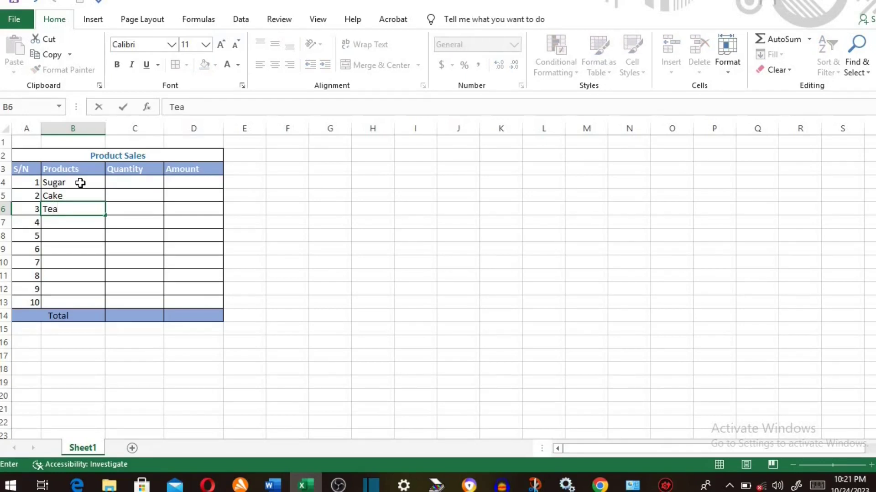
key(Return)
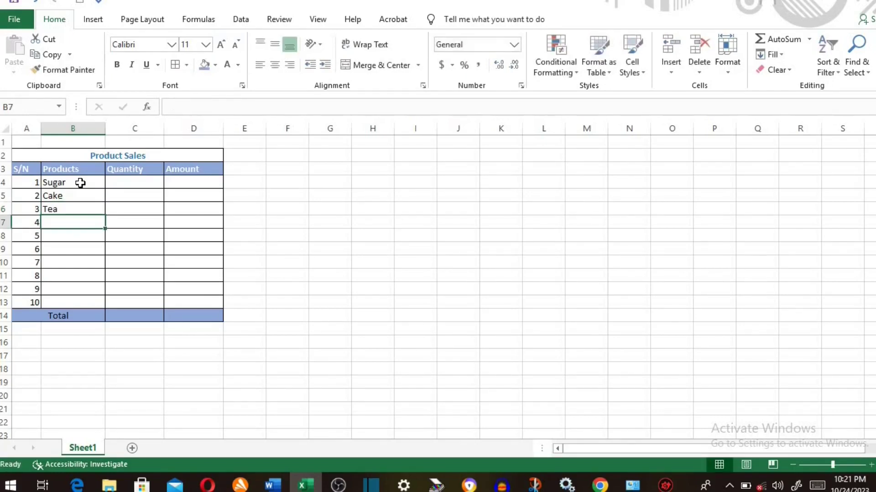
text(Mi)
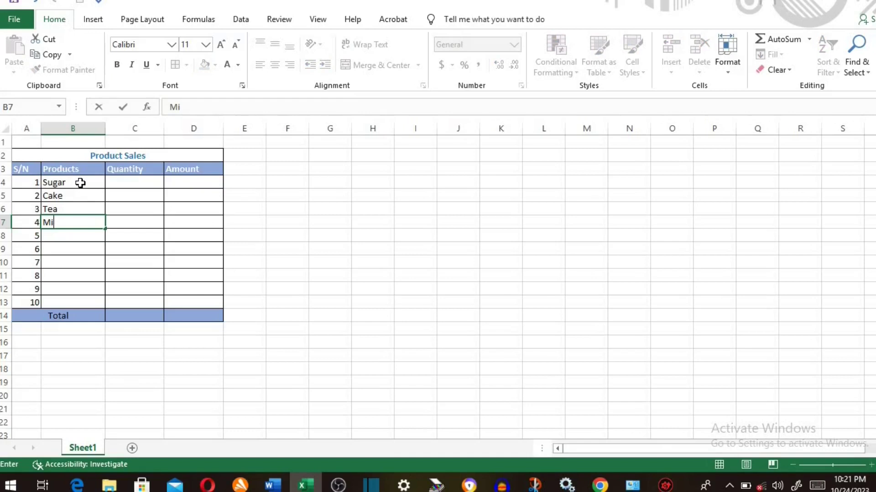
text(lk)
- Enter quantities 5, 10, 7 and 12 in C4:C7
click(132, 181)
text(5)
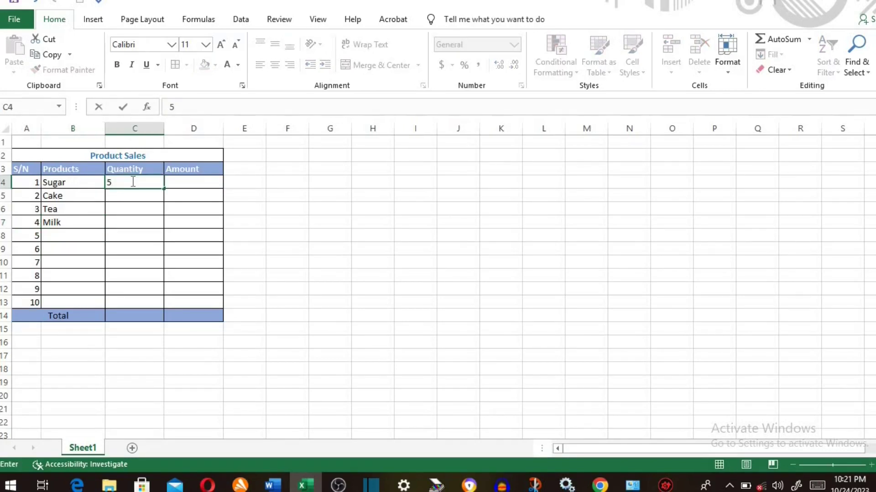
click(133, 195)
text(1)
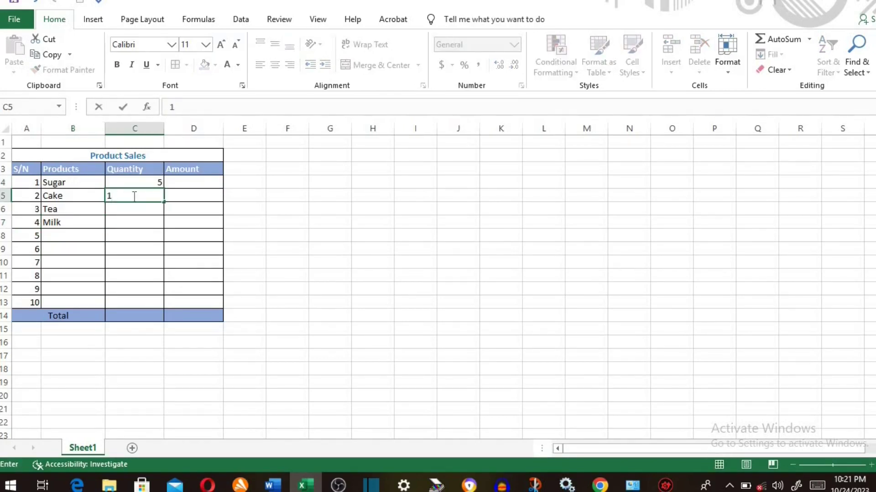
text(0)
click(129, 210)
text(7)
click(129, 223)
text(12)
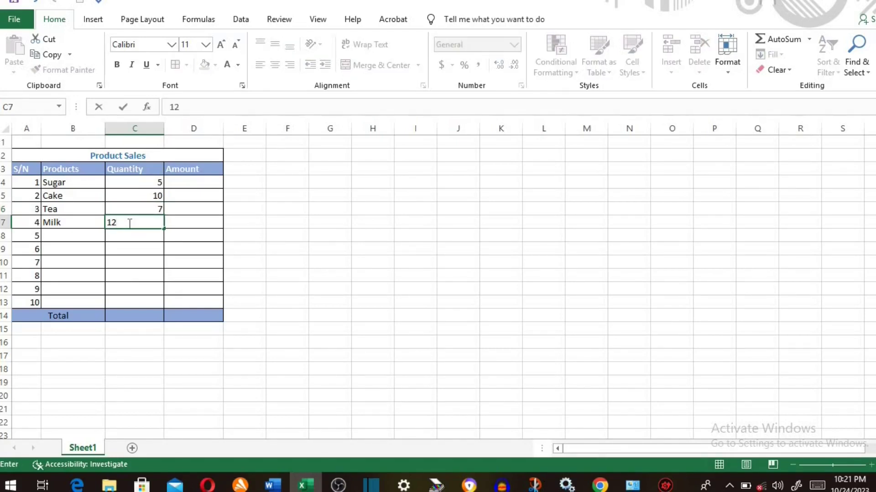
- Enter amounts 100, 500, 200 and 150 in D4:D7, then begin a =SUM( formula in D14
click(208, 181)
text(100)
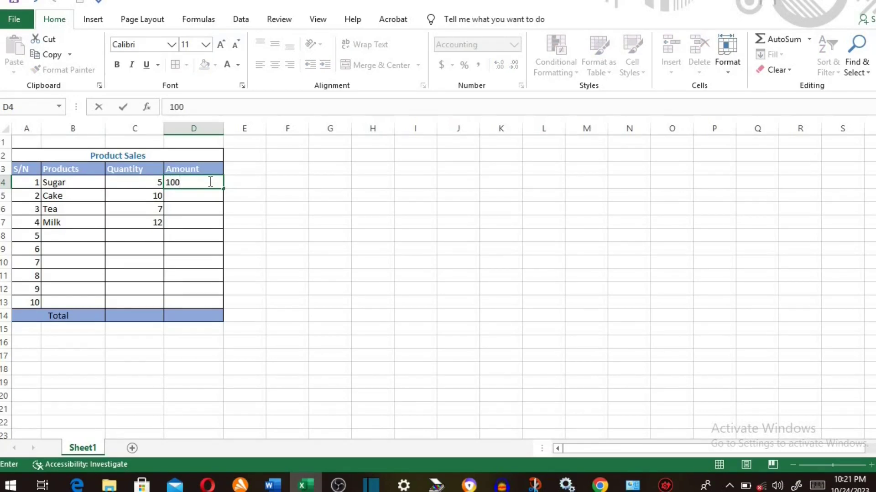
key(Return)
text(5)
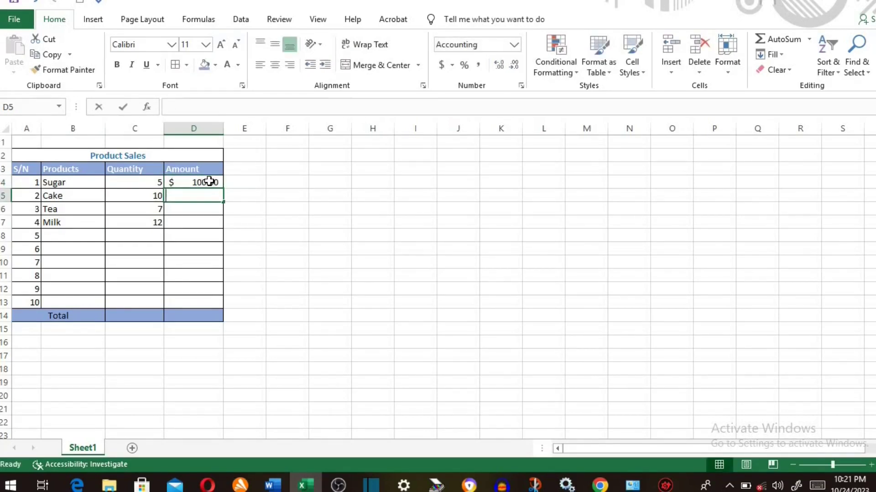
text(00)
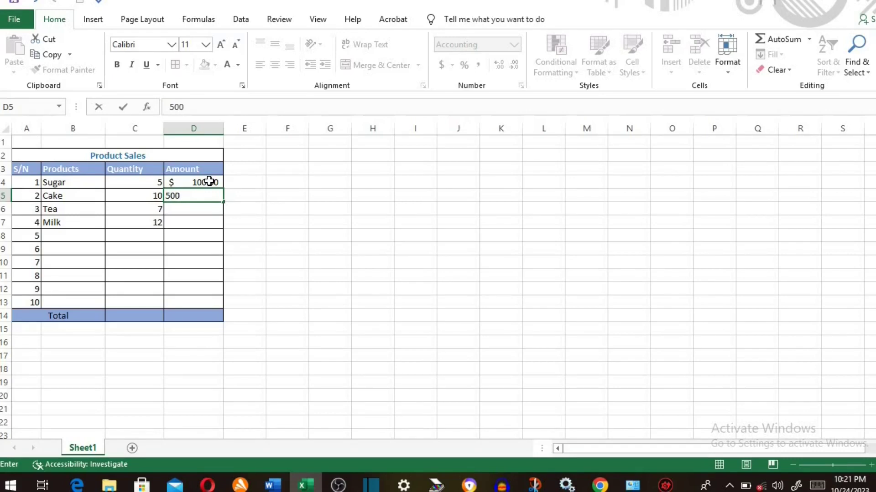
key(Return)
text(200)
key(Return)
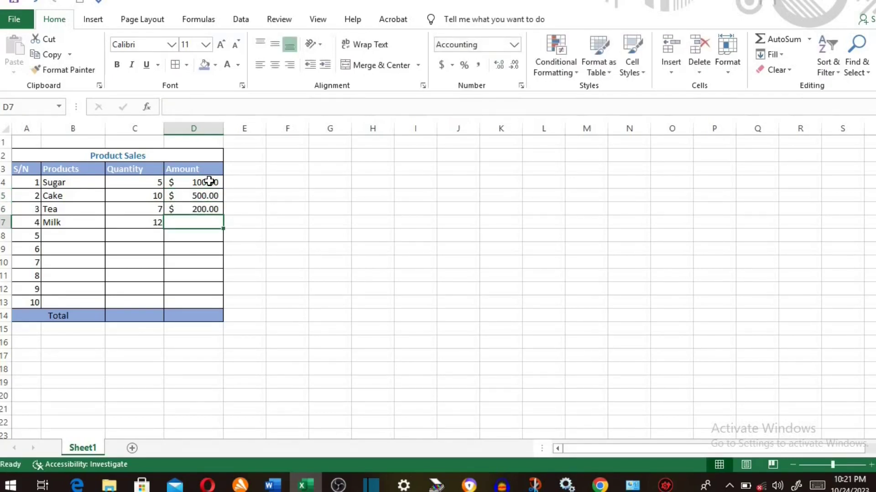
text(15)
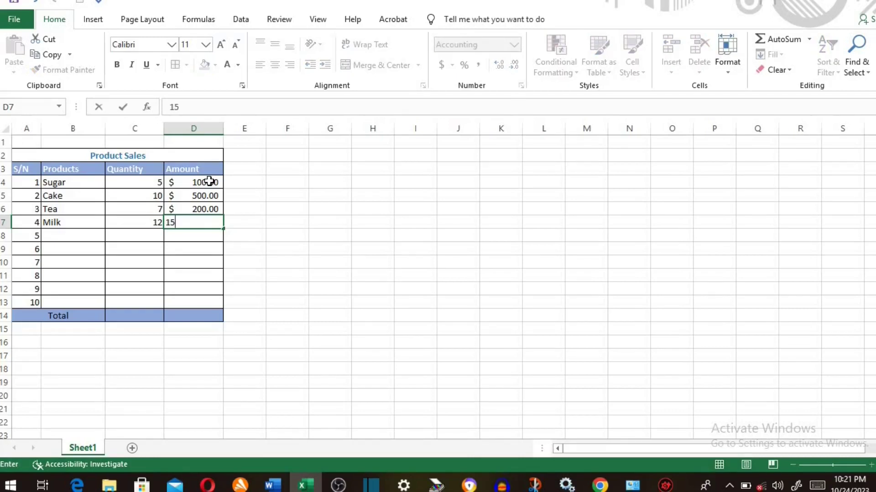
text(0)
key(Return)
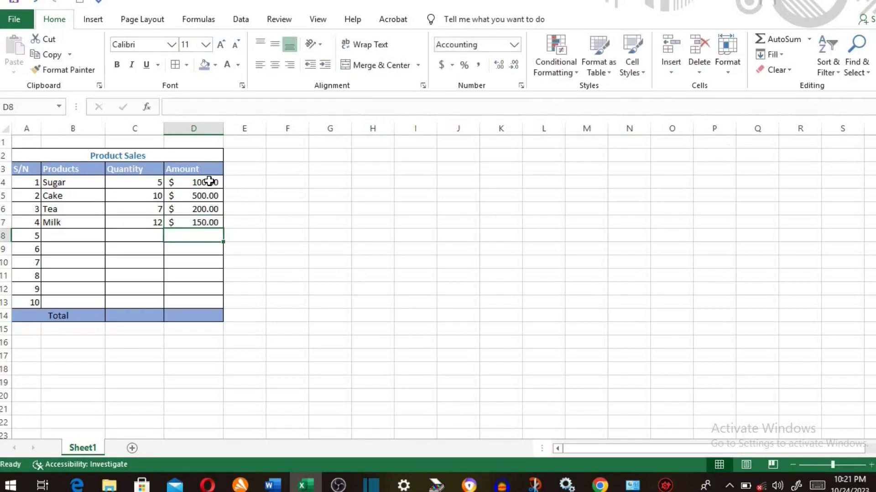
click(194, 315)
text(=sum)
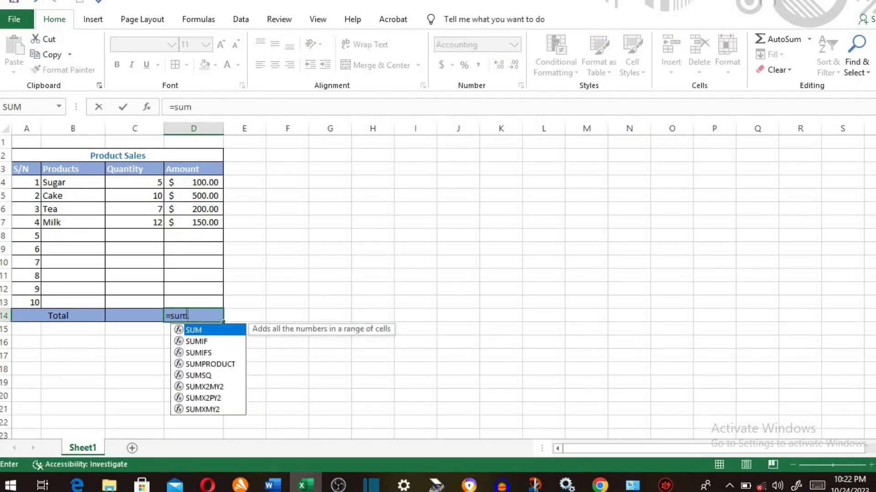
text(()
- Complete the D14 sum over D4:D11, giving a $950.00 total
drag(197, 181, 189, 286)
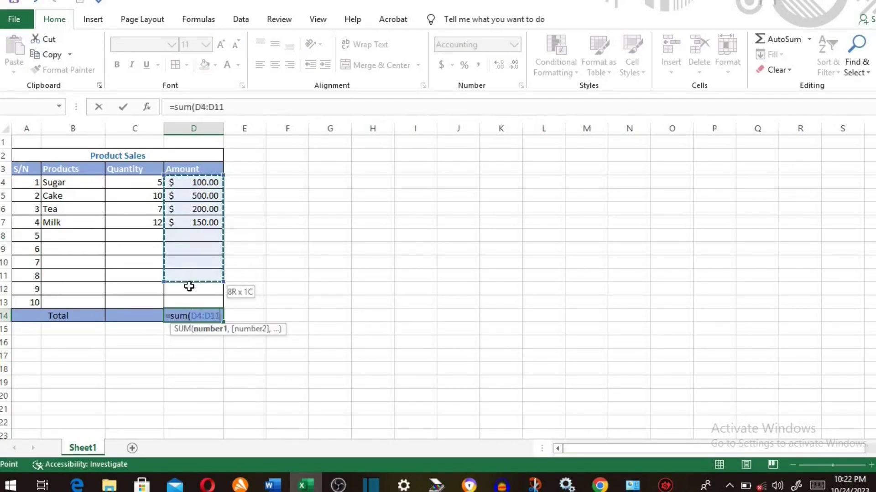
key(Return)
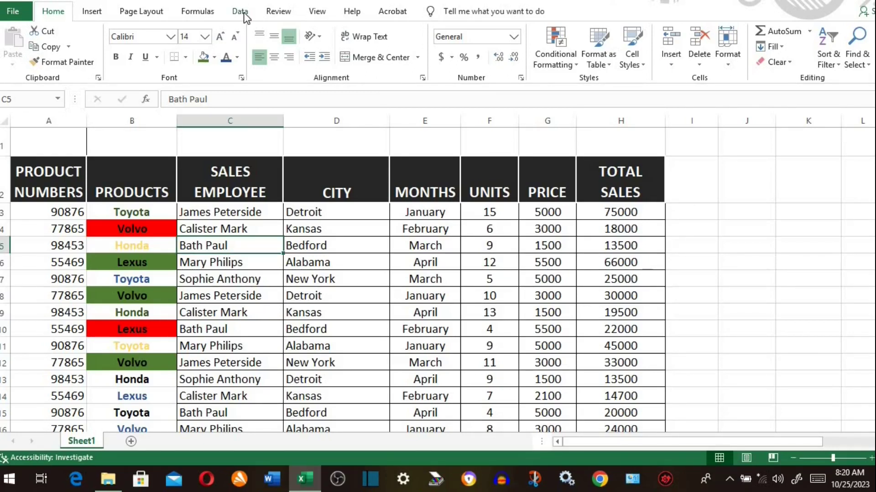
- Select D1 and use Ctrl+Shift+L to add filter arrows to every car sales column heading
click(244, 17)
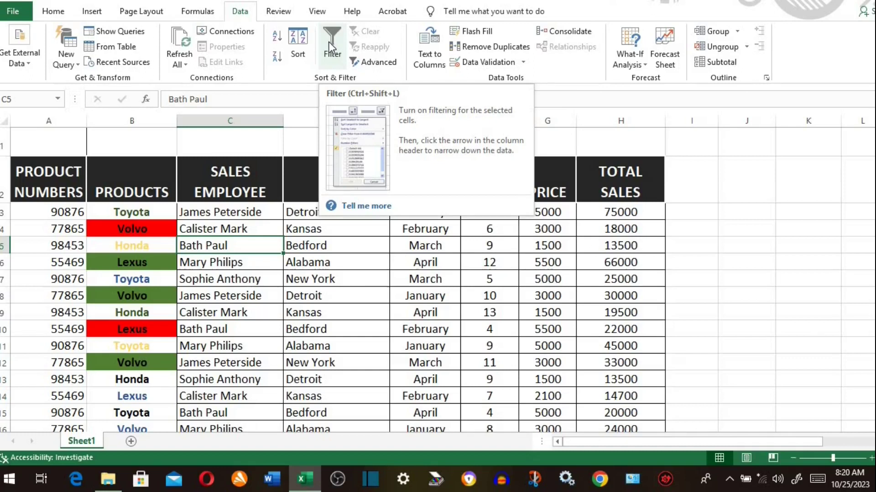
click(294, 141)
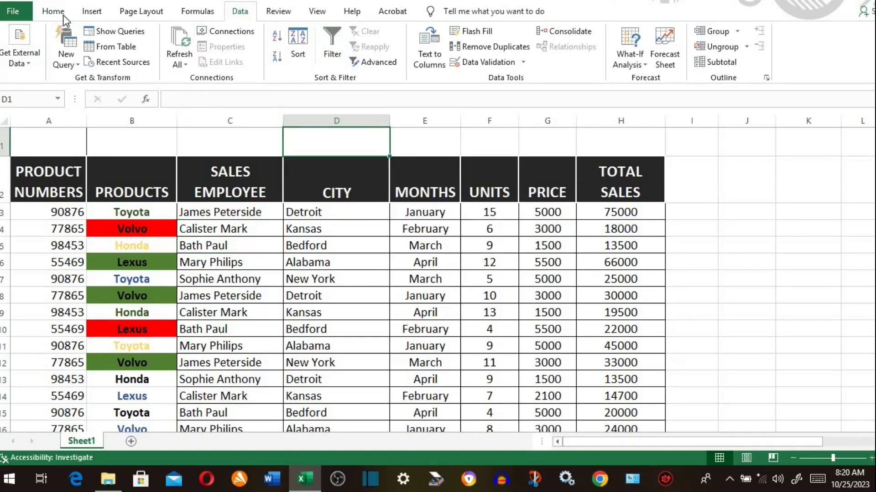
click(53, 11)
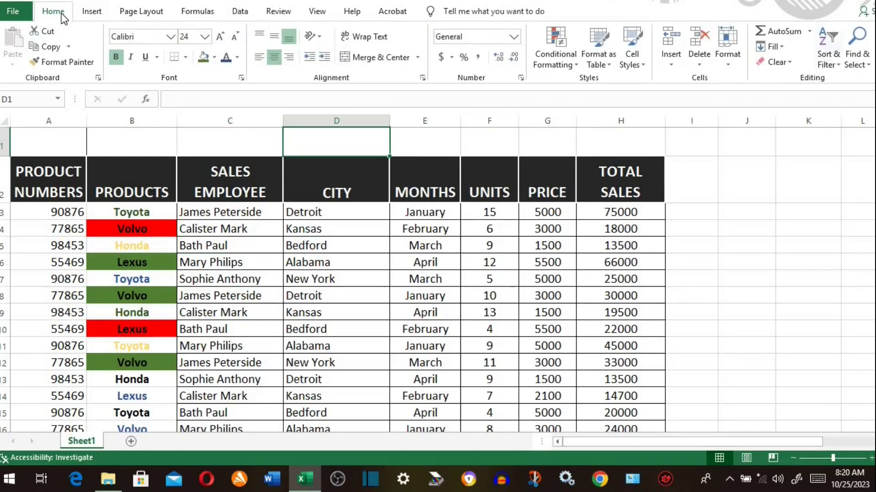
click(837, 69)
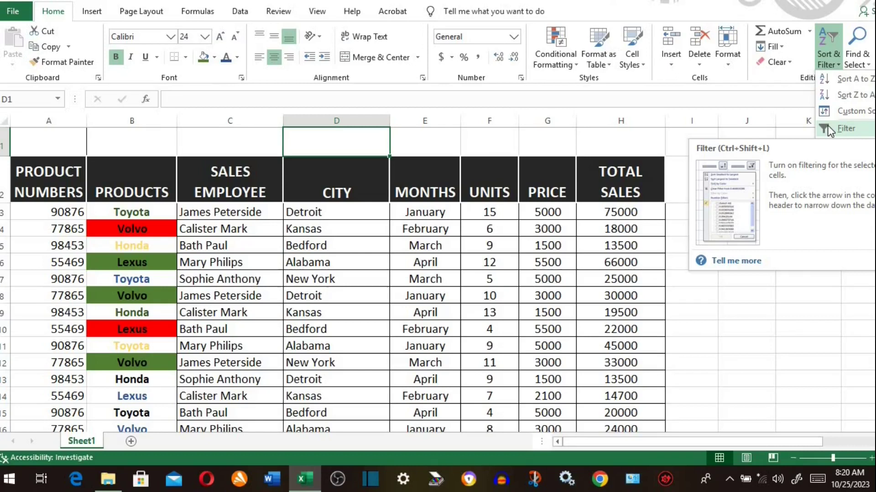
key(ctrl+shift+l)
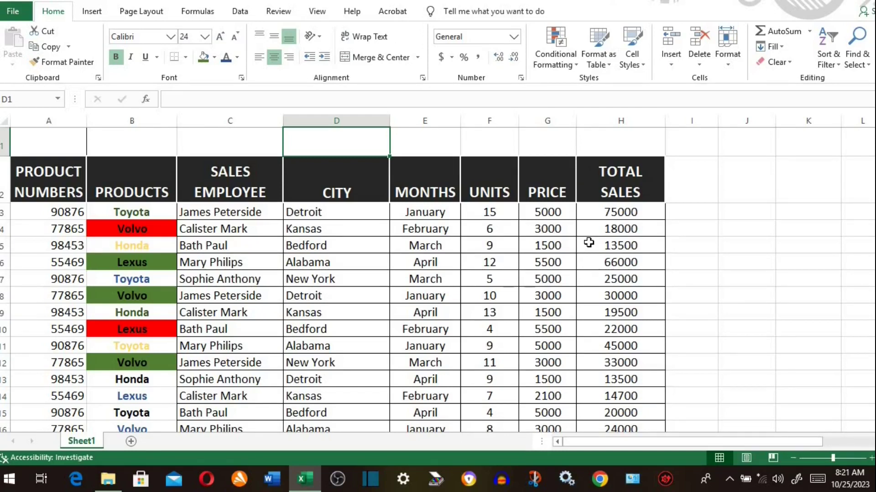
key(ctrl+shift+l)
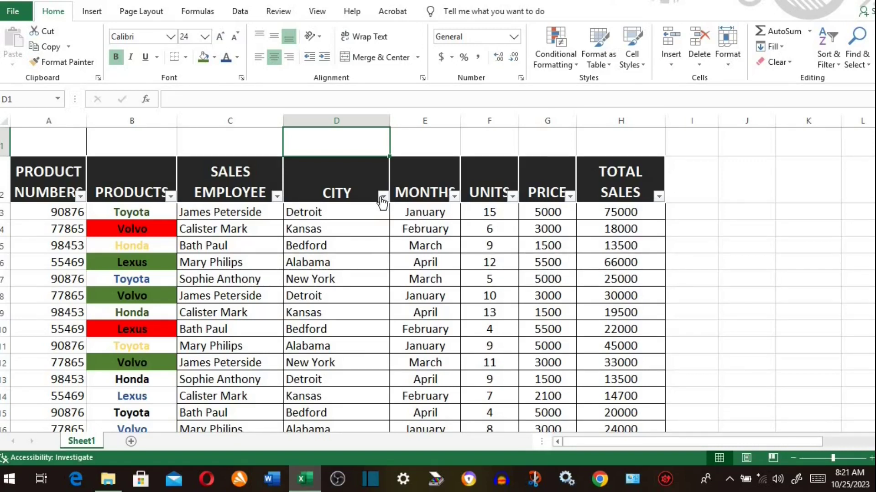
click(383, 196)
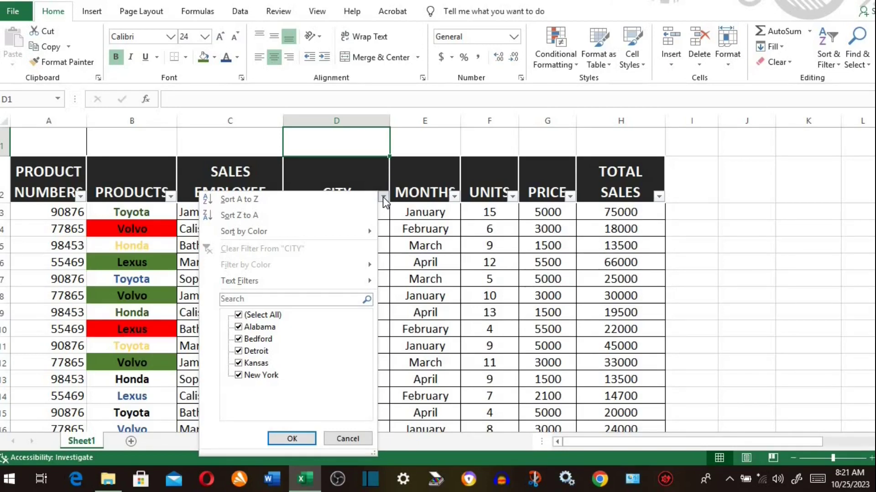
click(238, 315)
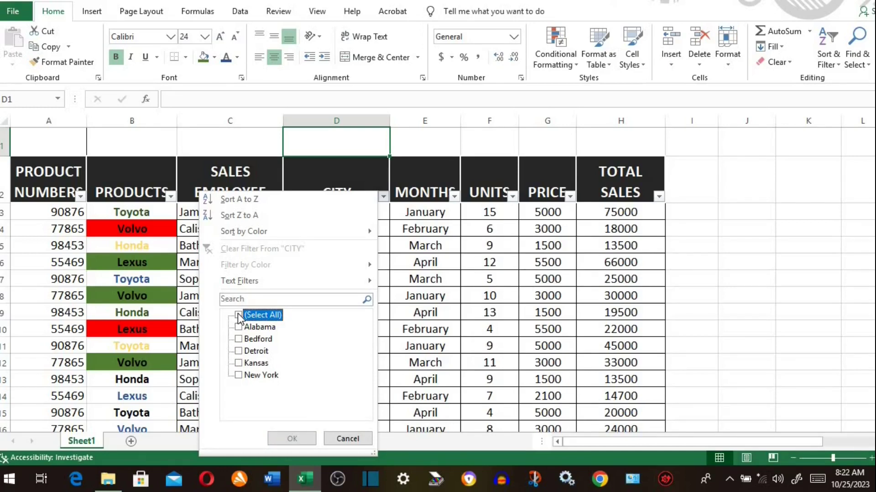
click(239, 377)
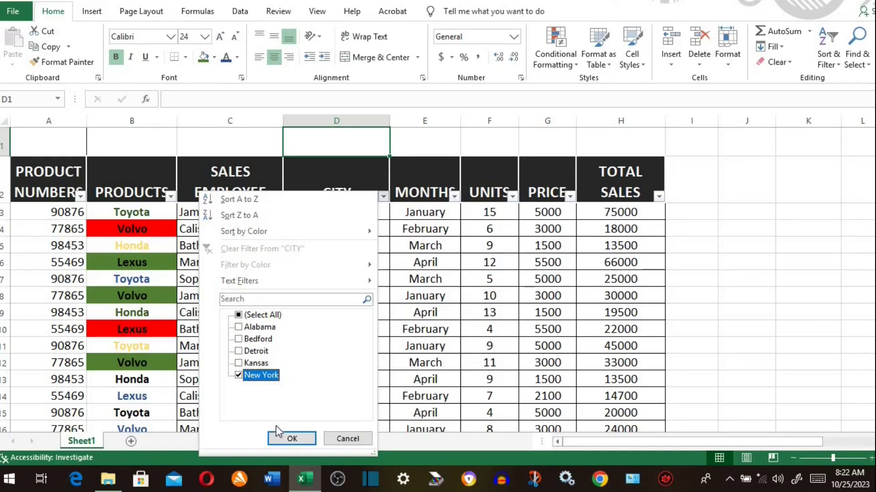
click(286, 436)
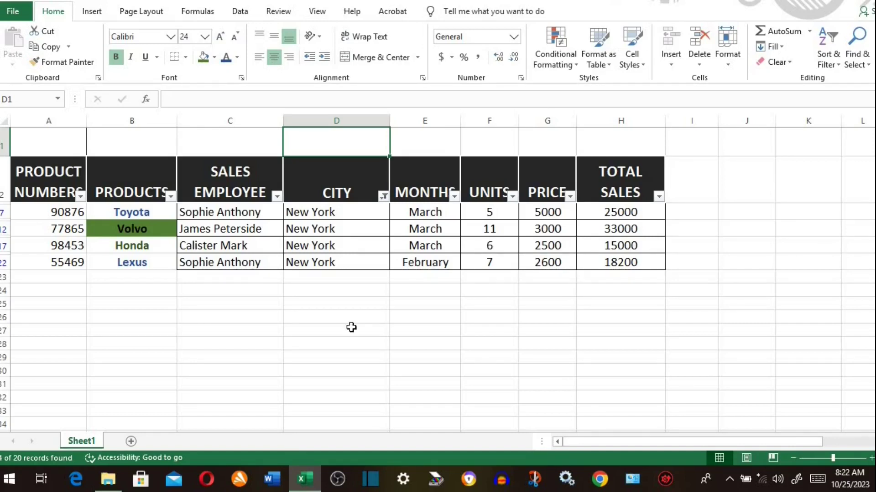
click(384, 196)
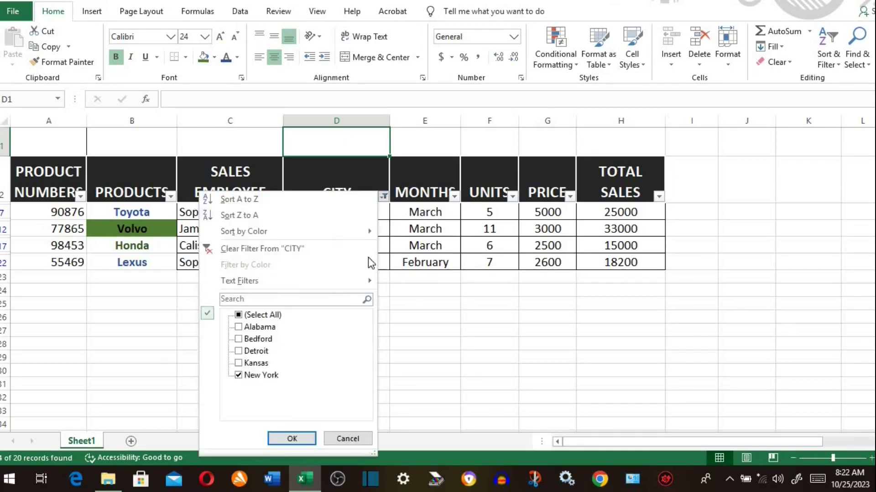
click(238, 315)
click(293, 439)
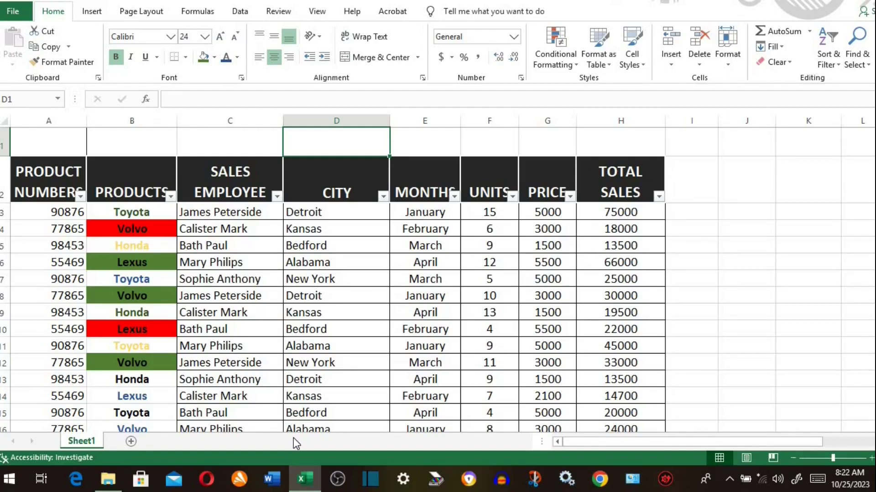
- Filter CITY to New York only and SALES EMPLOYEE to only the last listed employee
click(383, 197)
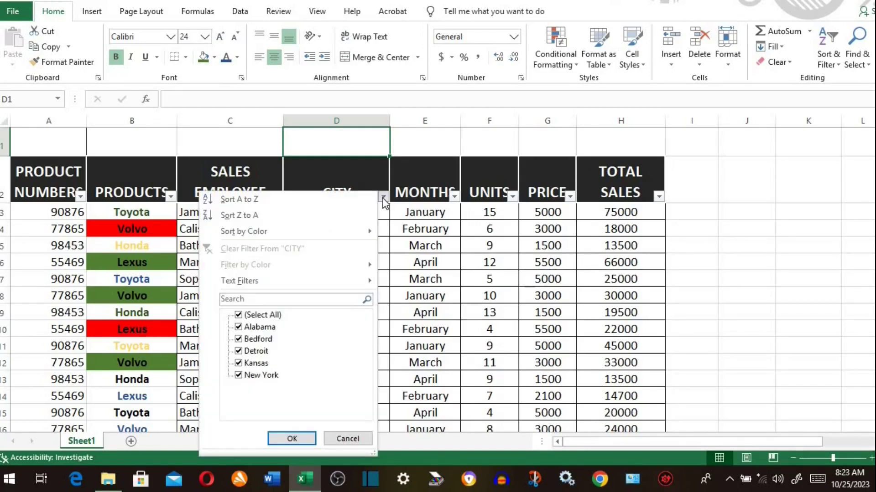
click(238, 315)
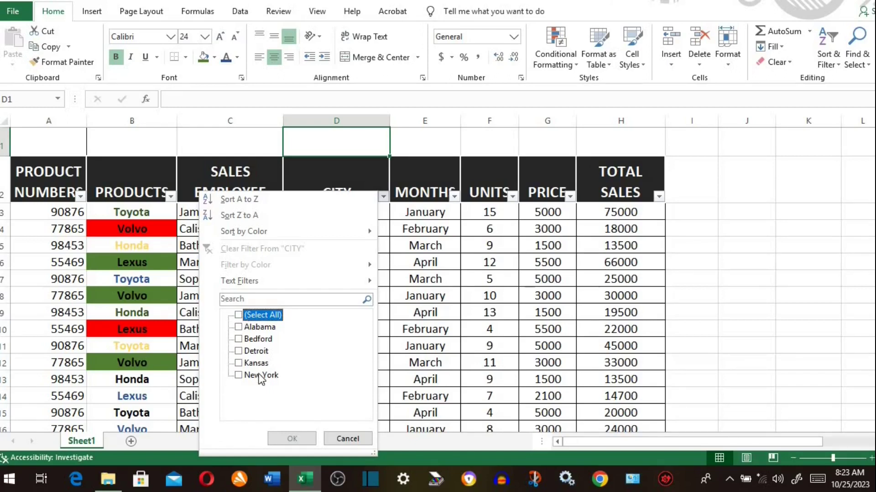
click(238, 375)
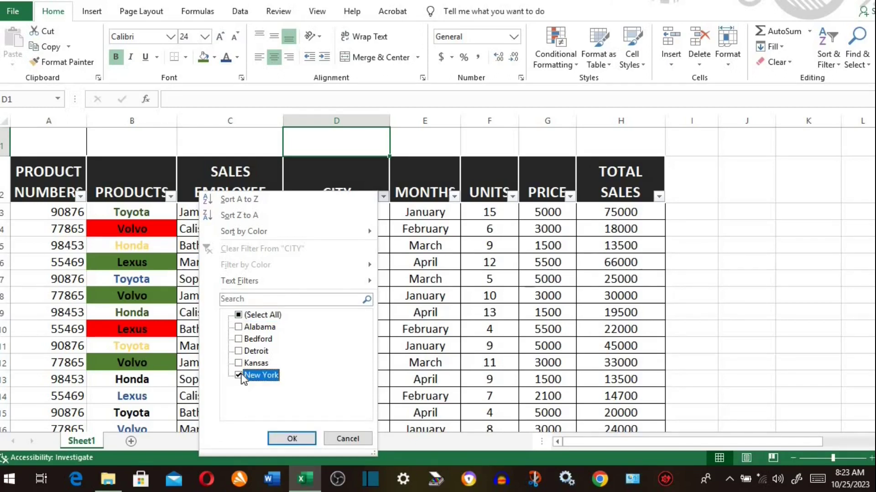
click(292, 438)
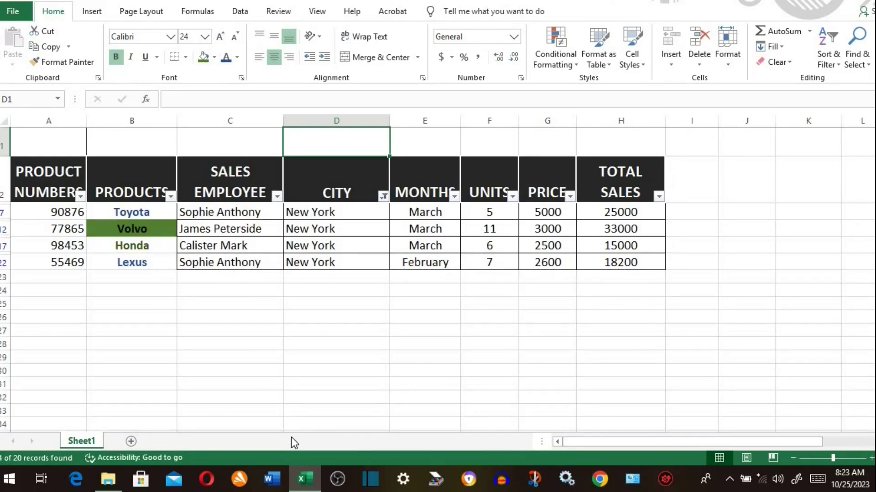
click(277, 197)
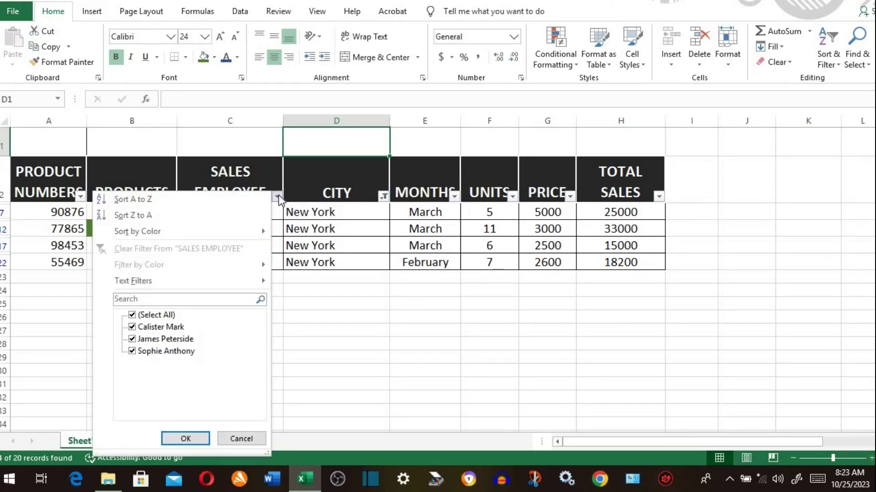
click(133, 315)
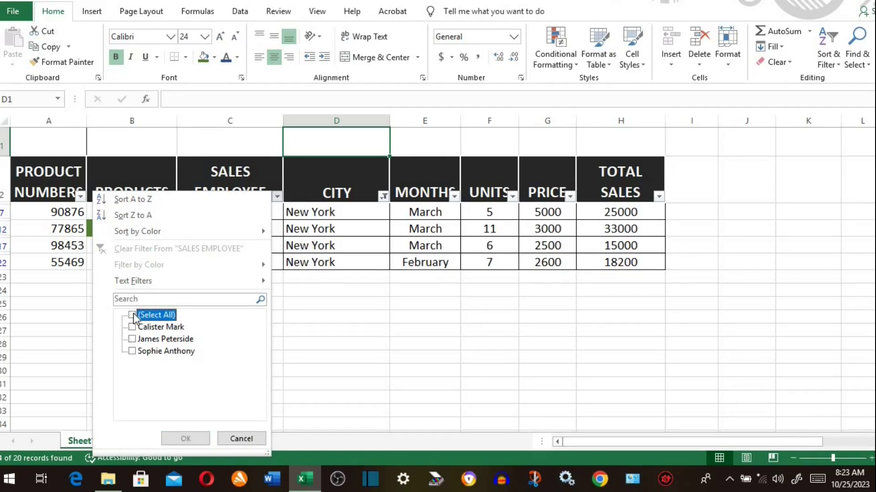
click(132, 351)
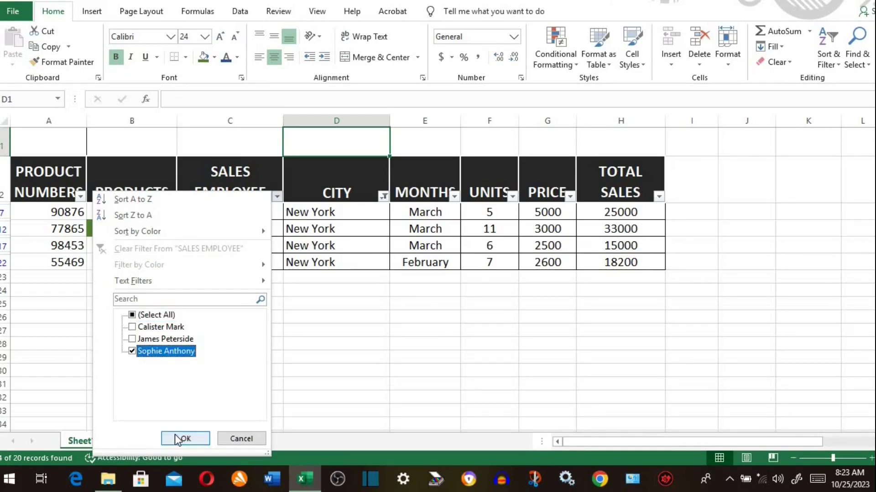
click(174, 434)
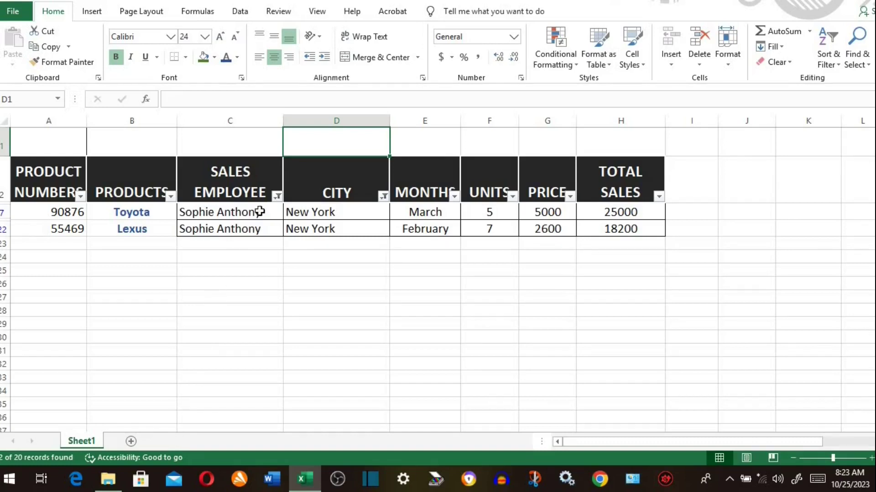
- Reselect (Select All) in the SALES EMPLOYEE and CITY filters so every row shows again
click(278, 197)
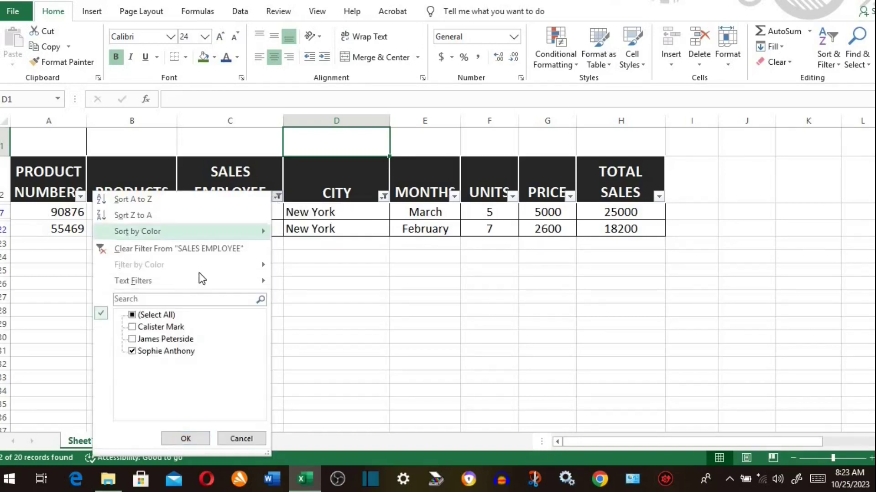
click(131, 316)
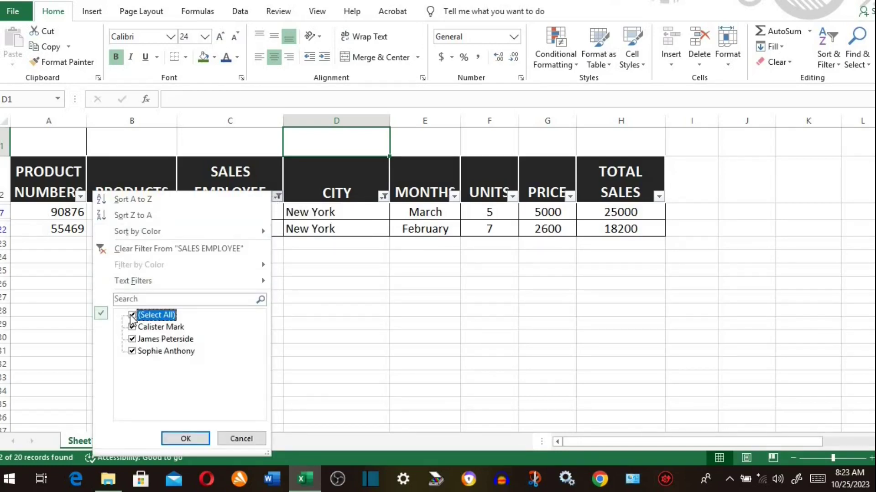
click(185, 439)
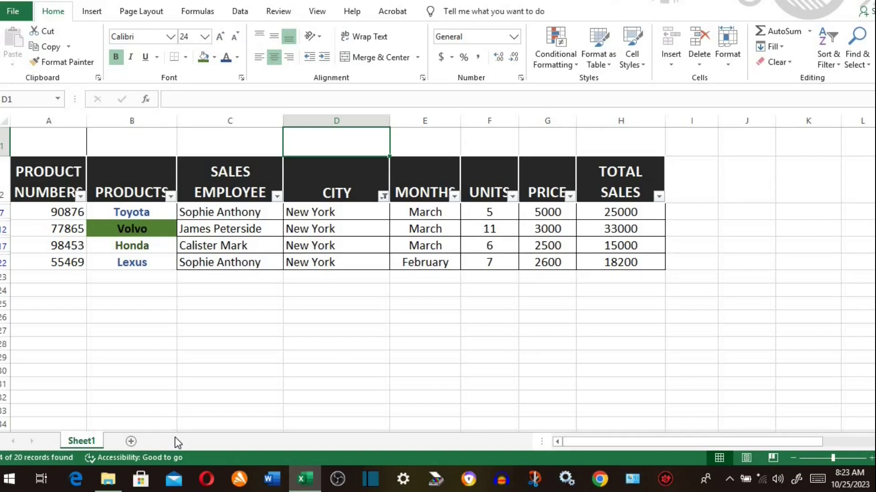
click(383, 196)
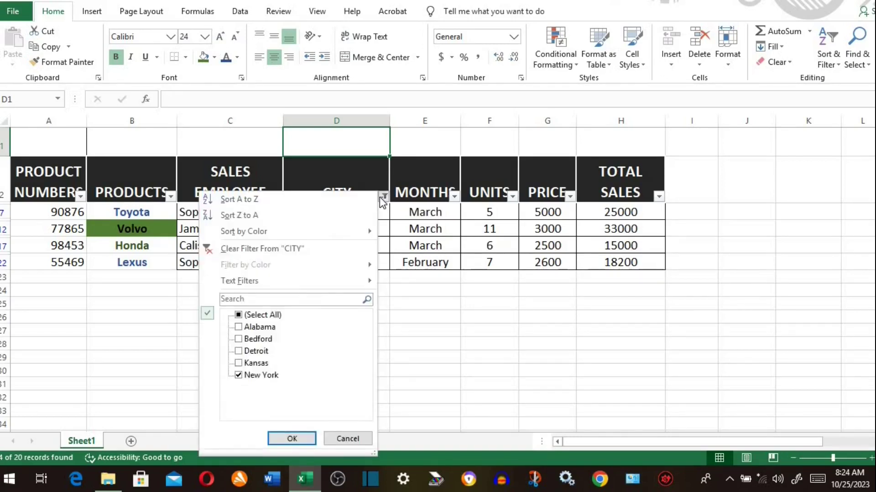
click(239, 315)
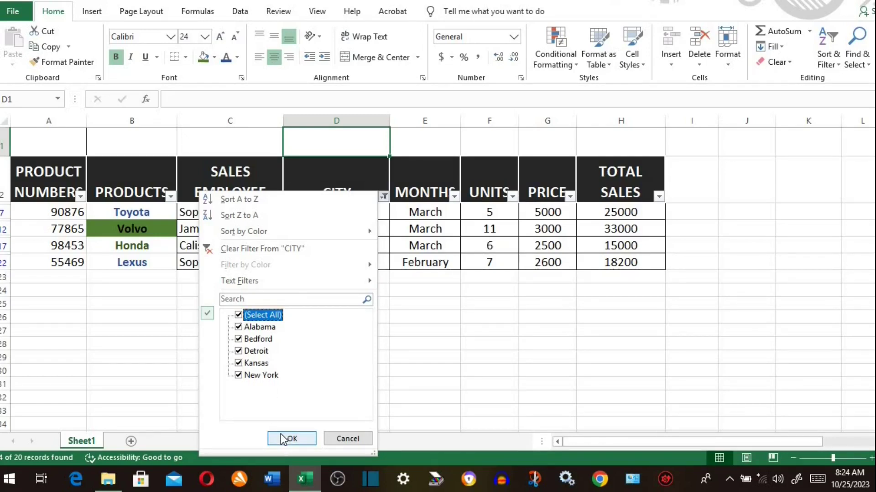
click(282, 439)
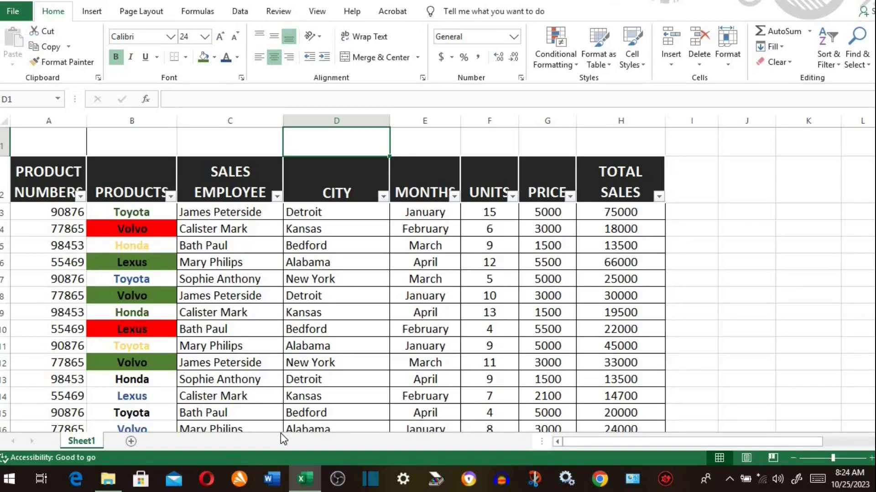
click(659, 197)
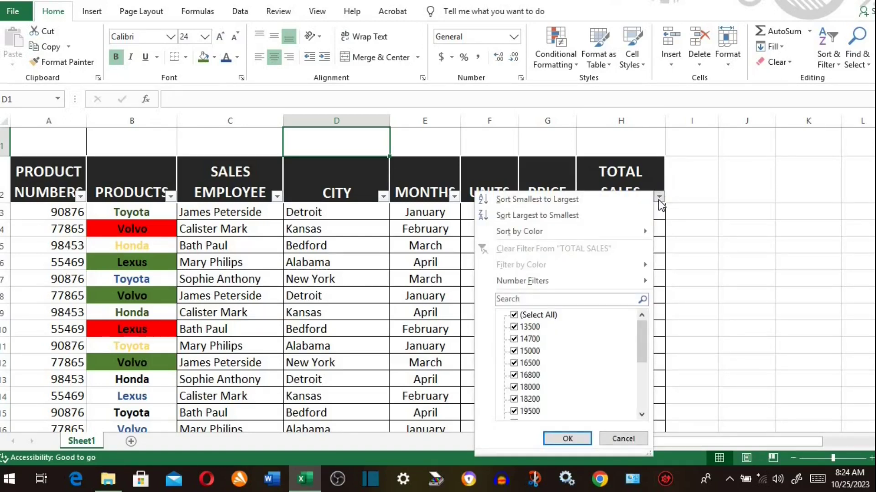
mouse_move(578, 282)
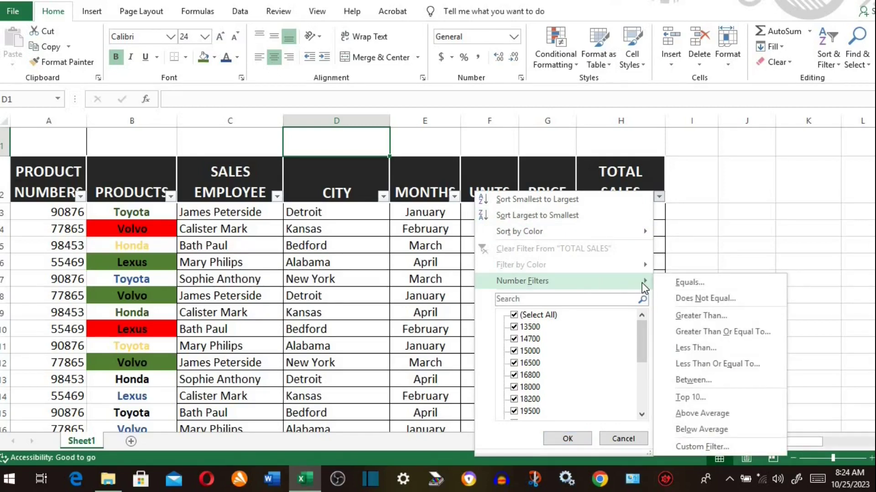
click(683, 315)
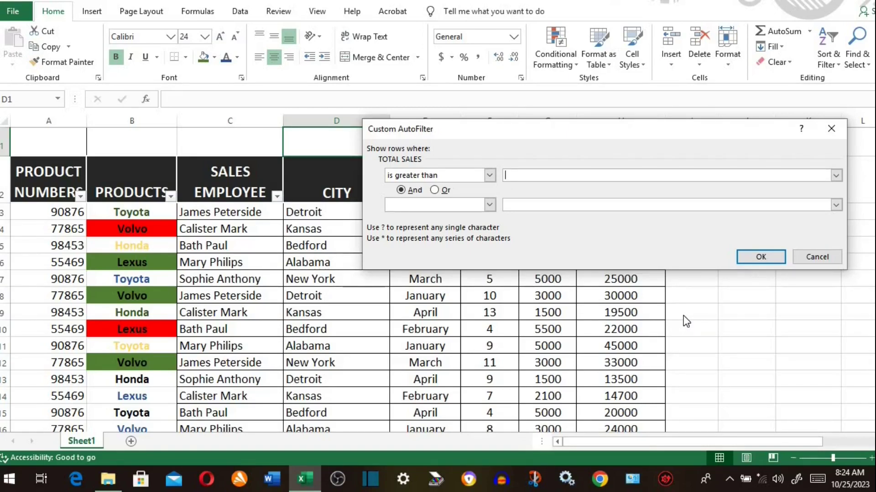
text(20000)
click(759, 257)
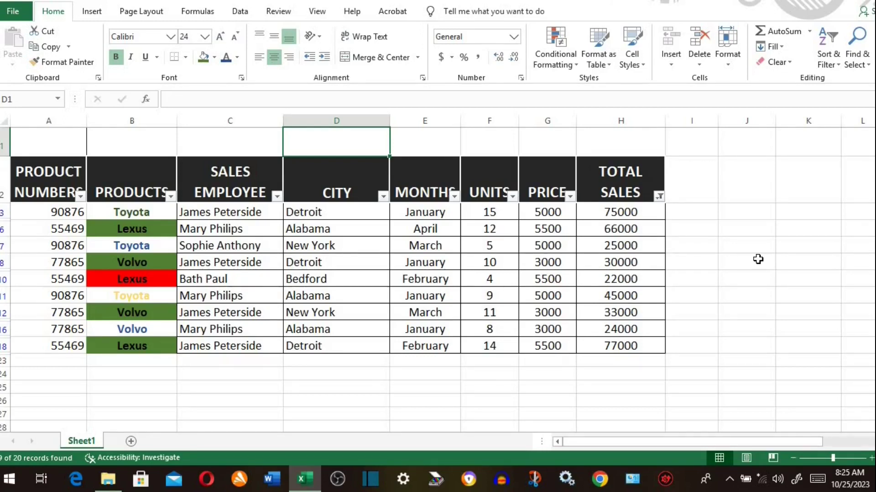
click(660, 197)
click(516, 316)
click(568, 439)
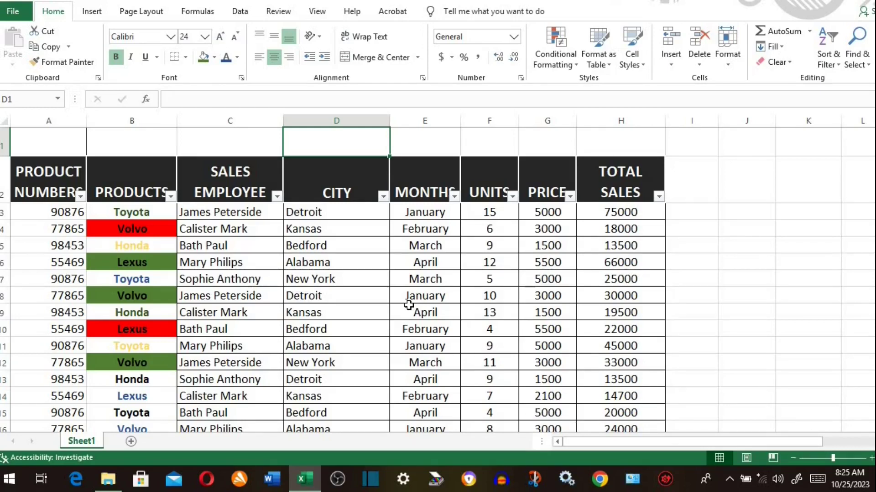
click(277, 196)
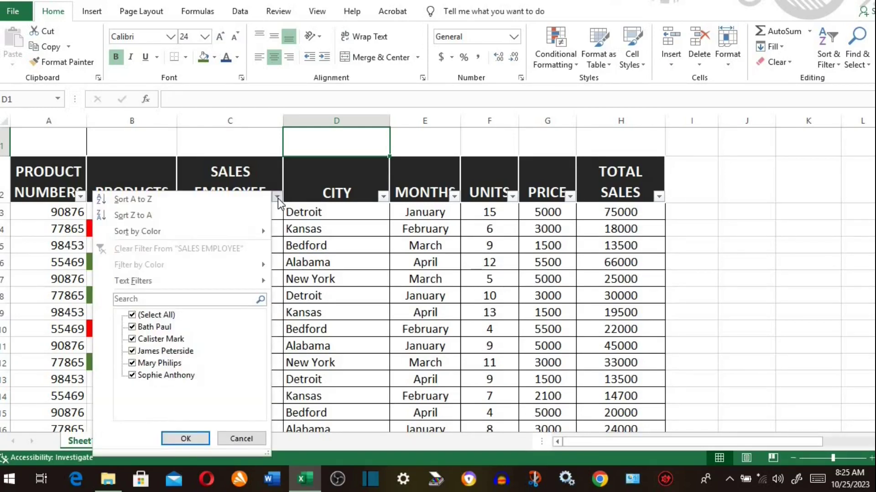
click(216, 300)
text(SOPHIE)
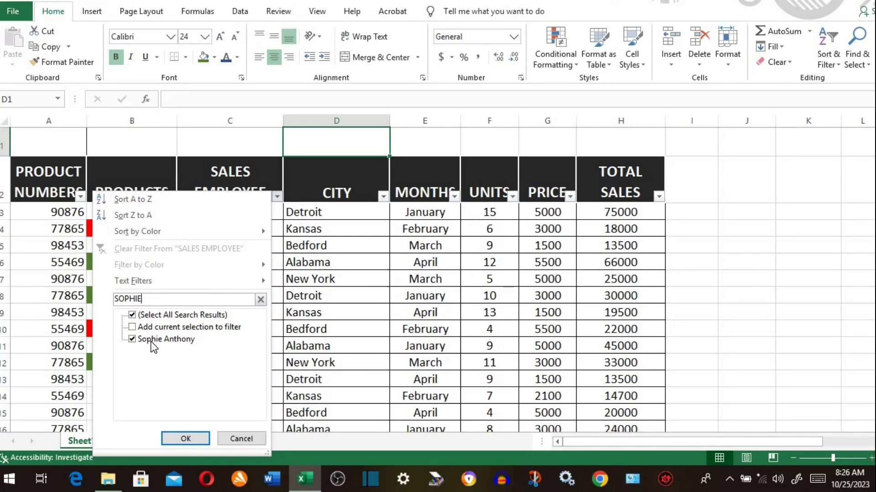
click(192, 439)
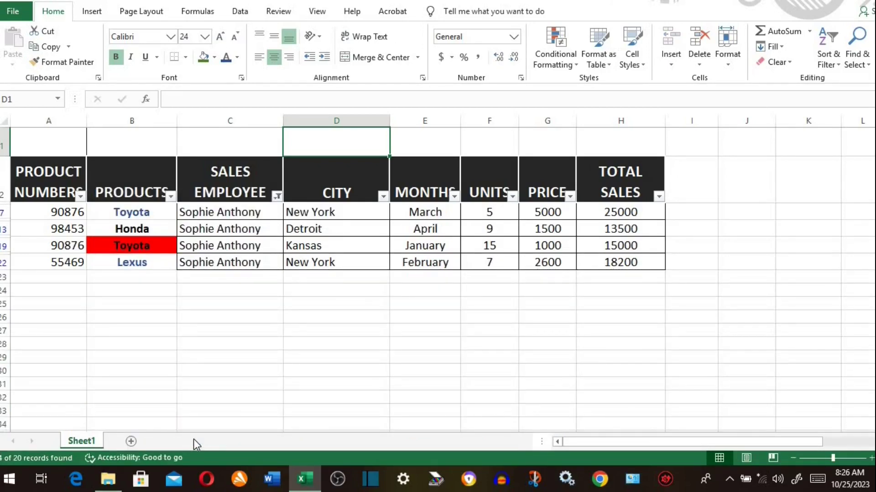
click(277, 196)
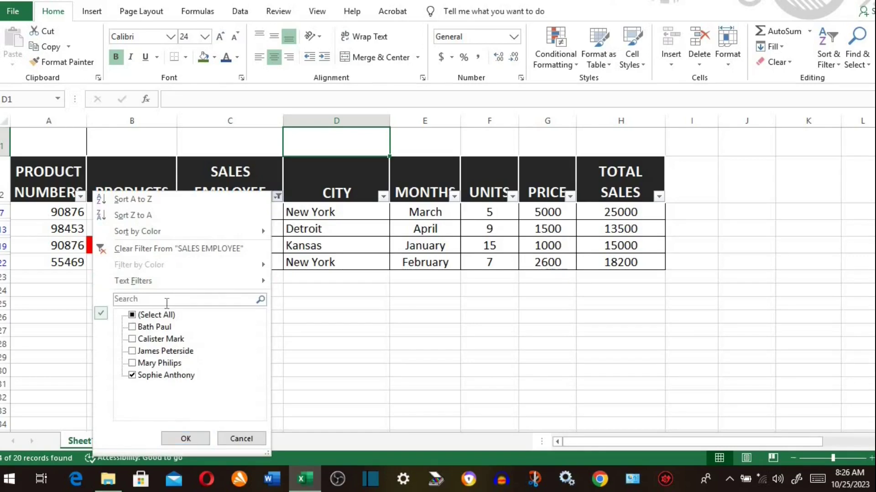
click(133, 315)
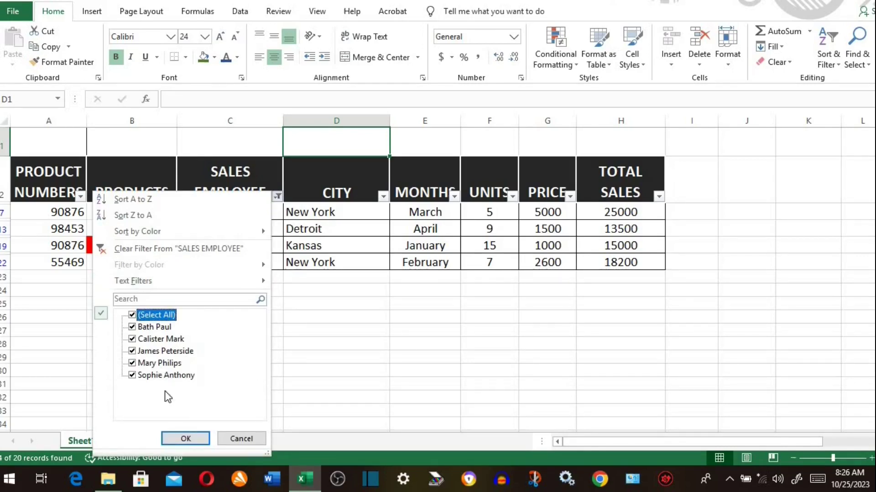
click(175, 437)
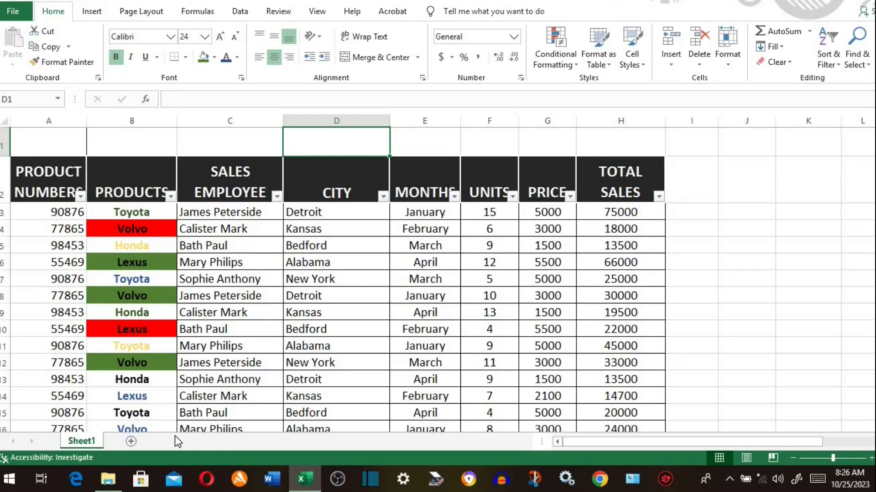
right_click(317, 280)
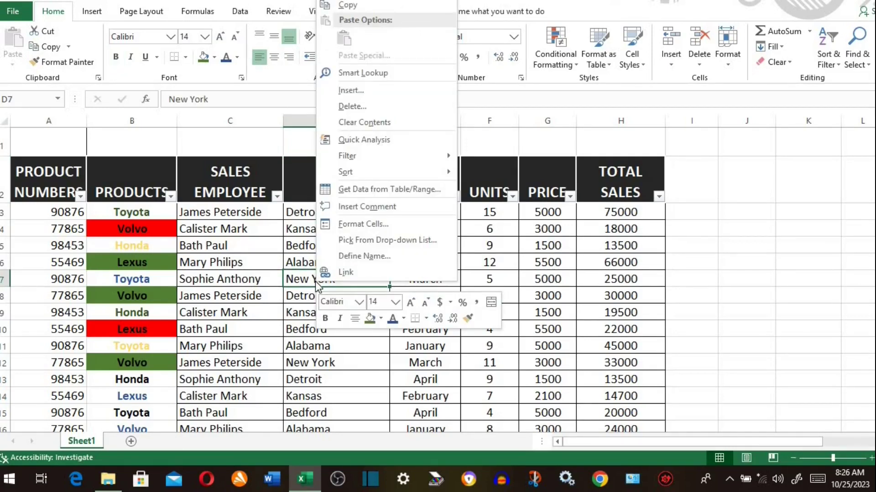
mouse_move(364, 158)
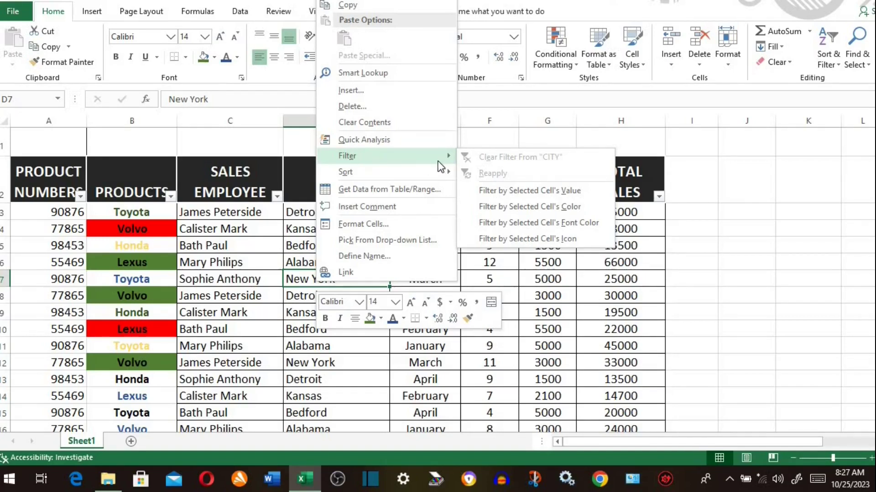
click(518, 192)
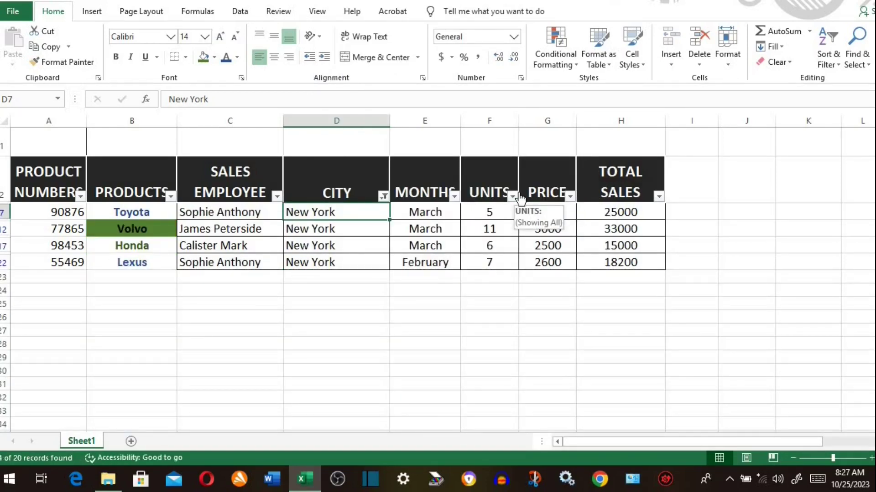
click(383, 196)
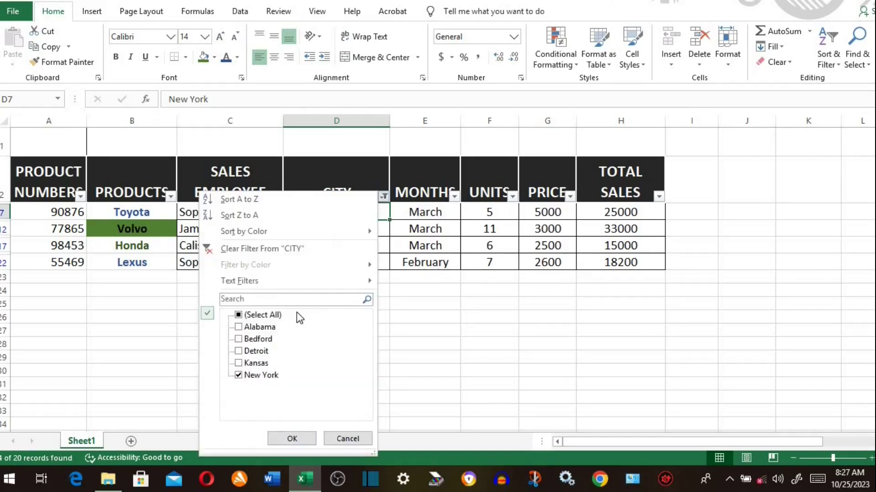
click(238, 315)
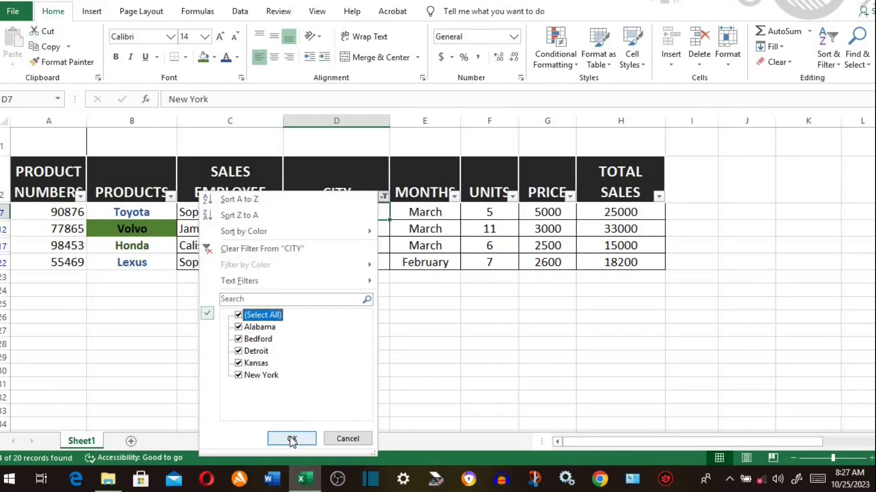
click(292, 438)
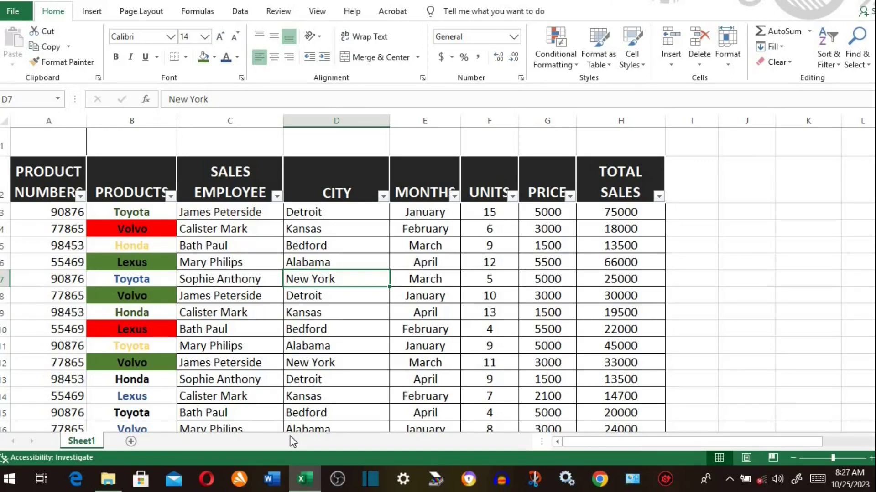
- Filter by Toyota cell B3's dark green font colour, leaving 3 of 20 records shown
click(147, 212)
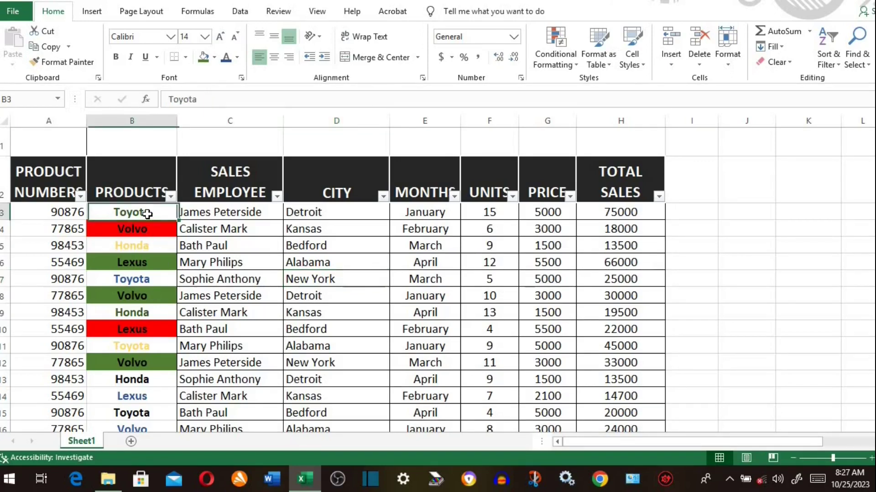
right_click(147, 215)
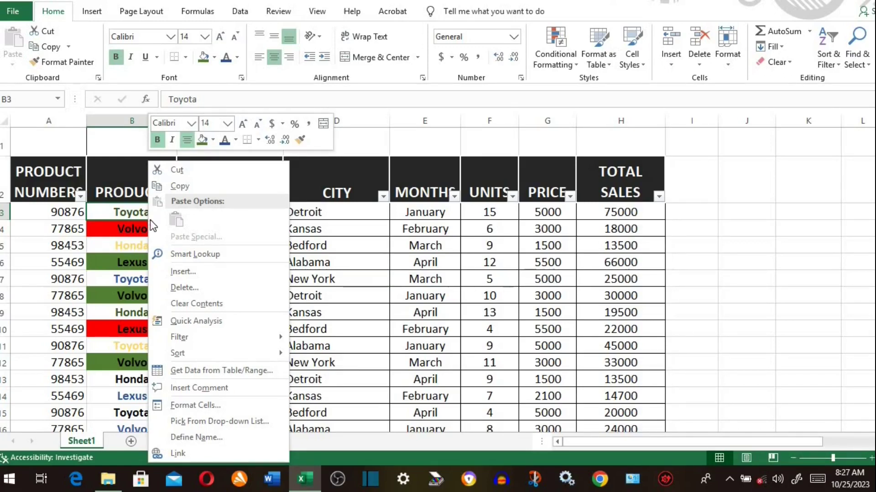
mouse_move(218, 342)
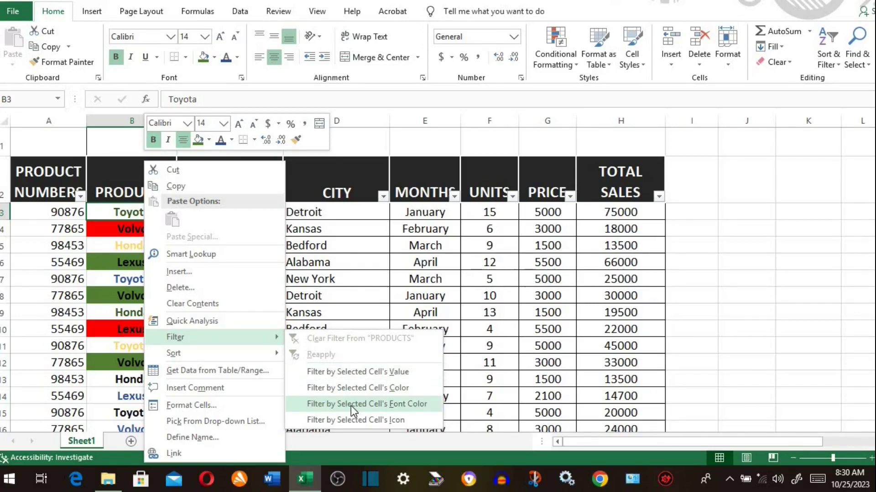
click(351, 405)
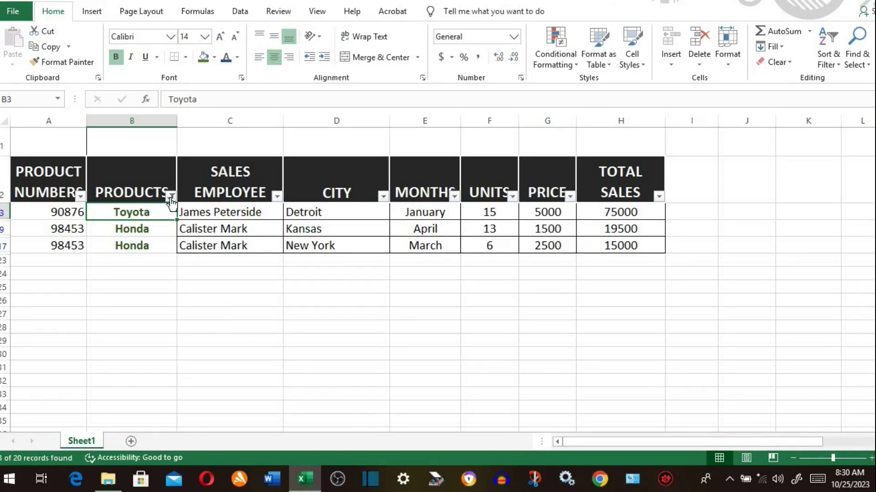
click(171, 196)
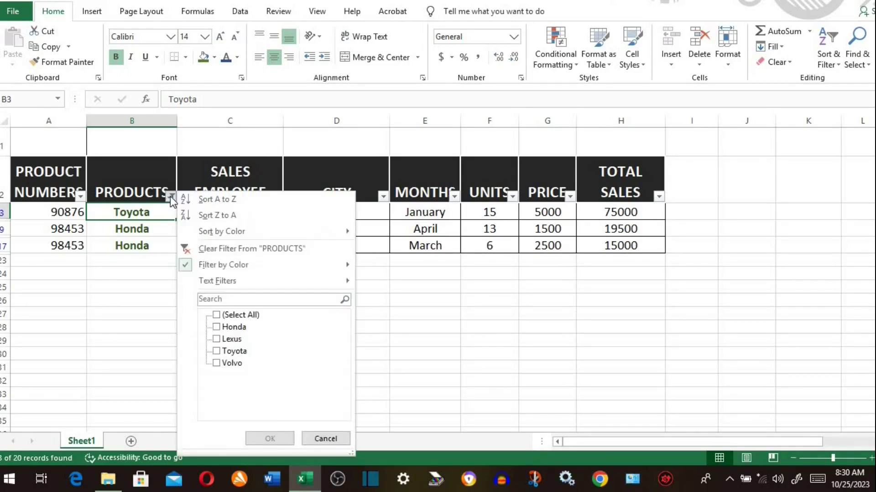
- Tick (Select All) in the PRODUCTS filter so all 20 car sales rows reappear
click(216, 315)
click(260, 434)
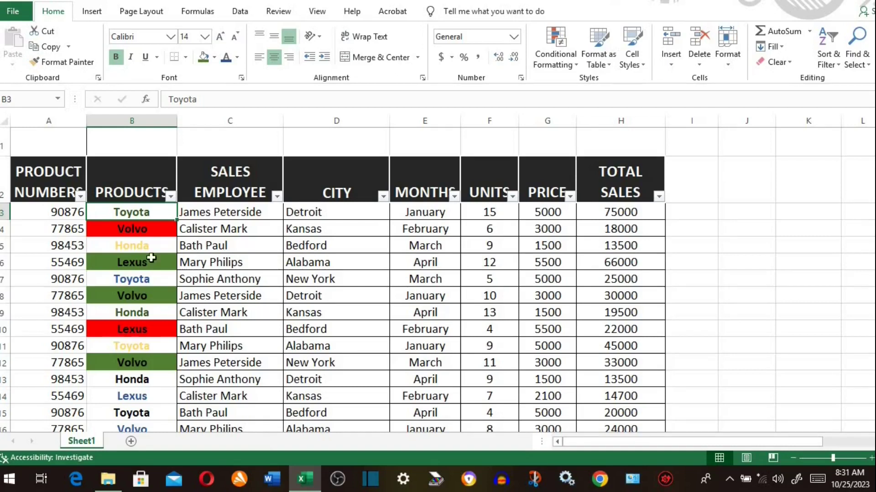
- Filter the table by the Volvo cell B4's red fill, leaving Volvo, Lexus, Toyota and Honda
right_click(142, 227)
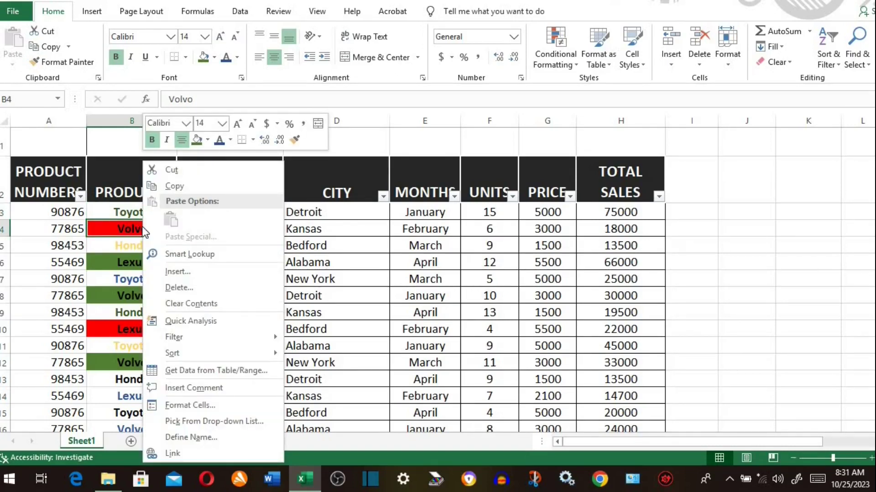
mouse_move(217, 338)
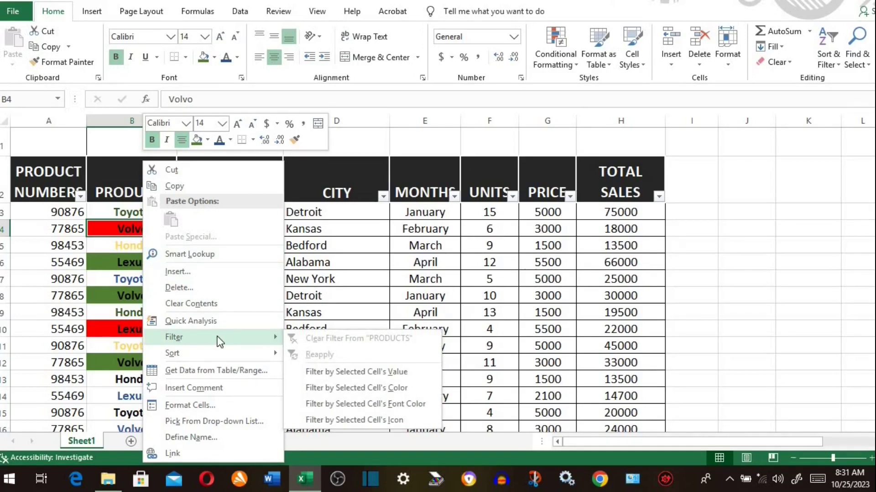
click(342, 388)
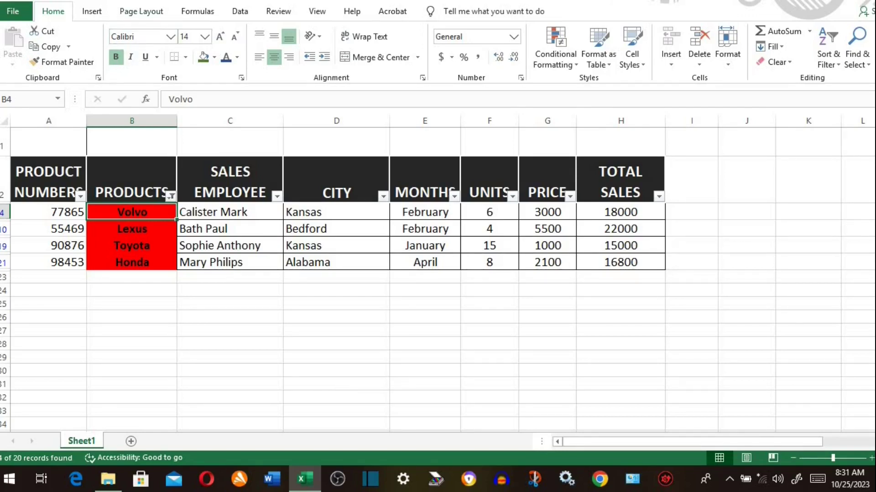
- In Excel Options, add AutoFilter from All Commands to the Quick Access Toolbar
click(114, 3)
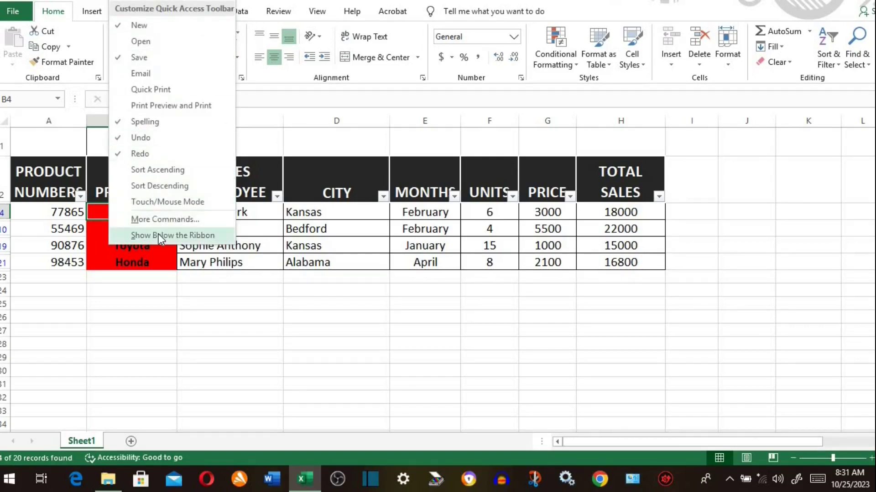
click(159, 220)
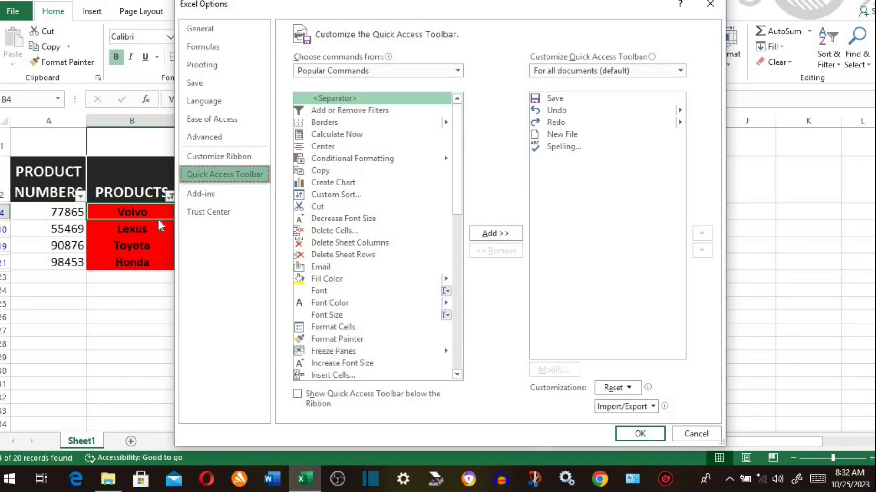
click(457, 71)
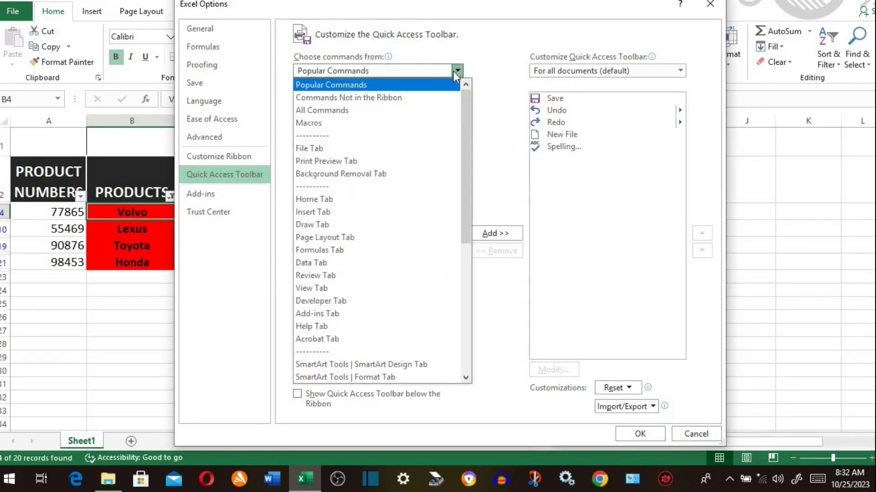
click(335, 108)
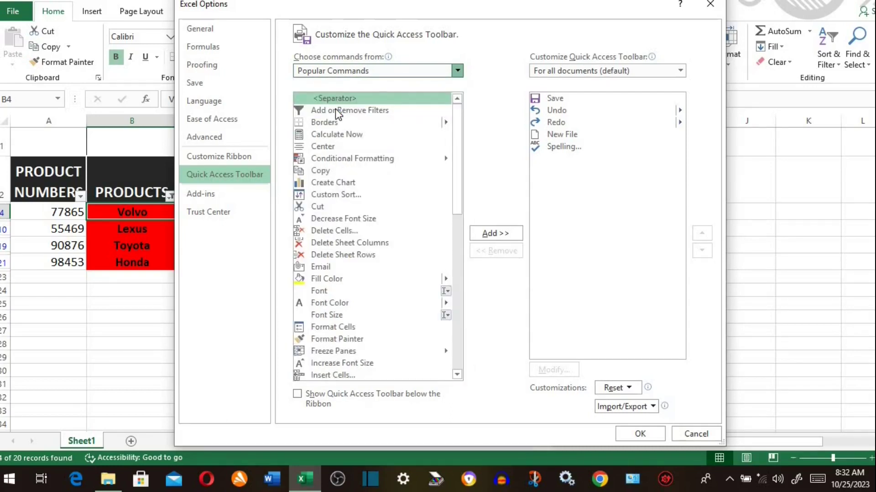
drag(458, 112, 459, 133)
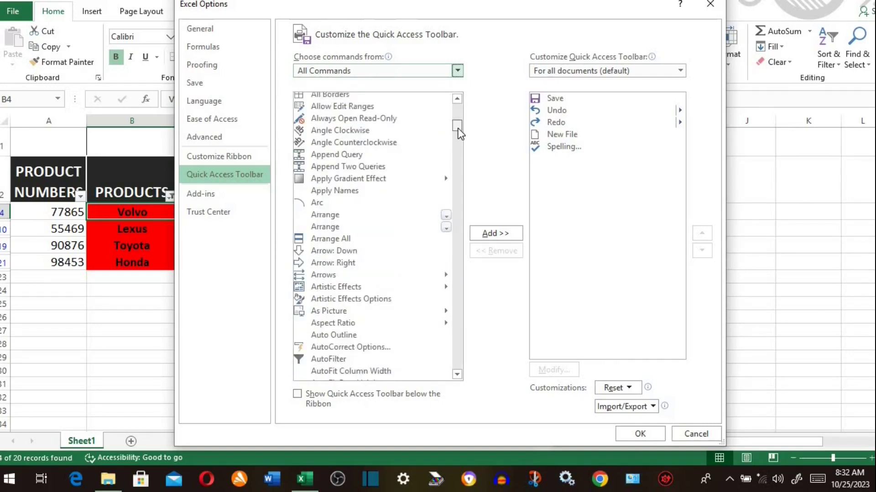
click(324, 358)
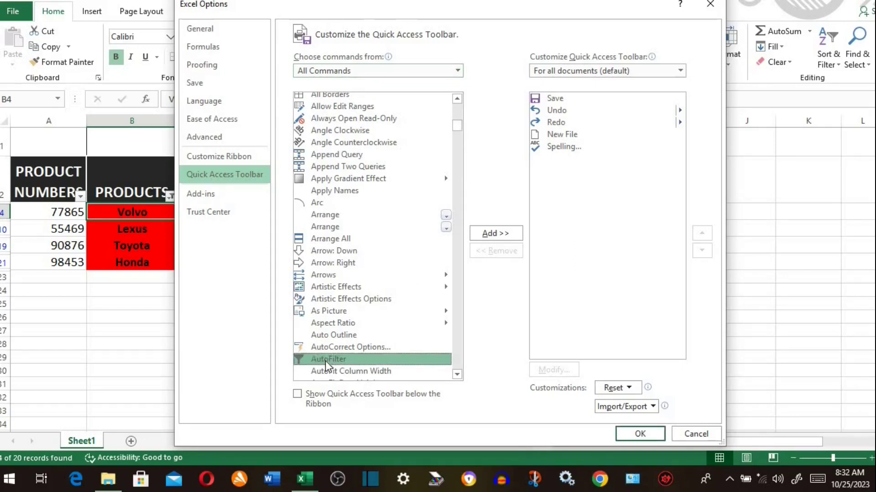
click(499, 233)
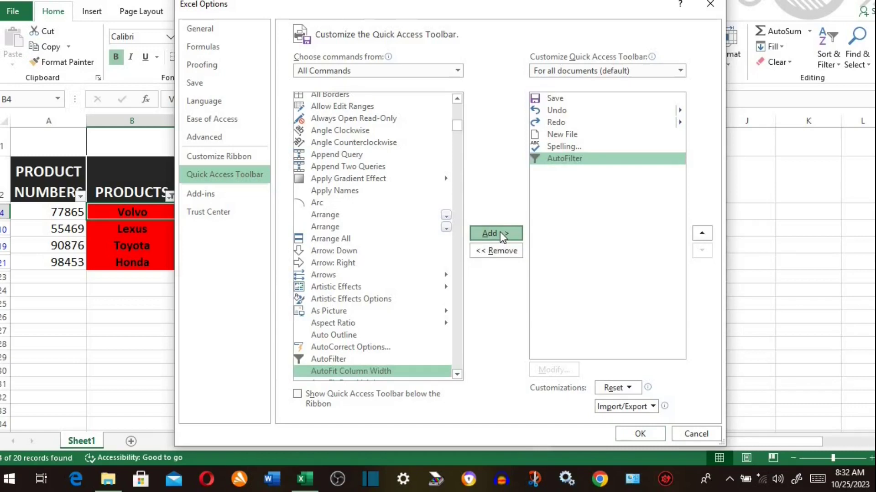
click(639, 434)
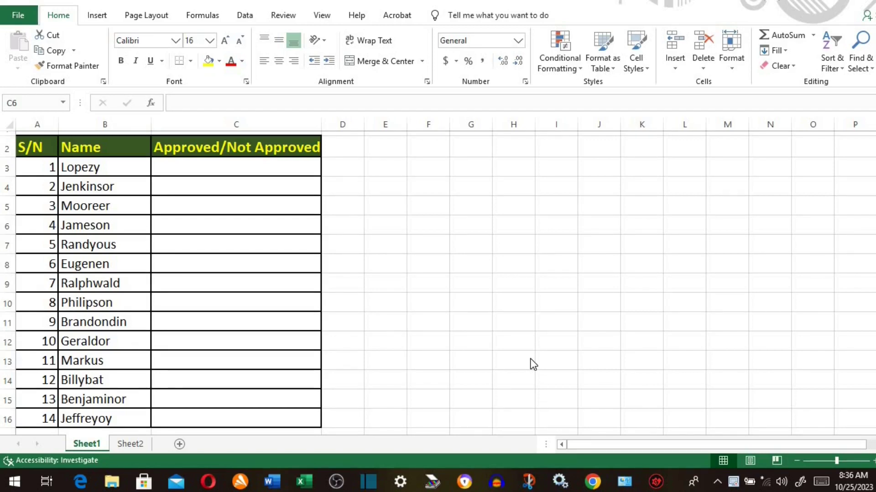
- Select cell C3, Lopezy's approval cell, and bring up the Insert Symbol dialog
key(F2)
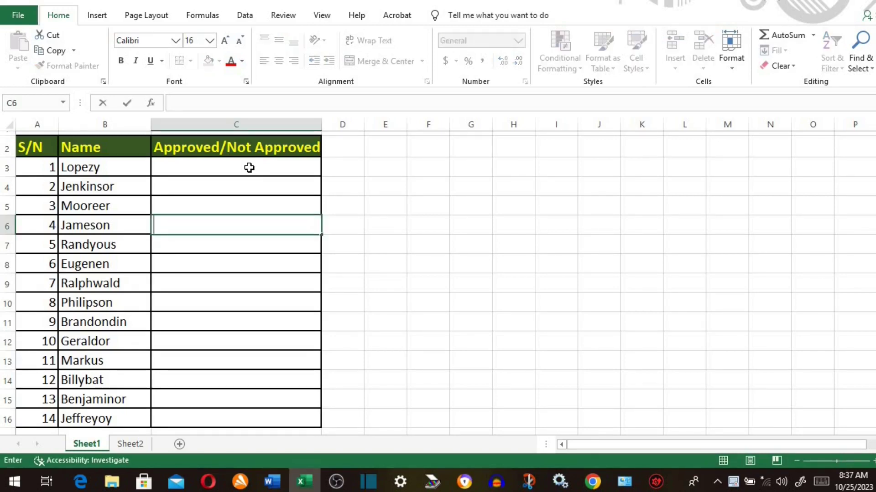
click(249, 168)
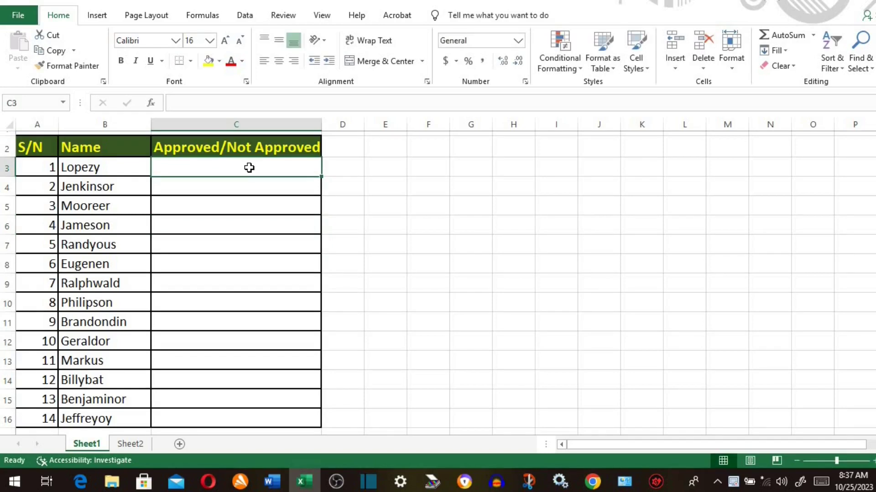
click(97, 18)
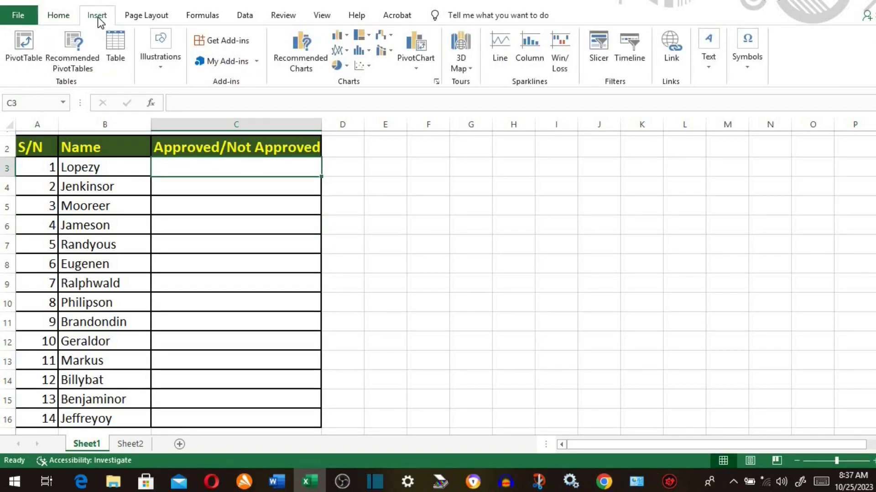
click(748, 72)
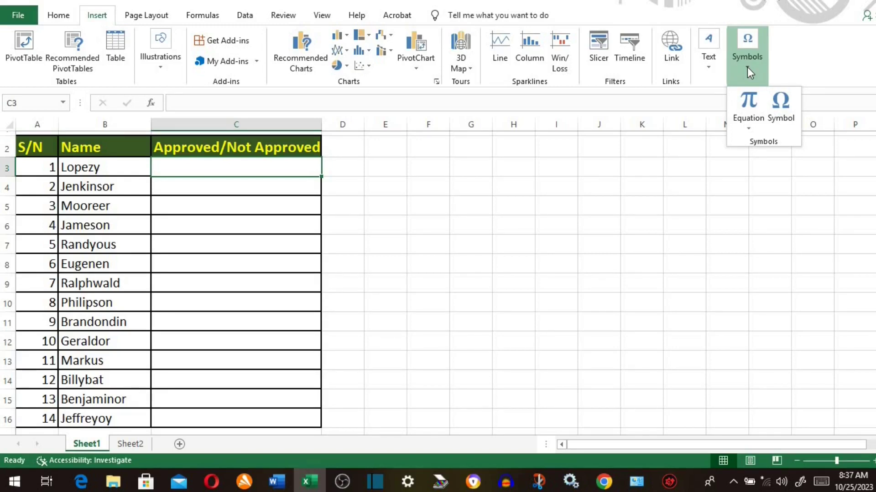
click(786, 98)
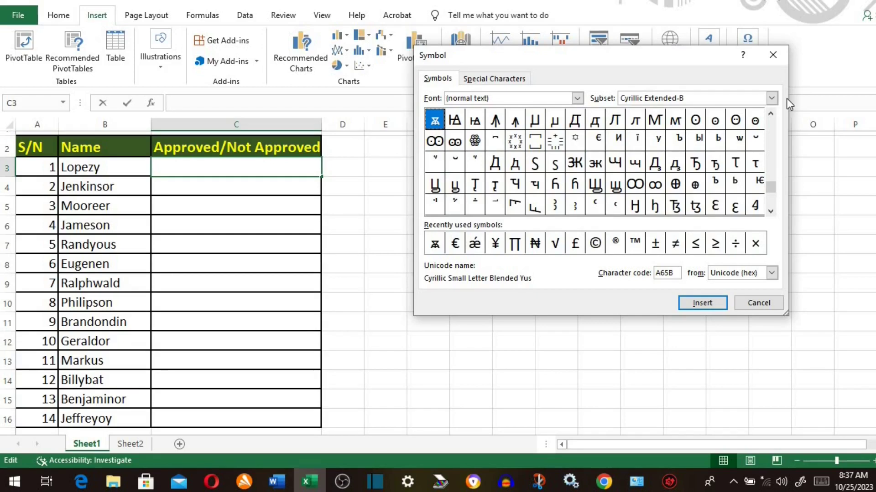
- Set the symbol font to Bodoni MT Black and insert the recently used ∏ into C3
click(780, 158)
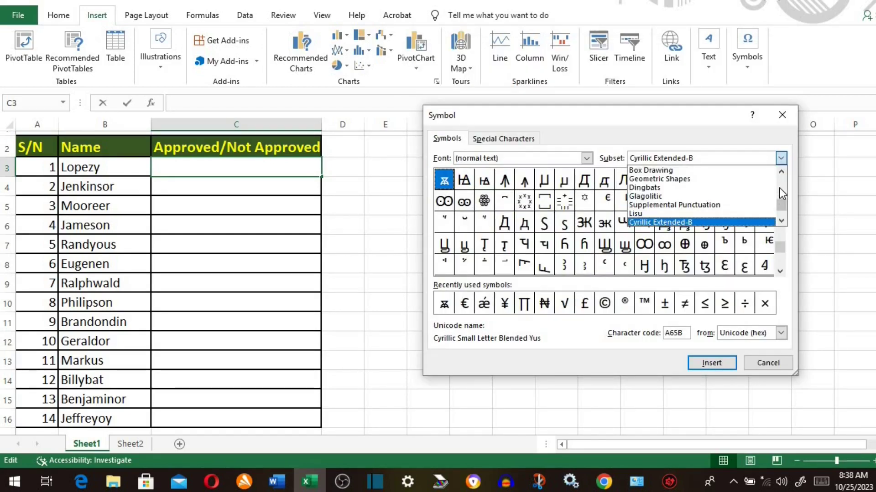
scroll(778, 188, up, 4)
scroll(780, 179, up, 2)
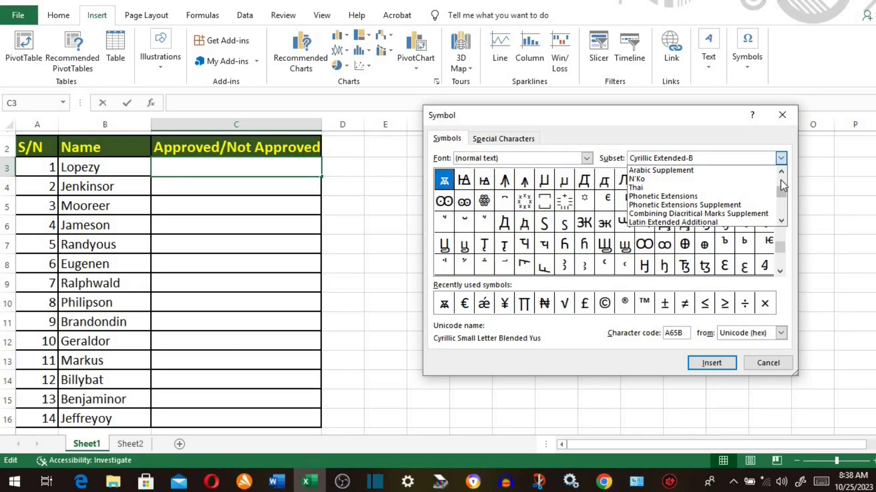
click(587, 158)
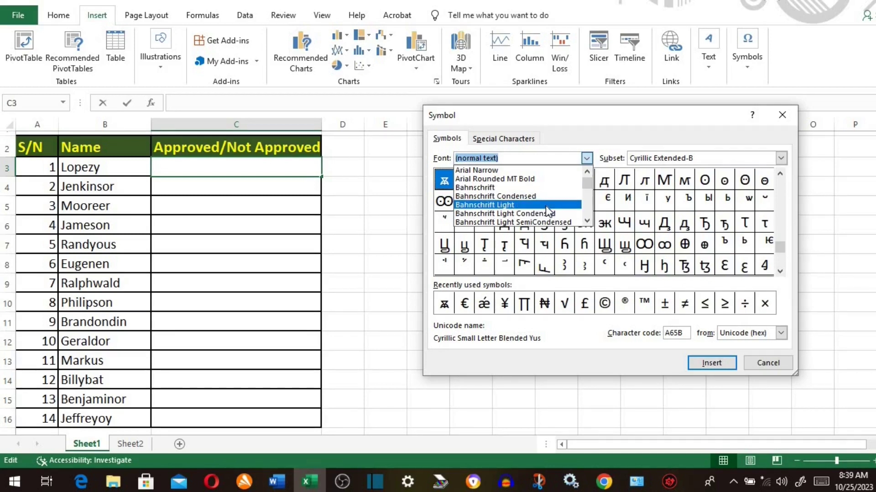
scroll(545, 206, down, 4)
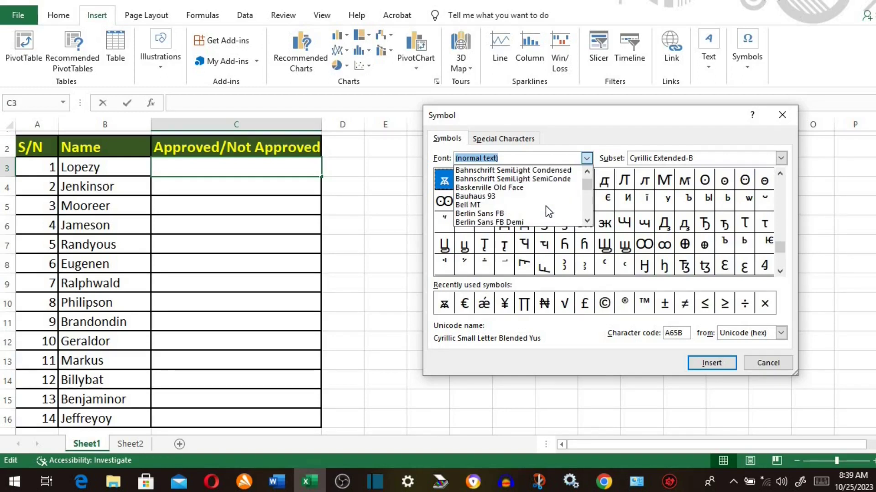
scroll(546, 206, down, 3)
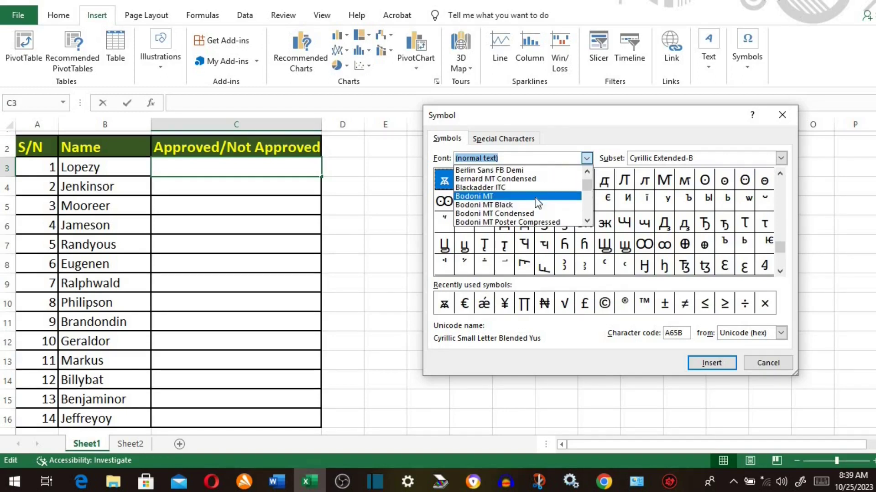
click(508, 208)
click(529, 304)
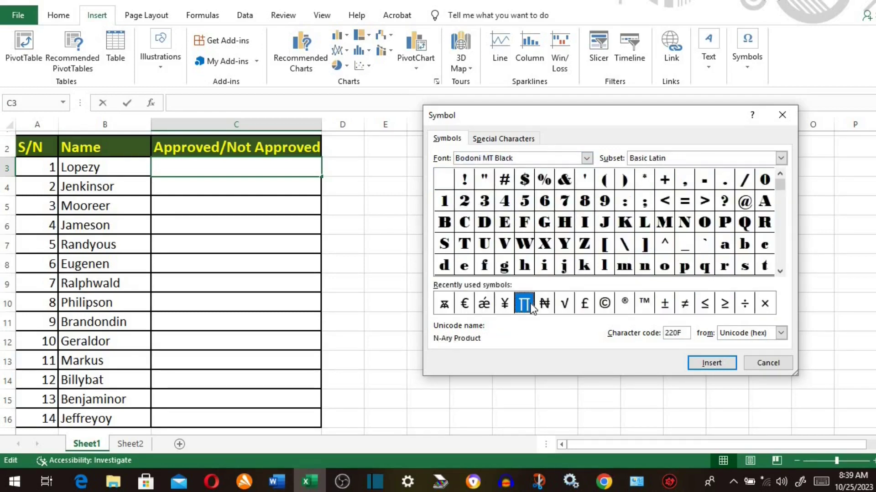
click(698, 363)
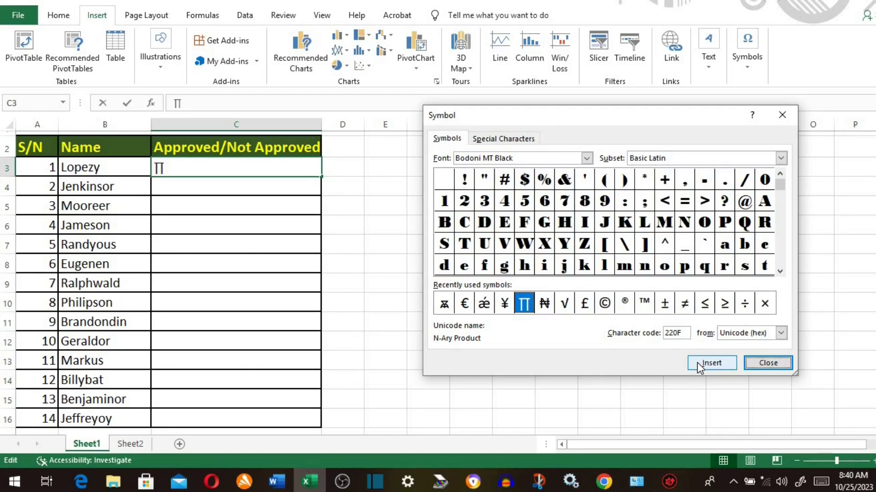
click(770, 364)
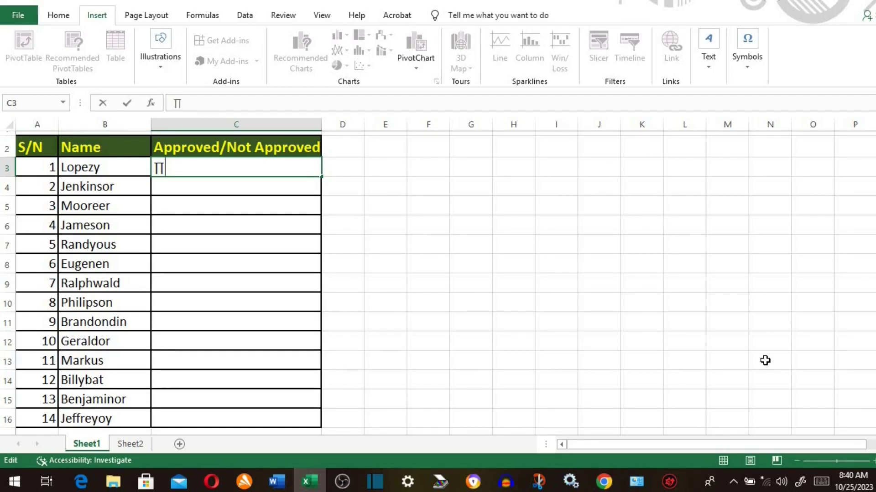
click(179, 260)
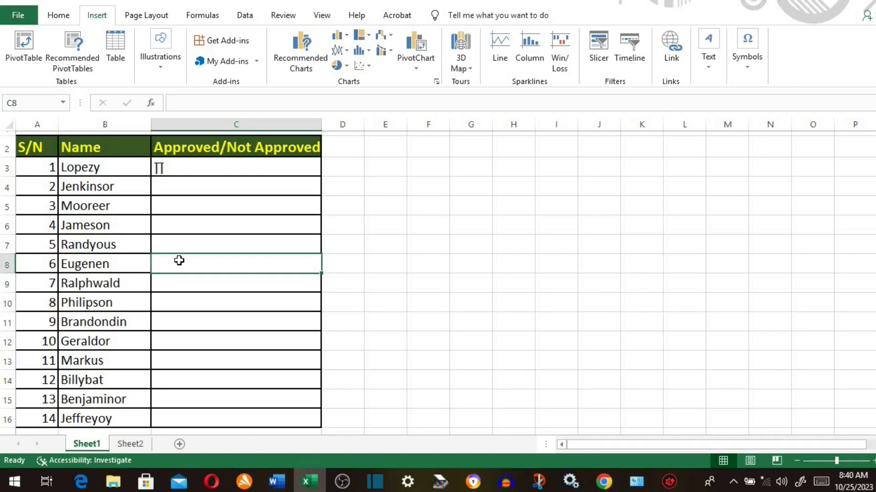
- Insert ❷ (Dingbat Negative Circled Digit Two, 2777) into cell C8 for Eugenen
click(746, 60)
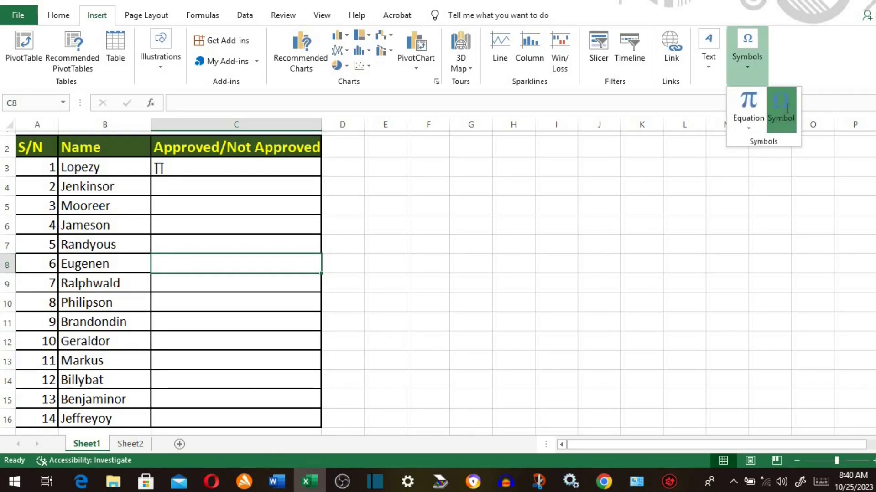
click(782, 111)
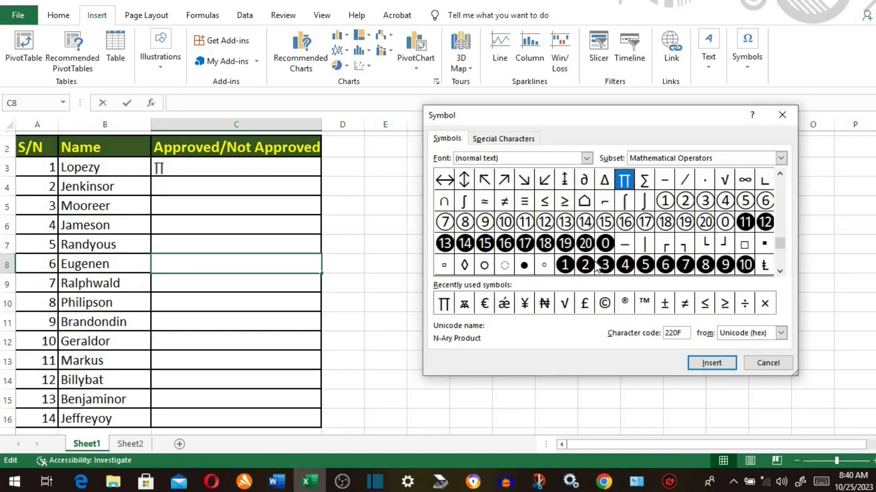
click(587, 265)
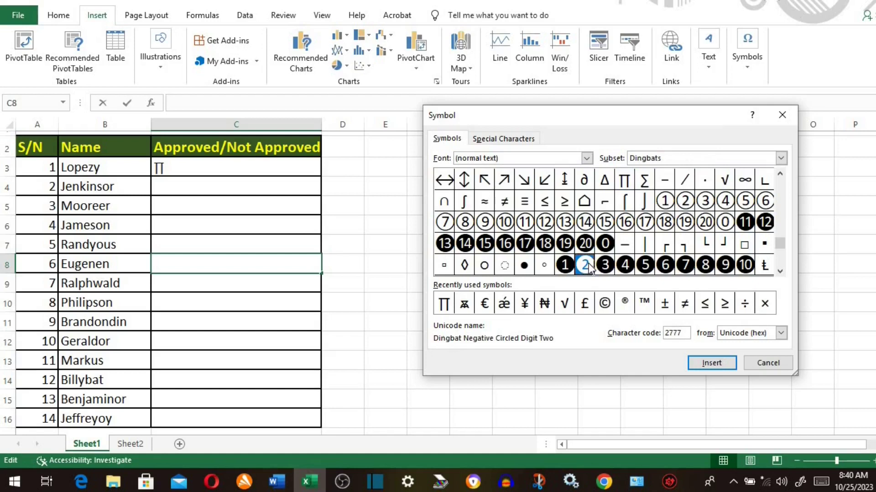
click(711, 362)
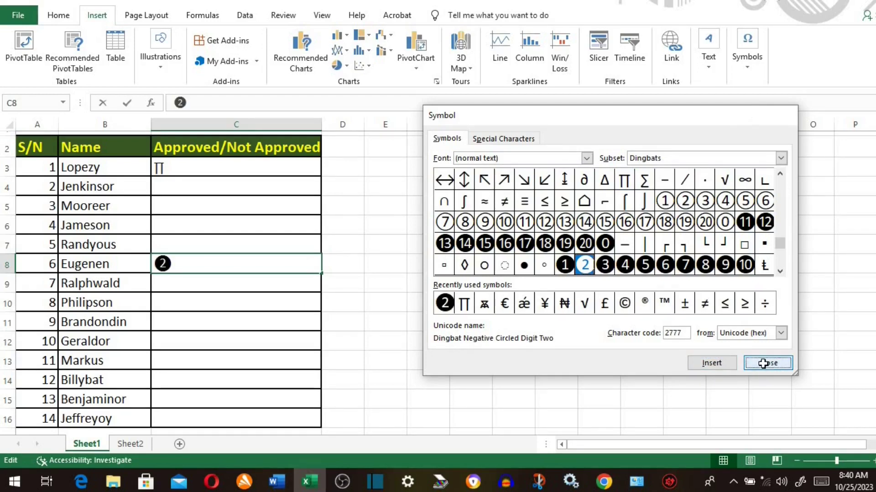
click(766, 366)
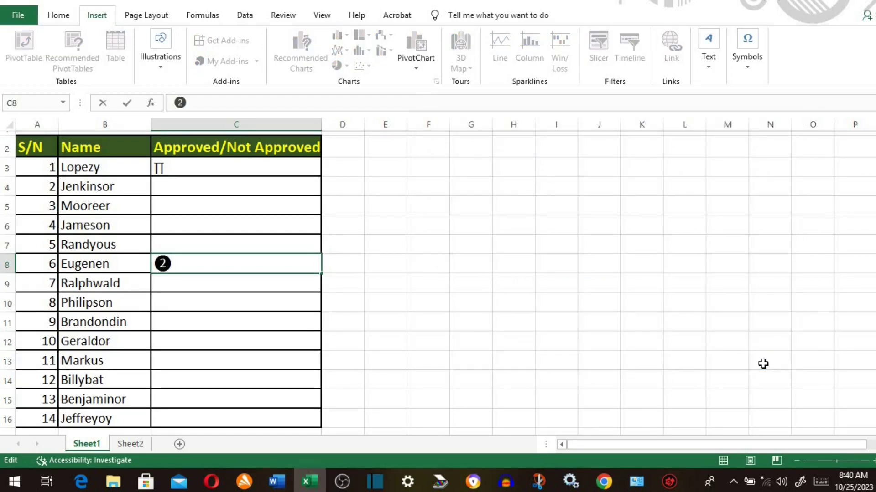
click(159, 169)
double_click(158, 169)
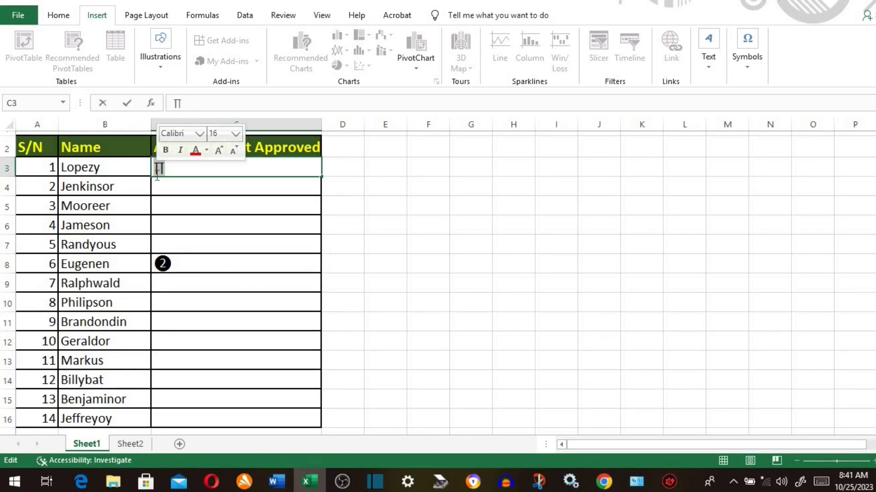
- Make the ∏ in cell C3 red and bold
click(58, 18)
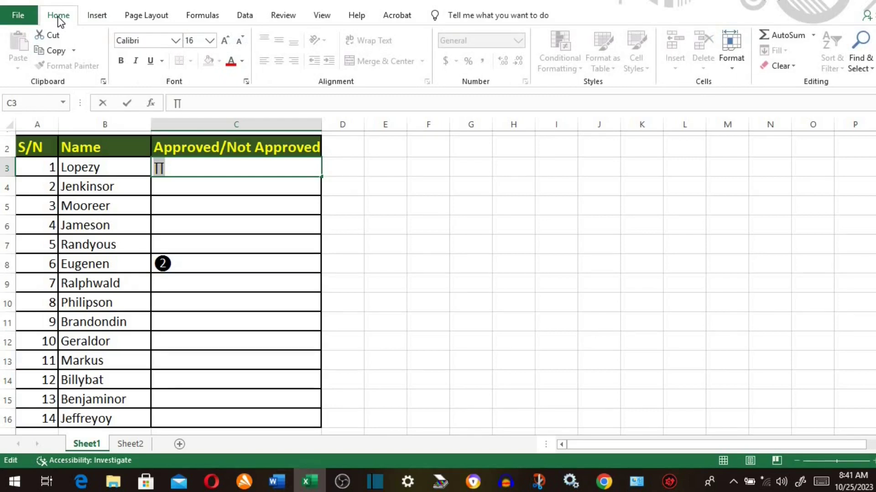
click(237, 63)
click(121, 61)
- Colour the ❷ in cell C8 dark green and switch to the Sheet2 table
click(192, 264)
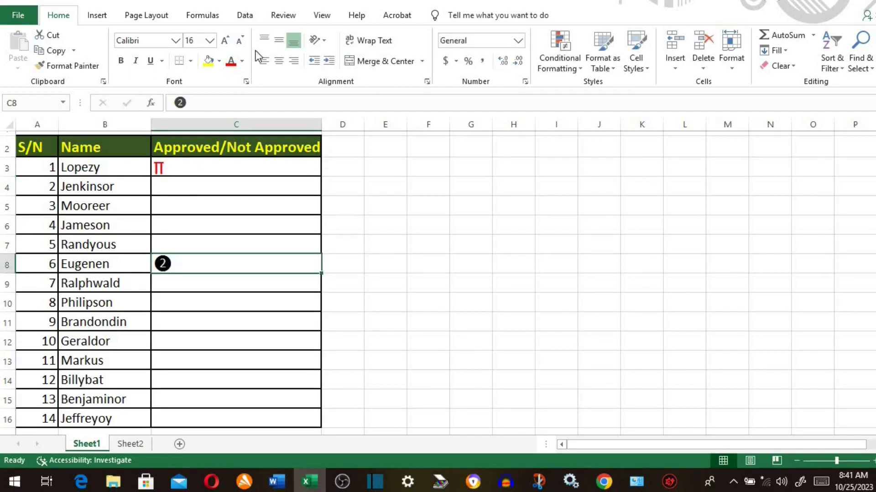
click(242, 61)
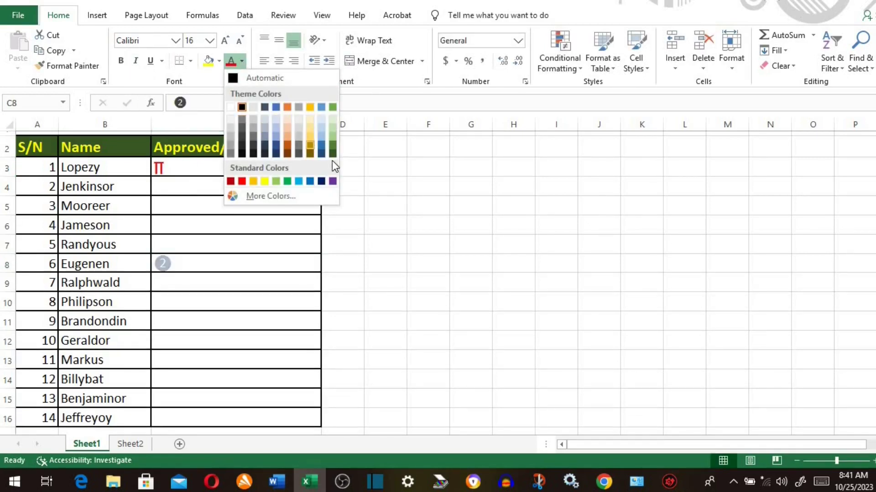
click(333, 146)
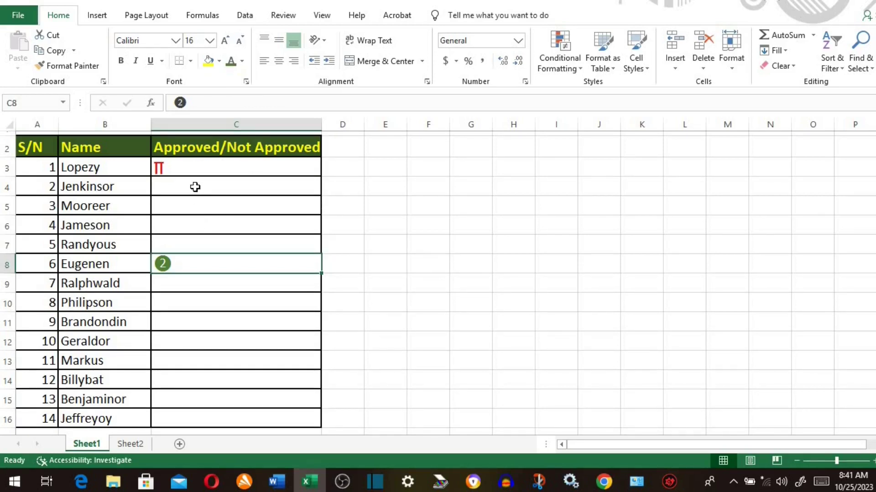
click(136, 445)
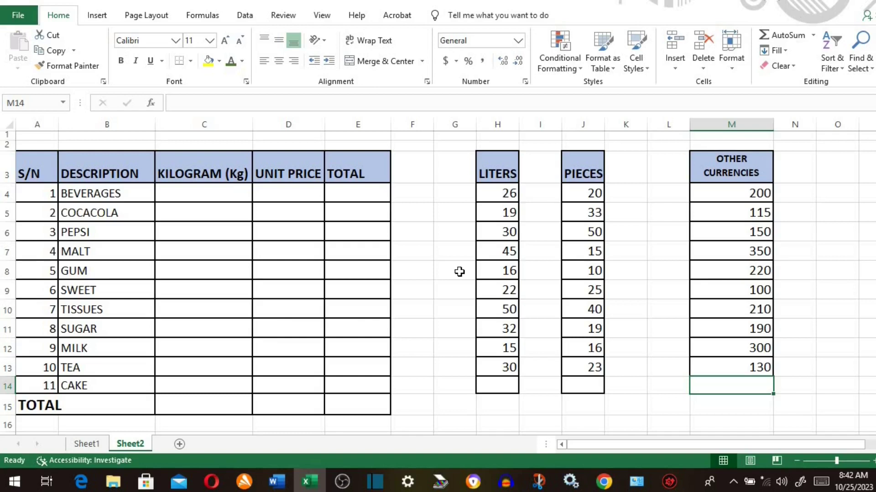
- Give the empty KILOGRAM cells C4:C14 the custom number format 0" Kg"
drag(217, 194, 199, 379)
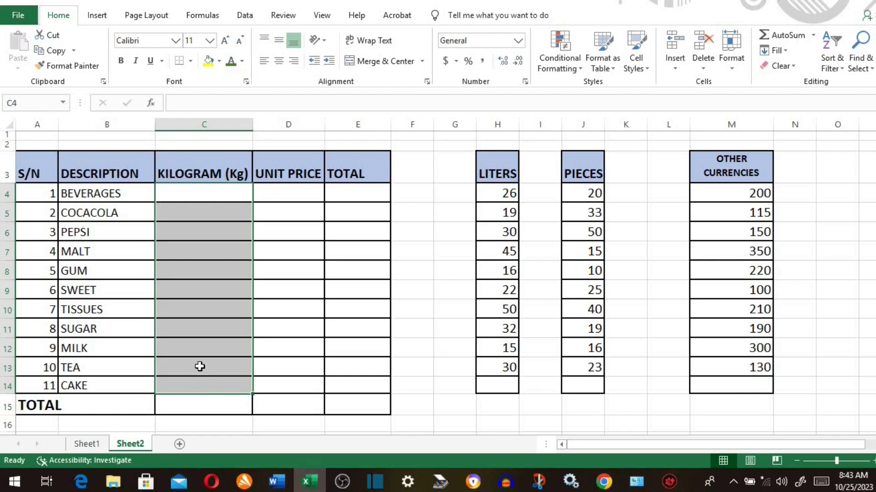
right_click(204, 275)
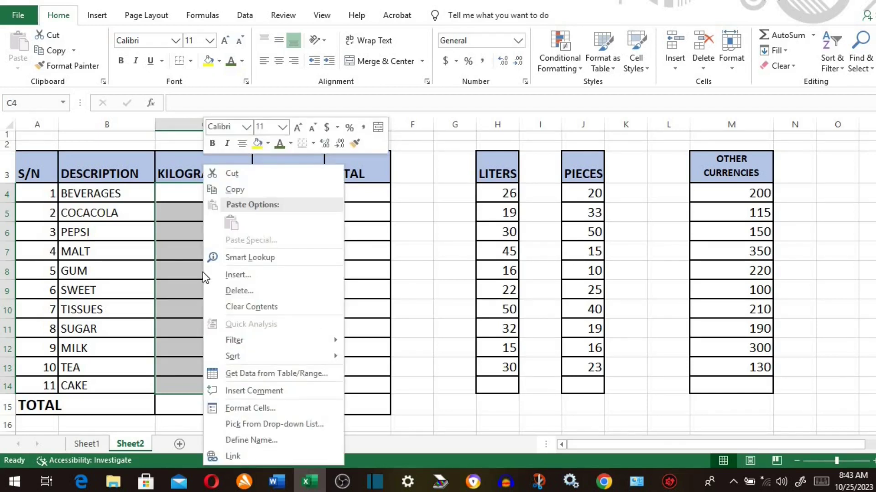
click(249, 409)
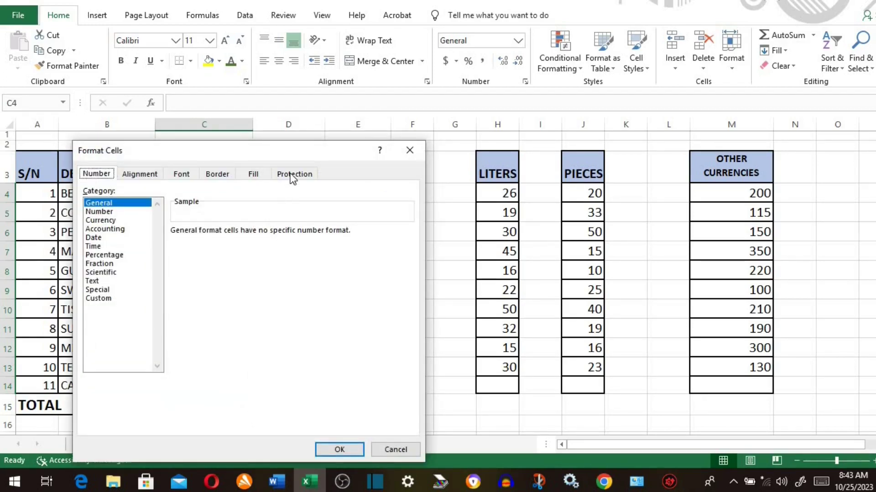
drag(295, 150, 315, 130)
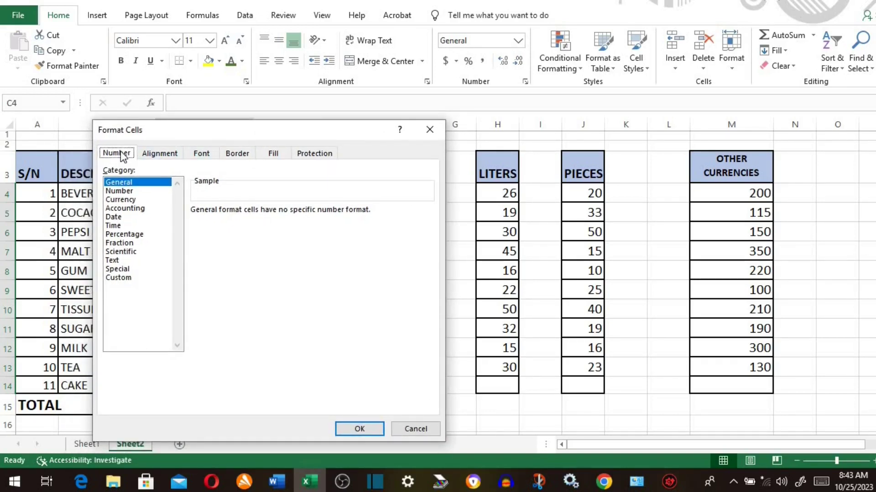
click(115, 278)
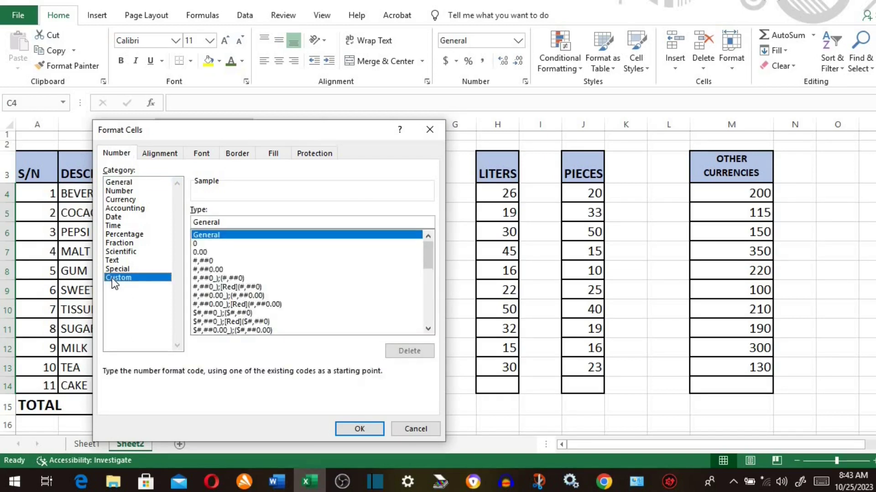
drag(233, 223, 188, 225)
key(BackSpace)
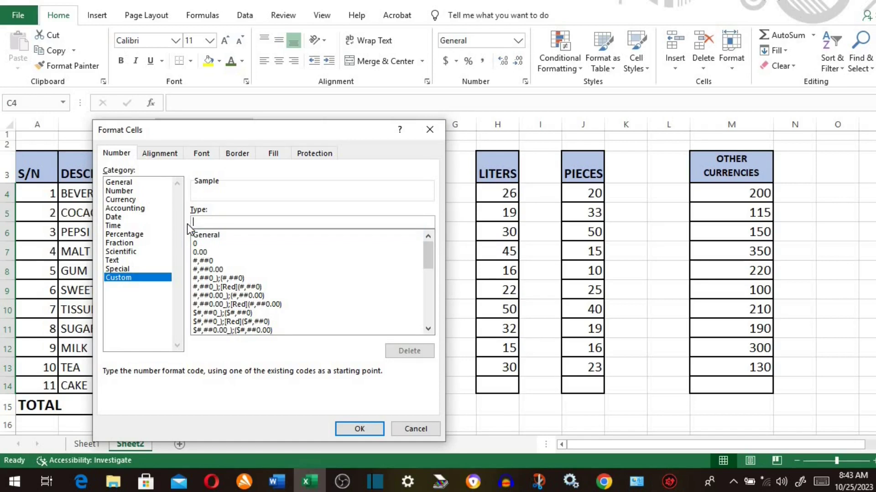
text(0")
click(368, 430)
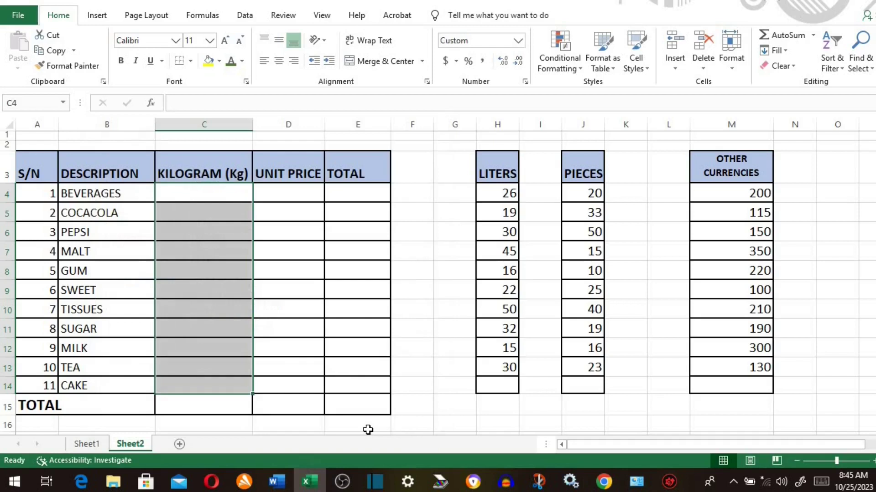
- Enter weights 50, 100, 150 and 50 in C4:C7 for BEVERAGES through MALT
click(191, 216)
click(192, 194)
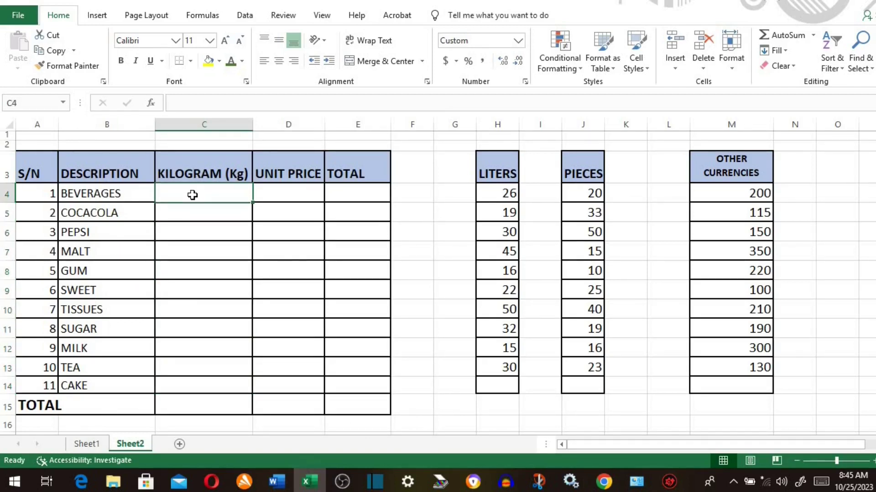
text(50)
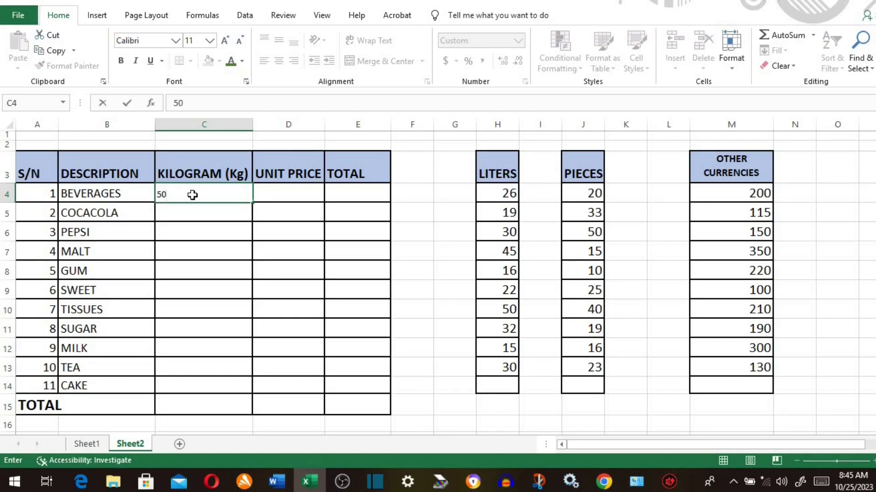
key(Return)
text(100)
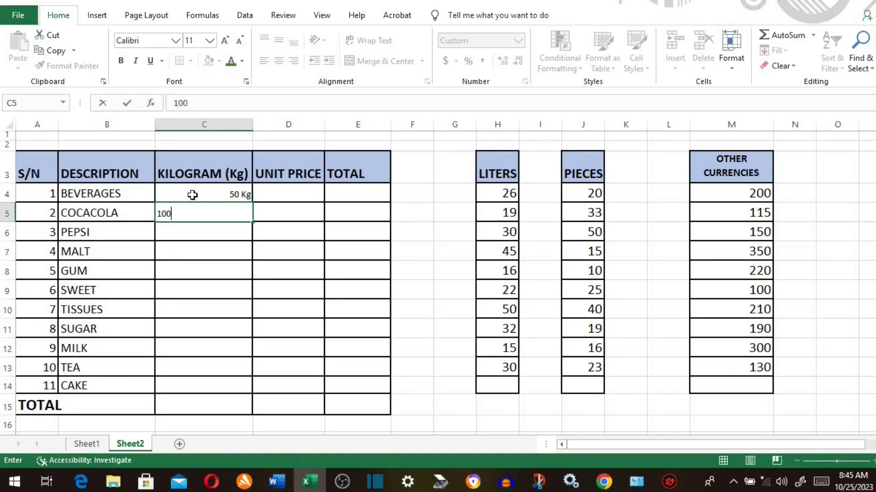
key(Return)
text(150)
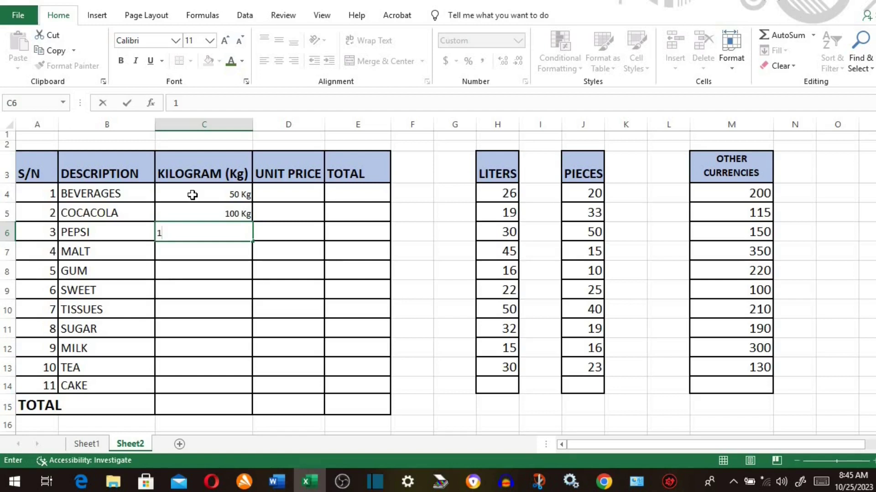
key(Return)
text(50)
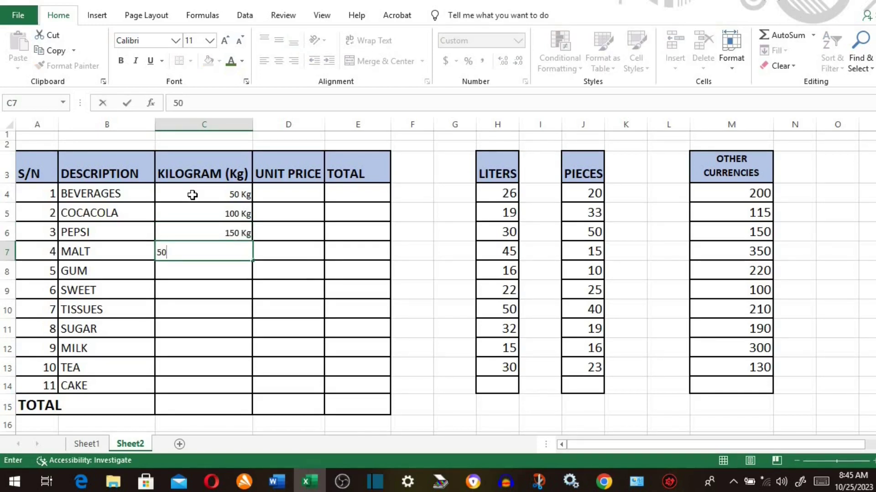
key(Return)
- Enter weights 122, 569, 234 and 890 for GUM, SWEET, TISSUES and SUGAR
text(122)
key(Return)
text(569)
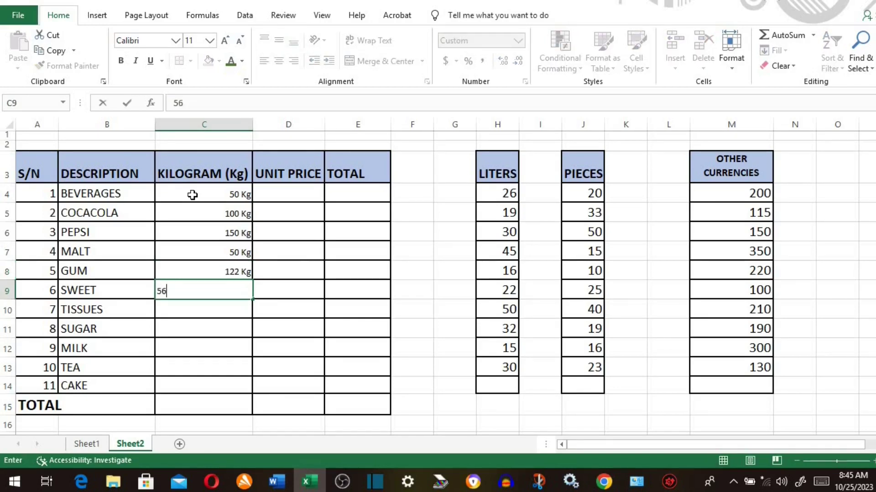
key(Return)
text(234)
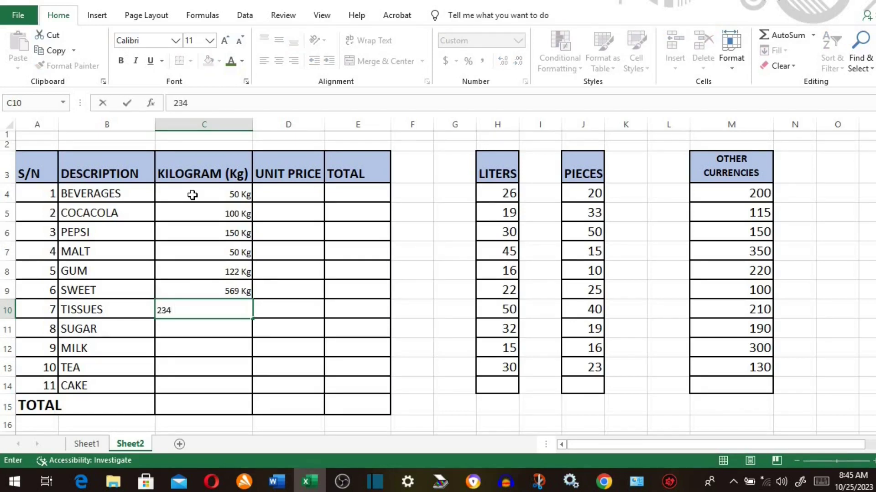
key(Return)
text(890 Kg)
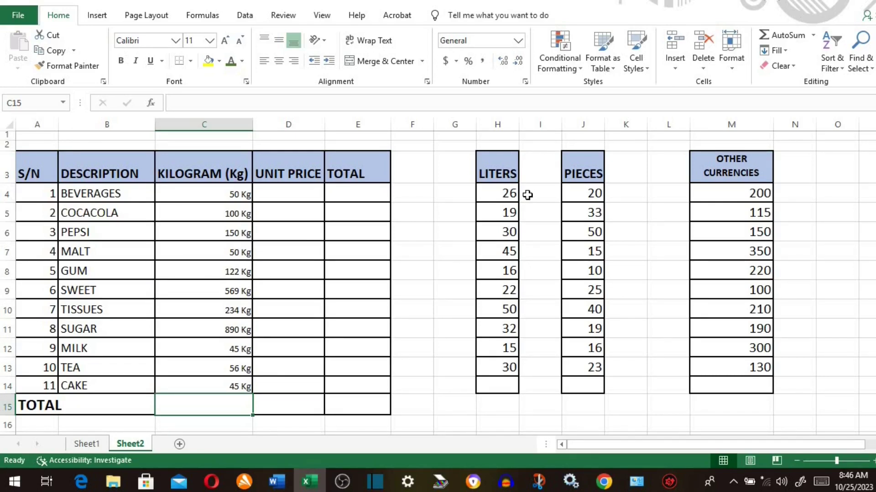
- Apply the custom format "Ltr" 0 to the LITERS values in H4:H13
drag(502, 194, 497, 367)
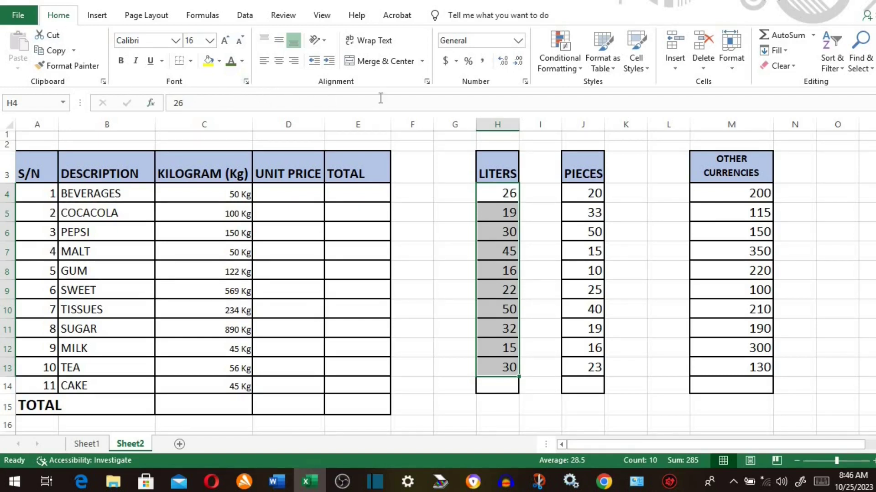
click(524, 82)
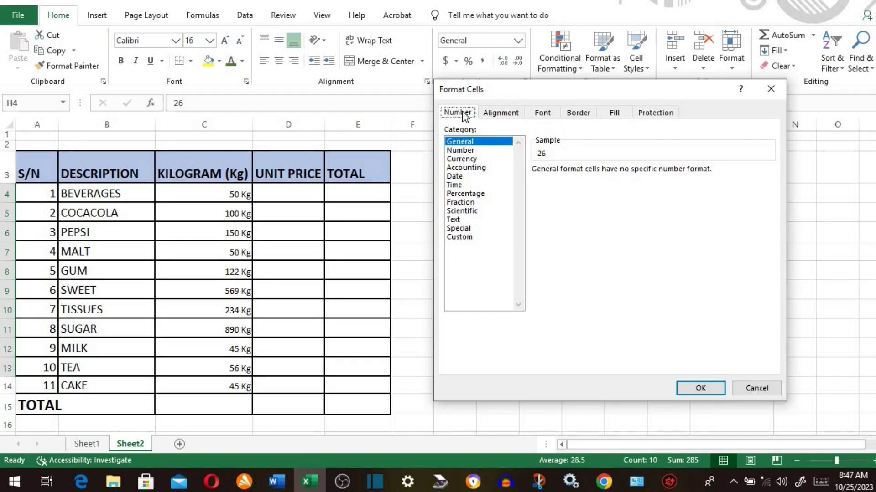
click(466, 237)
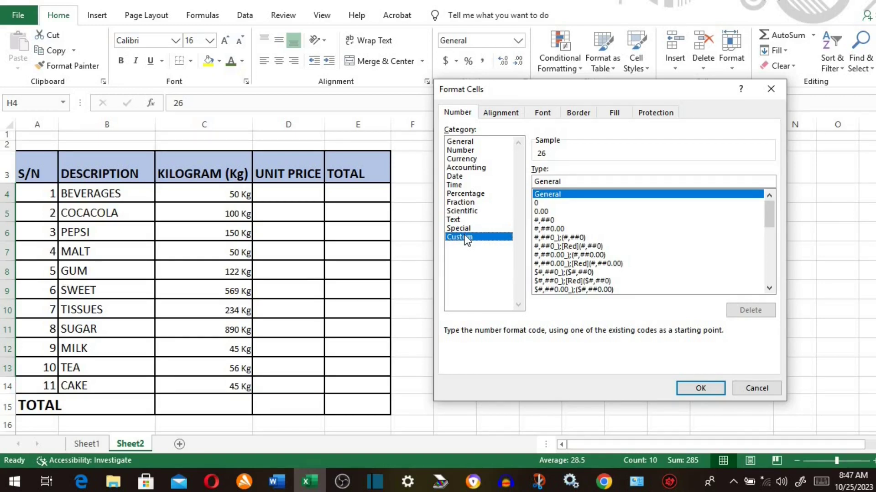
drag(573, 182, 525, 183)
key(BackSpace)
text("Ltr)
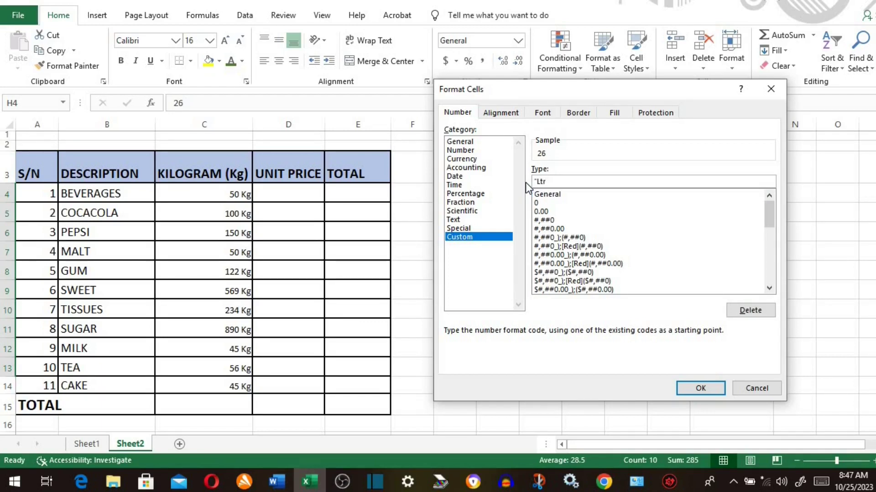
text(" 0)
click(700, 388)
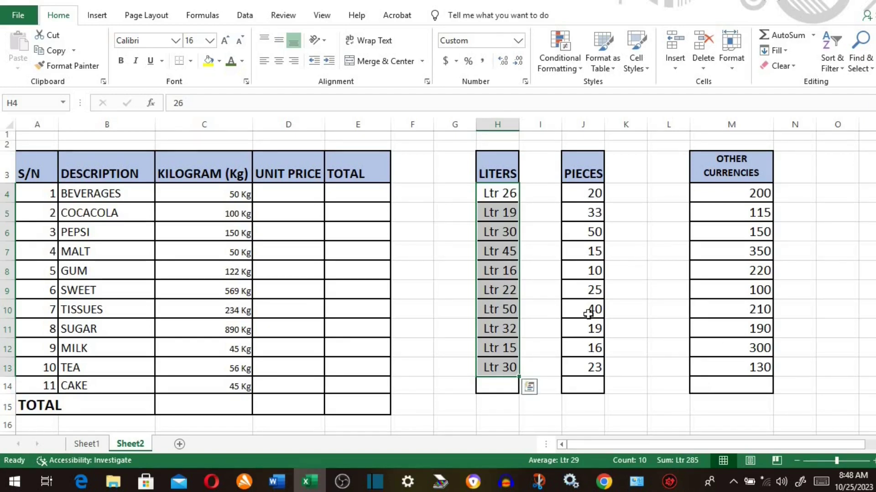
- Apply the custom format 0" Pcs" to the PIECES values in J4:J13
drag(588, 193, 572, 360)
right_click(572, 360)
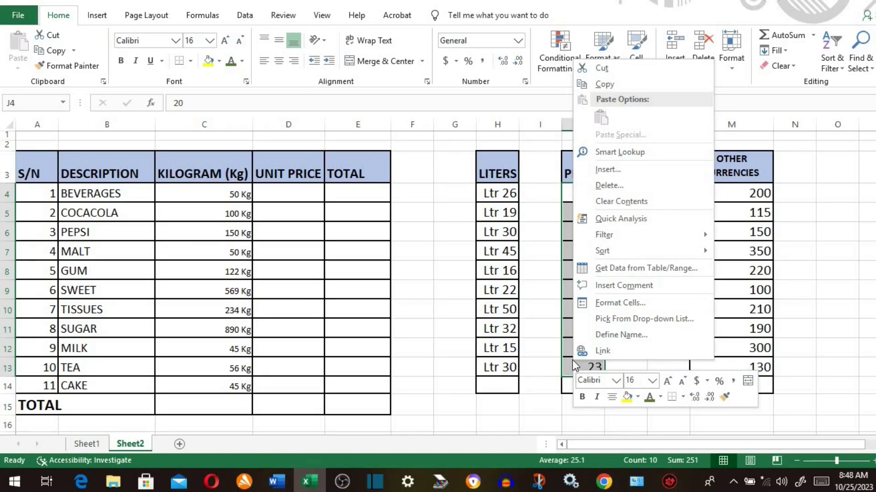
click(612, 302)
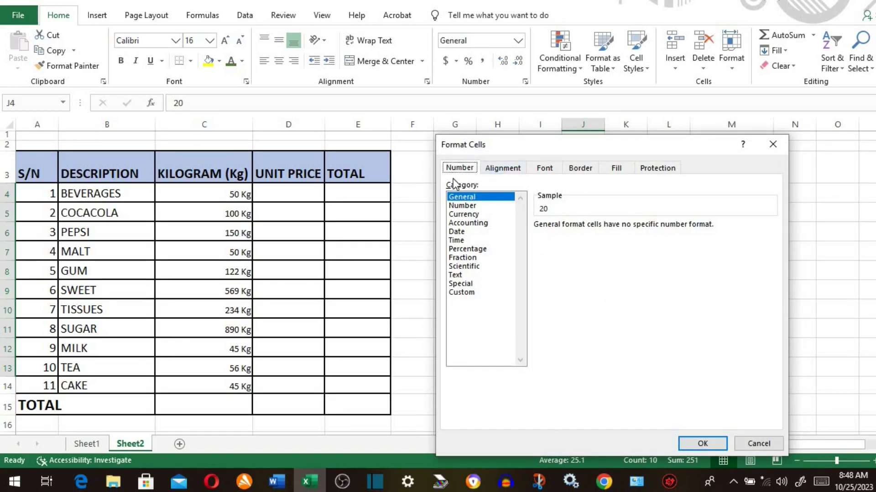
click(470, 292)
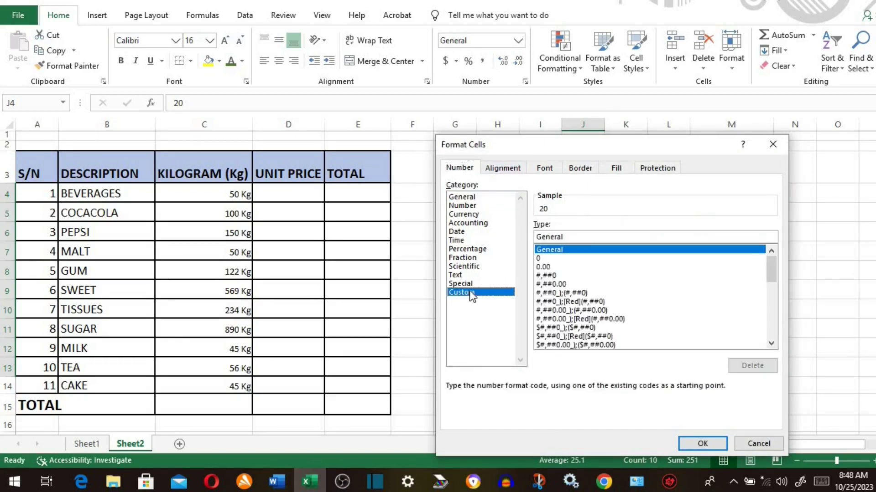
drag(563, 237, 524, 239)
key(BackSpace)
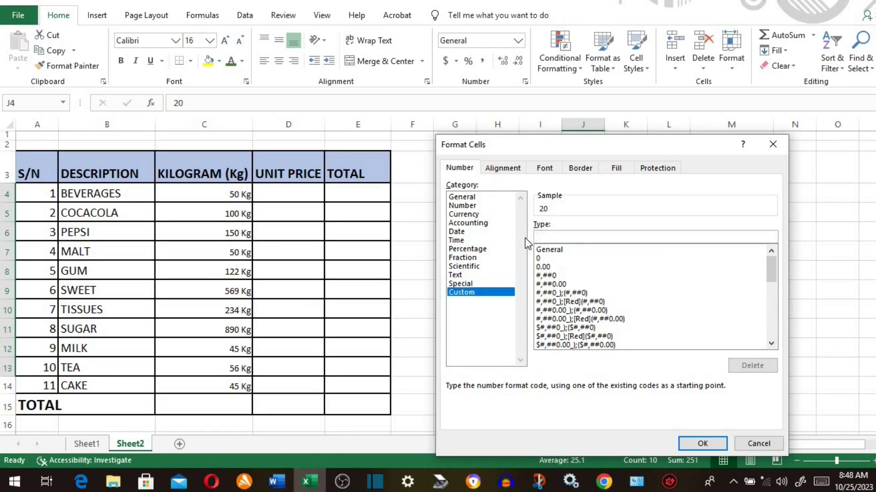
text(0" Pcs")
click(697, 442)
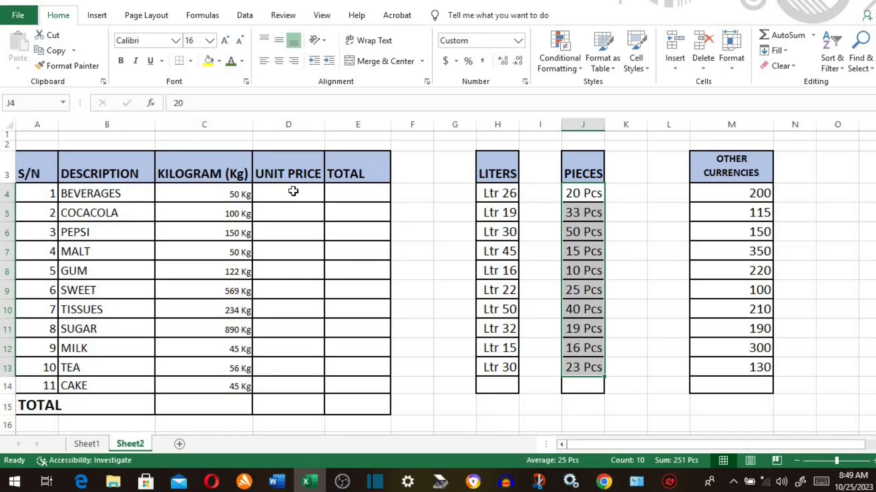
- Format D4:D14 as Currency with the ₦ Igbo symbol and 2 decimal places
drag(293, 191, 284, 386)
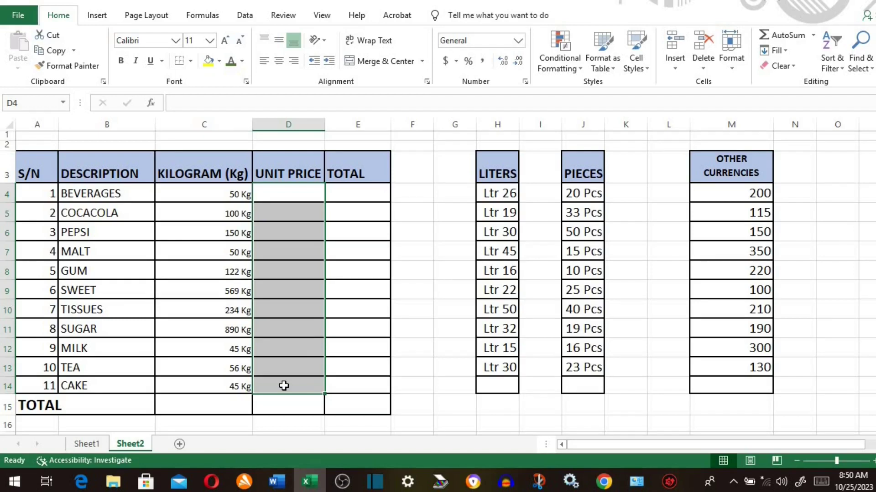
click(525, 82)
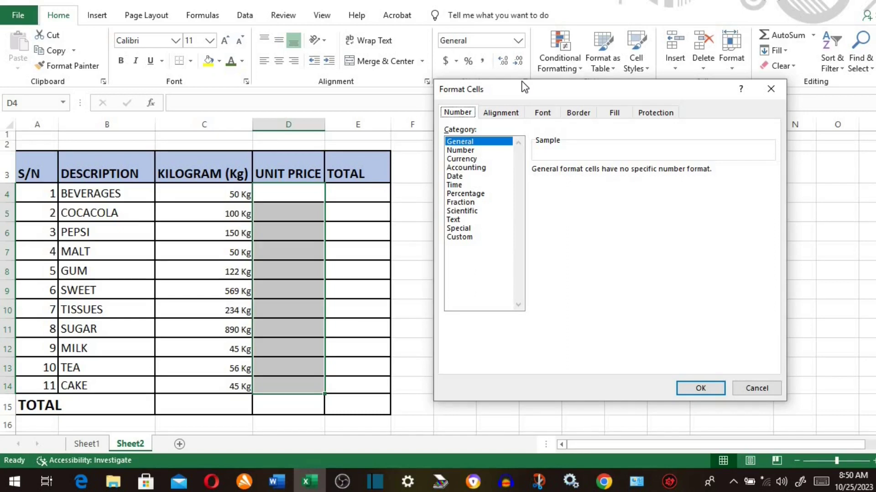
click(462, 159)
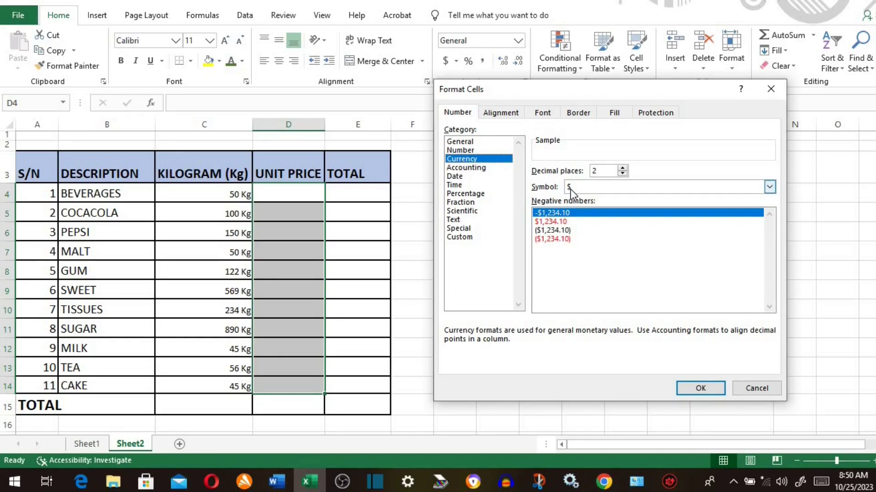
click(769, 187)
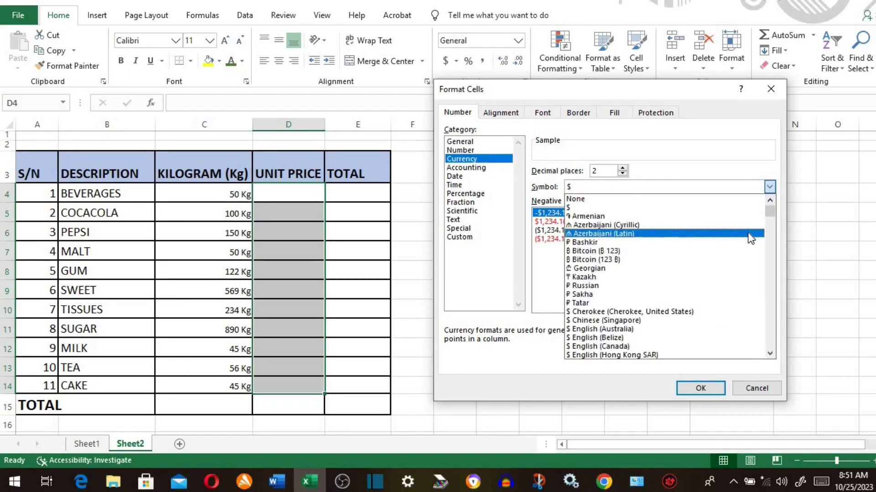
scroll(751, 238, down, 1)
scroll(751, 238, down, 5)
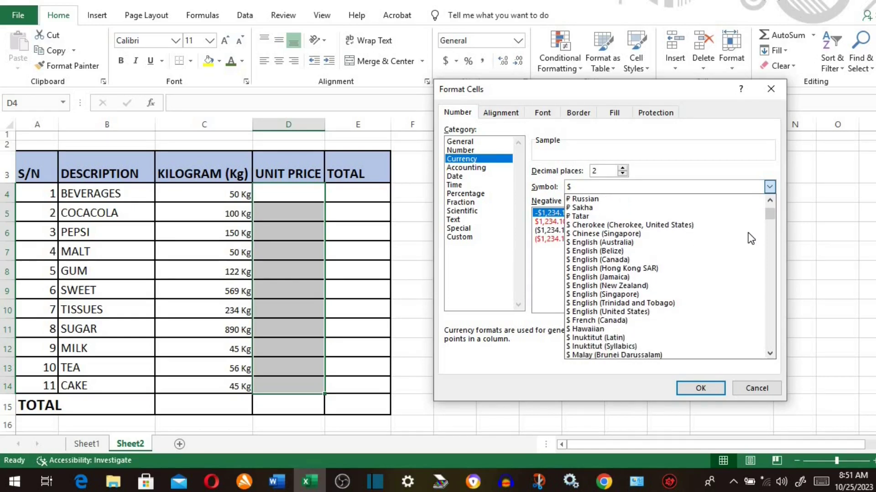
scroll(751, 238, down, 7)
scroll(751, 238, down, 8)
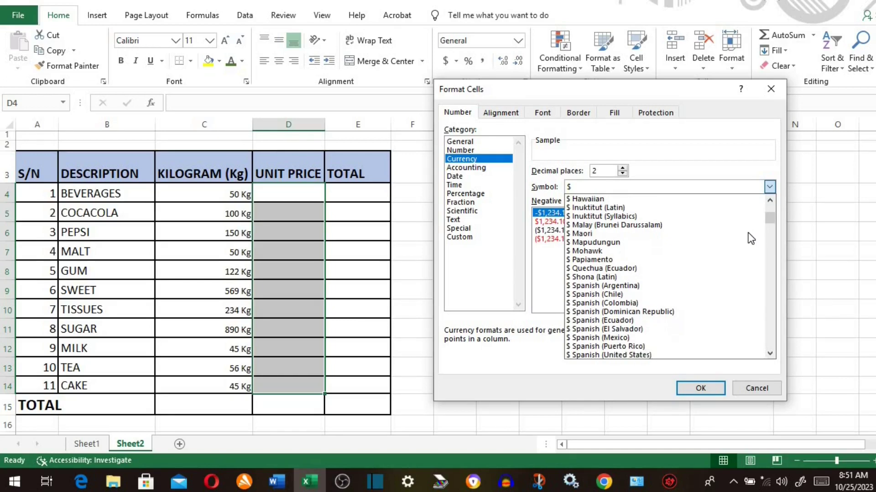
scroll(751, 238, down, 3)
scroll(751, 238, down, 8)
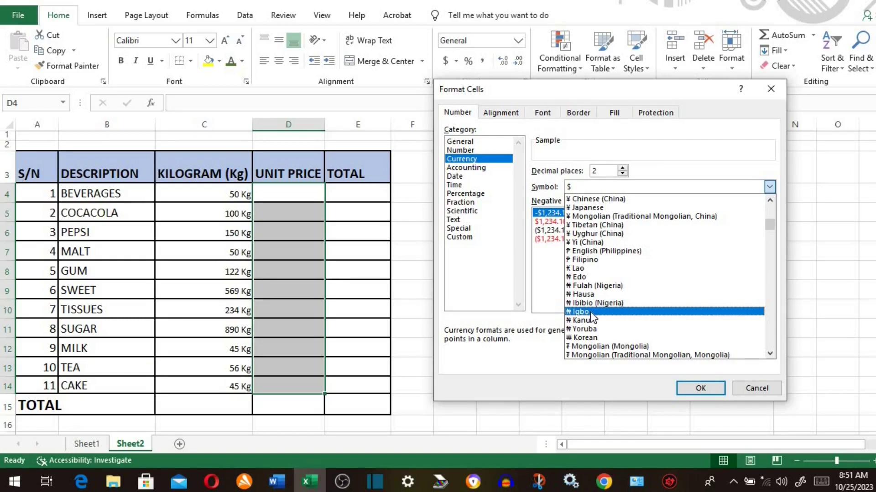
click(590, 312)
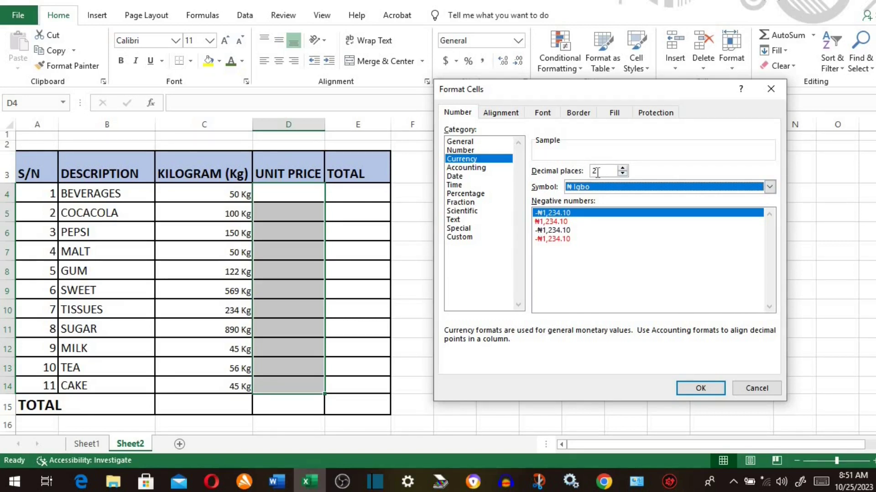
click(708, 387)
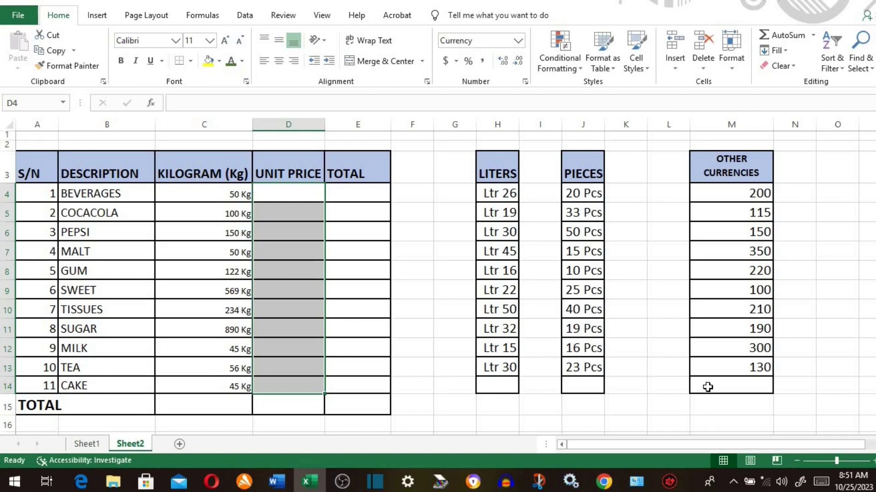
- Enter unit prices 200, 100, 50 and 250 in D4:D7
click(295, 193)
text(200)
key(Return)
text(100)
key(Return)
text(5)
text(0)
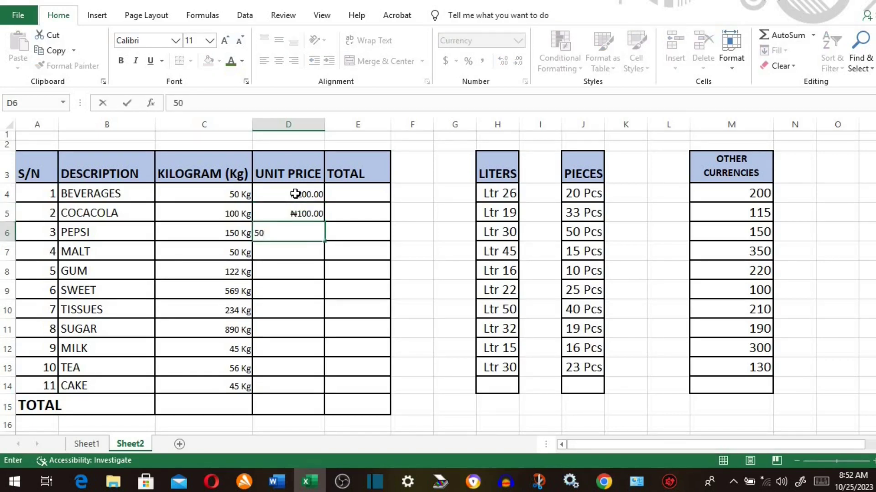
key(Return)
text(250)
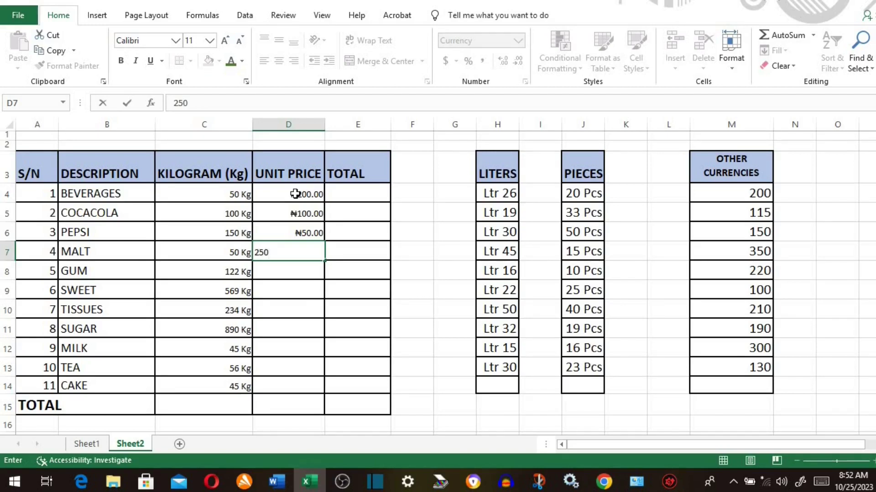
key(Return)
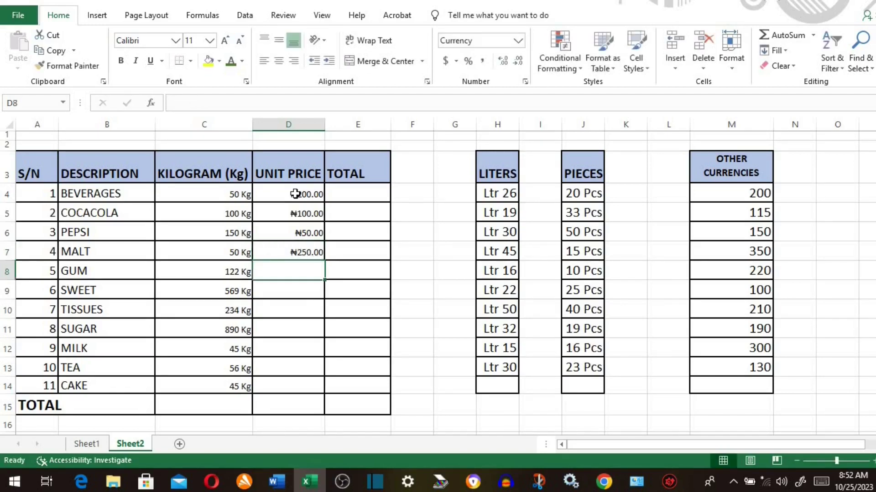
- Enter the remaining prices 160, 800, 500, 760, 340, 210 and 120 down to CAKE
text(160 800 500 760 340 210)
key(Return)
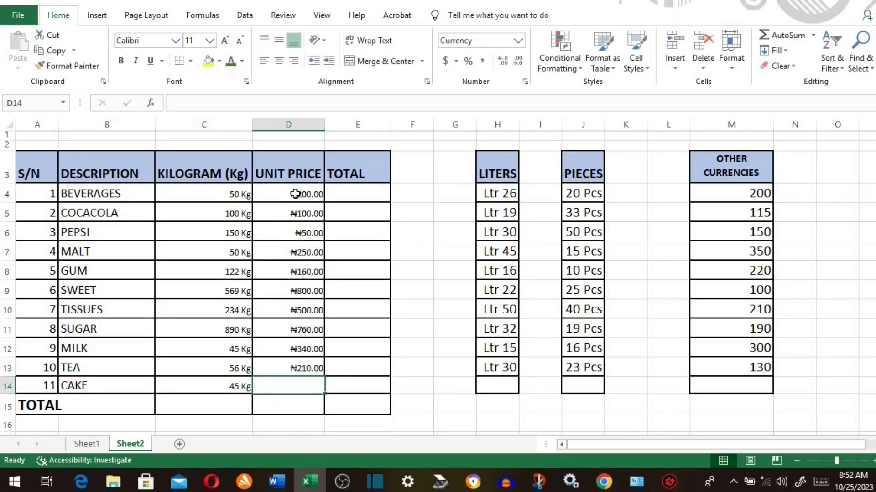
text(120)
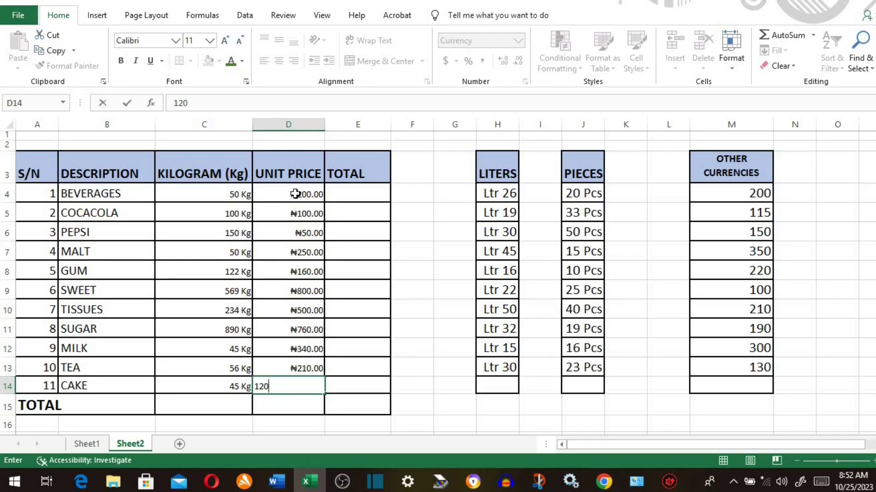
key(Return)
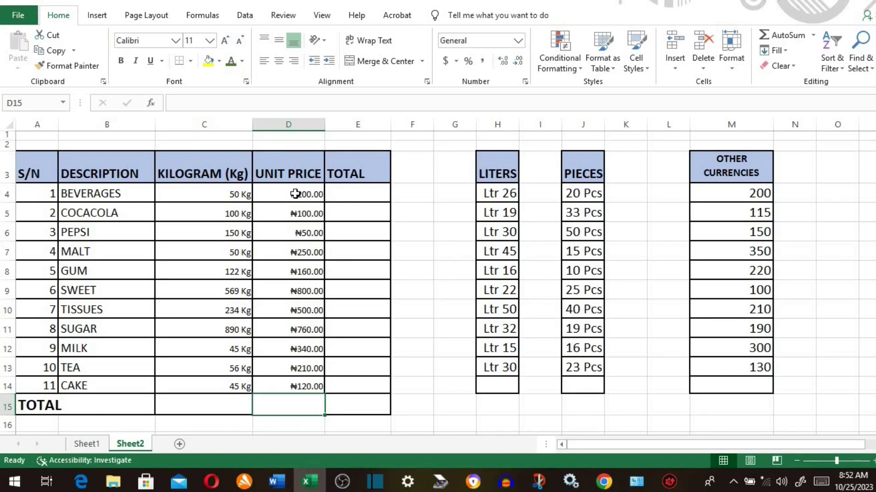
- Apply the custom format "Rs." 0 to the OTHER CURRENCIES values in M4:M13
drag(737, 195, 737, 368)
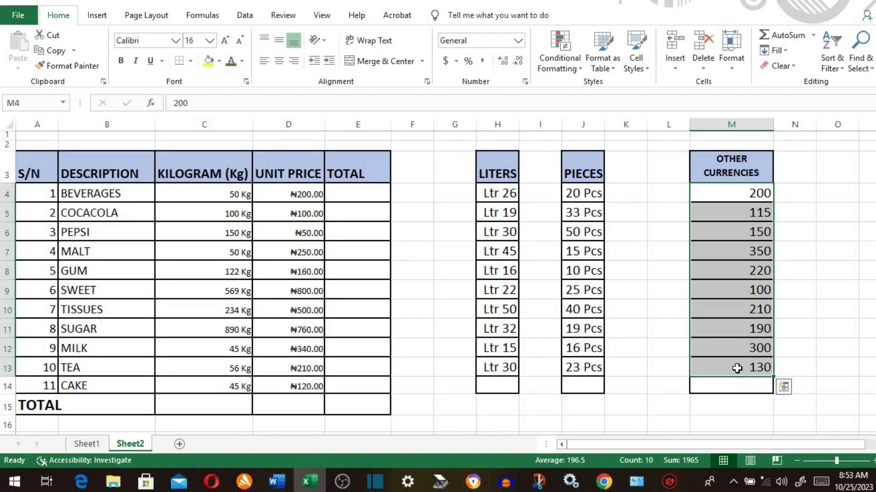
click(524, 80)
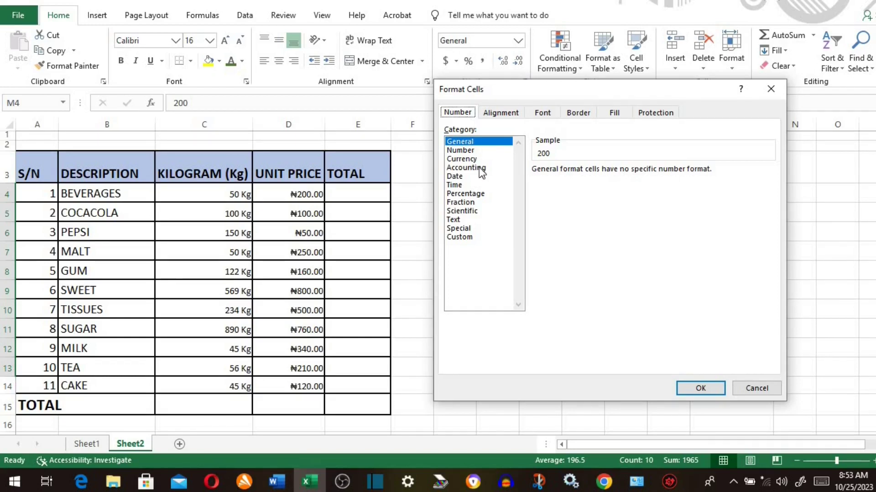
click(458, 237)
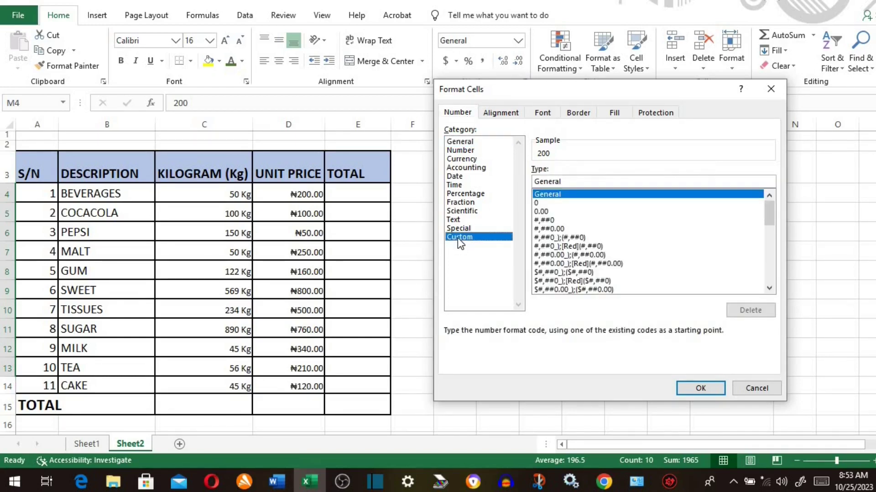
double_click(526, 182)
key(BackSpace)
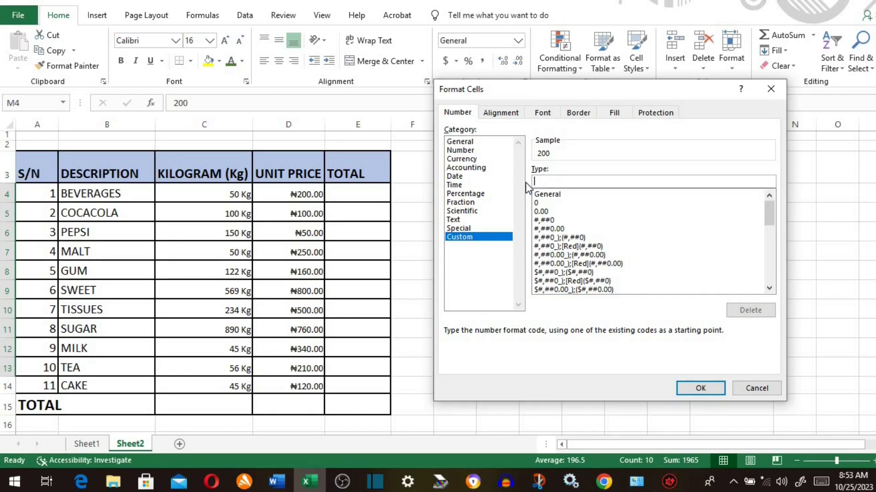
text("Rs." 0)
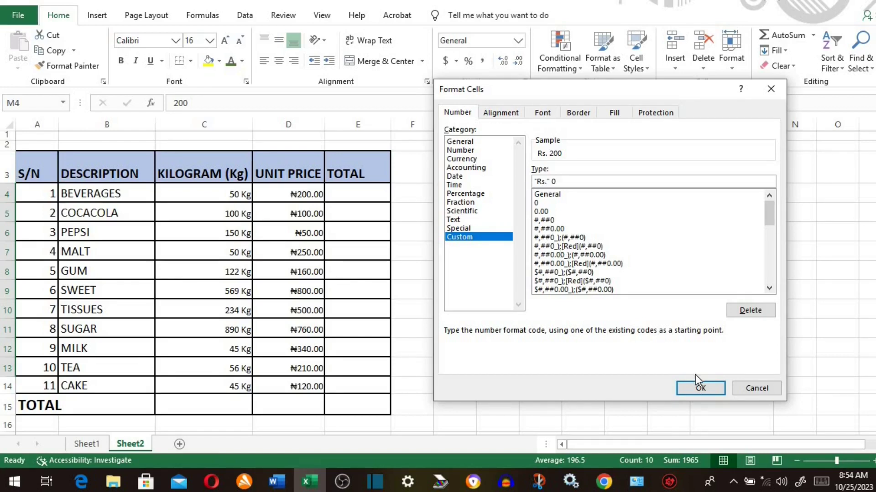
click(695, 390)
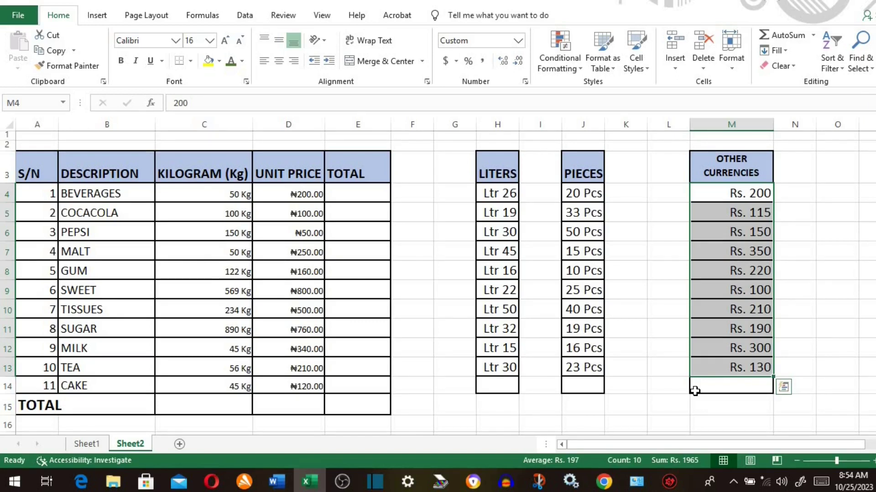
- Format the TOTAL cells E4:E15 as Currency with the ₦ Igbo symbol
click(692, 375)
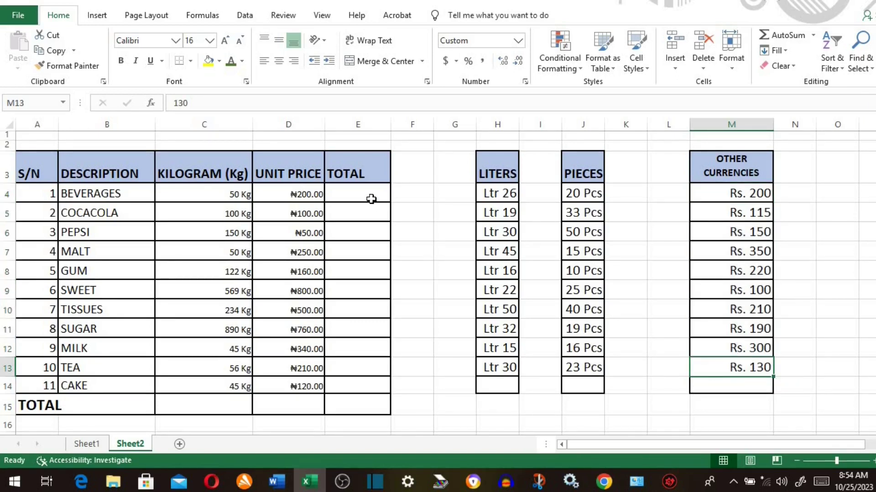
click(371, 197)
drag(370, 210, 349, 387)
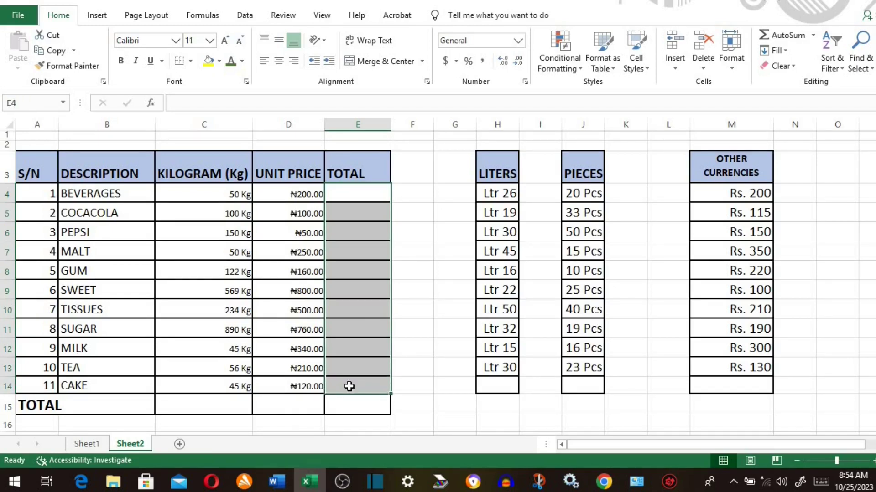
right_click(353, 324)
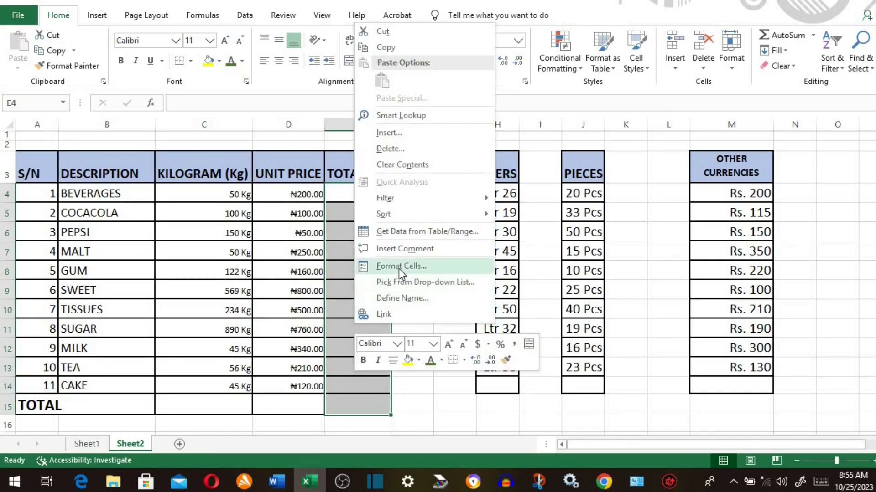
click(399, 267)
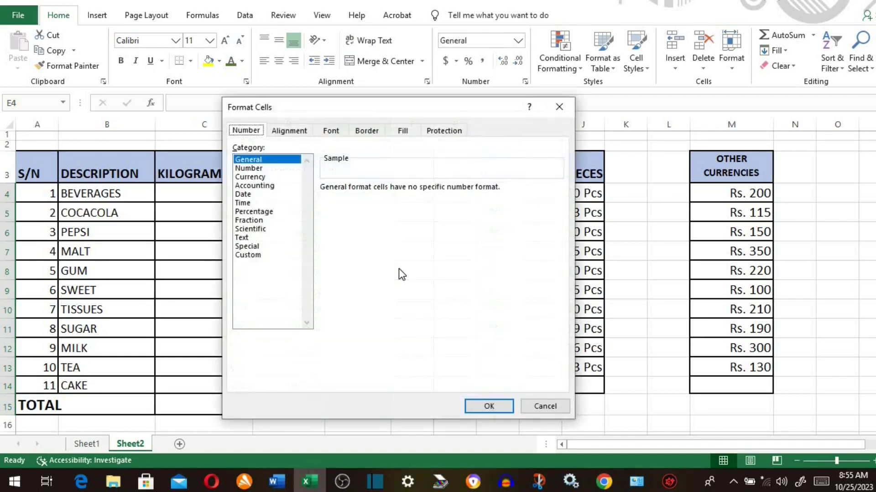
click(250, 177)
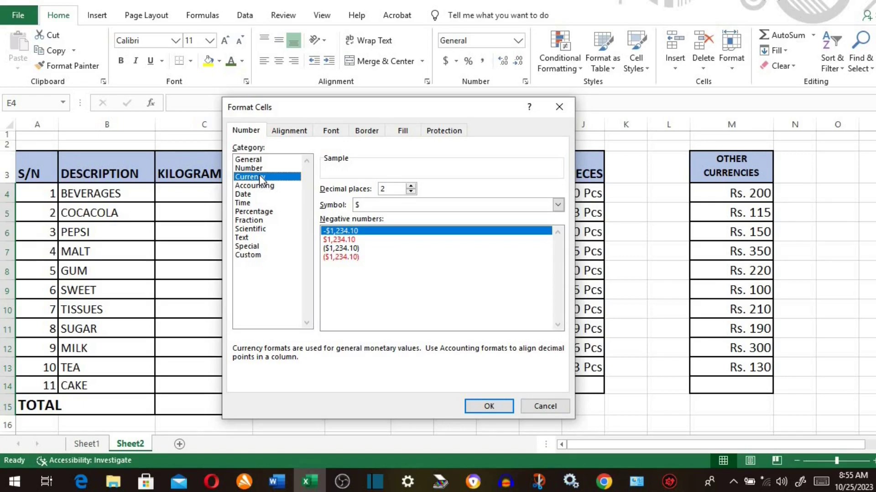
click(557, 205)
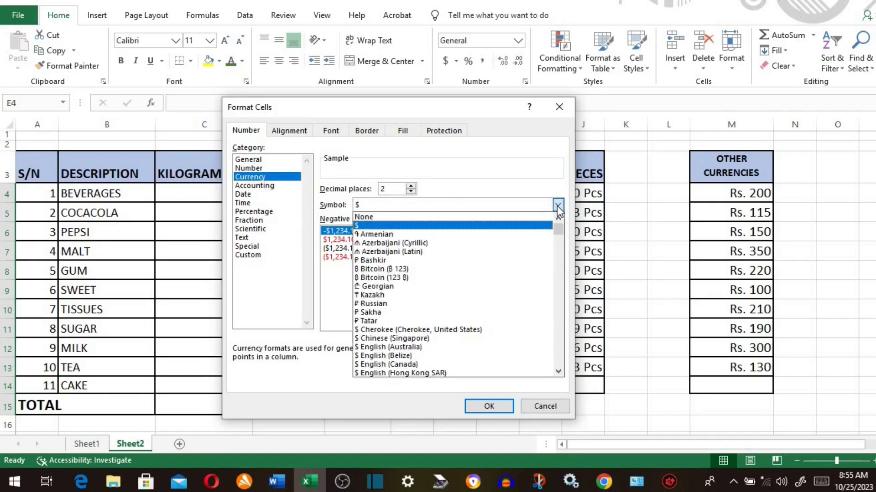
click(559, 305)
click(560, 305)
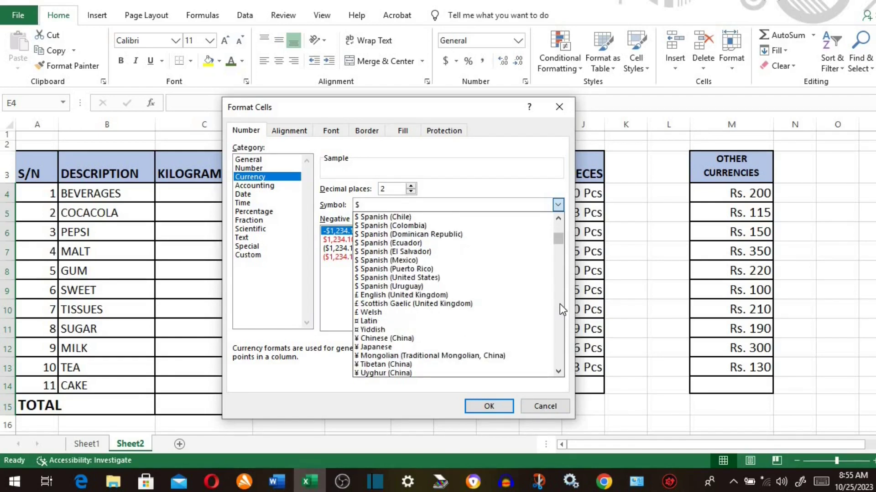
click(559, 303)
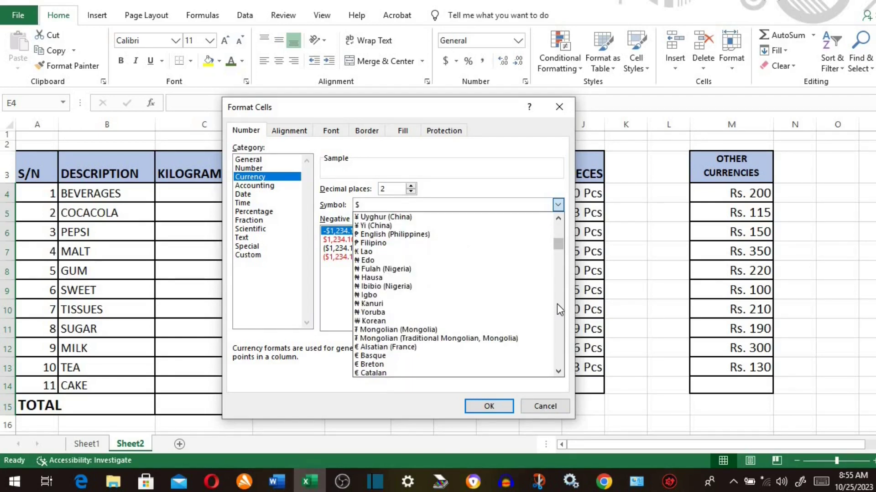
click(378, 295)
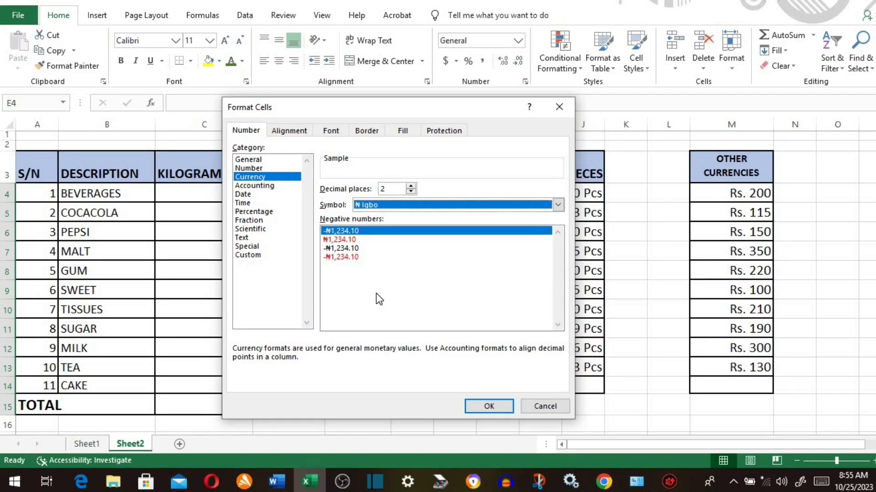
click(489, 406)
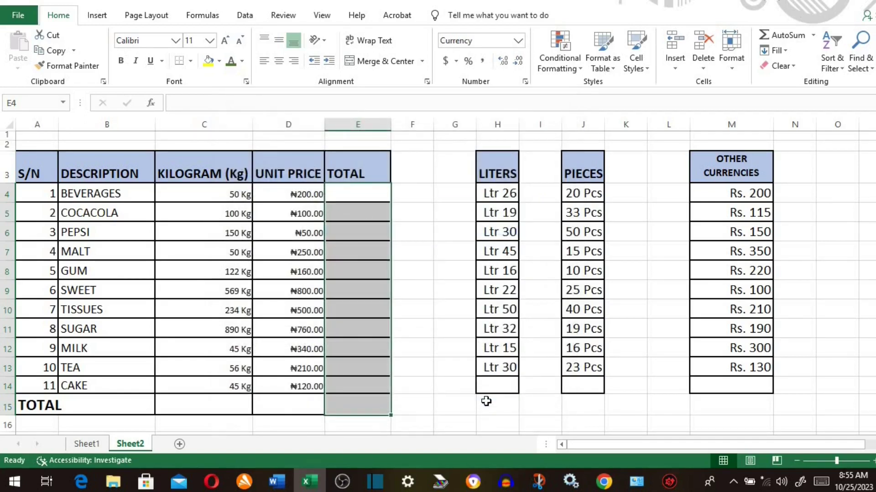
click(349, 194)
text(=)
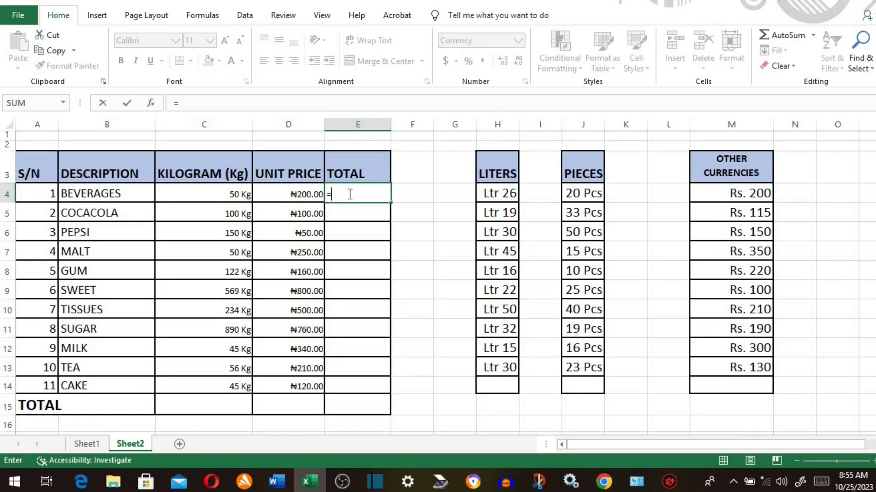
- Enter =C4*D4 in E4 and fill it down the TOTAL column to E15
click(178, 192)
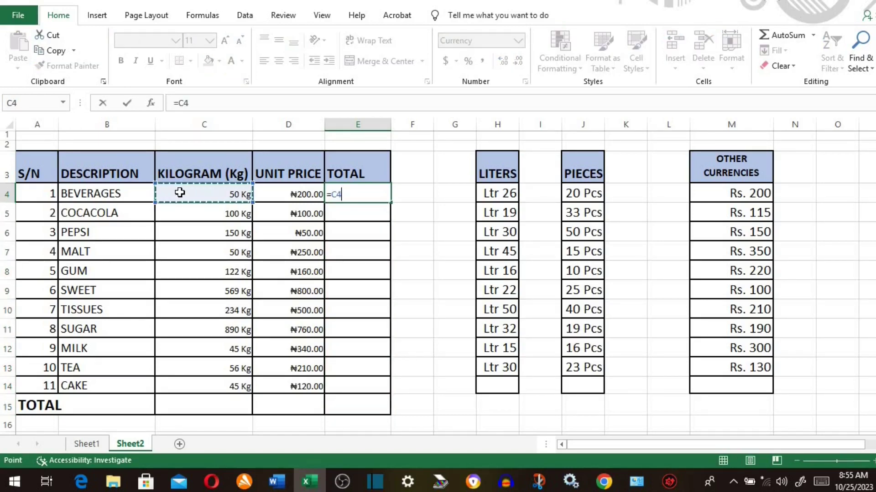
text(*)
click(283, 195)
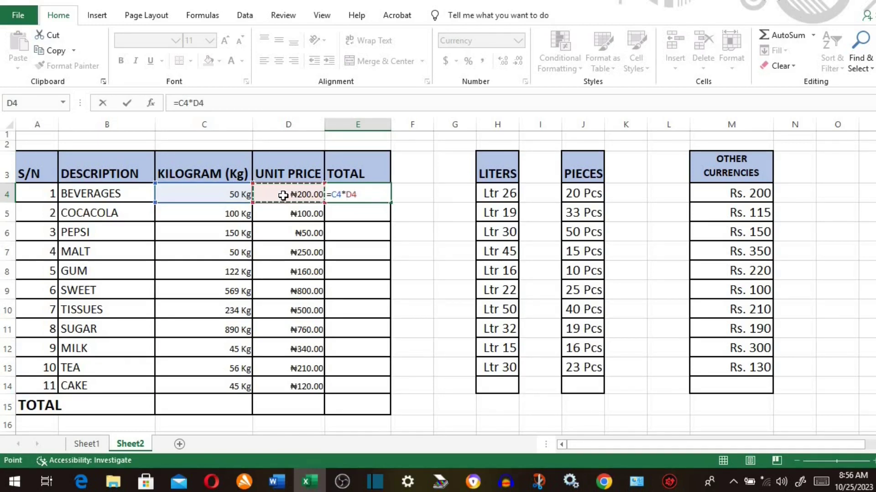
key(Return)
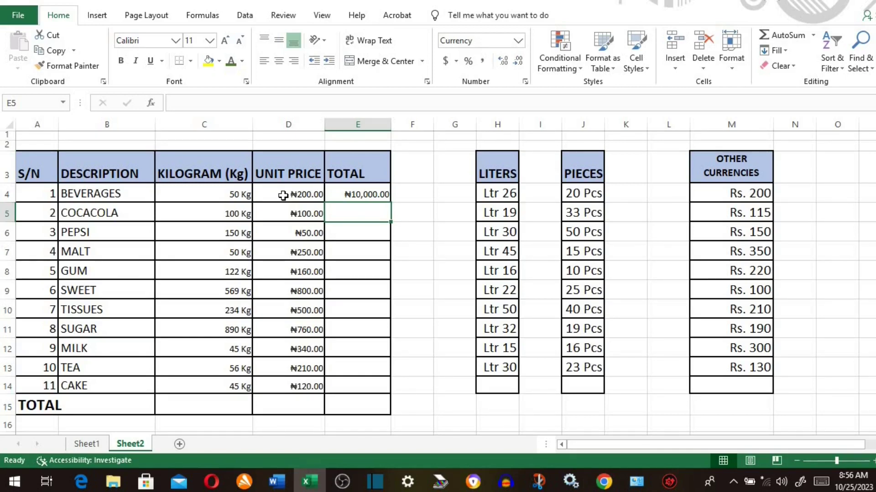
click(350, 193)
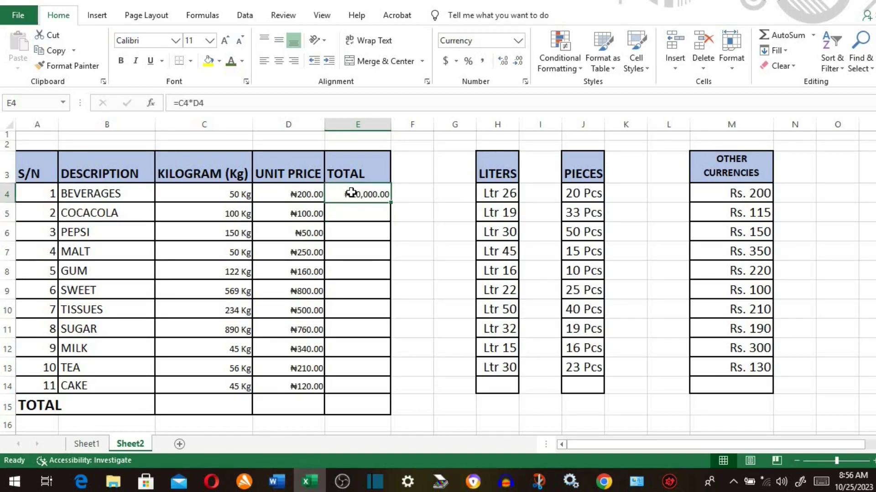
double_click(392, 204)
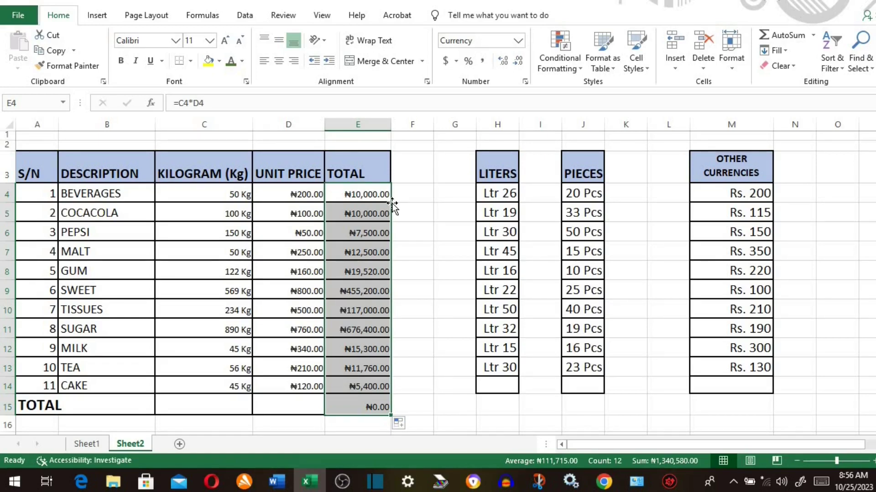
click(230, 404)
text(=sum)
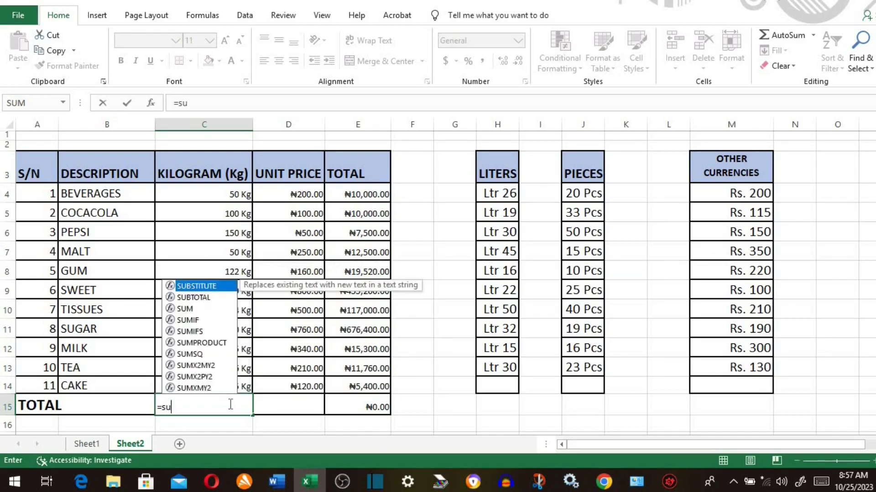
- Total the kilograms in C15 with =SUM(C4:C14), giving 2311 Kg
double_click(184, 309)
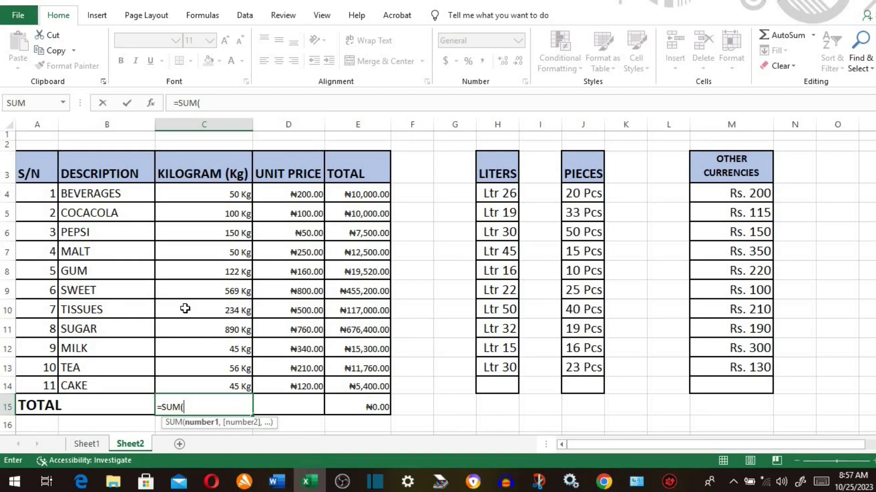
drag(234, 194, 207, 381)
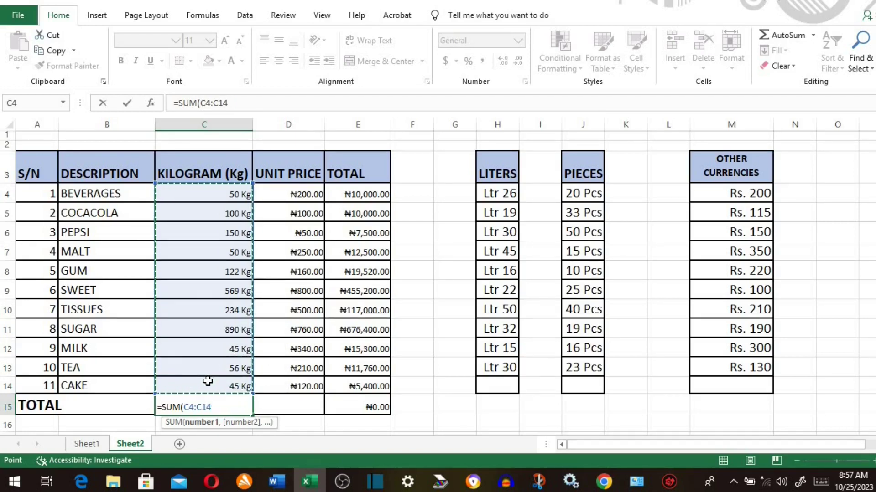
text())
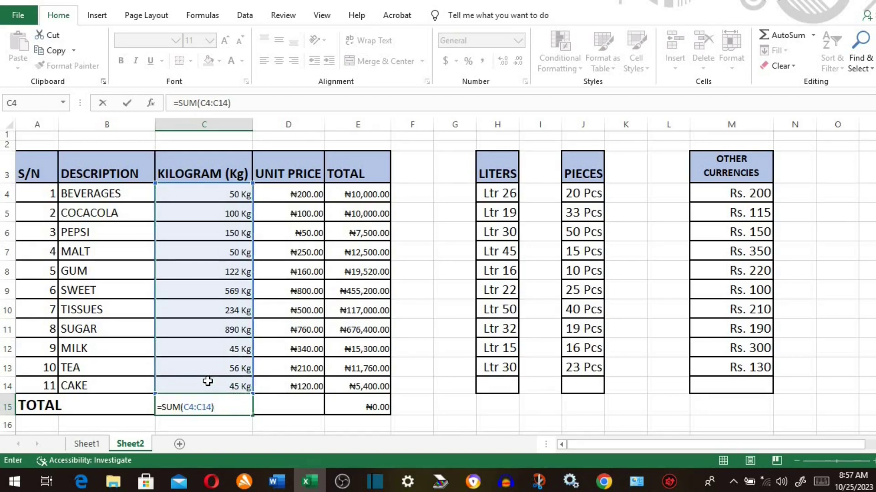
key(Return)
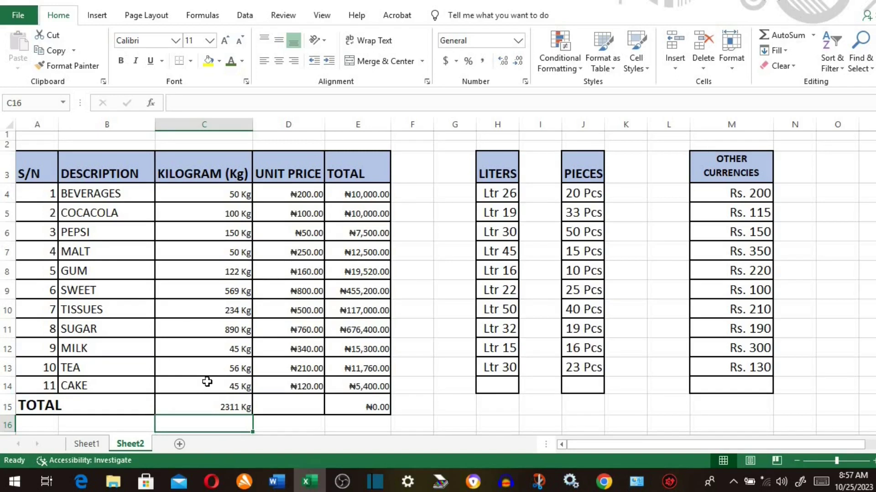
- Total the unit prices in D15 with =SUM(D4:D14), giving ₦3,490.00
click(293, 410)
text(=)
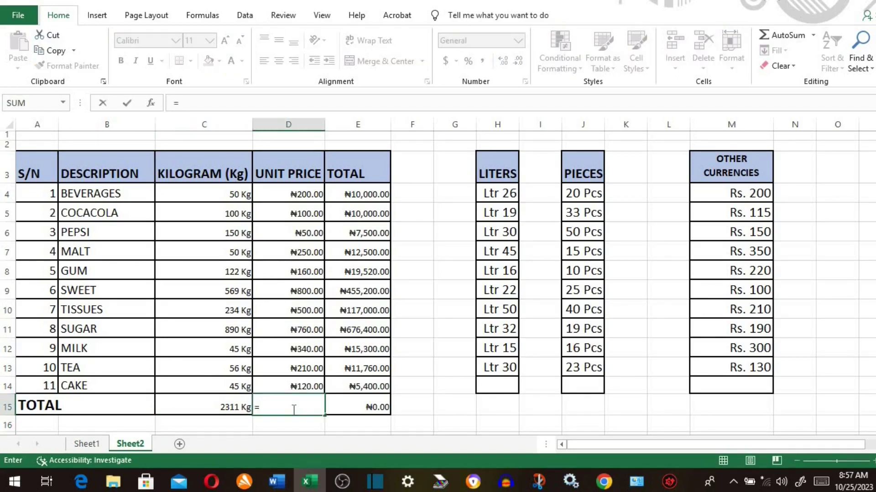
text(Su)
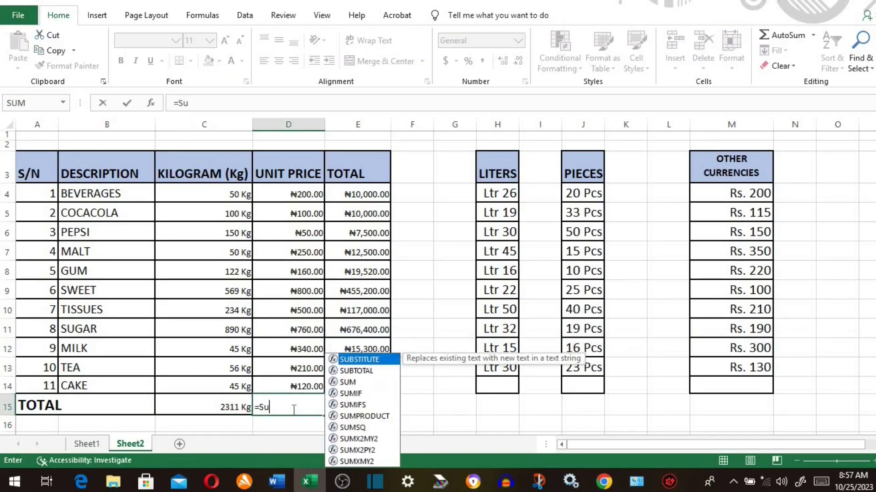
double_click(351, 381)
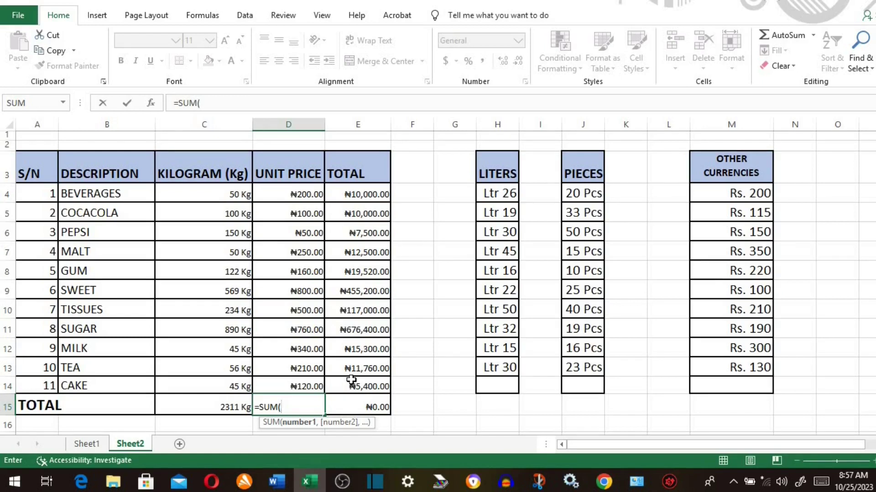
drag(304, 193, 304, 381)
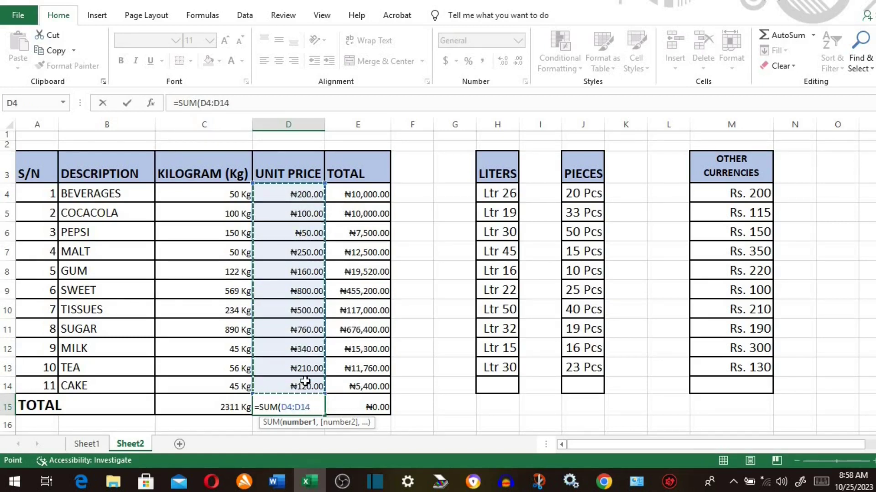
text())
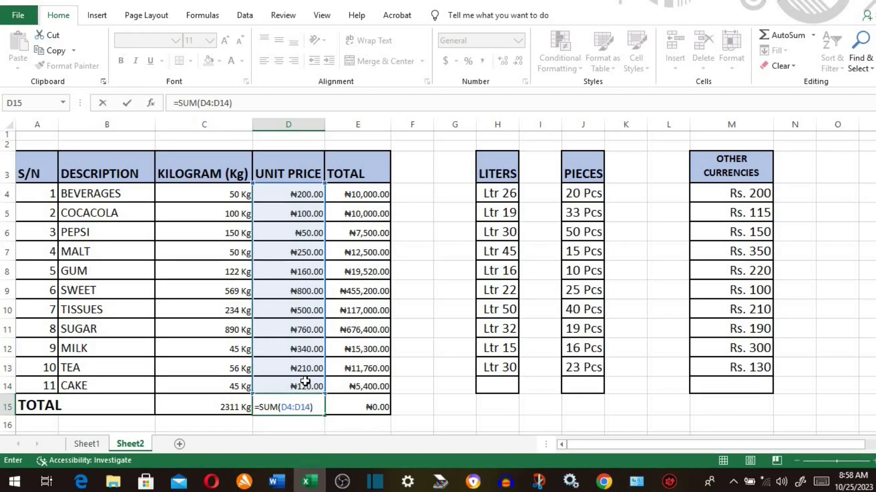
key(Return)
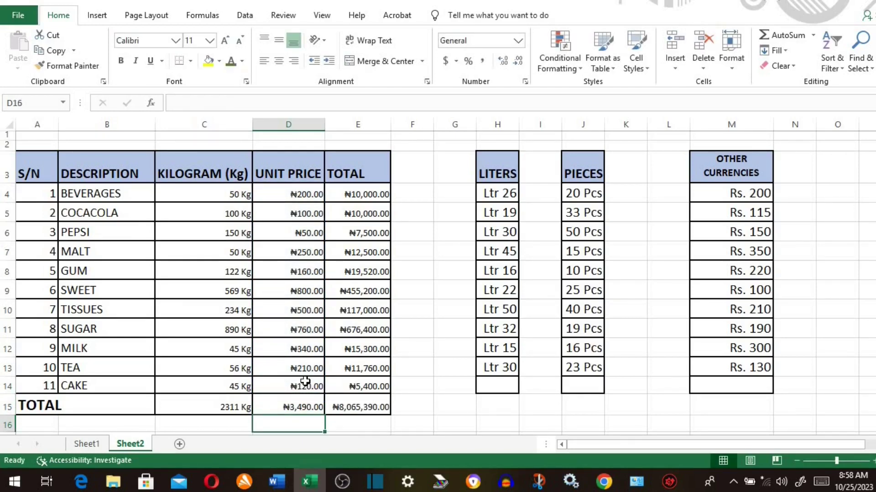
- Enter =SUM(H4:H13) in H14 to total the LITERS column
click(495, 387)
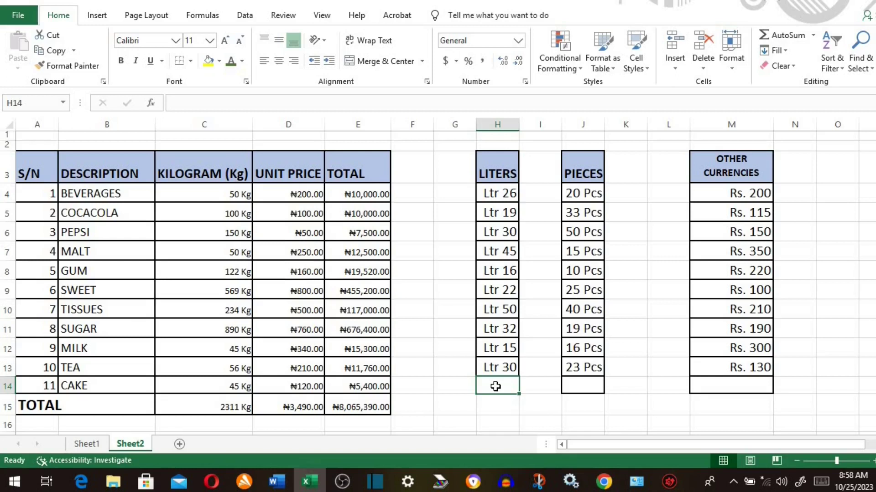
text(=)
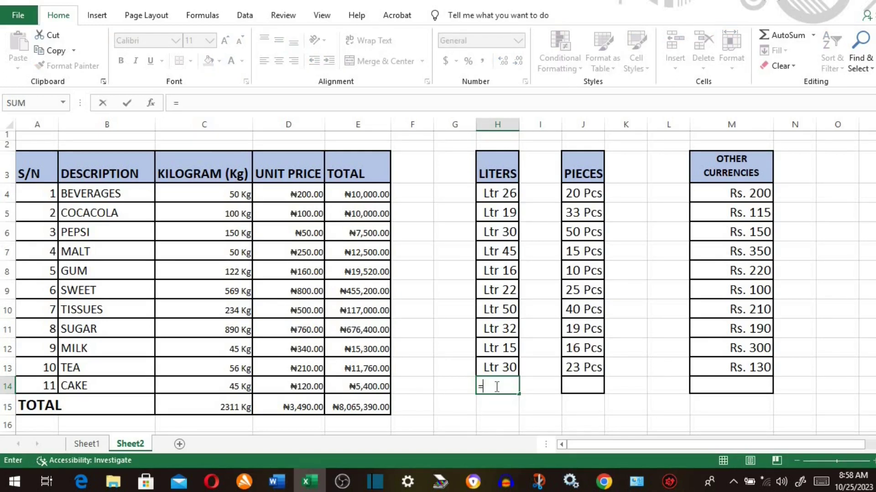
text(sum)
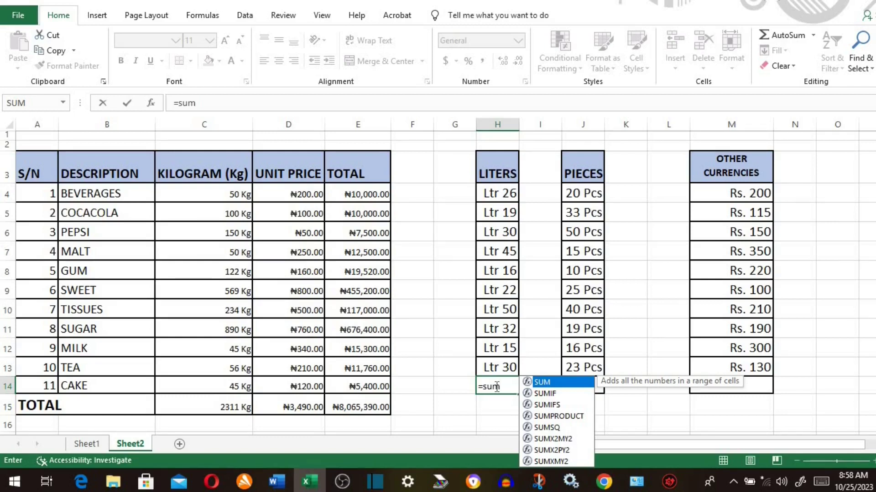
text(()
click(507, 193)
drag(507, 212, 499, 359)
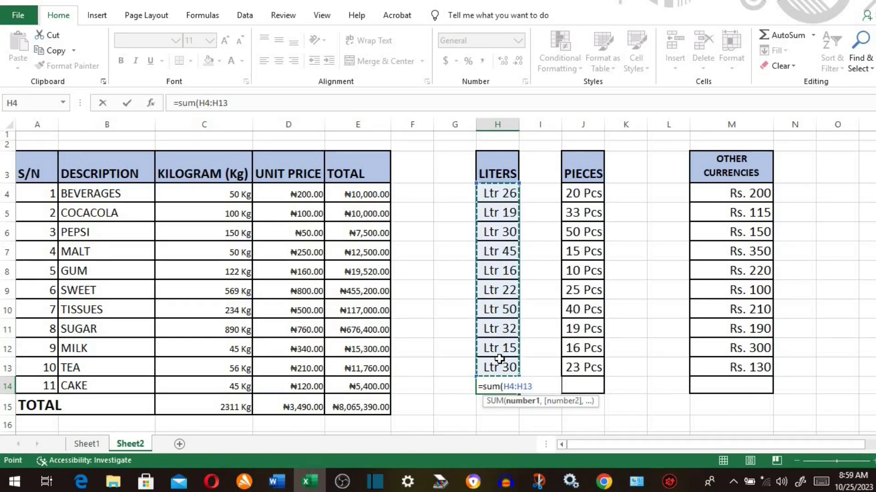
text())
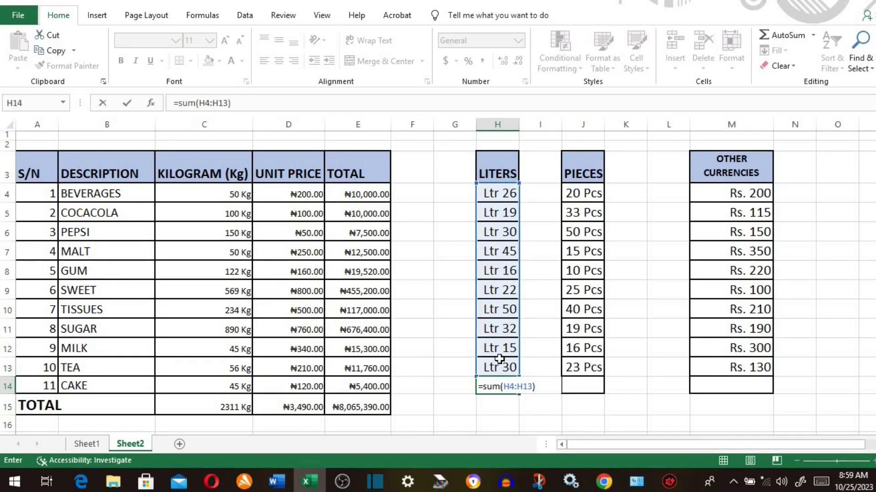
key(Return)
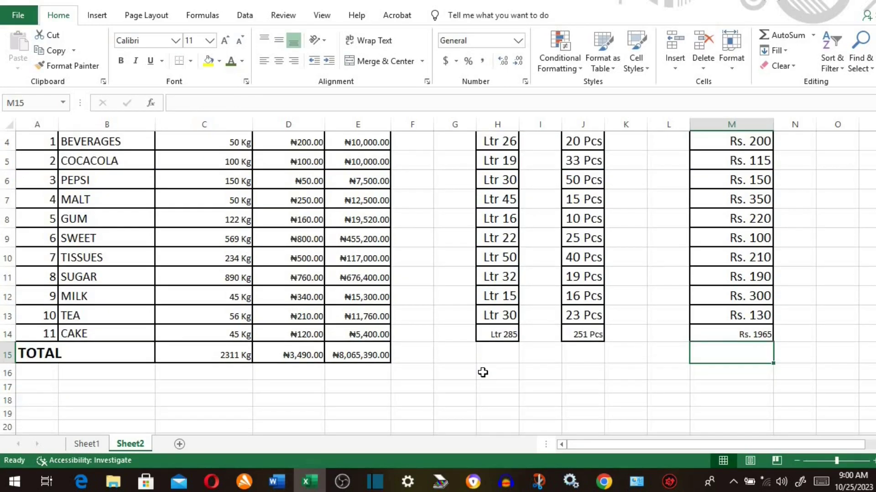
scroll(483, 373, up, 1)
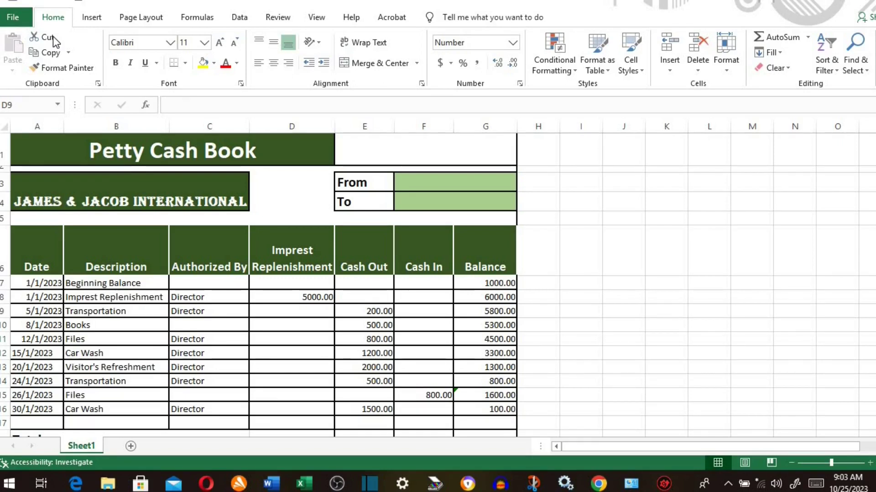
- Move the first Balance values into column J, then move them back to column G
drag(497, 283, 491, 338)
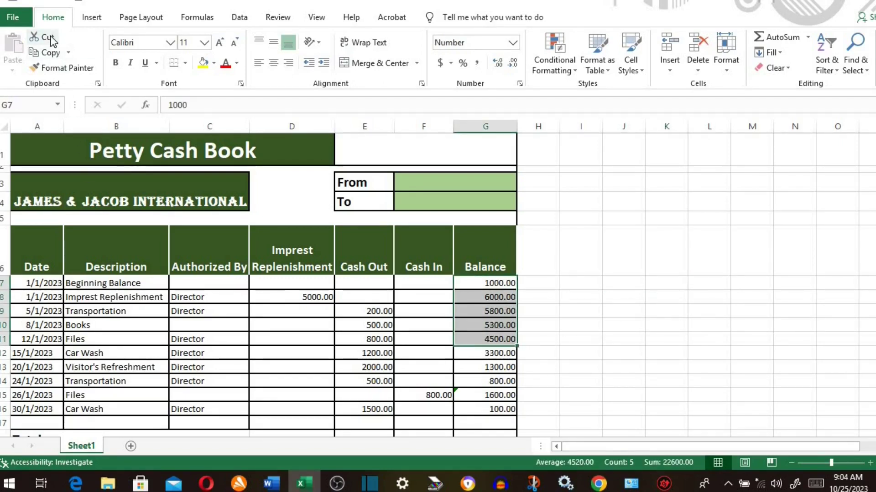
click(45, 52)
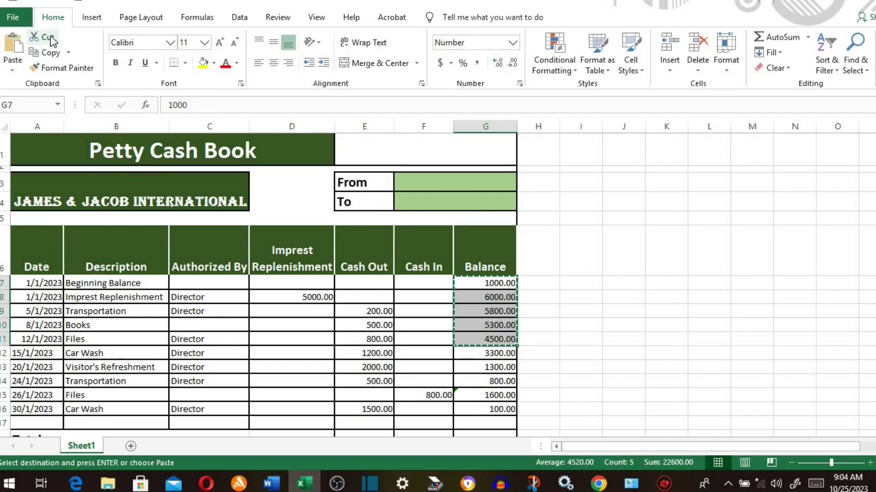
click(621, 284)
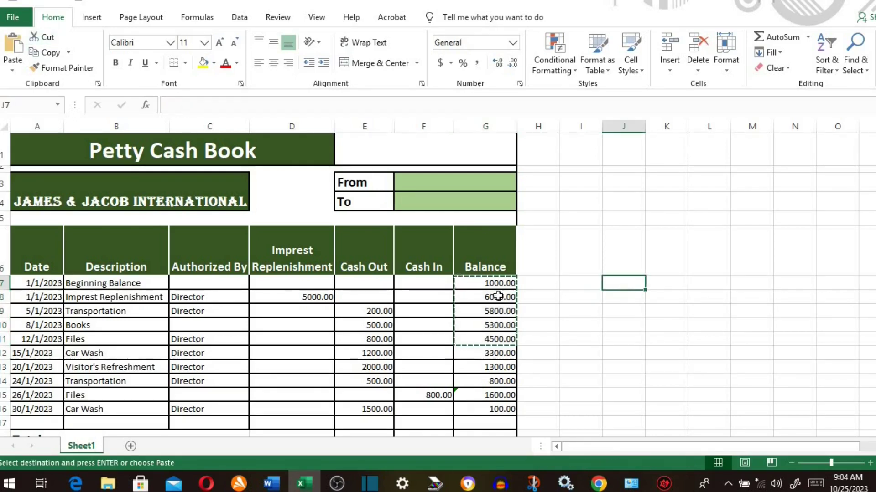
click(15, 58)
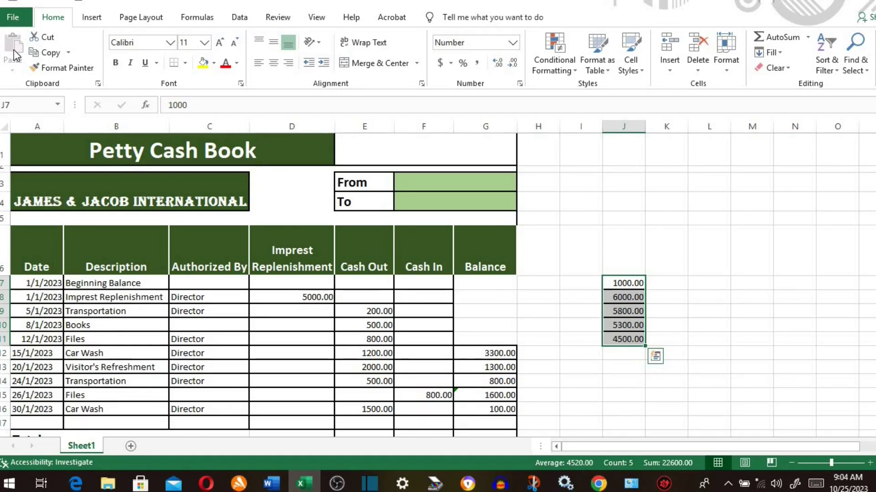
key(ctrl+x)
click(486, 283)
key(ctrl+v)
- Copy the balances G7:G12 into D10, then undo that invalid paste
drag(486, 282, 496, 349)
key(ctrl+c)
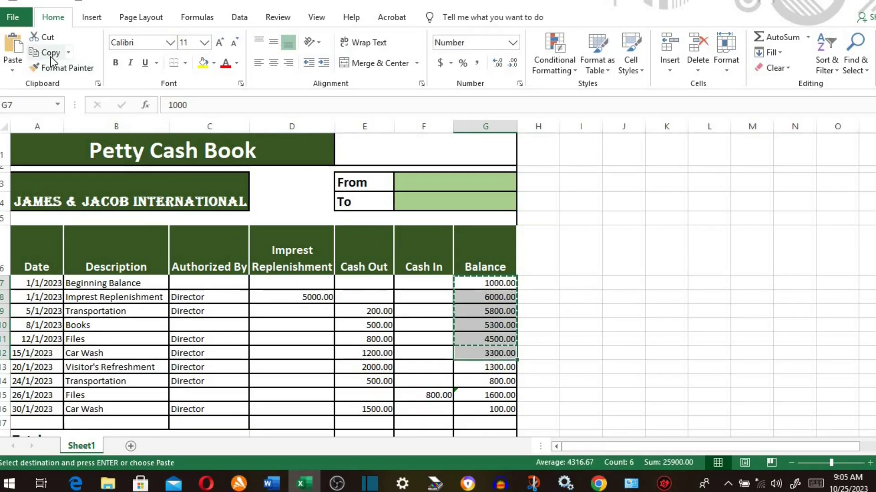
click(290, 325)
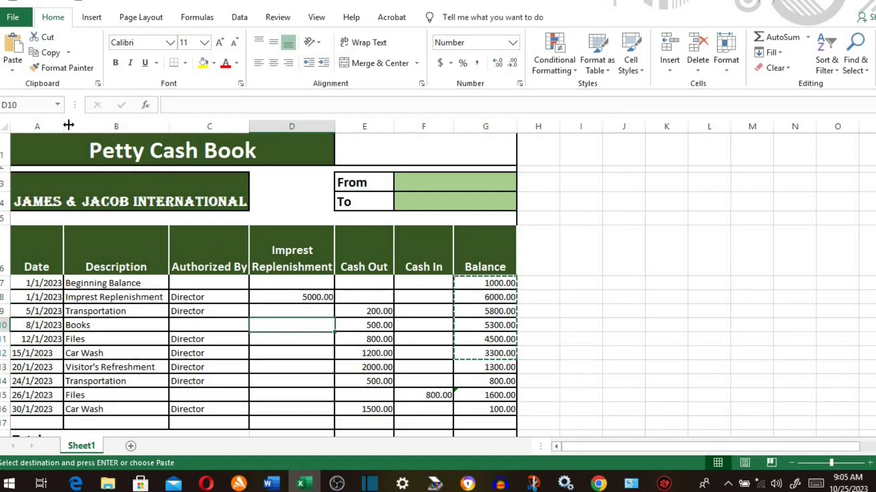
click(10, 52)
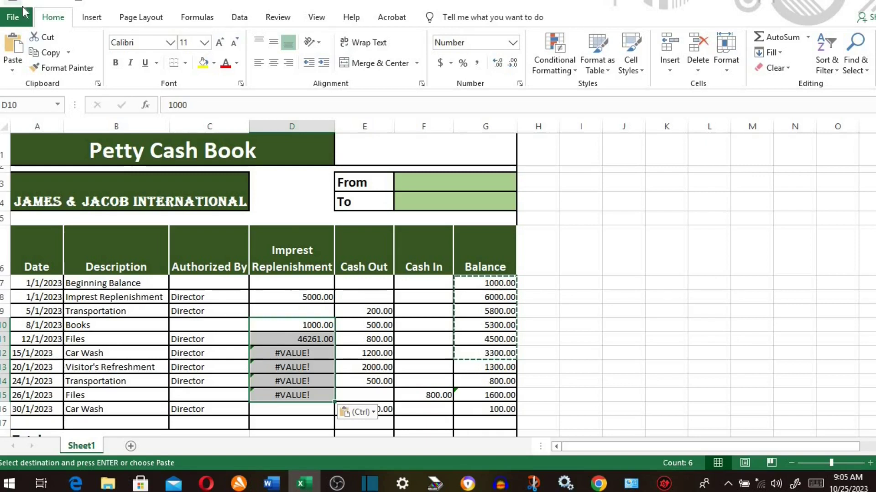
key(ctrl+z)
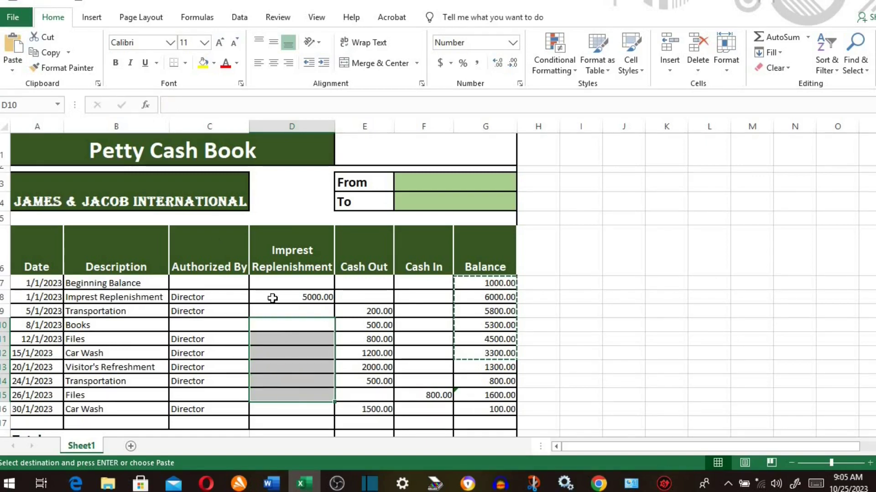
- Copy the Cash Out amounts from E9:E14 into D10:D15
click(374, 312)
drag(374, 311, 375, 382)
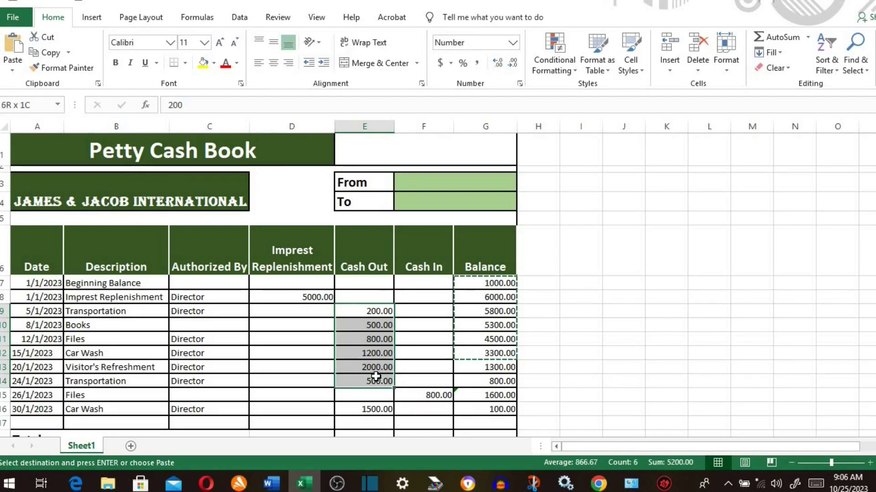
click(52, 53)
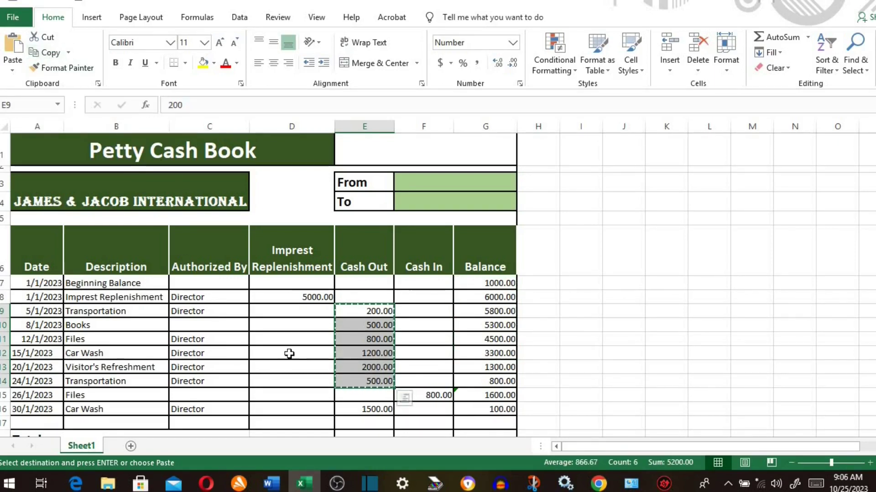
click(289, 325)
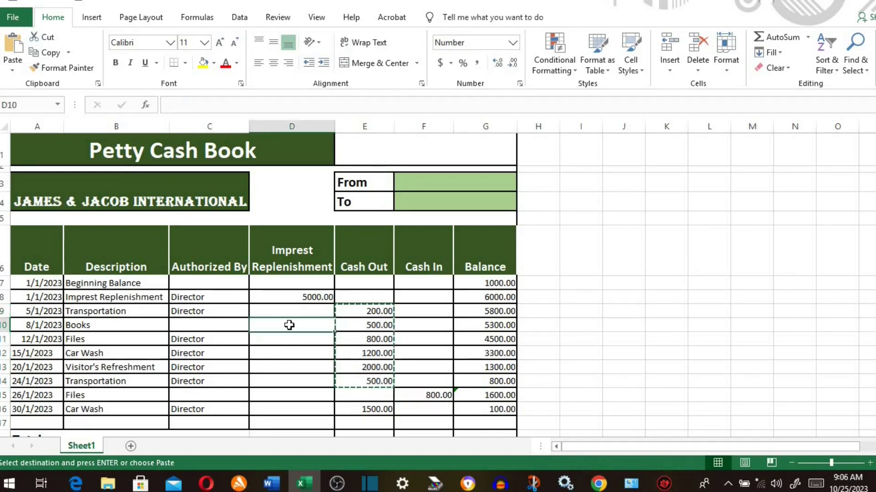
click(9, 50)
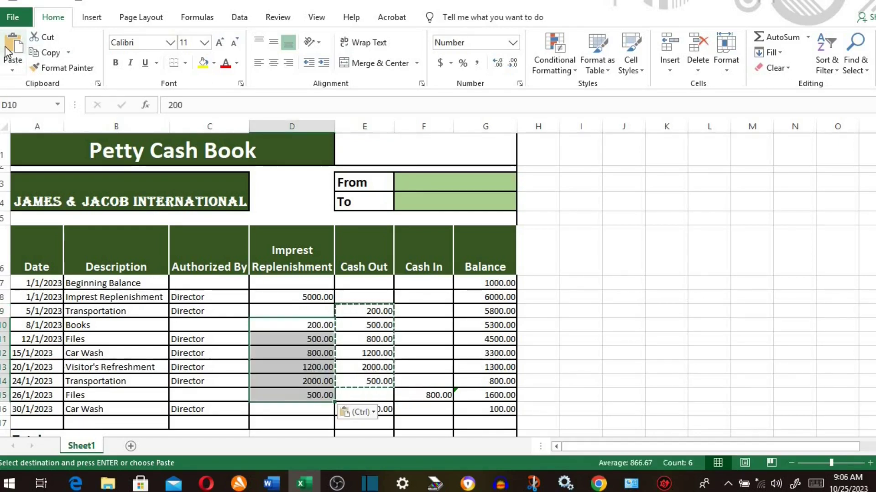
- Paste the same Cash Out amounts into J7:J12 and M7:M12
click(620, 288)
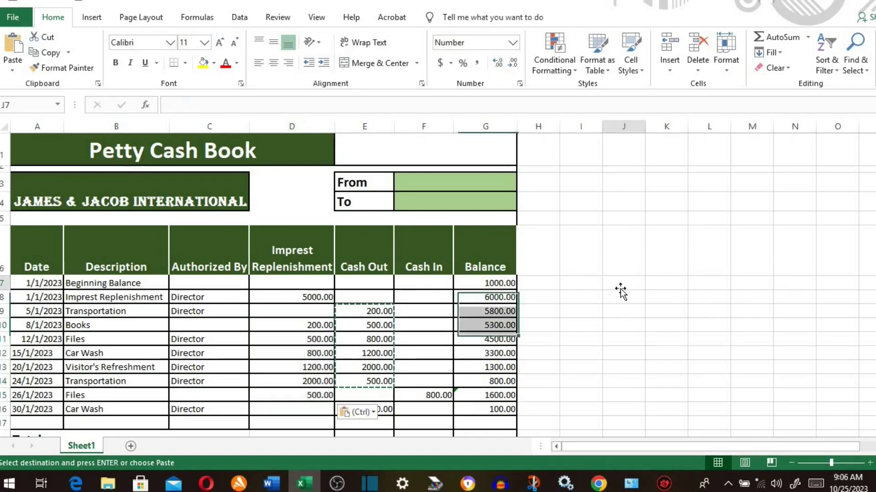
click(15, 49)
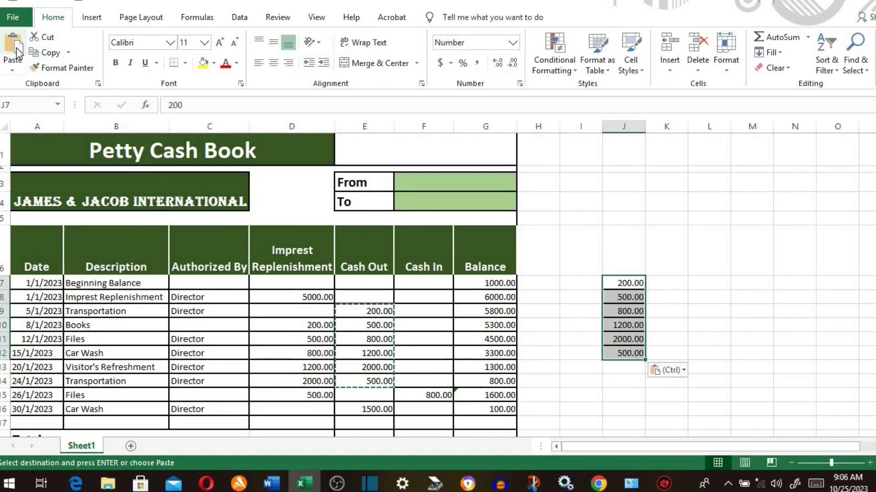
click(751, 289)
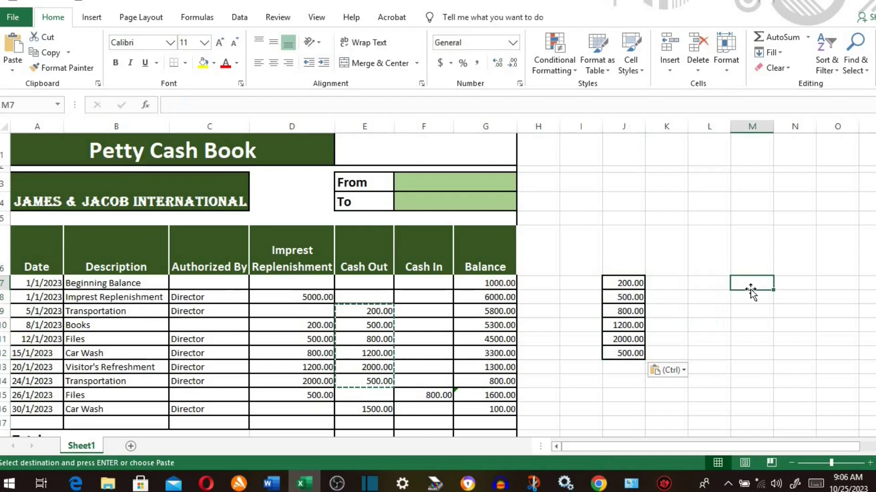
click(13, 50)
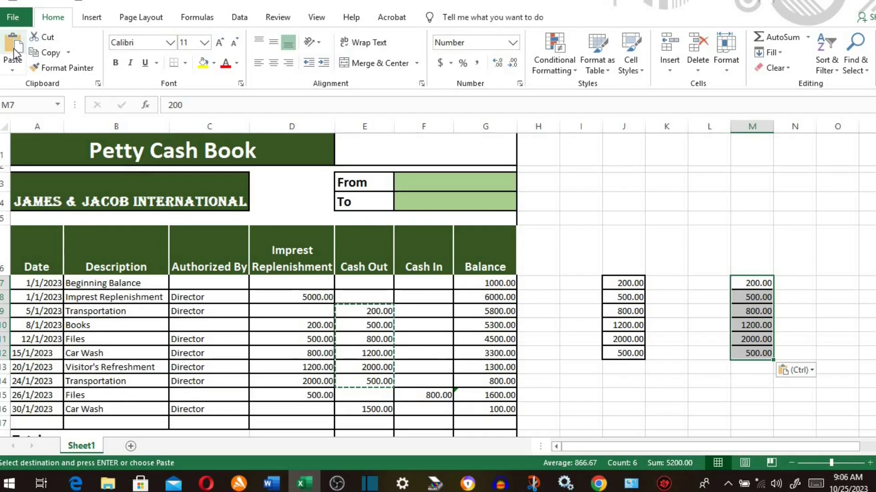
click(617, 283)
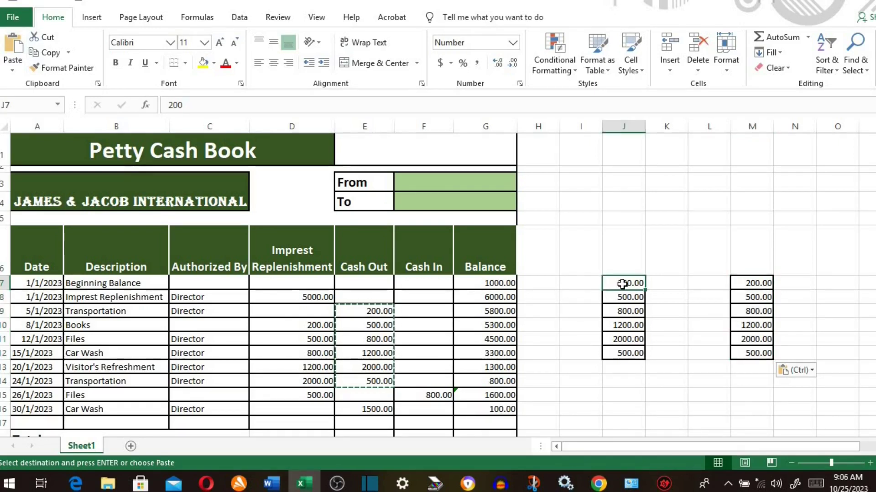
drag(622, 310, 622, 353)
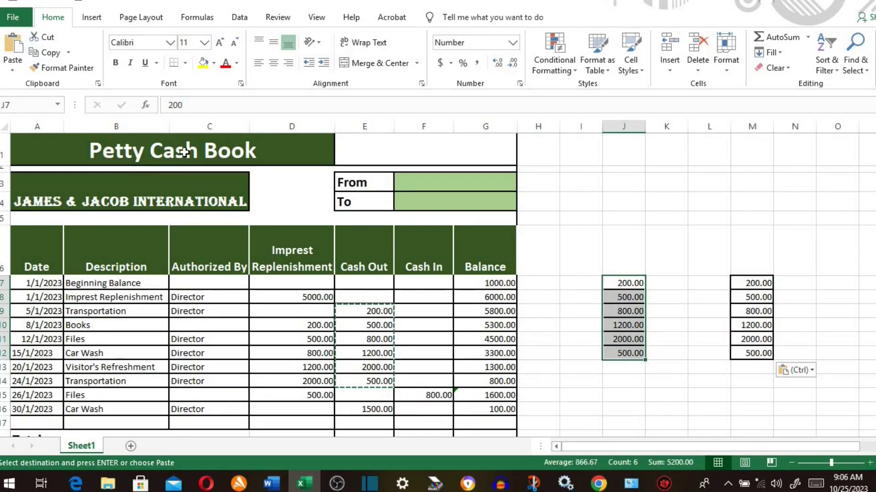
- Copy J7:J12 as a picture and paste it above the table near column L
click(68, 52)
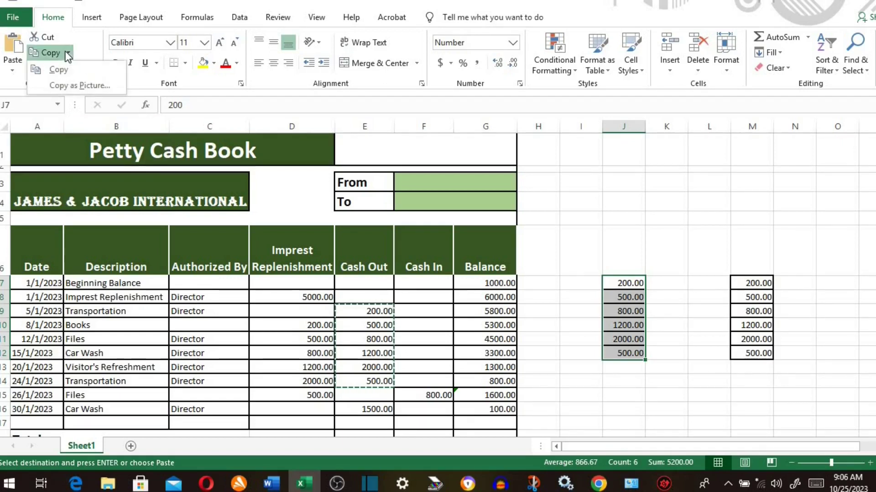
click(76, 85)
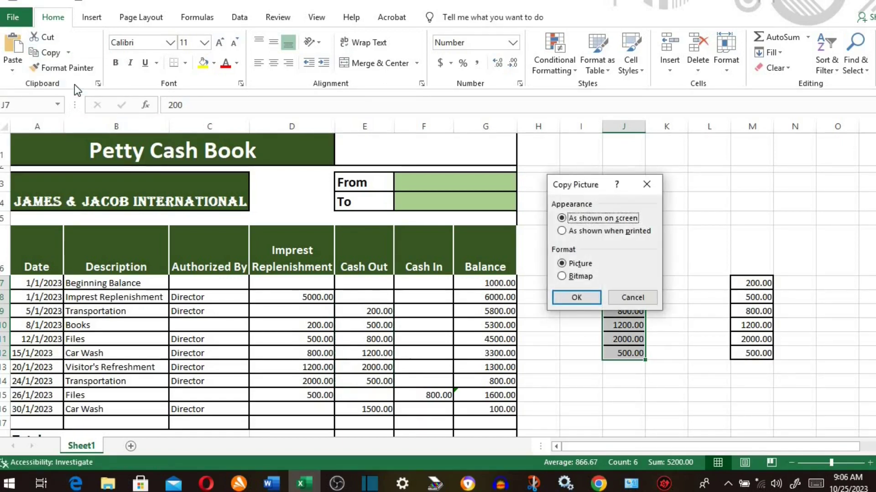
click(576, 298)
click(709, 283)
key(ctrl+v)
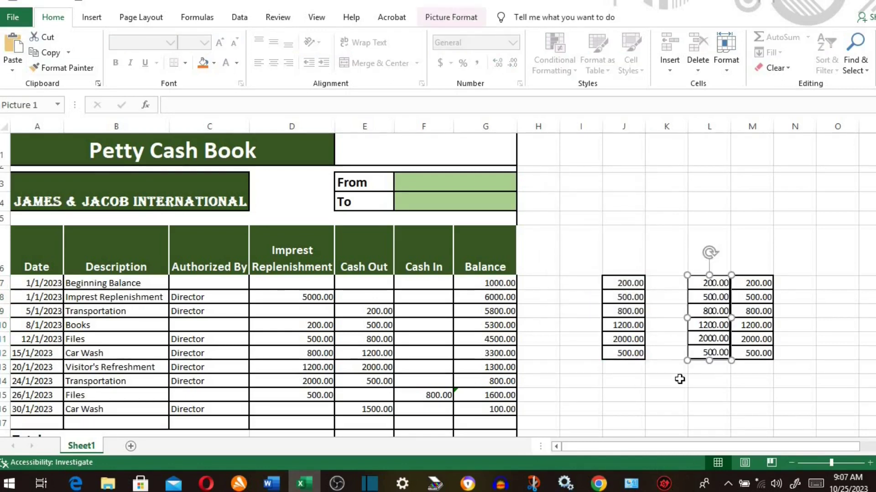
drag(694, 273, 770, 224)
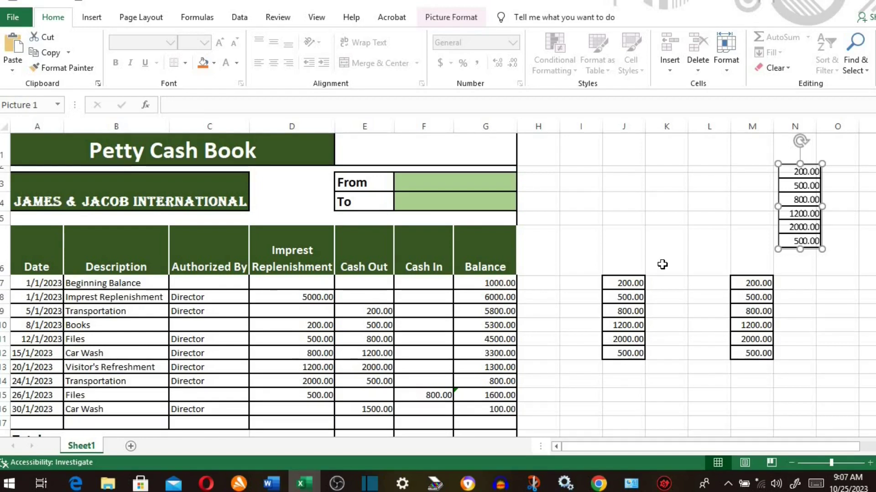
click(12, 71)
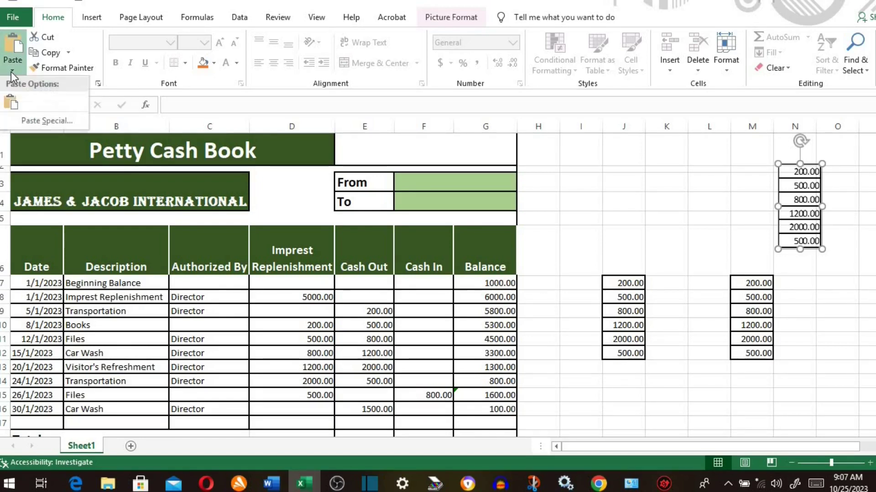
click(12, 72)
click(11, 72)
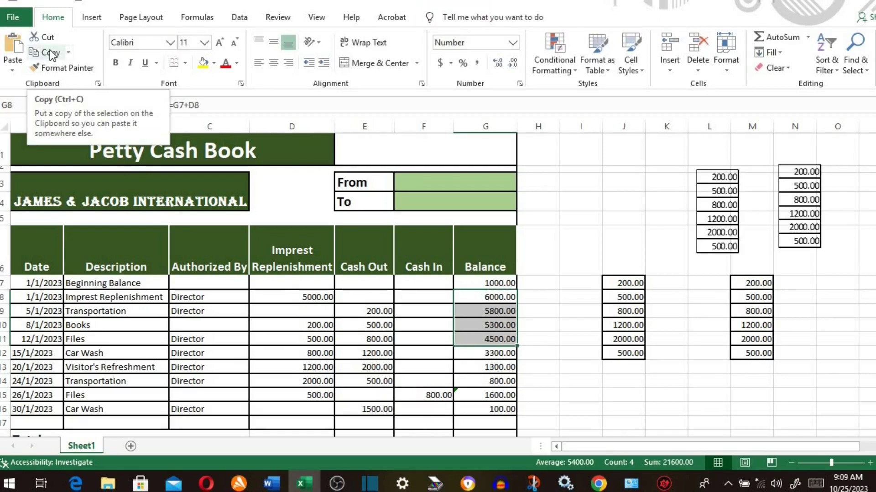
click(50, 53)
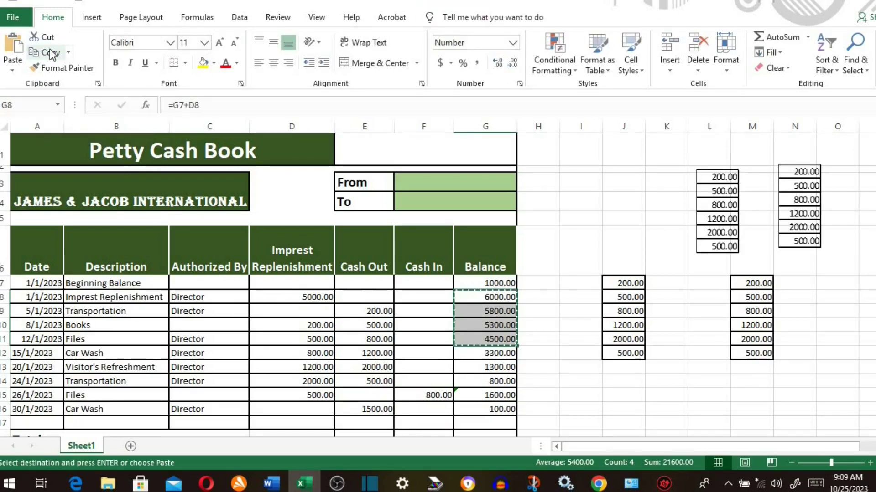
click(11, 47)
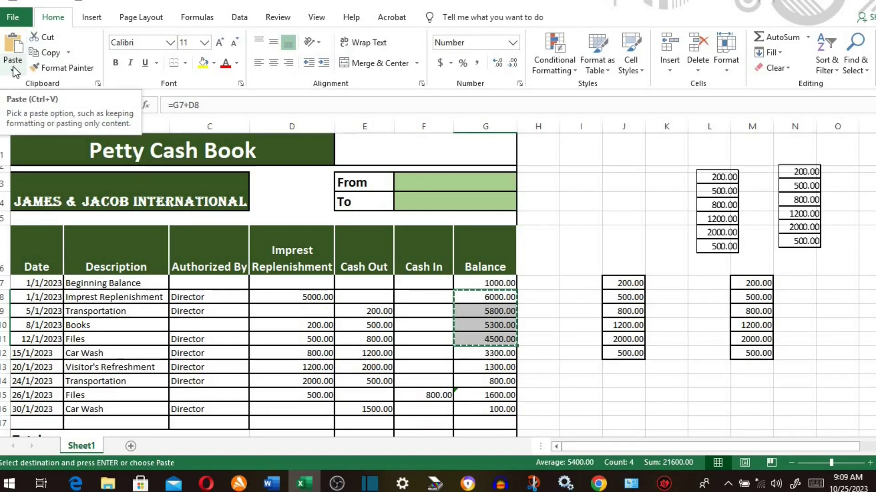
click(12, 66)
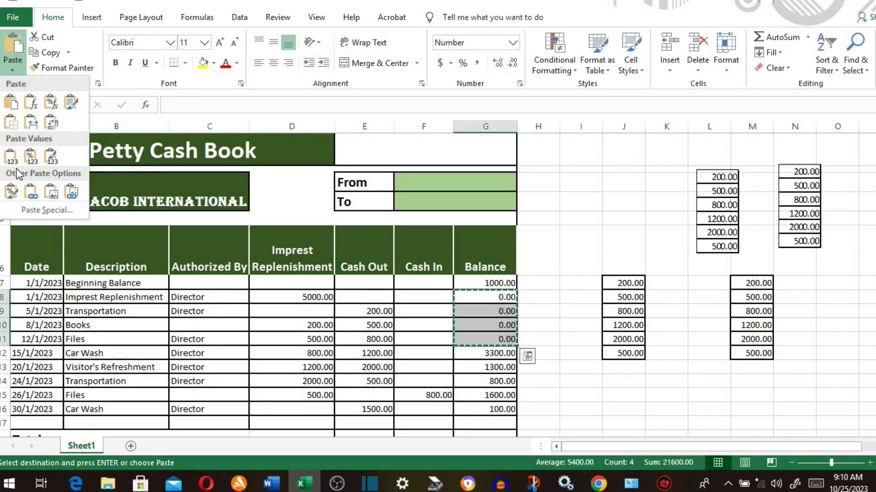
click(36, 212)
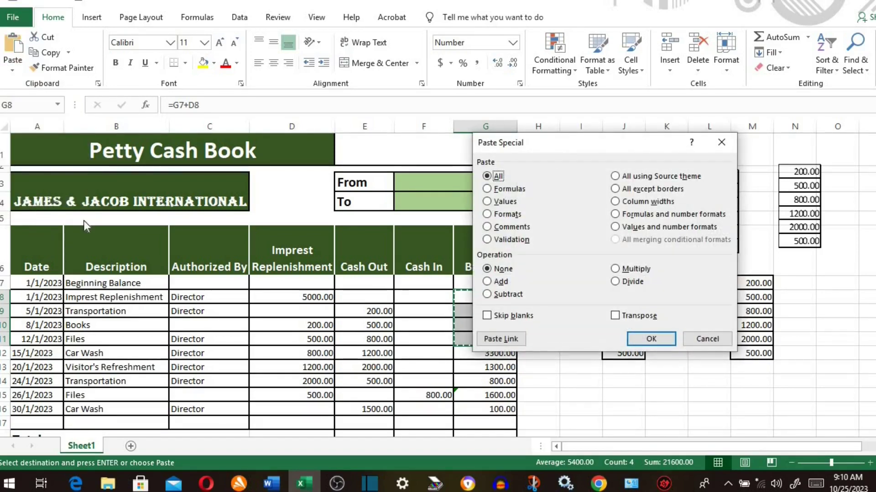
click(721, 142)
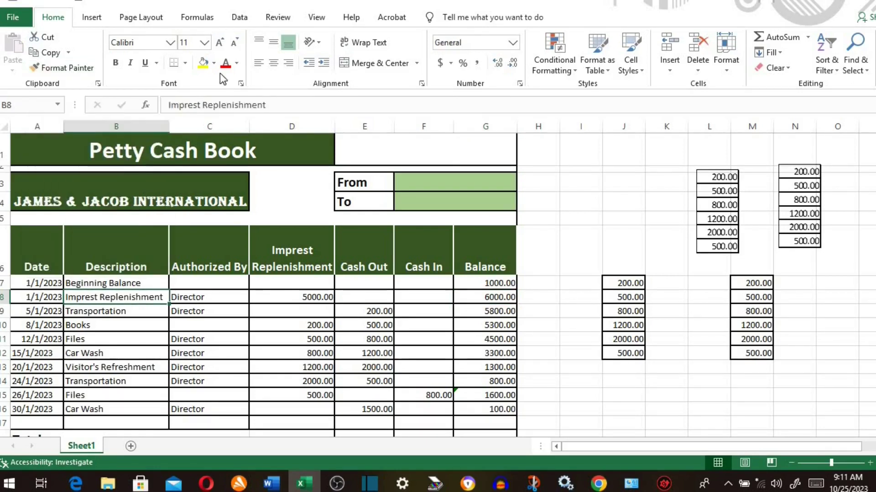
- Give B8 a yellow fill and Algerian font, and AutoFit column B
click(199, 67)
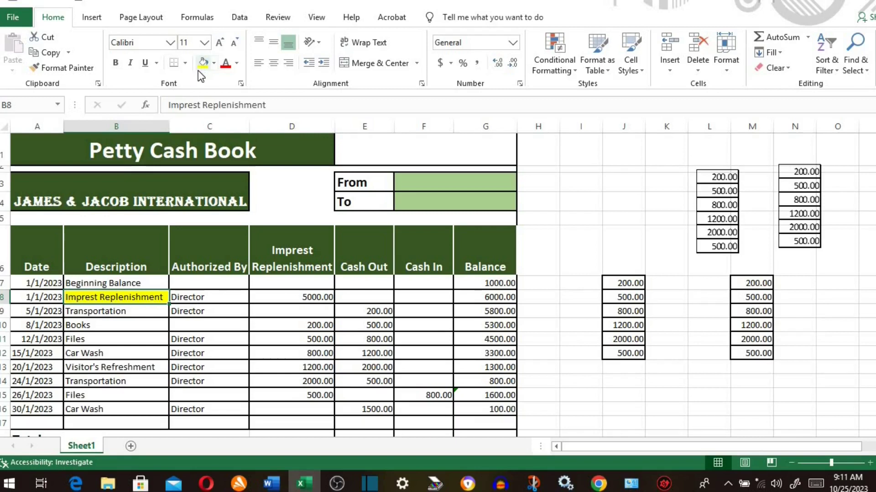
click(168, 45)
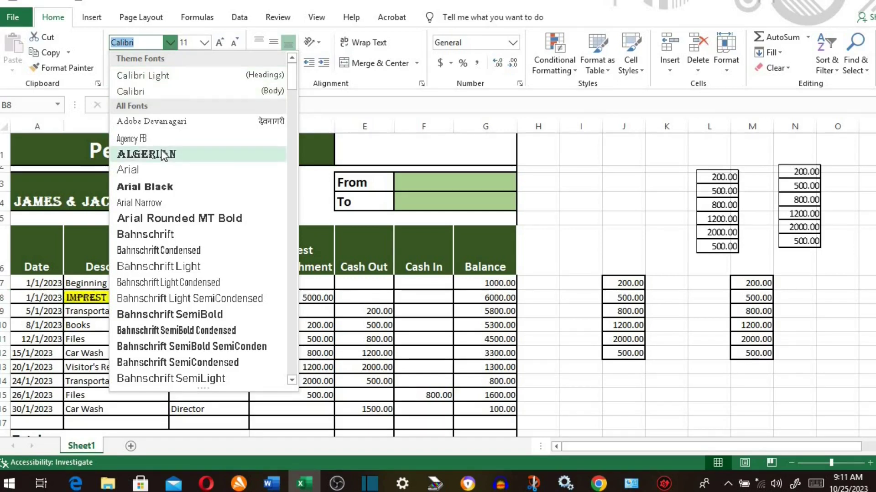
click(146, 154)
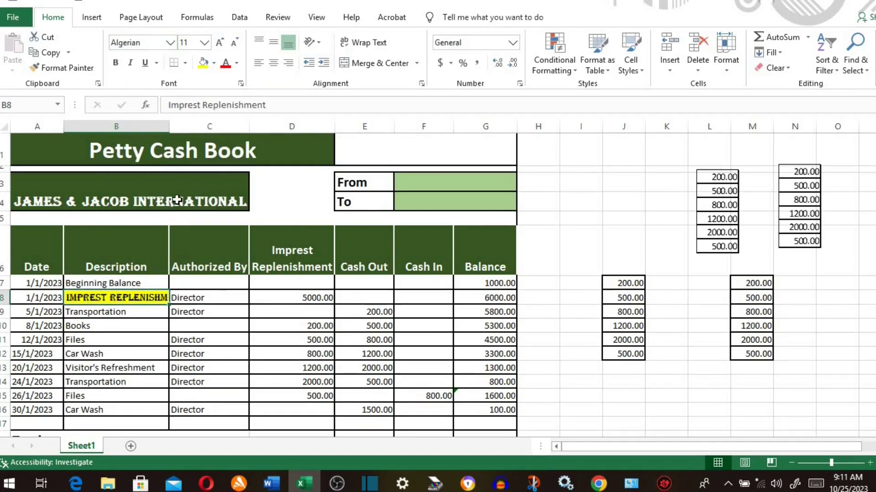
double_click(169, 126)
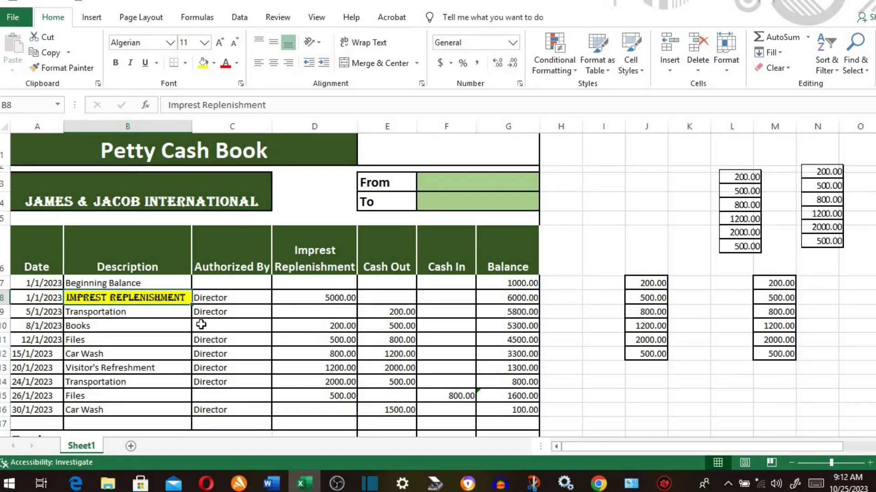
- Format-paint B8's yellow Algerian style onto C12, C8, D10, E11, G11, G15 and D7
click(73, 68)
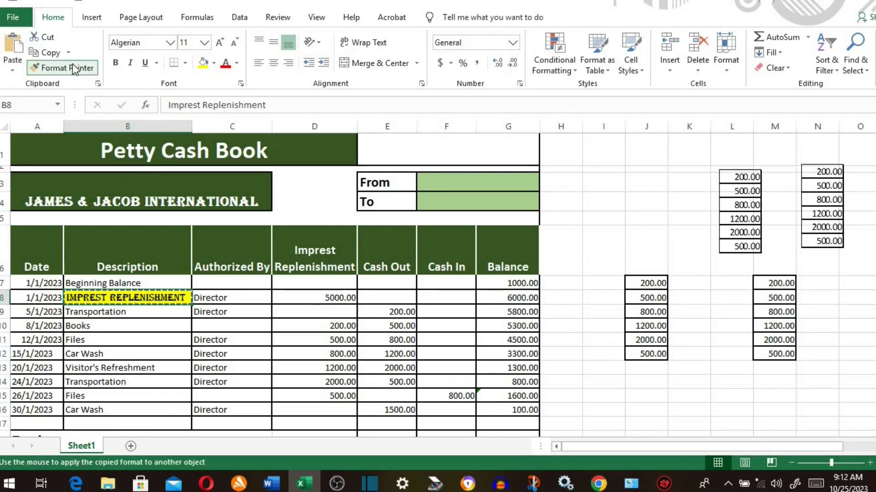
click(222, 355)
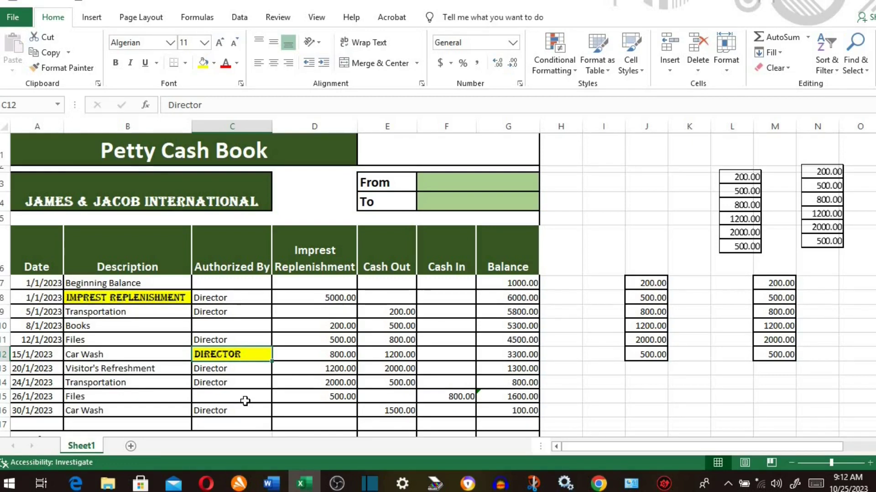
click(168, 298)
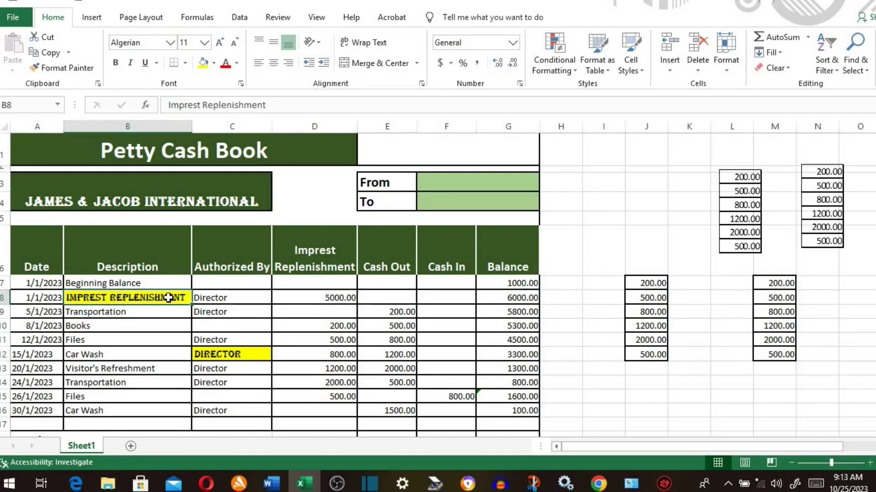
click(76, 70)
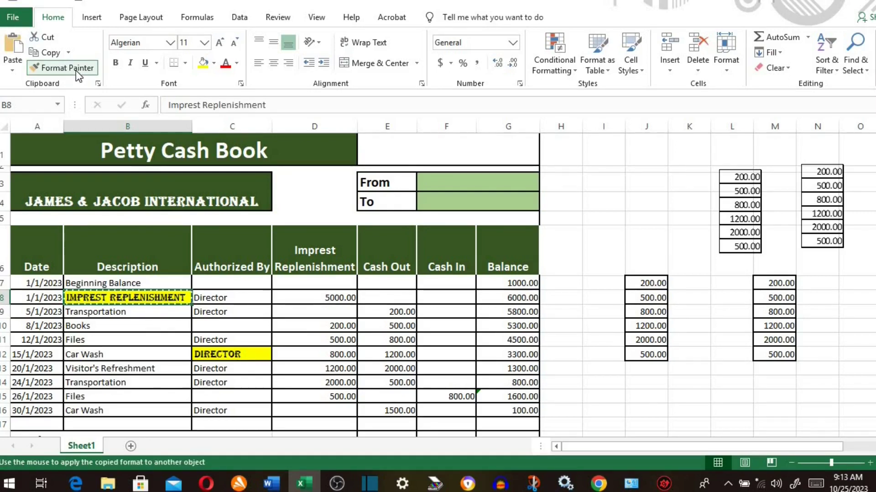
click(231, 297)
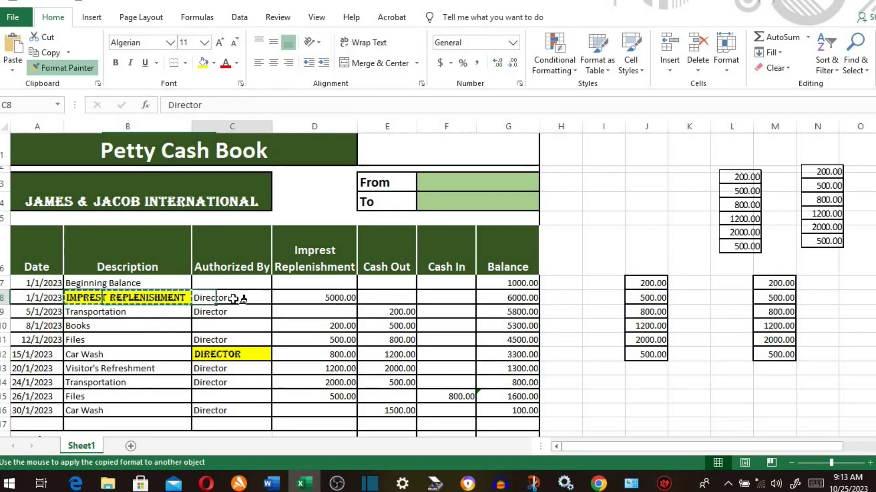
click(326, 326)
click(387, 341)
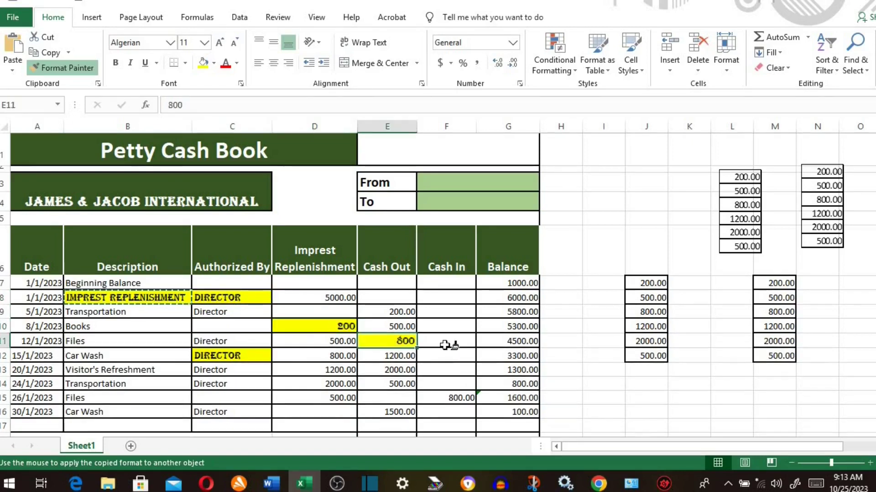
click(513, 343)
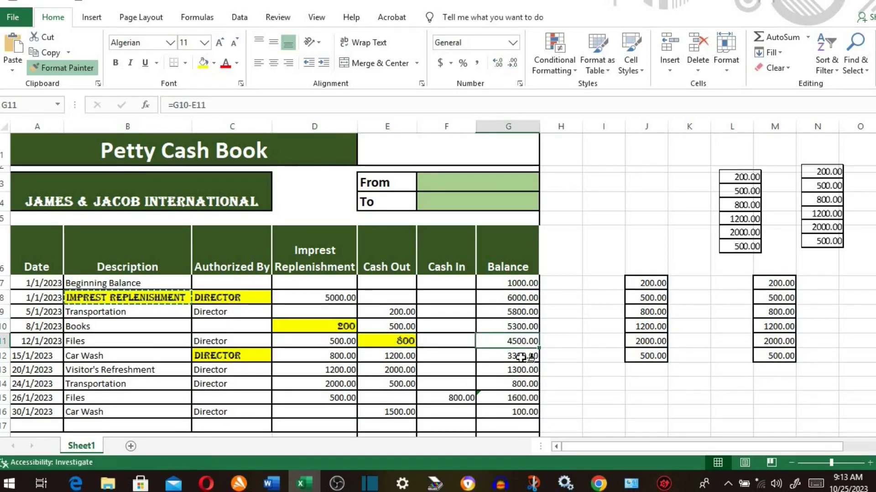
click(529, 400)
click(297, 287)
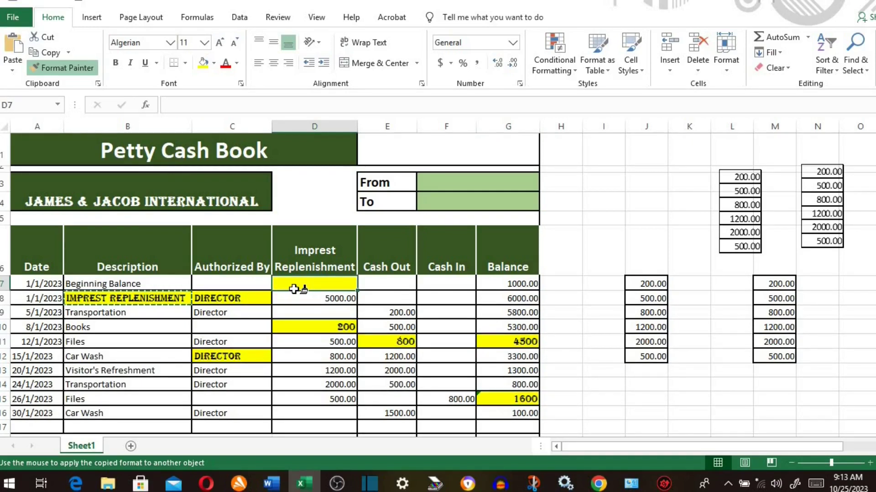
key(Escape)
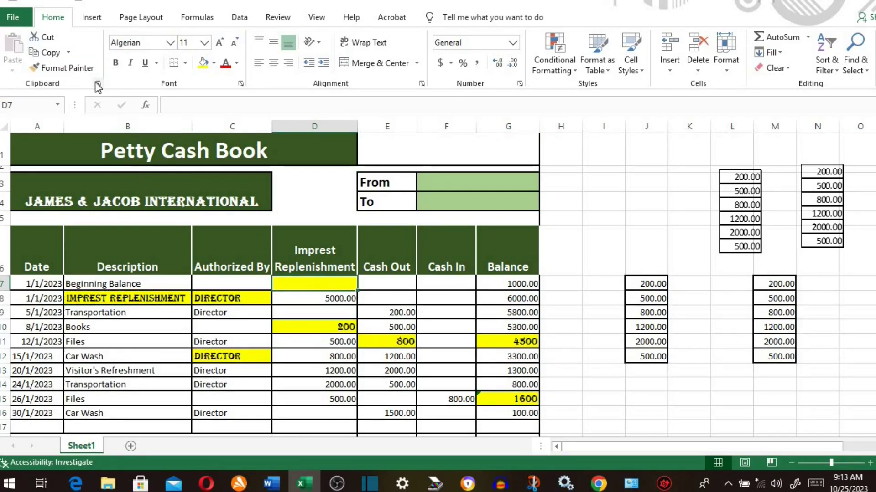
- Collect Transportation (B9) and Books, Files, Car Wash (B10:B12) on the Office Clipboard
click(96, 84)
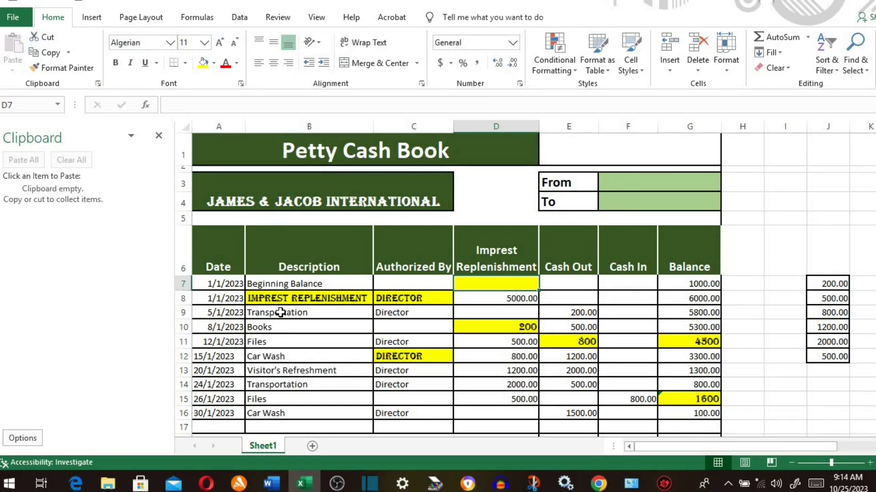
click(280, 318)
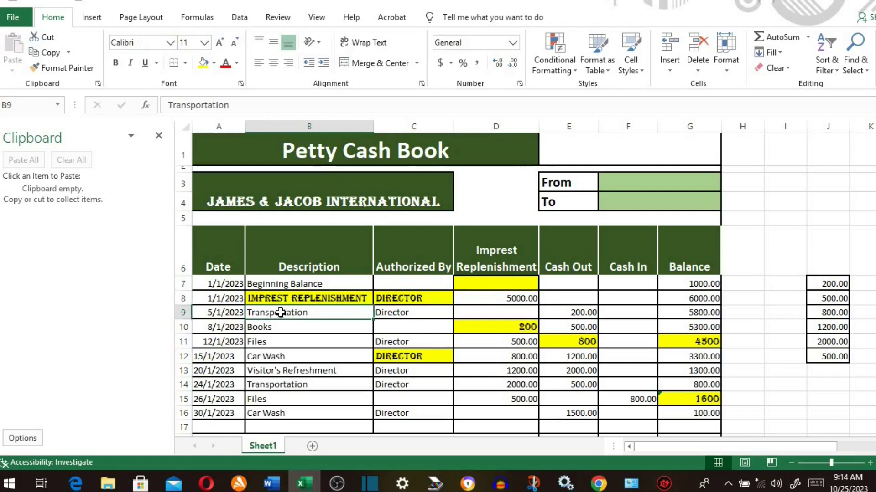
click(50, 53)
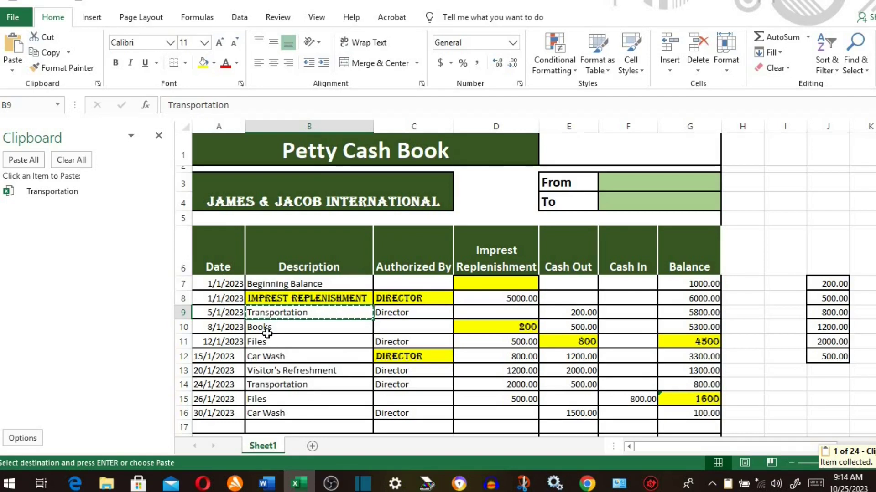
drag(264, 329, 289, 357)
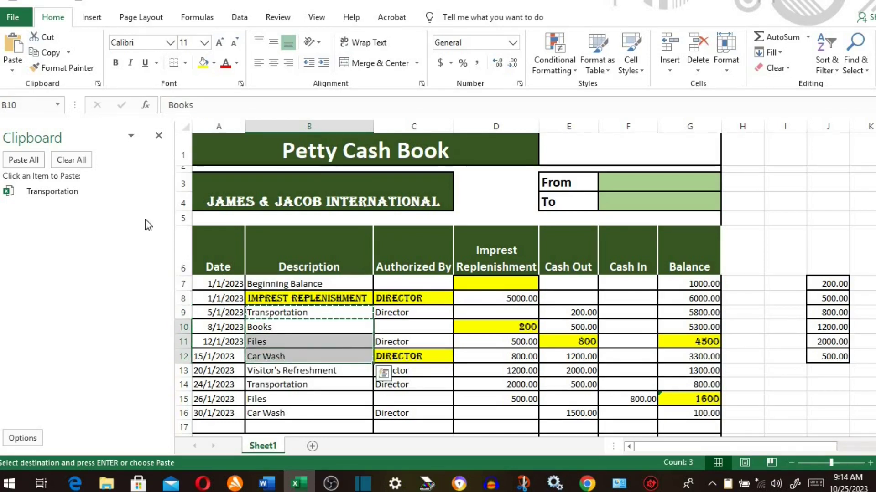
click(48, 53)
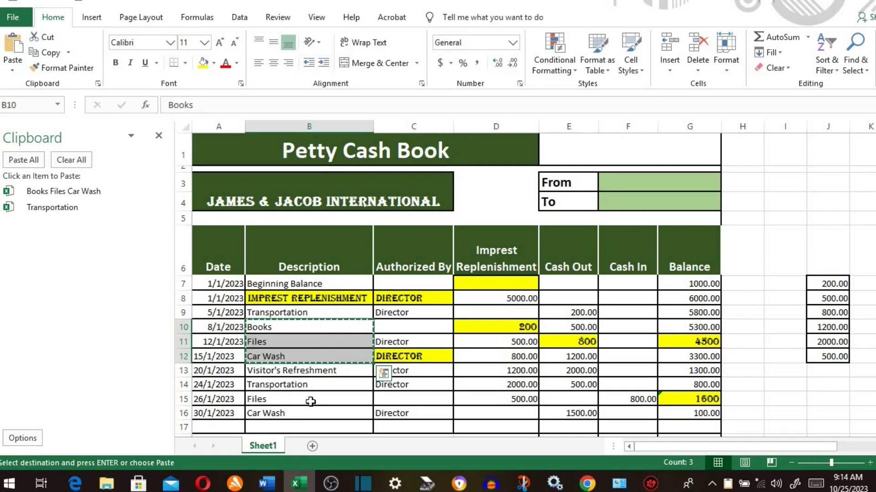
- Paste Transportation into I3 and Books, Files, Car Wash into I7:I9
click(783, 181)
click(155, 208)
click(139, 227)
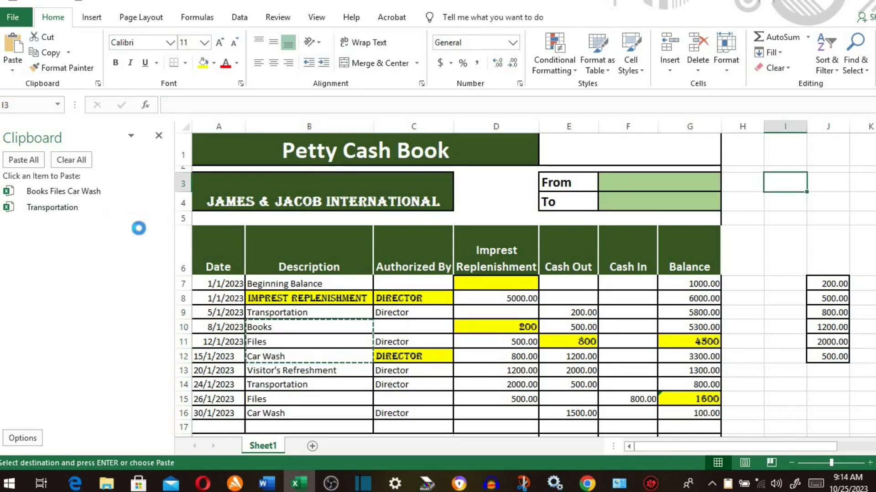
click(778, 286)
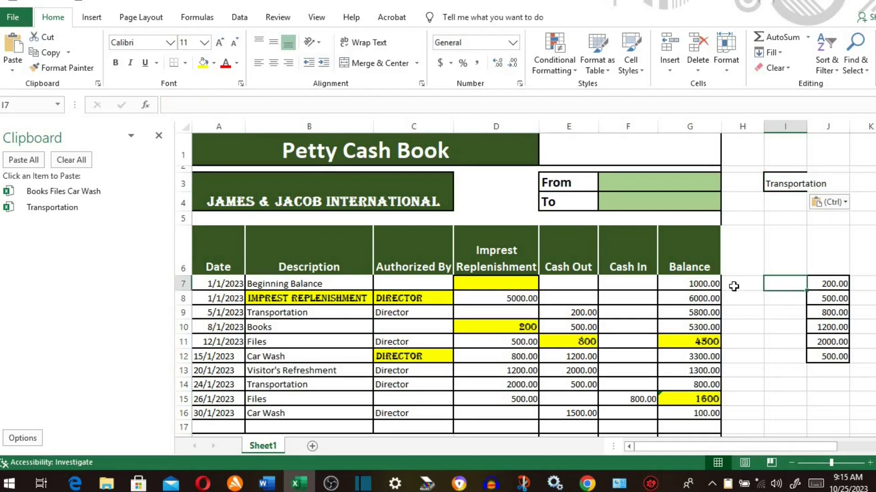
click(157, 190)
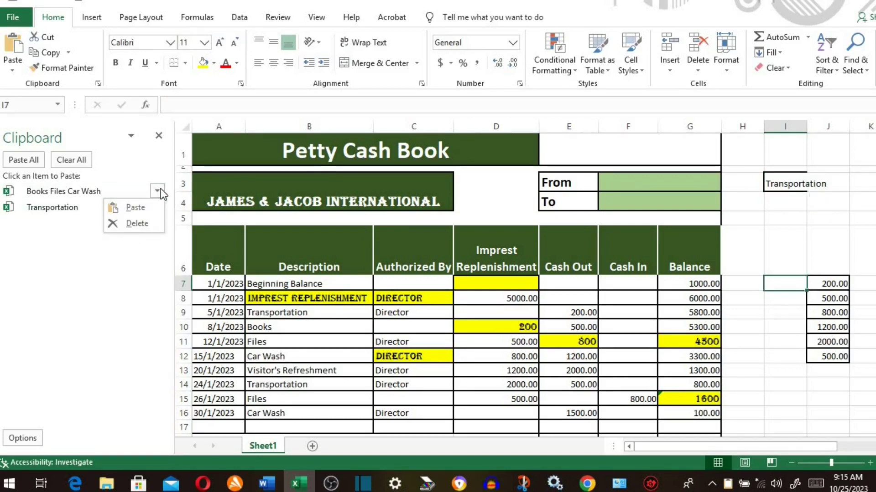
click(145, 209)
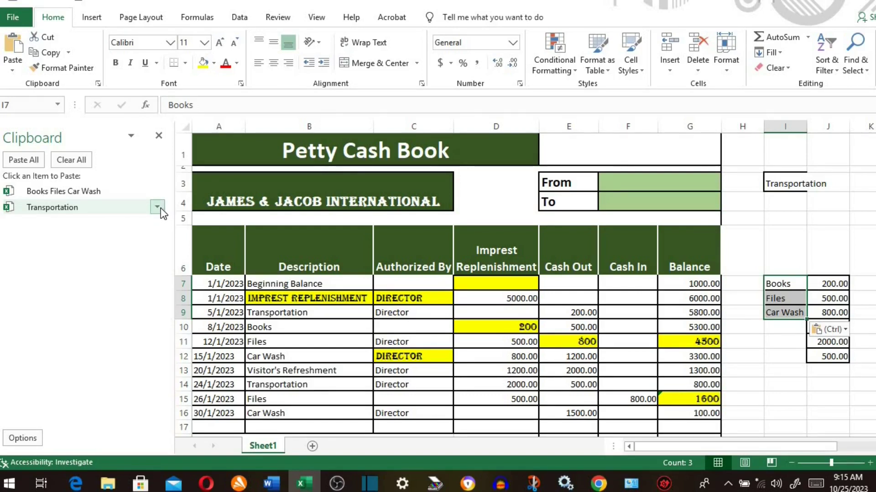
- Delete the Transportation item, clear the whole clipboard, and close the pane
click(157, 207)
click(137, 240)
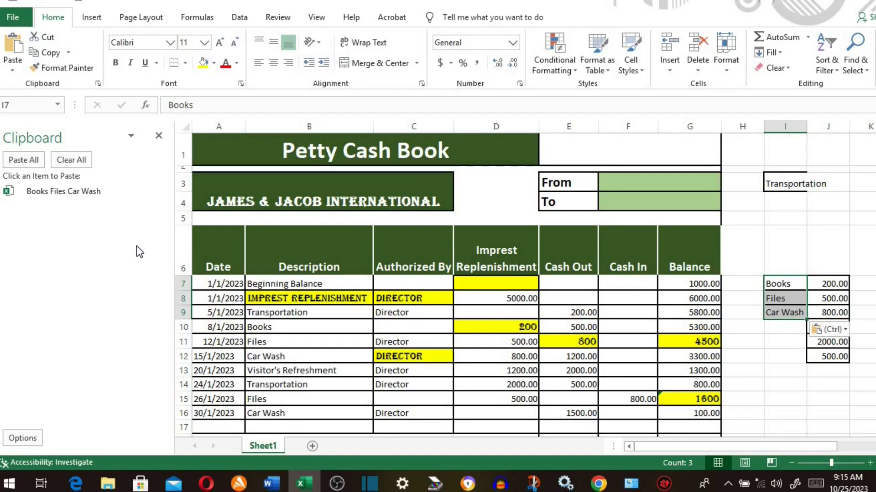
click(77, 165)
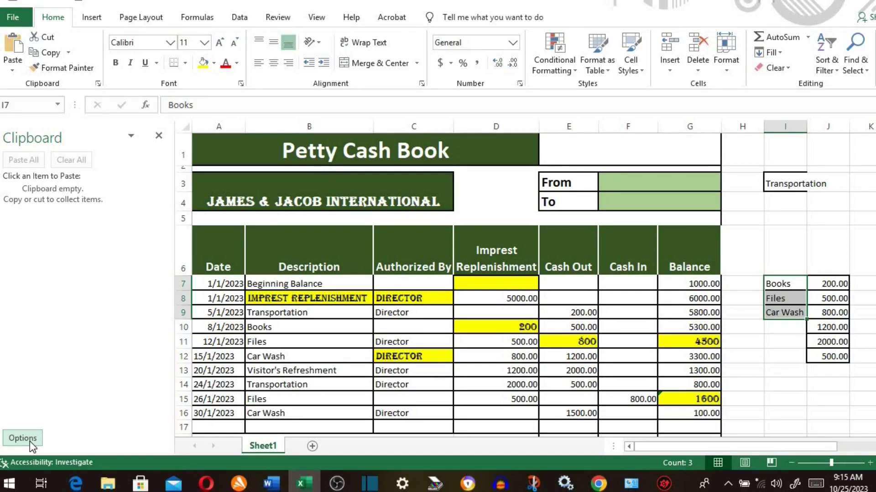
click(29, 441)
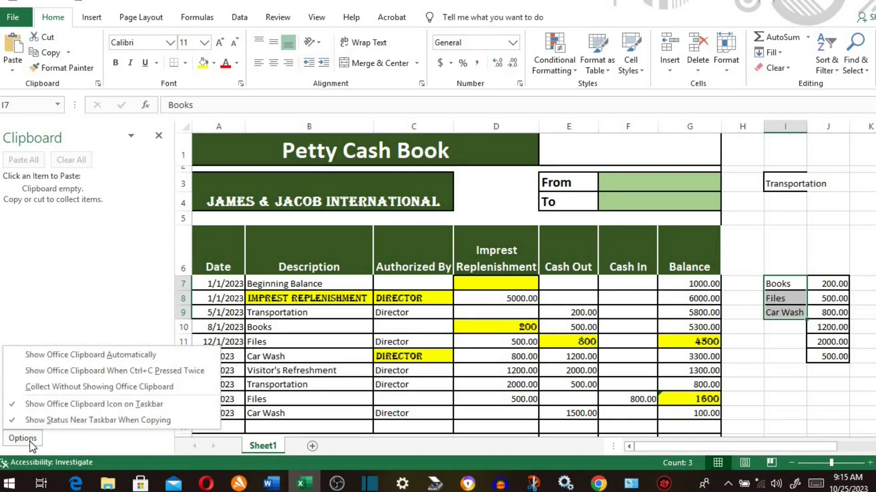
click(159, 136)
click(158, 136)
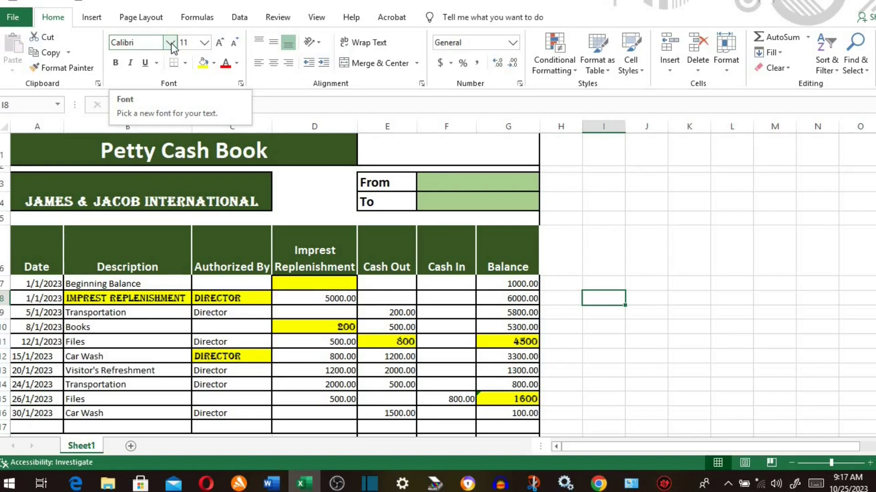
- Set Car Wash in B12 to Arial Black, sized 15, then increased to 18
click(85, 353)
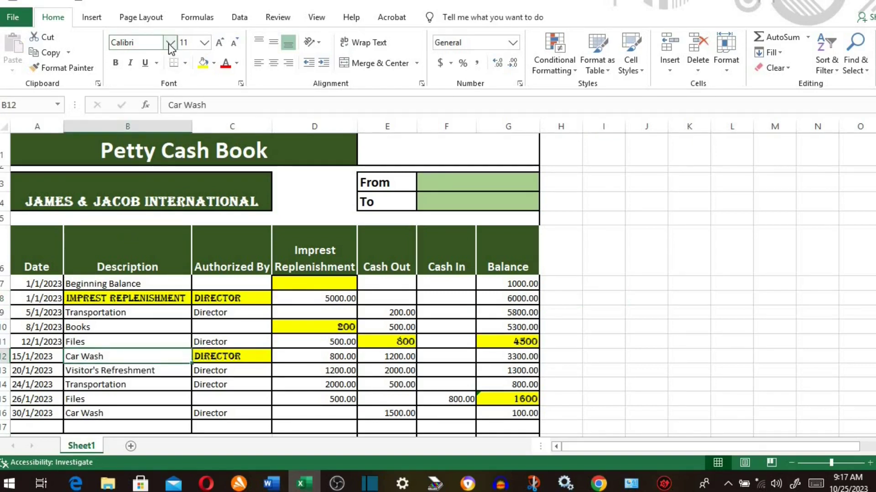
click(169, 42)
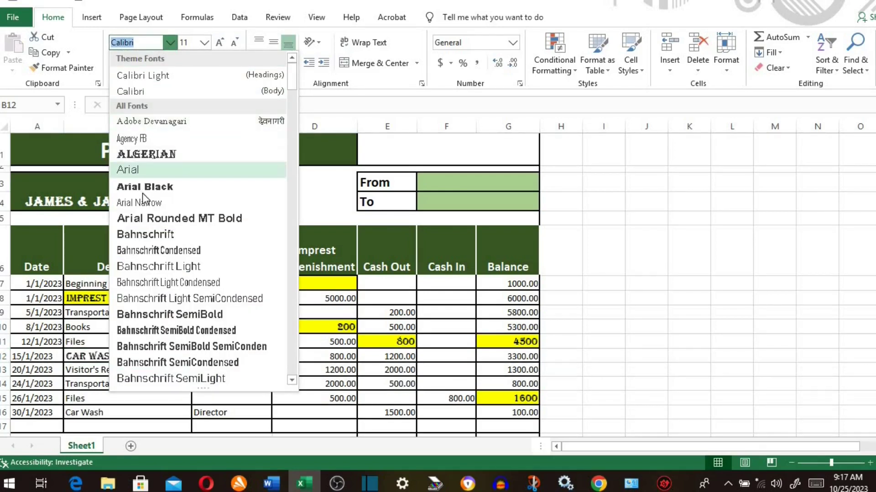
click(142, 190)
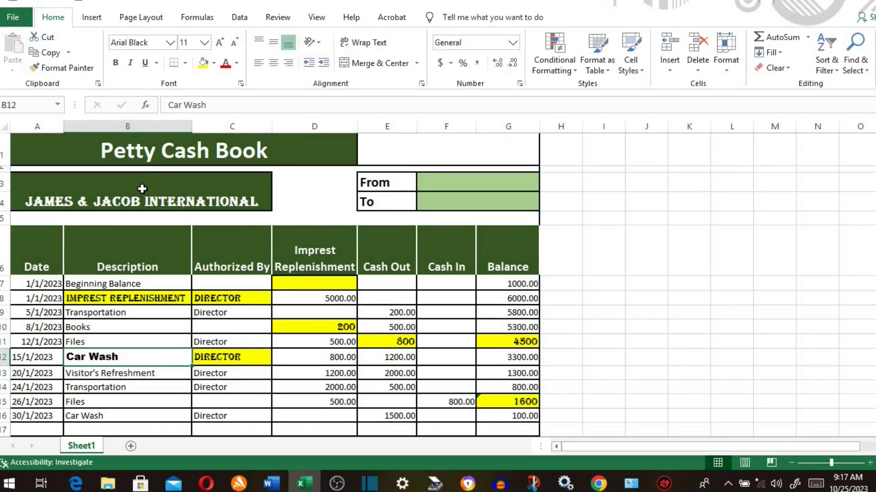
click(205, 43)
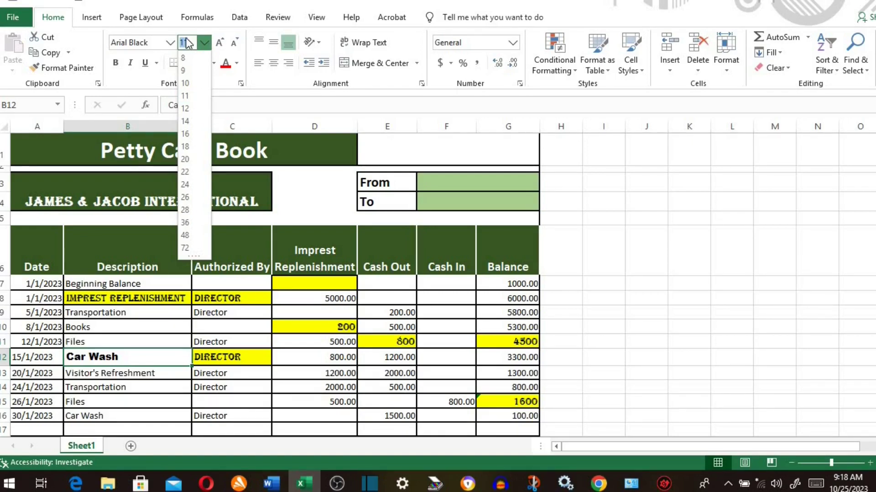
text(1)
text(5)
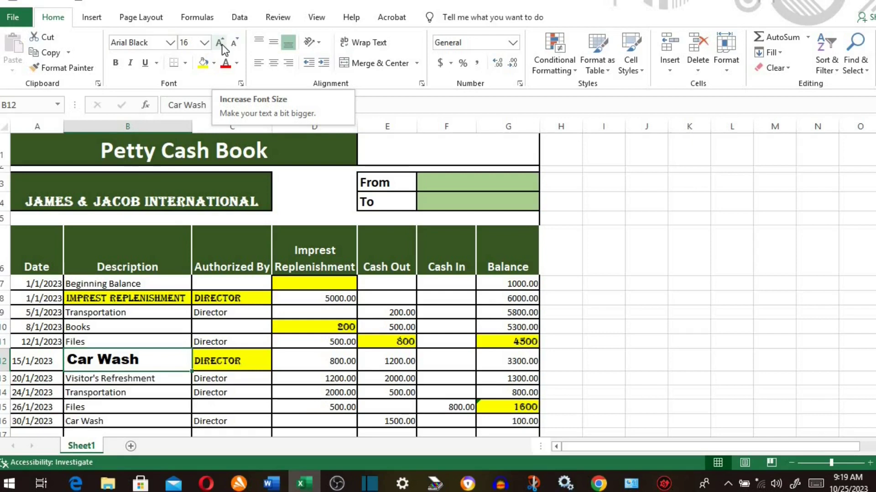
click(220, 44)
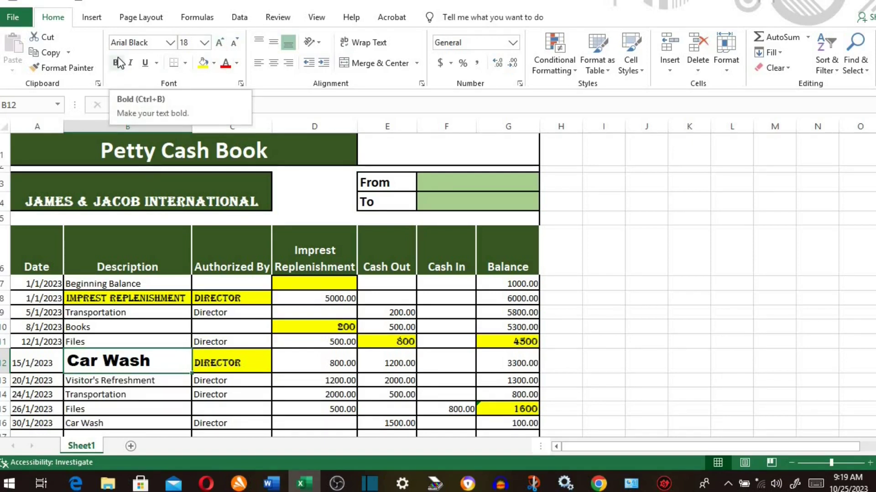
- Make the D12:D15 amounts bold, italic and underlined
scroll(327, 307, down, 1)
drag(326, 304, 336, 347)
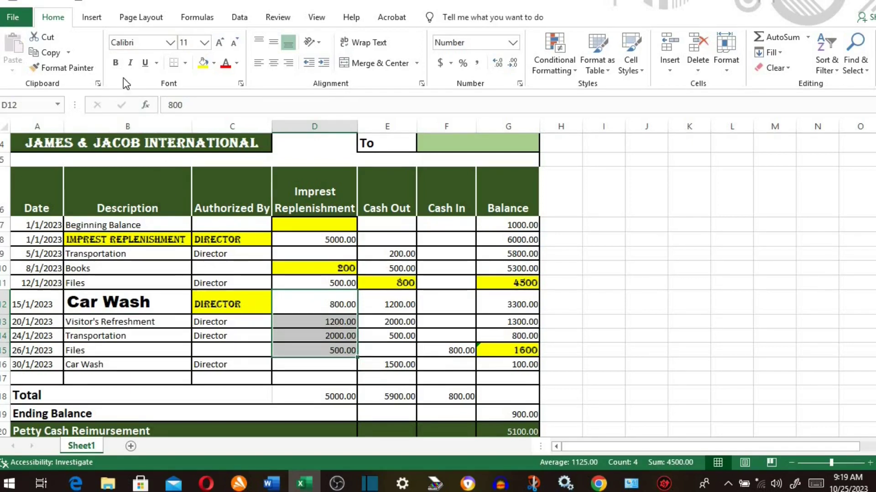
click(116, 63)
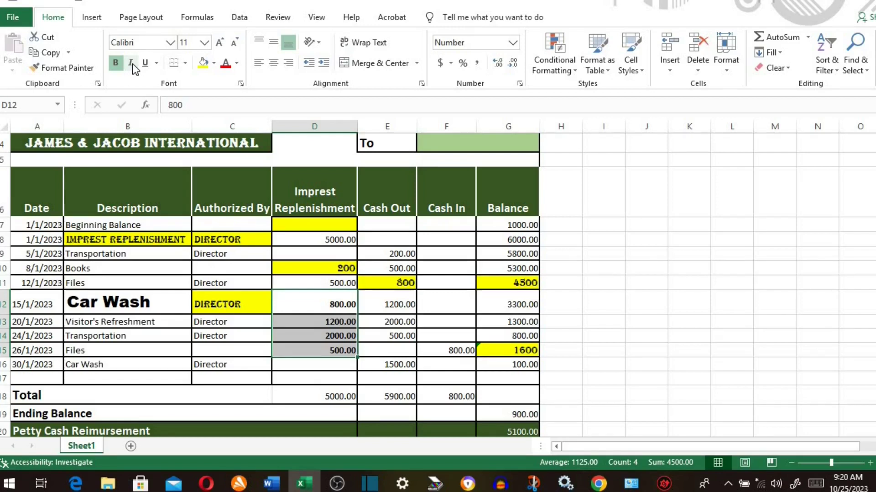
click(132, 63)
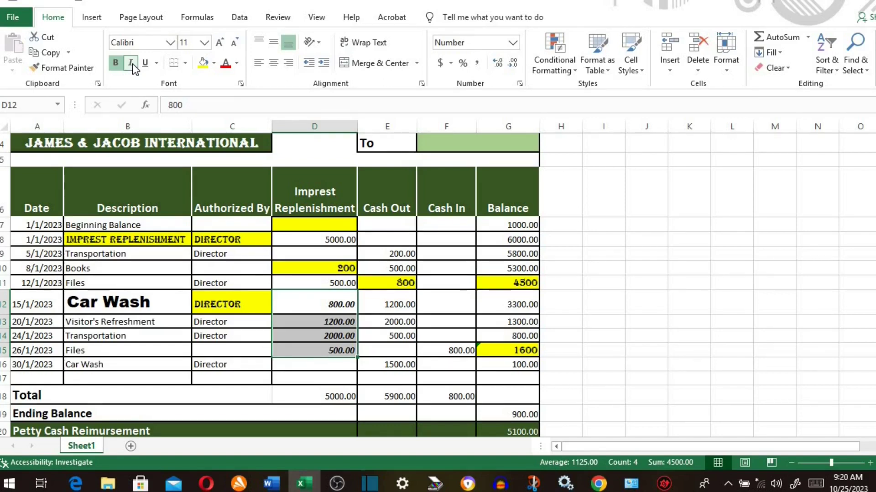
click(145, 63)
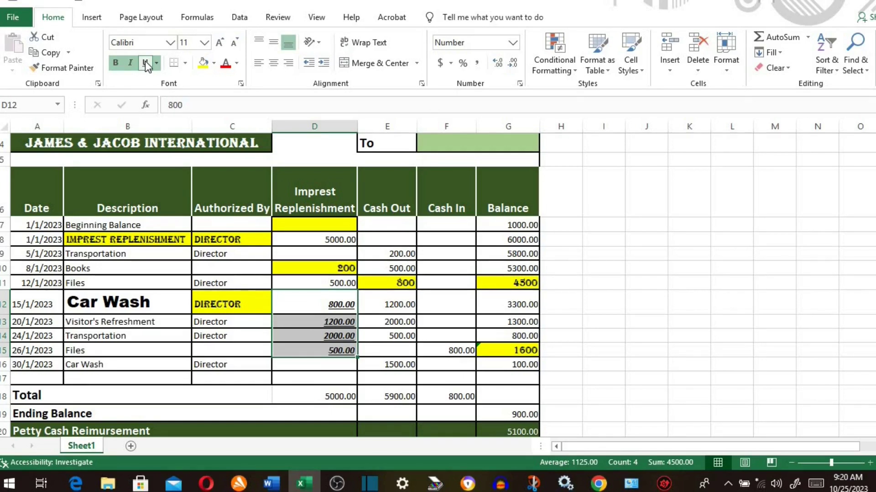
- Switch the D12:D15 amounts to Double Underline, then close More Borders without changes
click(156, 64)
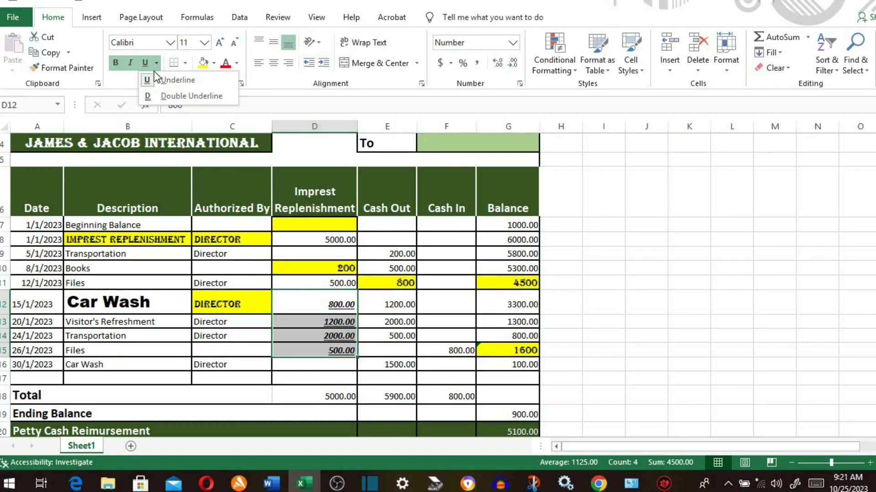
click(187, 100)
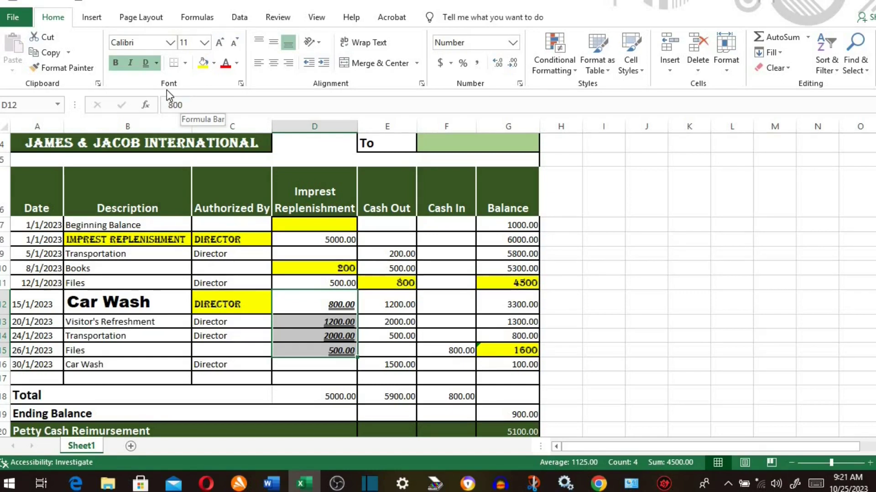
click(184, 63)
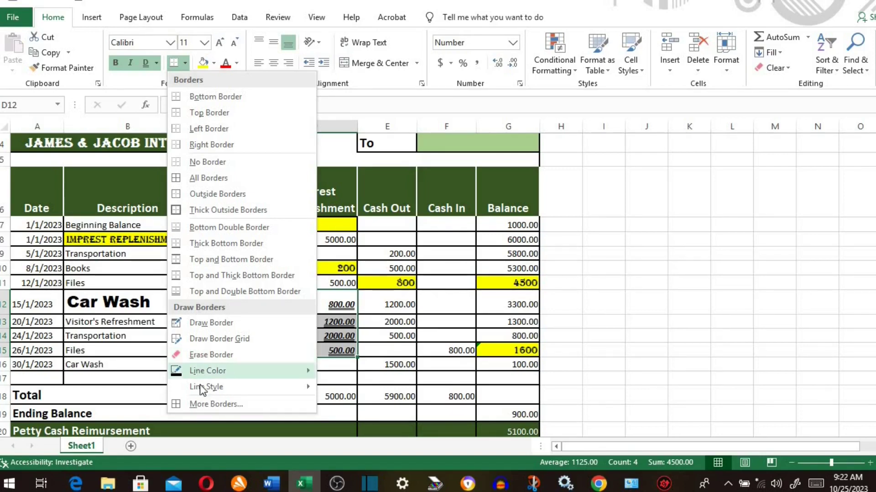
click(206, 403)
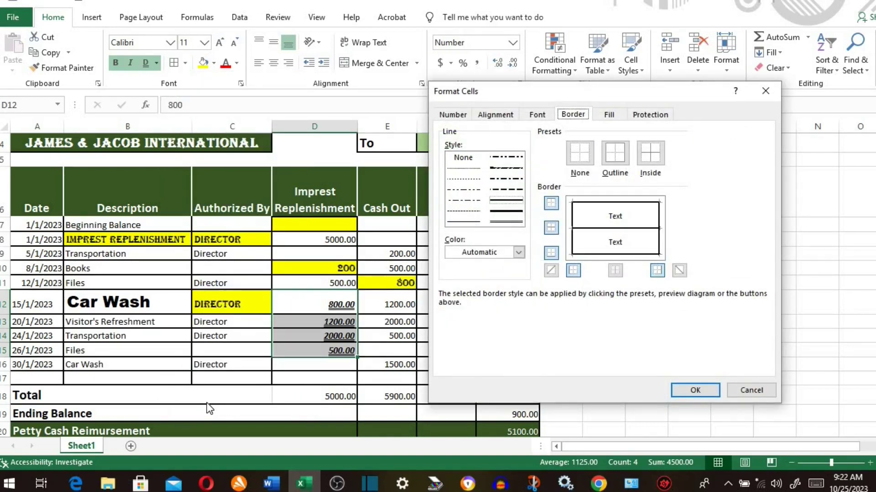
key(Escape)
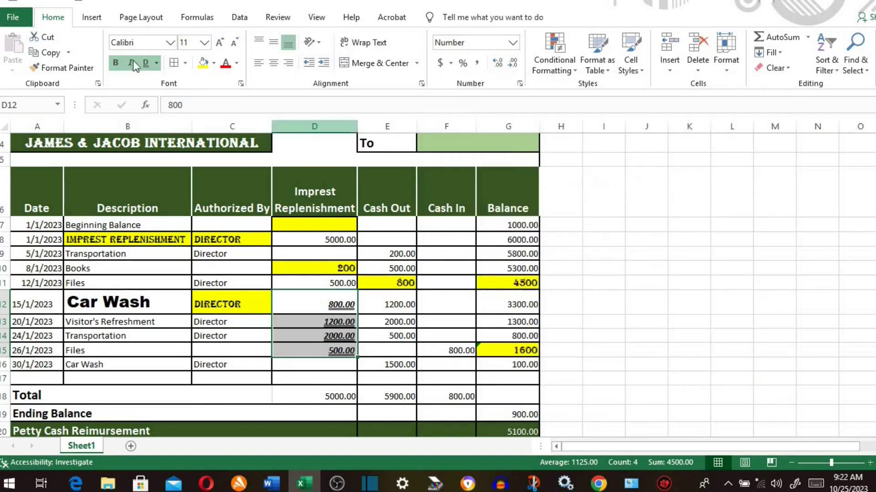
- Undo the recent formatting on the amounts and the Car Wash row
key(ctrl+z)
key(ctrl+z)
key(ctrl+z)
key(ctrl+z)
key(ctrl+z)
key(ctrl+z)
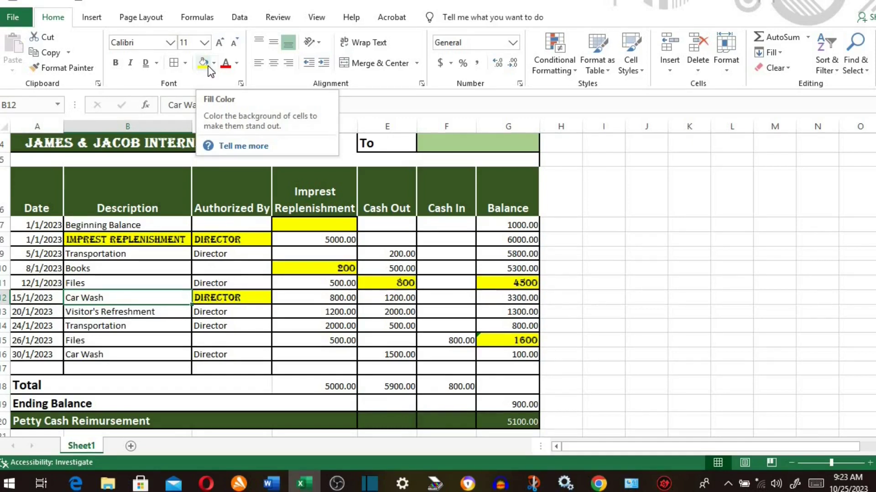
scroll(690, 223, up, 1)
click(115, 244)
drag(115, 244, 502, 360)
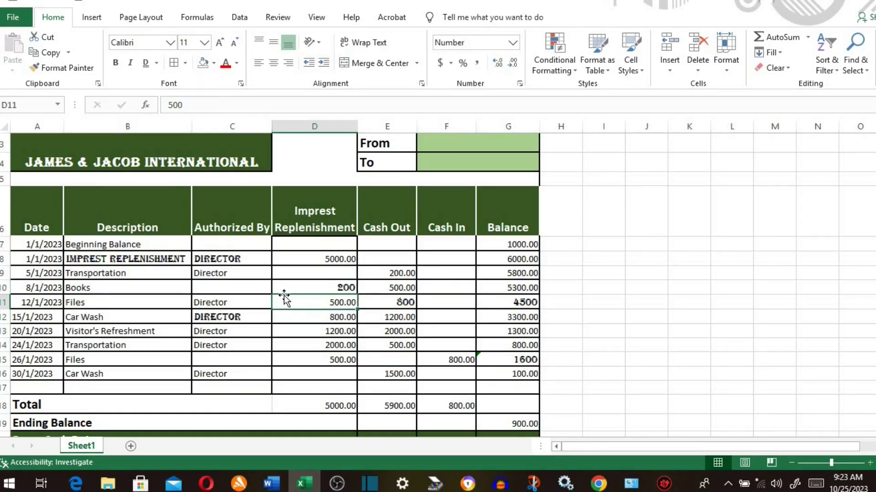
- Fill the Authorized By cells C8:C13 with a custom red colour
drag(236, 257, 239, 328)
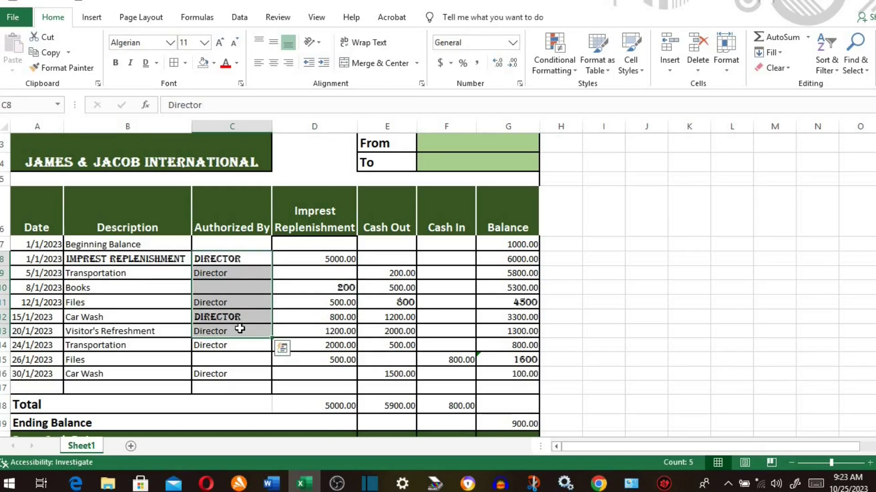
click(213, 64)
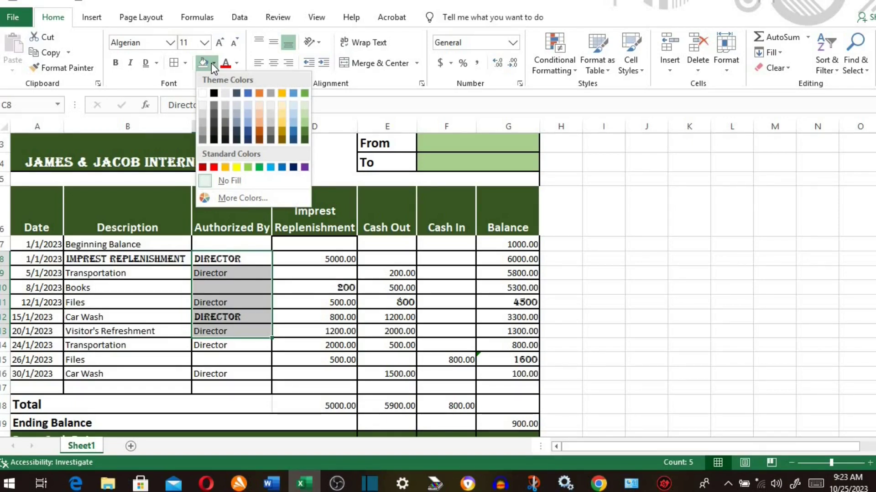
click(226, 200)
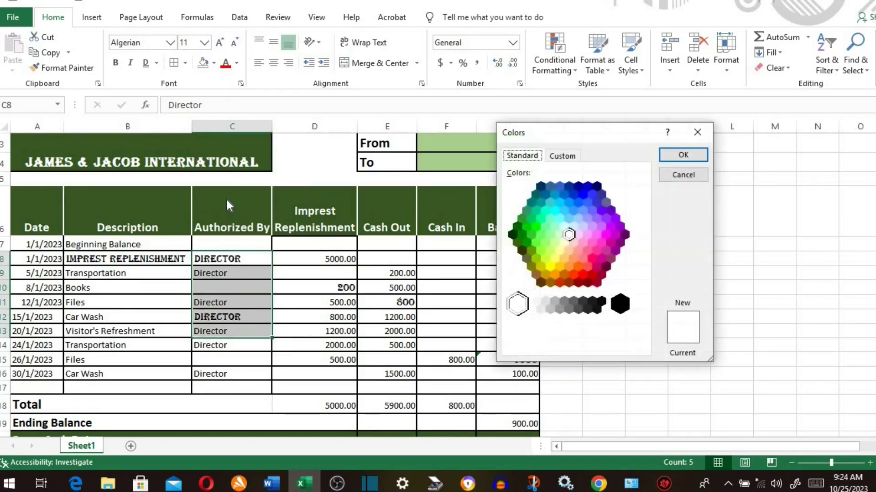
click(588, 269)
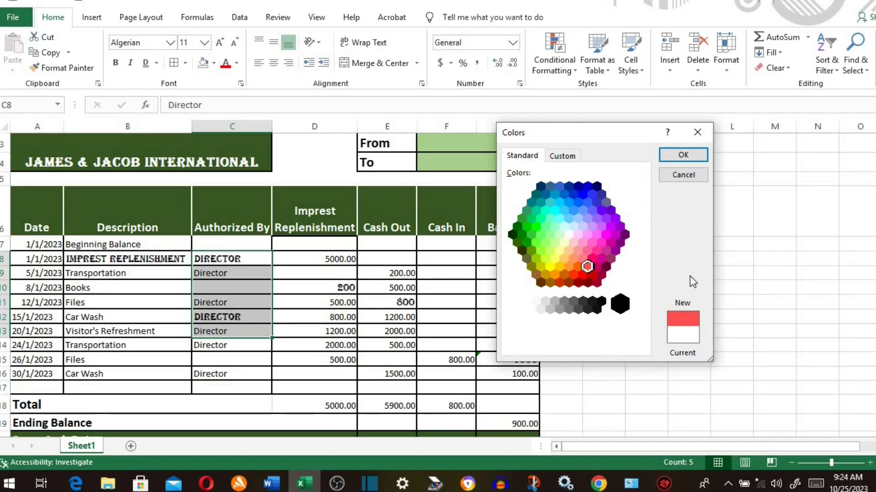
click(693, 155)
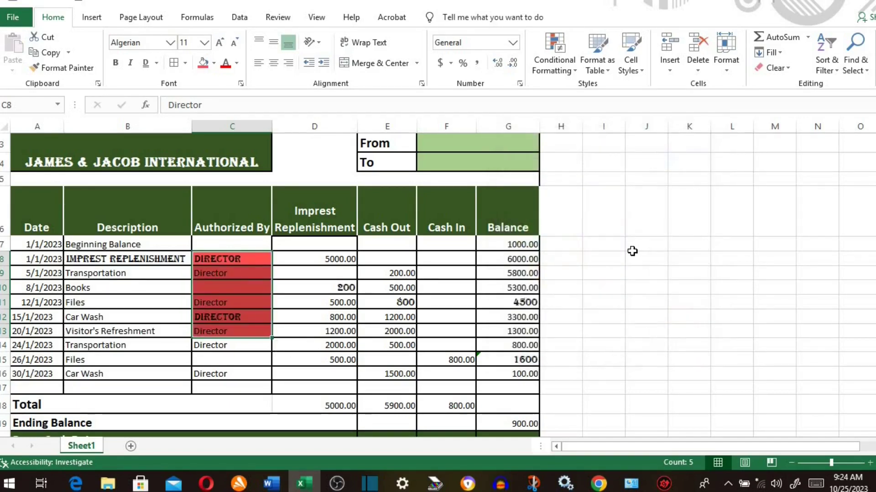
drag(338, 257, 337, 333)
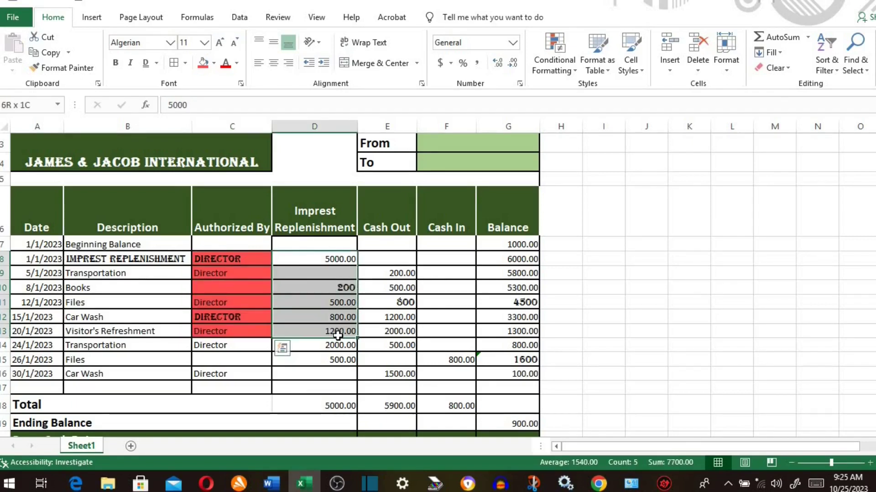
- Set the D8:D13 amounts' font colour to custom purple RGB 120, 56, 148
click(237, 63)
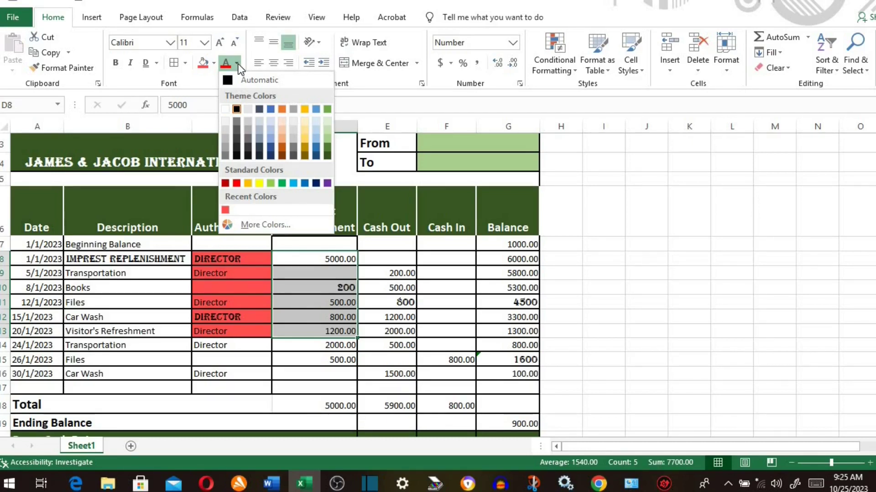
click(240, 73)
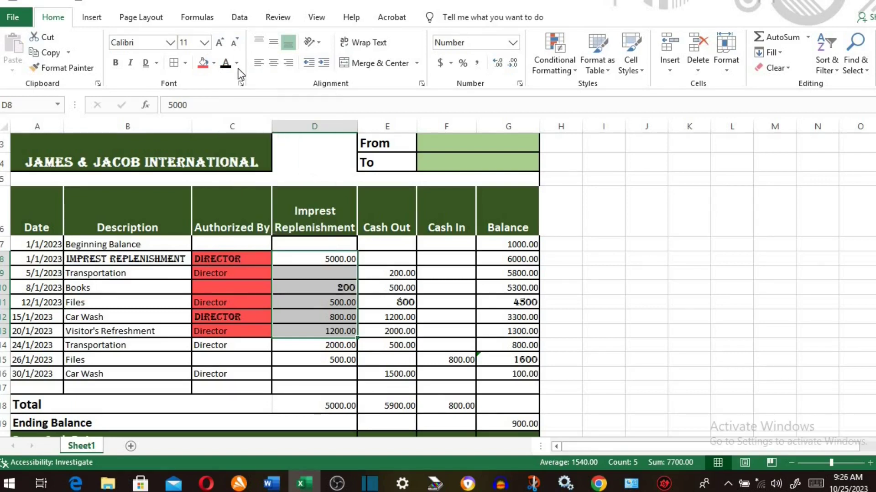
click(237, 63)
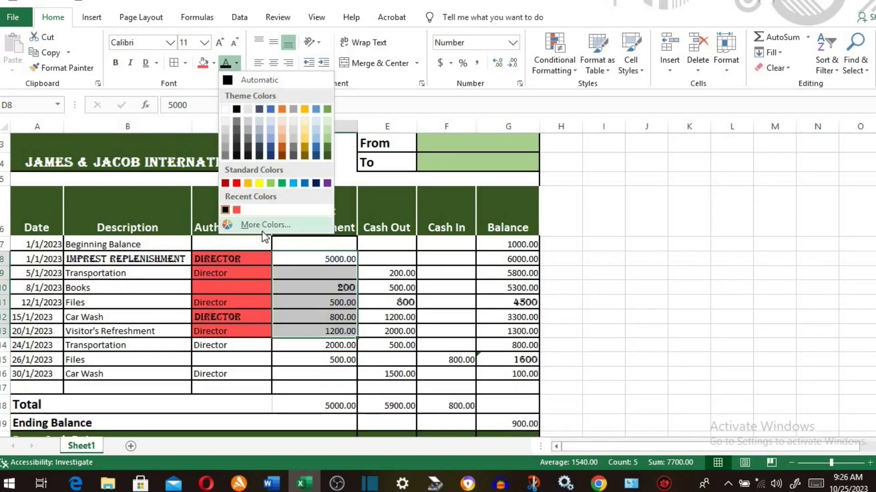
click(264, 224)
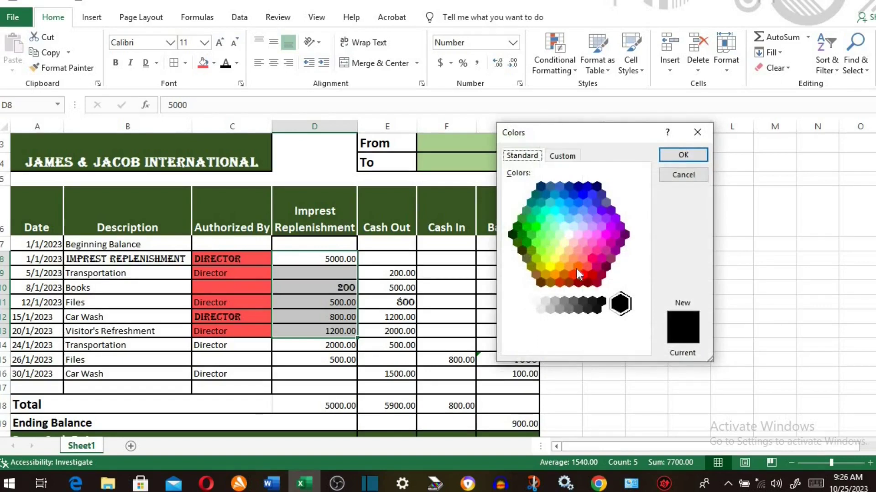
click(564, 157)
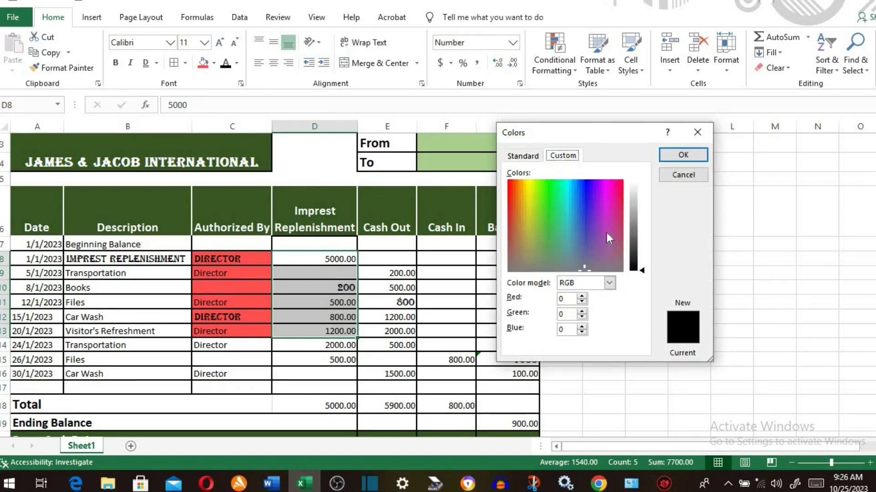
drag(580, 264, 588, 240)
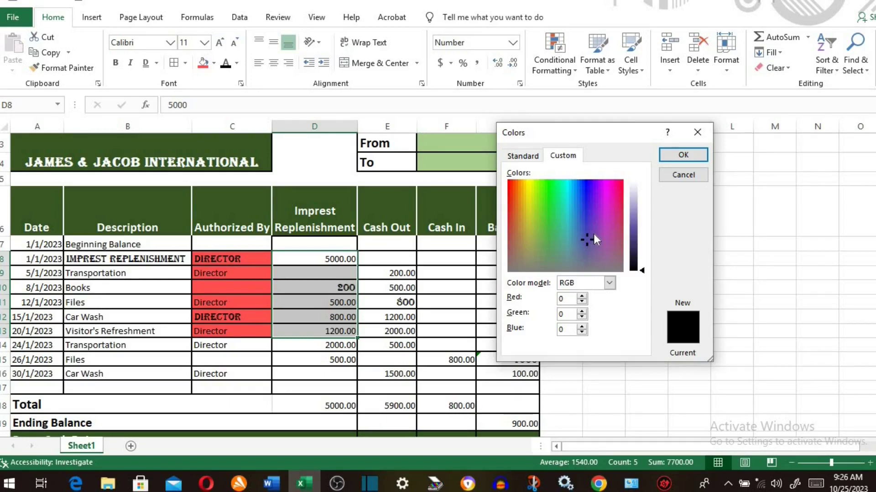
drag(586, 239, 593, 235)
drag(643, 268, 643, 235)
drag(588, 232, 597, 231)
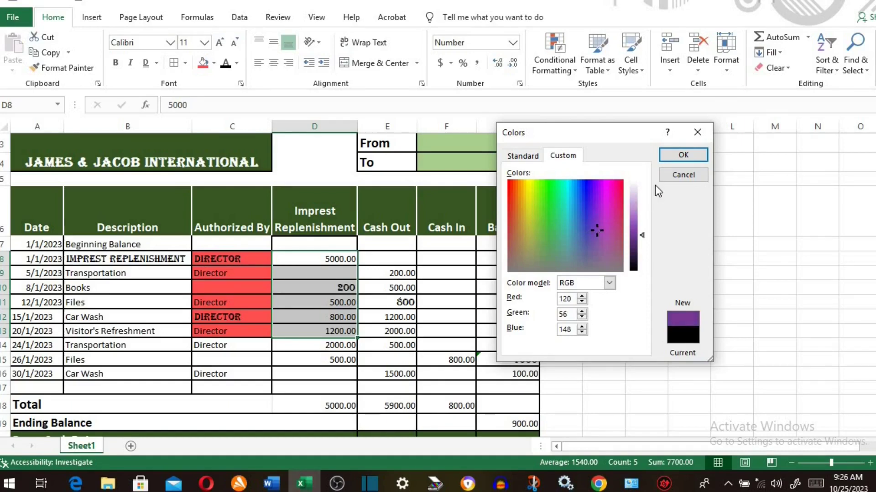
click(683, 157)
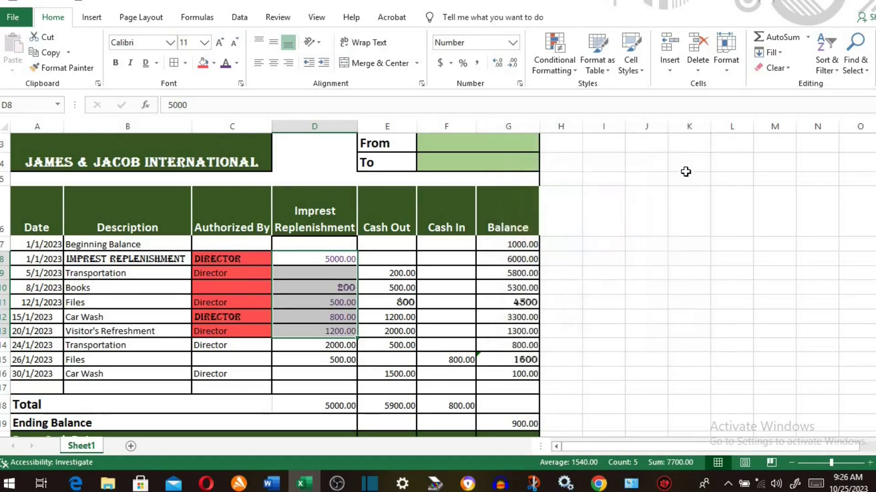
click(502, 333)
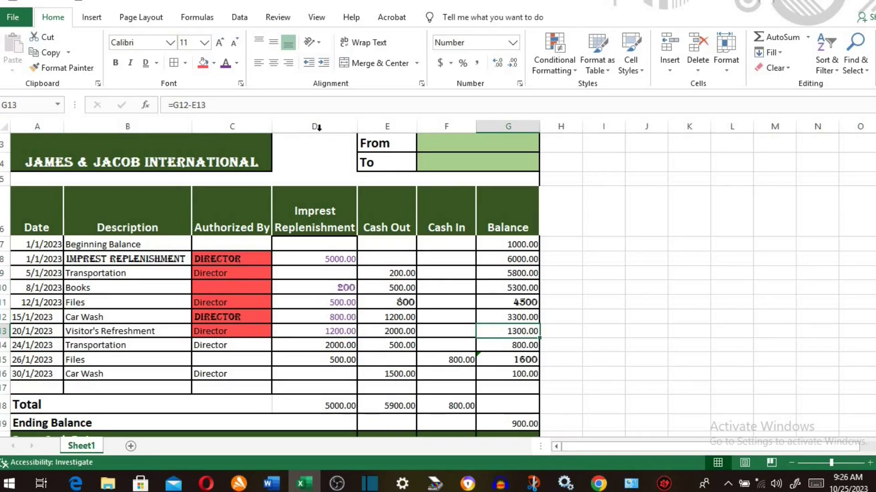
- Open the full Font settings dialog for the selected cells
click(240, 85)
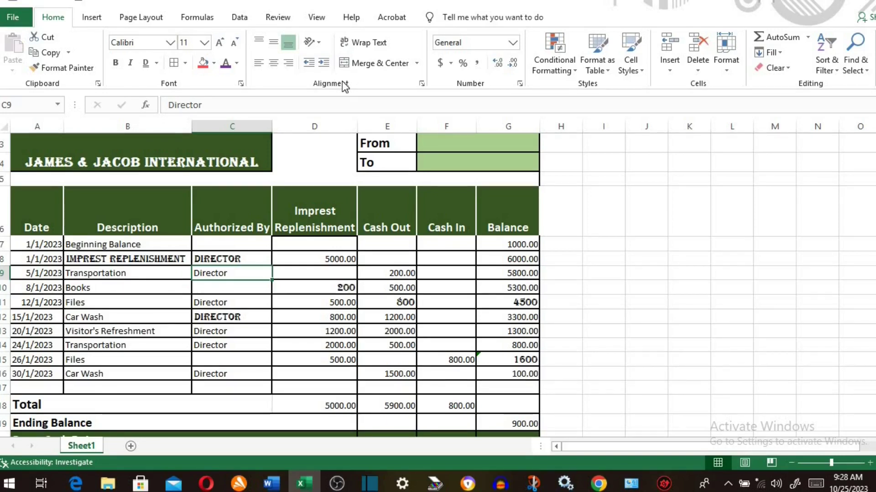
- Undo, select entries A7:G16, and try top, middle and bottom vertical alignment
key(ctrl+z)
click(35, 260)
drag(40, 294, 511, 365)
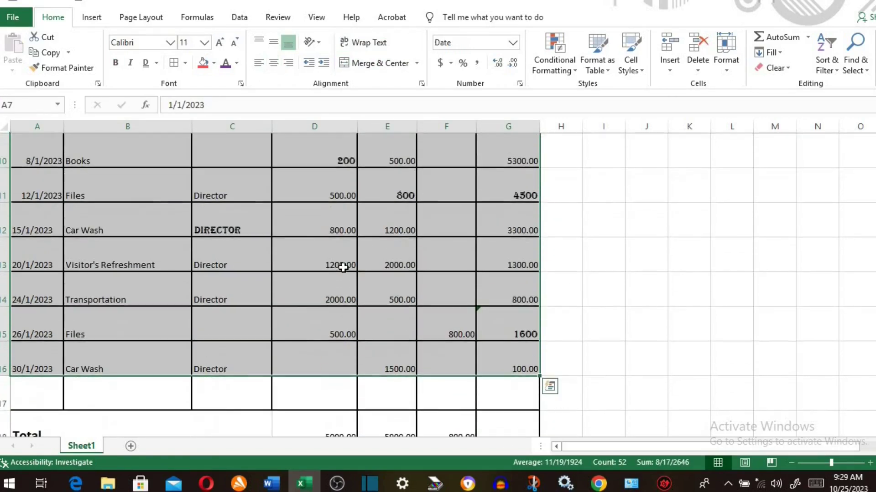
scroll(343, 267, up, 3)
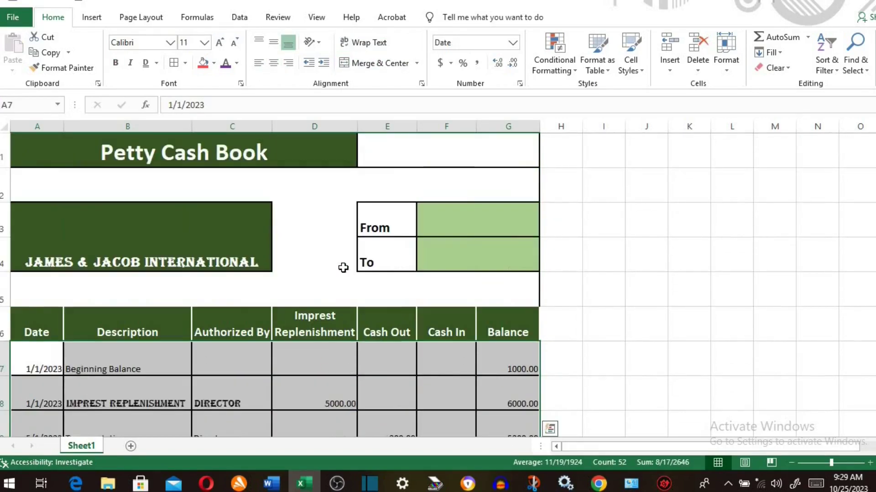
click(258, 42)
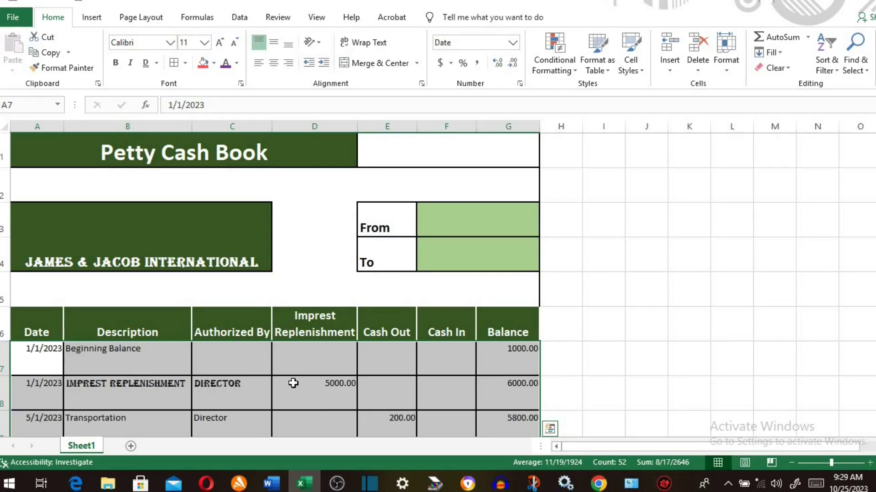
click(274, 43)
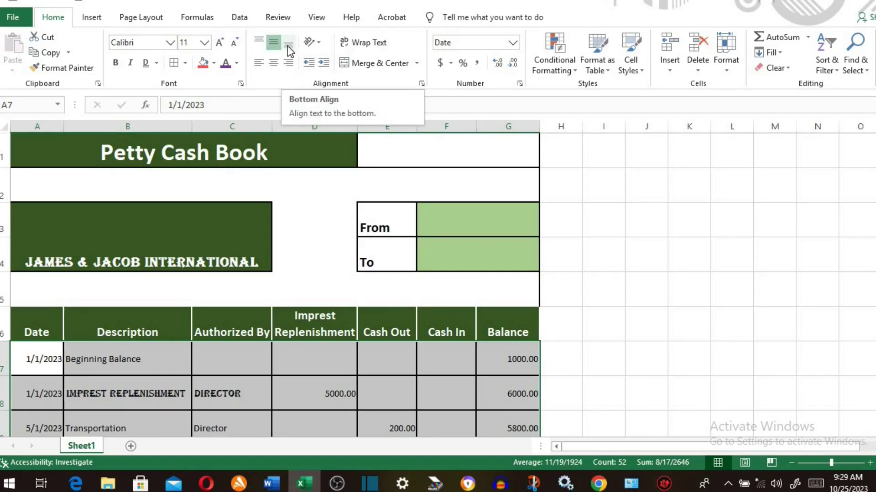
click(287, 45)
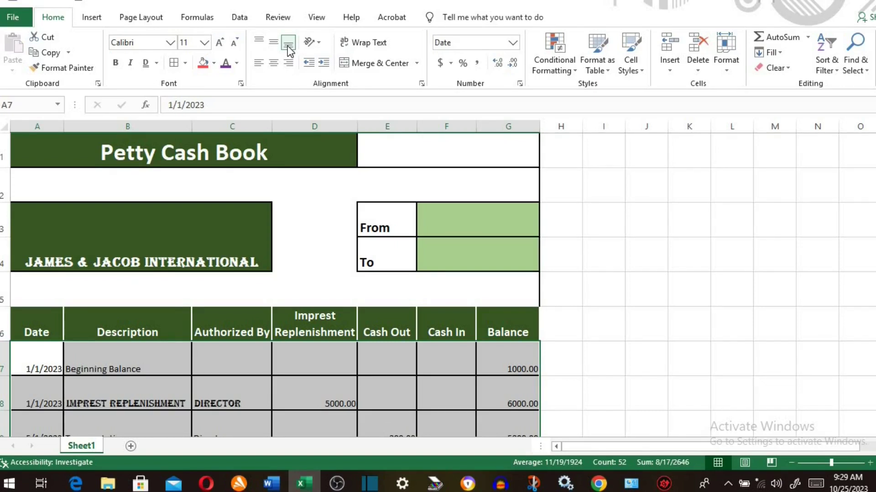
- Right-align the entries after trying left and centre alignment
click(258, 64)
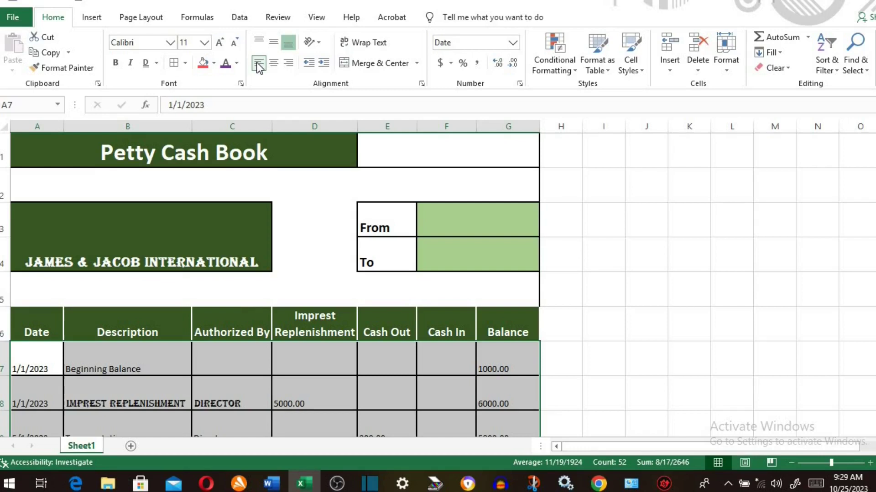
click(272, 65)
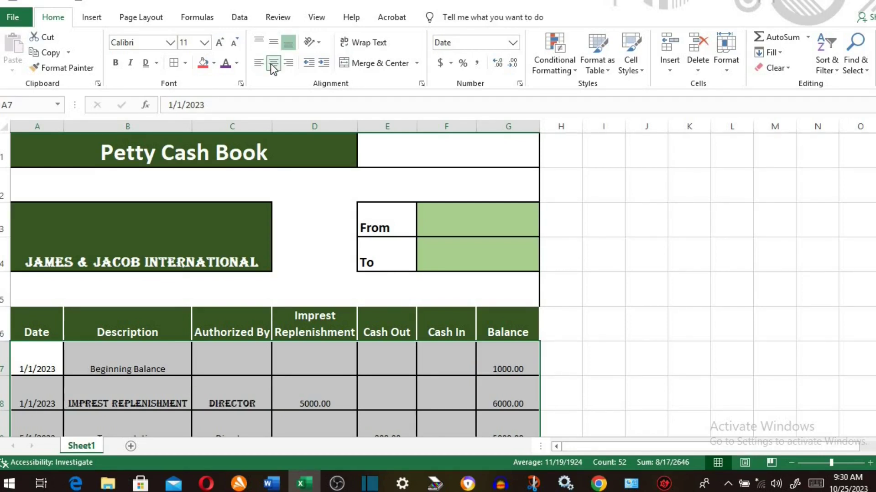
click(272, 64)
click(292, 62)
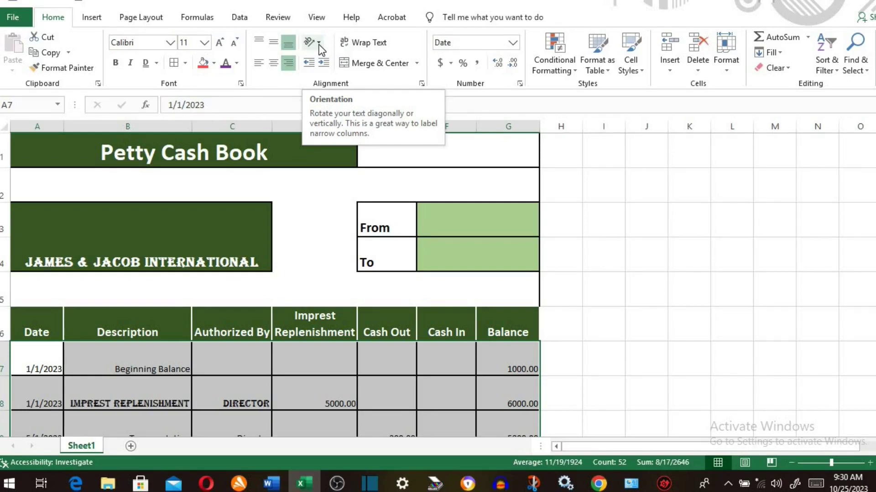
- Select the row 6 headings and try angled, vertical, rotate-up and rotate-down orientations
drag(36, 327, 488, 330)
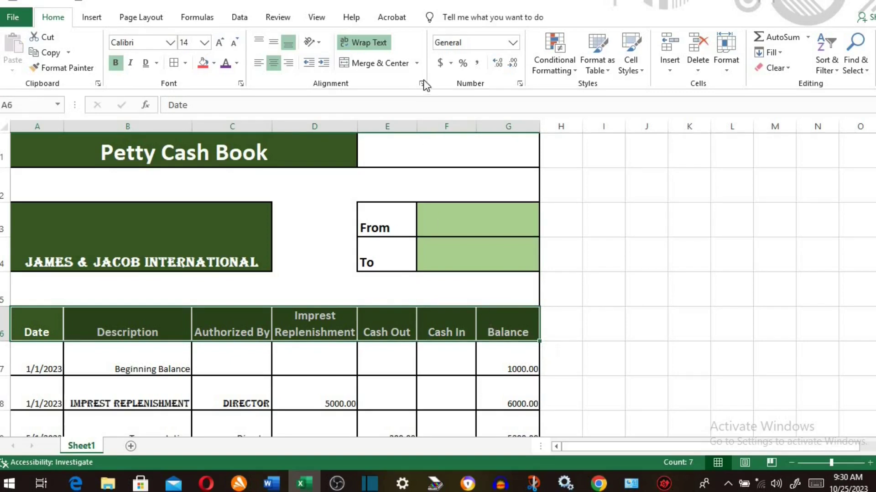
click(318, 43)
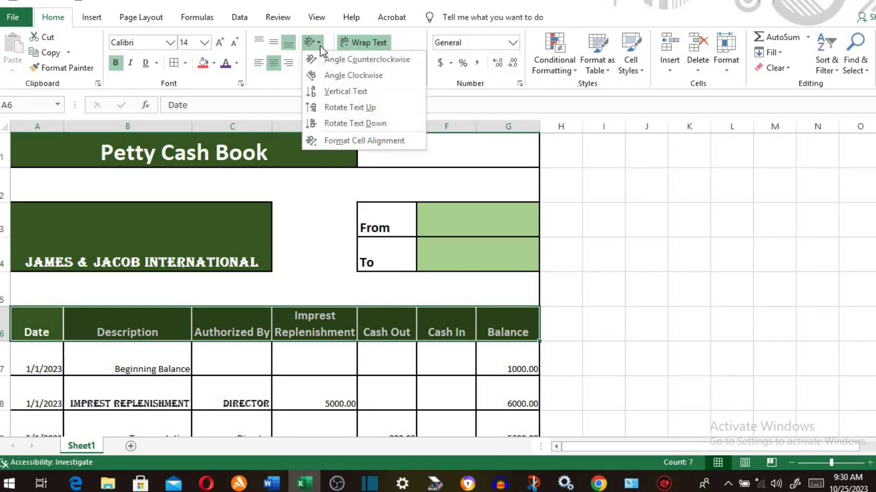
click(349, 60)
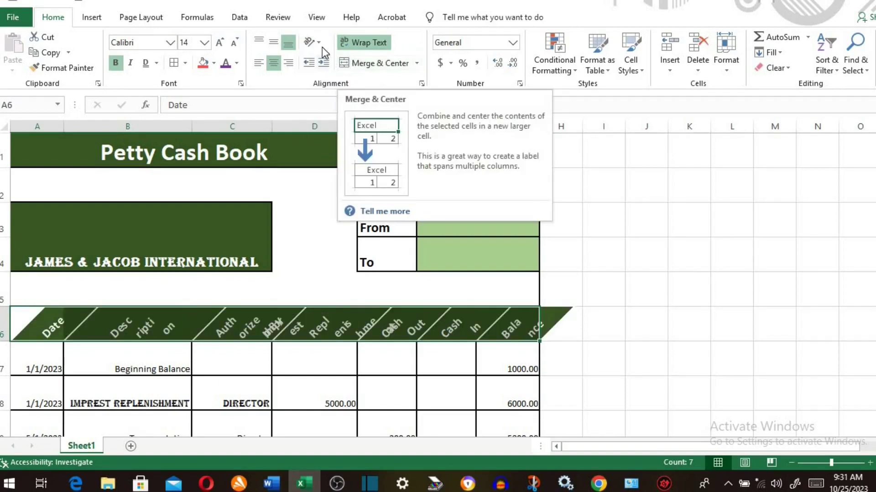
click(322, 43)
click(332, 73)
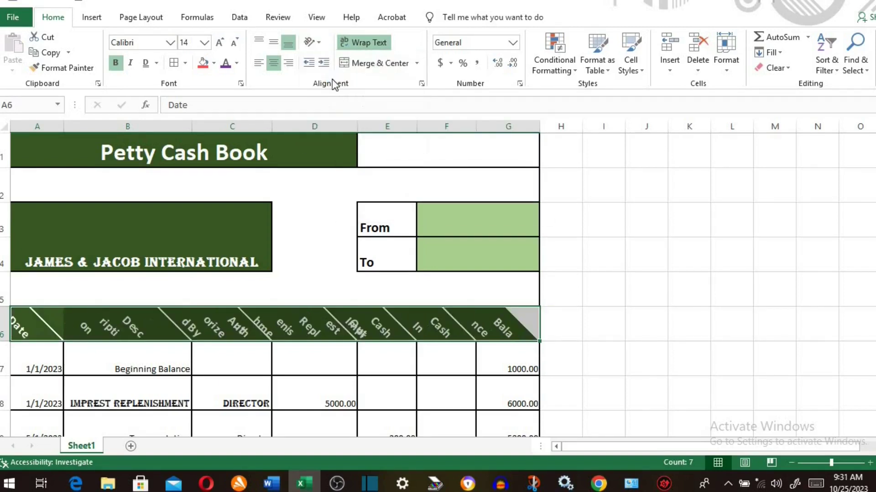
click(321, 44)
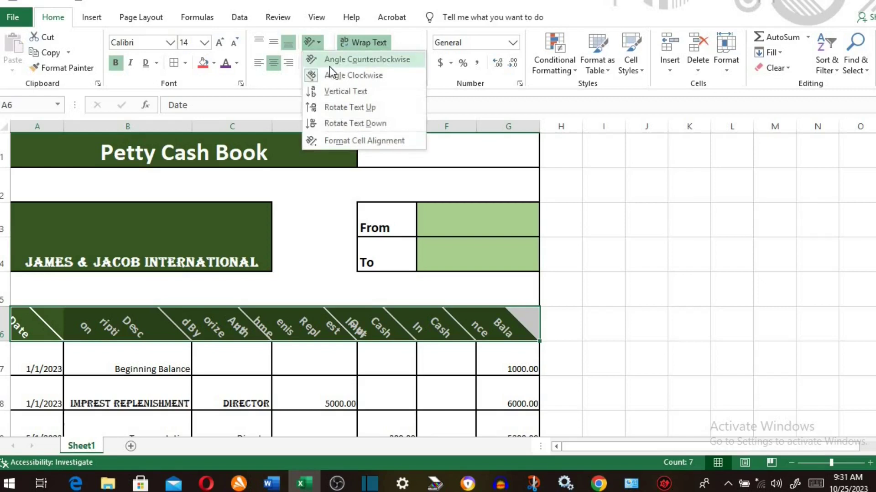
click(336, 92)
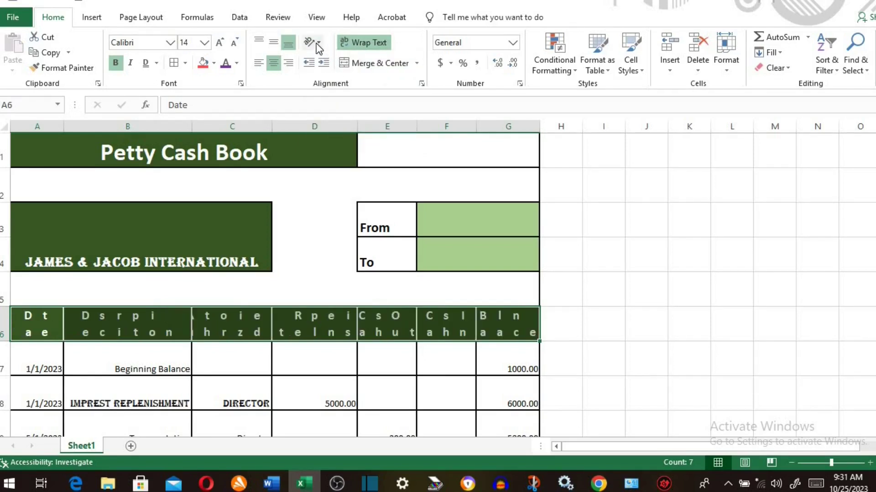
click(316, 43)
click(341, 103)
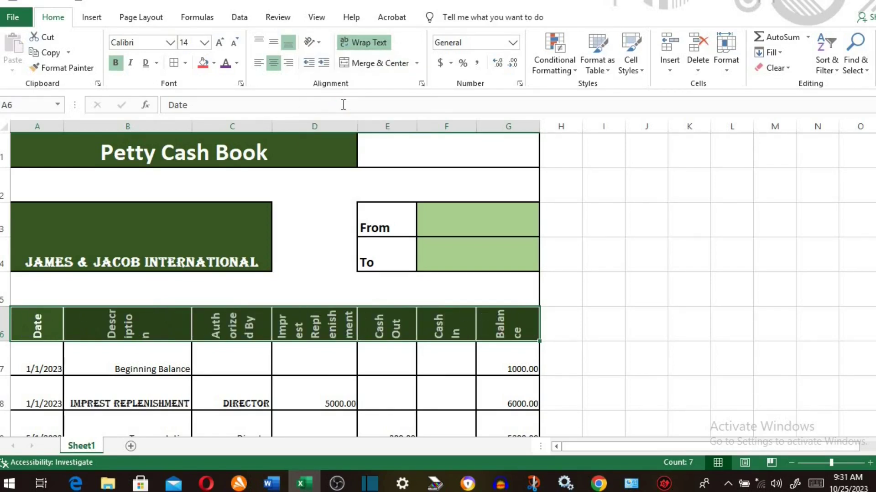
click(321, 44)
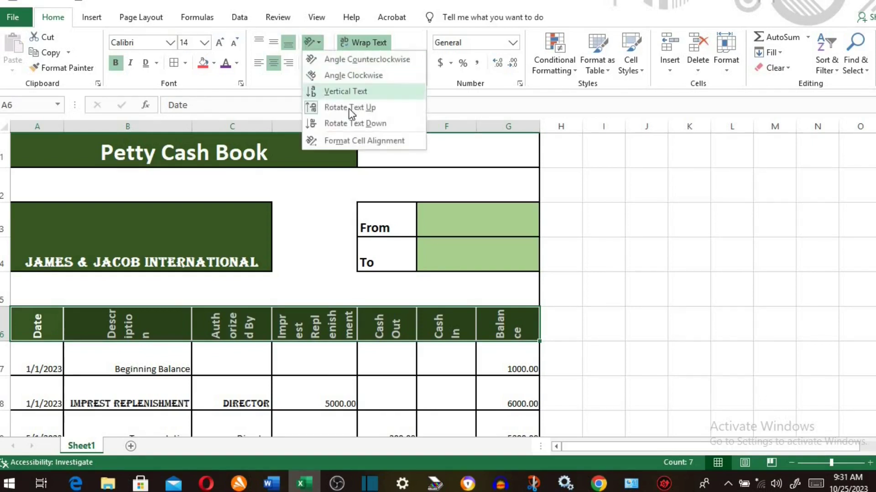
click(347, 119)
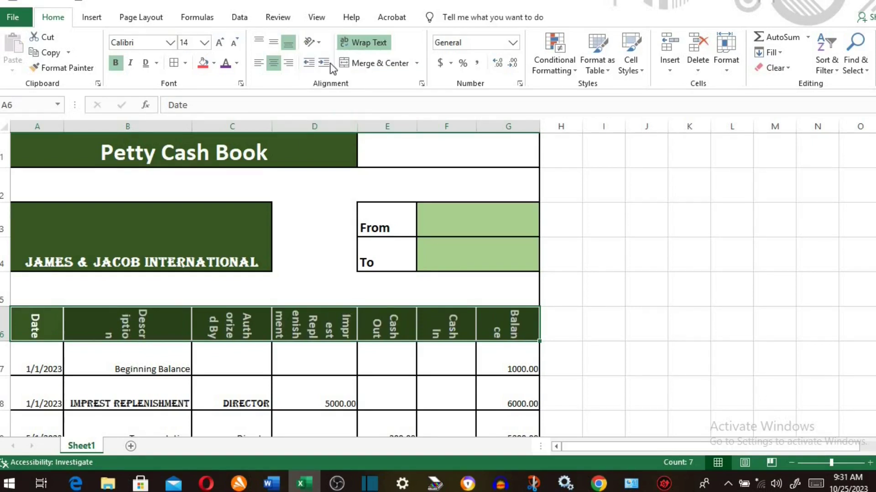
click(321, 45)
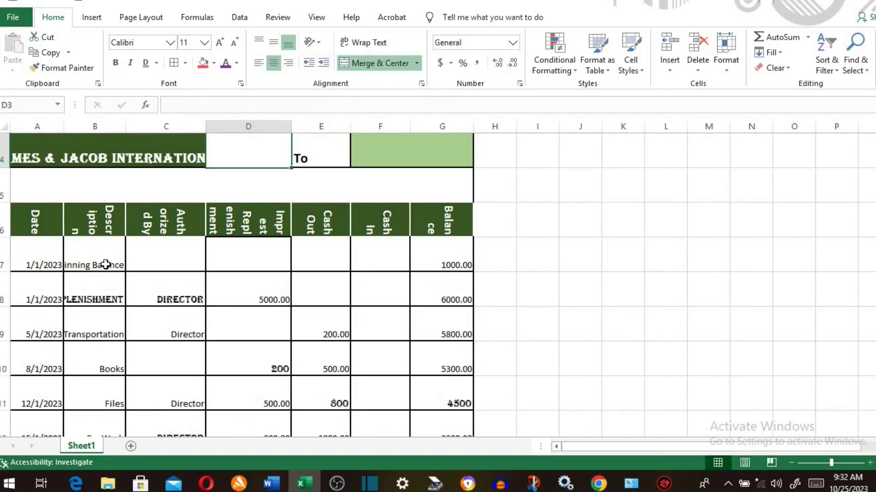
- Wrap the text in B7:B8 and make row 8 taller
drag(100, 264, 100, 299)
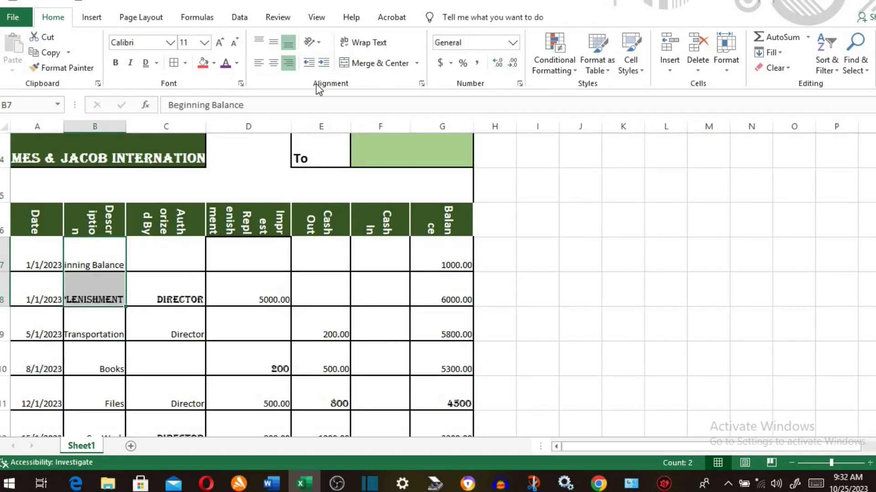
click(368, 44)
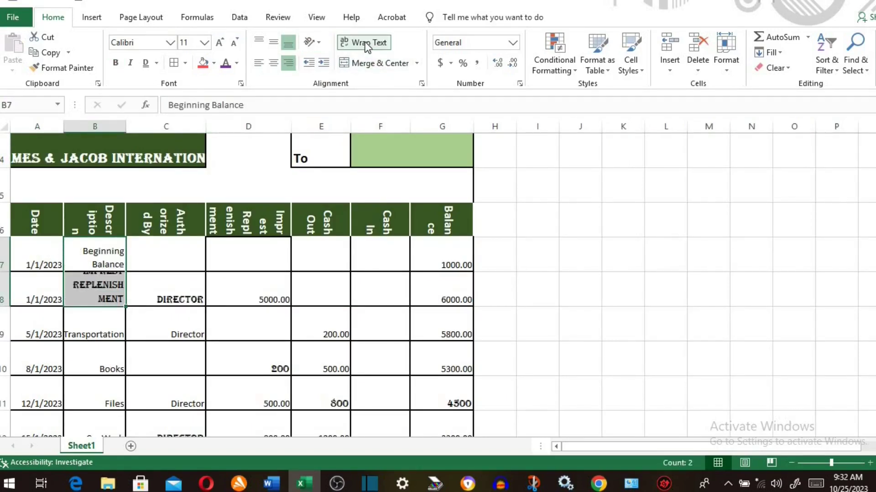
drag(5, 296, 5, 305)
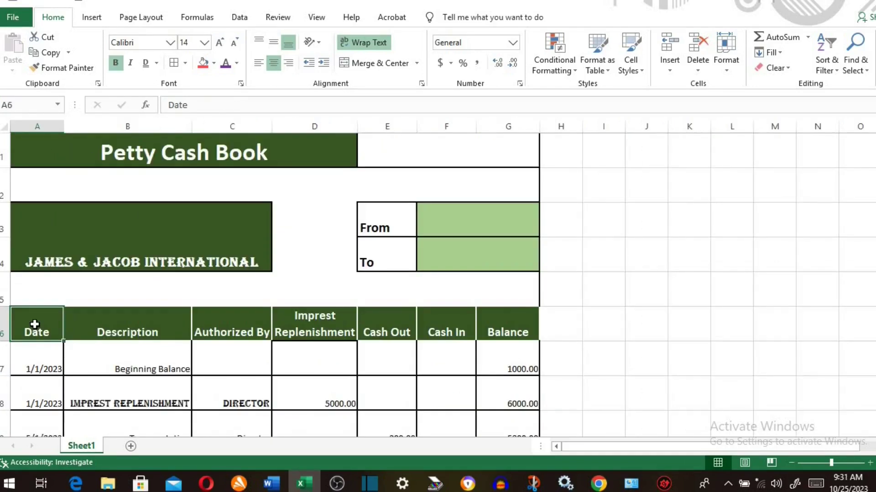
- Reselect the row 6 headings and cycle orientations again, finishing with Rotate Text Down
drag(34, 327, 481, 332)
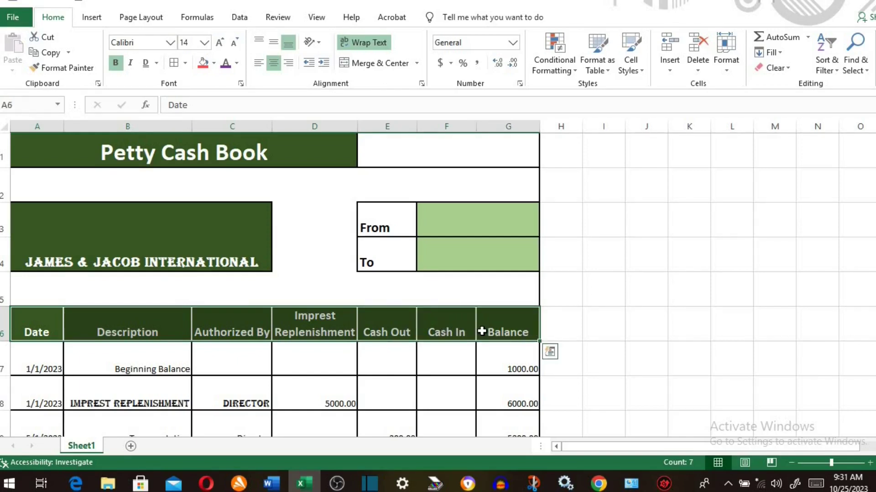
click(319, 45)
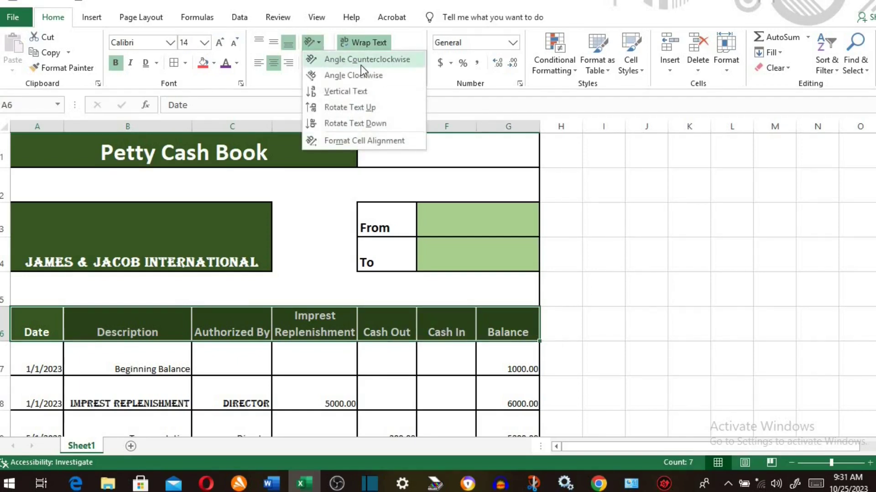
click(360, 64)
click(314, 43)
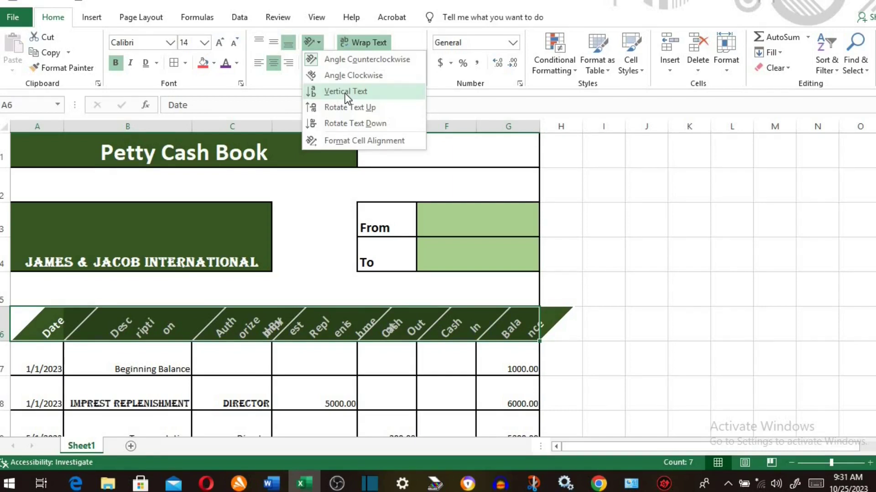
click(344, 91)
click(318, 44)
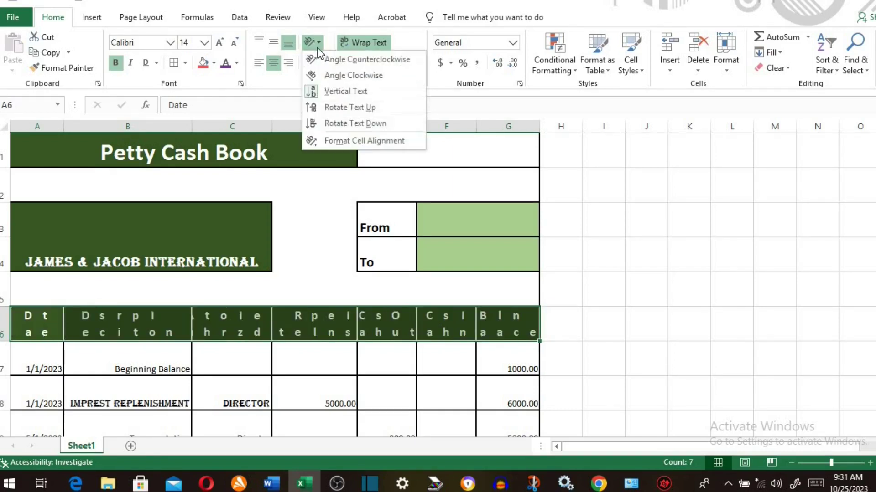
click(339, 107)
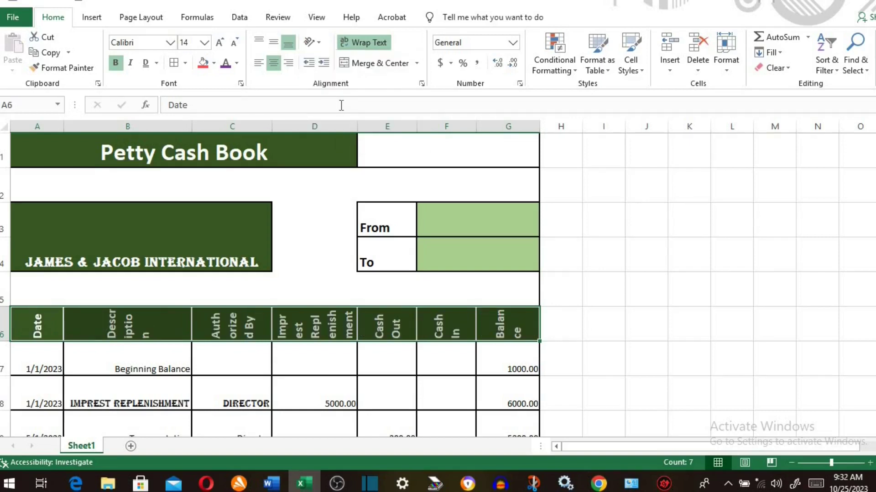
click(322, 43)
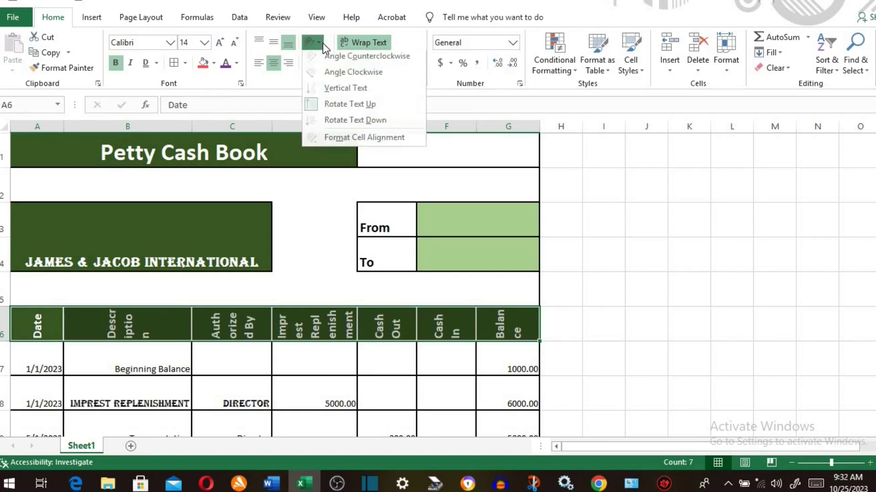
click(346, 122)
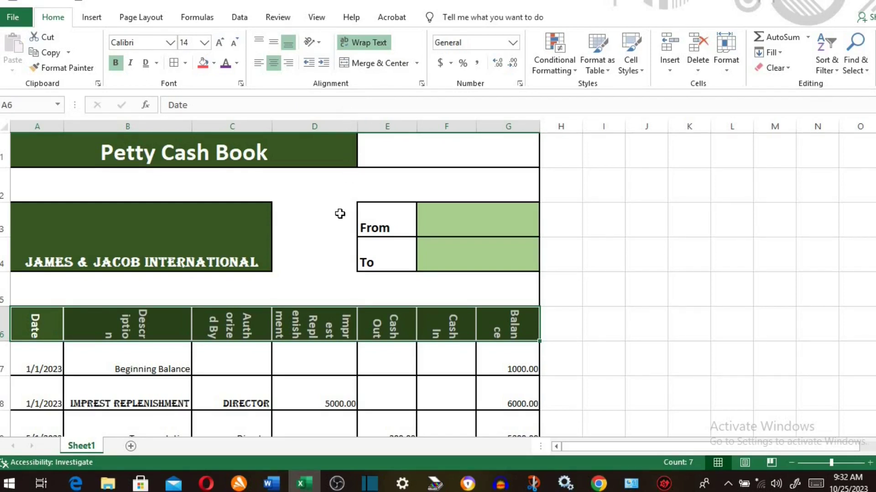
- Select B9 and decrease the Transportation indent until it sits flush left
key(Up)
key(Up)
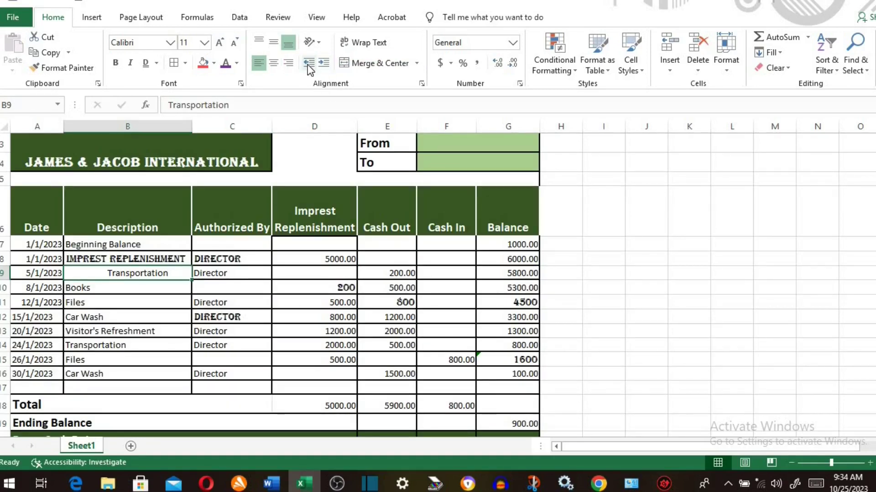
click(307, 64)
click(308, 64)
click(307, 64)
click(308, 64)
click(308, 64)
click(308, 64)
click(308, 64)
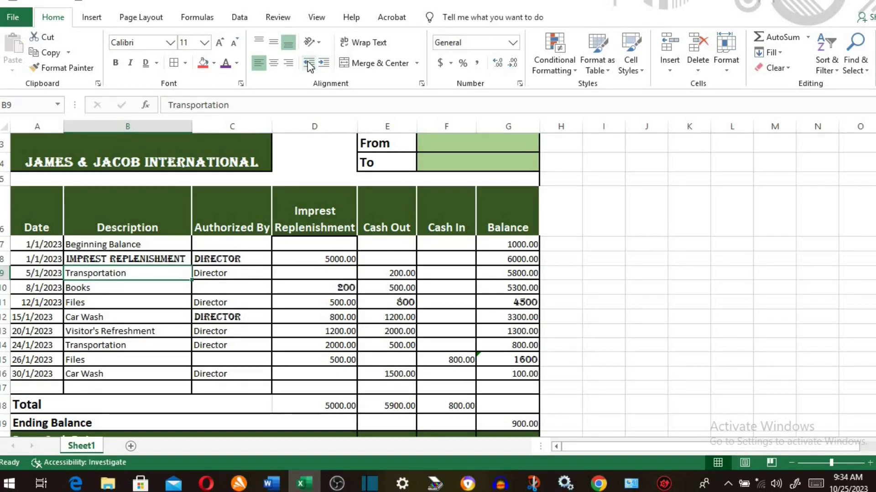
- Increase the Transportation indent in B9 seven steps to the right
click(321, 62)
click(321, 61)
click(321, 62)
click(322, 62)
click(321, 61)
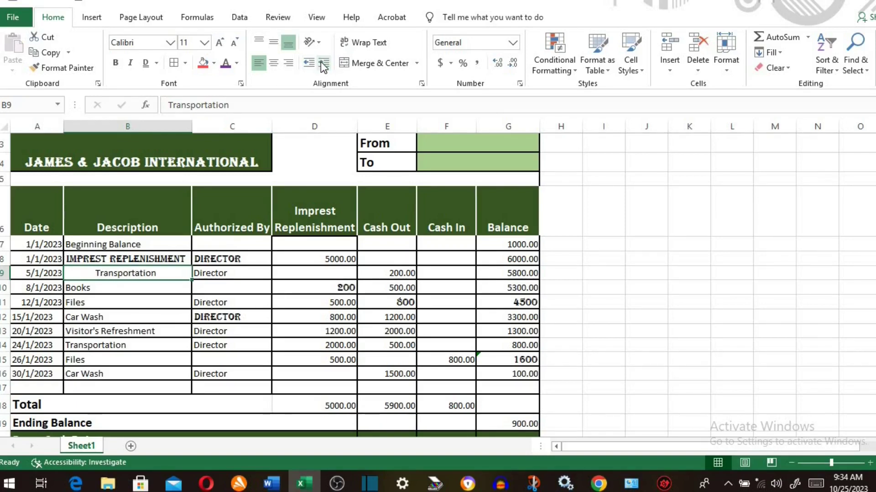
click(321, 61)
click(321, 61)
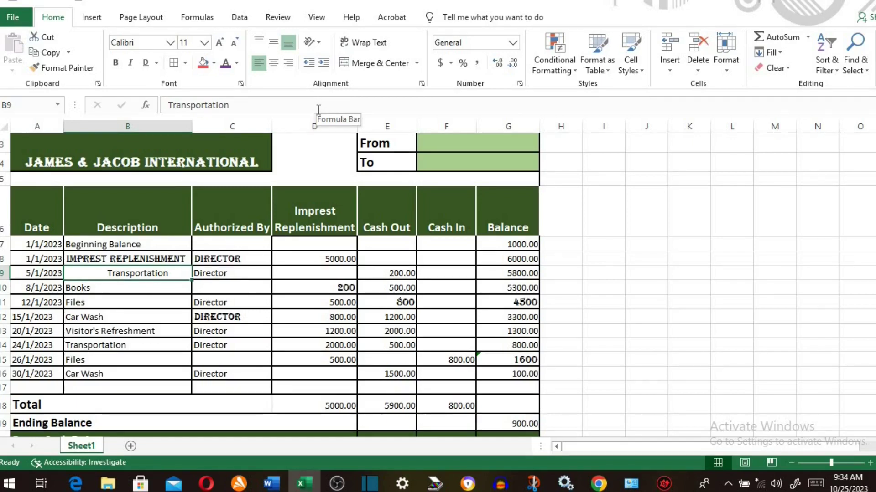
- Unmerge and re-merge the Petty Cash Book title across A1:G1, centred
scroll(407, 151, up, 1)
click(407, 150)
click(176, 151)
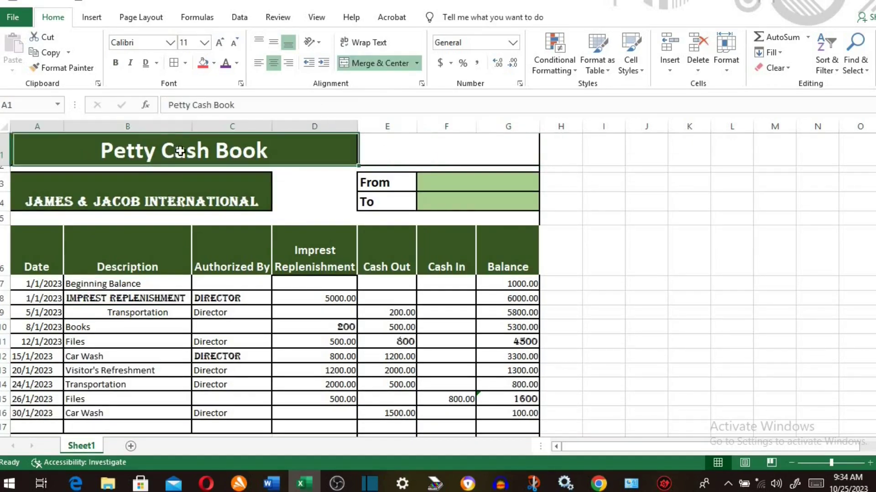
drag(330, 150, 375, 149)
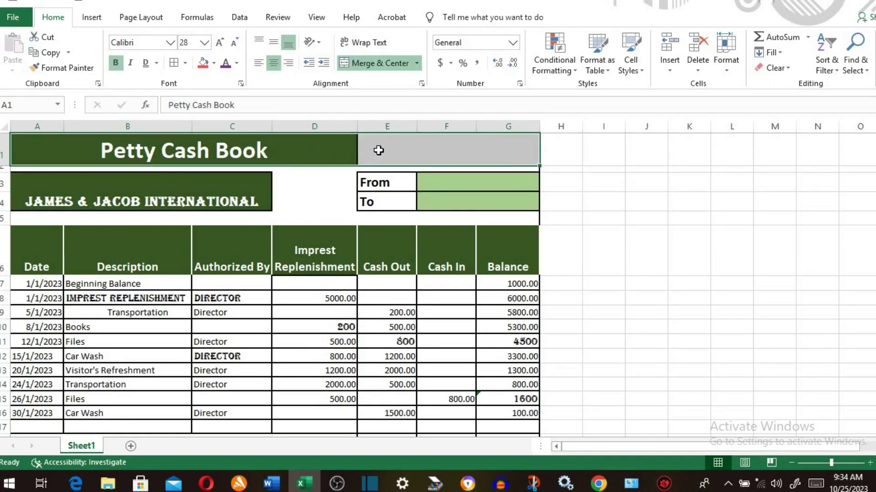
click(380, 61)
click(379, 61)
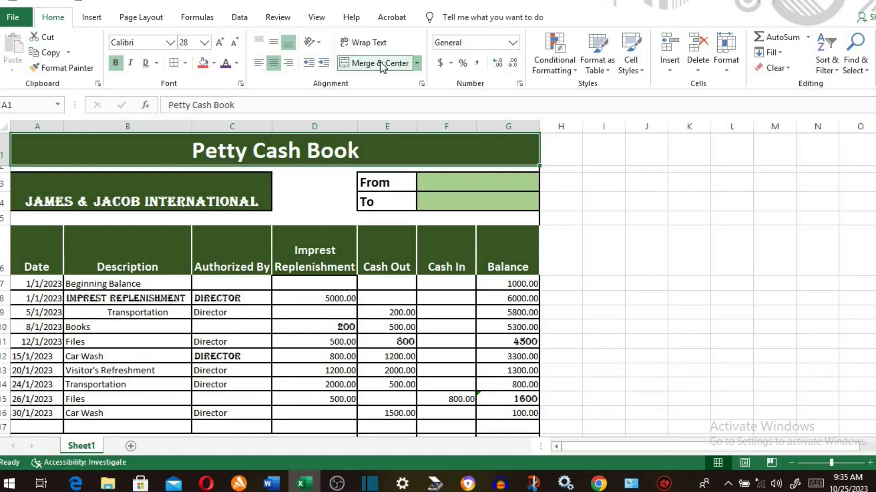
- Merge I8:L8, enter 'yyuuiioooo', centre I9, and check the merge options list
drag(602, 298, 725, 296)
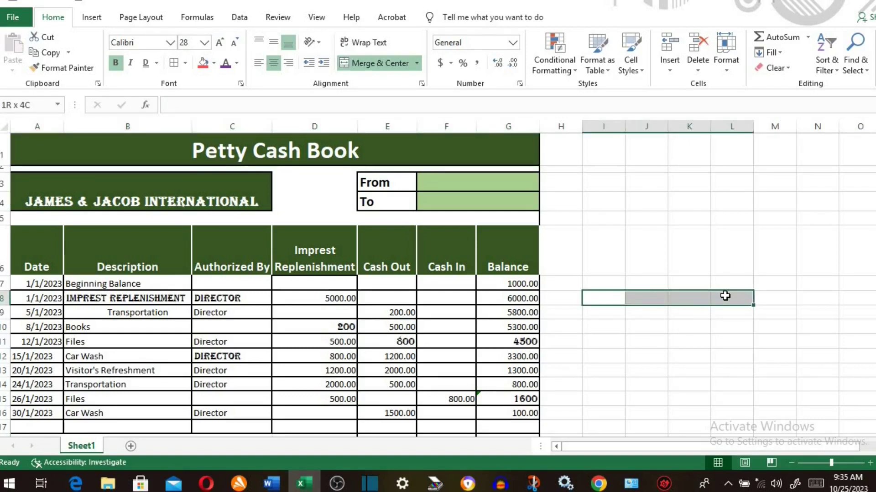
click(384, 64)
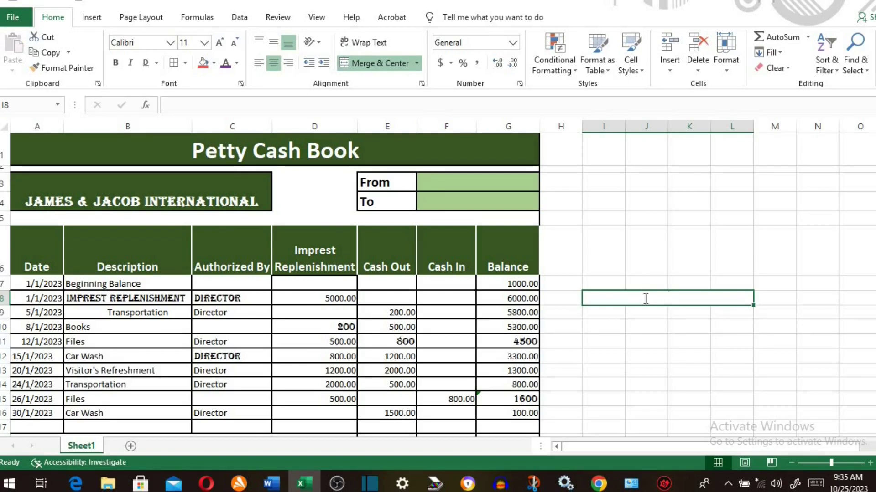
text(yyuuiioooo)
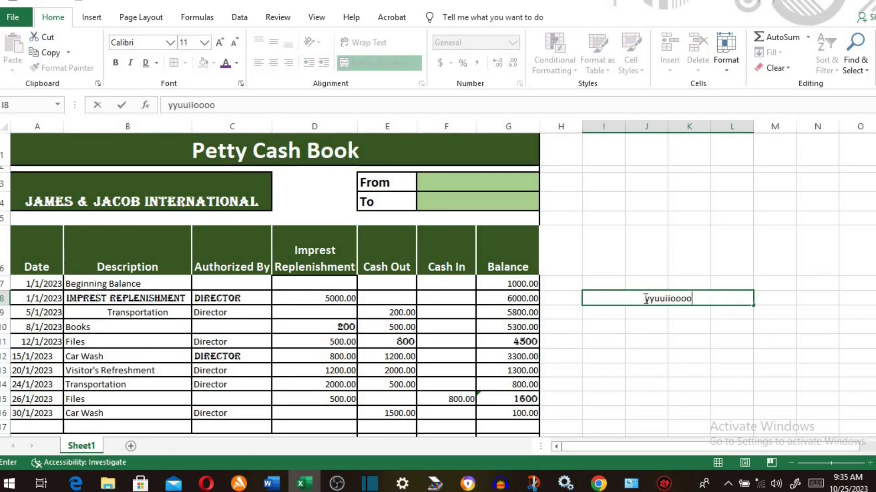
key(Return)
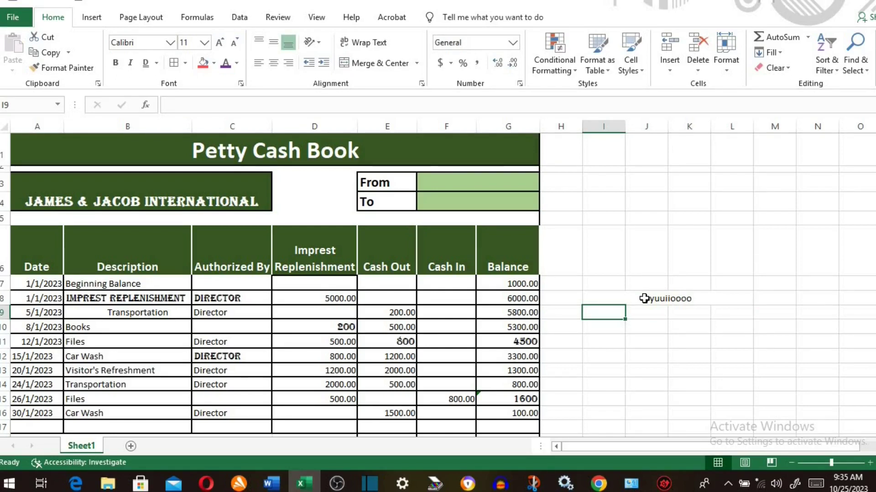
click(412, 63)
click(417, 65)
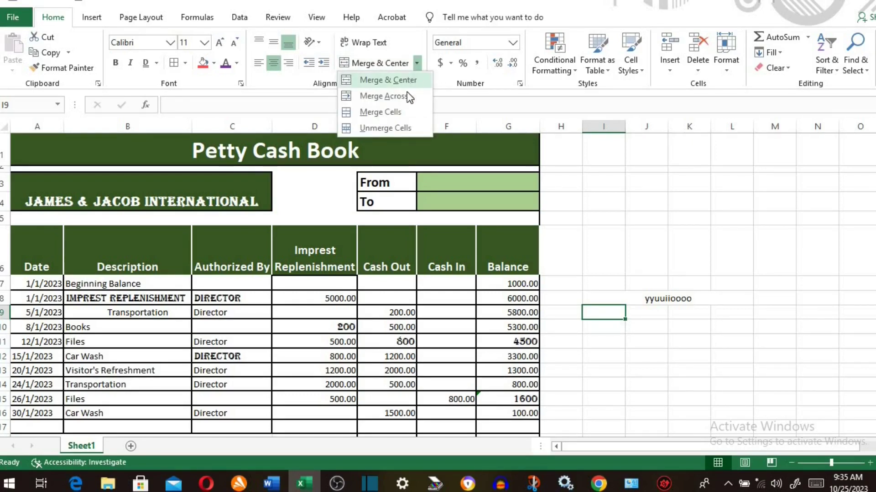
click(387, 129)
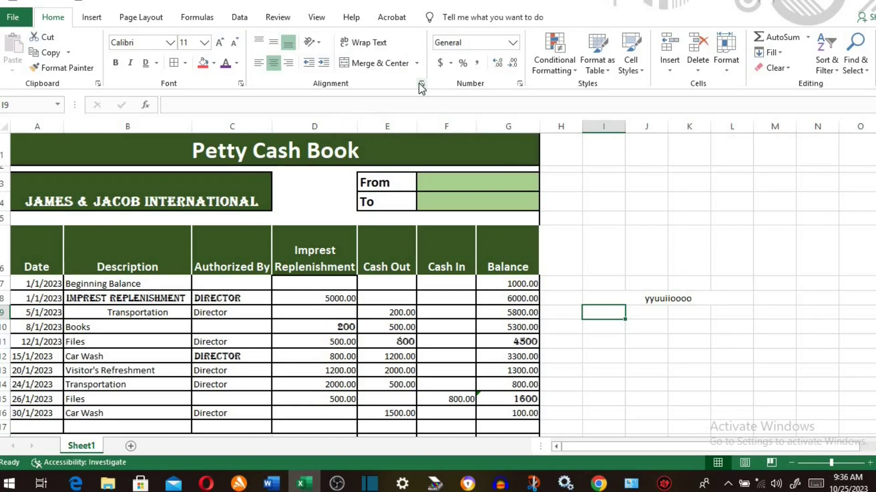
- Angle the Date through Balance headers to 43 degrees in the Alignment settings
click(421, 84)
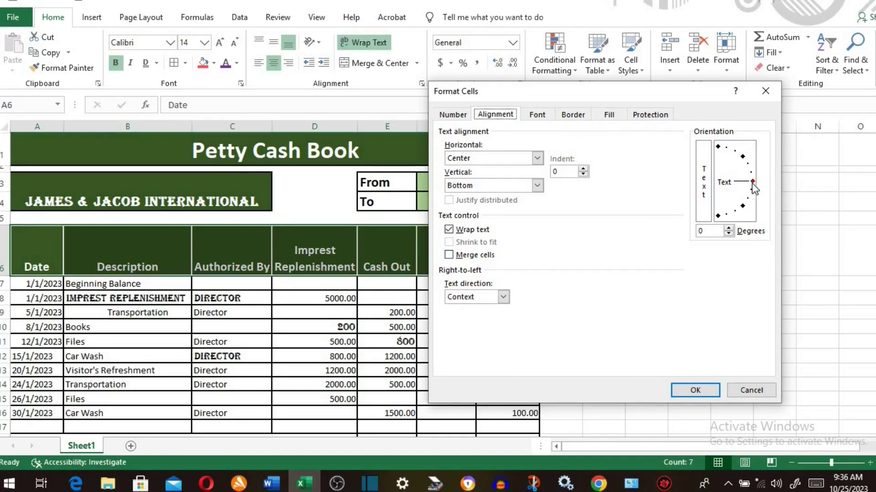
drag(753, 184, 746, 154)
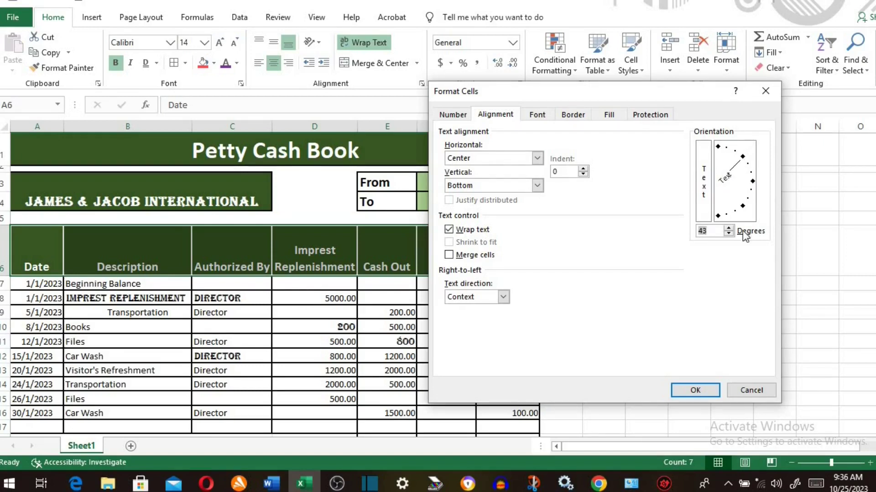
click(696, 389)
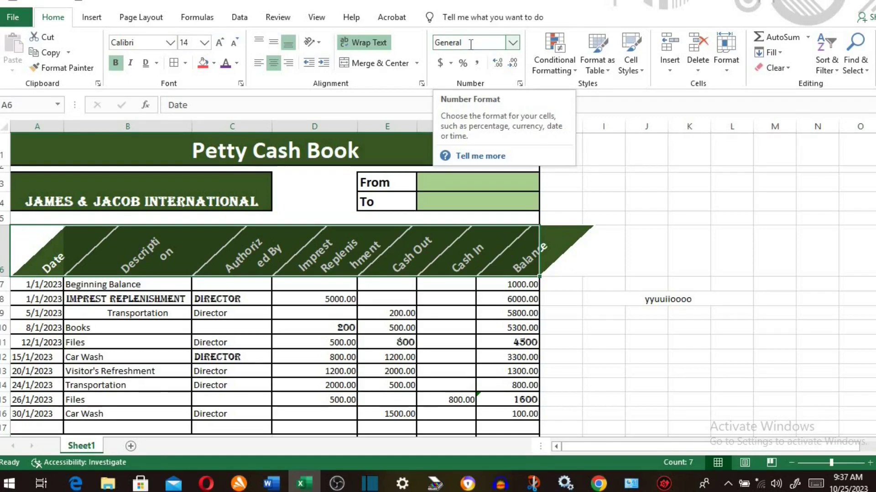
- Format D8's 5000 as Currency and D12's 800 as Short Date
click(513, 45)
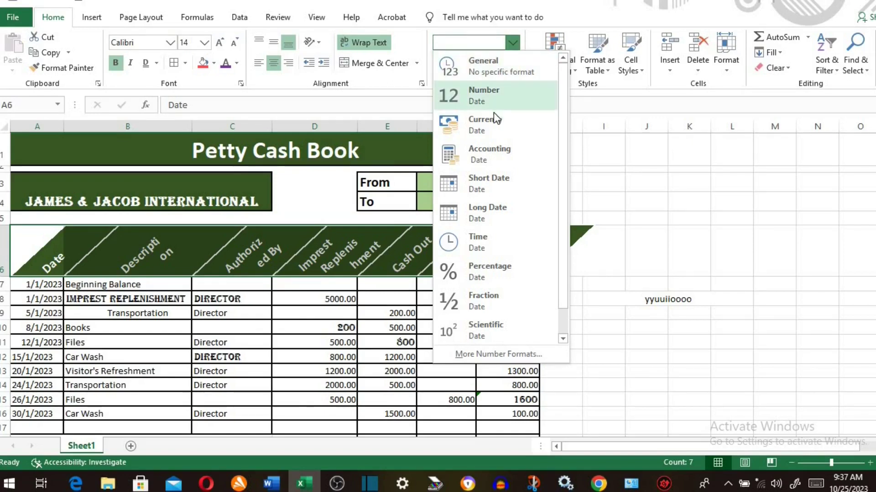
click(314, 299)
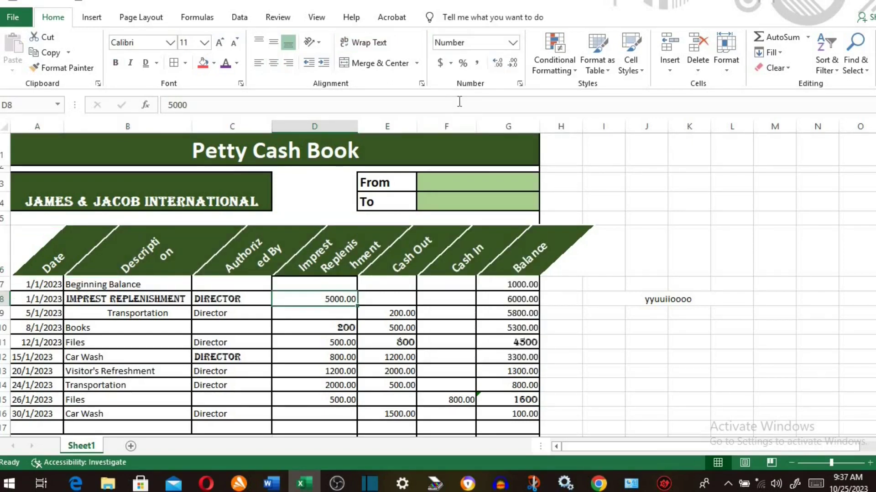
click(514, 43)
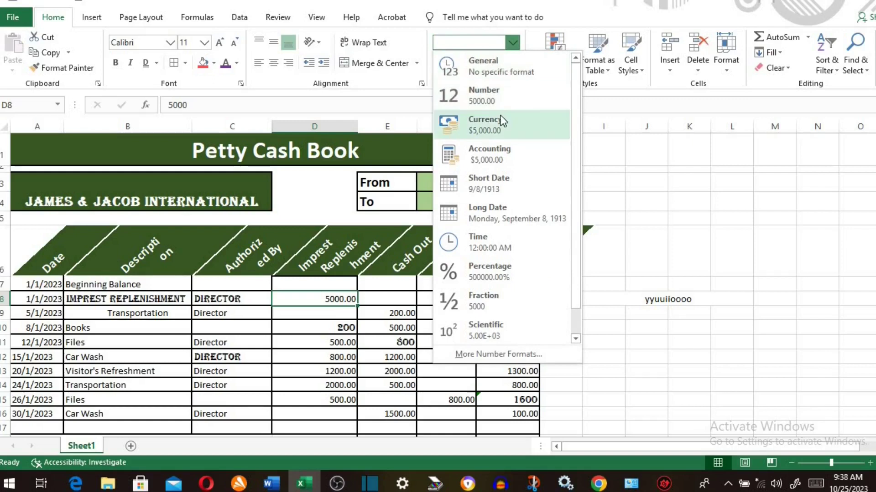
click(494, 122)
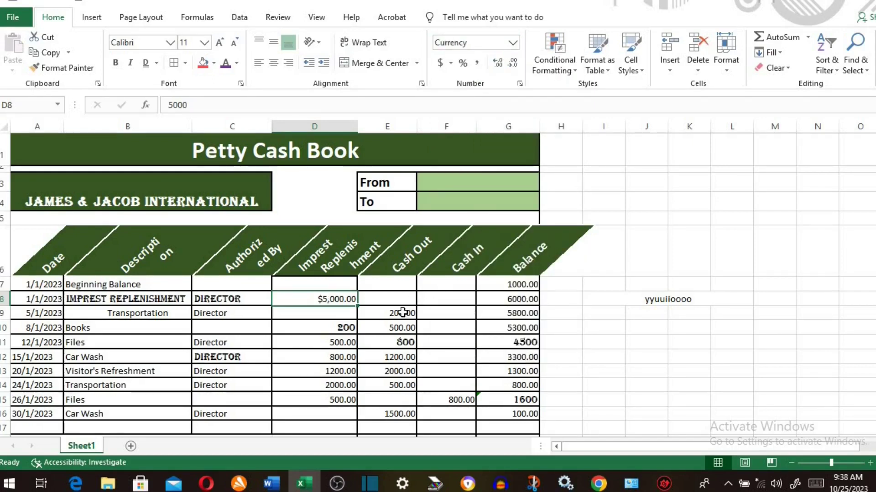
click(355, 351)
click(513, 43)
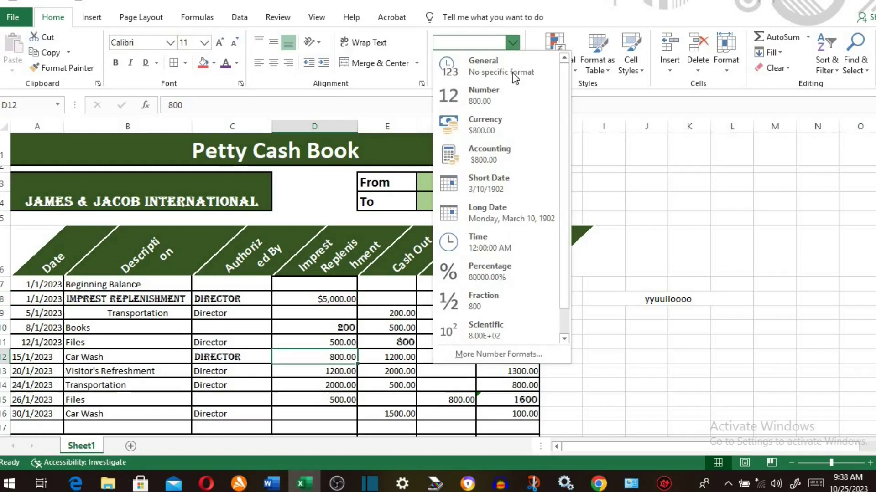
click(495, 185)
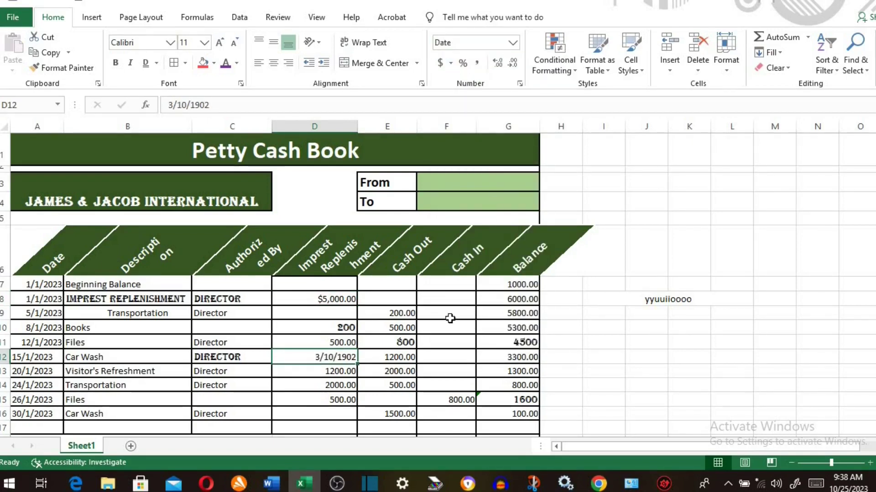
- Format D14 as Long Date, autofit column D, and select E9:E13
click(340, 385)
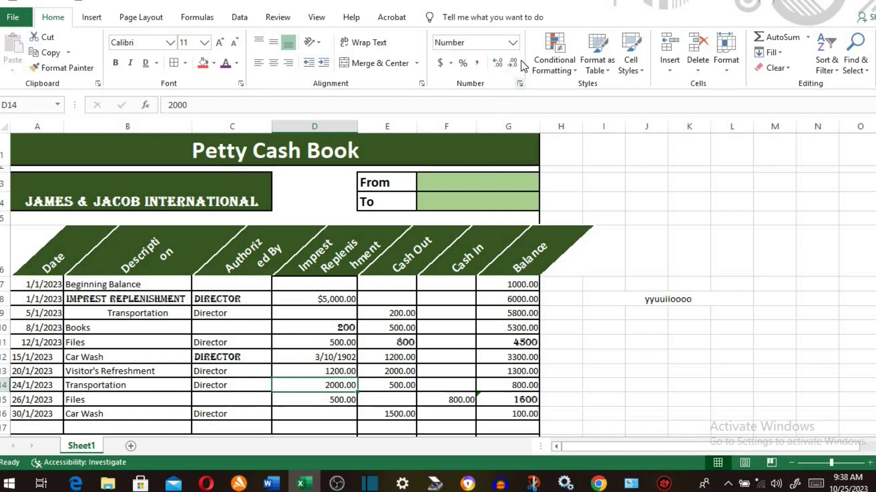
click(514, 46)
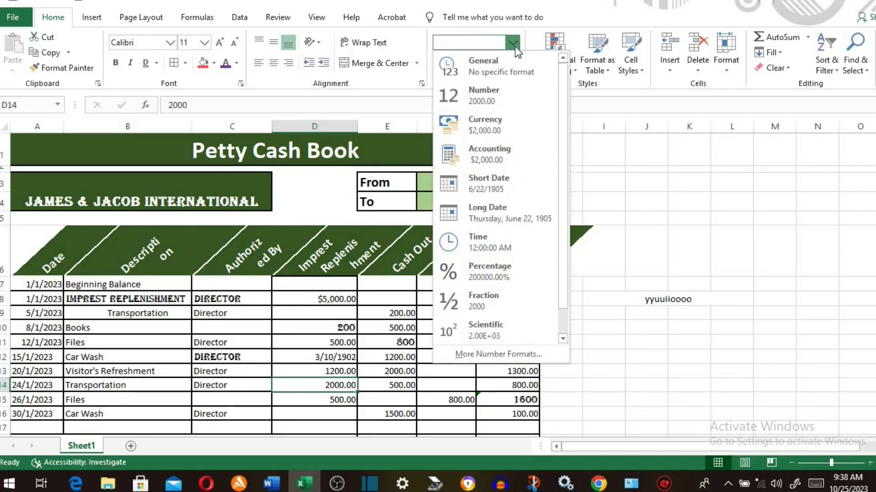
click(491, 212)
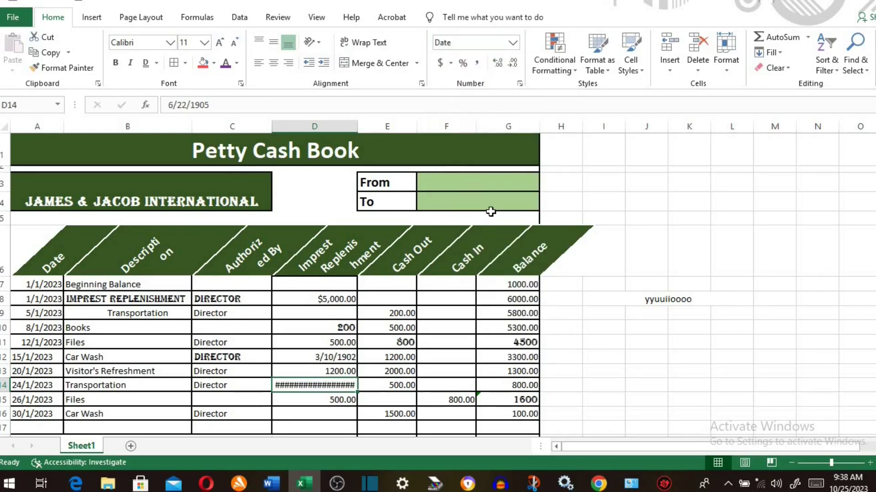
double_click(357, 128)
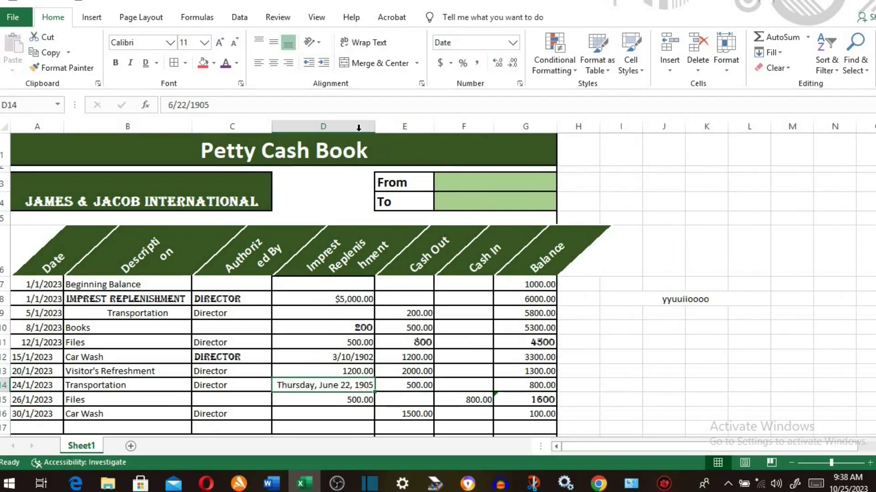
drag(403, 313, 410, 371)
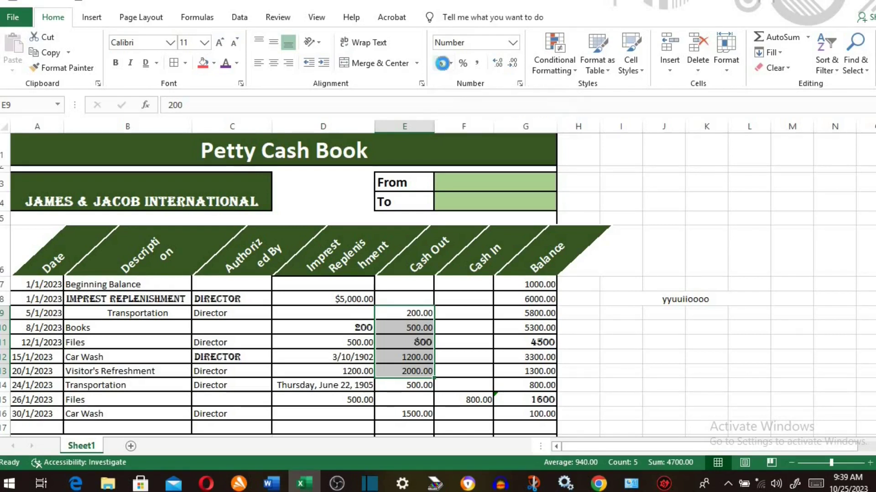
- Give the Cash Out amounts E9:E13 Accounting format with dollar signs
click(440, 63)
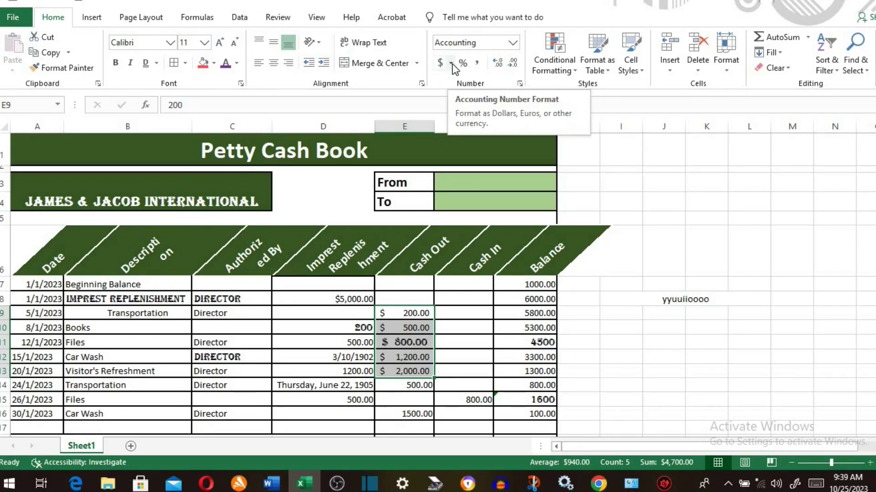
click(452, 64)
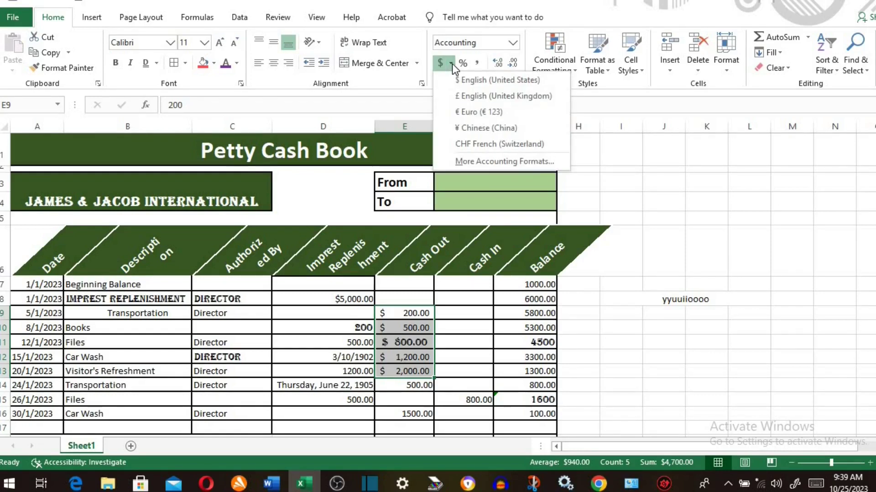
click(584, 157)
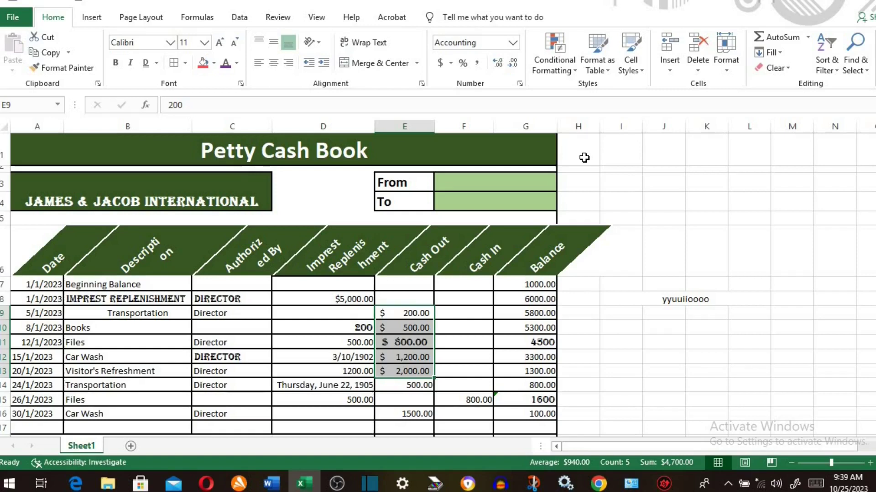
- Show Balance cells G14:G16 as percentages
drag(538, 284, 530, 358)
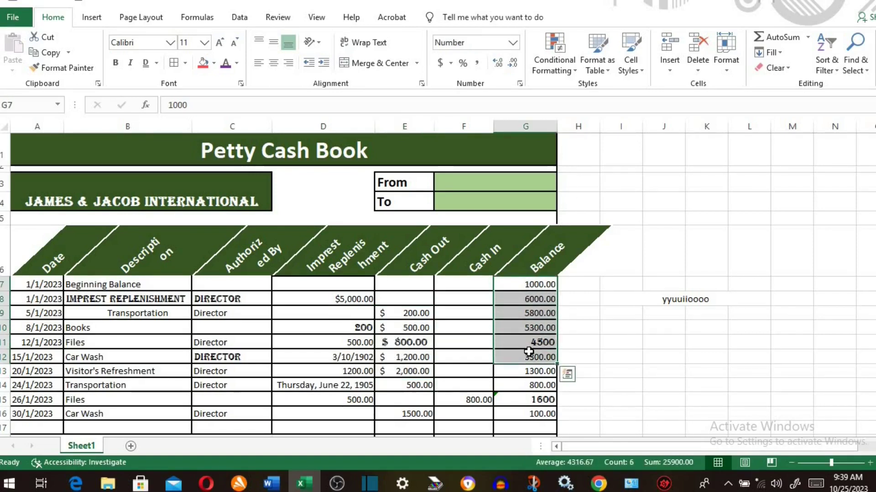
click(442, 342)
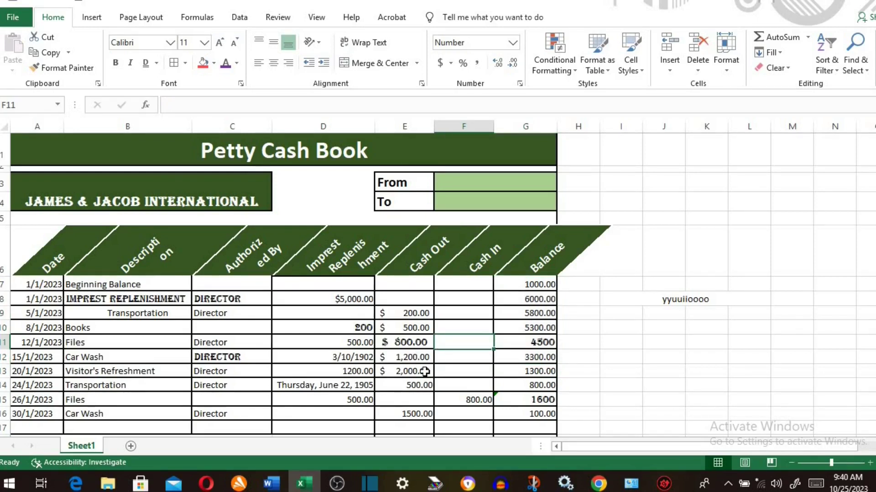
scroll(489, 354, down, 1)
drag(540, 325, 540, 360)
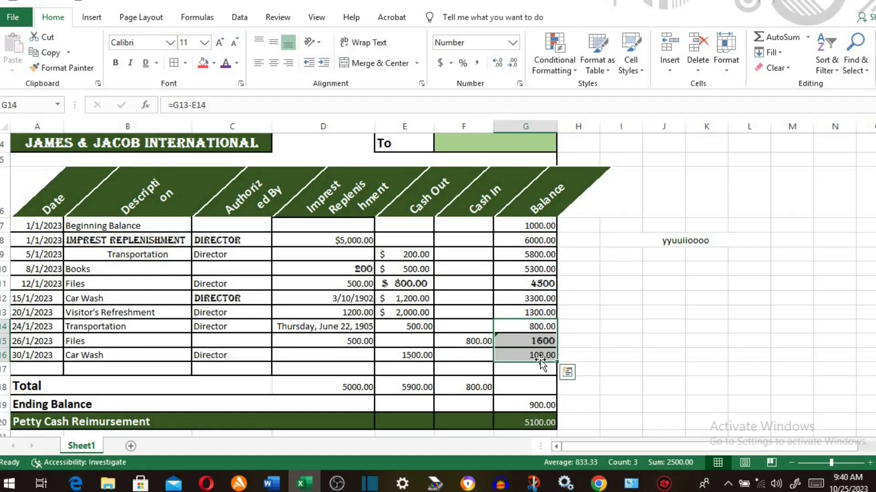
click(463, 64)
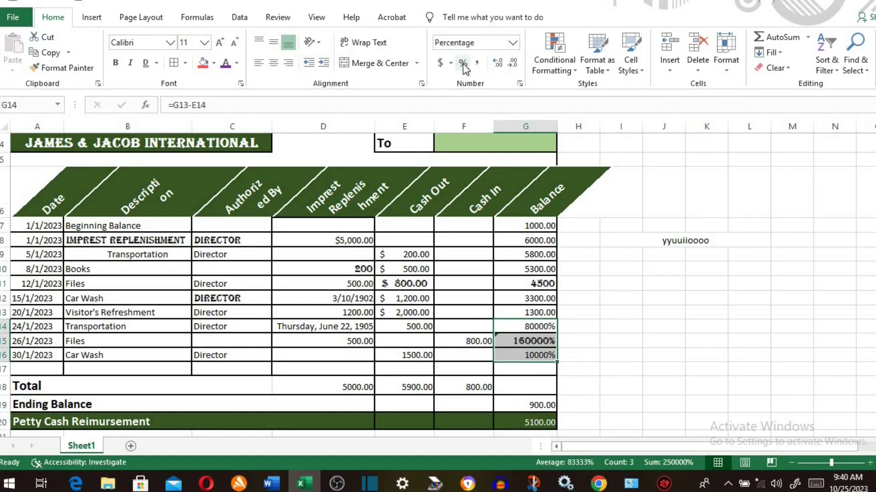
- Apply Comma Style to Balance cells G7:G12 with two decimal places
drag(536, 225, 532, 313)
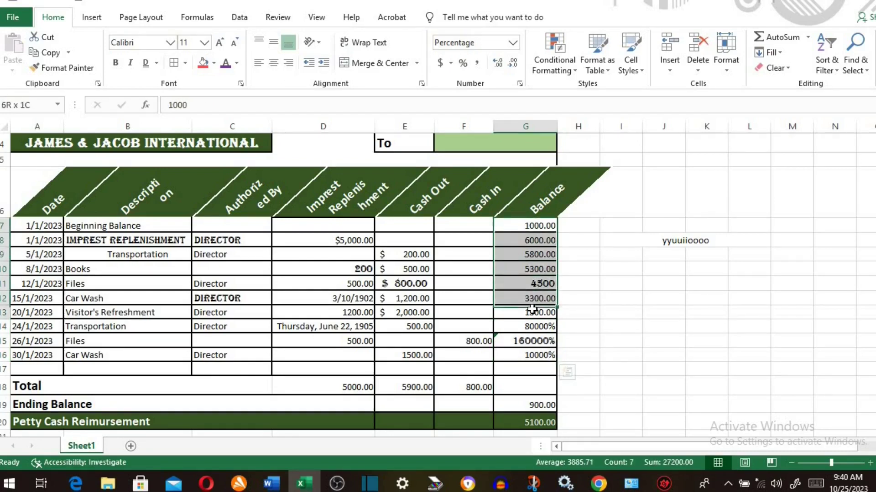
click(477, 64)
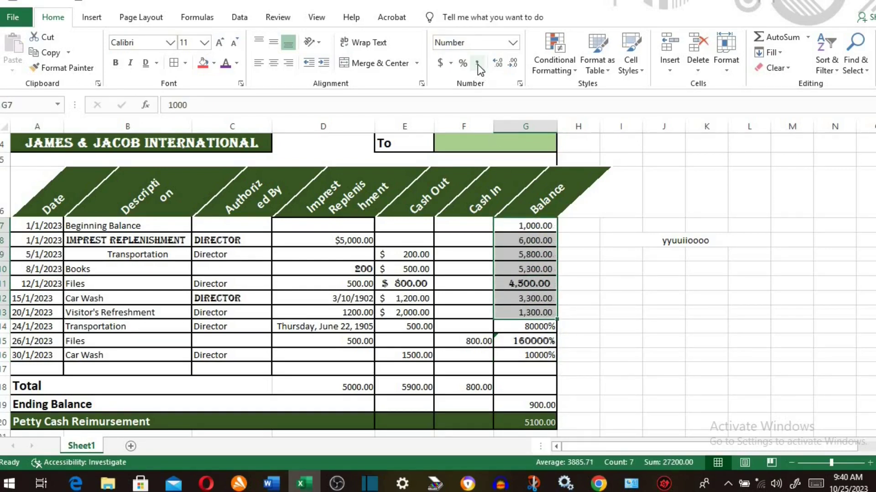
click(502, 67)
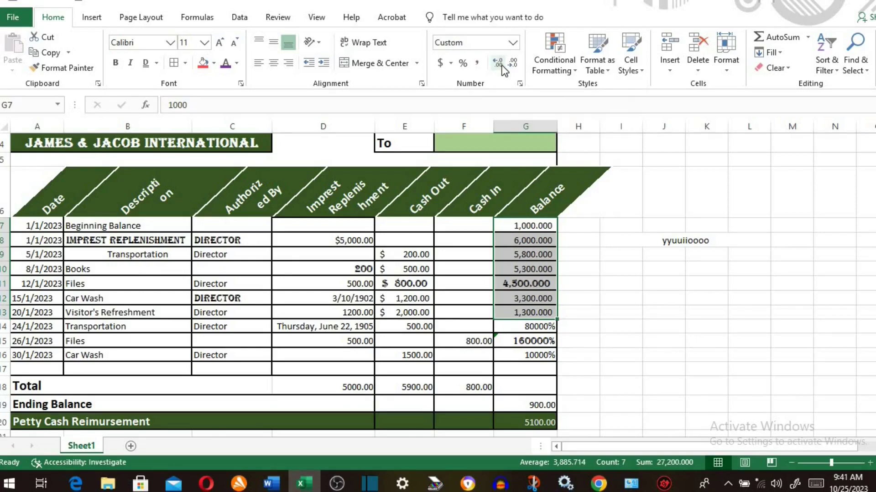
click(501, 66)
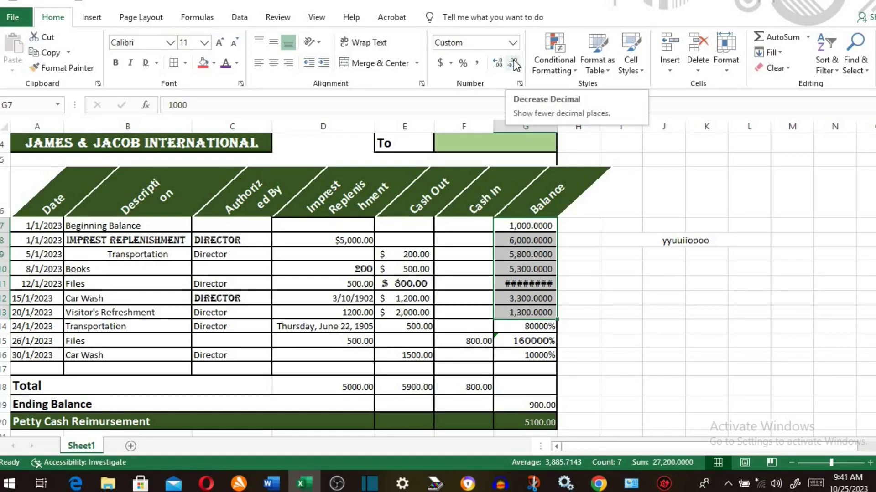
click(513, 63)
click(514, 63)
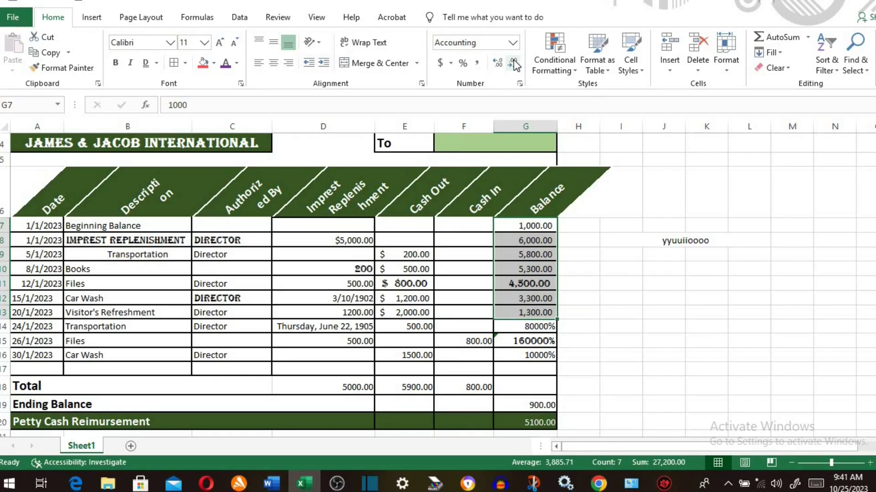
click(471, 252)
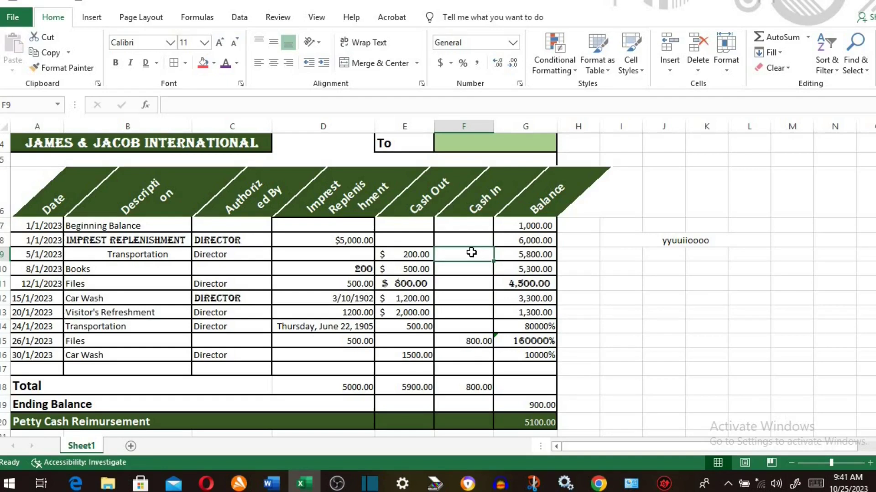
- Open the Number group's Format Cells dialog and close it without changes
click(519, 84)
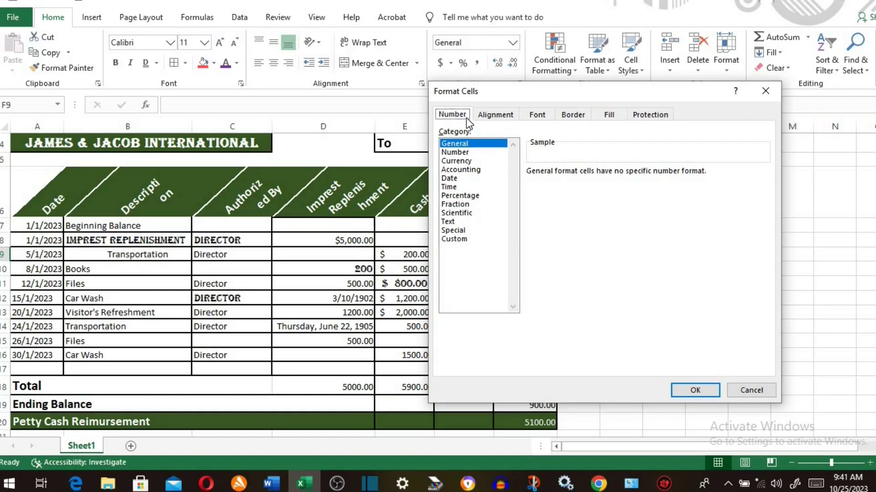
click(766, 91)
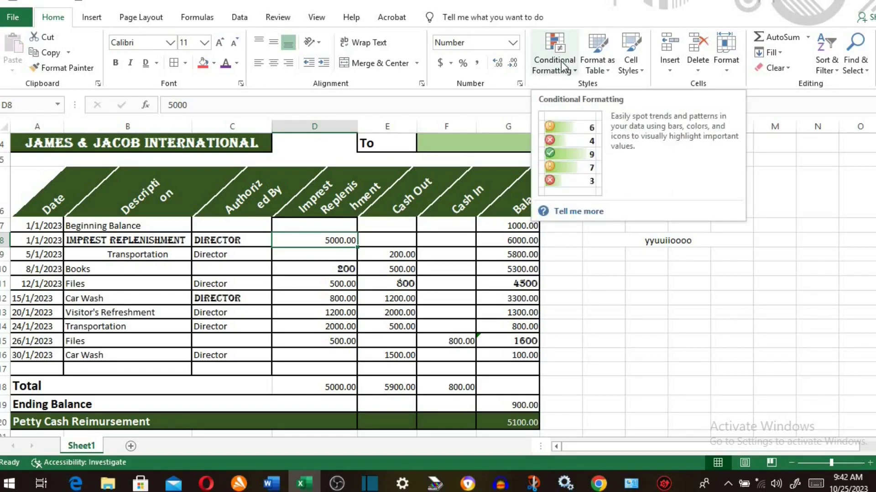
- Select Balance cells G7 to G11
click(574, 71)
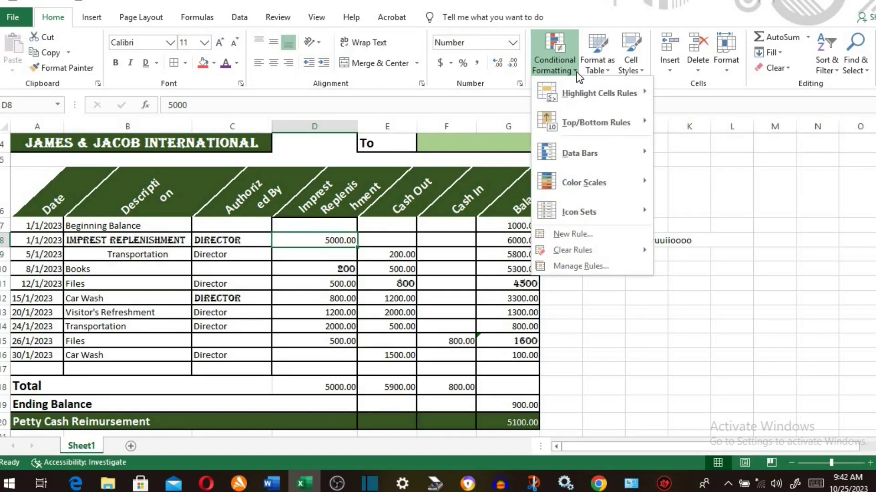
click(577, 75)
drag(492, 223, 492, 279)
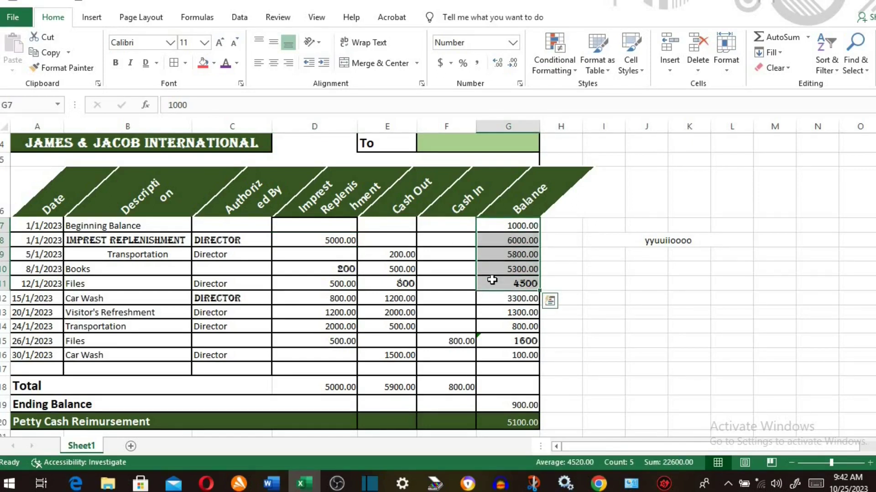
- Add a Greater Than 1200 rule with Light Red Fill and Dark Red Text
click(576, 70)
mouse_move(600, 93)
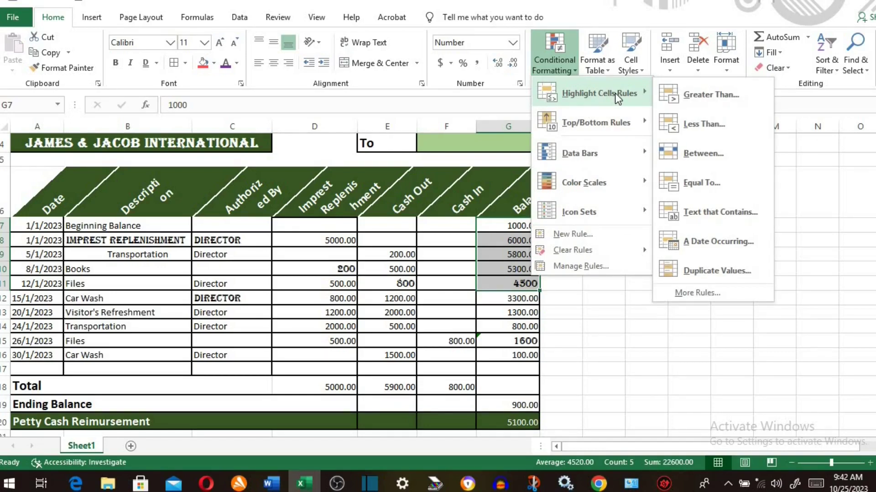
click(683, 94)
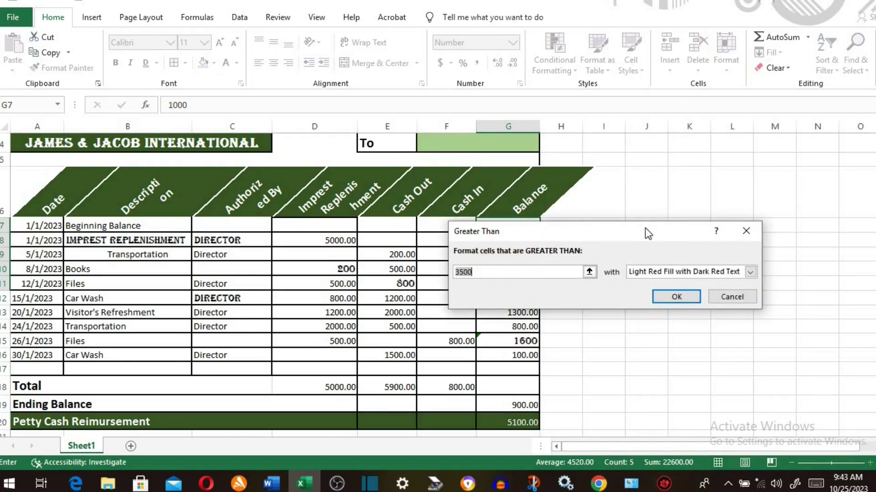
drag(625, 226, 716, 148)
key(BackSpace)
text(1)
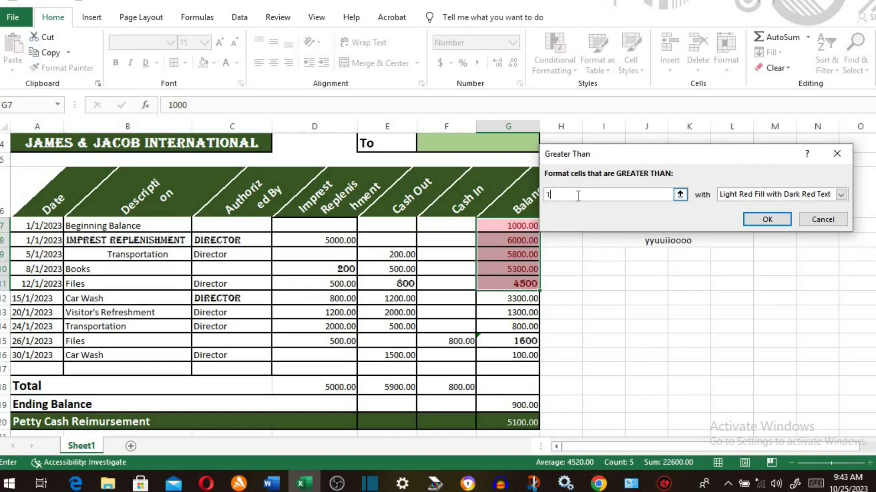
text(200)
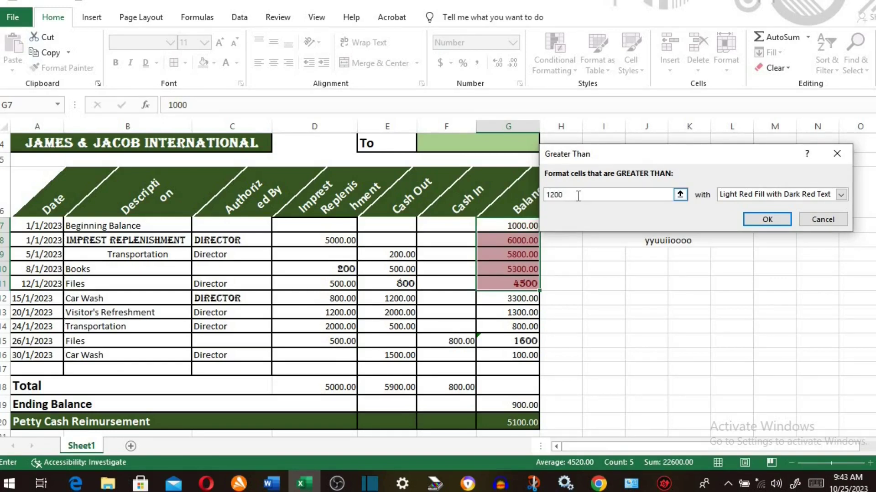
key(Return)
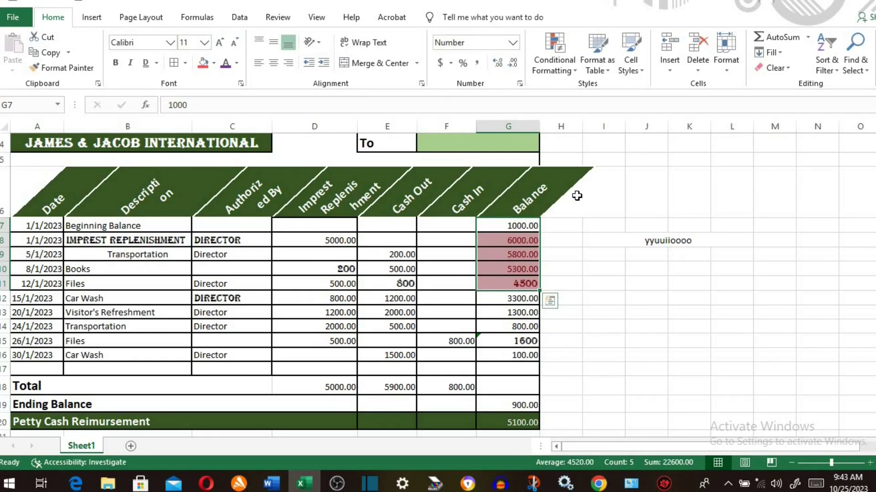
click(573, 71)
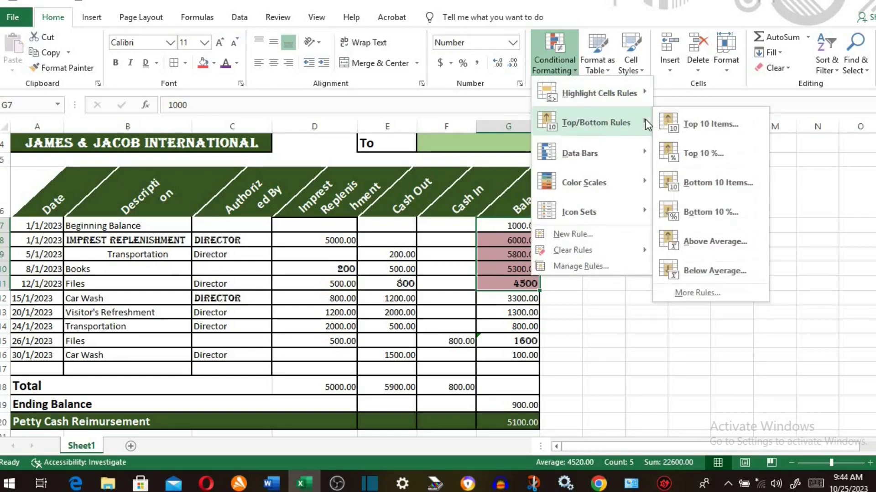
- Preview Data Bars, Color Scales and Icon Sets, then clear the conditional formatting rules from G7:G11
mouse_move(604, 163)
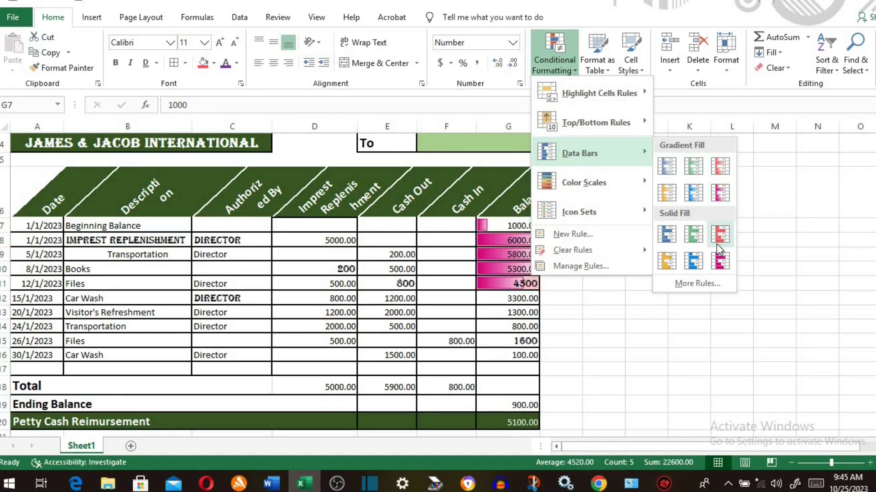
mouse_move(625, 187)
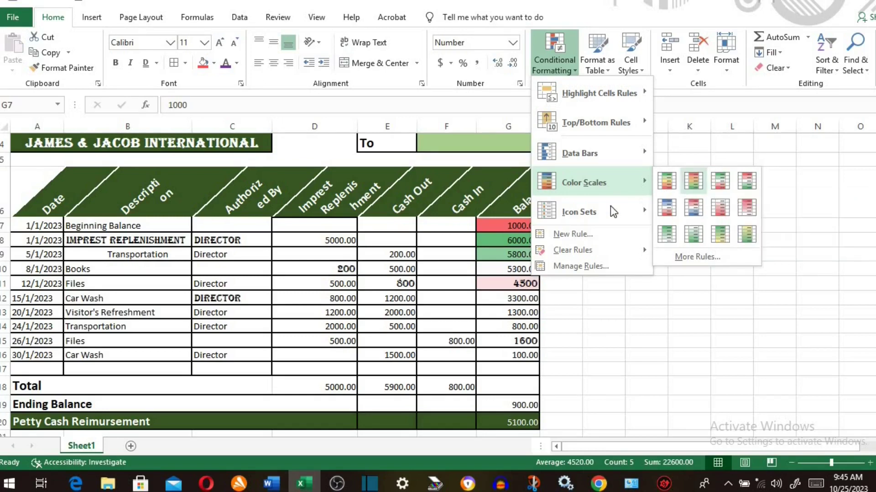
mouse_move(615, 210)
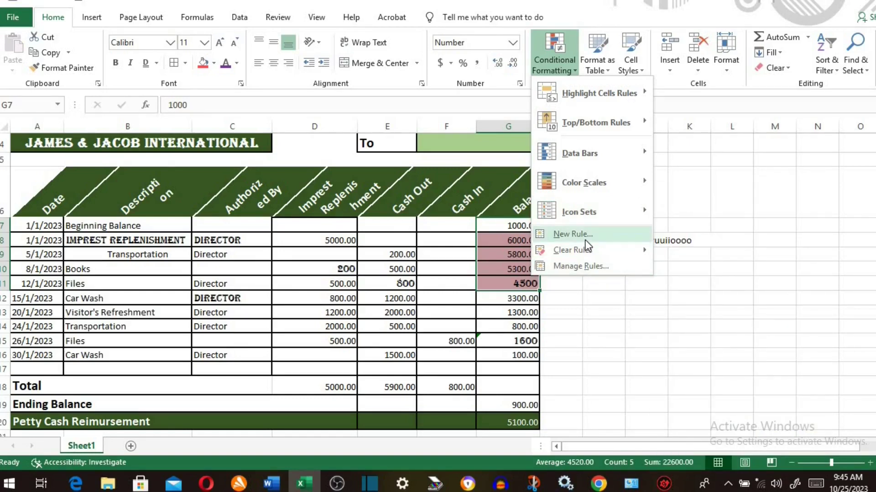
mouse_move(590, 257)
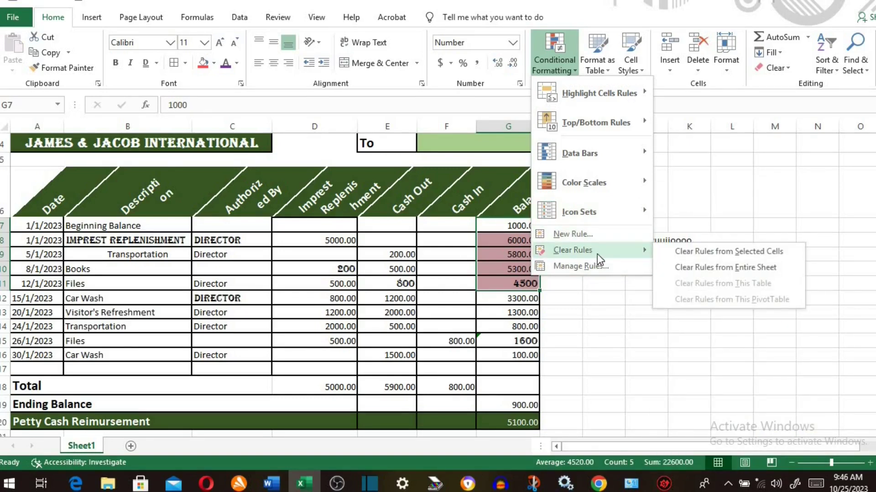
click(697, 258)
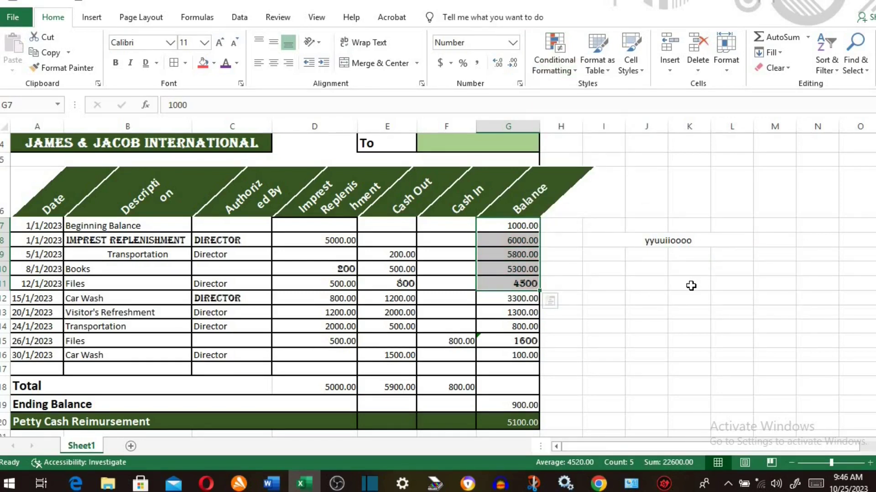
- Format the petty cash entries from the Date header down as a table with headers in a light banded style
click(607, 70)
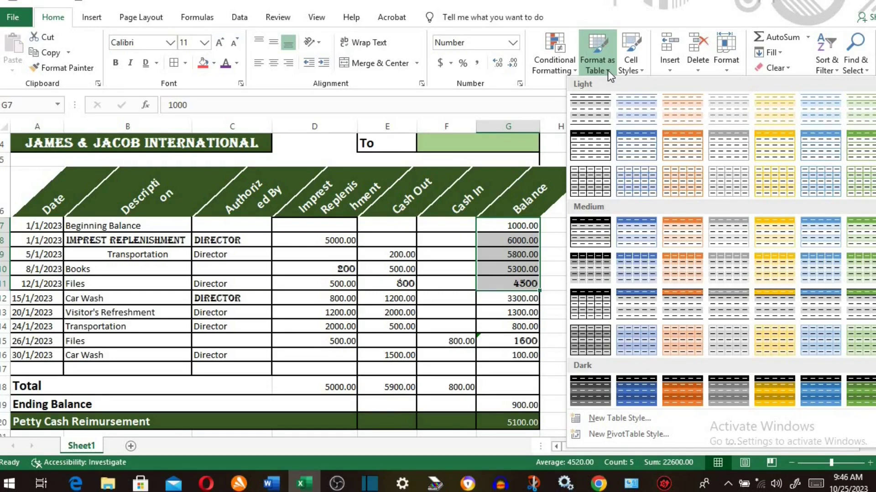
drag(28, 196, 501, 418)
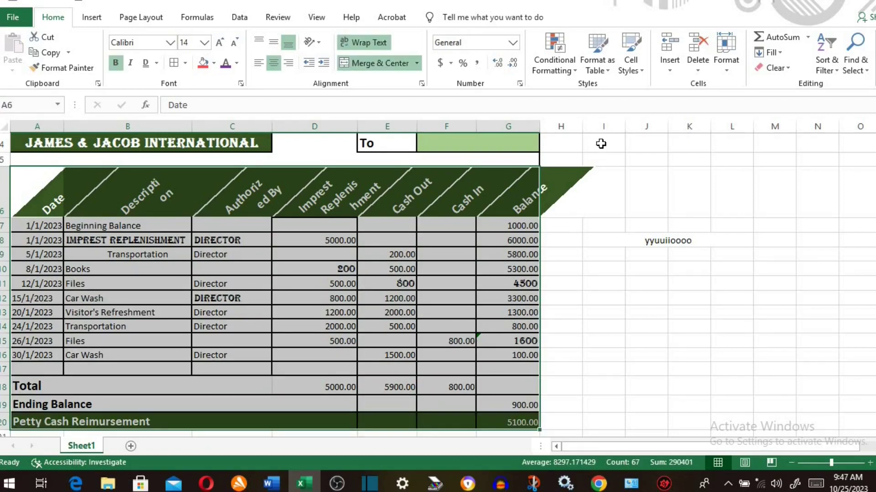
click(606, 70)
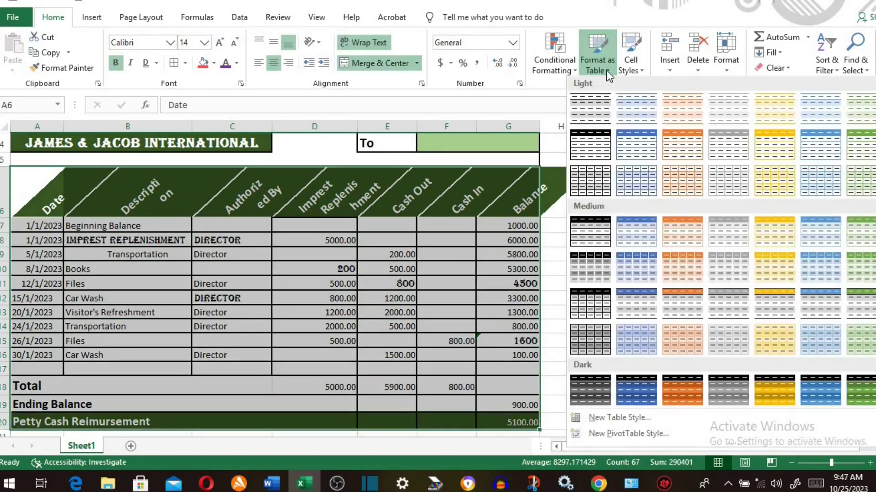
click(637, 179)
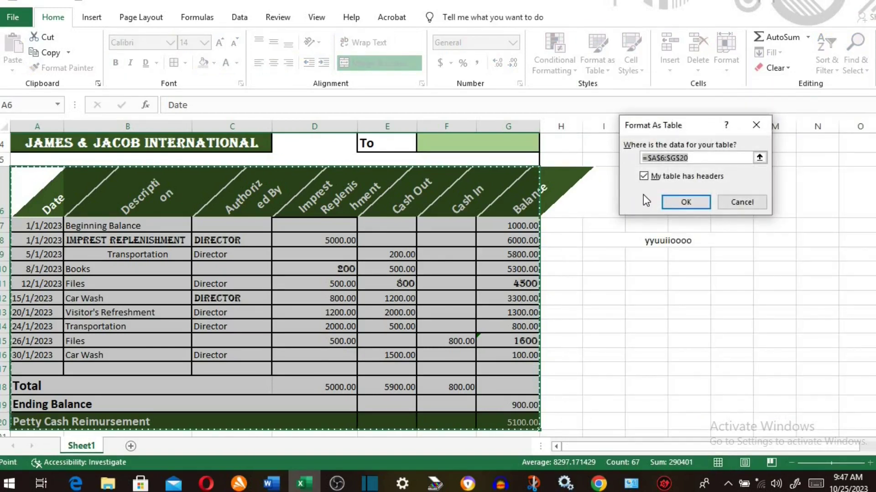
click(686, 203)
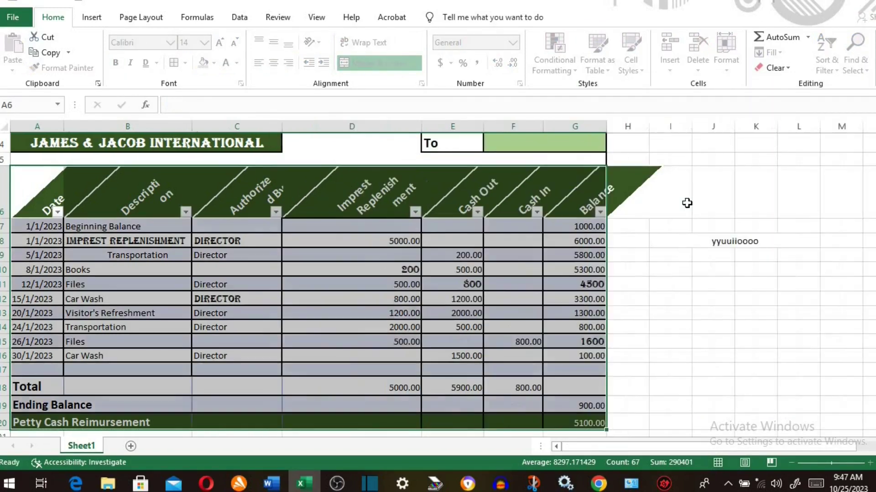
click(613, 255)
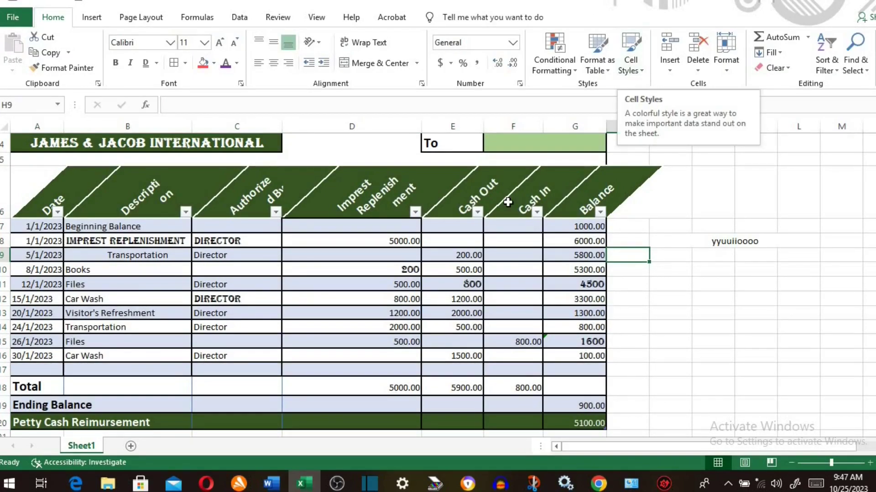
- Select the table entries from the Date header and show the Cell Styles gallery for them
click(30, 201)
drag(27, 226, 570, 418)
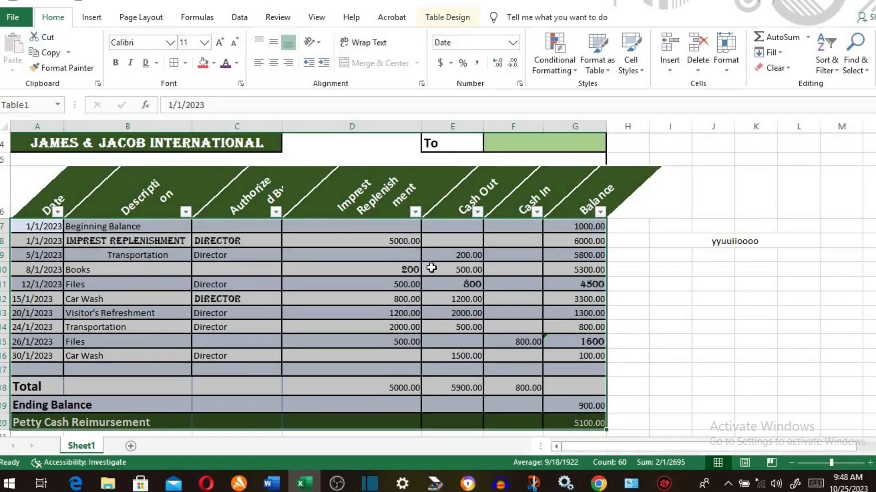
click(642, 70)
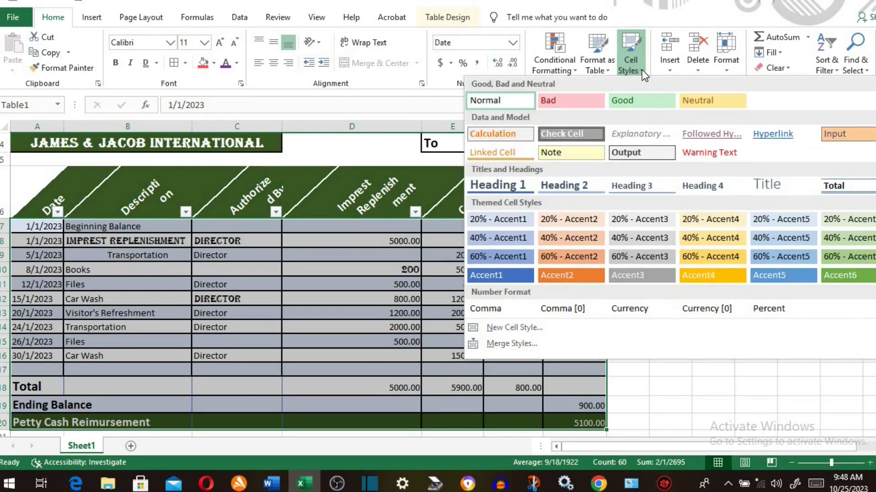
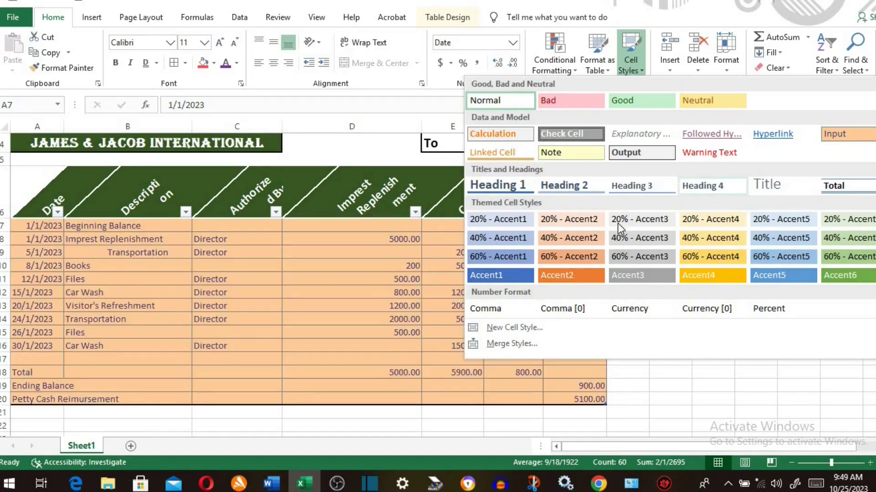
- Apply the 40% - Accent3 cell style to the selected petty cash table, then deselect it
click(609, 246)
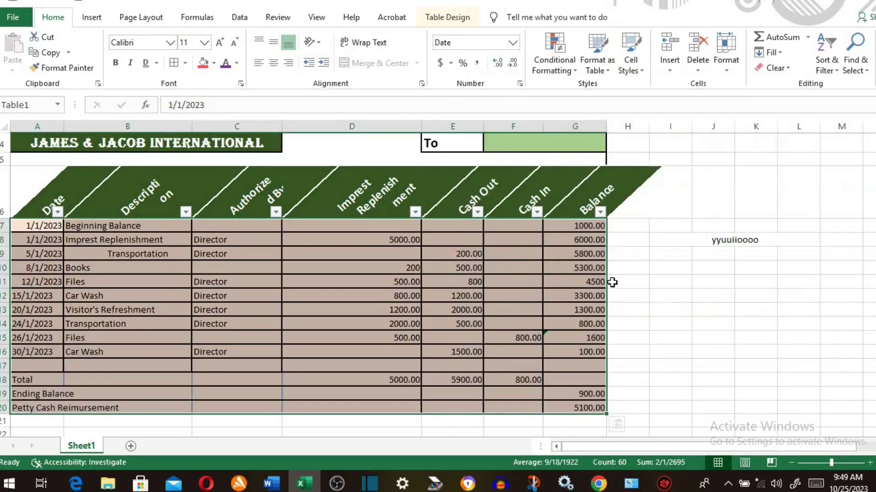
click(648, 265)
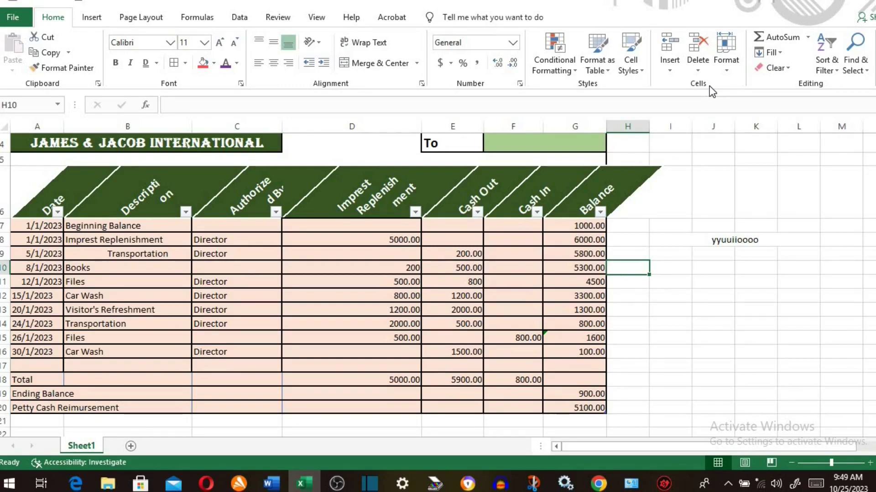
key(Left)
key(Up)
key(Up)
click(675, 45)
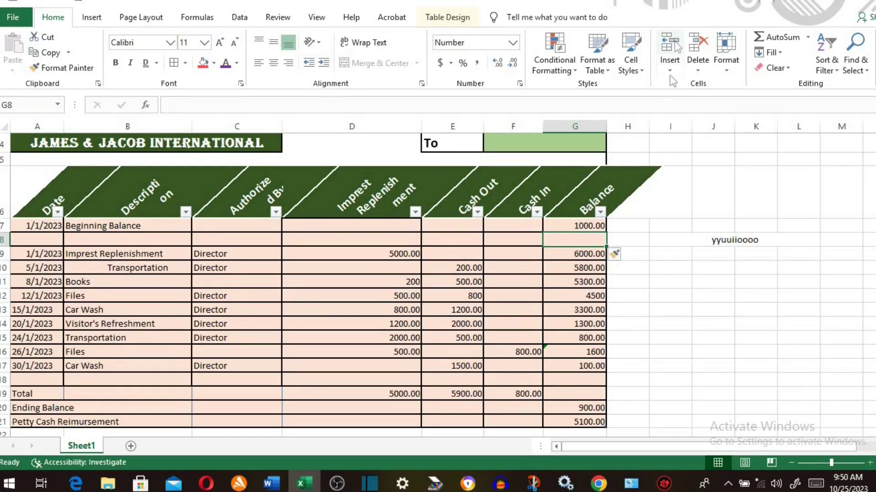
click(669, 72)
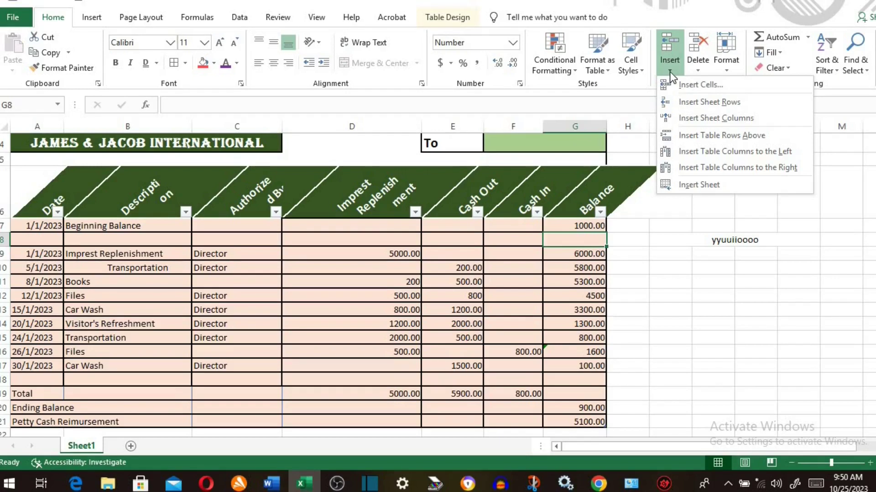
key(ctrl+z)
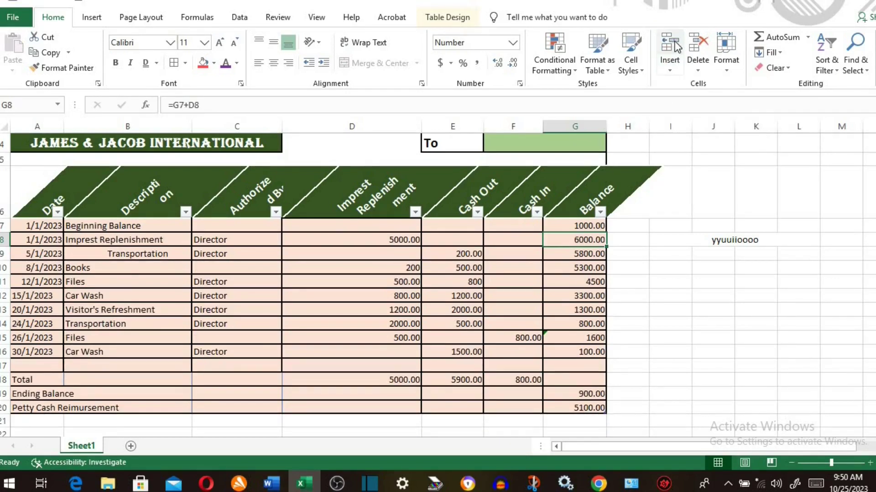
click(677, 45)
click(669, 72)
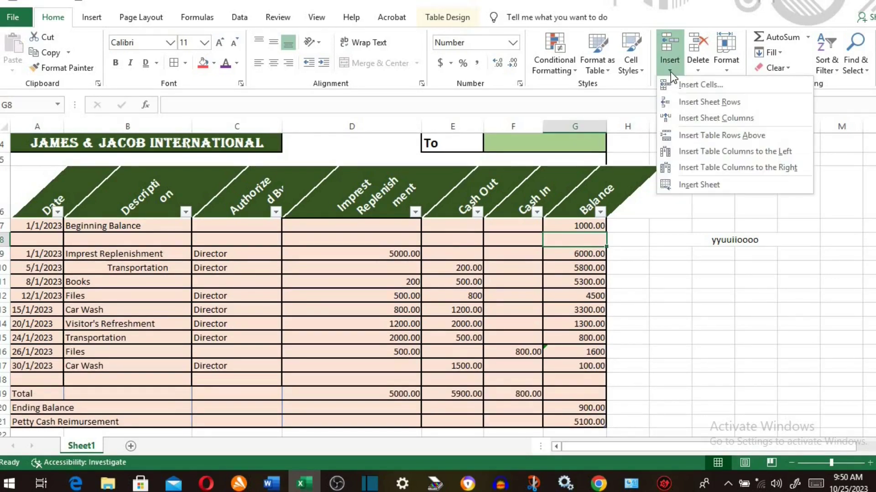
click(709, 119)
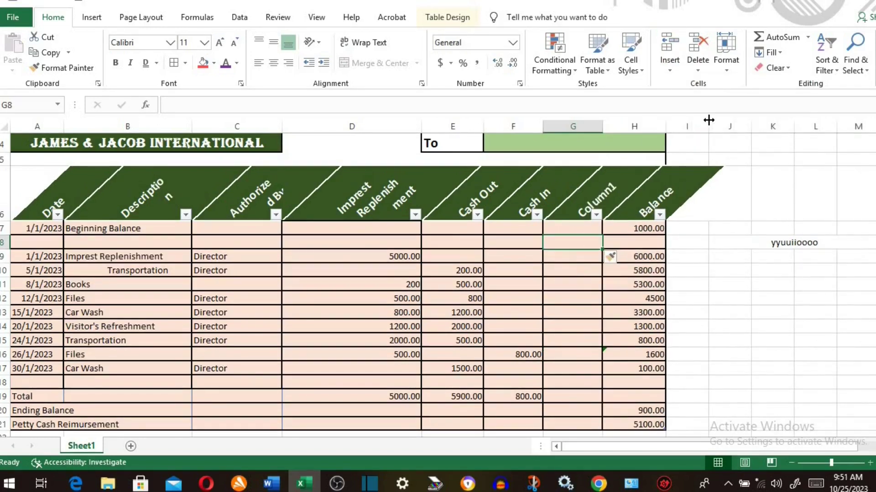
click(669, 69)
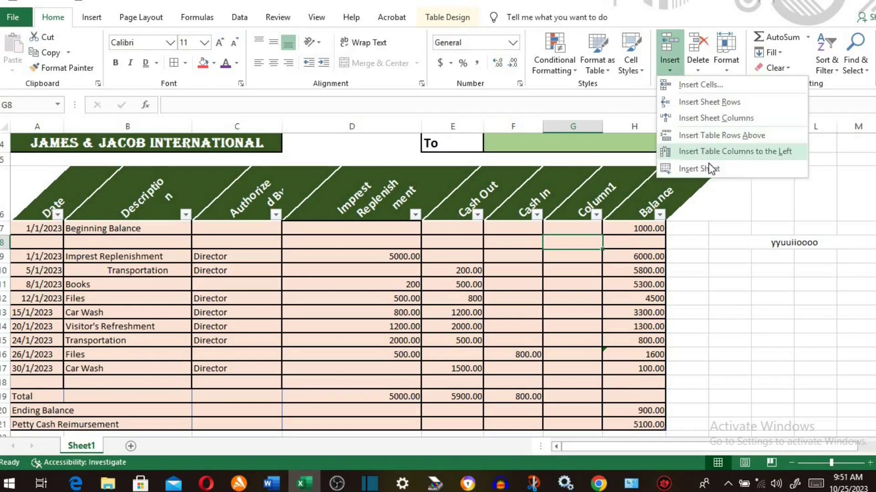
click(707, 167)
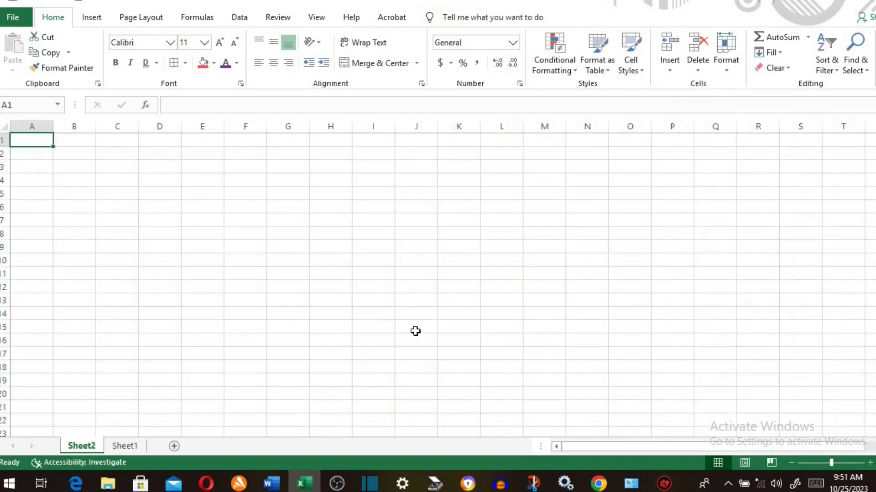
click(125, 446)
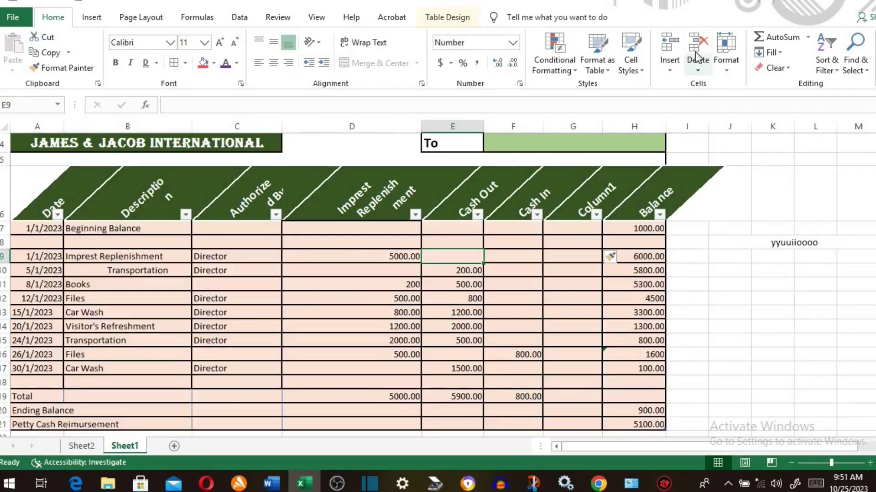
click(699, 45)
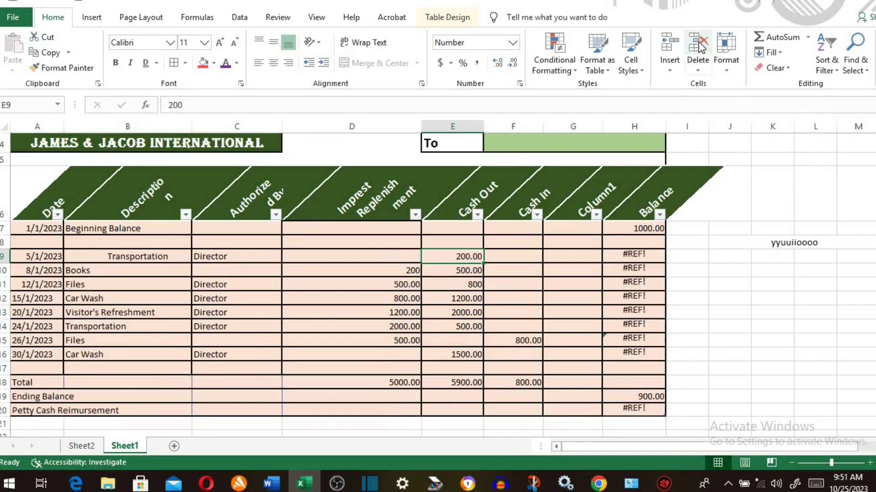
click(39, 7)
click(699, 69)
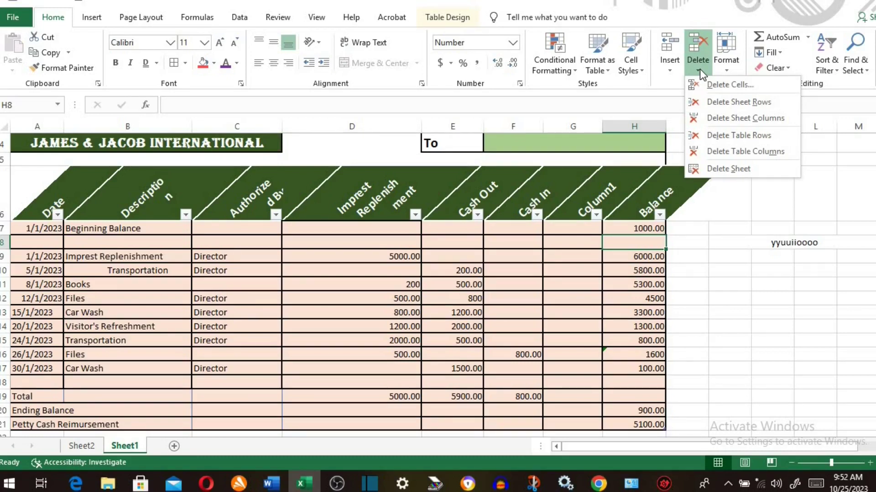
click(719, 102)
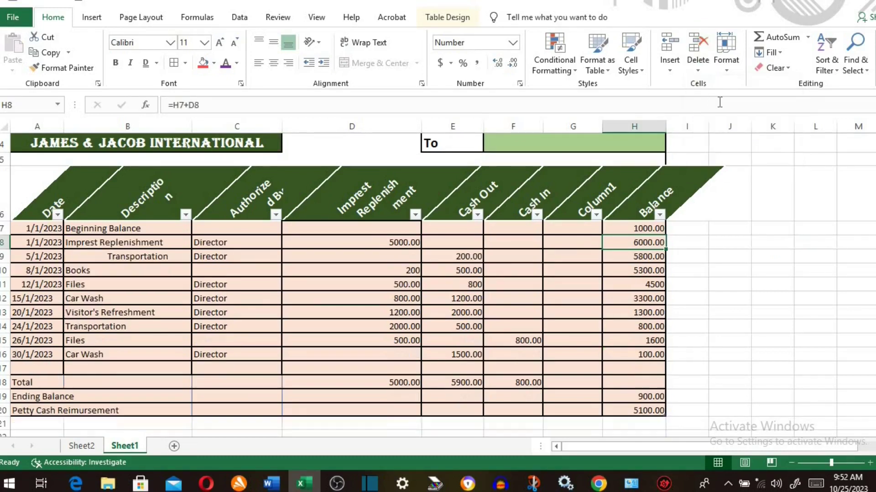
click(576, 229)
click(698, 64)
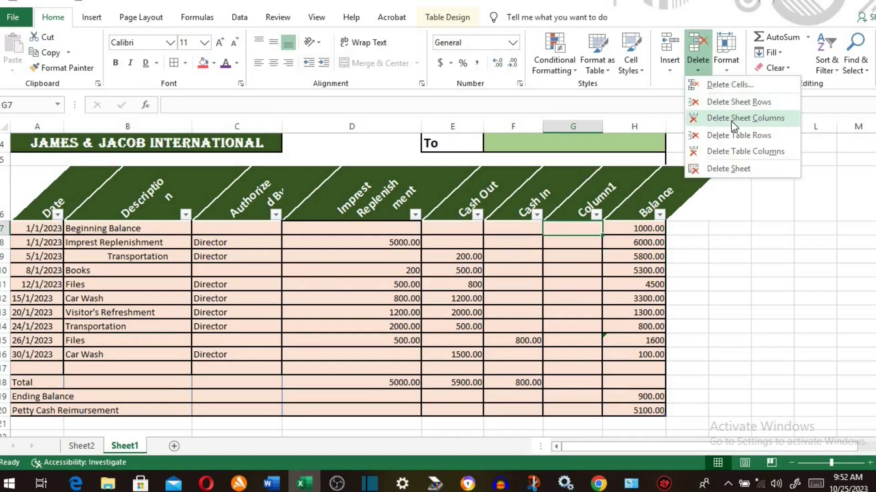
click(731, 120)
click(698, 64)
click(81, 445)
click(90, 441)
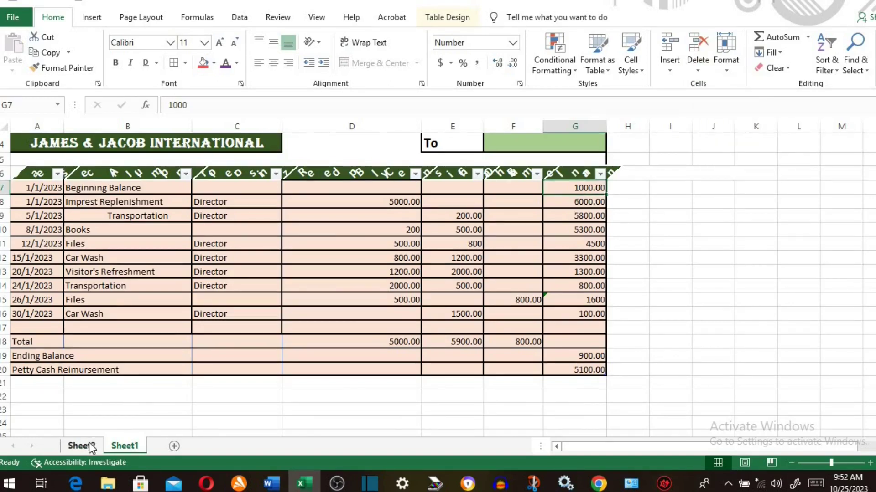
click(695, 73)
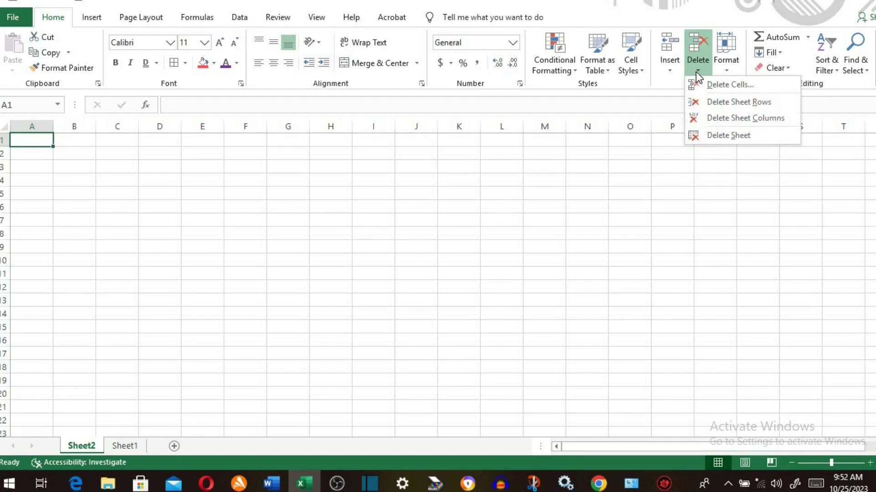
click(727, 136)
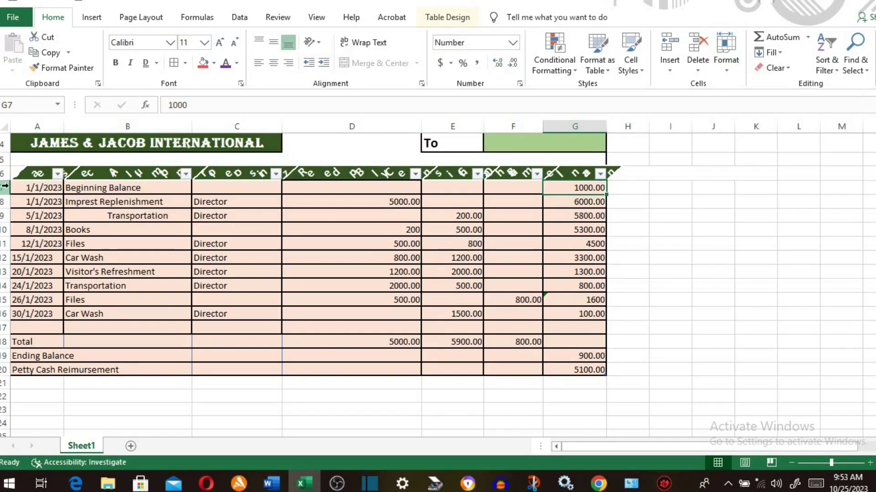
- Set row 7's height to 20, then AutoFit the row to its content
click(3, 188)
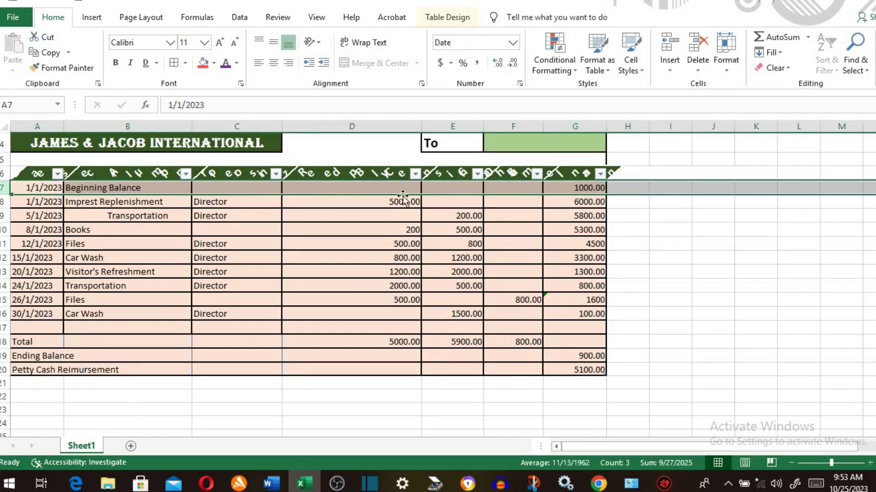
click(726, 70)
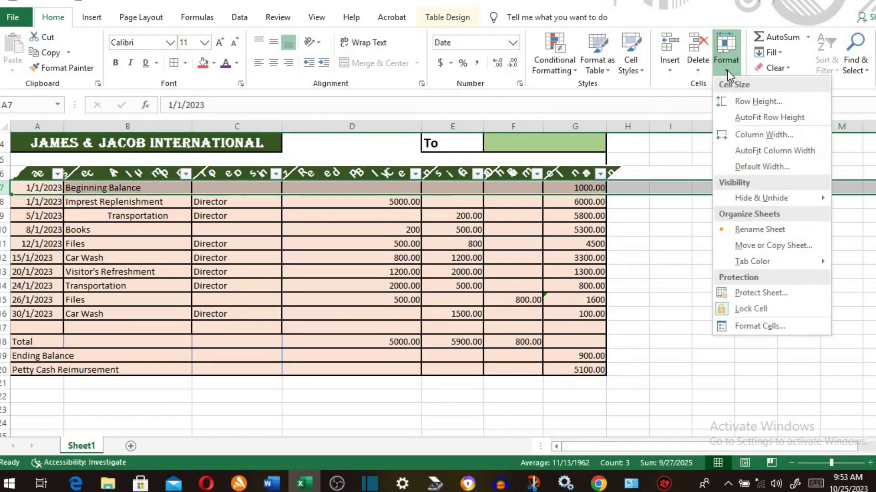
click(749, 103)
text(20)
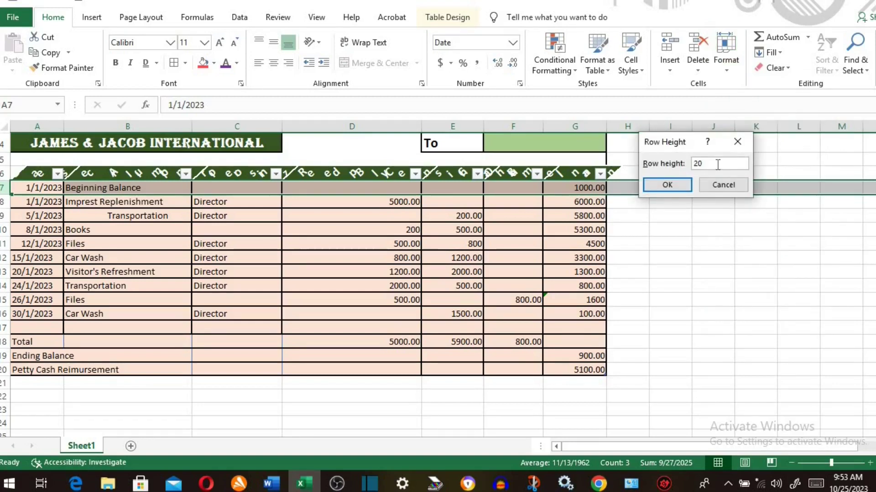
click(667, 185)
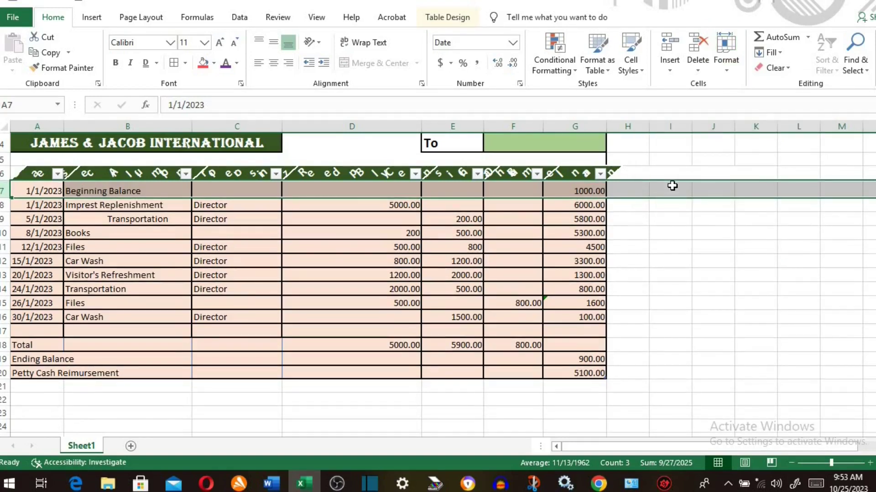
click(729, 70)
click(746, 120)
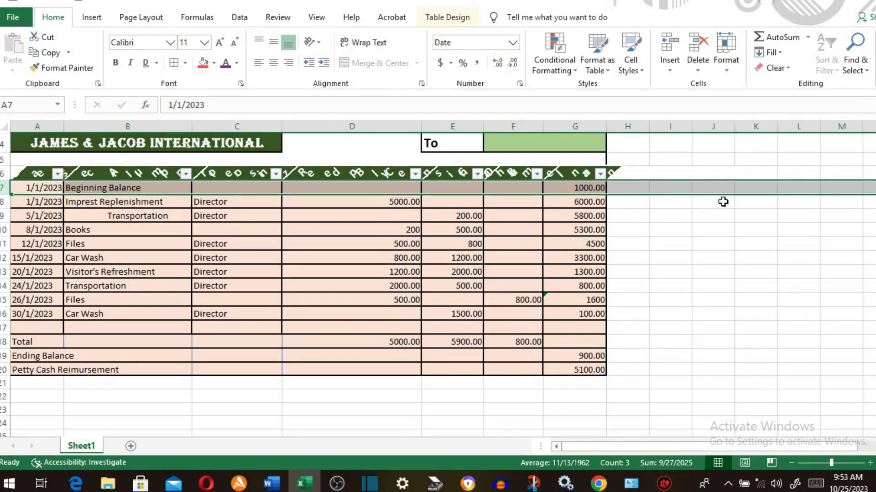
- Change column F's width, then AutoFit it to the Cash In header
drag(513, 173, 496, 371)
click(726, 64)
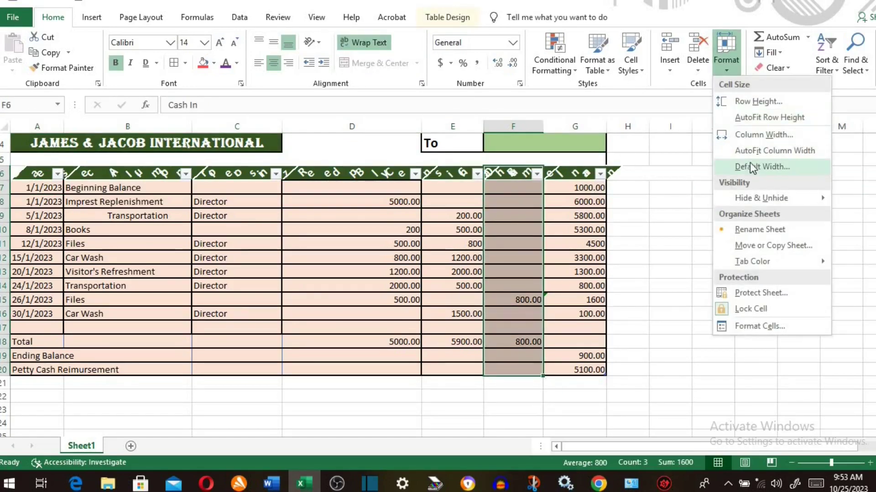
click(763, 138)
click(724, 167)
click(676, 188)
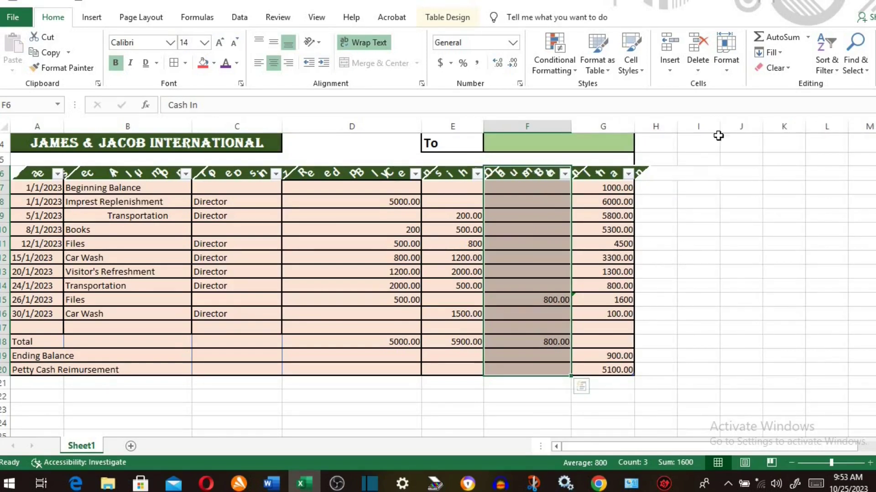
click(726, 69)
mouse_move(787, 199)
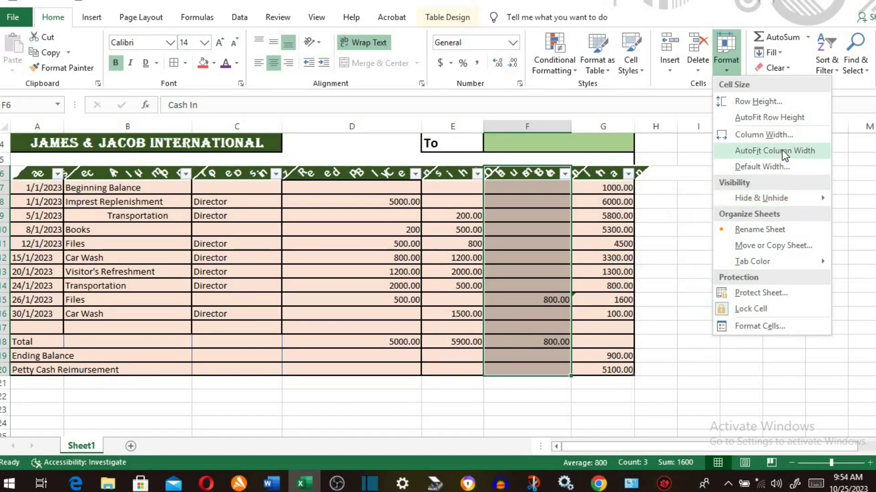
click(782, 150)
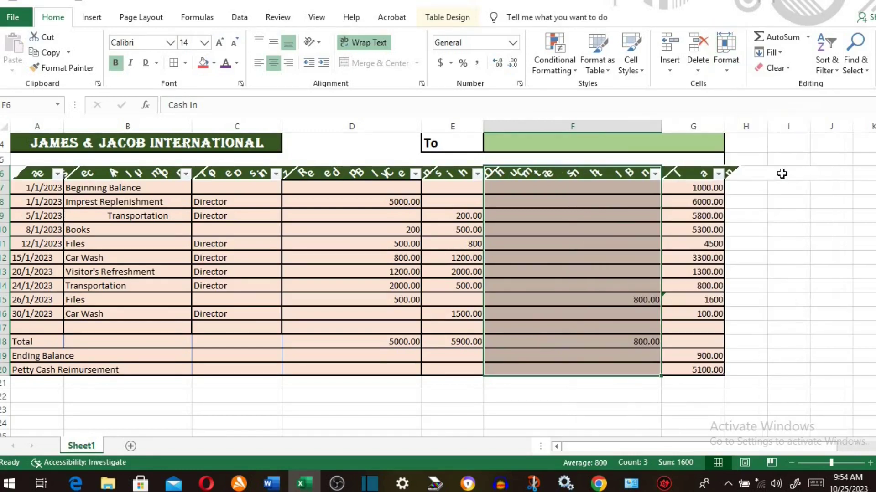
click(725, 72)
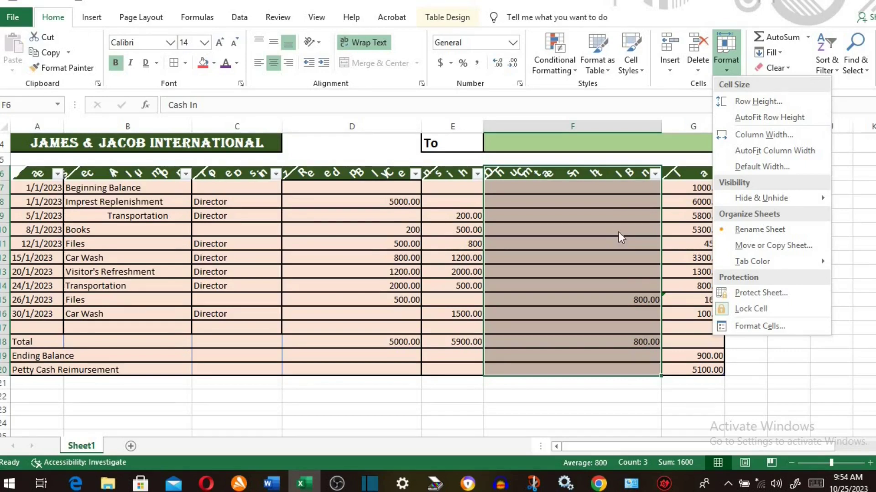
click(623, 233)
- Hide the Cash In column F, then unhide it
click(725, 72)
mouse_move(748, 197)
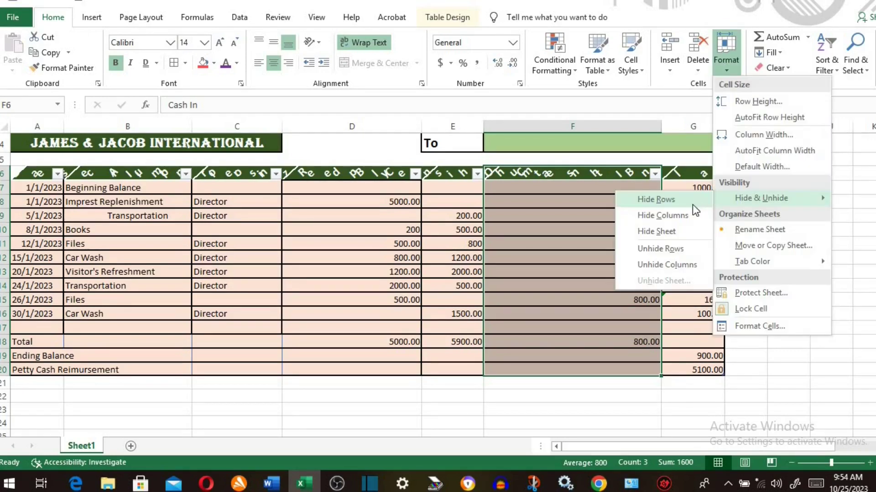
click(676, 214)
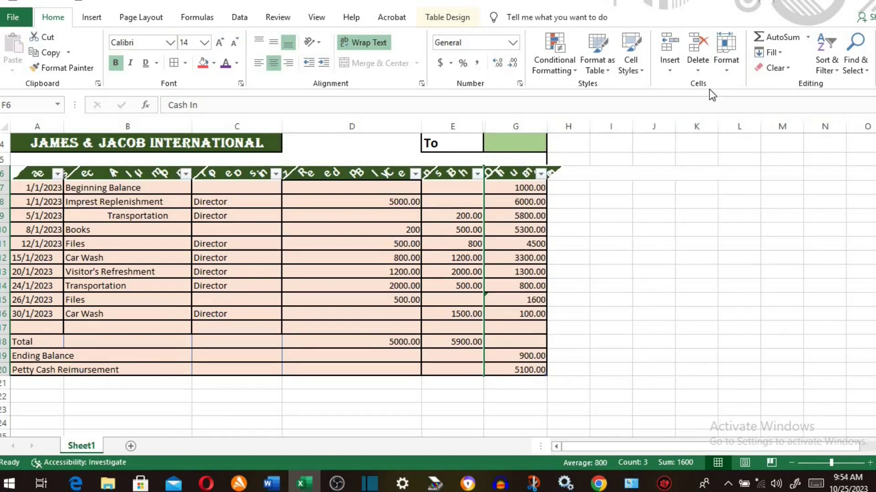
click(725, 64)
mouse_move(817, 198)
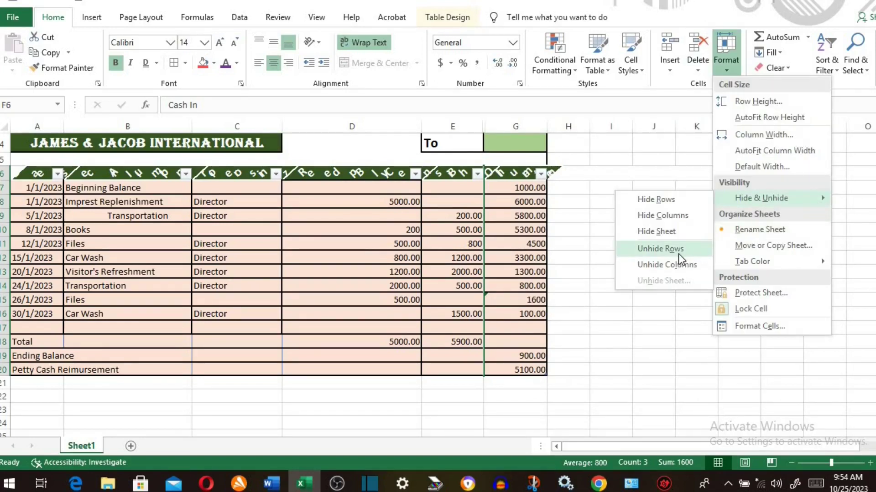
click(675, 265)
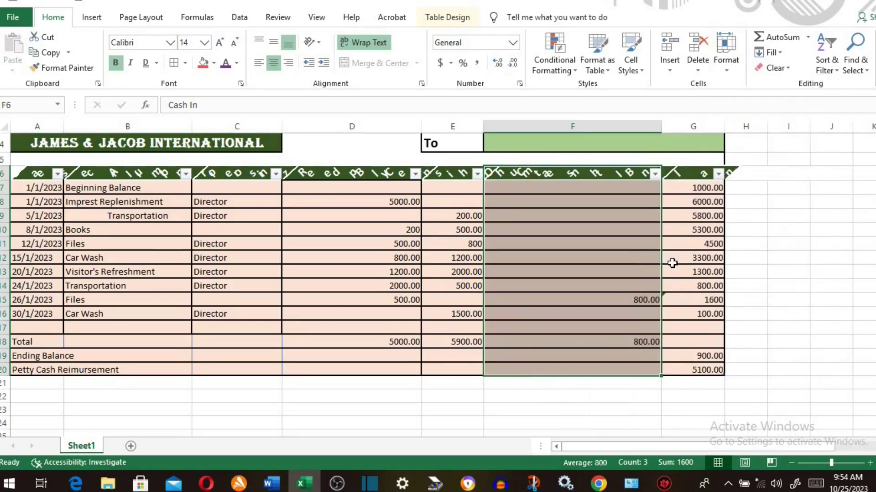
- Hide row 9 with the 5/1/2023 Transportation entry, then unhide it
click(30, 217)
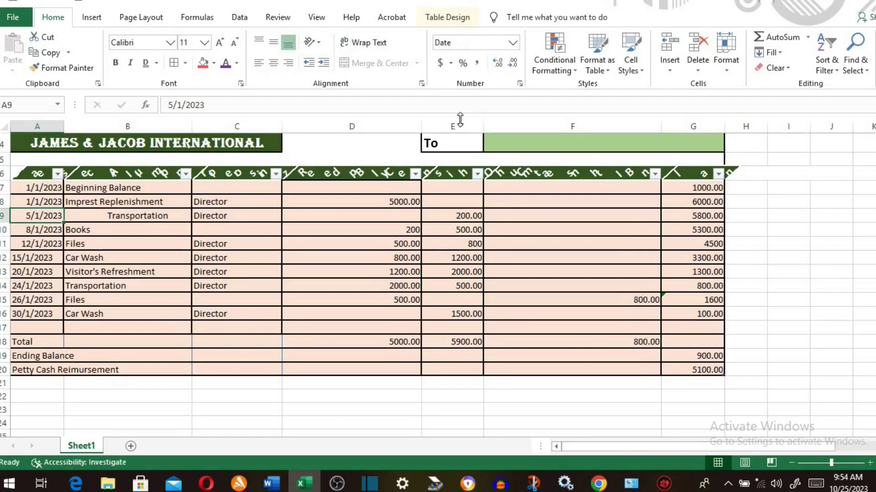
click(726, 55)
mouse_move(760, 198)
click(661, 199)
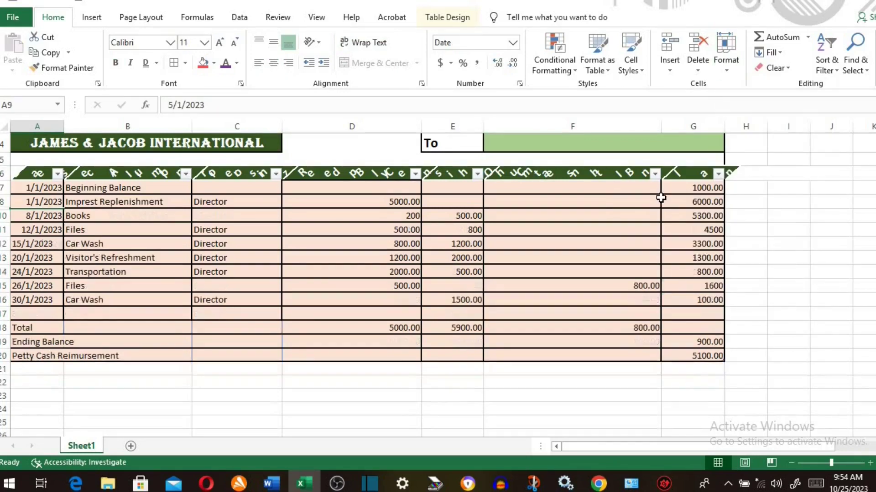
click(723, 69)
mouse_move(760, 198)
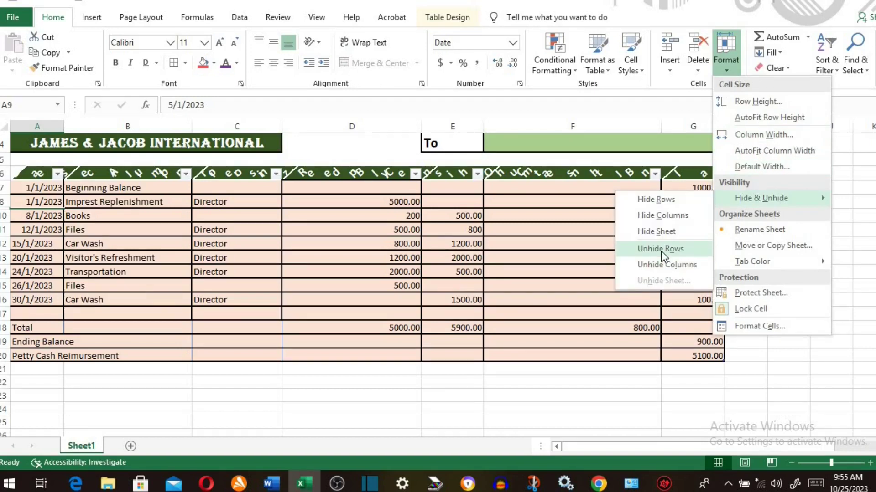
click(661, 250)
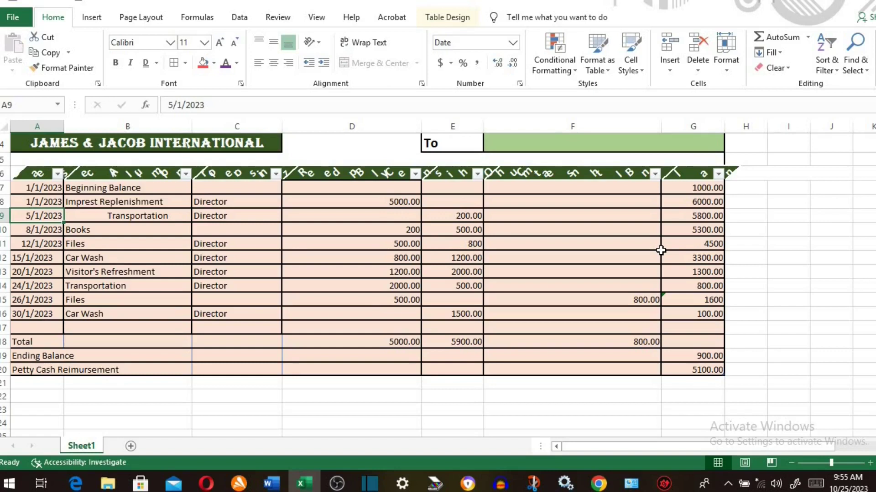
click(725, 60)
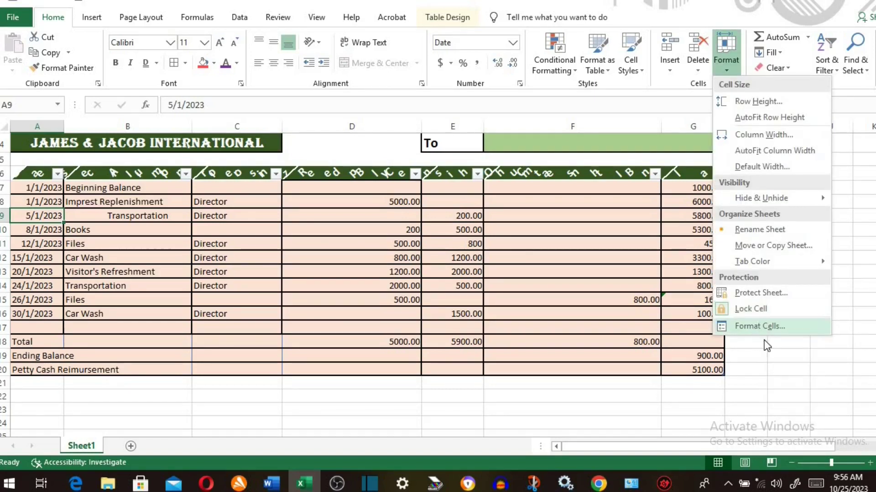
click(768, 354)
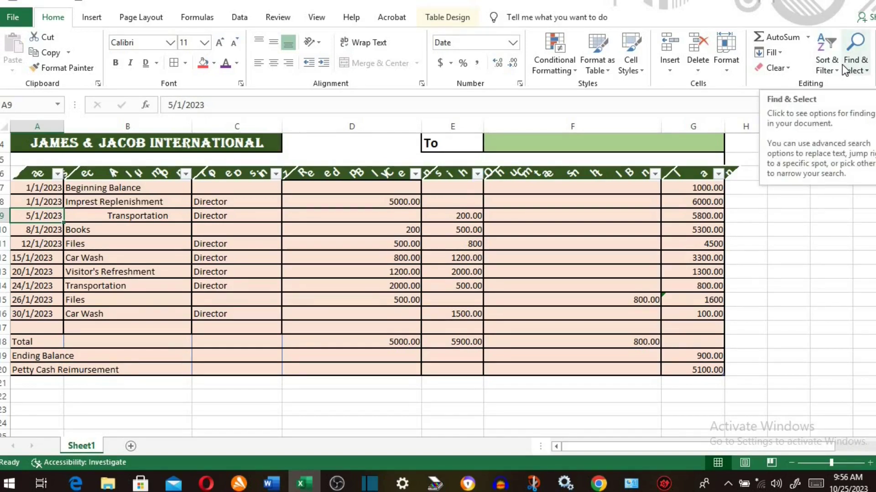
- Total the Balance column with AutoSum in G21
click(683, 384)
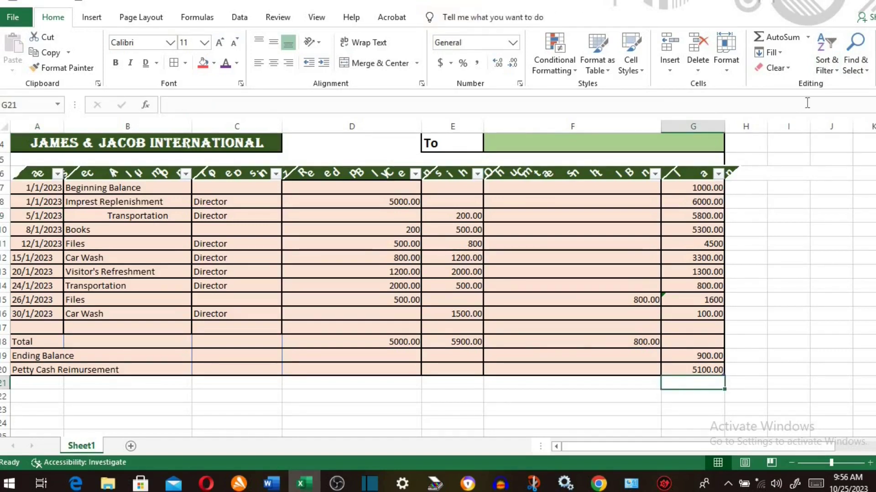
click(784, 39)
click(784, 38)
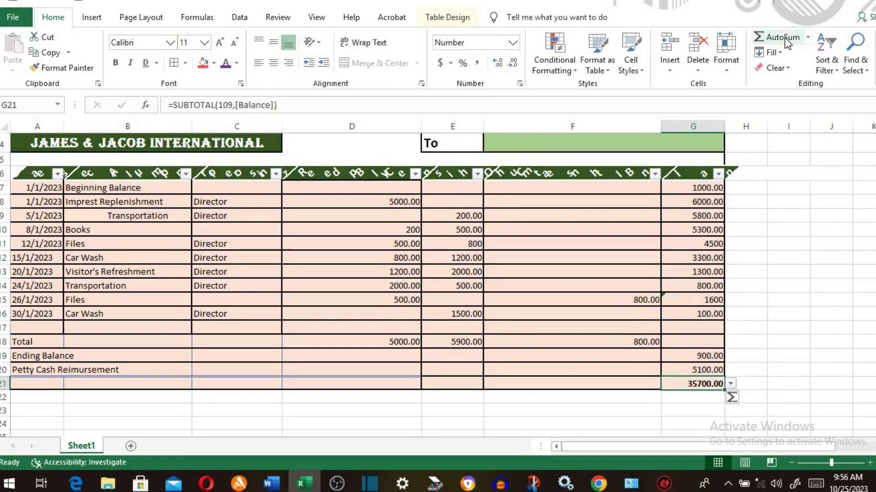
- Insert the average of E18:E21 in E22 and the maximum of D18:D21 in D22
click(463, 397)
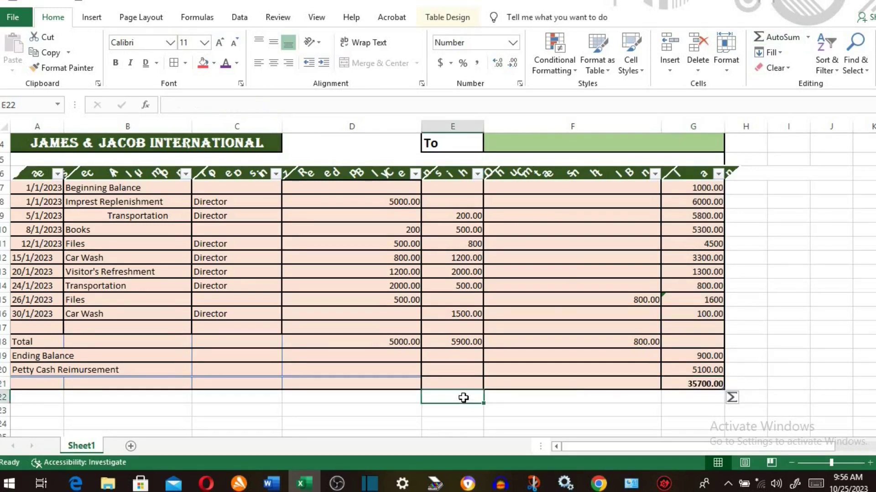
click(808, 38)
click(793, 72)
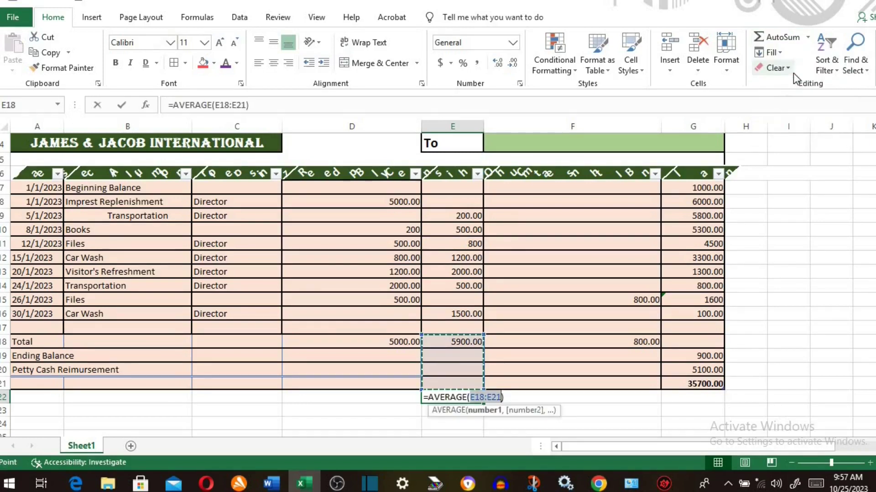
key(Return)
click(399, 399)
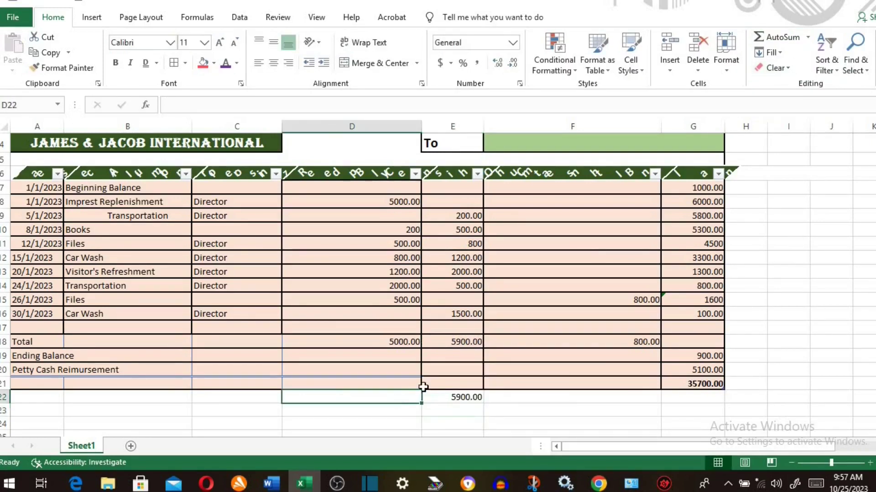
click(808, 38)
click(787, 102)
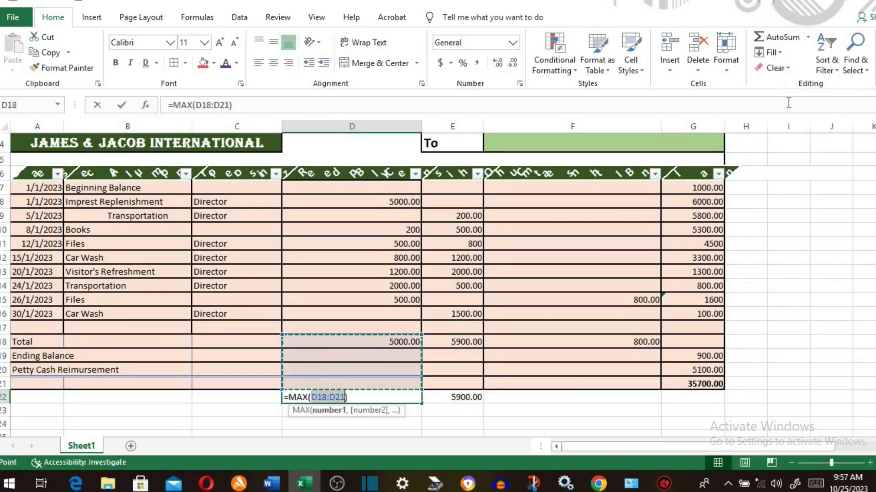
key(Return)
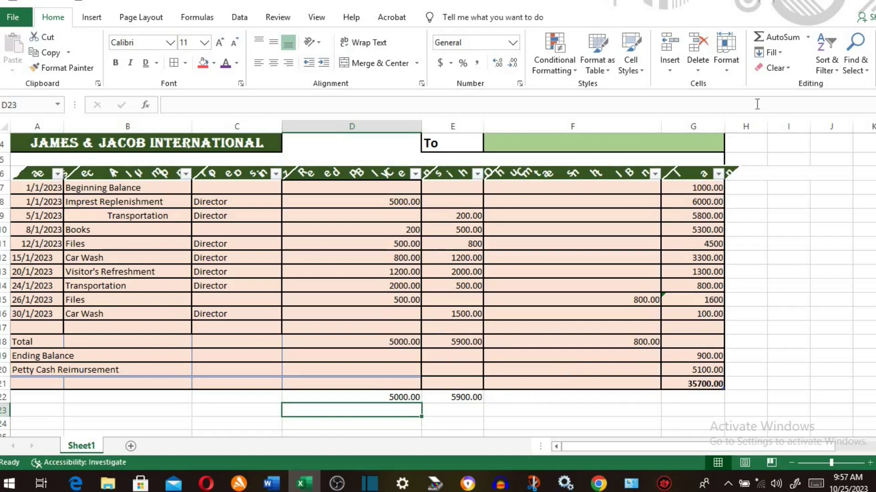
- Try a MIN formula in D23, then delete it
click(808, 38)
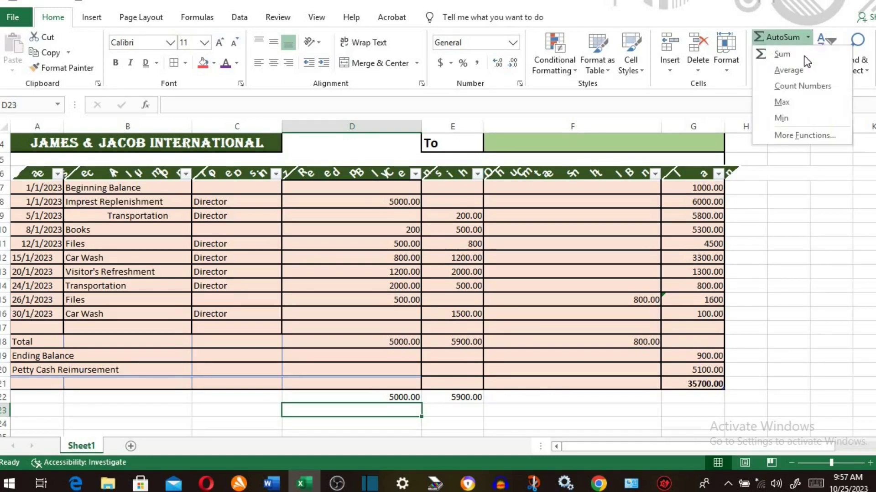
click(787, 116)
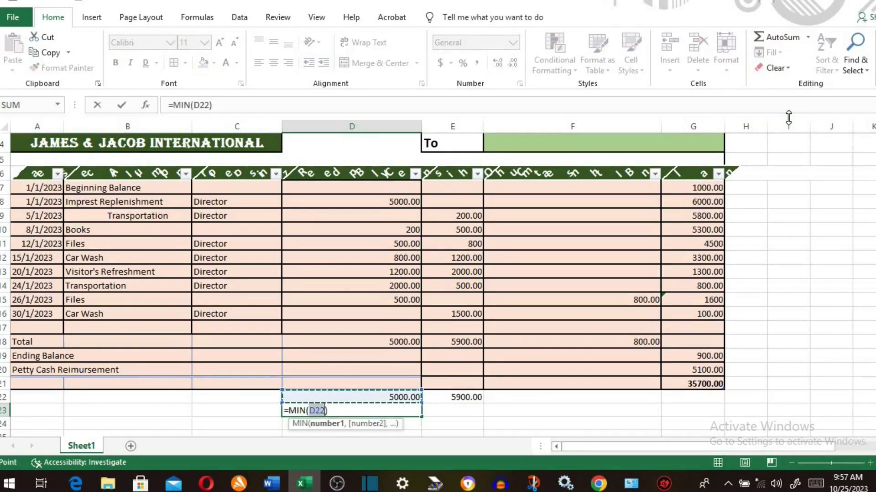
key(Return)
click(392, 412)
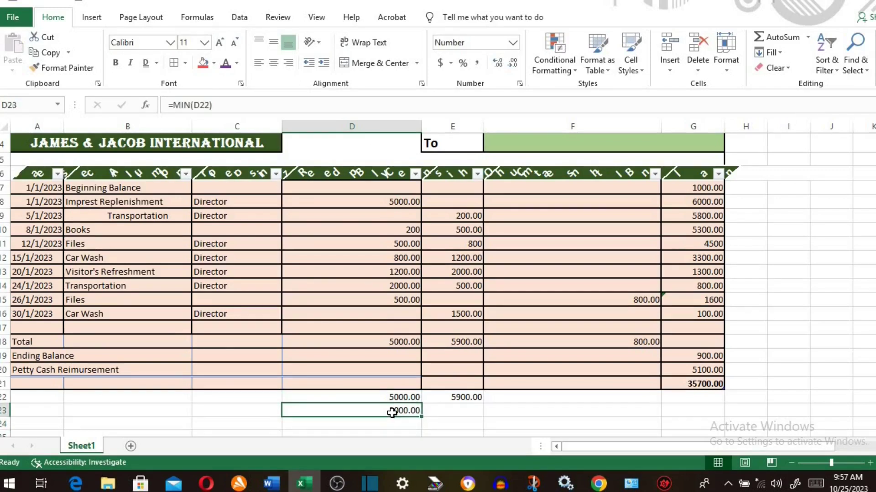
key(BackSpace)
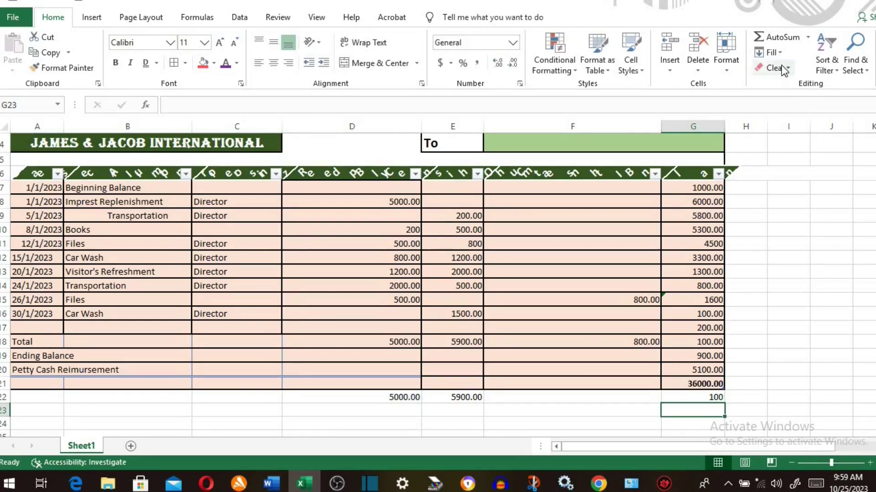
click(779, 52)
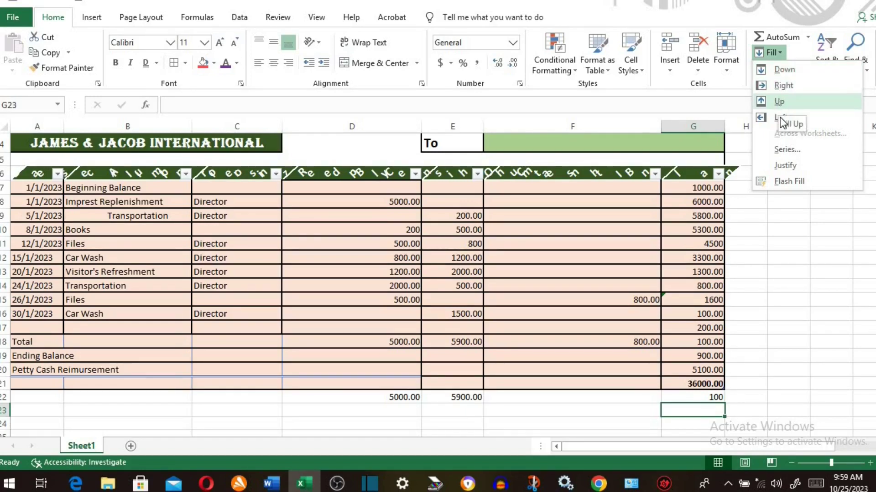
- Enter 1 in F7 and fill it down through F11
click(567, 193)
text(1)
drag(567, 193, 579, 250)
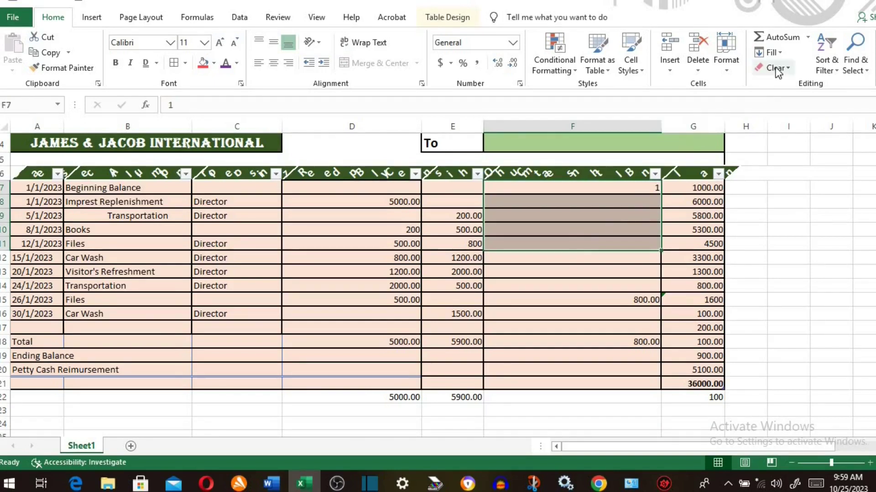
click(780, 54)
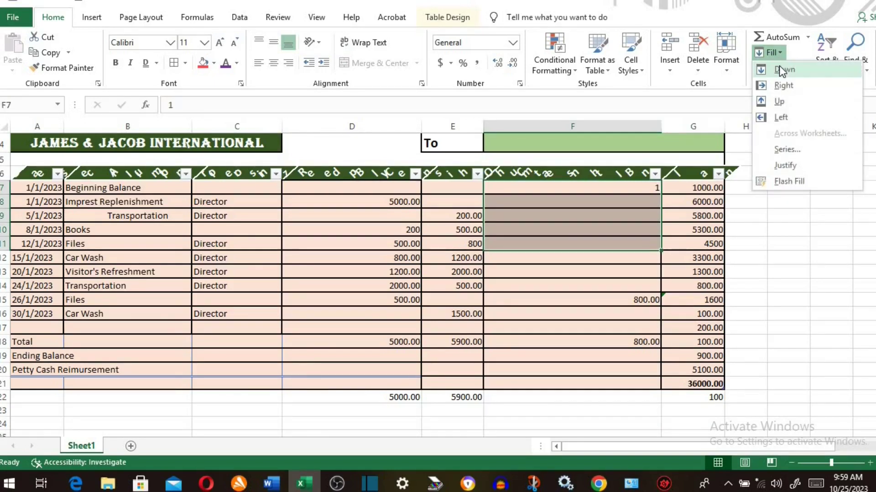
click(779, 65)
- Fill the 800 in F15 up into F12:F14
drag(592, 300, 594, 260)
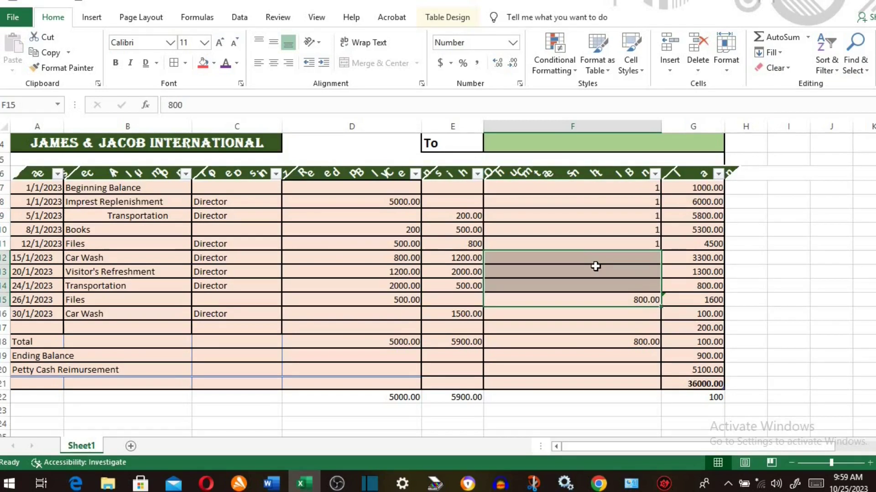
click(780, 54)
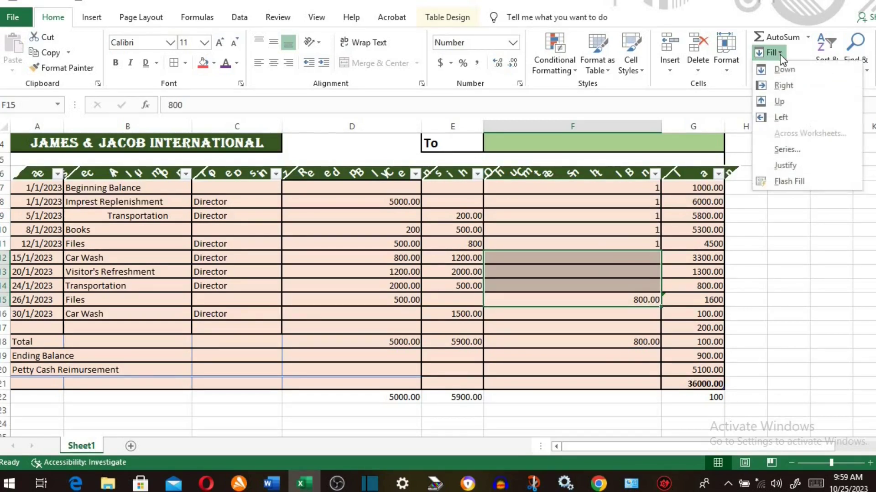
click(779, 102)
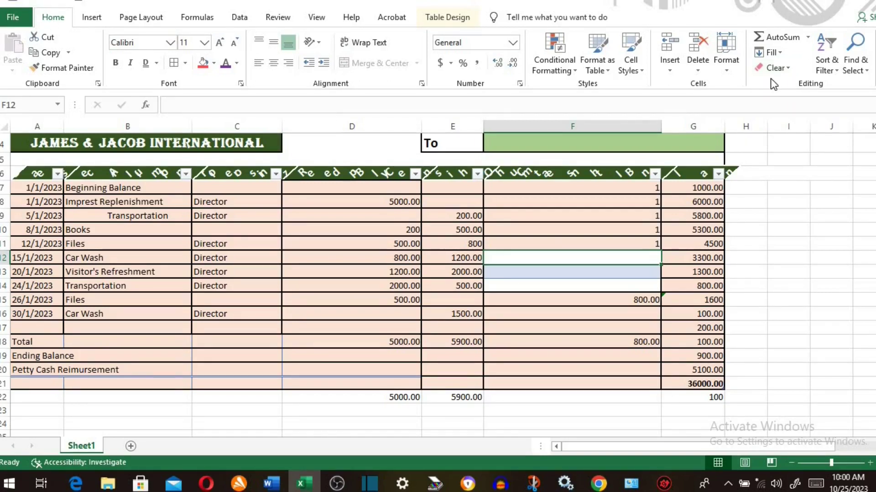
- Clear the formats from G7:G11 so the balances read 1000, 6000, 5800, 5300, 4500
click(697, 188)
drag(696, 207, 698, 243)
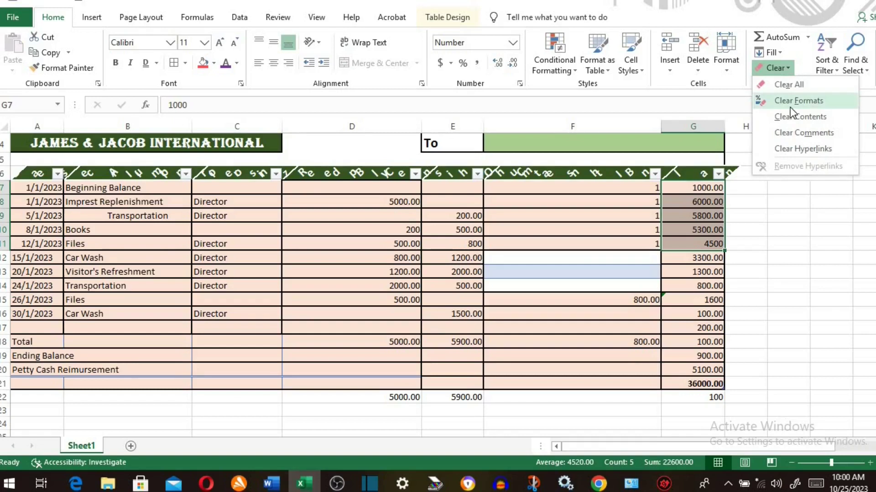
click(794, 101)
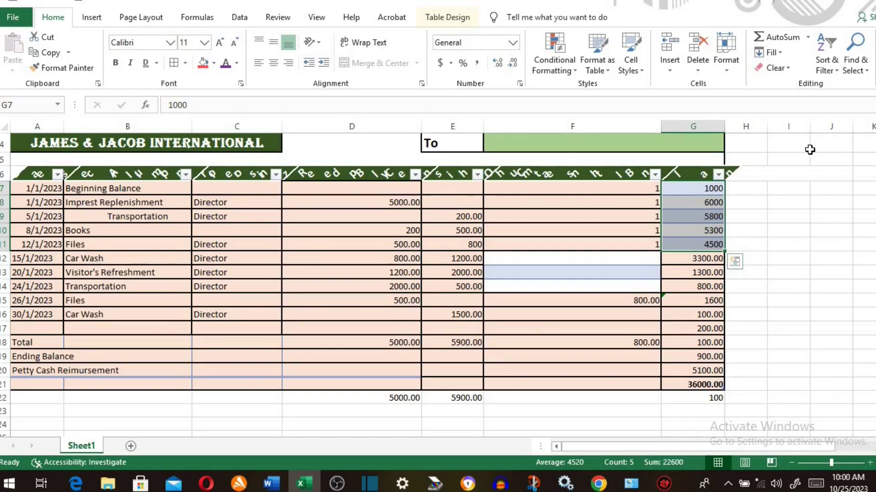
click(785, 67)
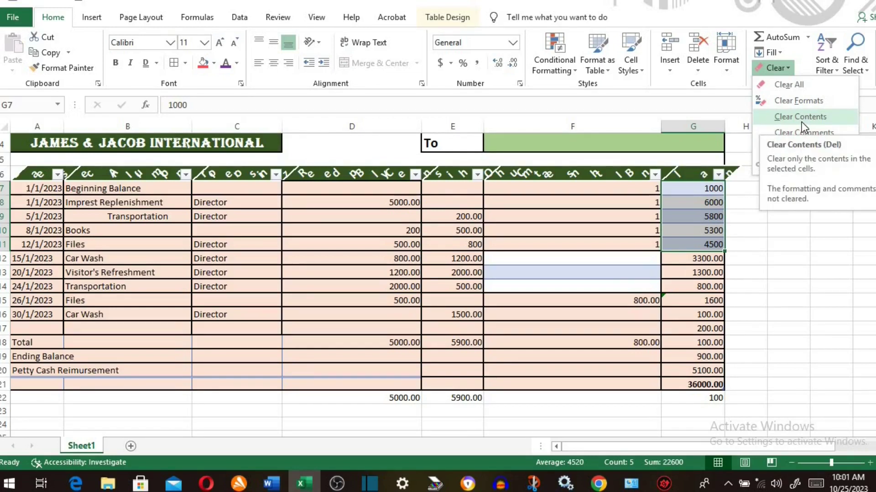
key(Escape)
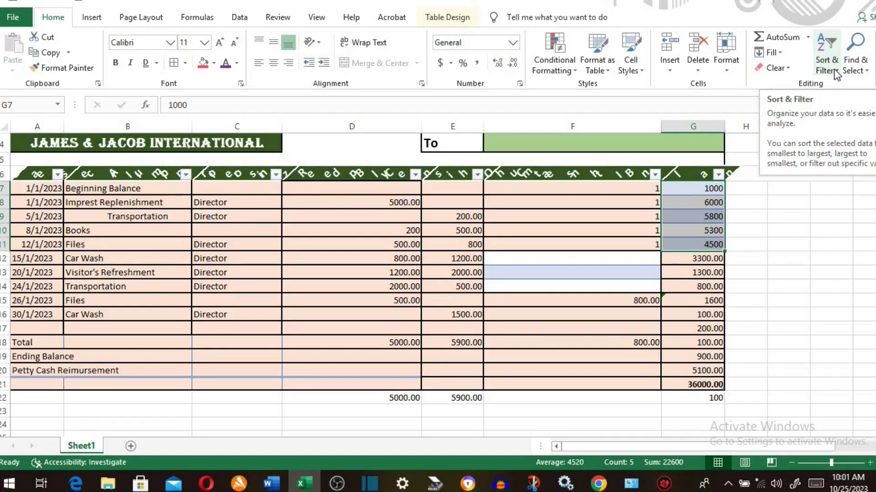
- Sort the table by Description Z to A, then A to Z
drag(153, 189, 145, 315)
click(833, 72)
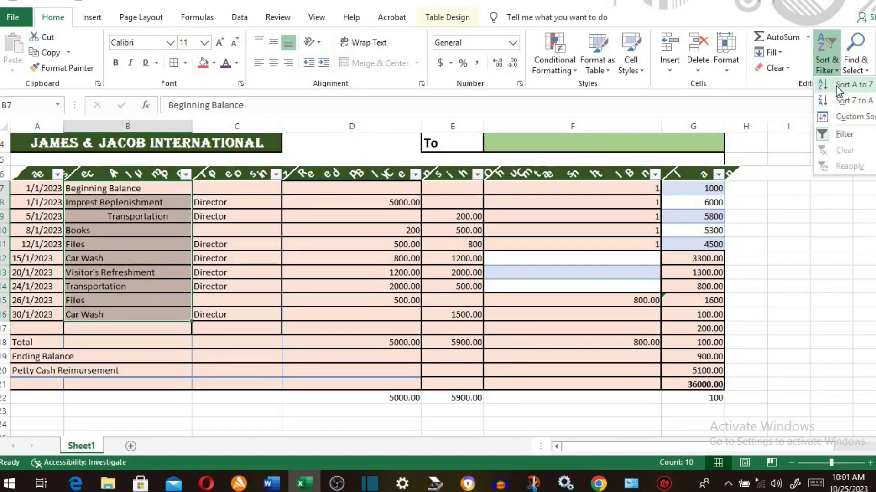
click(840, 92)
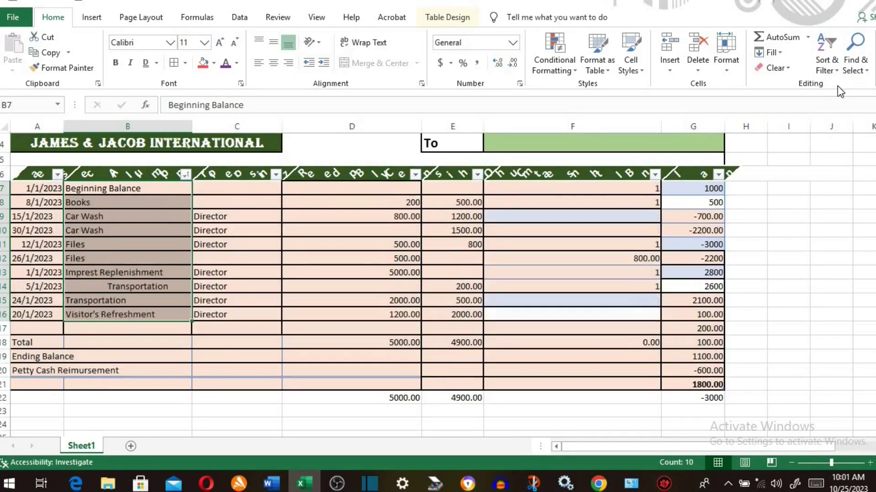
click(829, 69)
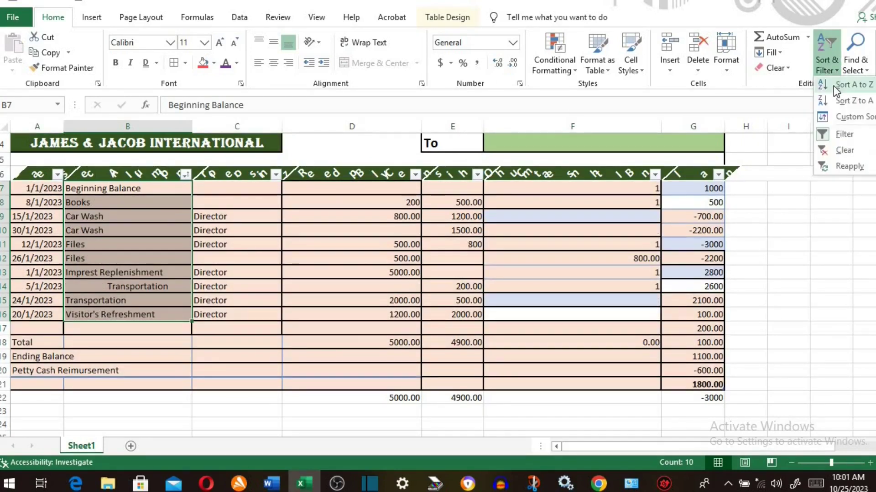
click(835, 102)
click(829, 68)
click(835, 87)
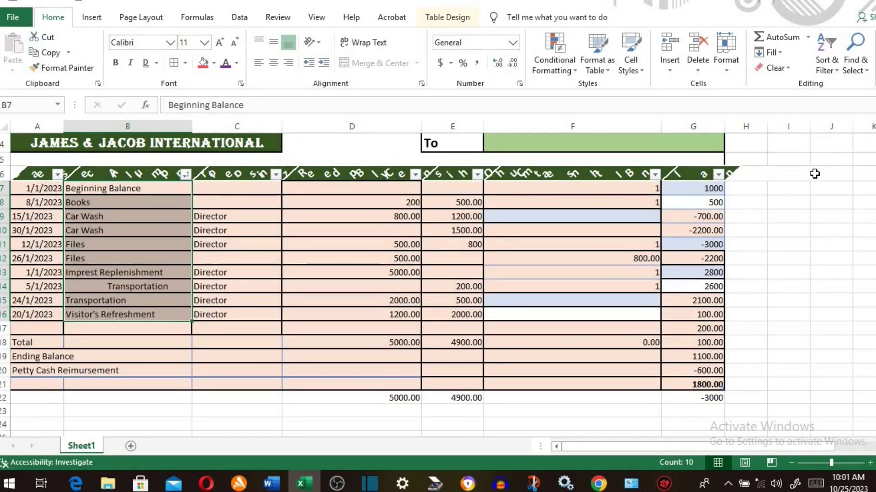
- Open the Custom Sort settings and cancel without sorting
click(832, 67)
click(844, 116)
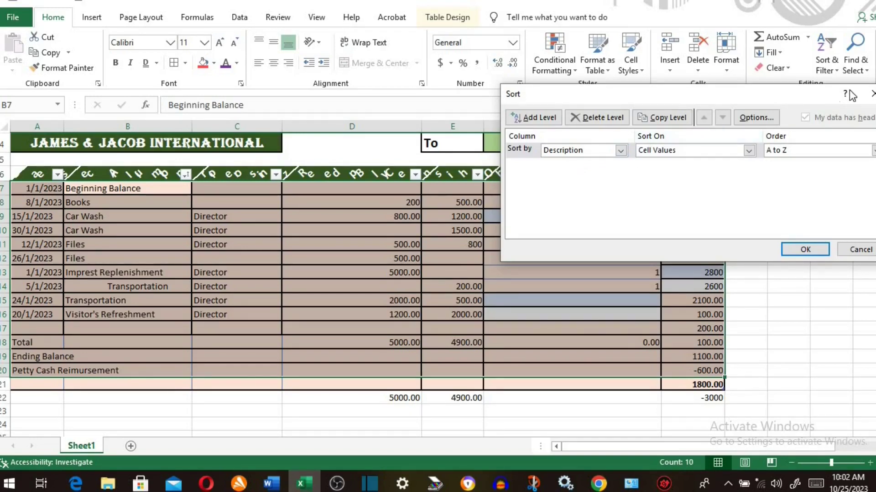
click(858, 250)
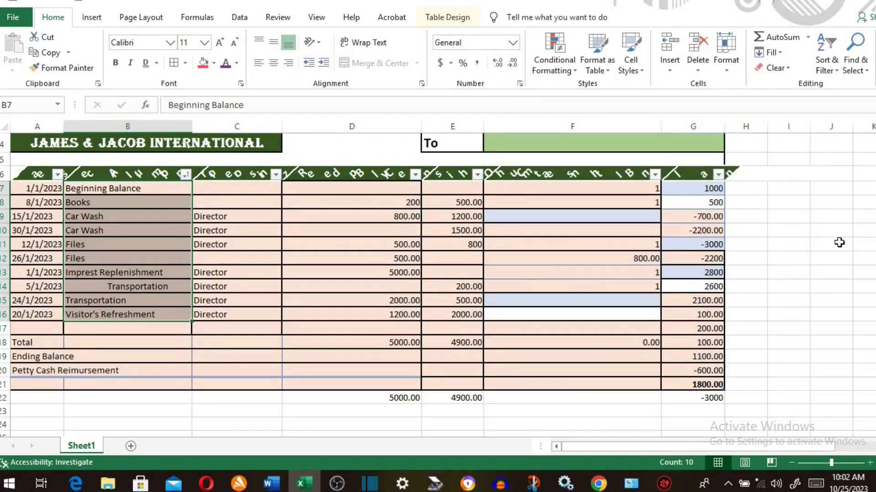
click(826, 65)
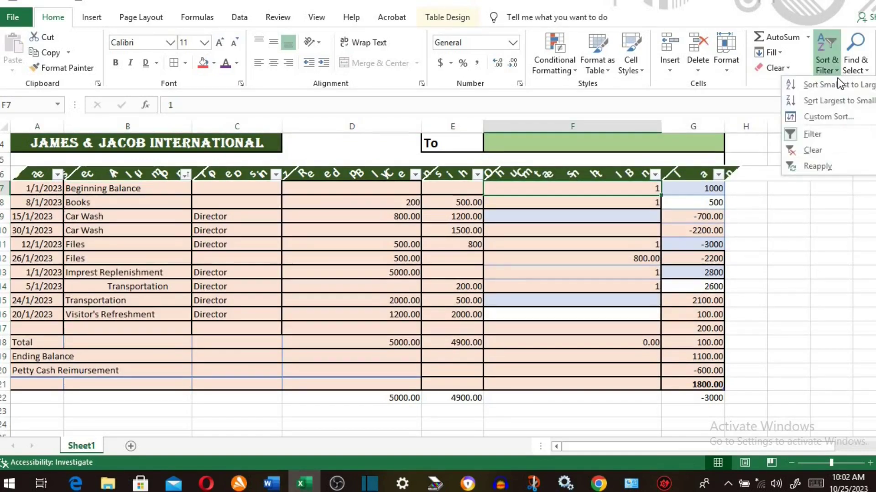
- Turn filtering off, re-enable it with Ctrl+Shift+L, and select all Description values
click(814, 135)
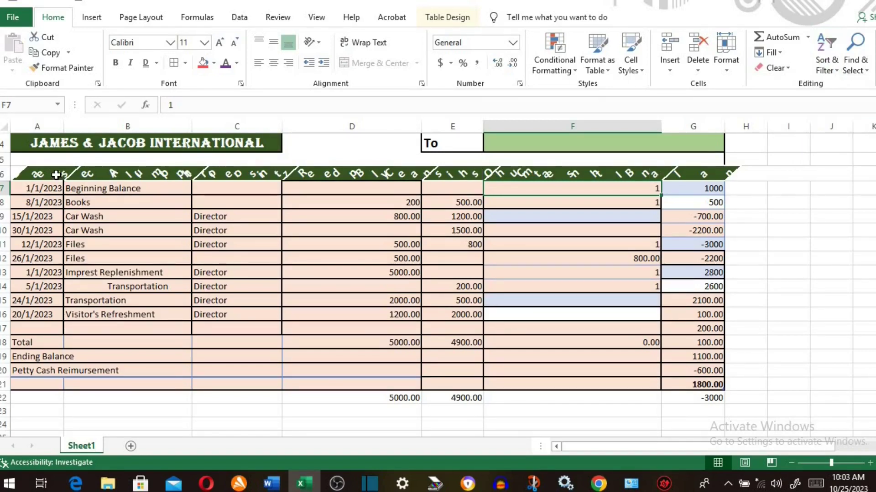
key(ctrl+shift+l)
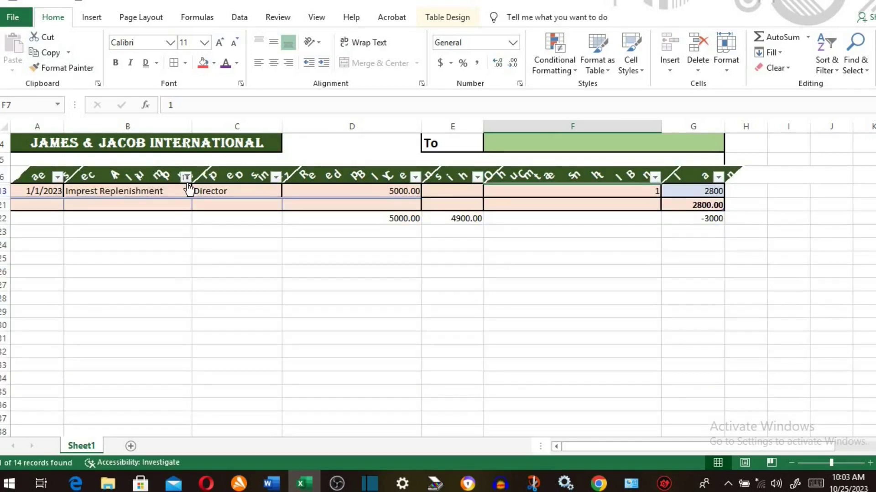
click(185, 176)
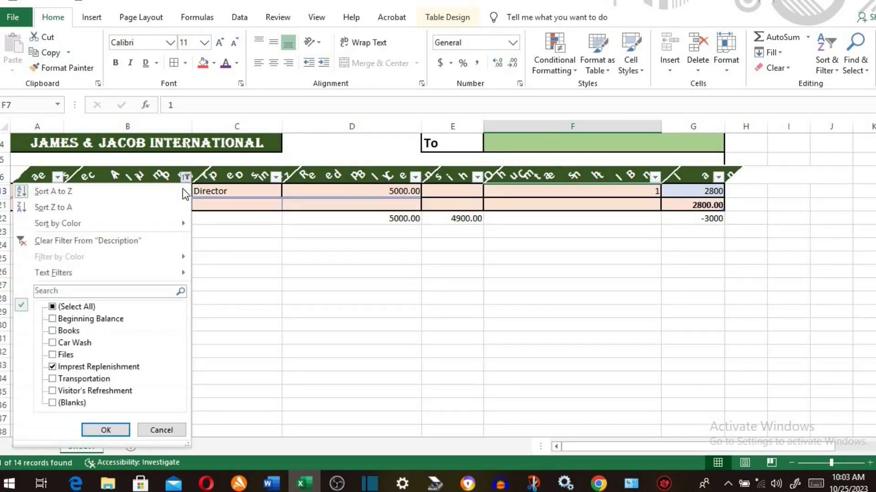
click(53, 307)
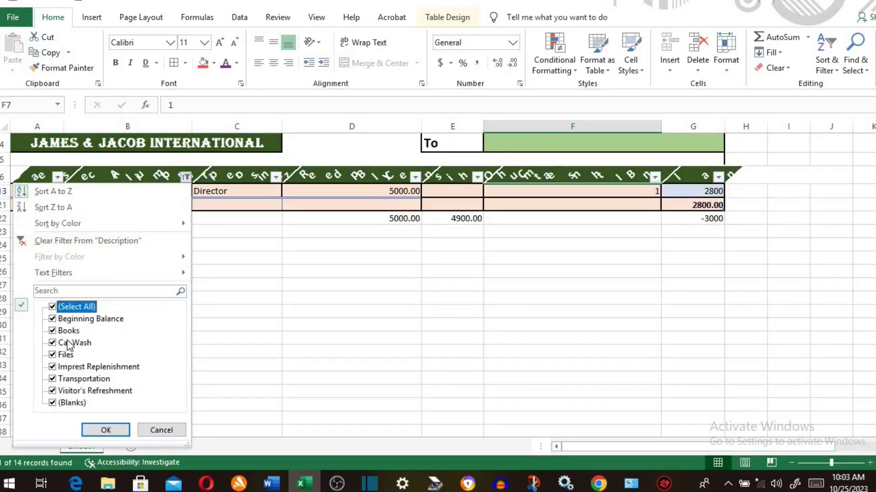
click(96, 429)
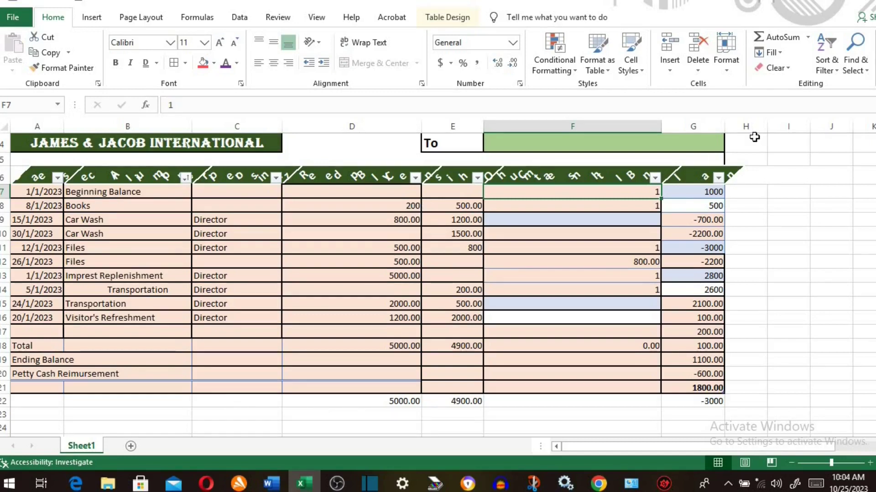
- Find all cells containing 'book' and step to the Books match
click(869, 75)
click(778, 86)
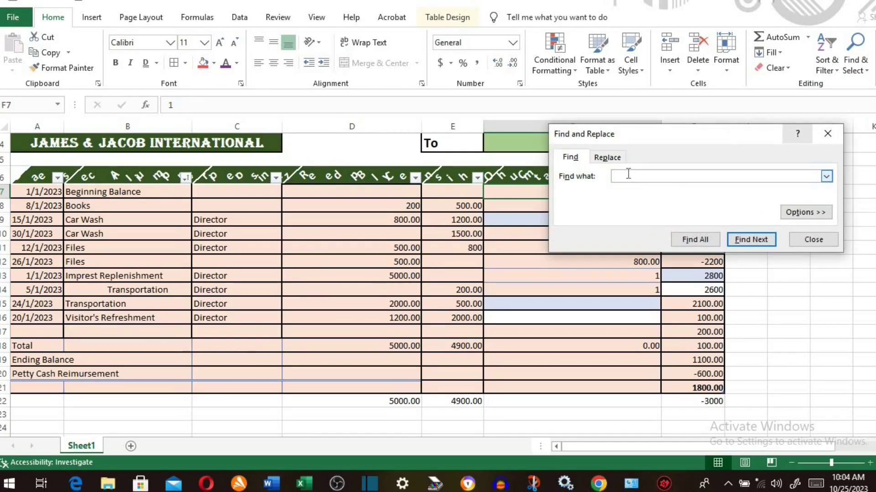
text(book)
click(700, 248)
click(746, 283)
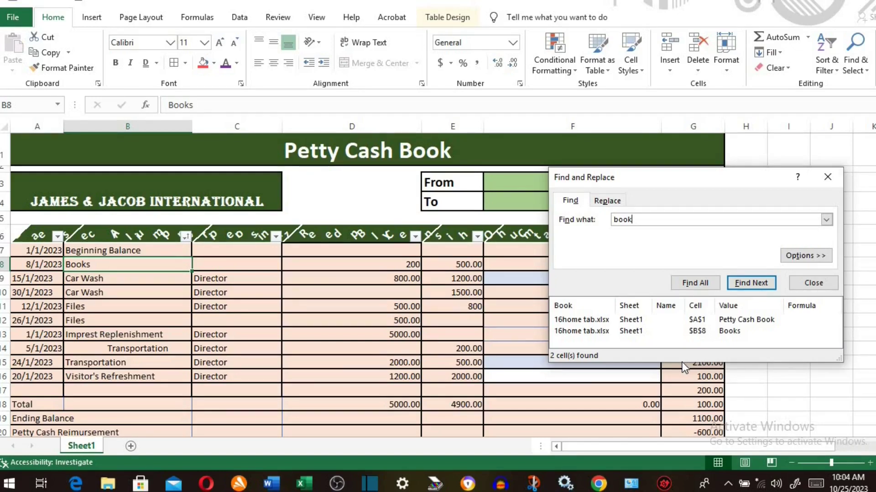
- Replace all 'book' with 'goods' and close the Find and Replace dialog
click(609, 201)
click(632, 234)
text(goo)
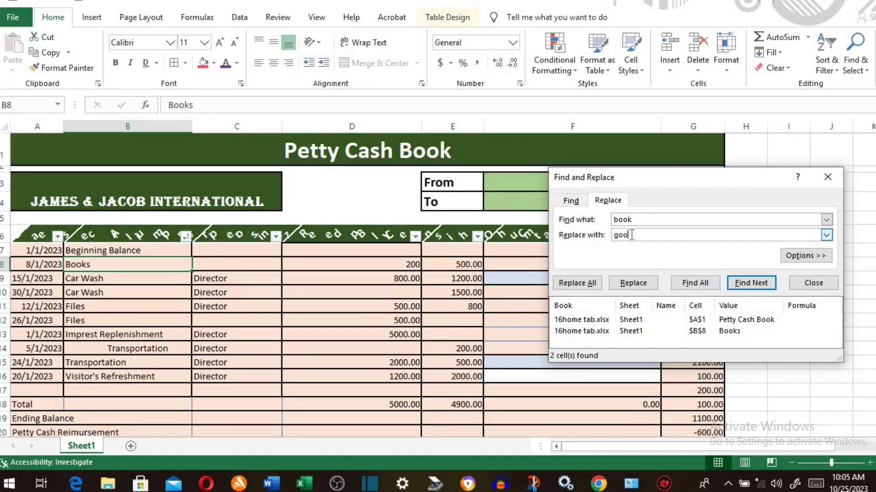
text(ds)
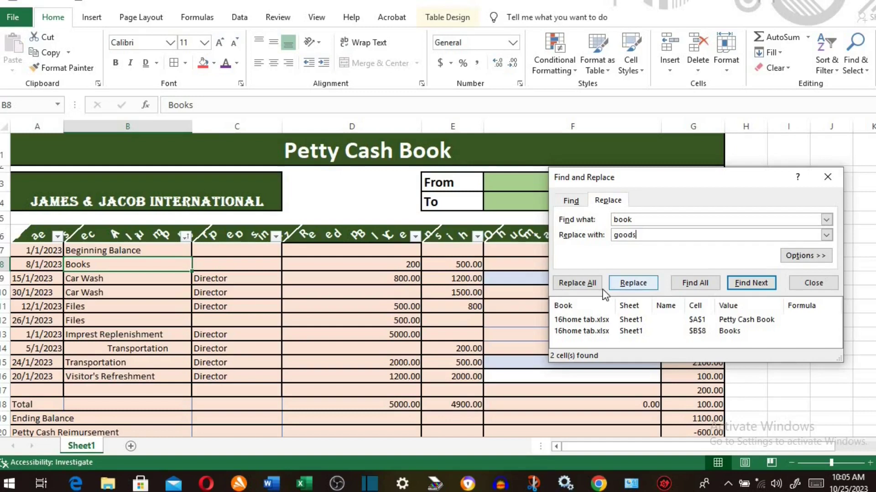
click(587, 286)
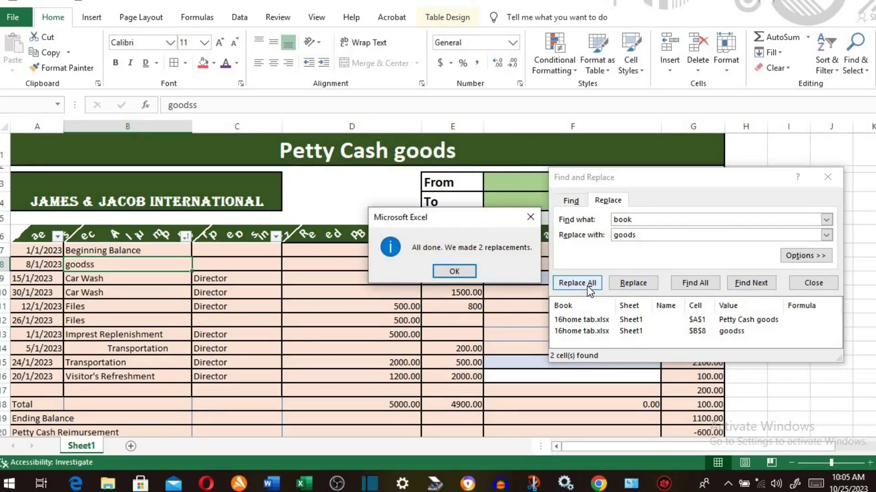
click(458, 270)
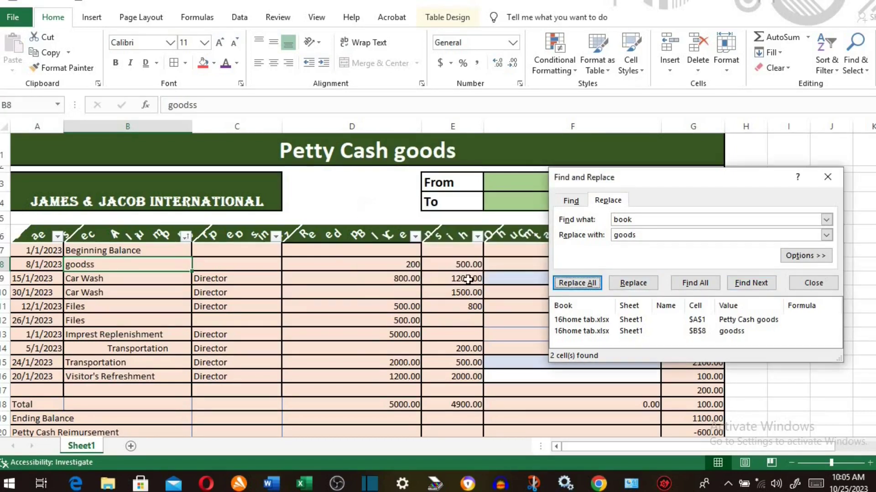
click(827, 177)
click(855, 57)
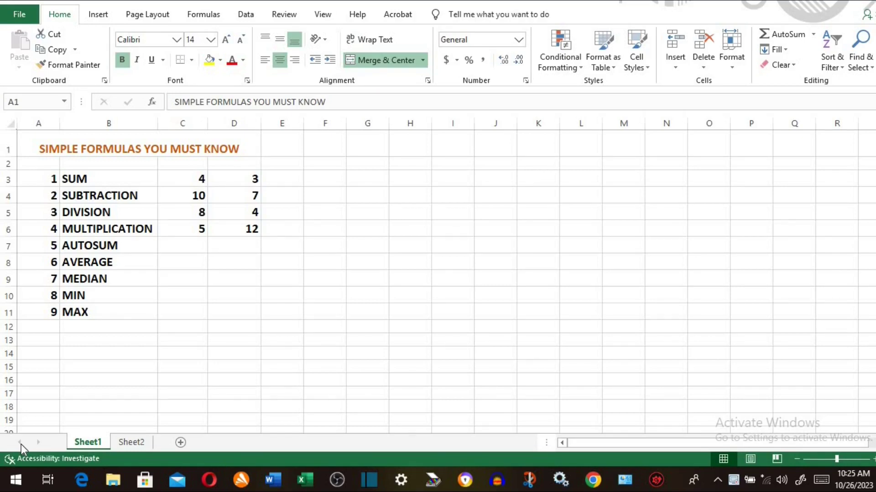
- Enter =4+3 in E3 so it shows 7
click(272, 179)
text(=)
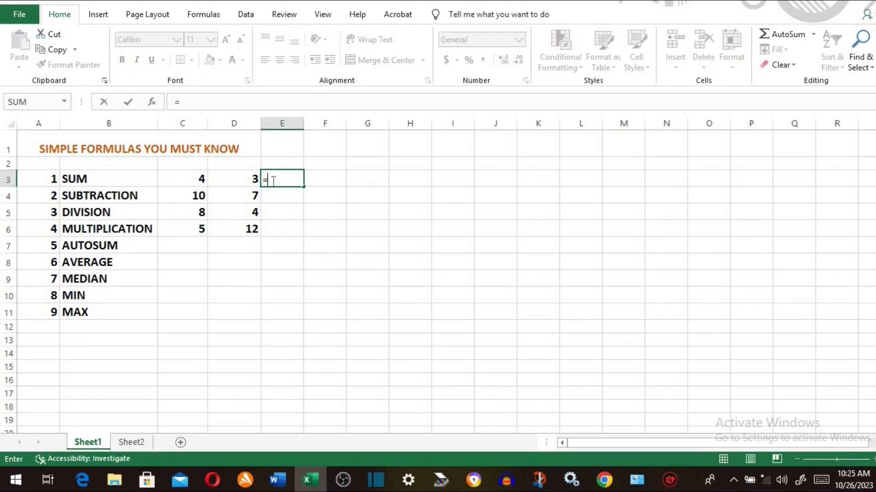
text(4+)
text(3)
key(BackSpace)
text(3)
key(Return)
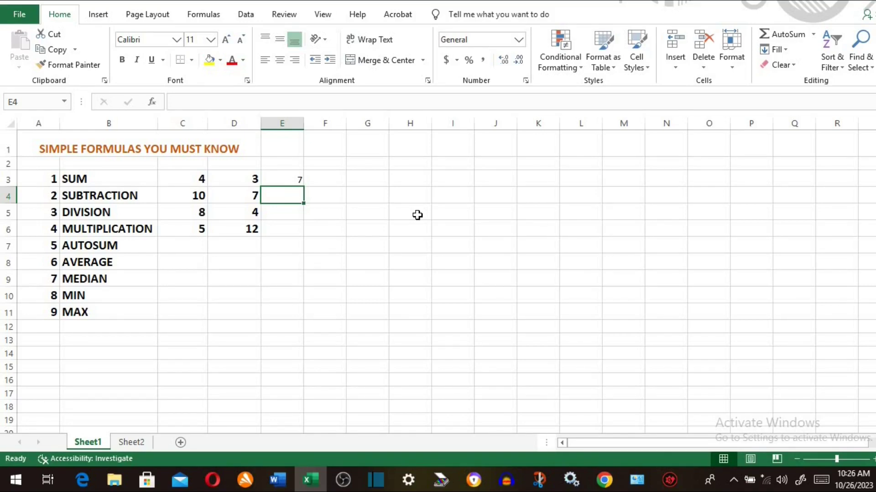
- Rewrite E3 as =C3+D3 by referencing the two cells
click(282, 180)
text(=)
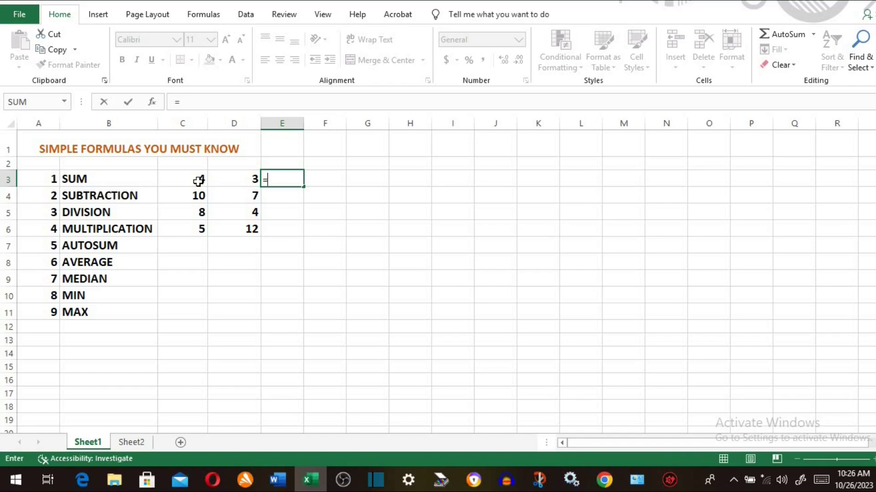
click(199, 181)
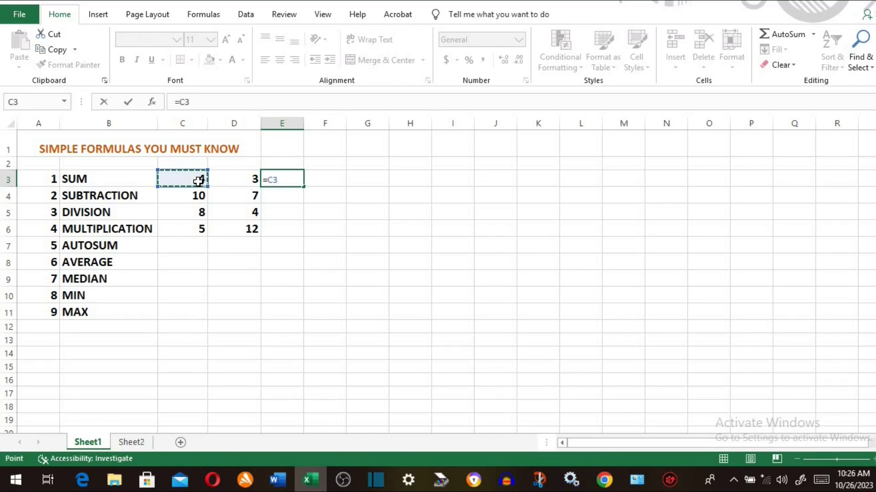
text(+)
click(233, 179)
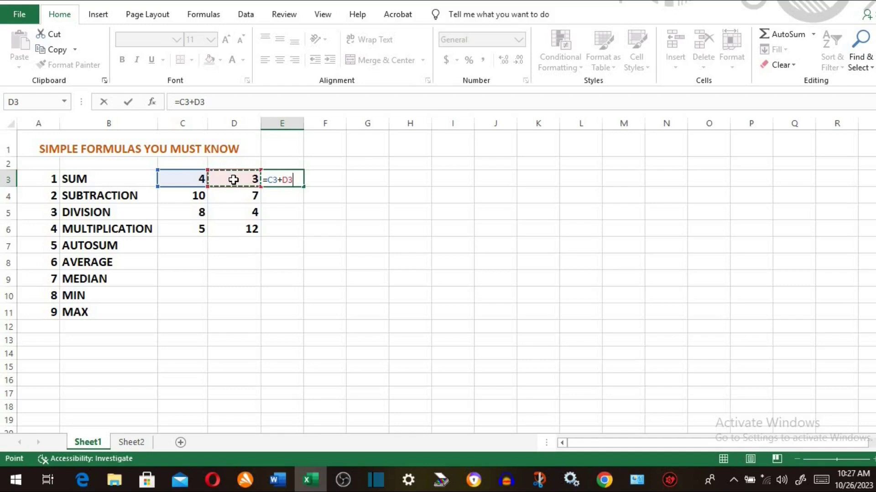
key(Return)
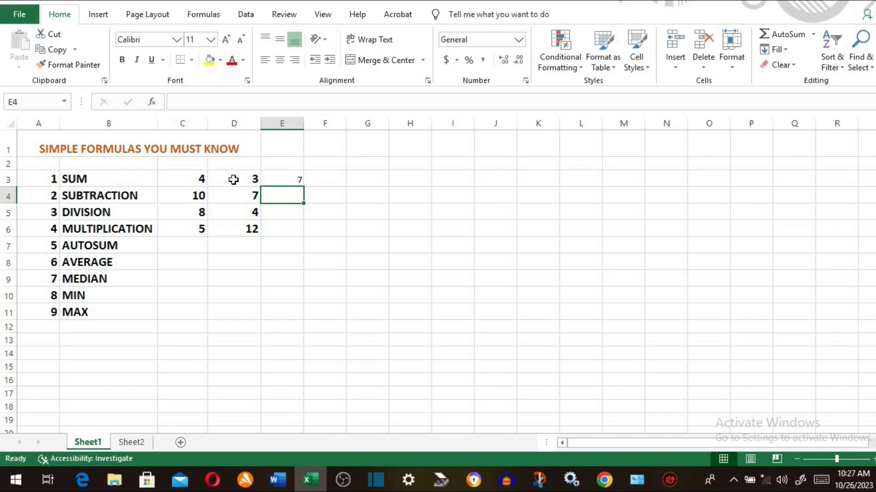
- Replace E3's formula with =SUM(C3:D3) using autocomplete
click(287, 177)
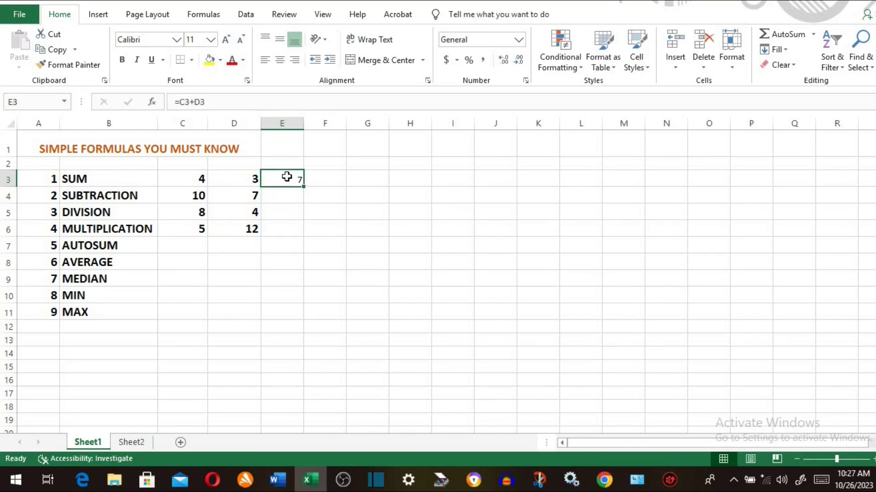
text(=)
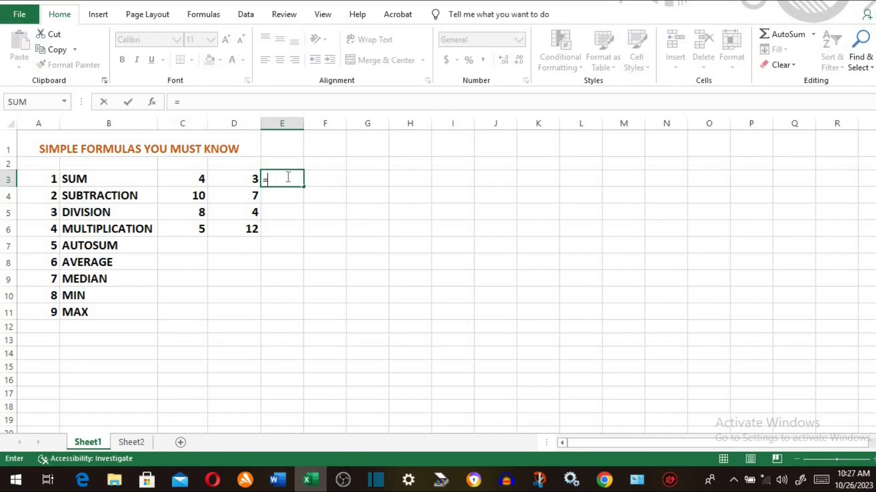
text(sum)
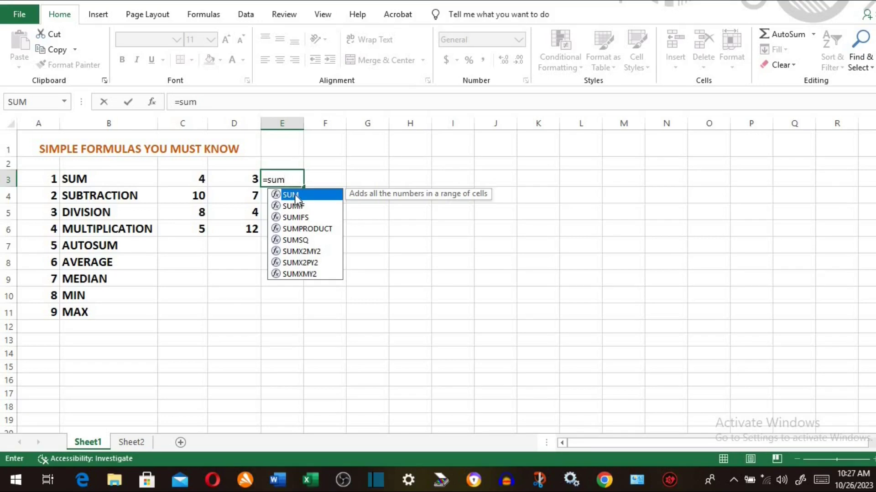
double_click(294, 195)
drag(185, 177, 230, 179)
text())
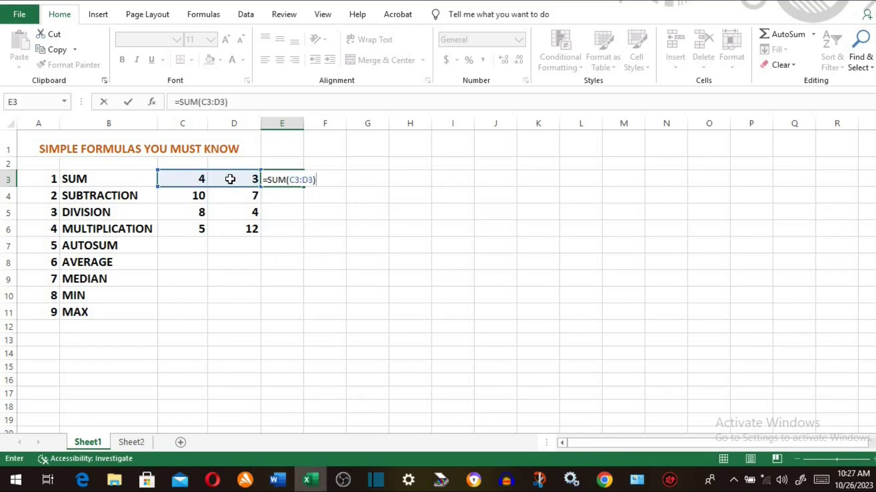
key(Return)
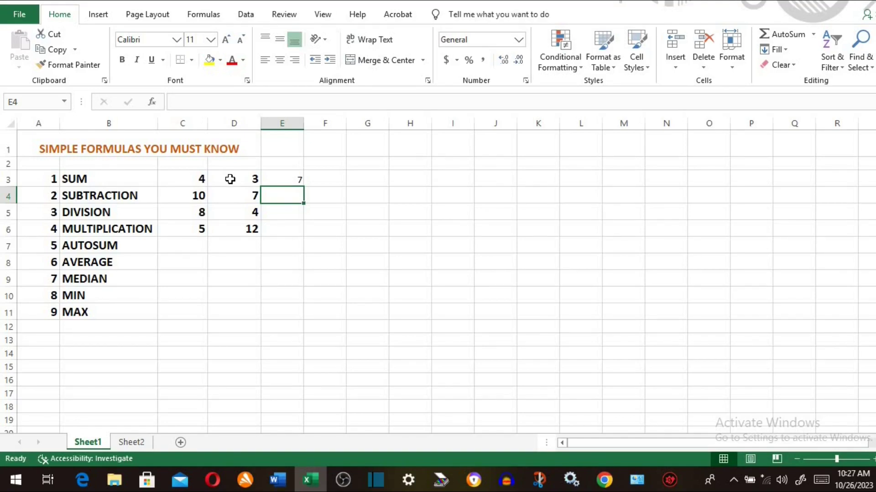
- Enter =10-7 in E4 beside SUBTRACTION
text(=)
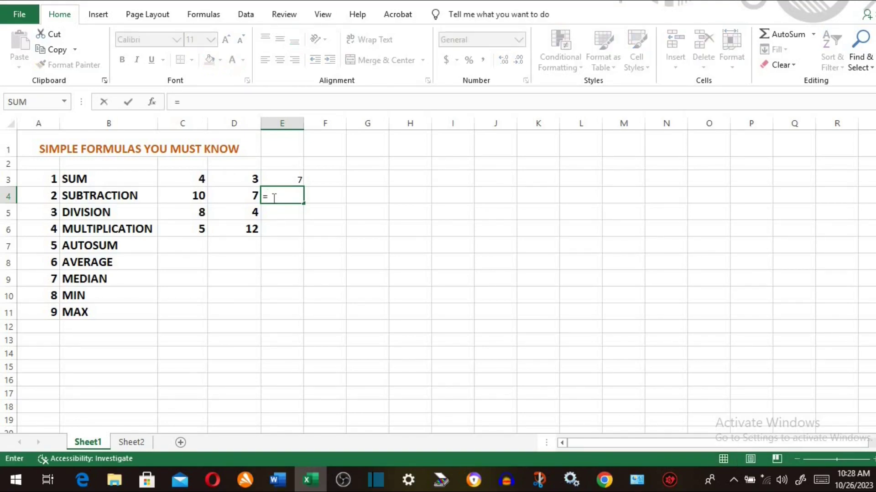
text(10-3)
key(BackSpace)
text(7)
key(Return)
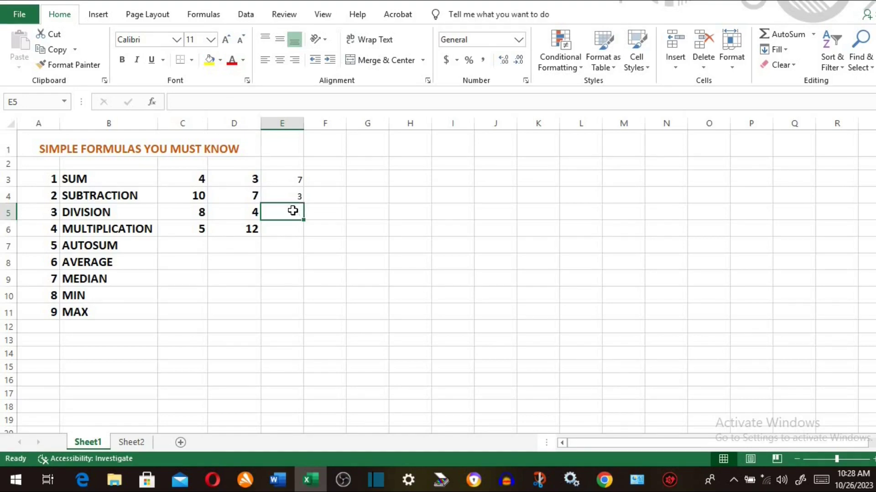
- Rewrite E4 as =C4-D4, then start =8/4 beside DIVISION
click(294, 195)
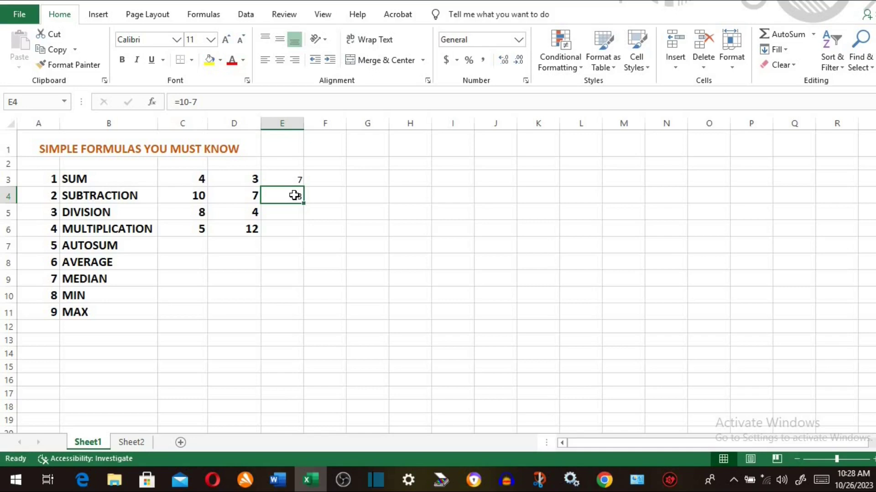
text(=)
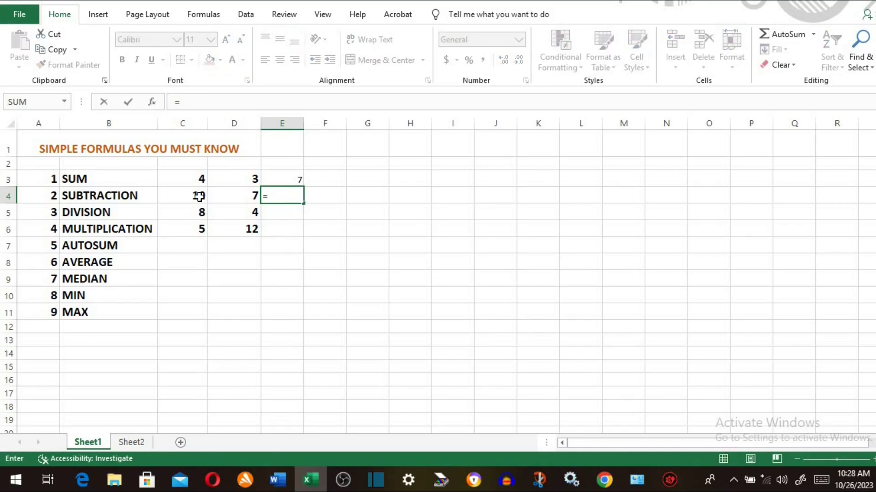
click(198, 196)
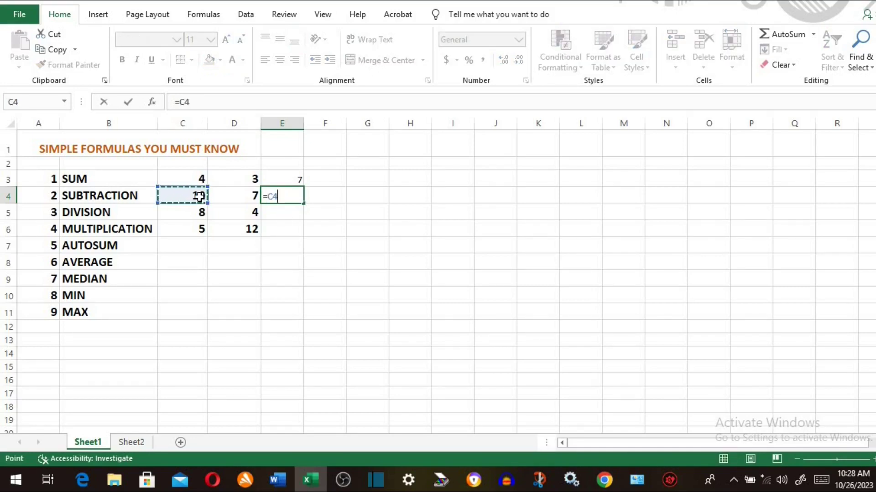
text(-)
click(236, 196)
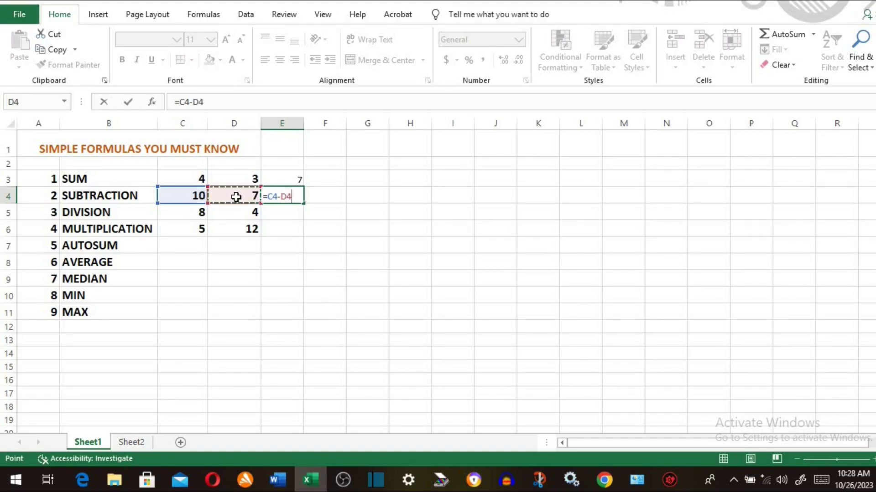
key(Return)
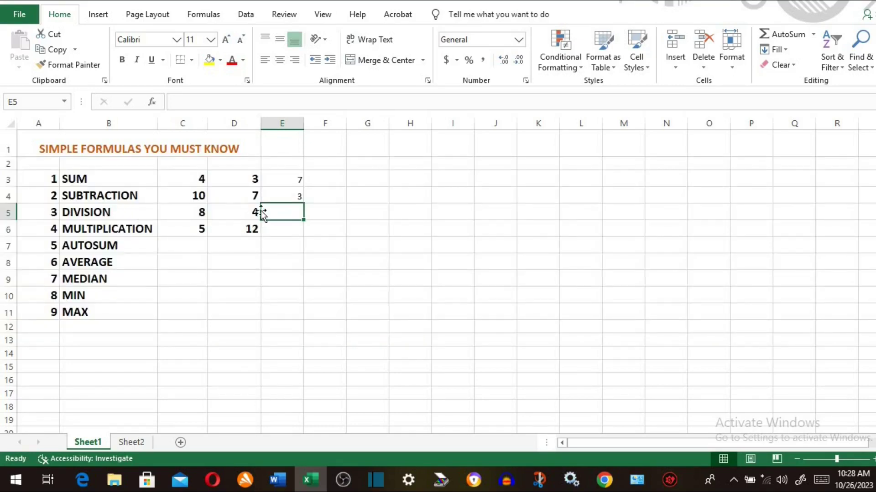
text(=)
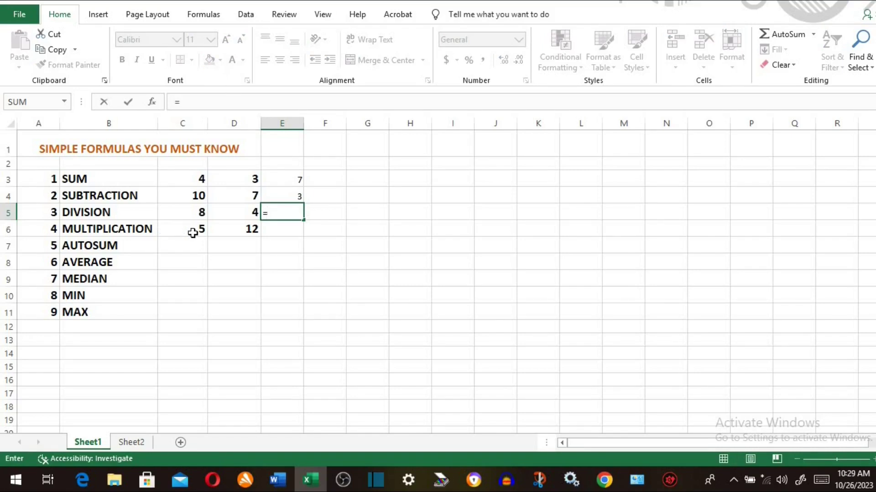
text(8/4)
- Commit 8/4 in E5, then replace it with the formula =C5/D5, still showing 2
key(Return)
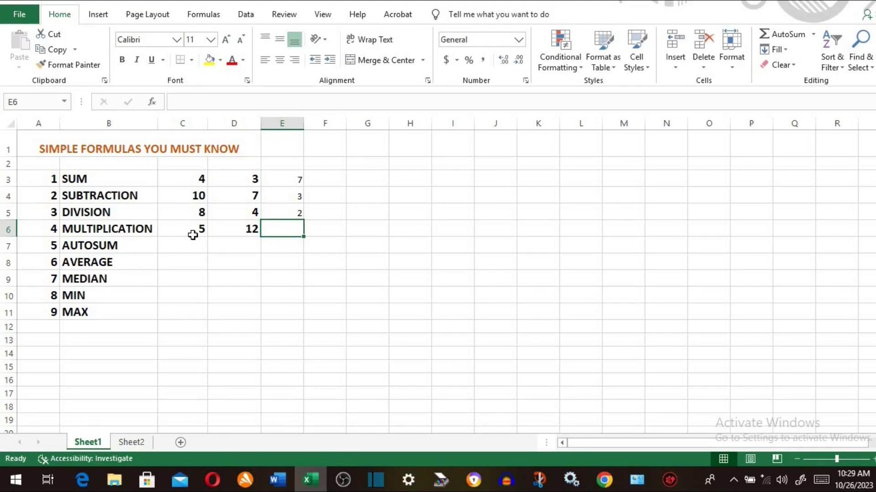
click(277, 213)
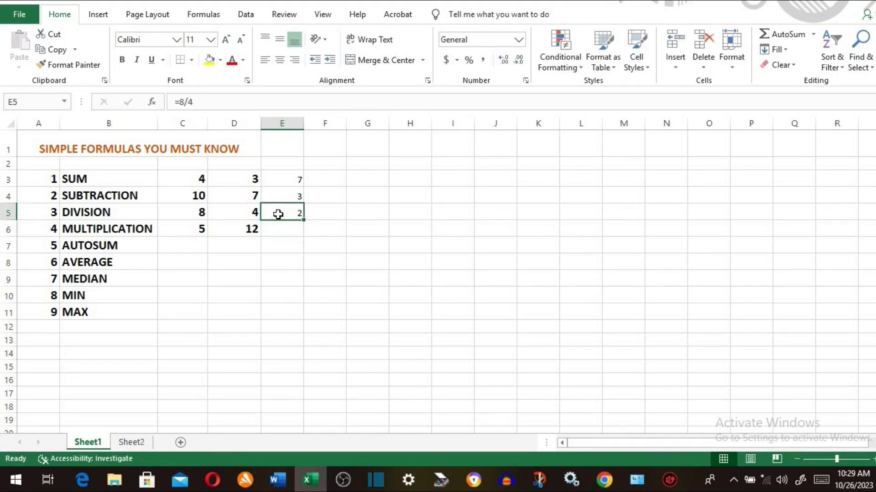
text(=)
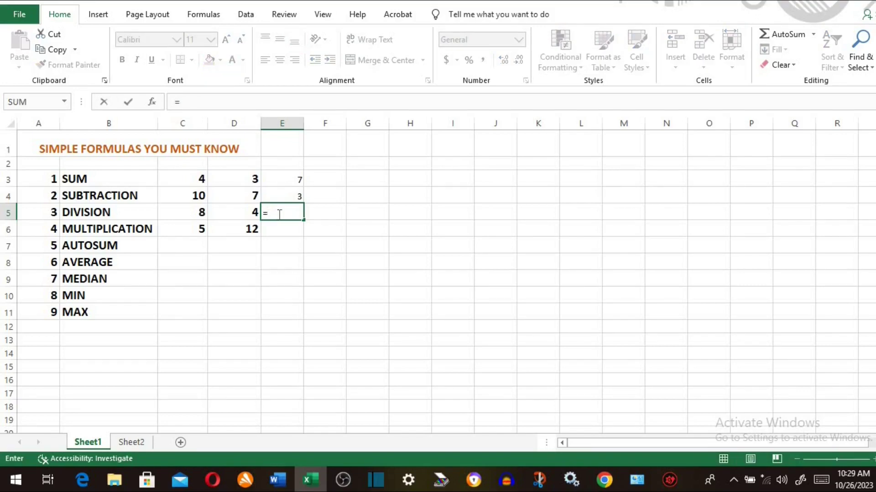
click(189, 213)
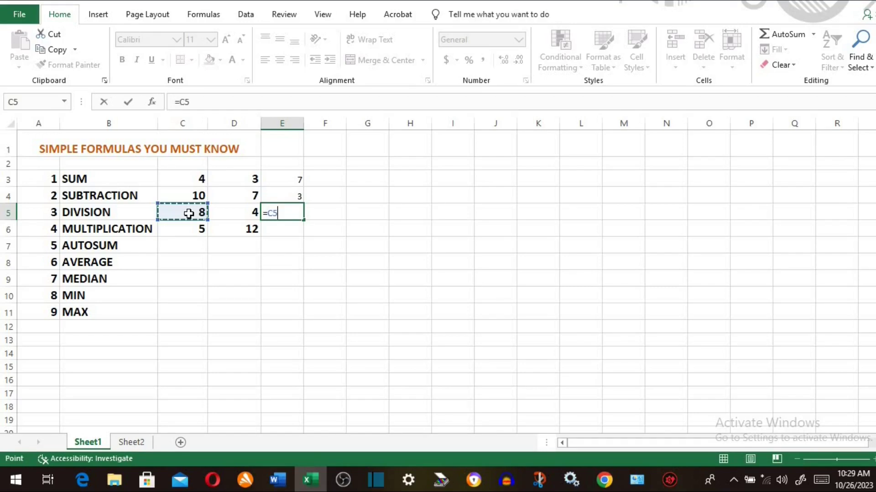
text(/)
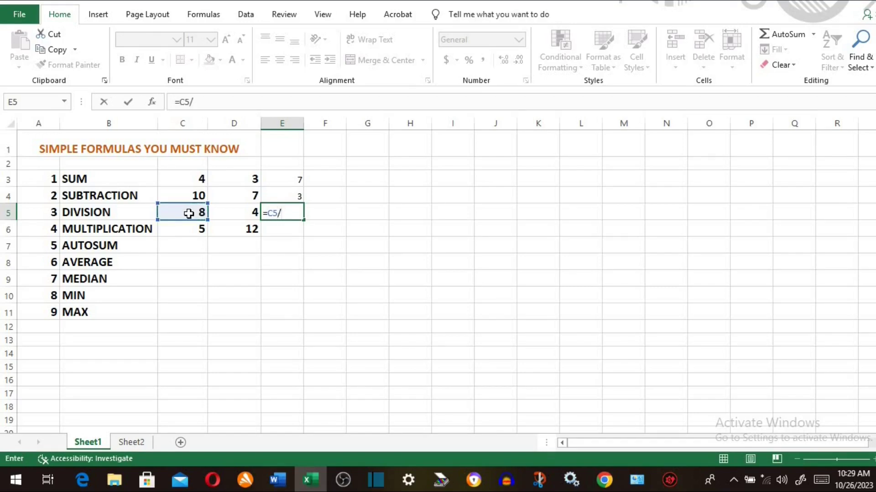
click(244, 212)
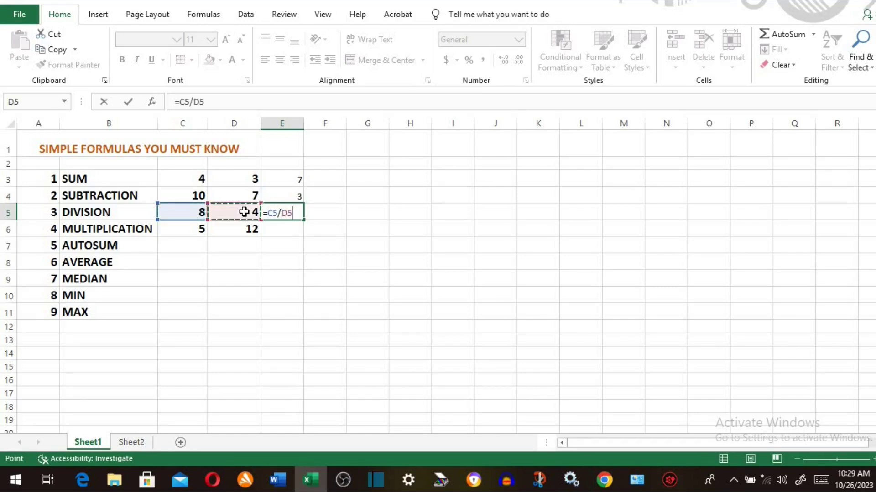
key(Return)
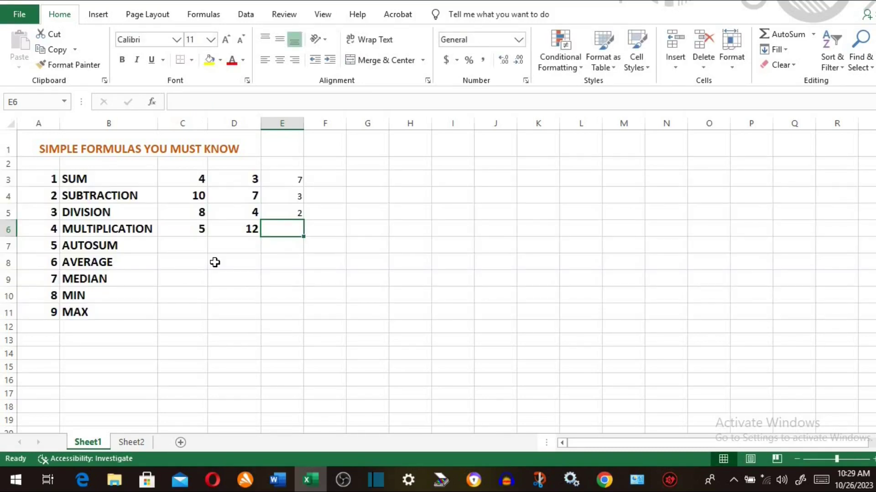
click(137, 230)
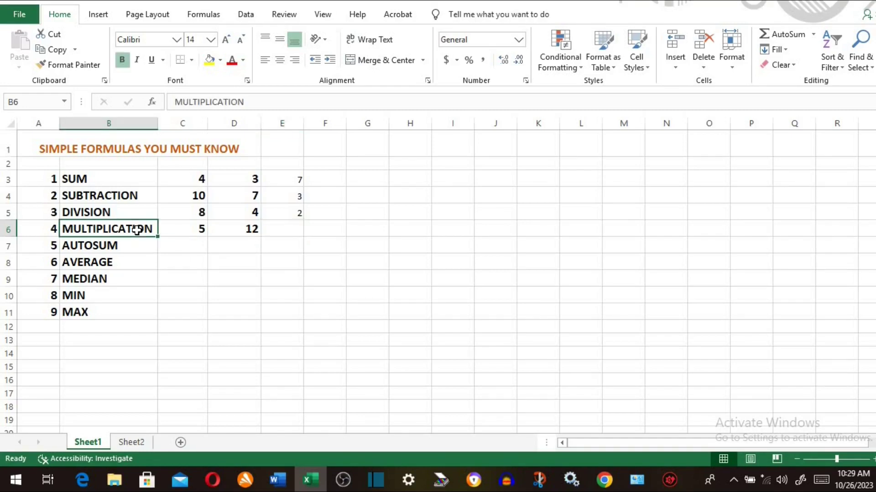
- Enter =5*12 in E6 beside MULTIPLICATION, giving 60
click(285, 228)
text(=)
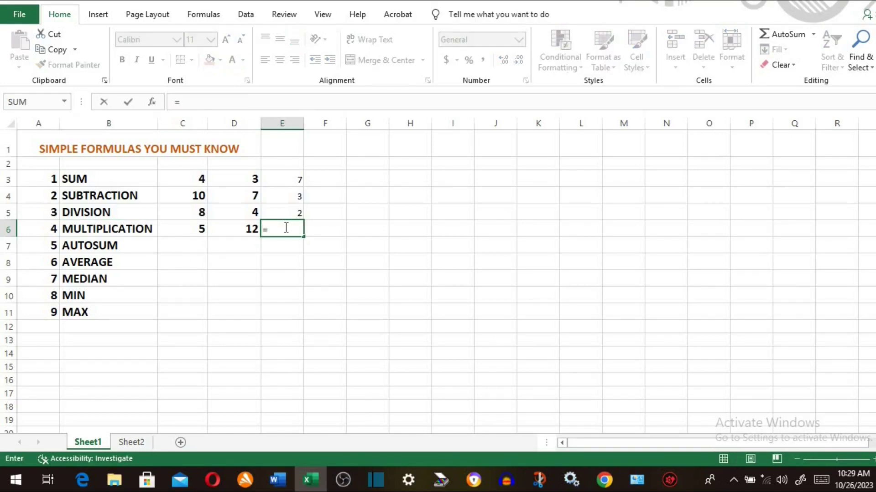
text(5*12)
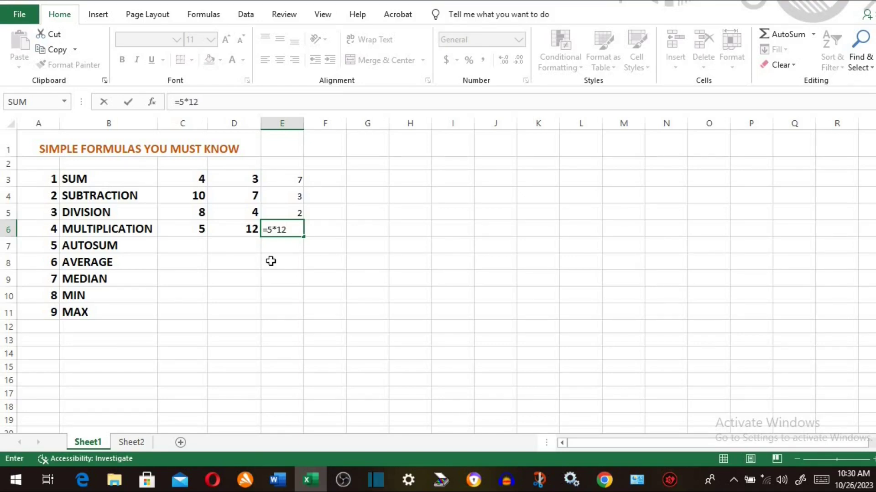
key(Return)
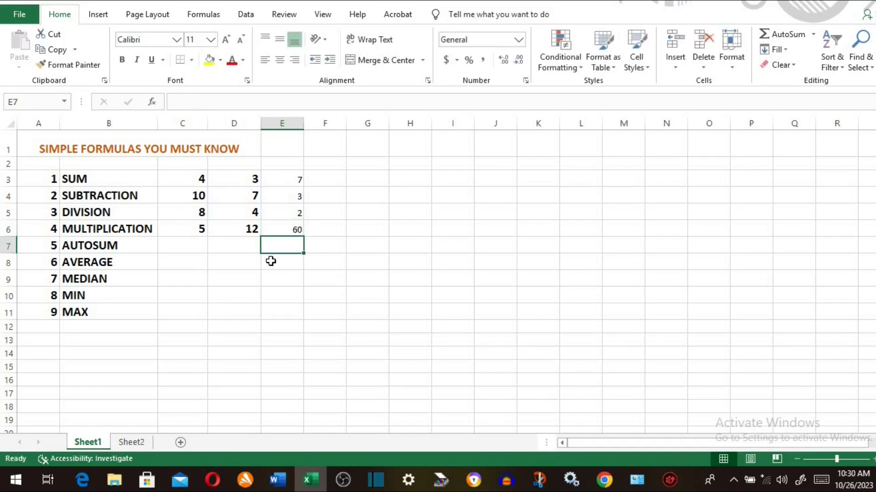
- Rewrite E6 as the cell-reference formula =C6*D6, keeping the result 60
click(280, 228)
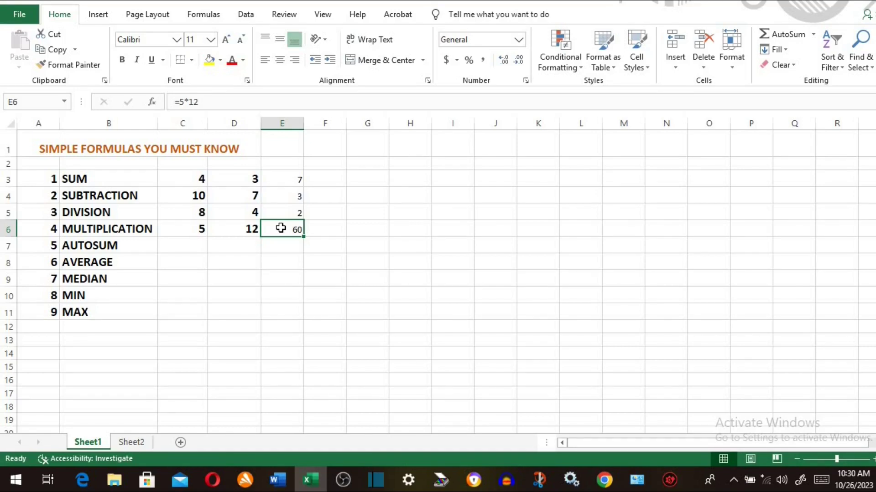
text(=)
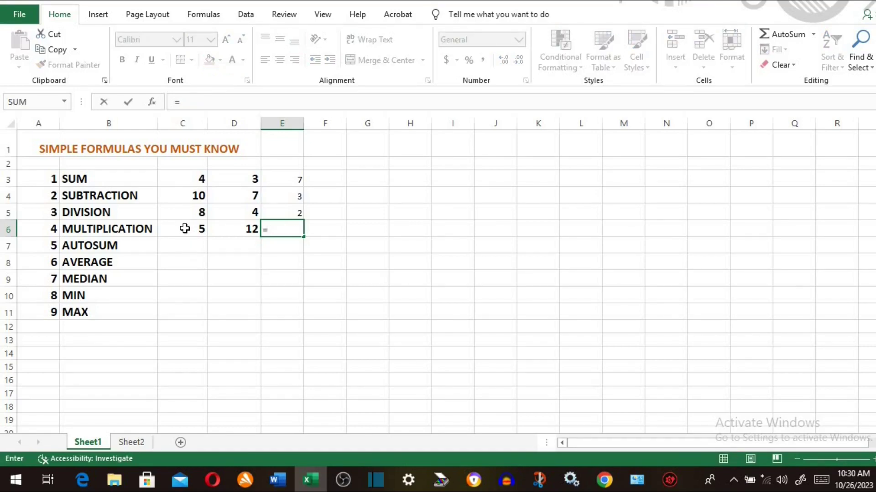
click(184, 228)
text(*)
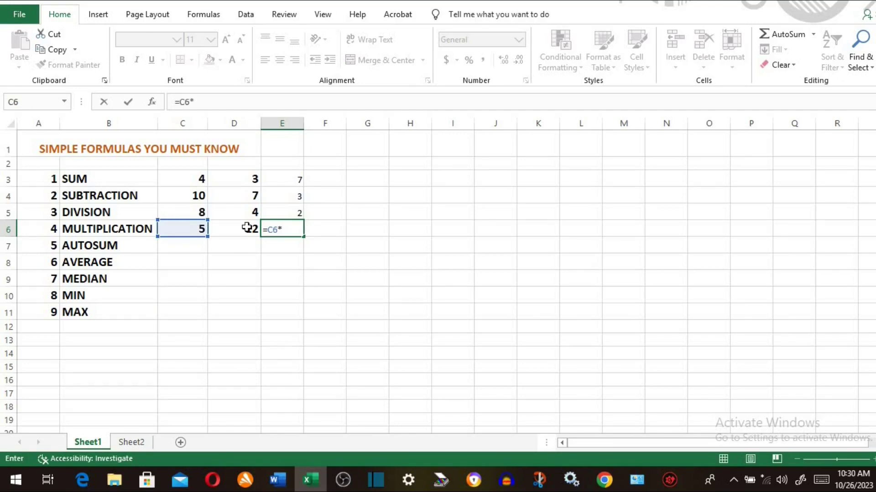
click(247, 228)
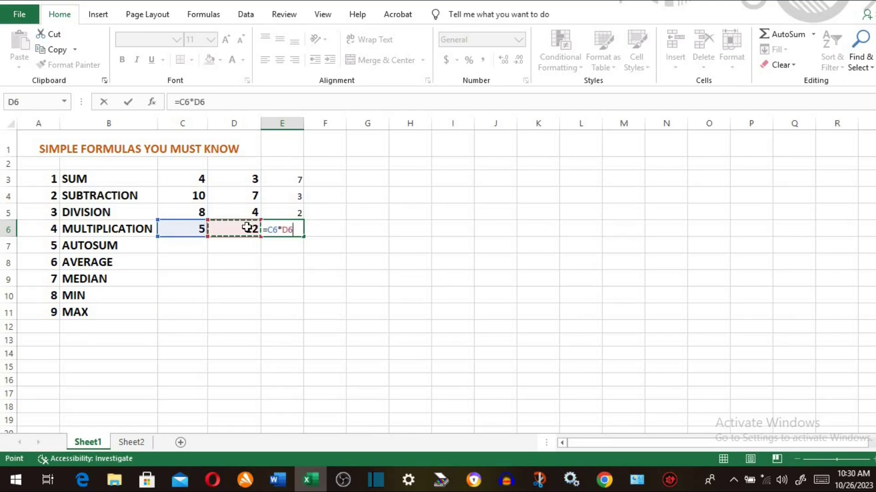
key(Return)
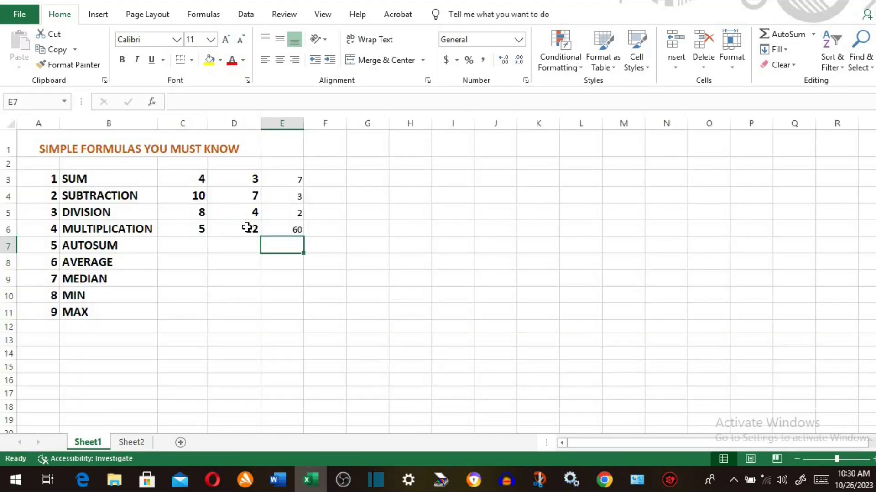
click(136, 244)
click(193, 248)
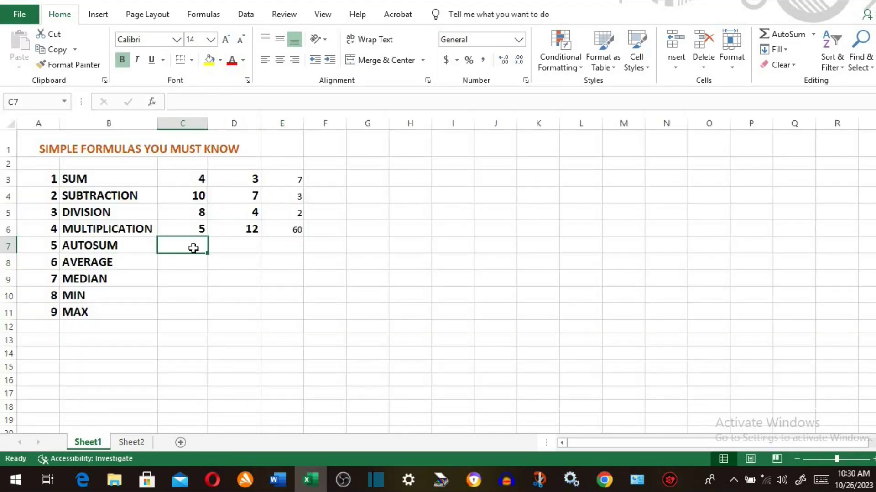
- Enter =SUM(C3:C6) in C7, giving 27, and fill it across to E7
text(=)
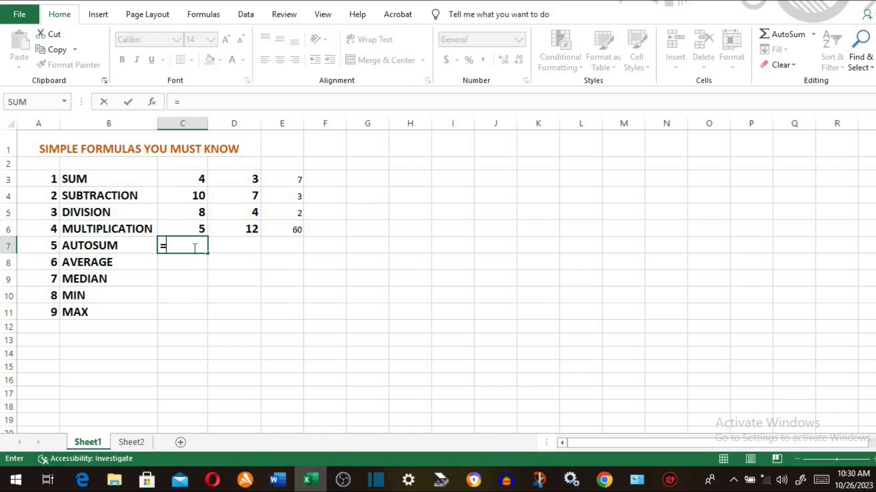
text(Sum)
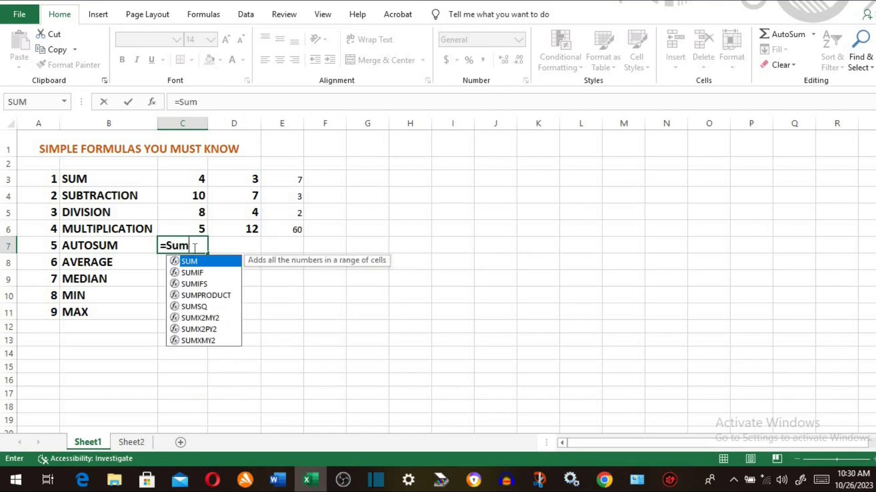
text(()
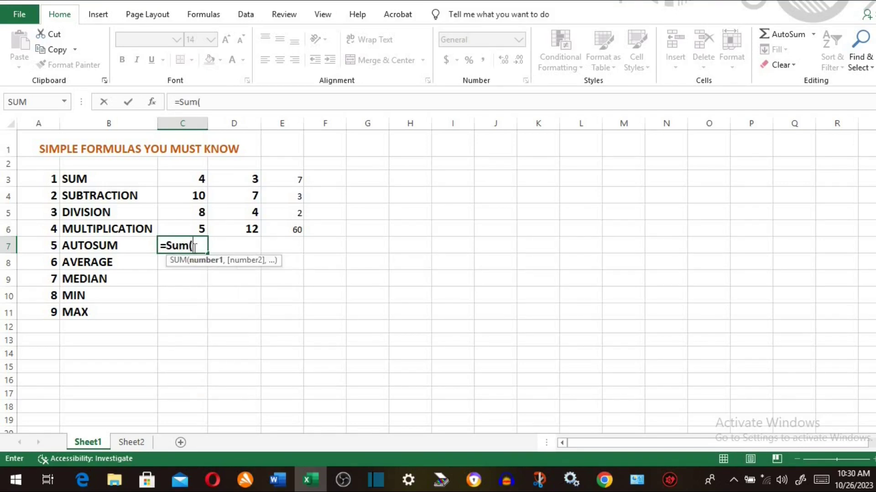
click(196, 172)
drag(196, 172, 202, 223)
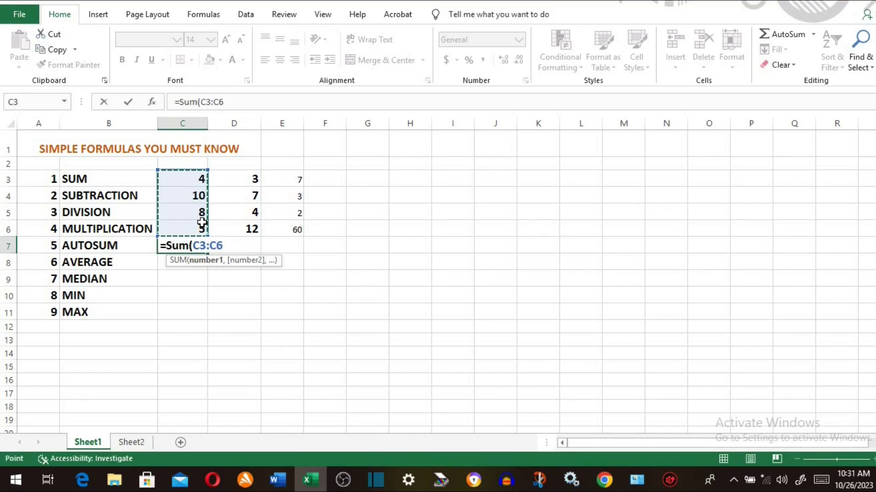
text())
key(Return)
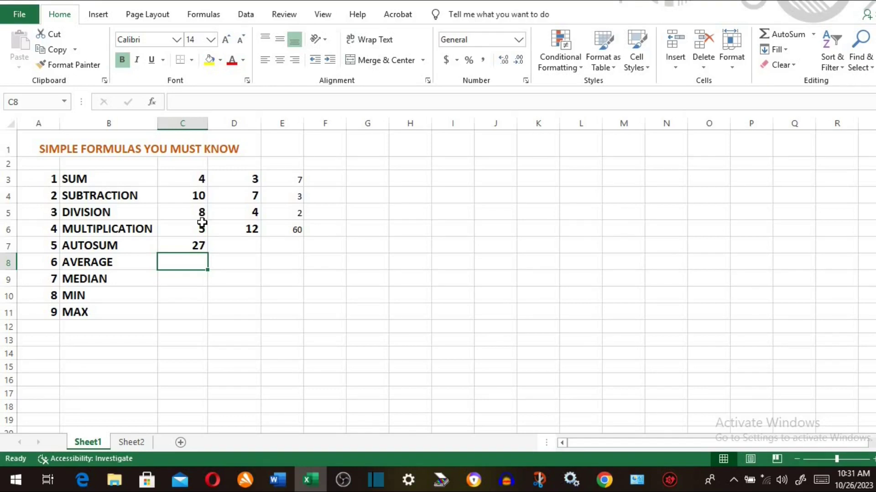
click(198, 244)
drag(208, 253, 267, 295)
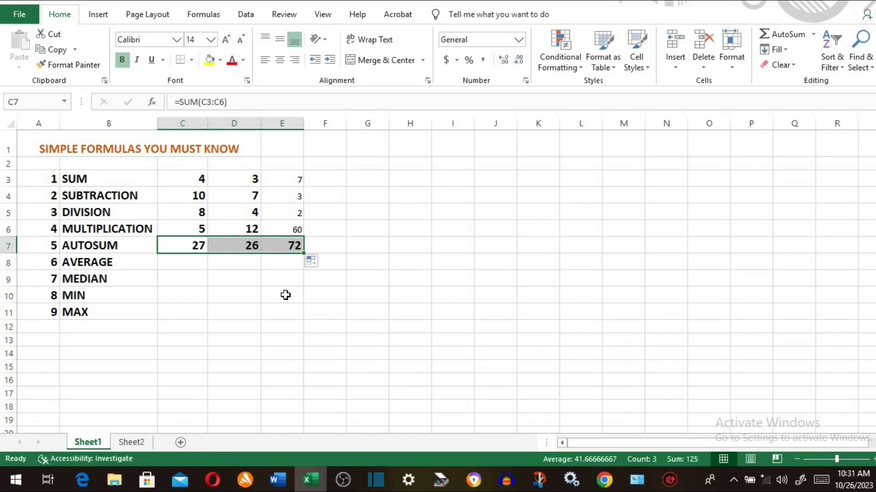
click(248, 271)
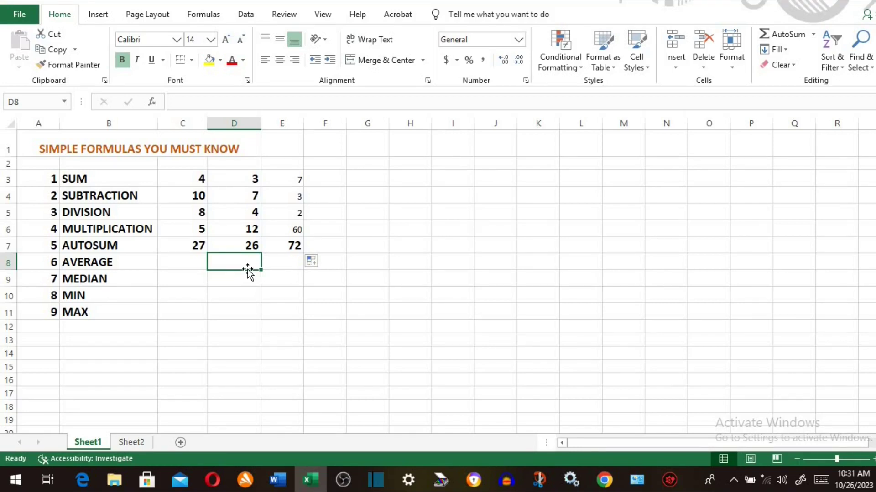
- Undo those totals and redo C7 with AutoSum, filling across to give 27, 26 and 72
key(ctrl+z)
key(ctrl+z)
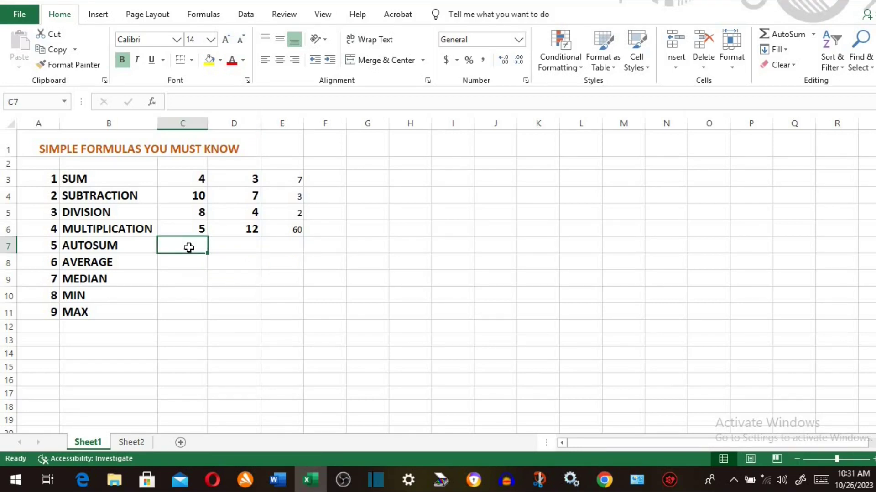
key(alt+equal)
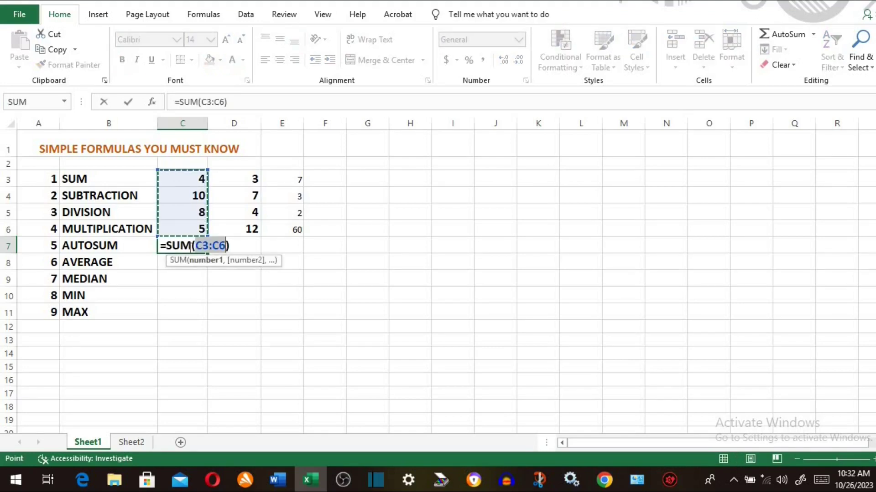
key(Return)
click(190, 244)
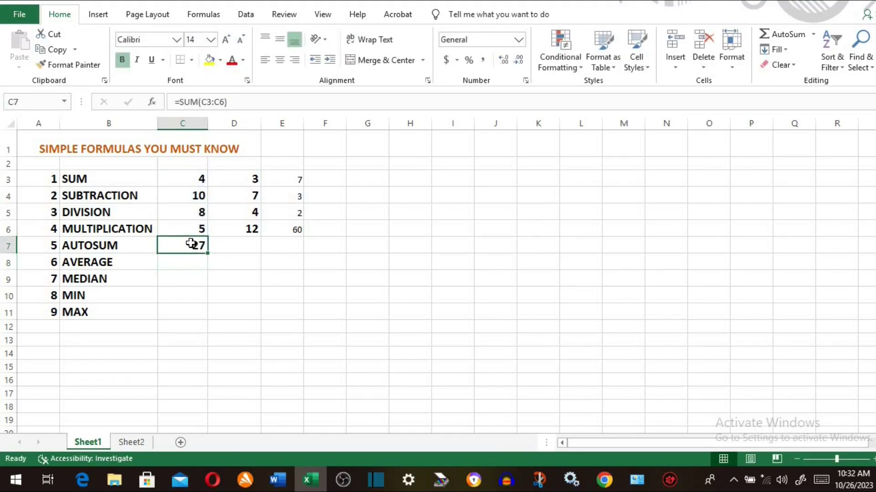
drag(210, 250, 290, 251)
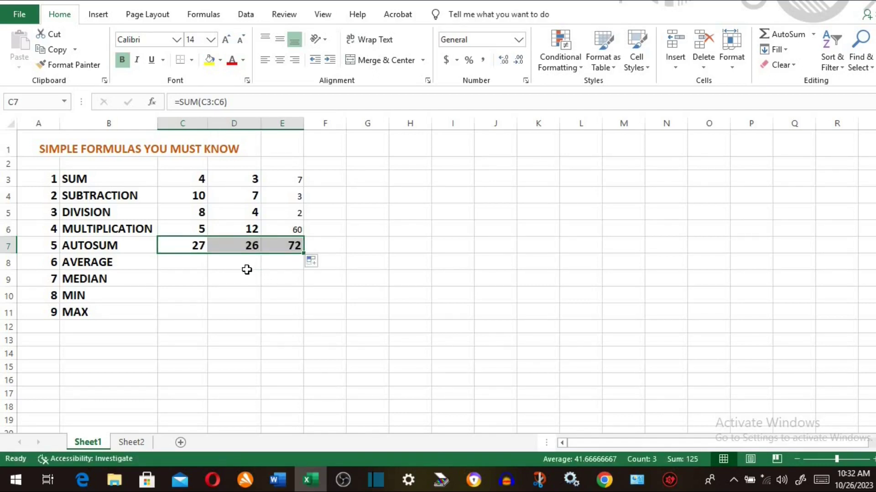
drag(186, 177, 282, 223)
key(shift+Down)
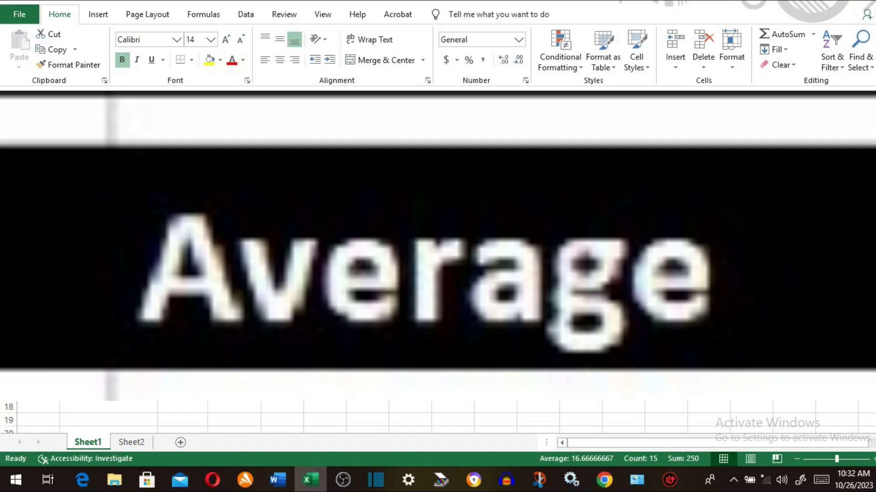
click(179, 265)
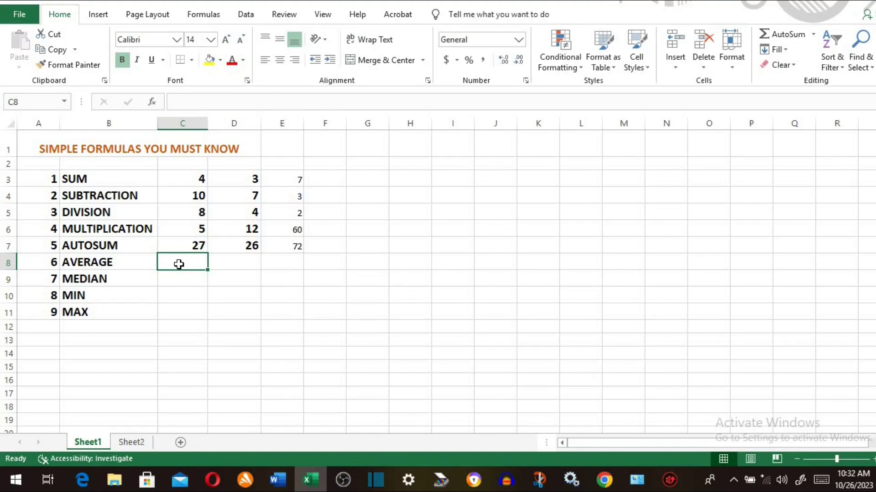
- Enter =AVERAGE(C3:C7) in C8, showing 10.8, and fill it across to E8
text(=a)
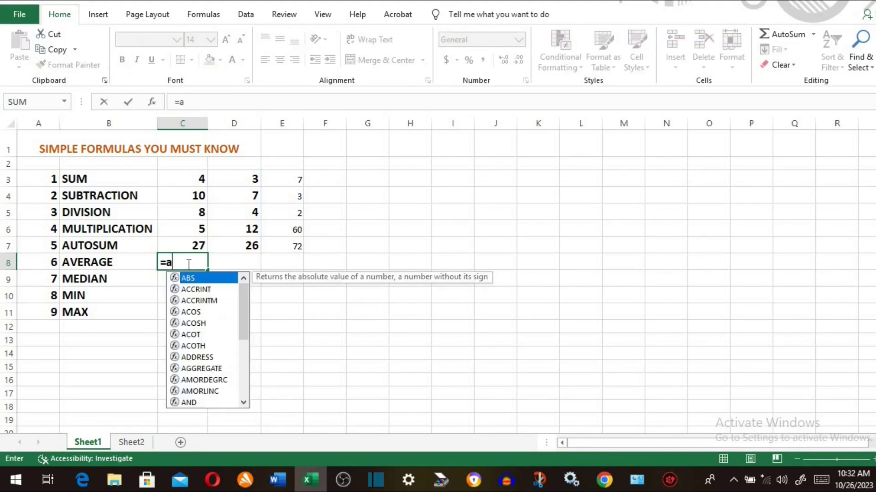
text(ve)
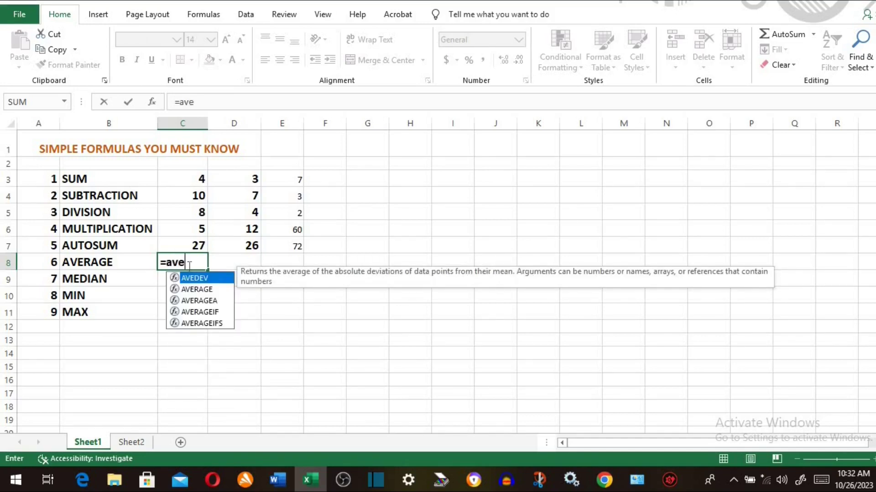
double_click(191, 288)
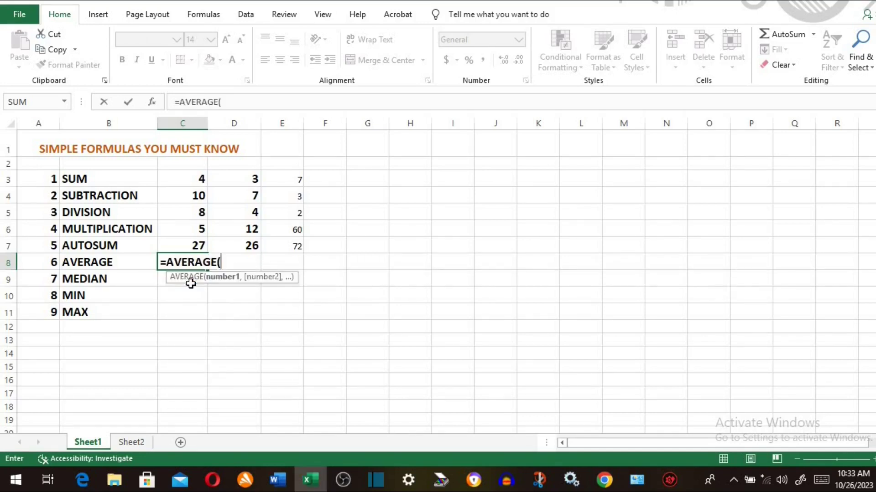
drag(197, 180, 198, 242)
text())
key(Return)
click(206, 266)
drag(208, 271, 290, 269)
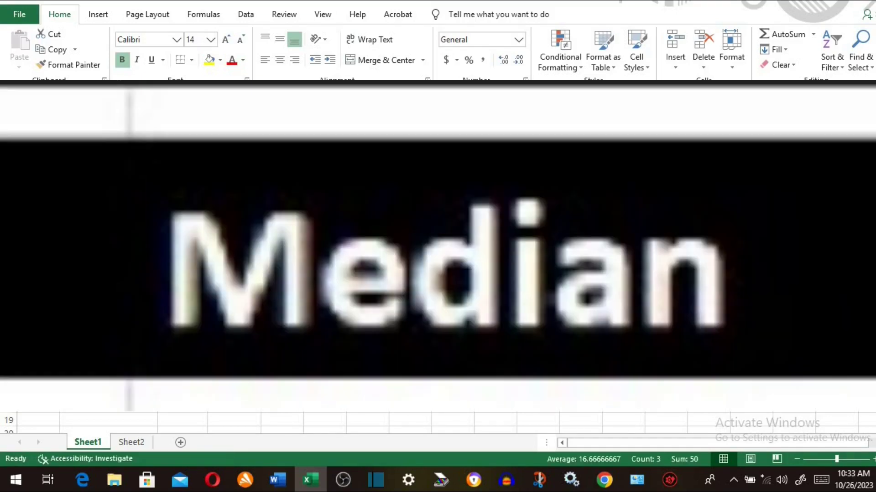
- Enter =MEDIAN(C3:C8) in C9, showing 9, and fill it right toward column E
click(189, 280)
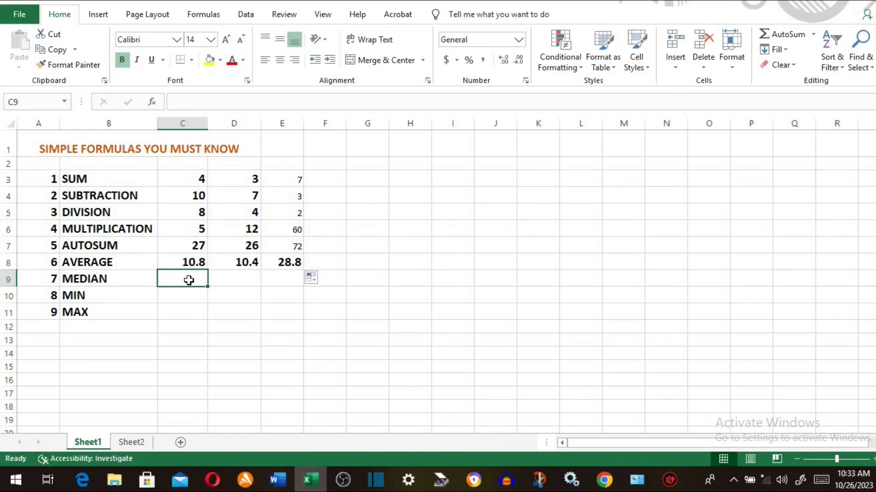
text(=)
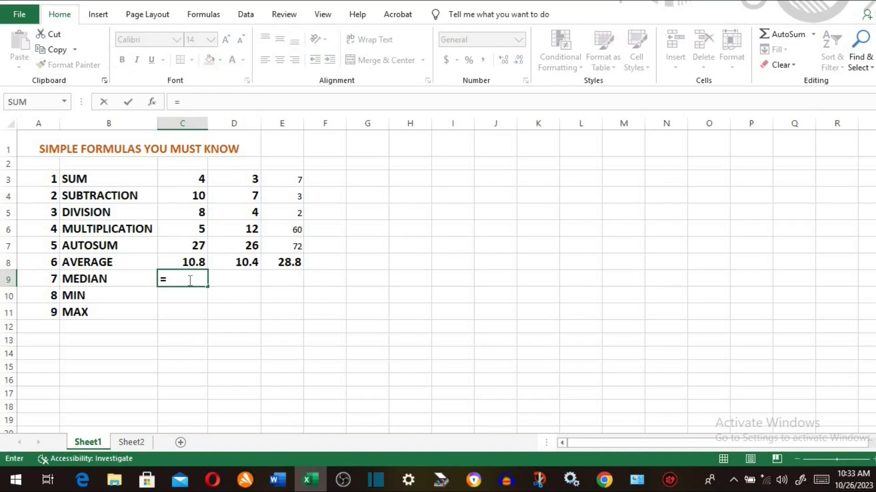
text(med)
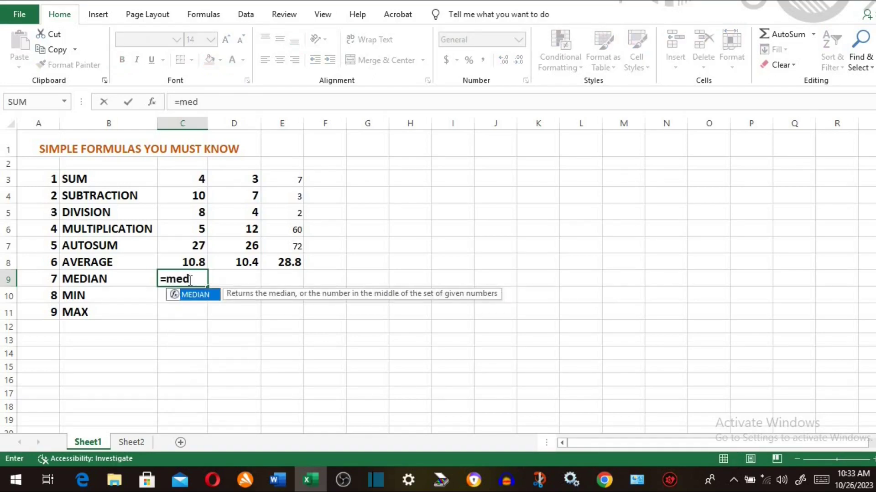
double_click(188, 295)
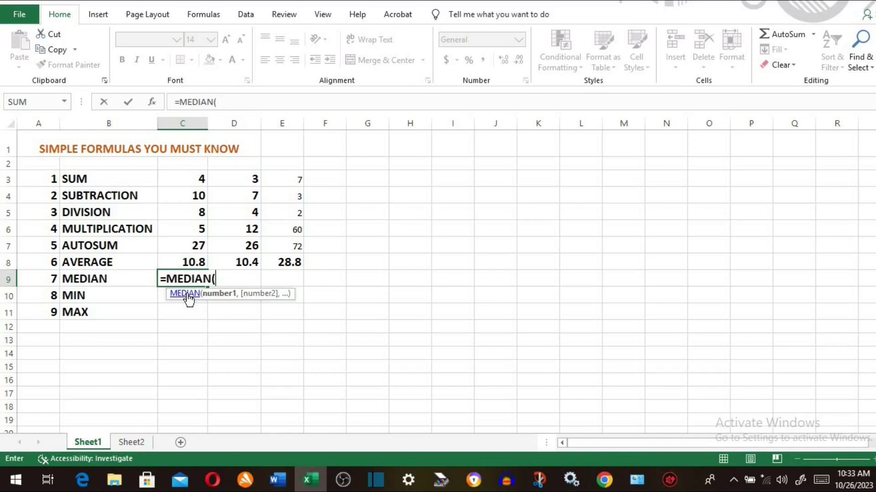
drag(197, 179, 196, 256)
text())
key(Return)
click(200, 278)
drag(207, 286, 269, 289)
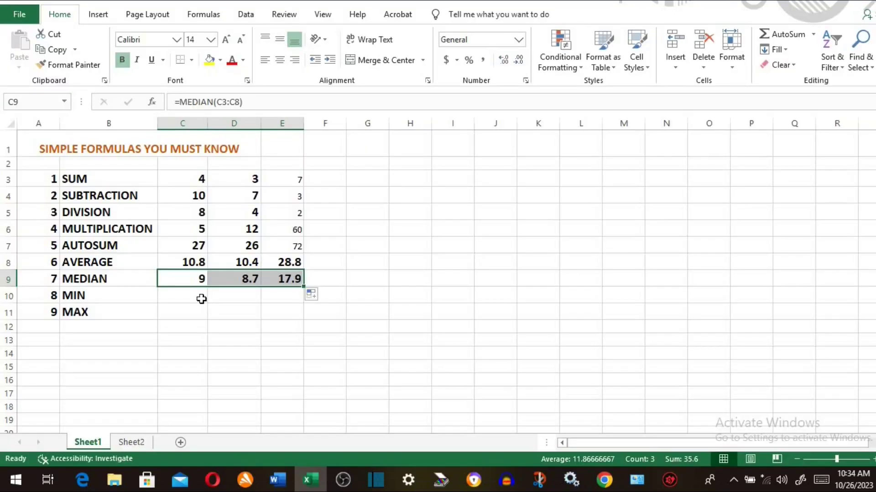
- Enter =MIN(C3:C9) in C10 and fill it to E10, giving 4, 3 and 2
click(200, 297)
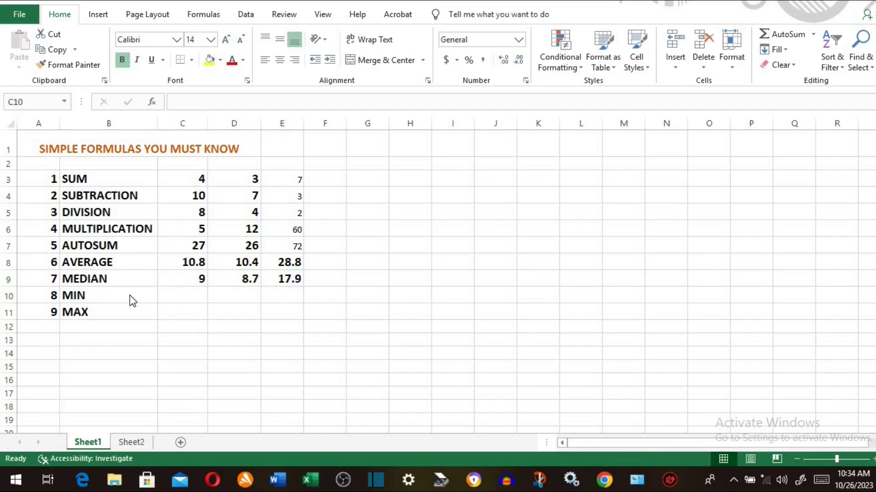
click(111, 295)
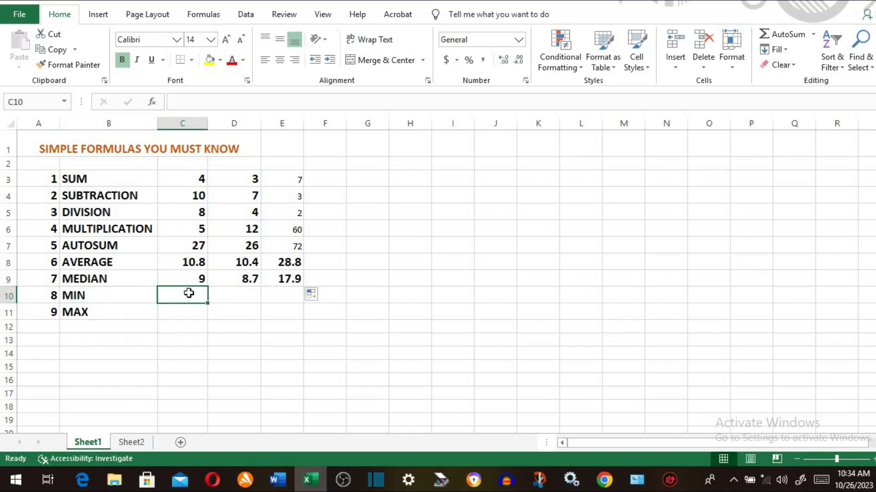
text(=m)
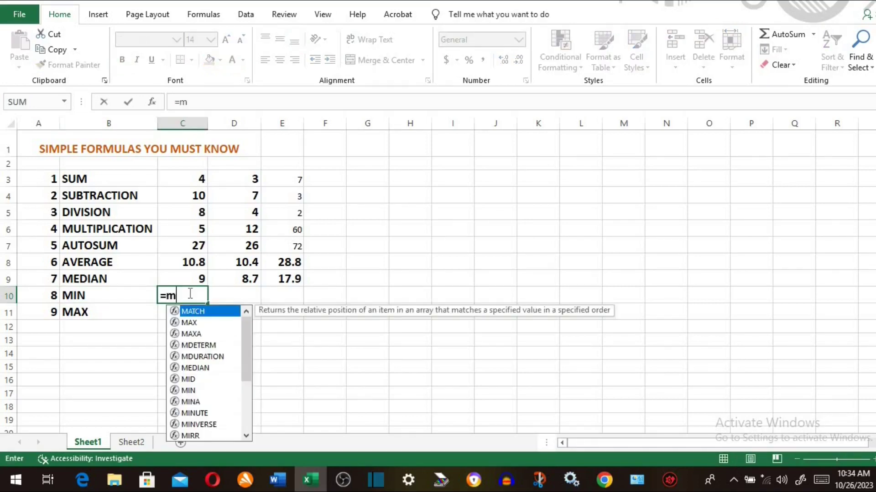
text(i)
double_click(192, 323)
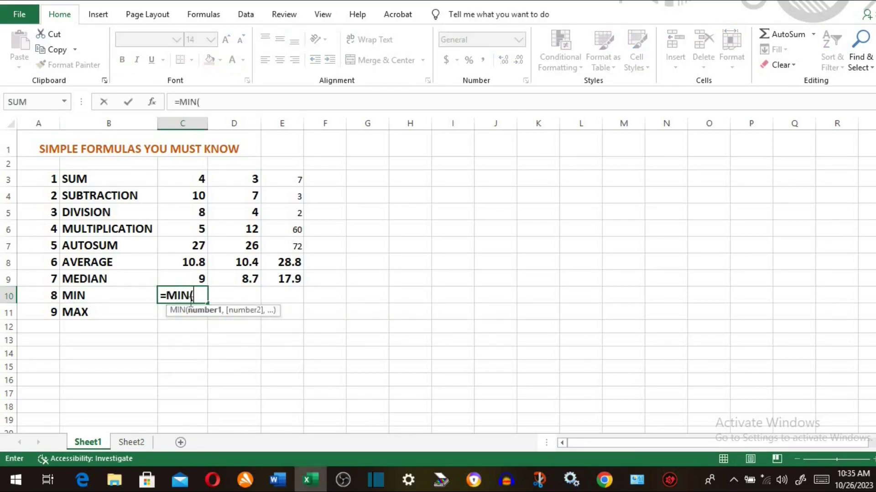
click(197, 182)
drag(198, 191, 197, 275)
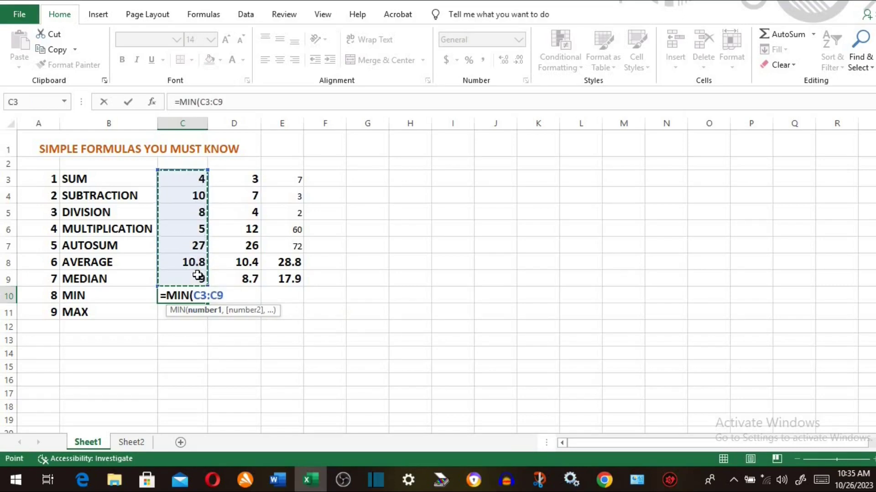
key(Return)
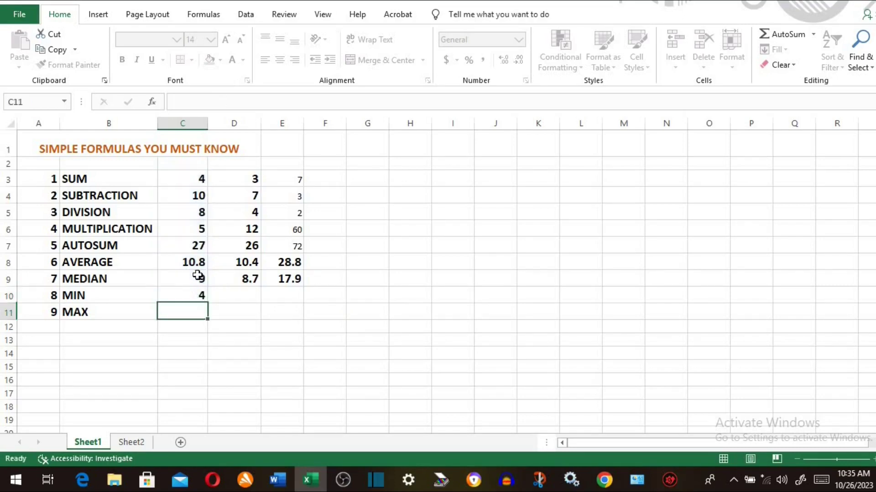
click(200, 297)
drag(208, 303, 294, 299)
click(188, 311)
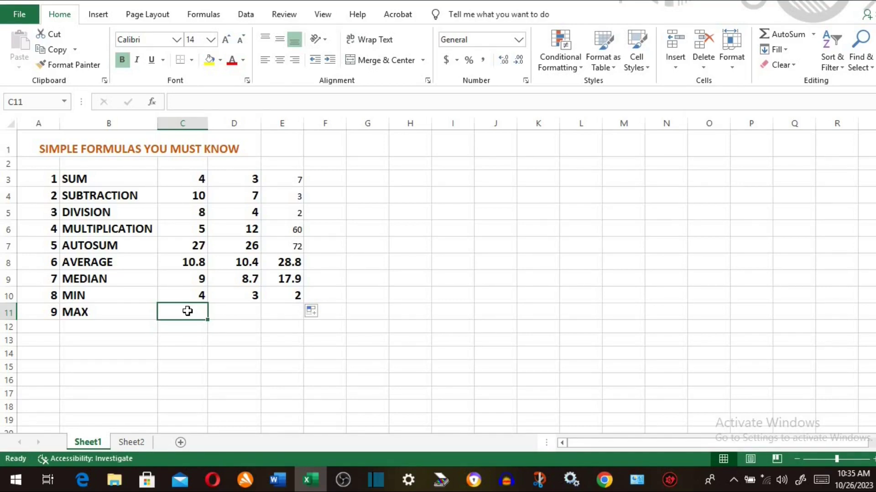
- Enter =MAX(C3:C10) in C11, fill it across, then switch to Sheet2
text(=)
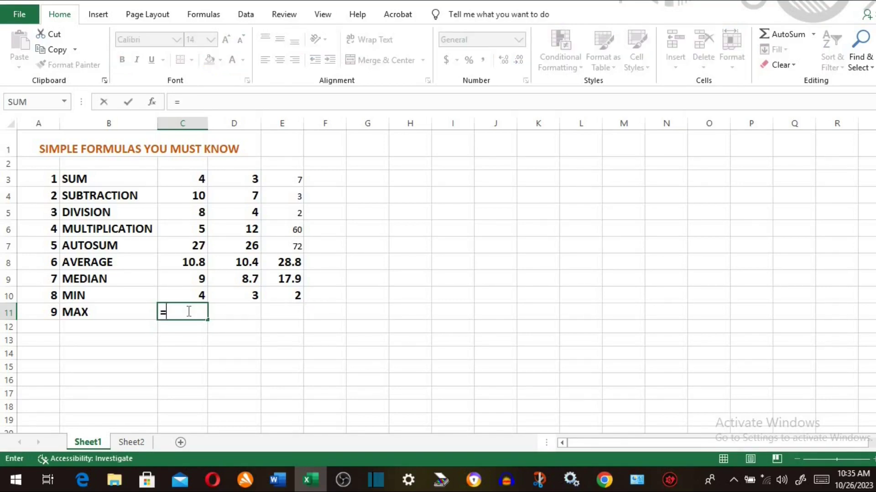
text(ma)
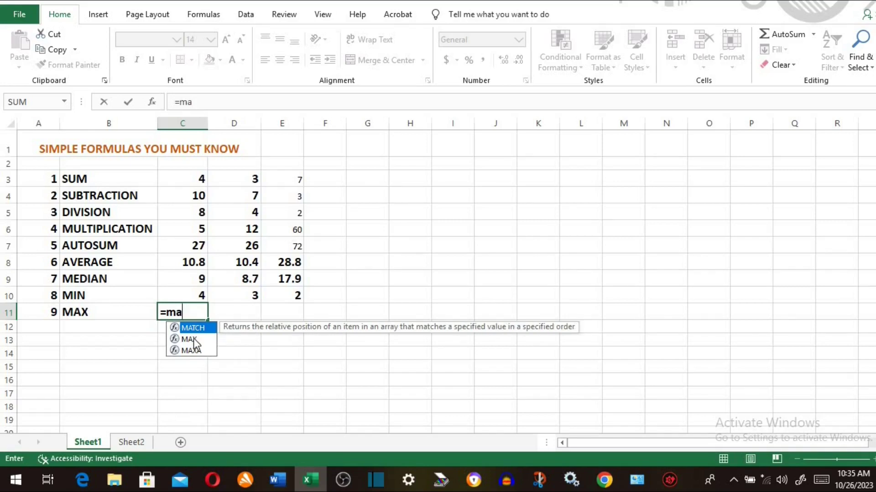
double_click(194, 340)
drag(199, 181, 197, 290)
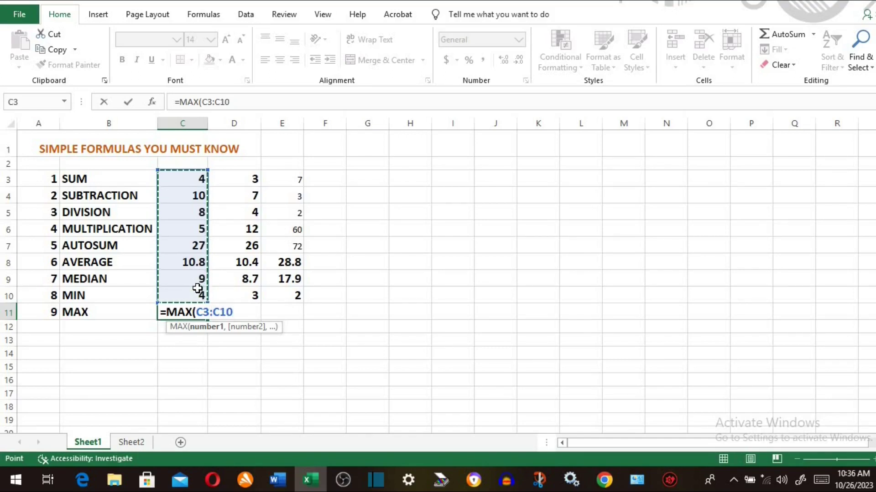
text())
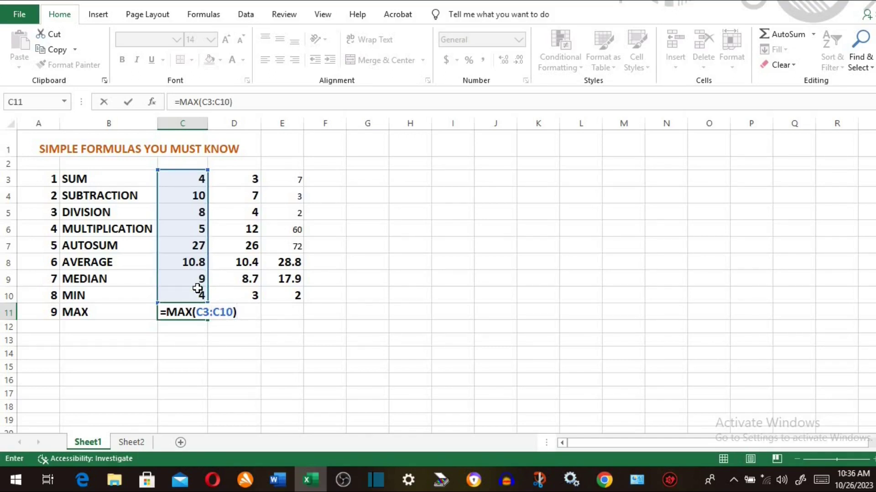
key(Return)
click(206, 315)
drag(208, 320, 225, 319)
click(132, 442)
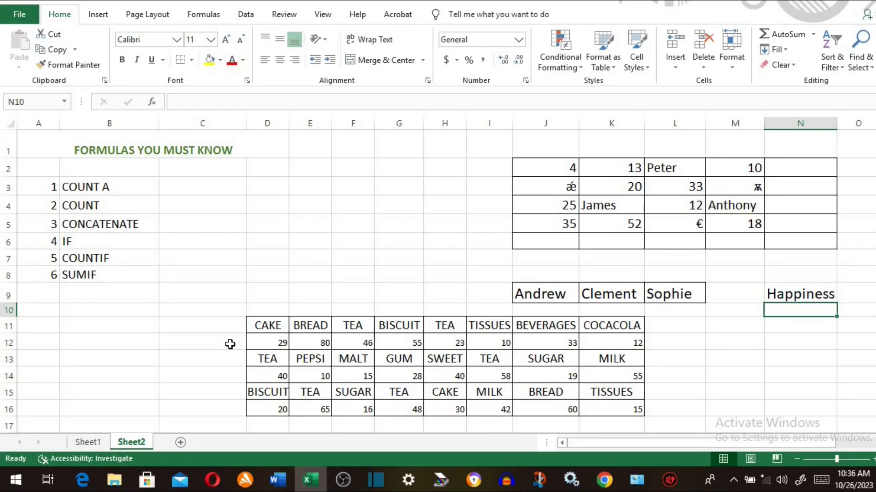
- Enter =COUNTA(J1:N6) in C3 beside COUNT A, counting 16 non-empty cells
click(205, 186)
text(=)
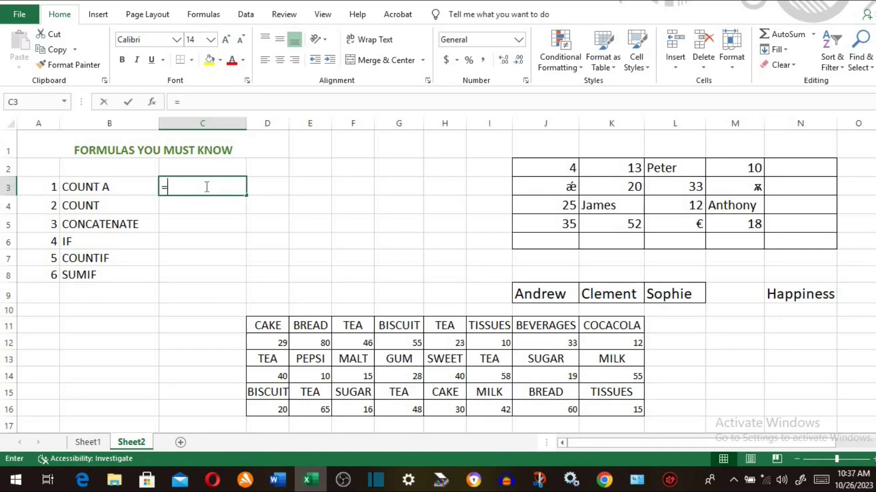
text(Count)
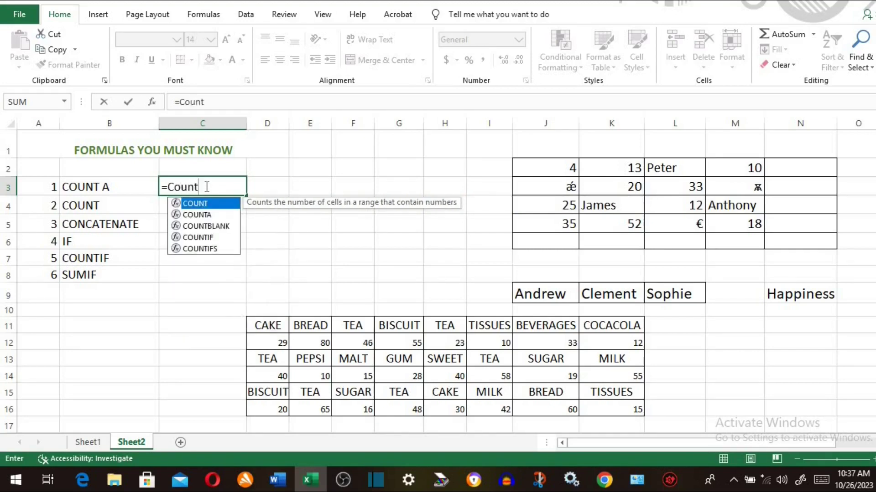
click(207, 215)
double_click(207, 214)
drag(545, 142, 793, 246)
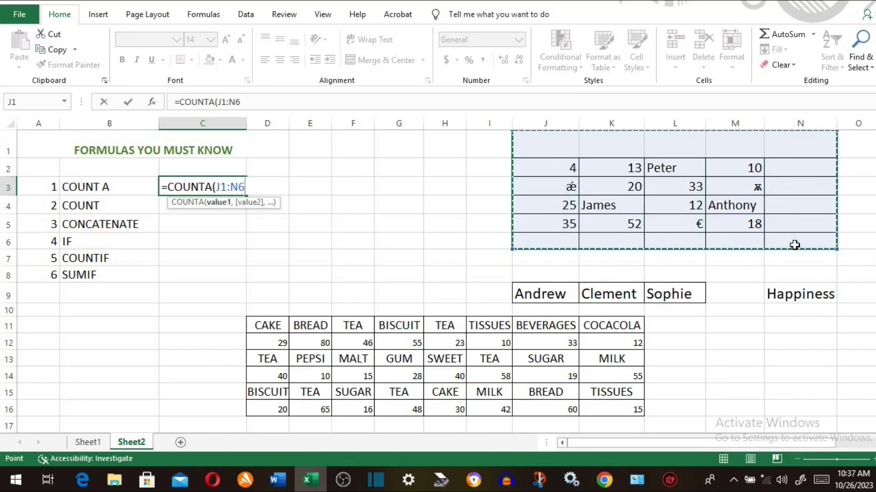
text())
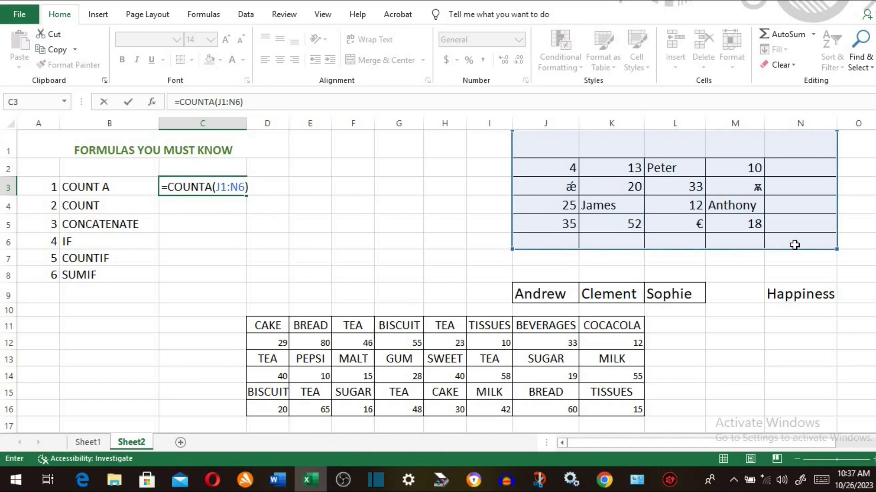
key(Return)
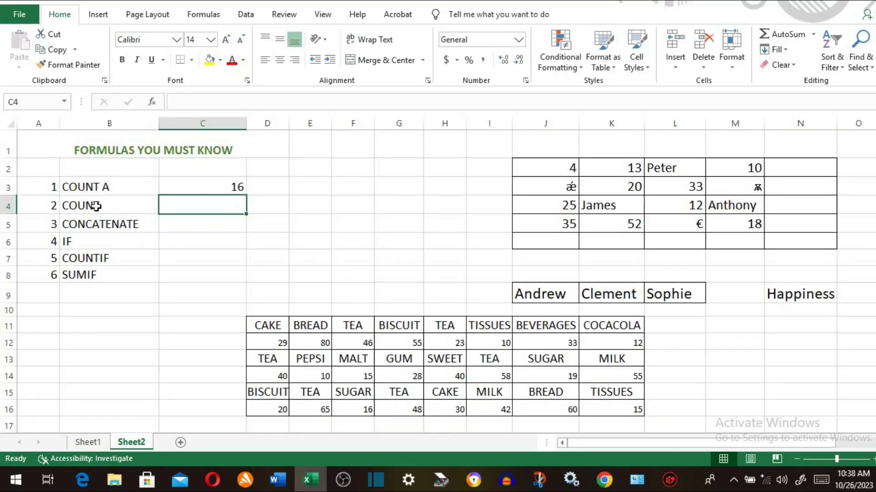
- Enter =COUNT(J1:N6) in C4 beside COUNT, giving 10
click(96, 206)
click(184, 209)
text(=)
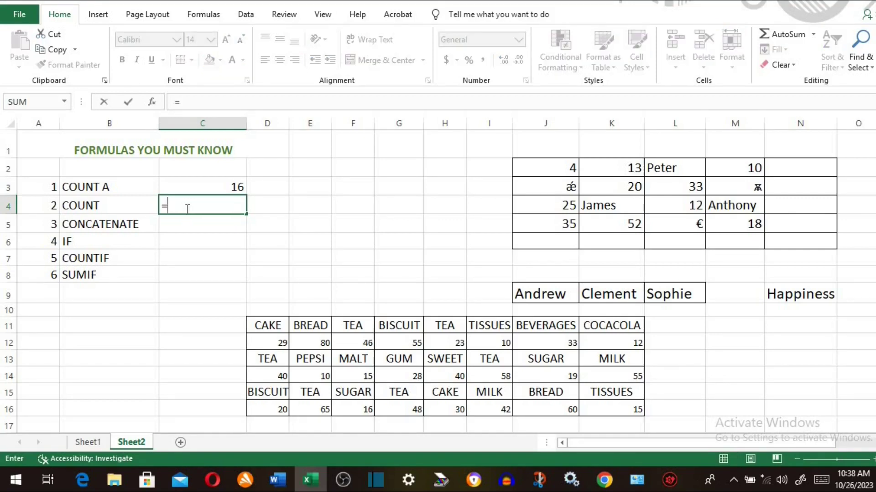
text(cou)
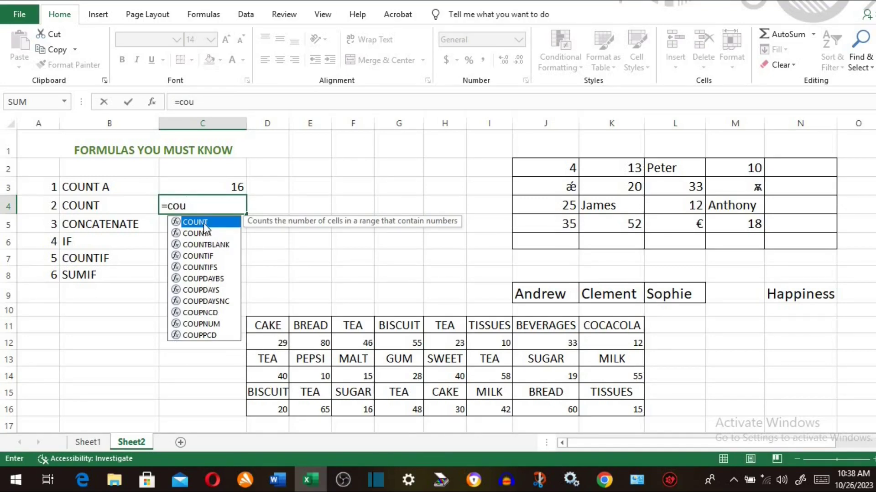
double_click(203, 223)
drag(533, 153, 803, 240)
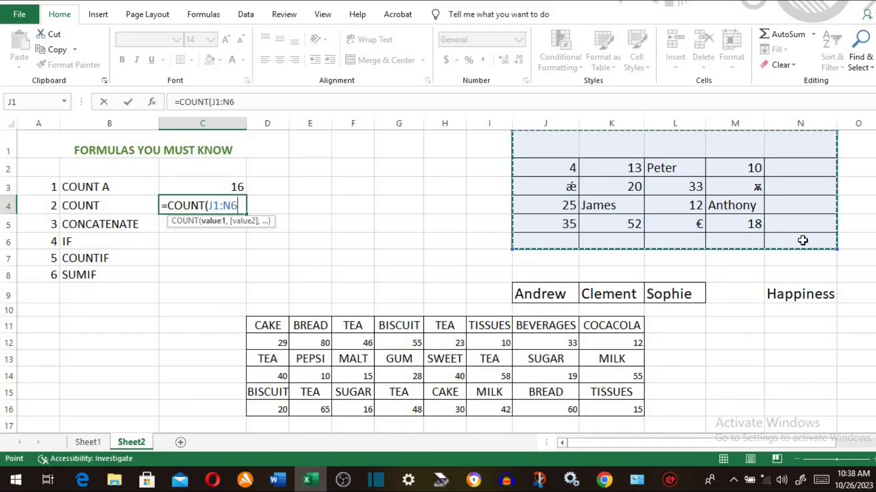
text())
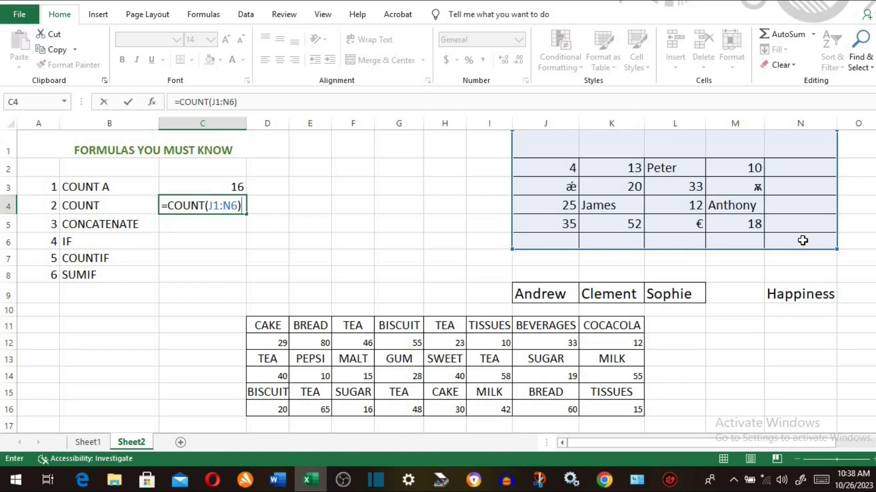
key(Return)
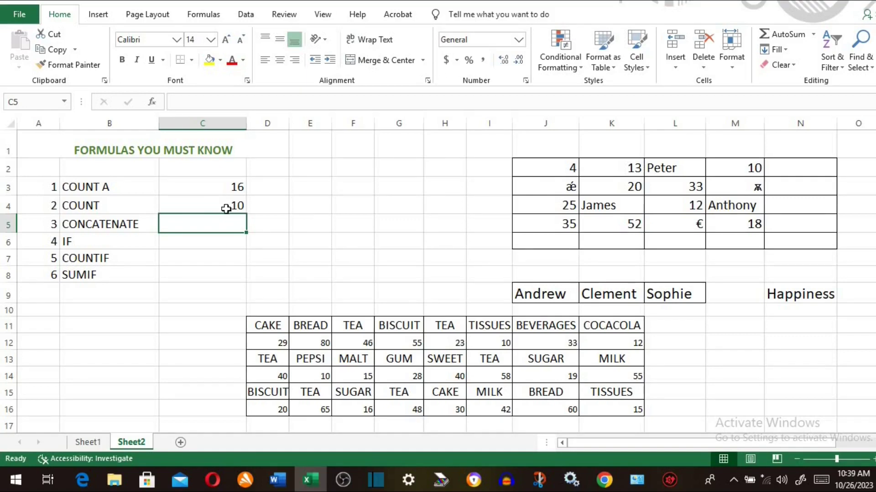
- Type 'flower' into N2 and 90 into N5, lifting COUNT A to 18 and COUNT to 11
click(800, 168)
text(f)
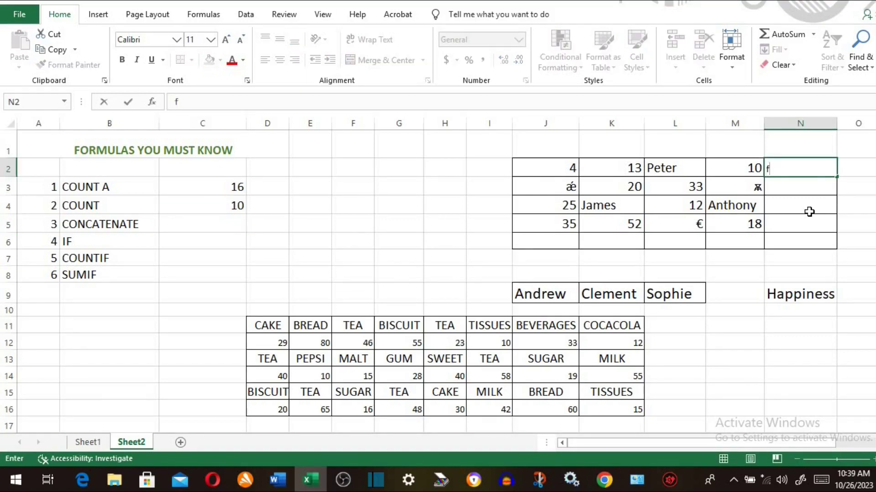
text(lower)
key(Return)
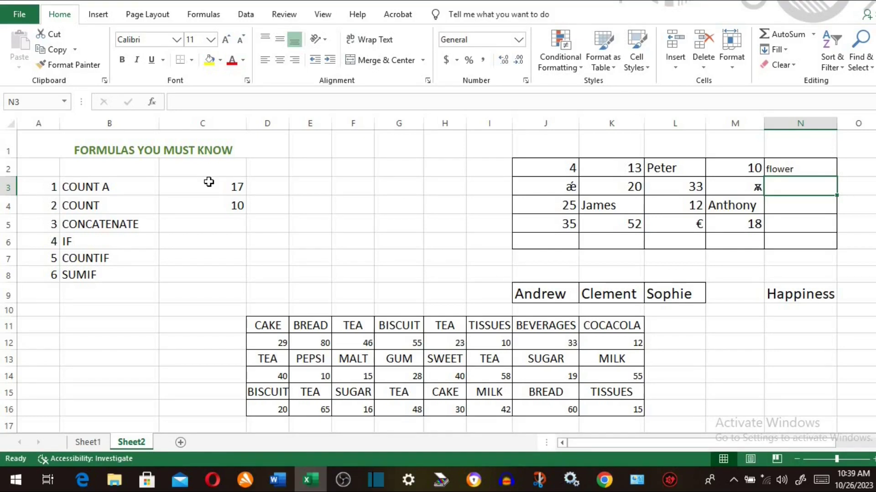
click(785, 224)
text(90)
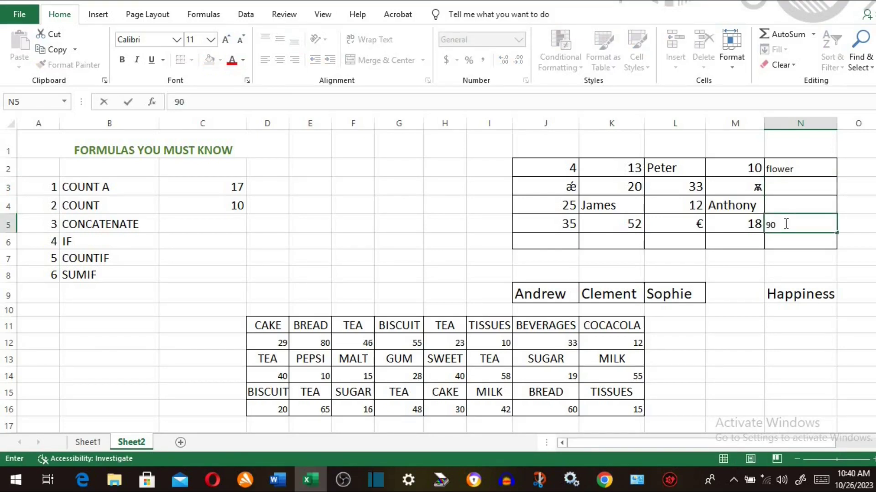
key(Return)
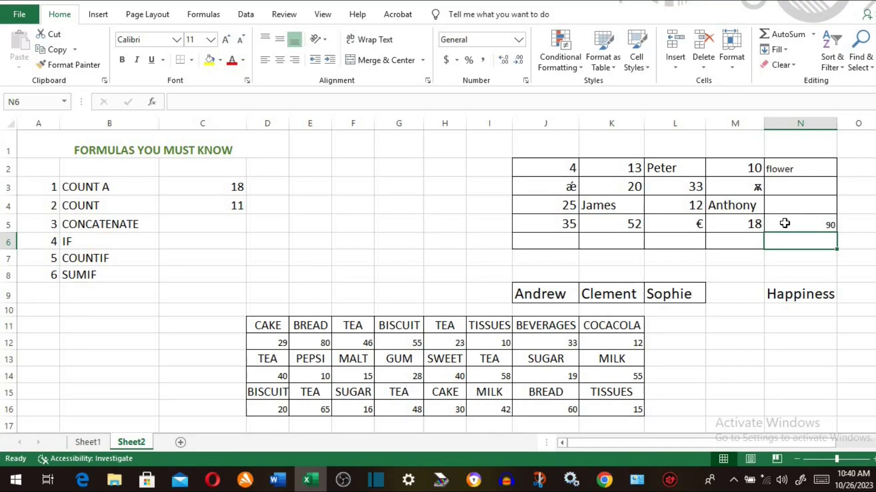
click(152, 227)
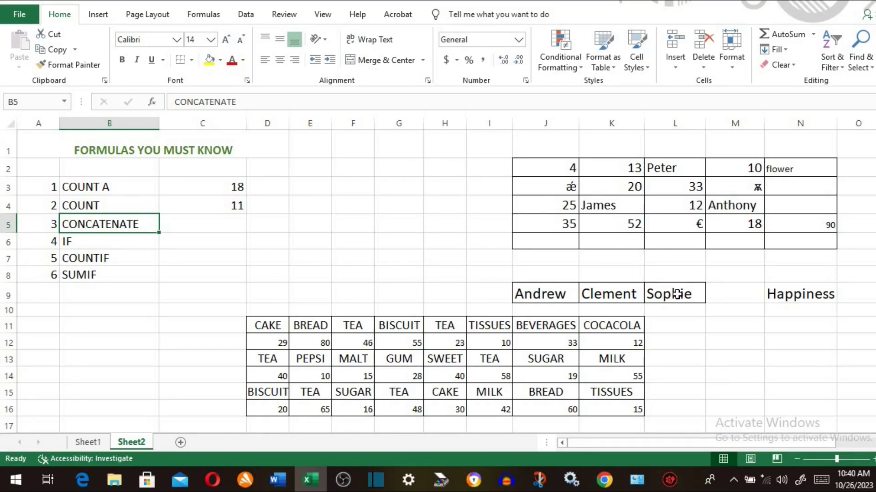
click(203, 222)
text(=con)
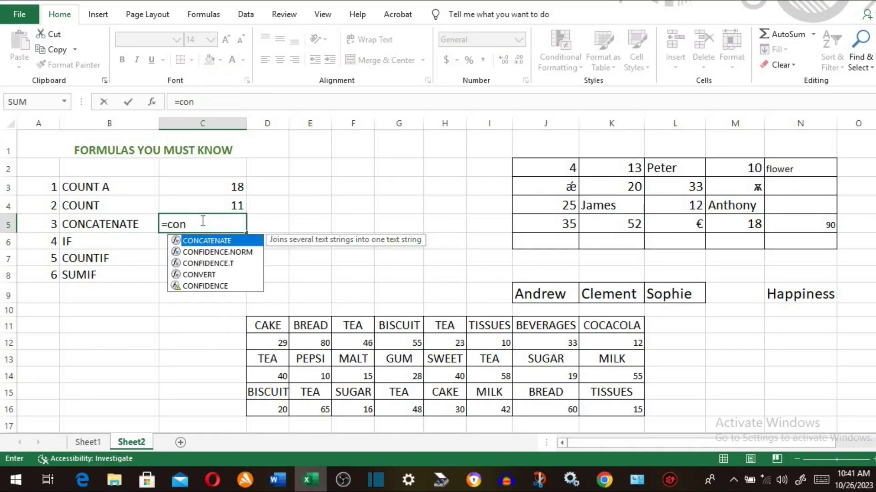
double_click(208, 247)
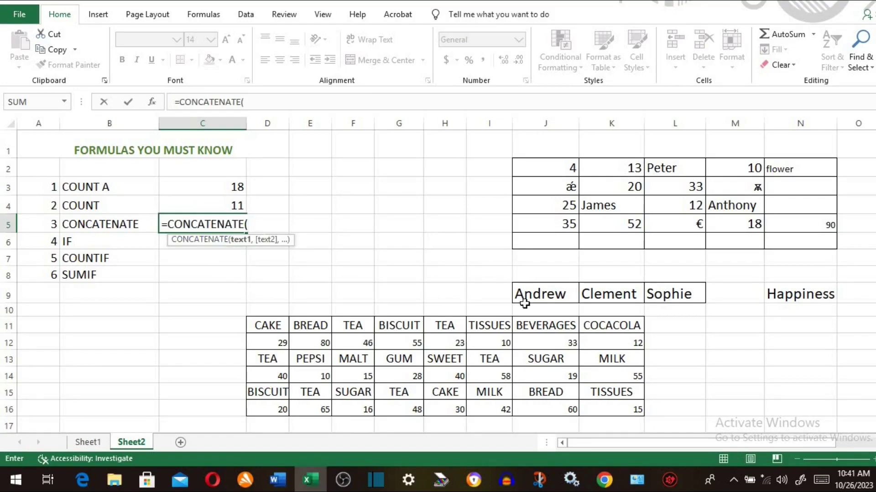
click(546, 293)
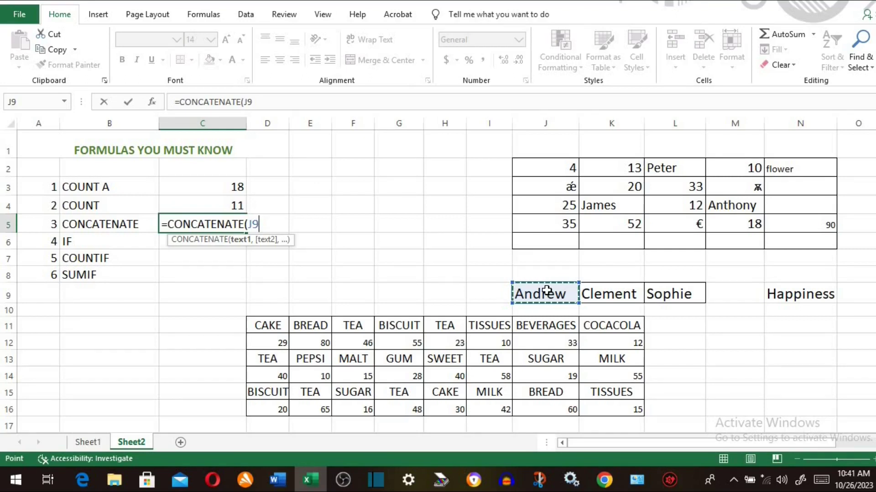
text(&")
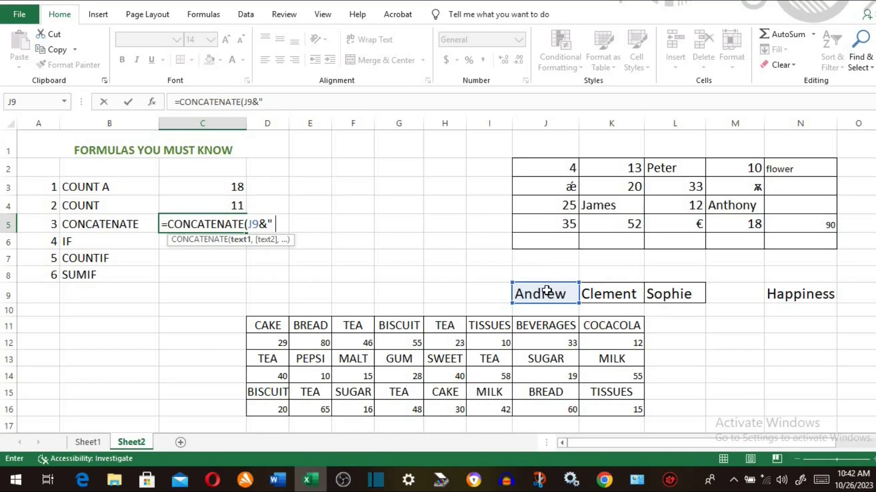
text( "&)
click(618, 295)
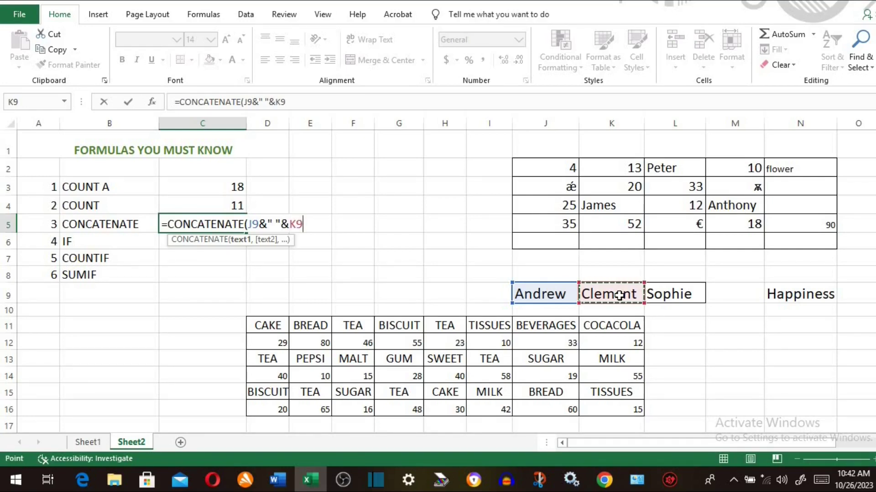
text(&)
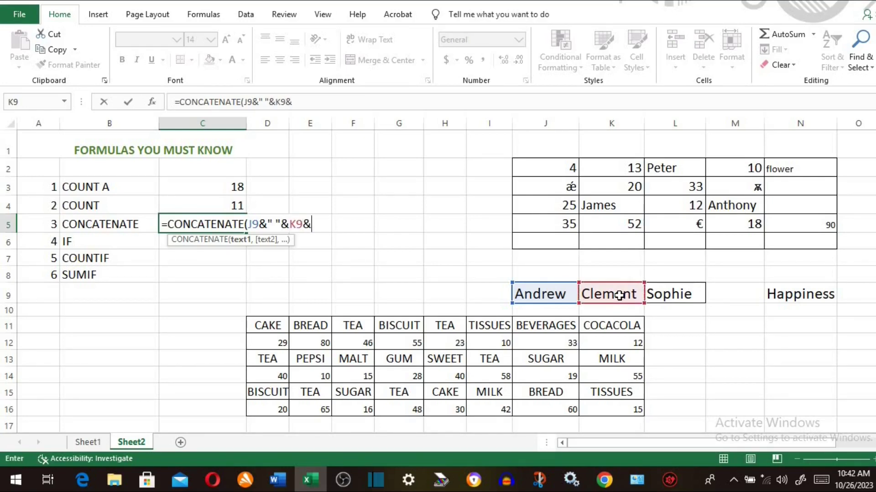
text(" "&)
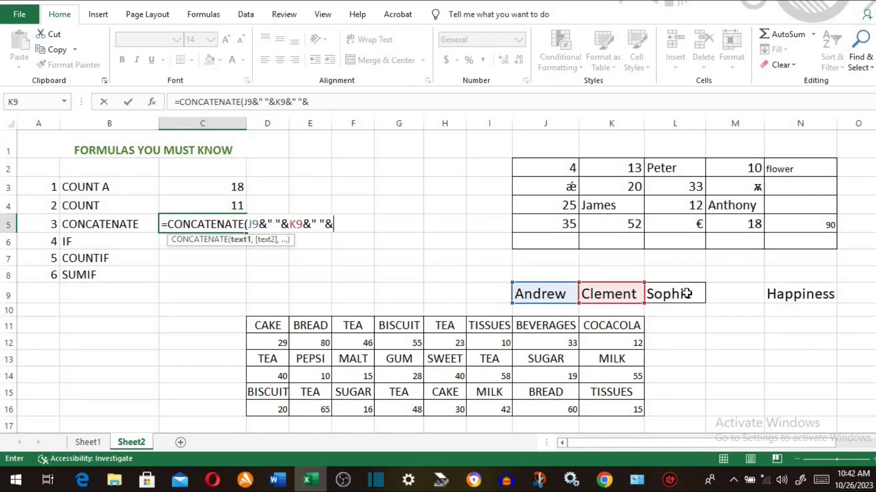
click(686, 294)
text())
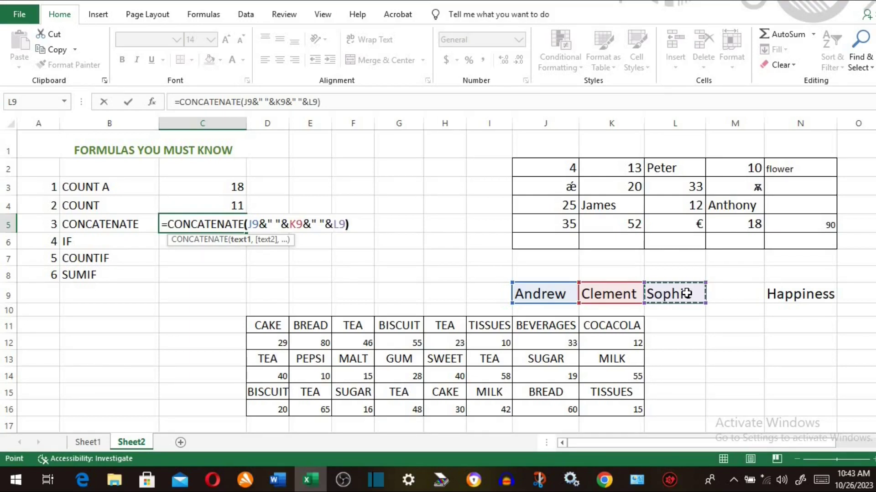
key(Return)
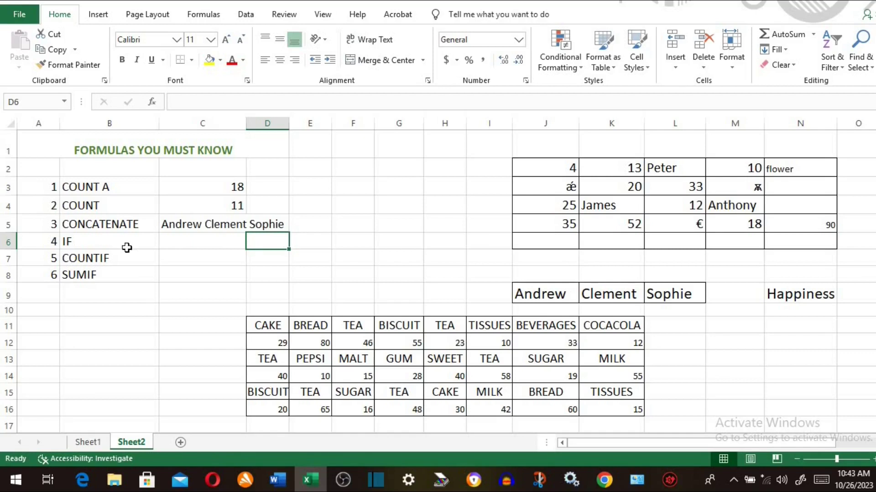
- Enter =IF(N9="Happiness","Yes","No") in C6 beside the IF label
click(89, 243)
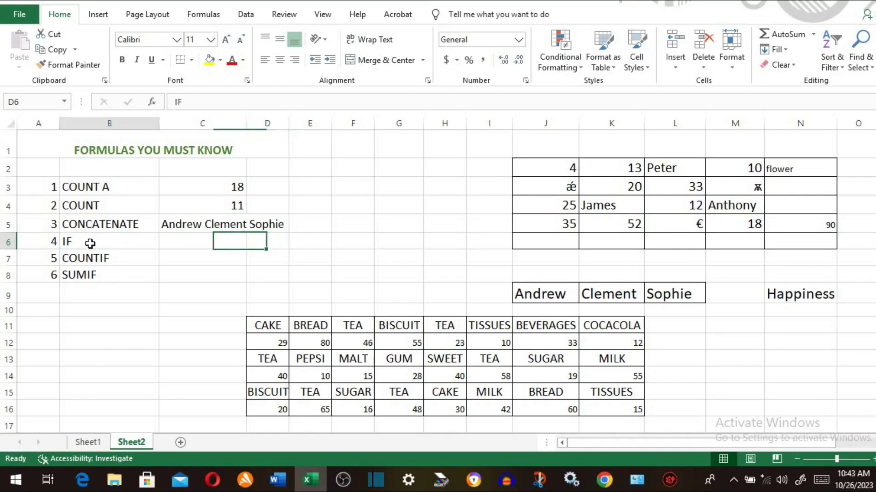
click(177, 242)
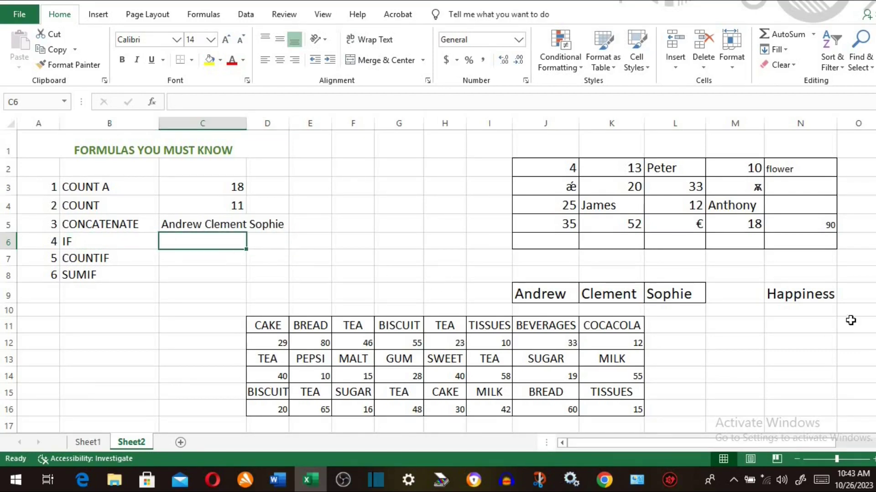
click(797, 295)
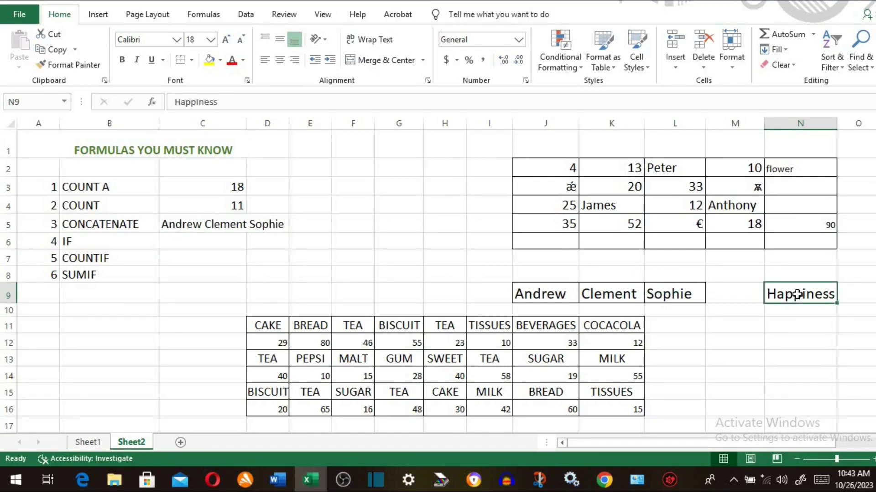
click(204, 240)
text(=)
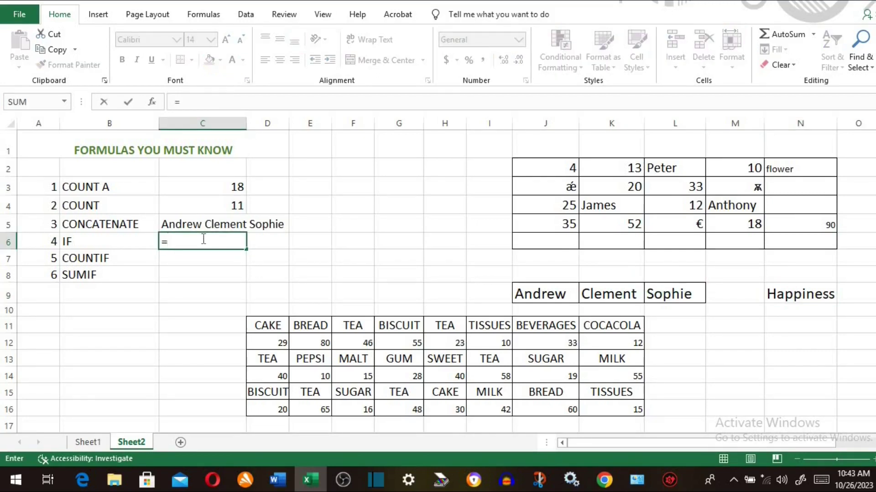
text(if)
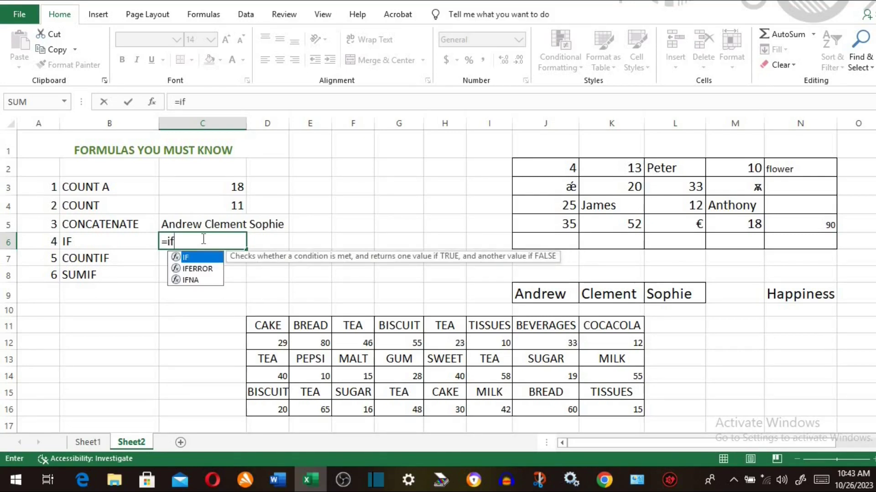
double_click(190, 258)
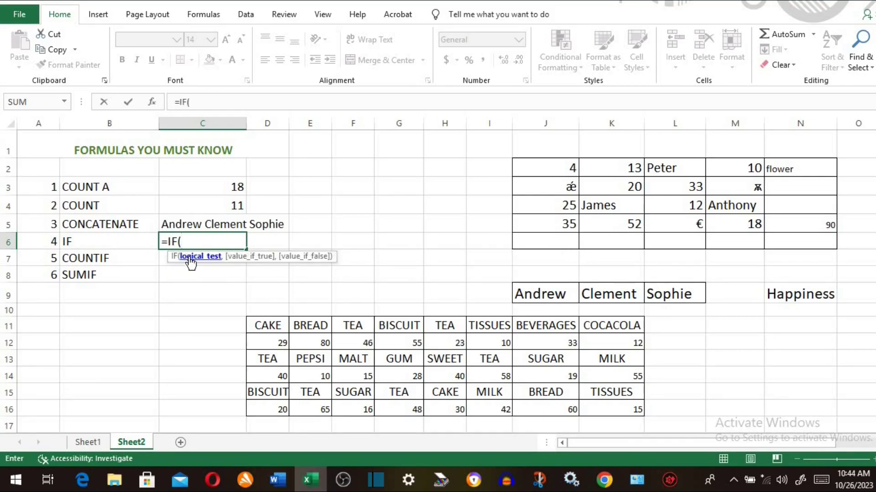
click(807, 296)
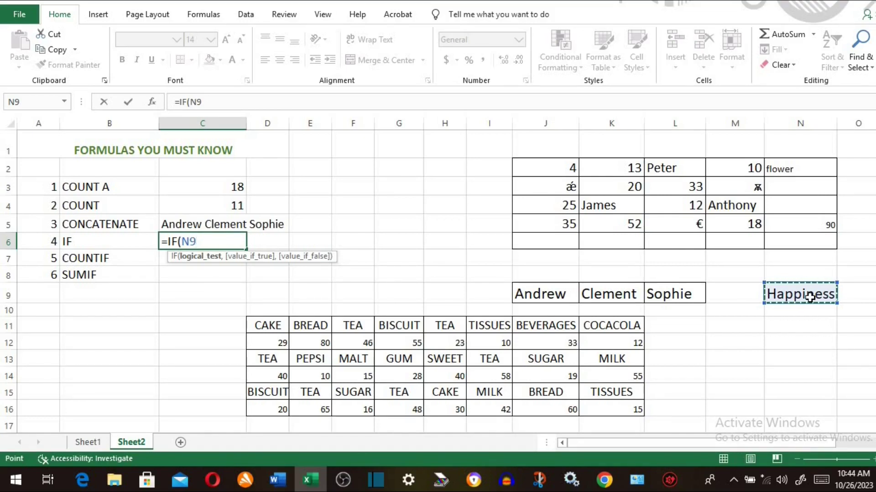
text(=")
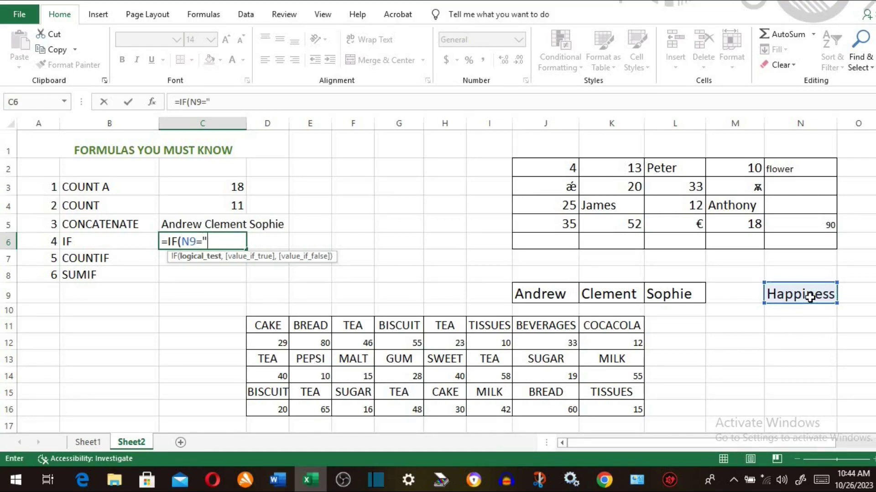
text(Happiness)
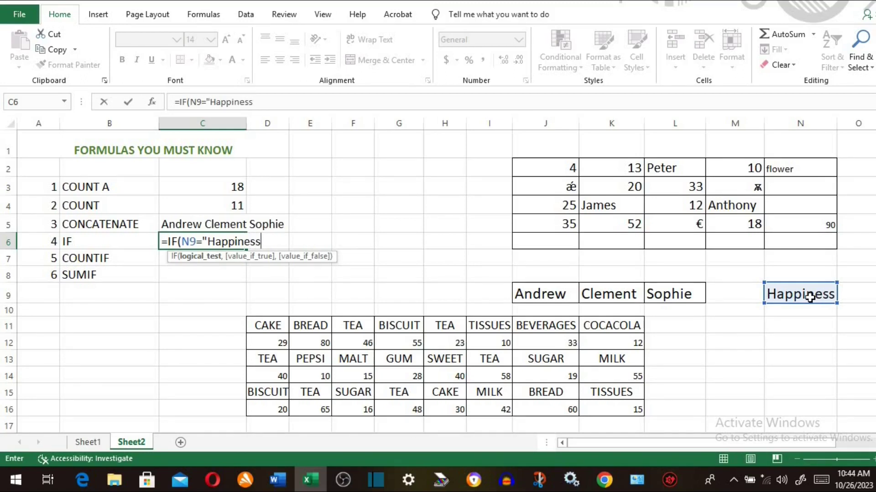
text(")
text(,"Y)
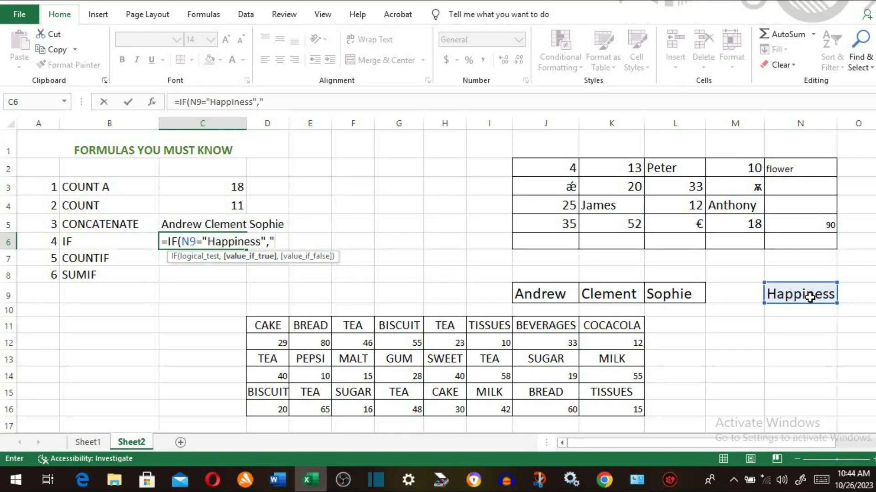
text(es",")
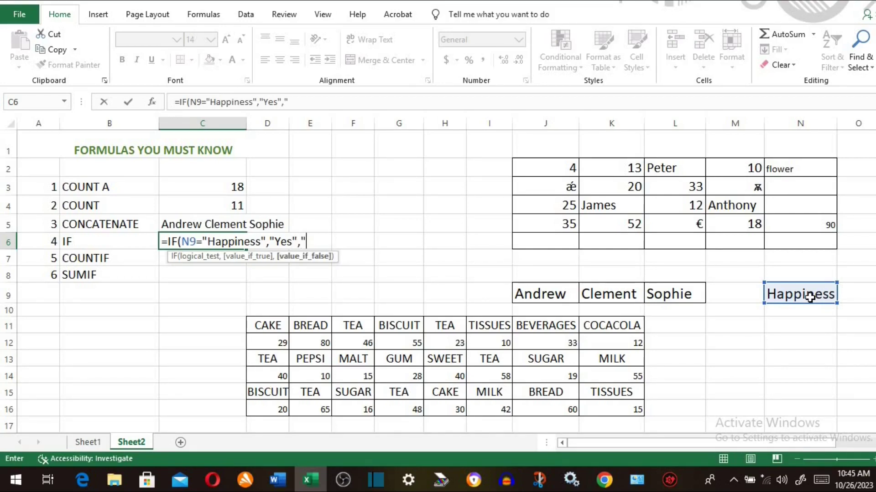
text(No"))
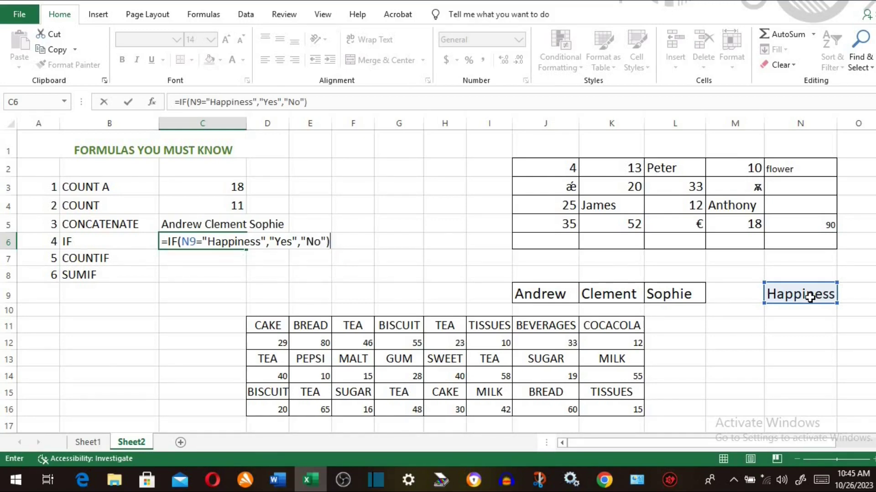
key(Return)
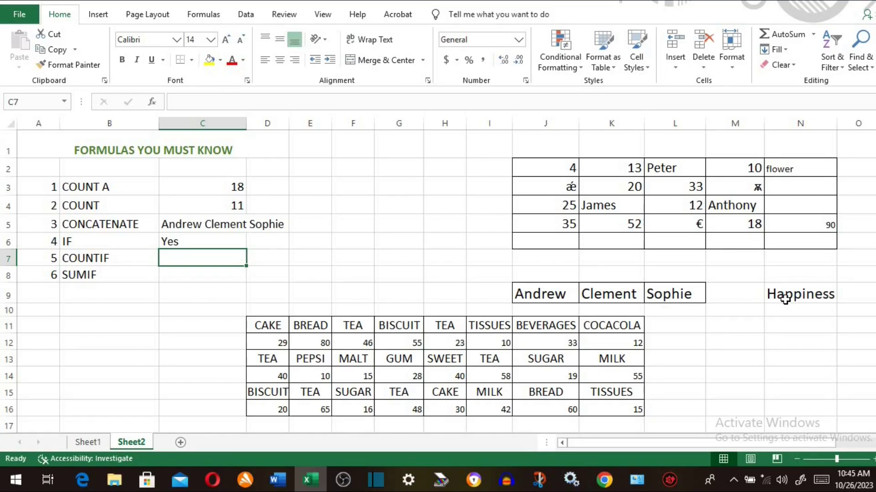
- Test the IF result by changing N9 to sad, then restore it to happiness
click(783, 301)
text(sad)
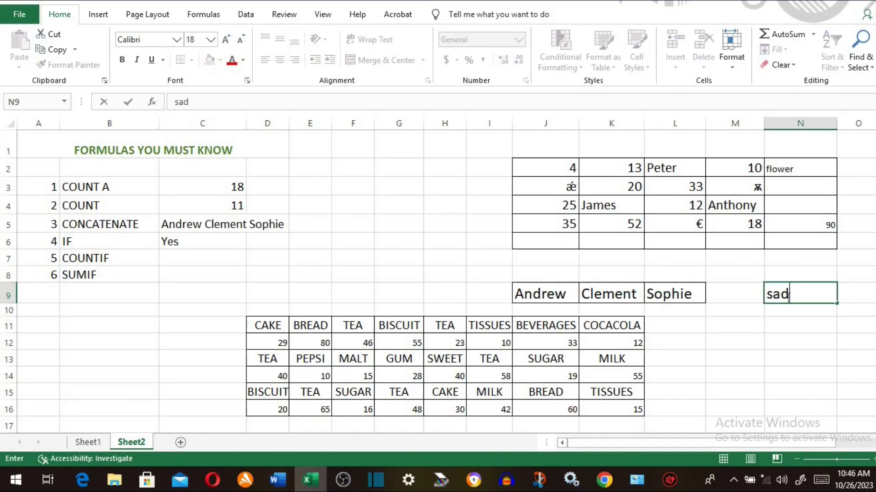
key(Return)
click(786, 296)
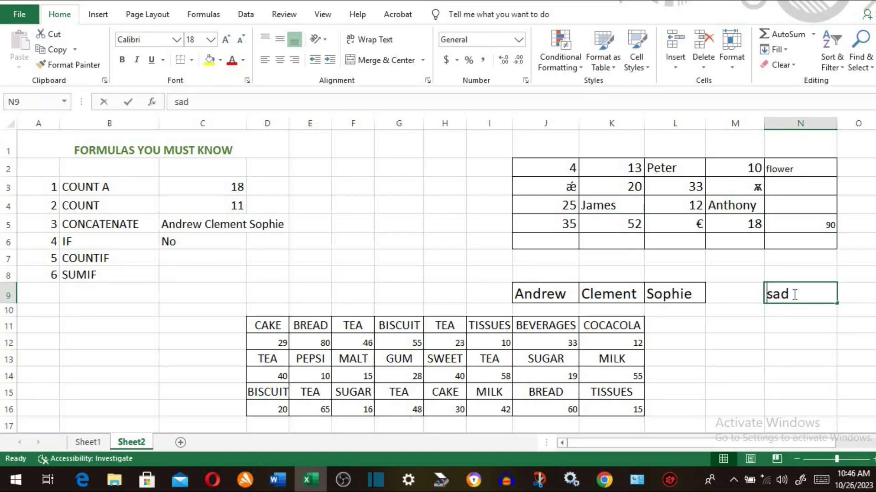
text(happiness)
key(ctrl+Return)
key(Return)
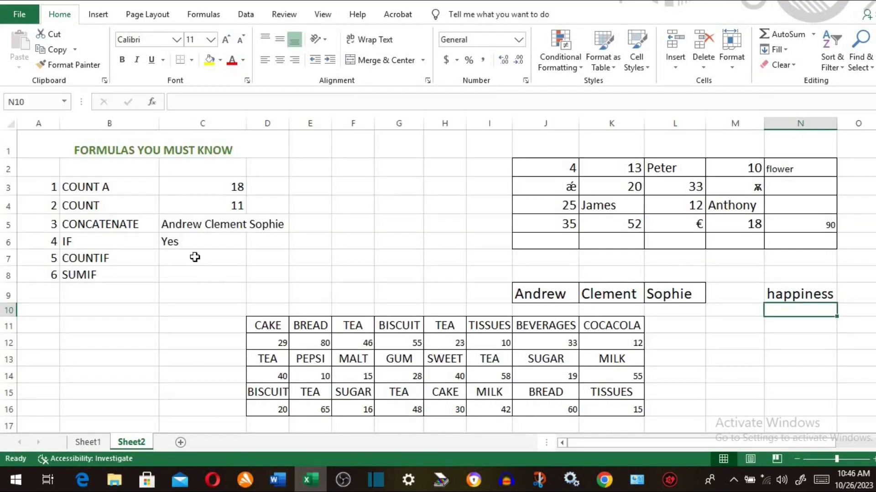
- Enter =COUNTIF(D11:K16,F11) in C7, counting 6 TEA entries
click(195, 257)
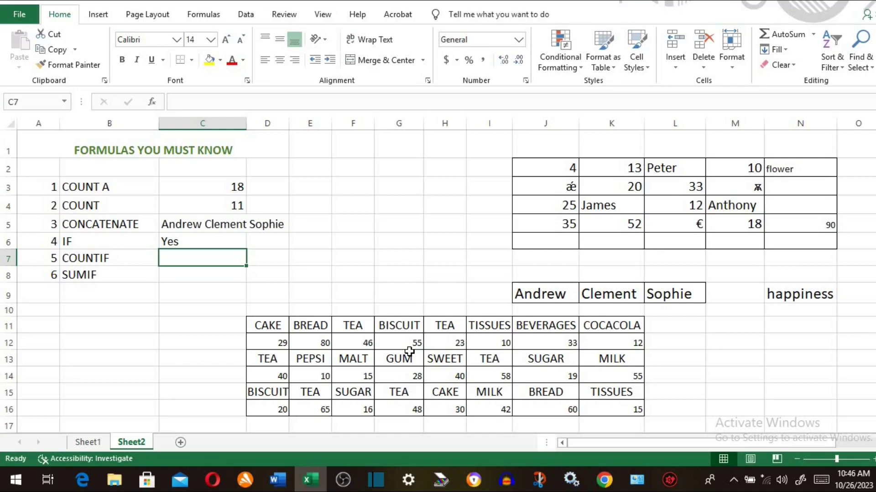
text(=c)
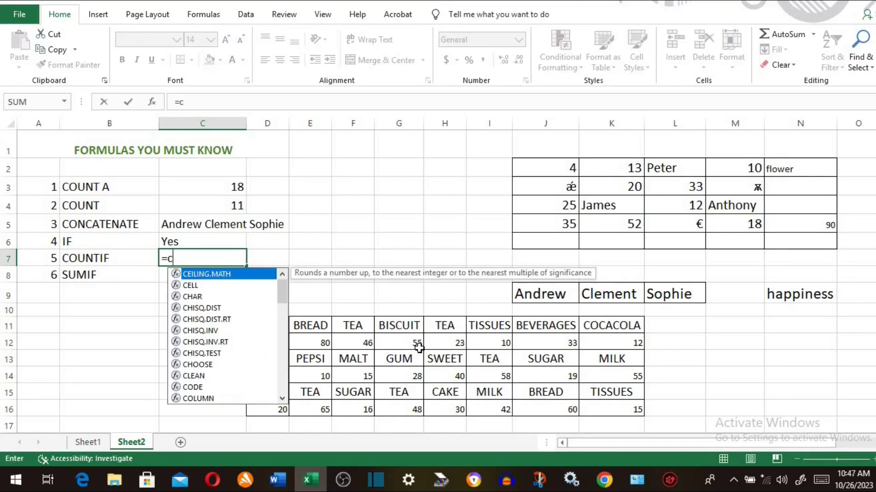
text(oun)
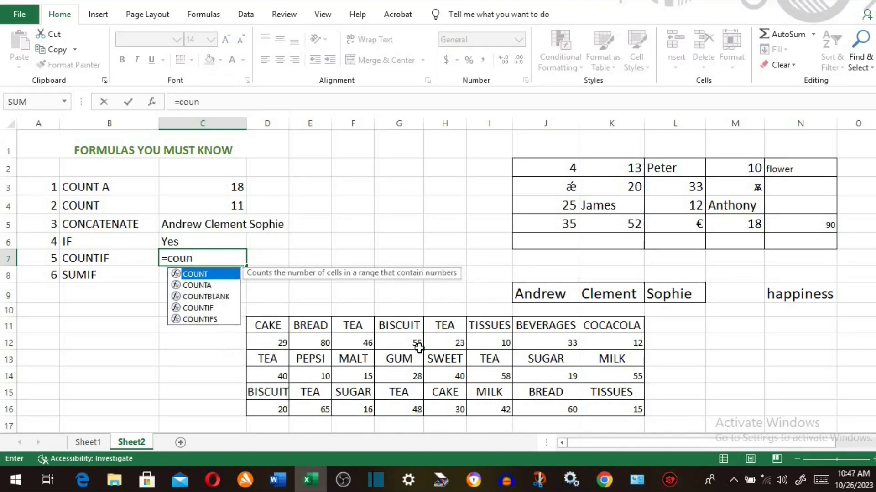
click(207, 311)
double_click(207, 312)
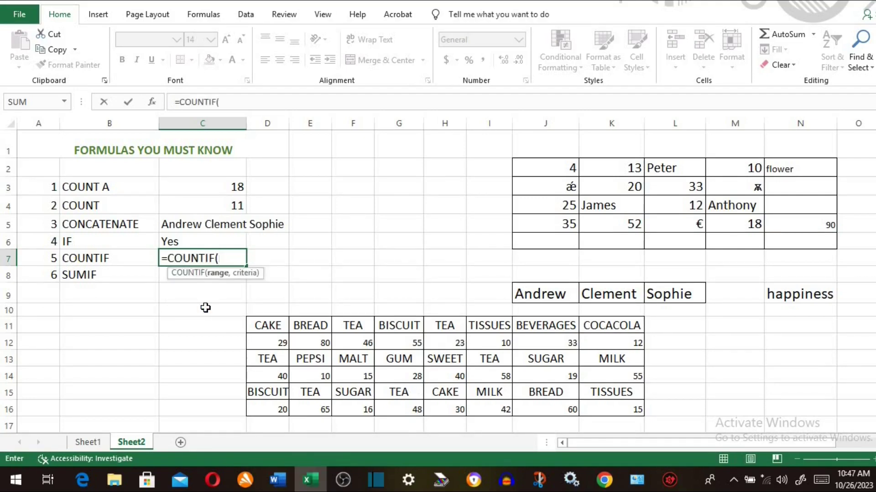
drag(267, 324, 607, 403)
text(,)
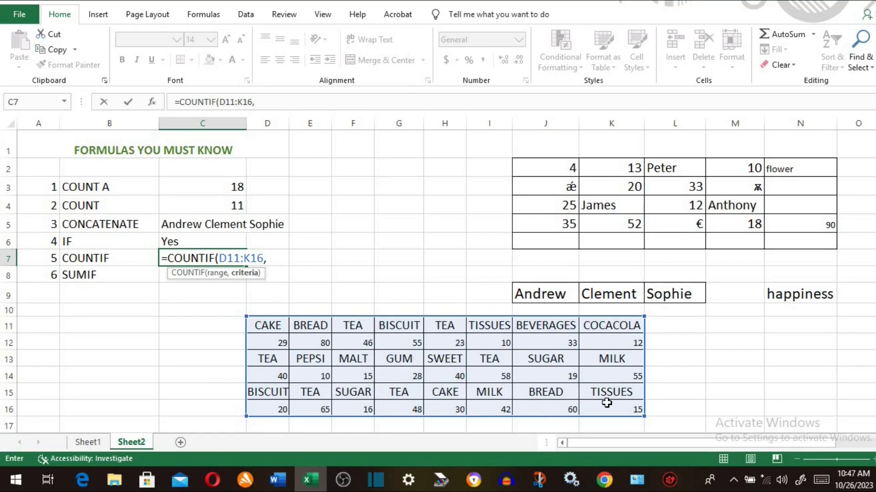
click(354, 329)
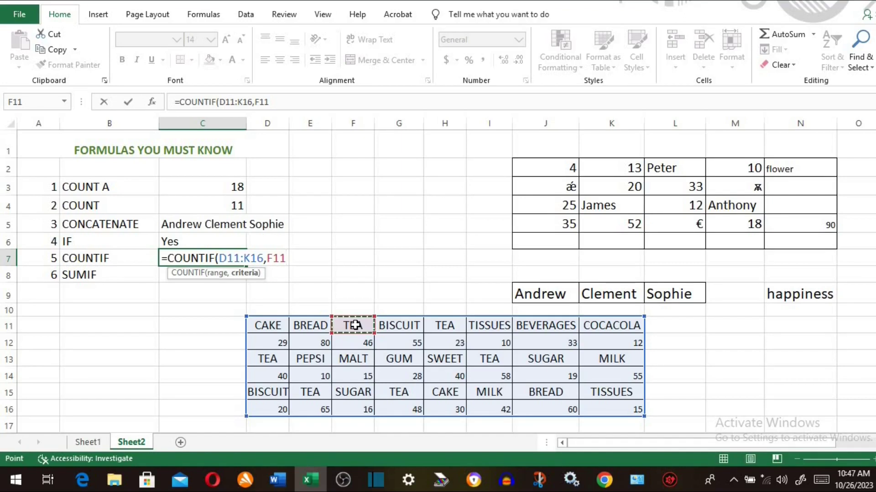
text())
key(Return)
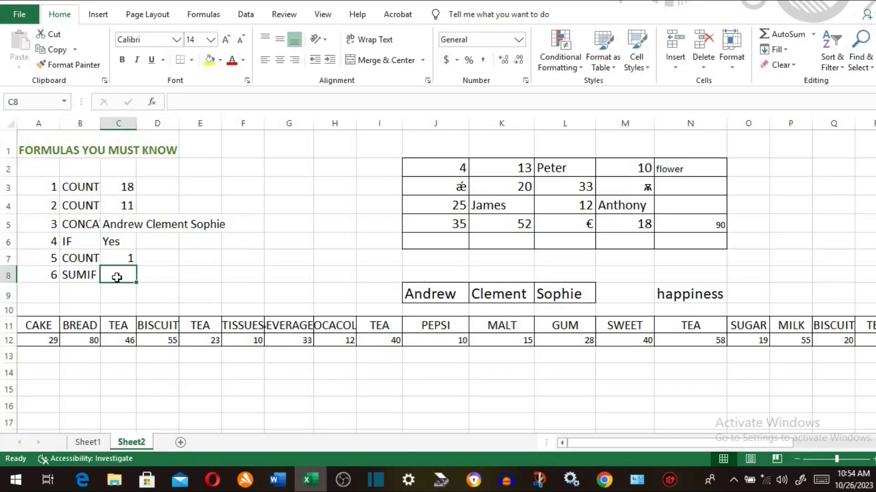
text(=)
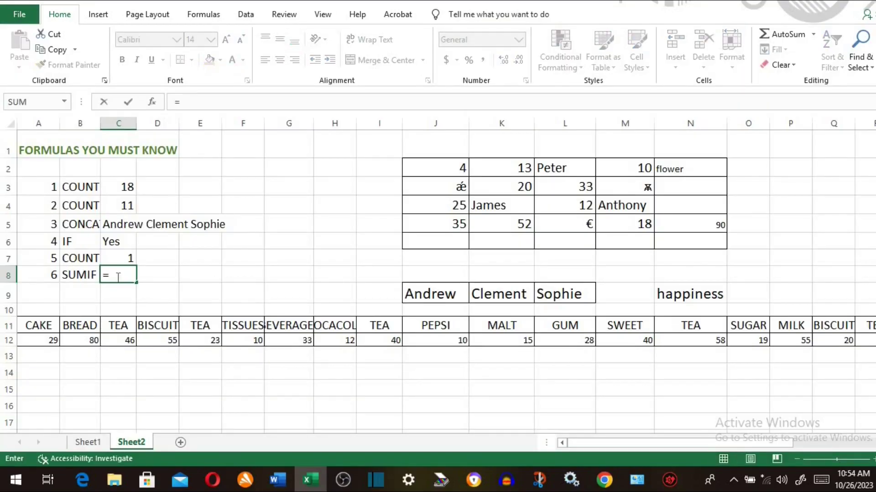
text(sumi)
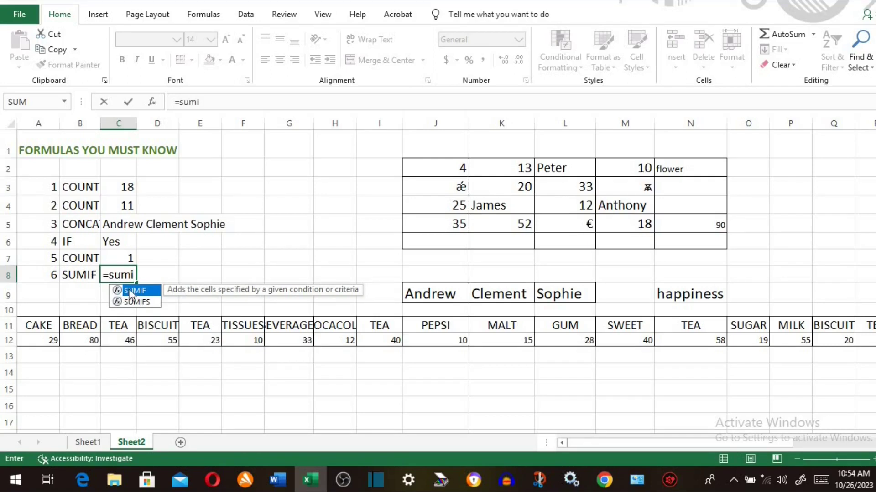
double_click(132, 291)
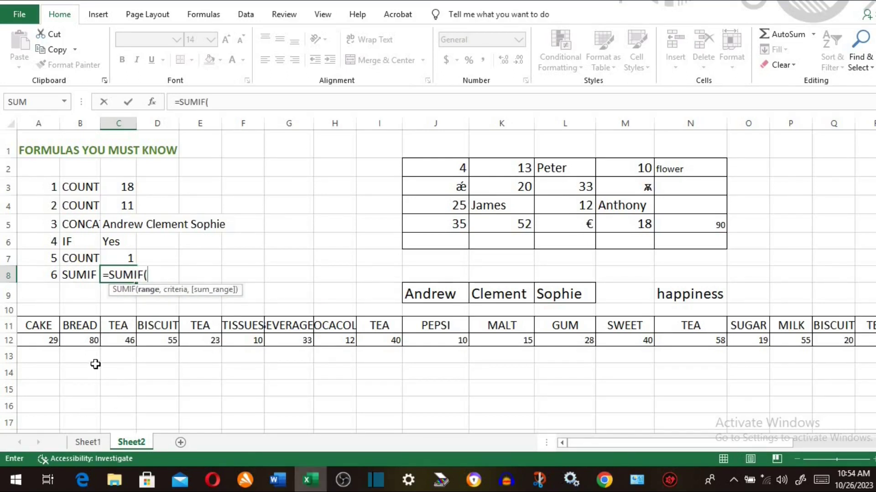
drag(41, 326, 390, 348)
click(416, 355)
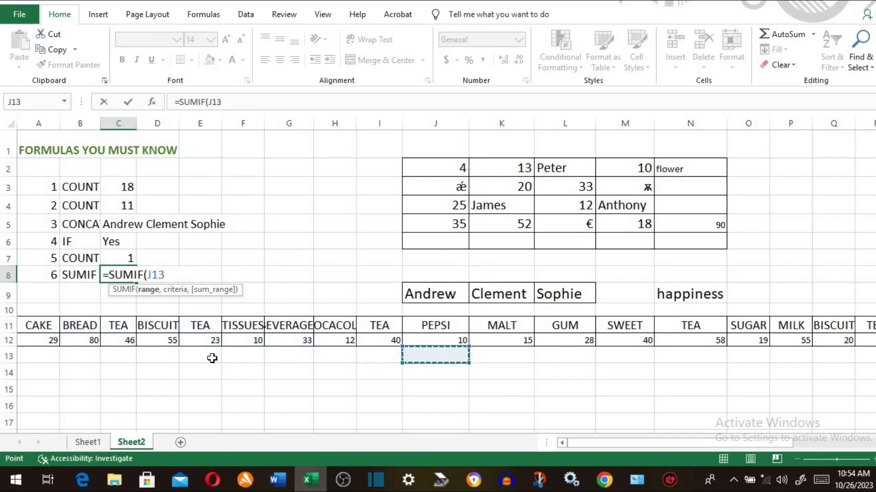
drag(51, 332, 795, 339)
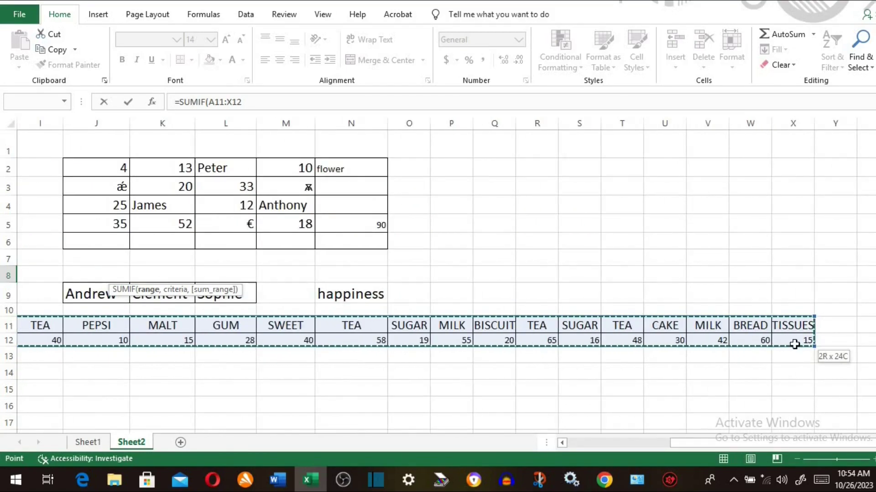
click(600, 443)
text(,)
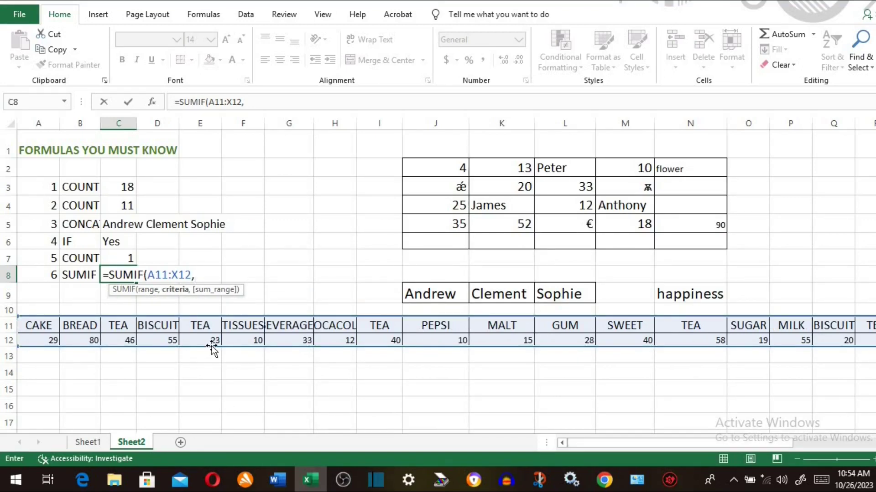
click(207, 326)
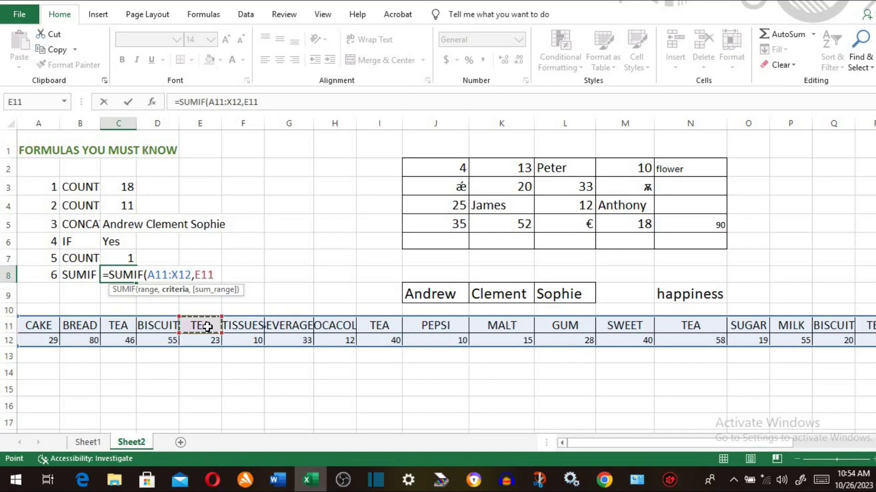
text(,)
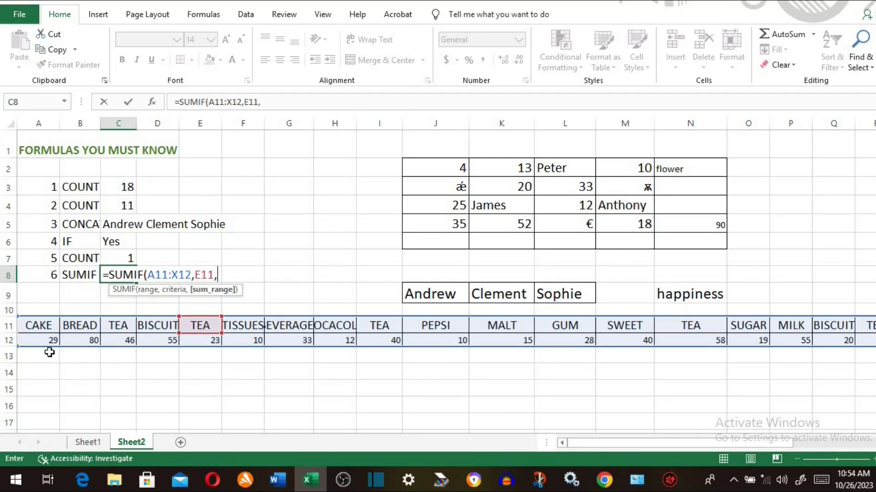
drag(42, 340, 806, 345)
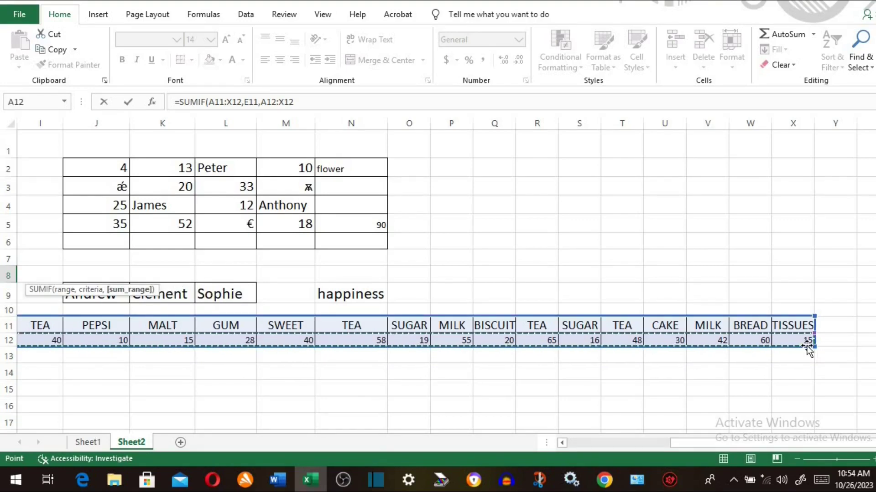
click(593, 441)
text())
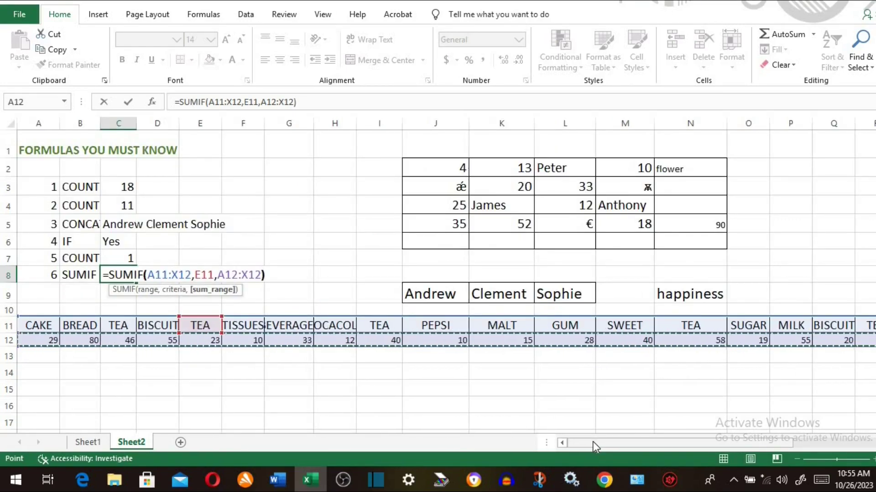
key(Return)
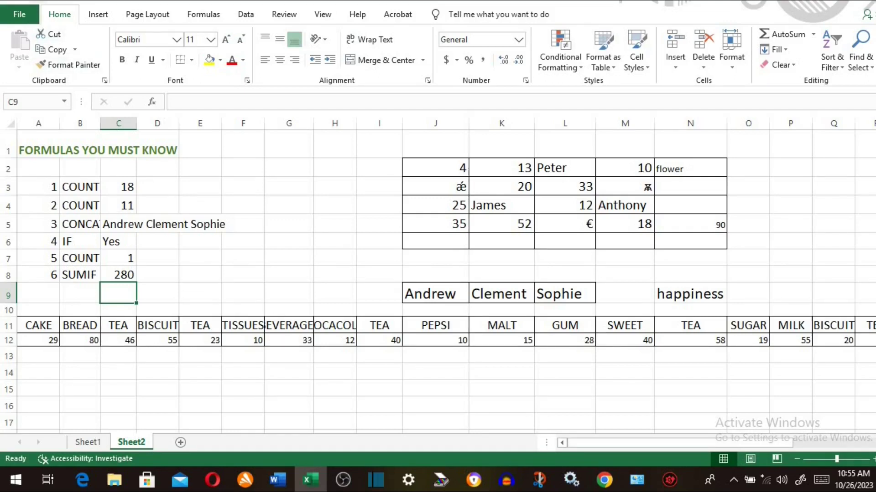
key(ctrl+z)
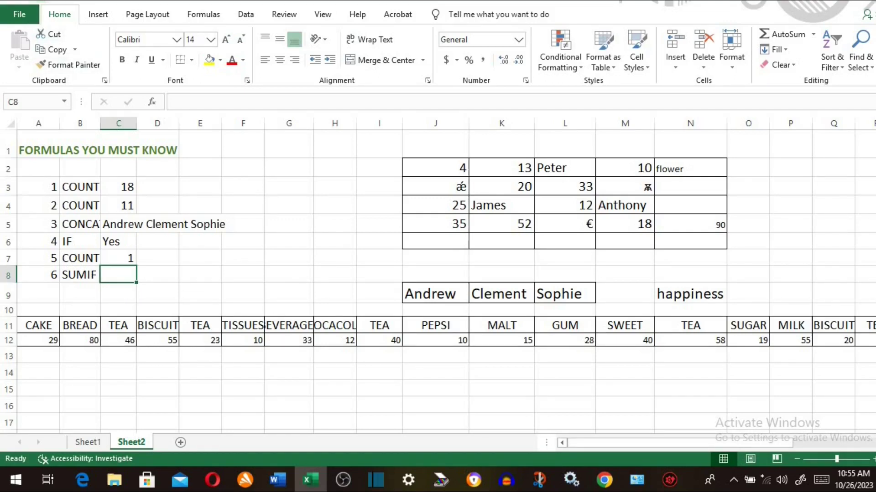
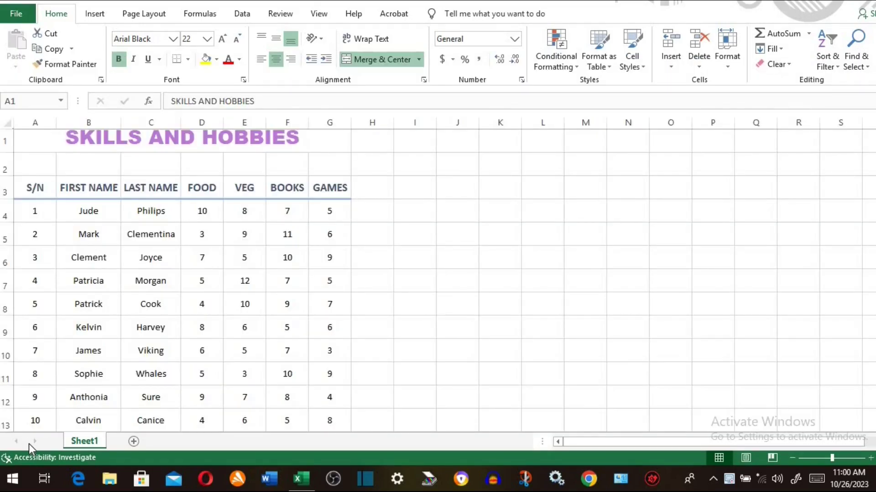
- Convert the A3:F4 data into Table1 with headers, filter buttons and banded rows
click(238, 286)
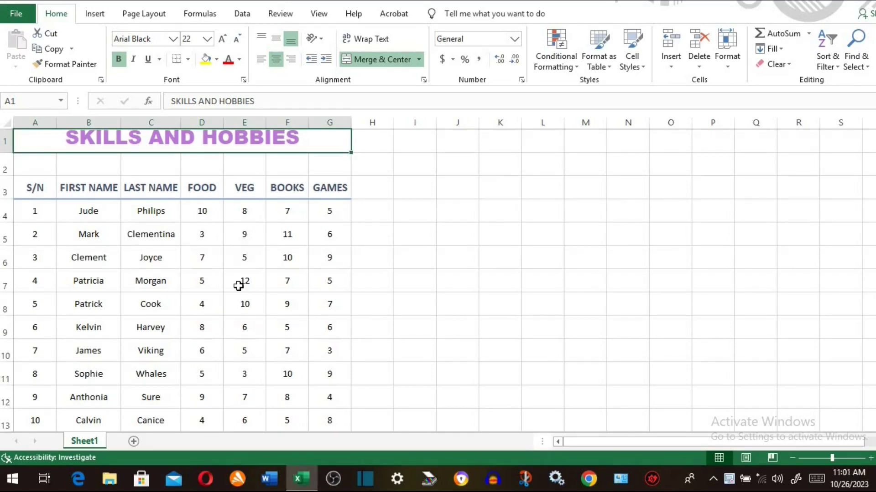
key(ctrl+a)
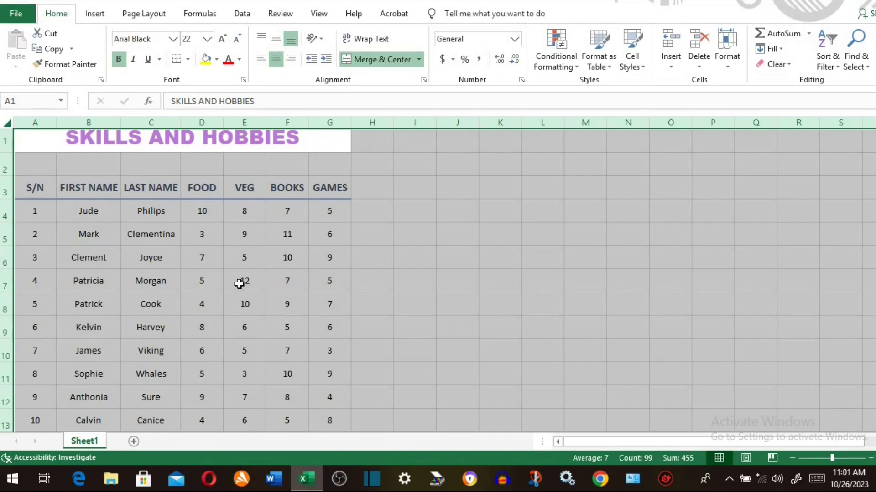
click(264, 235)
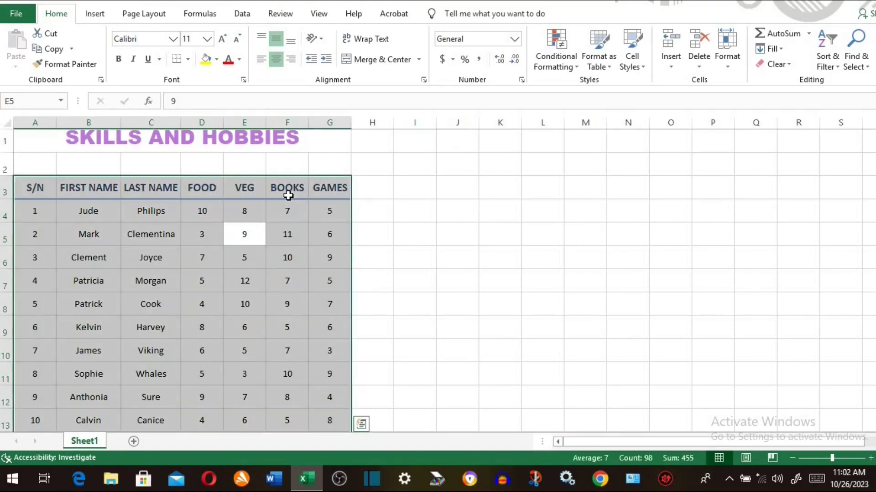
ctrl+click(297, 219)
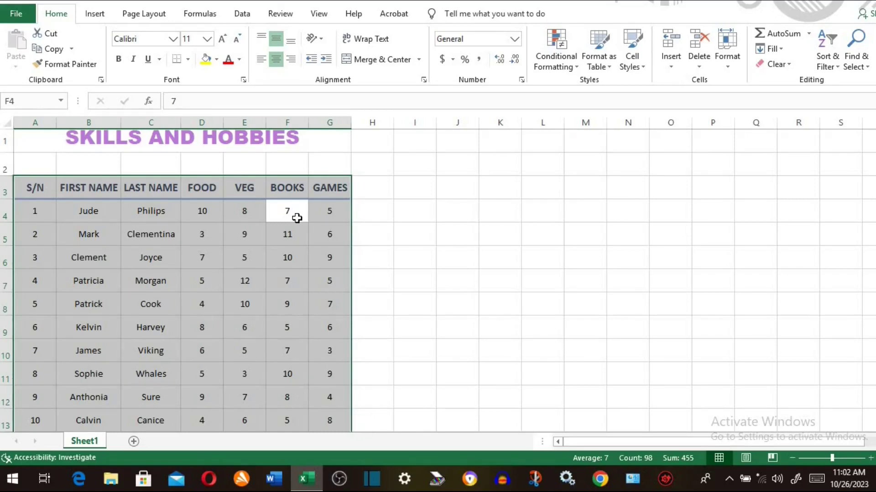
key(ctrl+t)
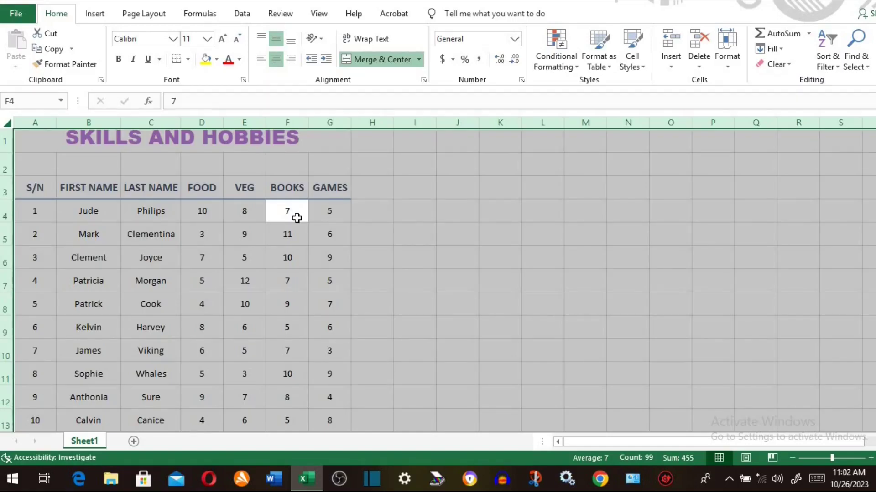
click(217, 221)
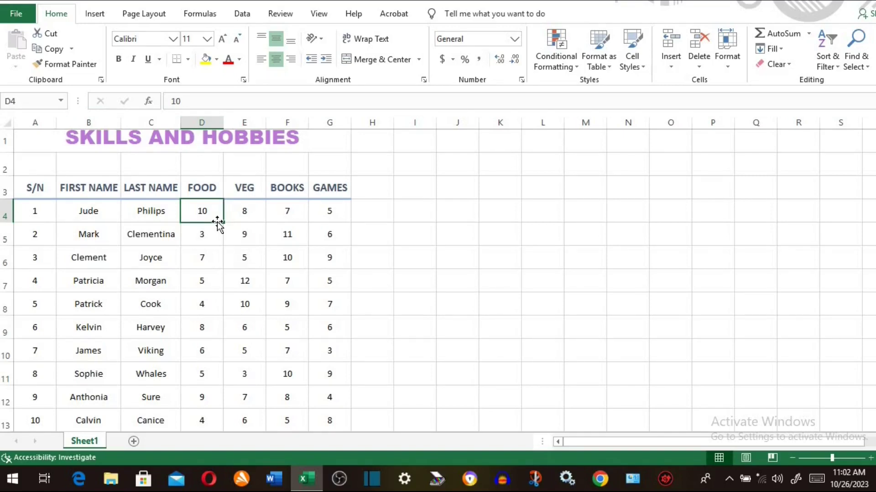
drag(43, 190, 325, 401)
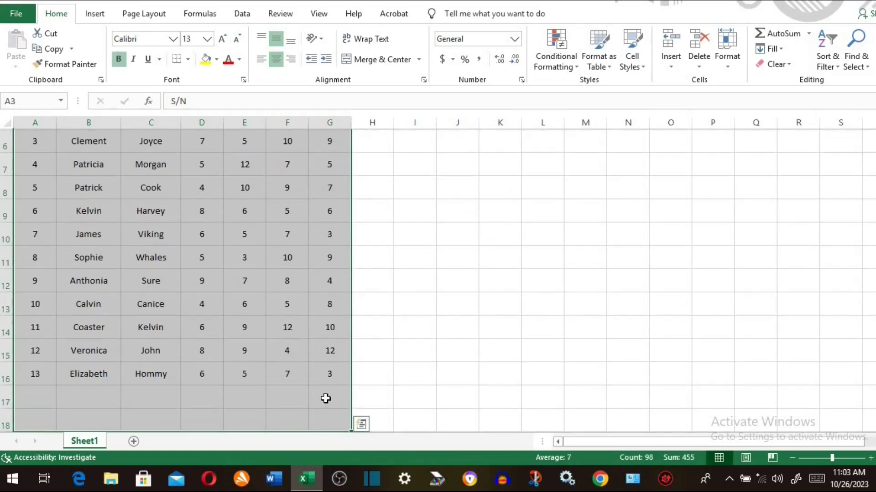
scroll(326, 396, up, 2)
scroll(325, 397, down, 1)
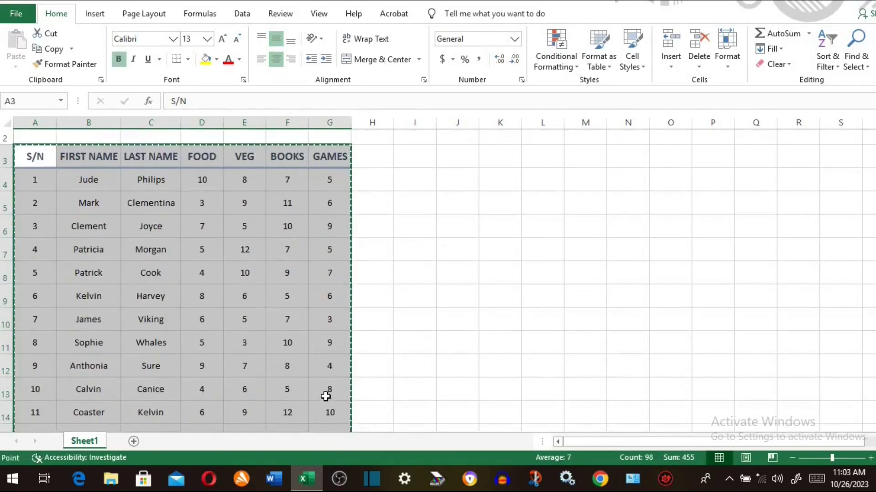
key(ctrl+t)
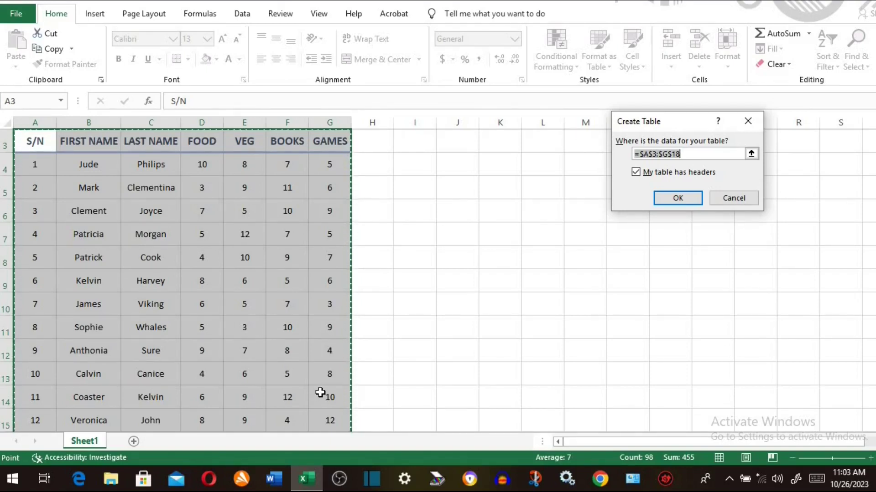
click(679, 198)
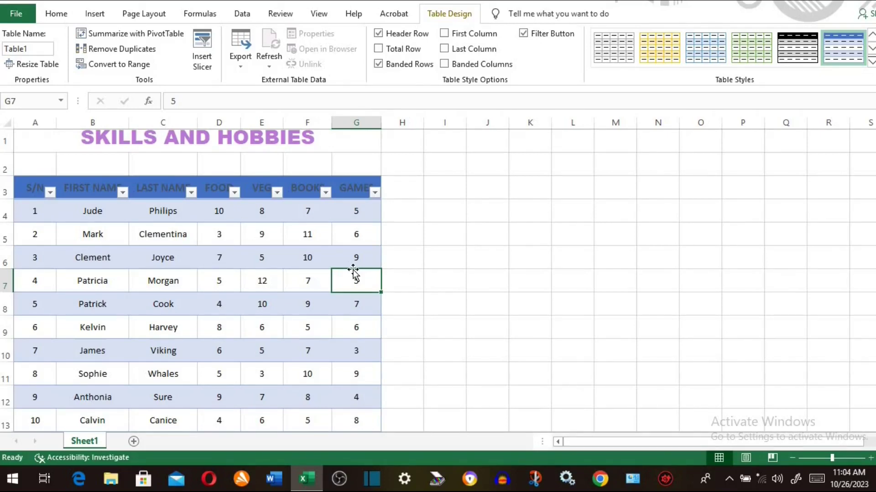
- Copy the entire sheet into a new Sheet2 and save the workbook
click(7, 124)
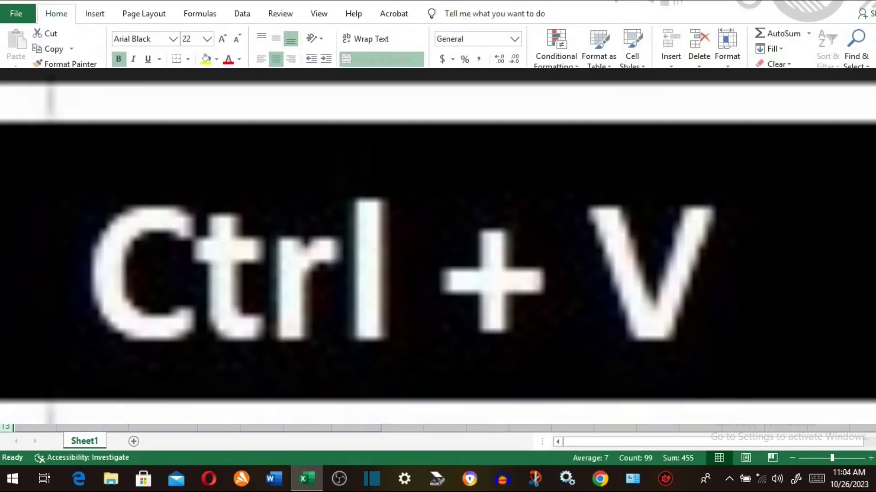
key(ctrl+c)
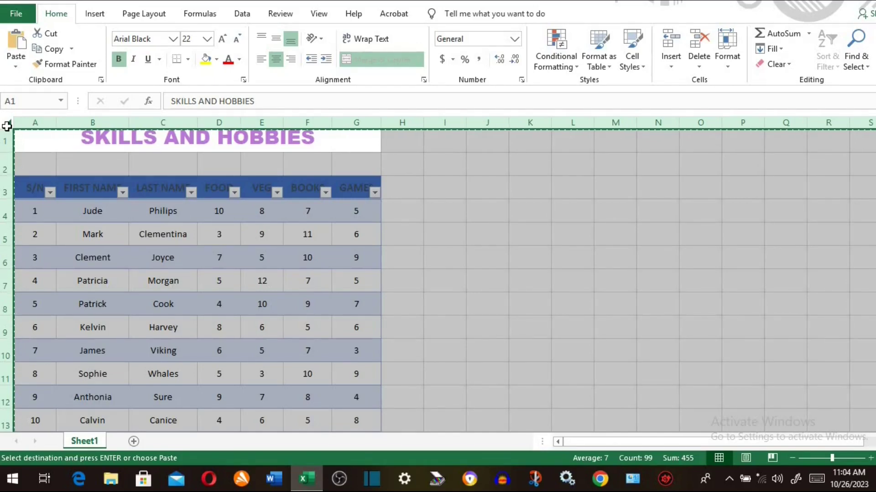
click(133, 442)
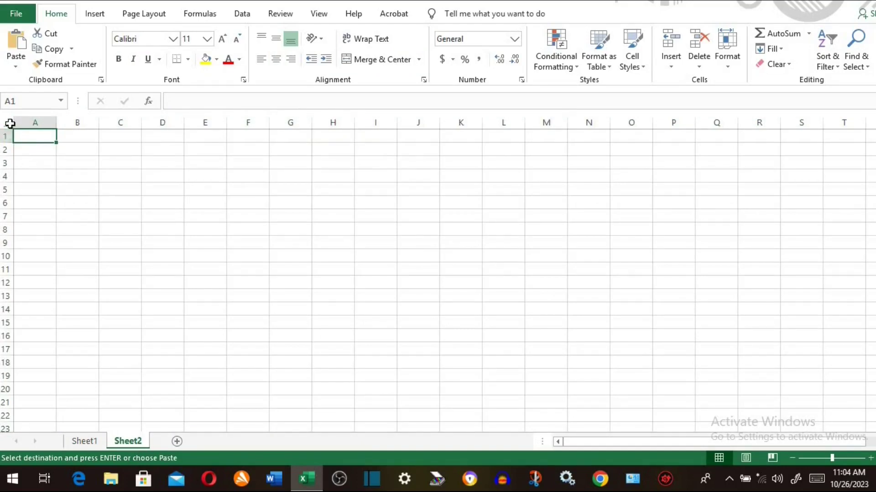
click(10, 122)
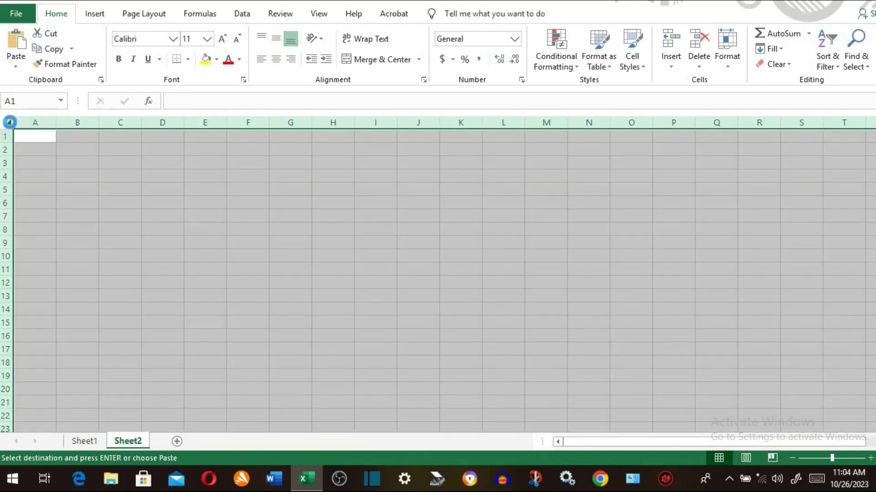
key(ctrl+v)
key(ctrl+s)
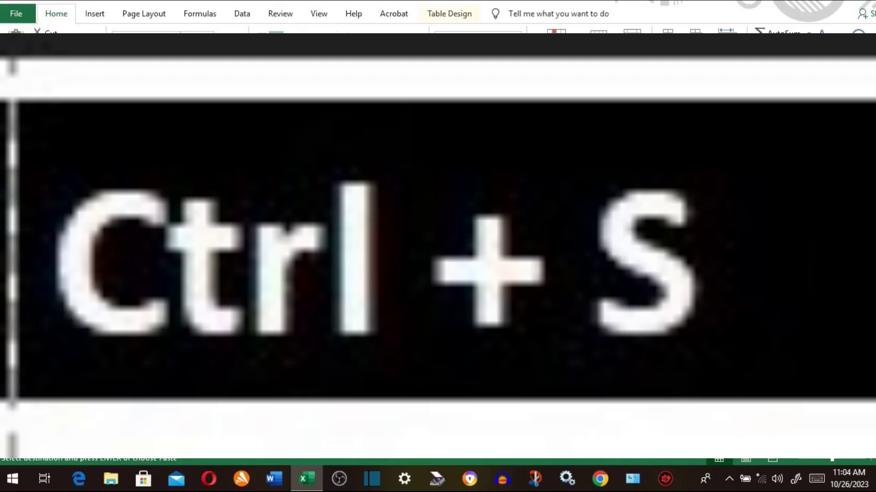
- Return to Sheet1 at cell B10 and create a new blank workbook, Book1
click(95, 439)
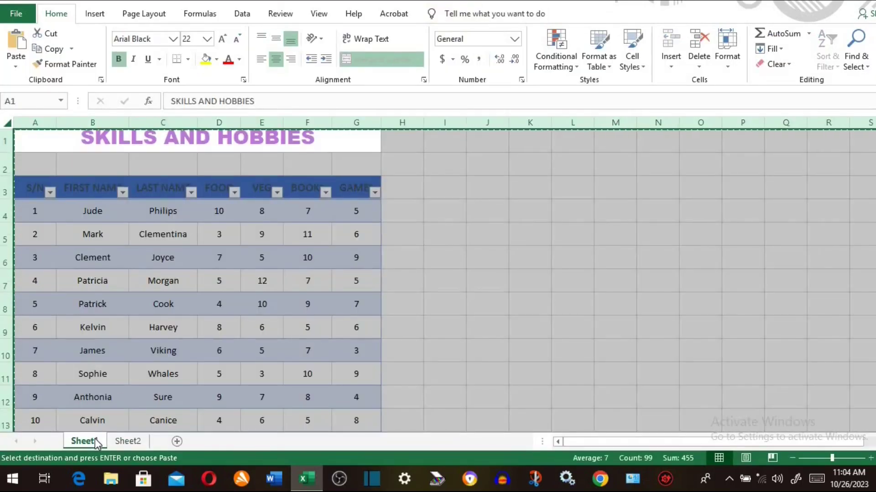
click(127, 354)
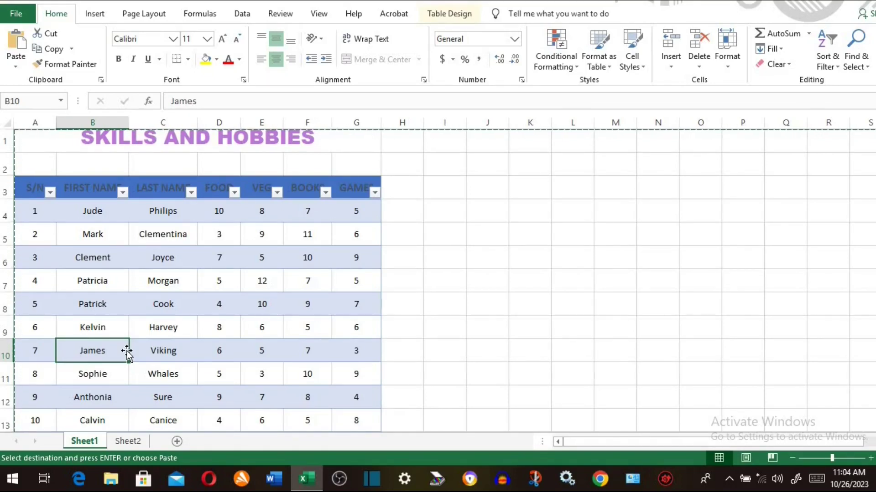
key(ctrl+n)
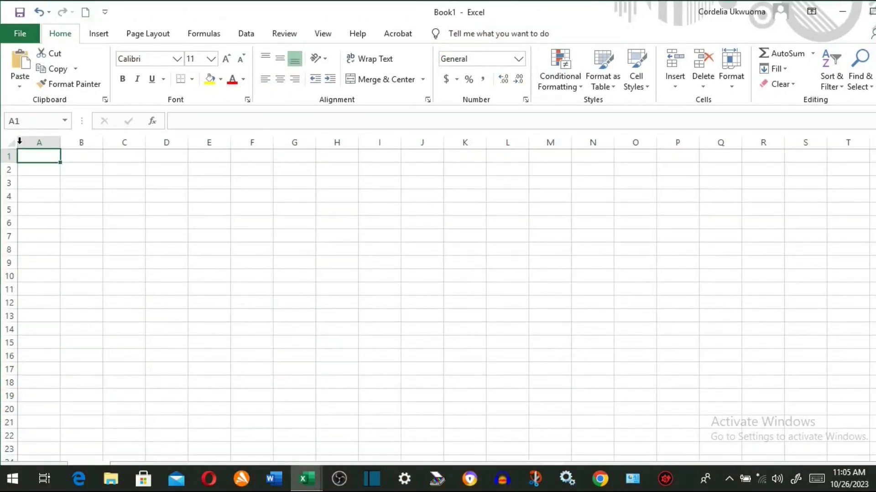
- Paste the SKILLS AND HOBBIES table into the whole of Book1's sheet
click(12, 147)
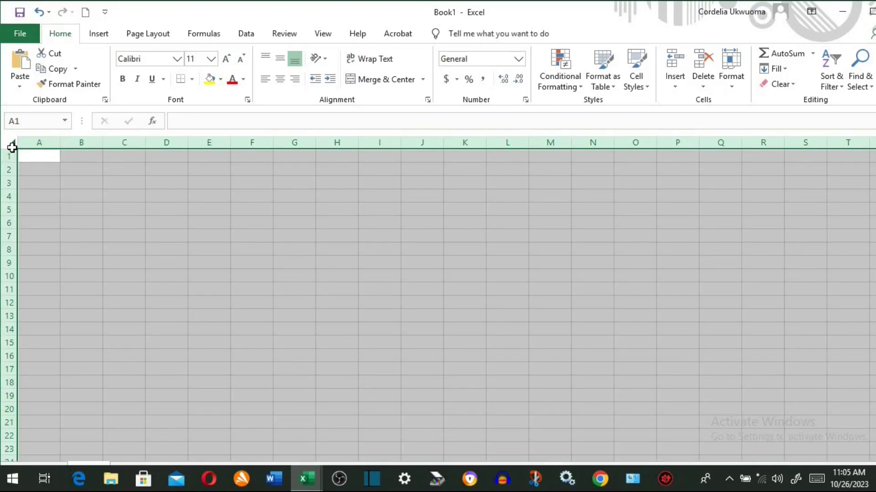
key(ctrl+v)
click(139, 242)
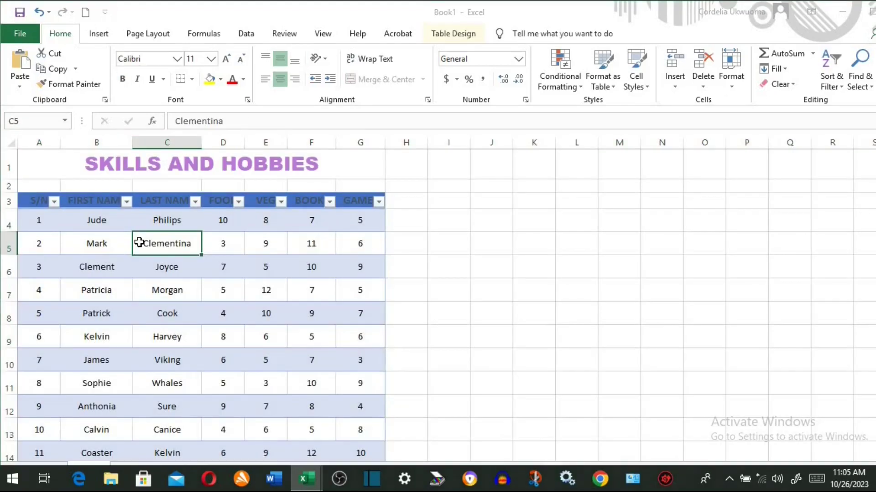
- Cancel a save prompt, then review the print preview and return to the sheet
key(ctrl+s)
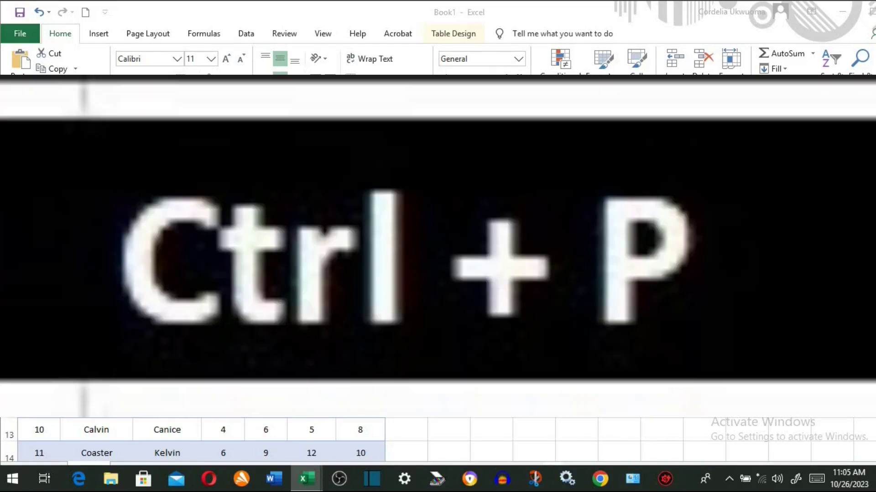
key(Escape)
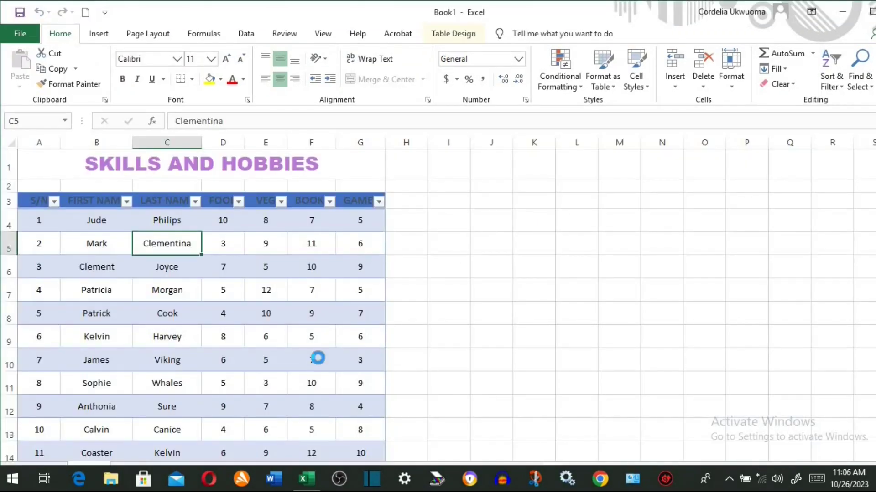
key(ctrl+p)
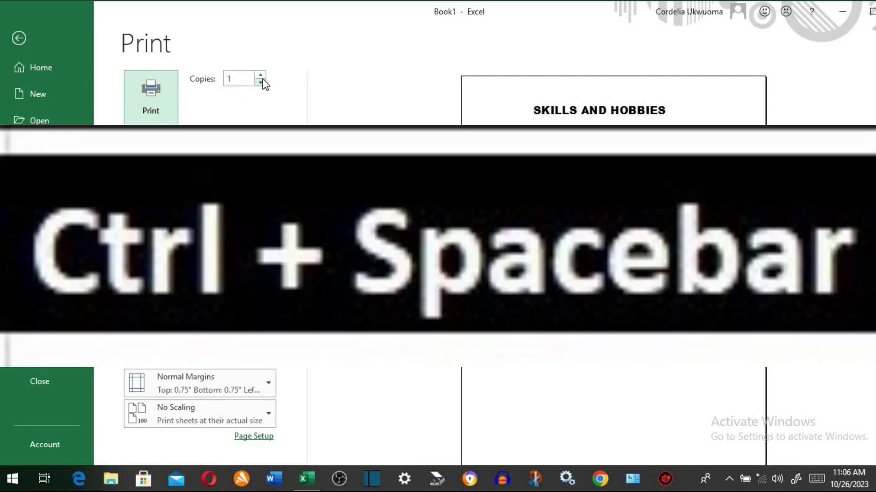
click(17, 38)
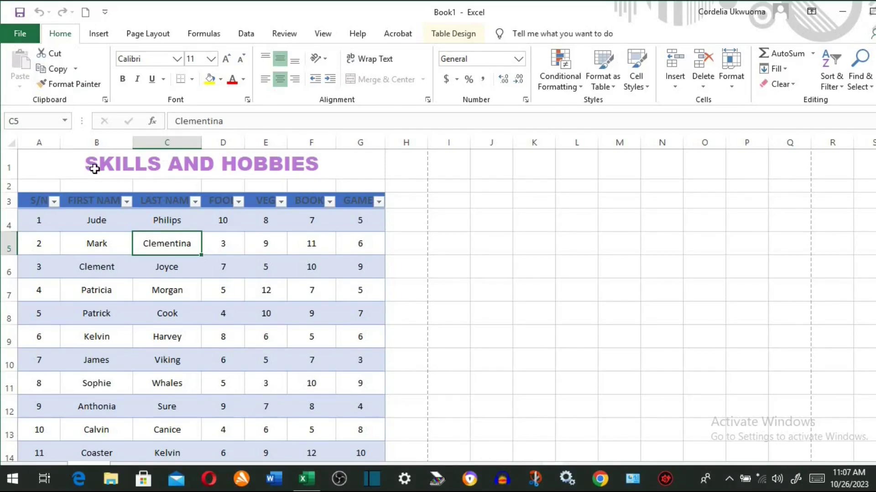
- Bold every LAST NAME entry in column C, then select table row 5
key(ctrl+space)
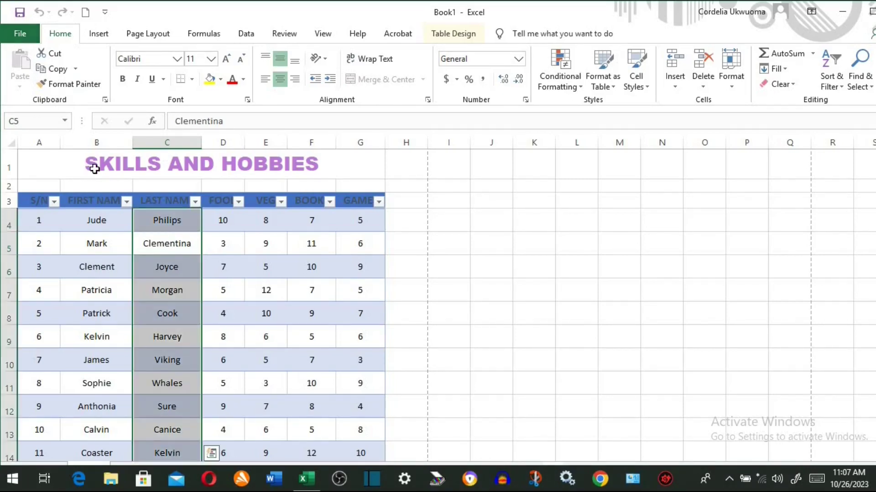
scroll(267, 258, down, 2)
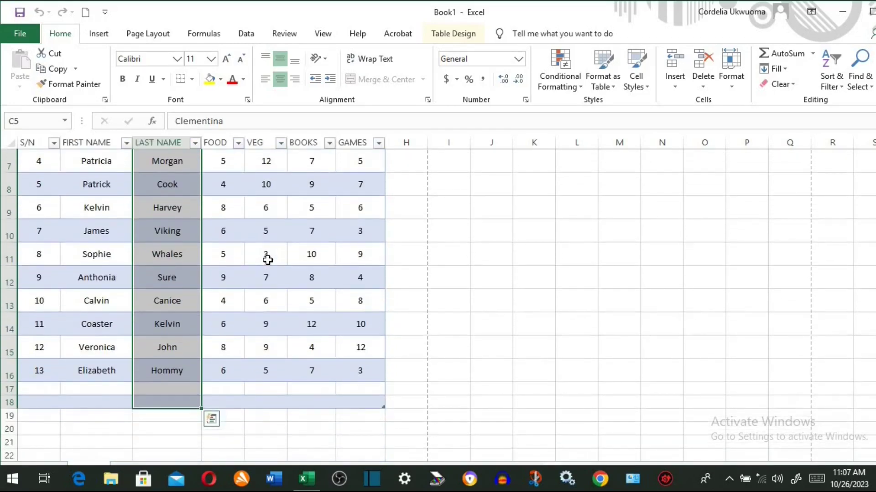
scroll(267, 260, up, 1)
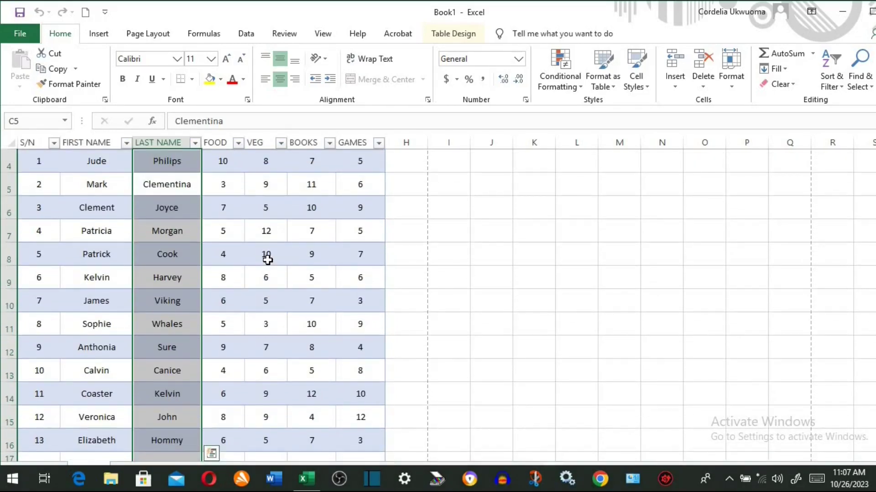
scroll(540, 171, up, 1)
click(540, 171)
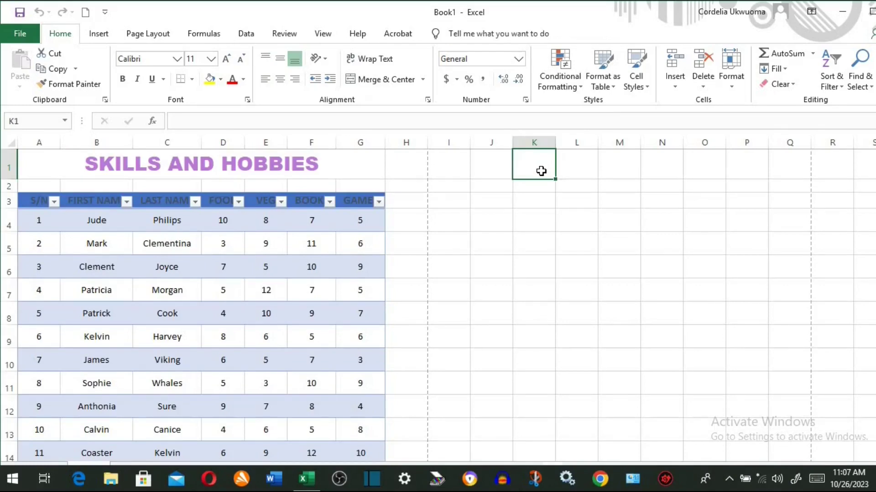
key(ctrl+space)
scroll(539, 171, down, 14)
scroll(538, 171, up, 14)
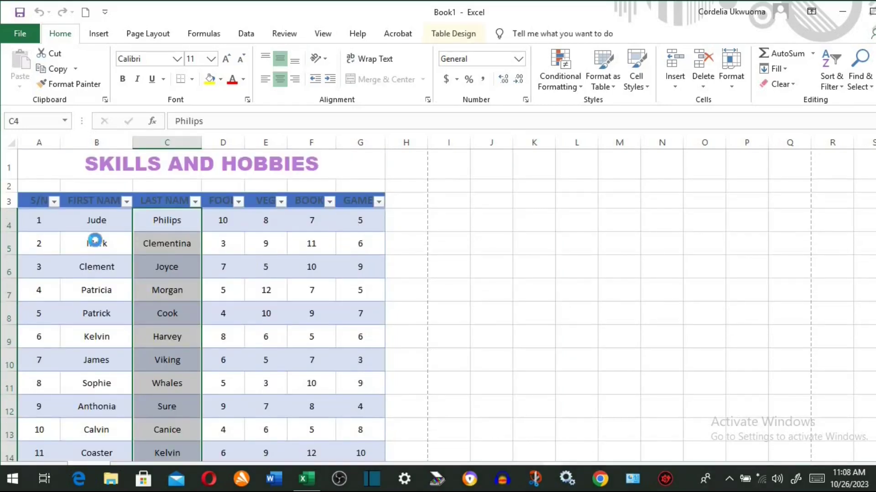
key(ctrl+b)
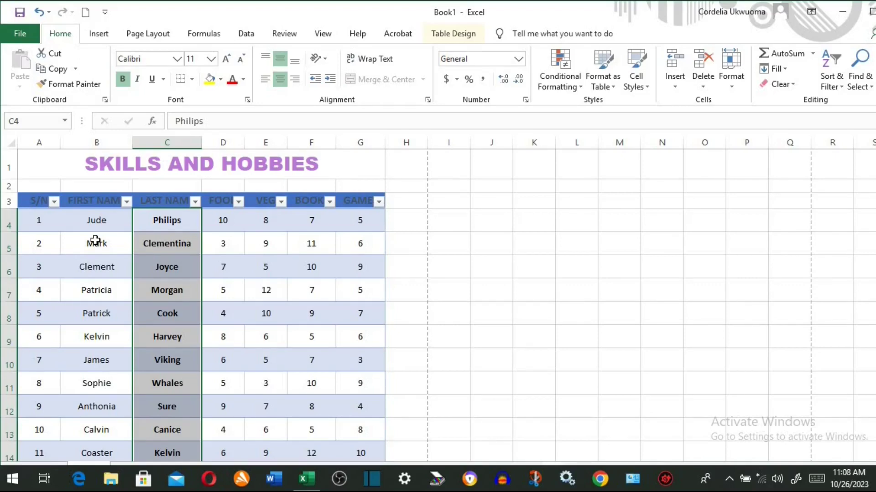
click(88, 245)
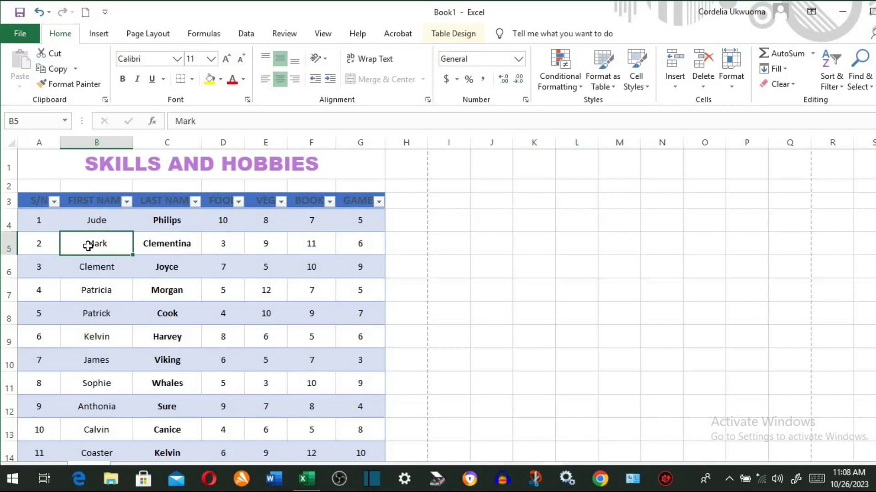
key(shift+space)
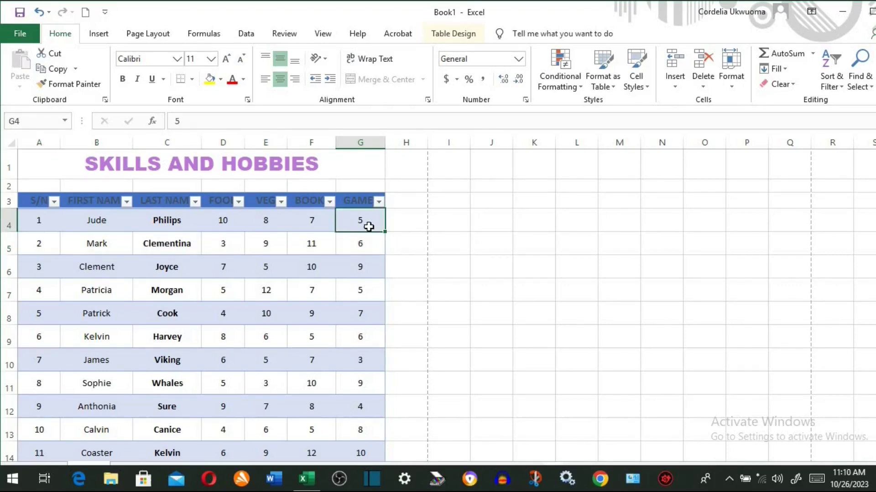
key(ctrl+shift+Down)
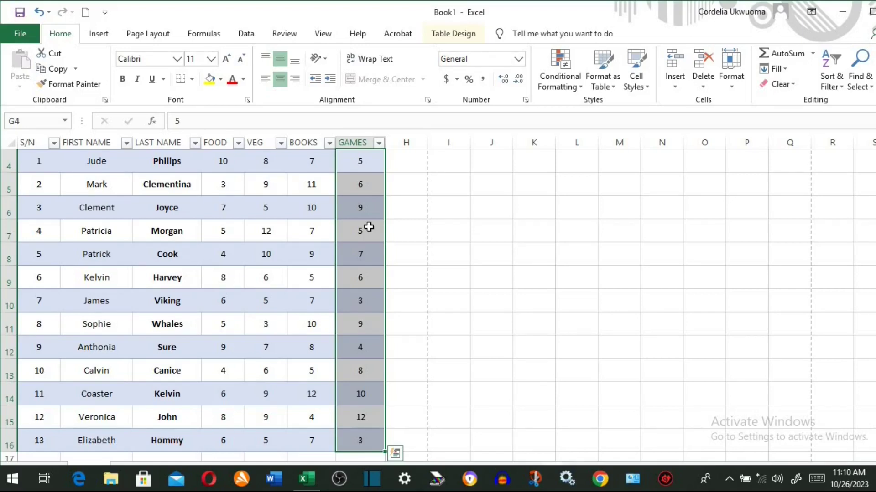
scroll(219, 221, up, 1)
click(220, 222)
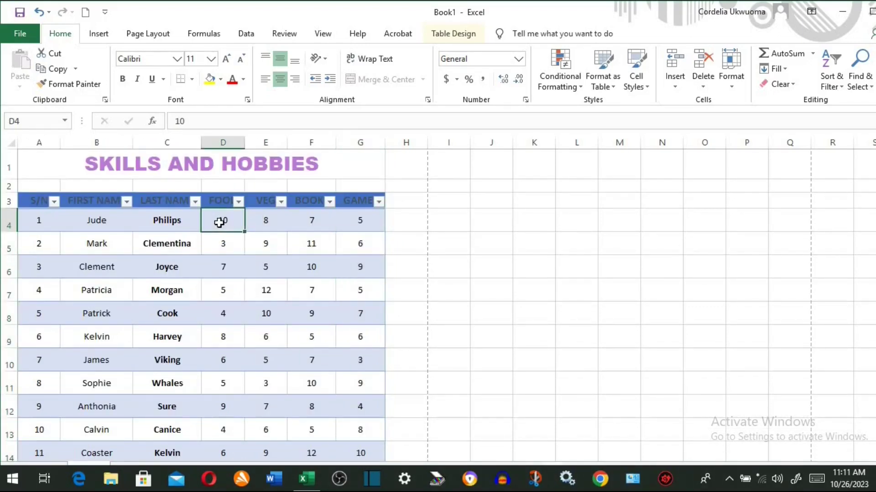
key(ctrl+shift+Right)
key(alt+F1)
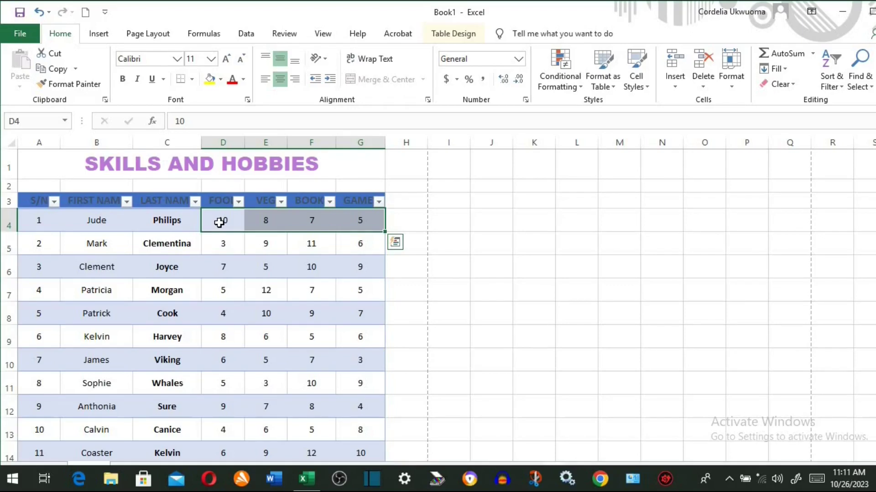
drag(50, 201, 361, 465)
scroll(364, 405, up, 2)
key(alt+F1)
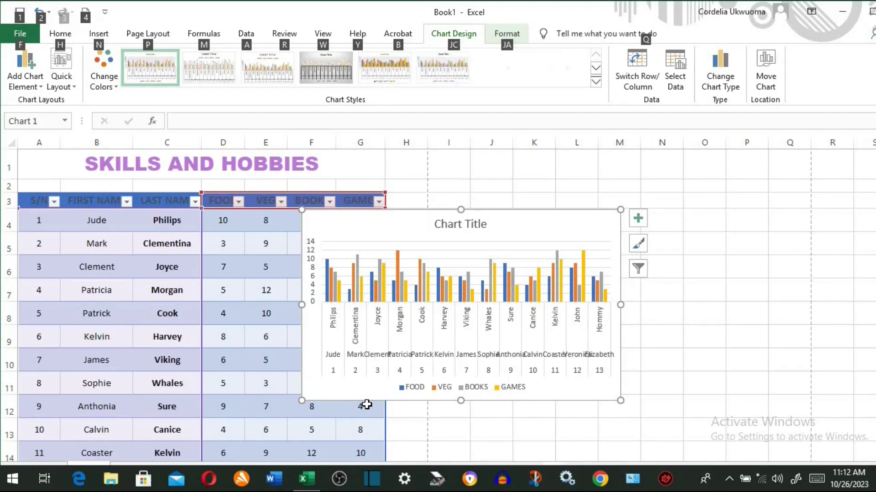
click(384, 69)
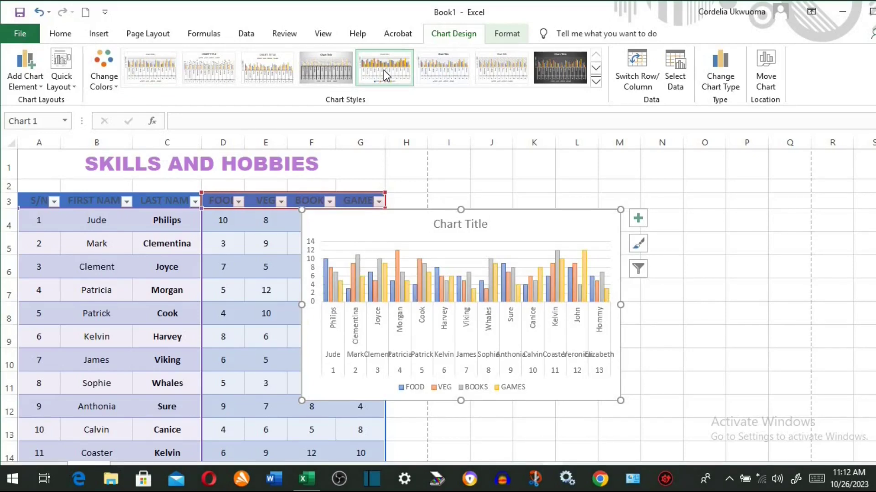
click(553, 76)
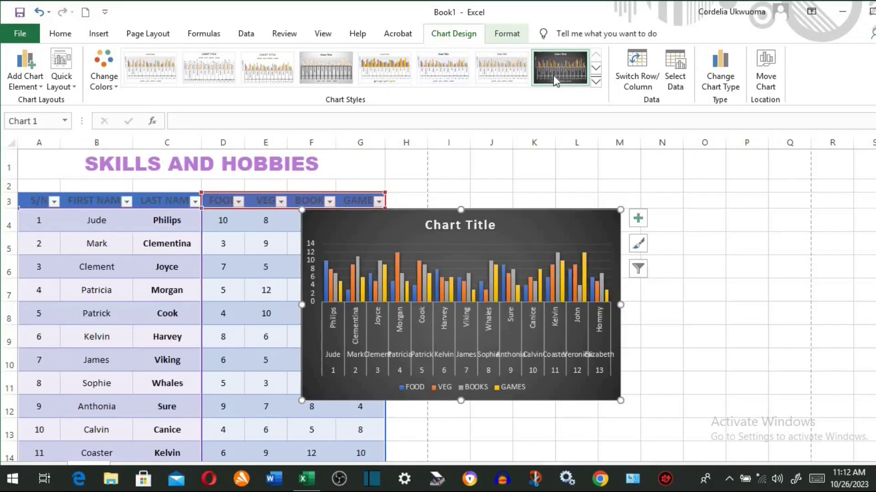
click(38, 12)
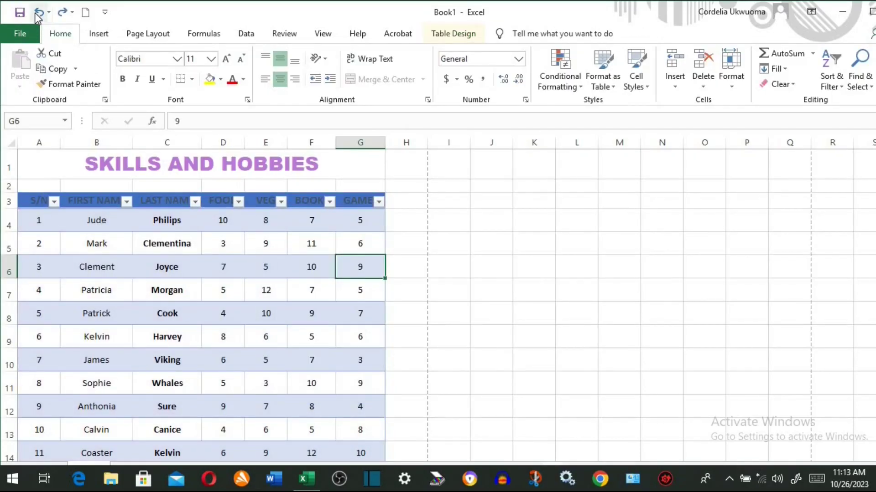
click(8, 295)
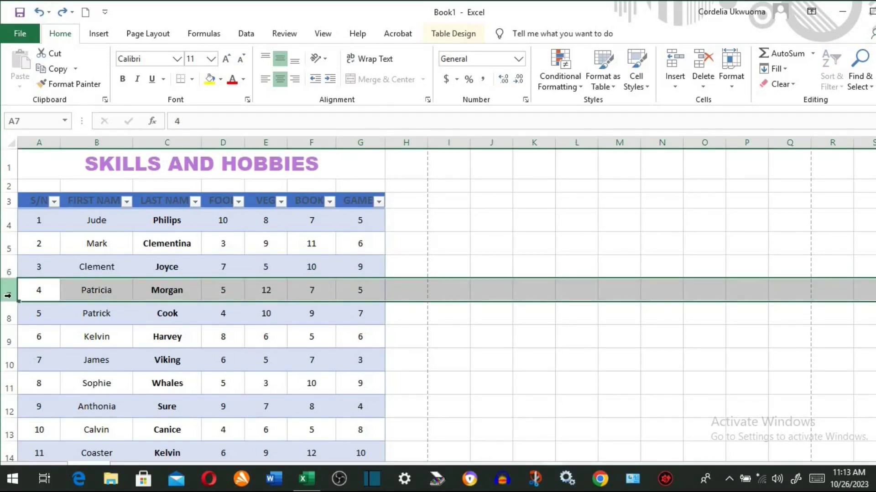
key(ctrl+shift+plus)
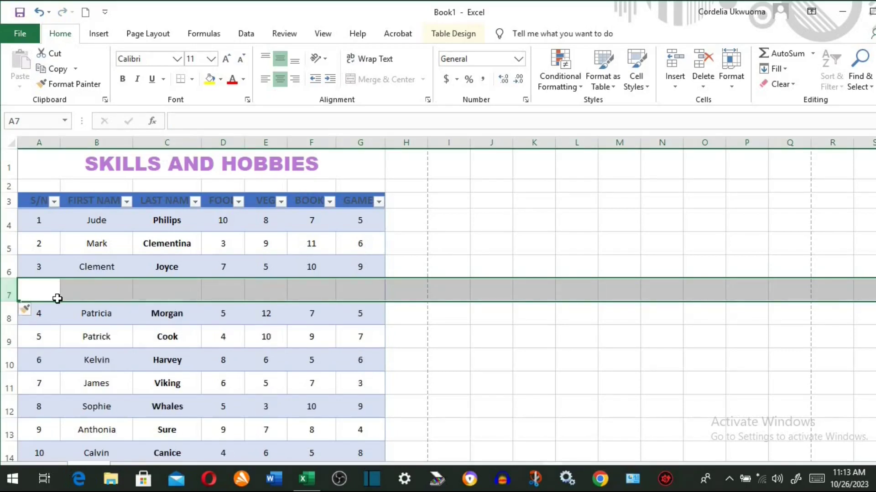
click(57, 300)
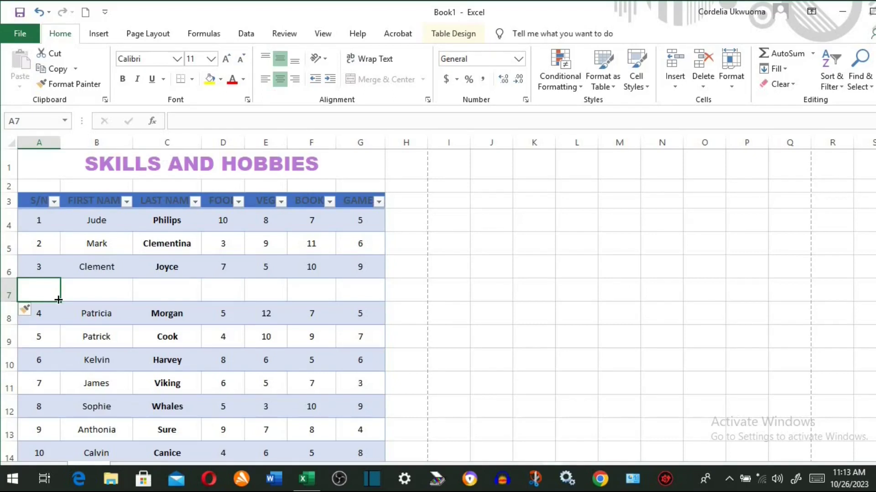
click(310, 138)
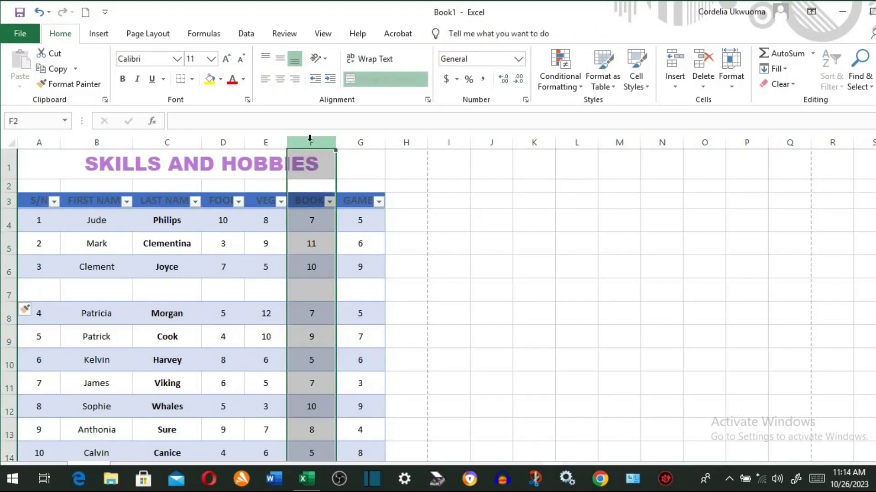
- Insert a blank column F between VEG and BOOKS, then select the score cells
key(ctrl+shift+plus)
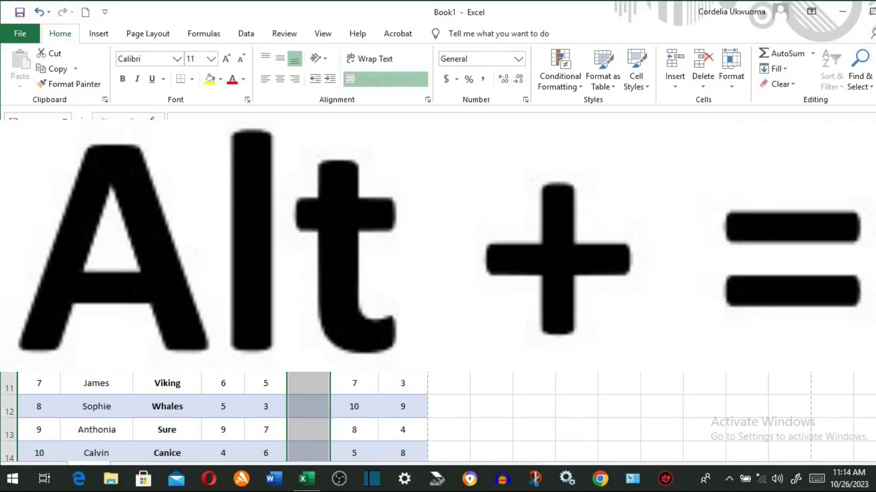
click(303, 291)
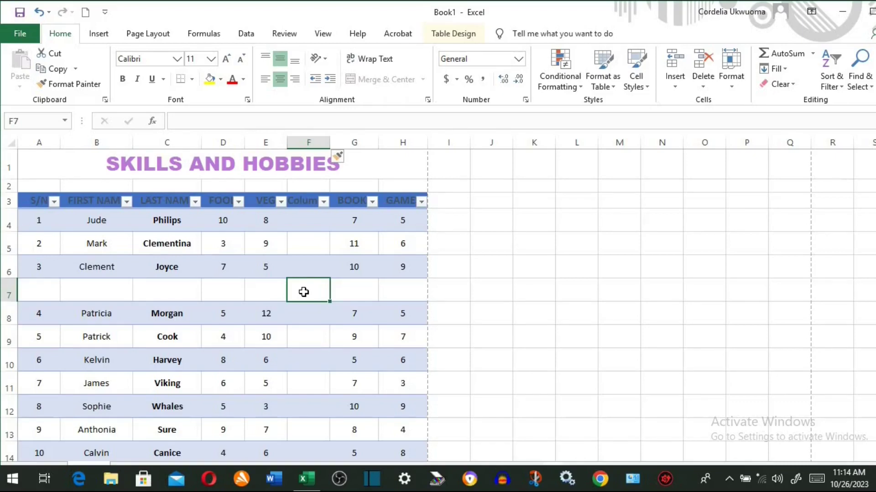
click(222, 219)
click(230, 238)
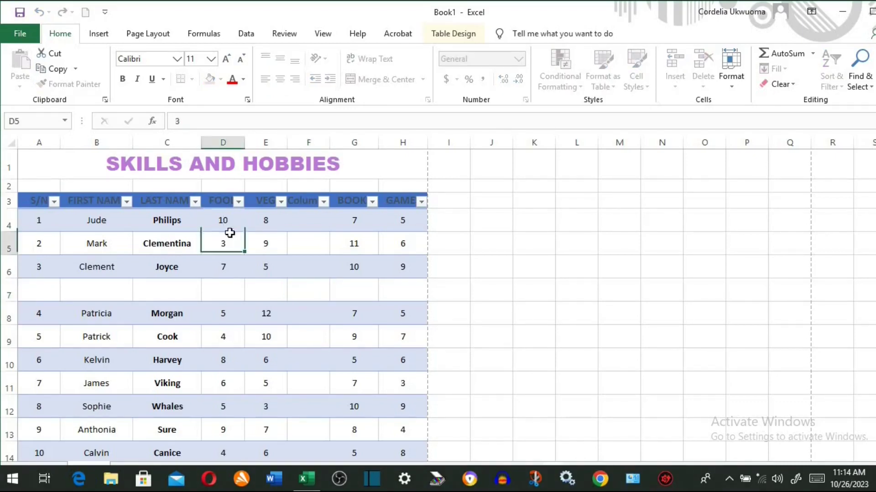
drag(227, 222, 386, 423)
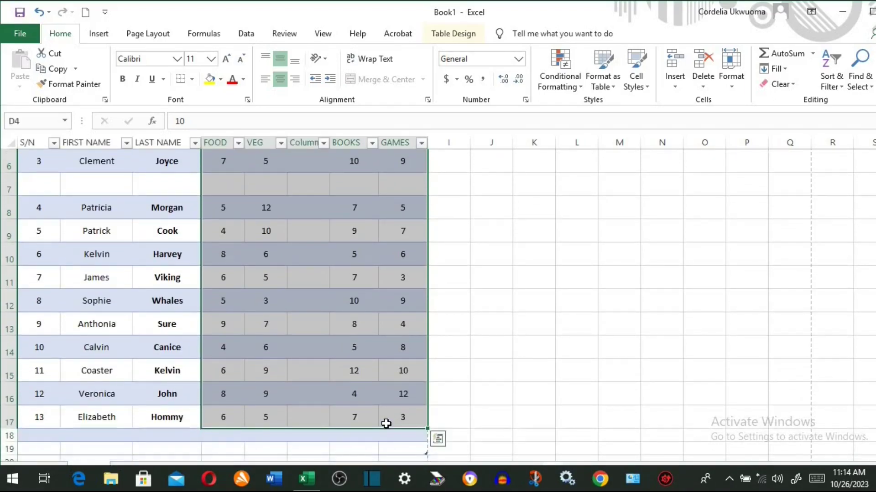
- Check the row 18 totals of 81, 94, 102 and 87, then jump back to the top
scroll(386, 424, up, 1)
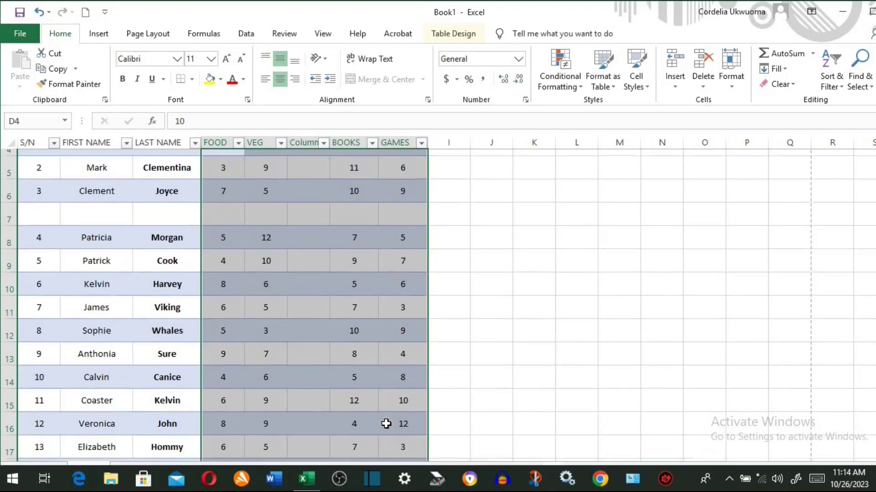
scroll(386, 424, down, 3)
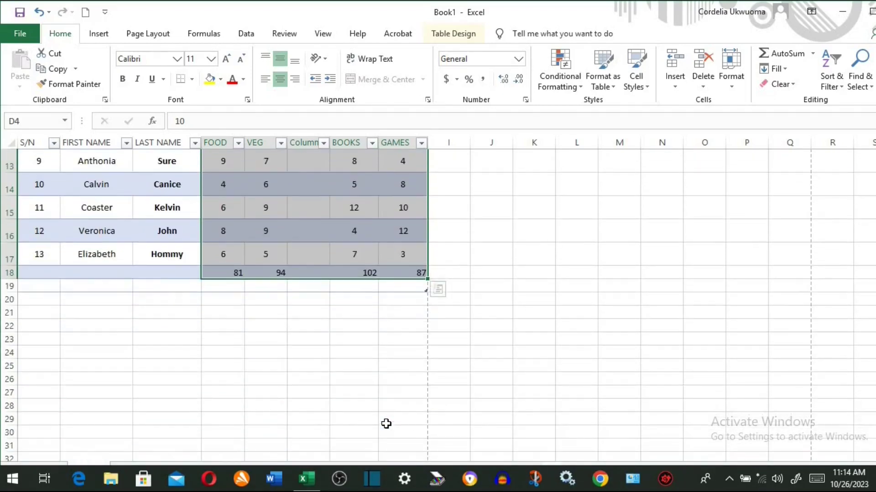
drag(223, 273, 402, 274)
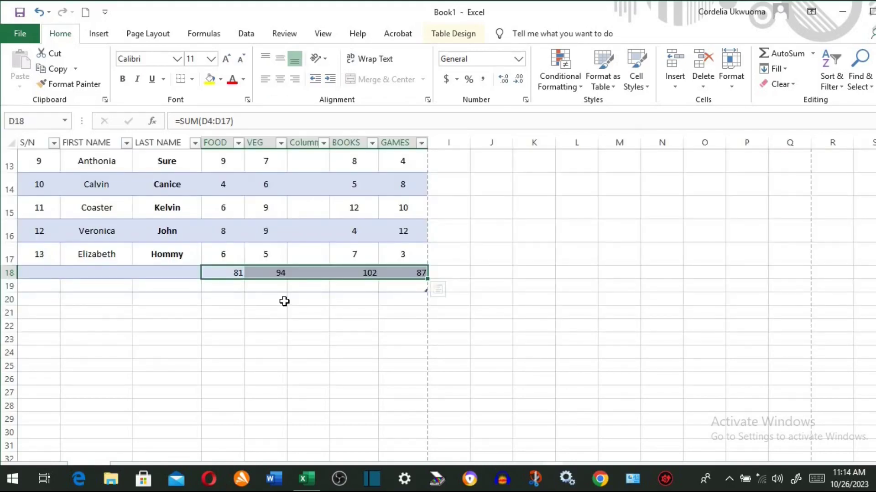
click(449, 272)
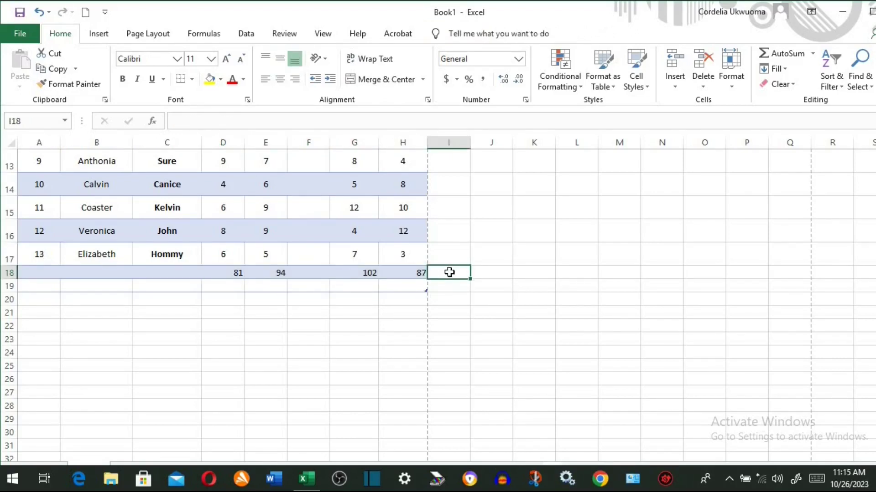
key(ctrl+Up)
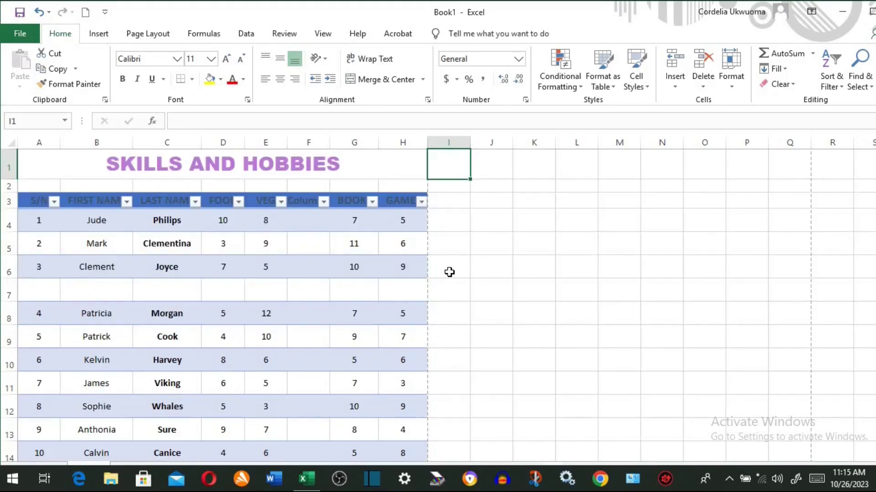
- Delete the blank column F so VEG sits directly beside BOOKS
click(490, 173)
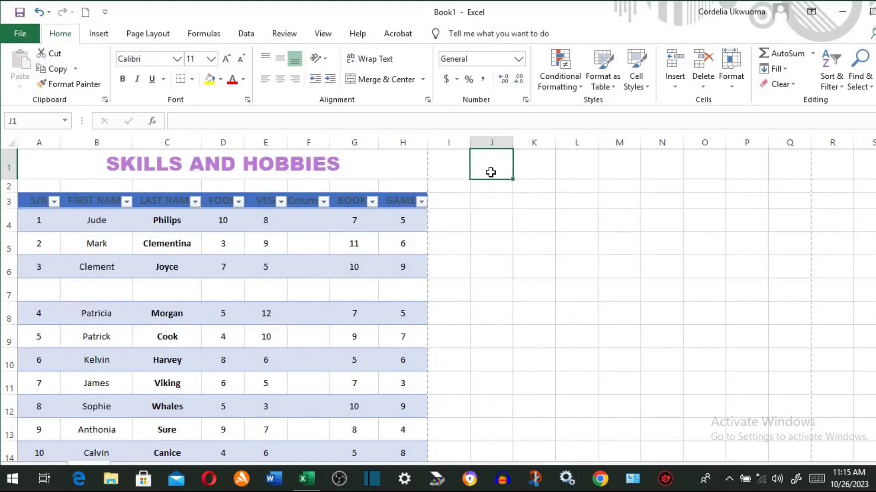
key(ctrl+Down)
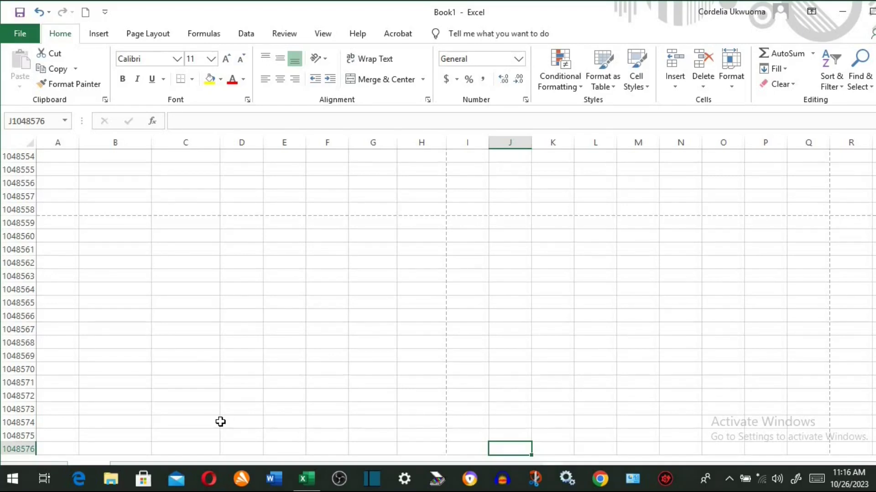
key(ctrl+Up)
click(311, 138)
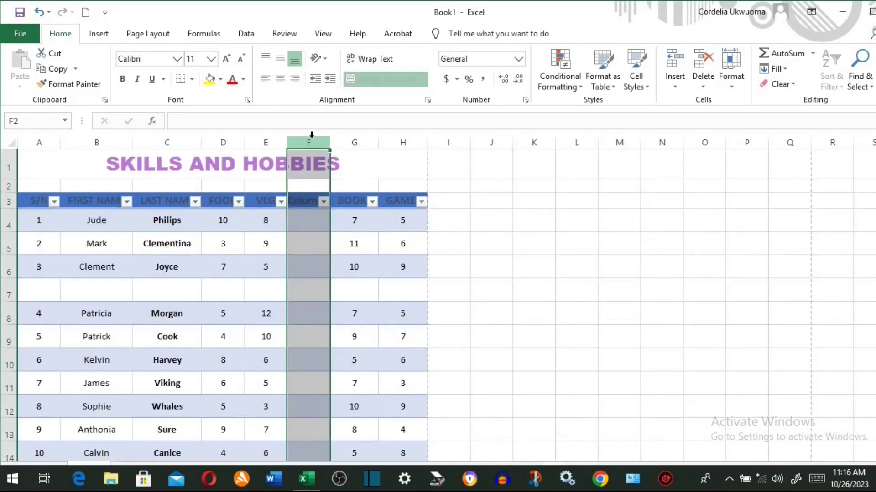
key(ctrl+minus)
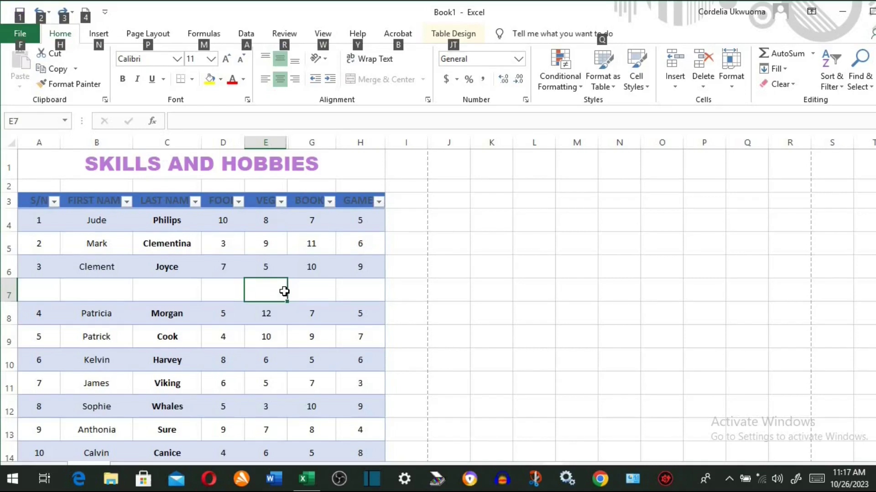
- Show the File screen, then the Home commands with key tips
key(alt+f)
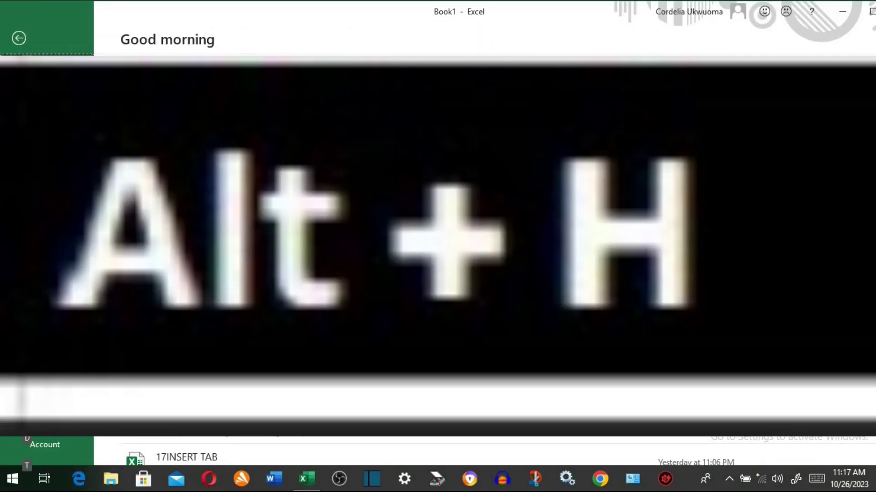
key(Escape)
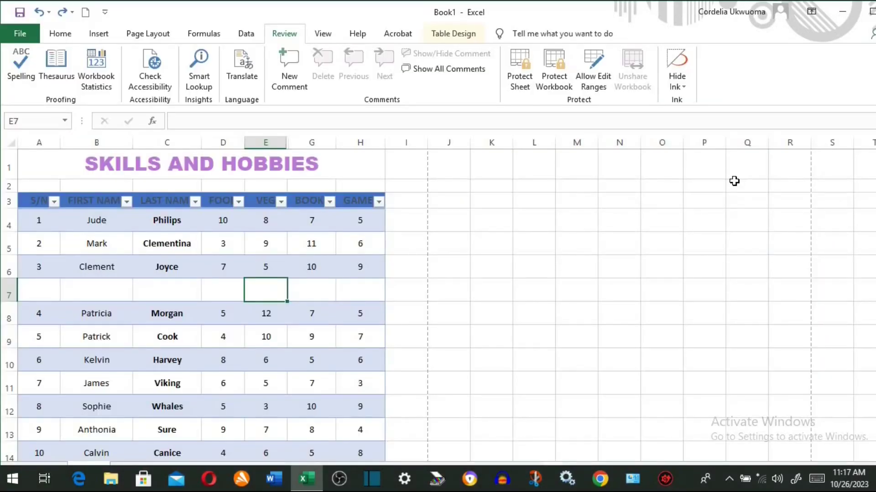
key(alt+h)
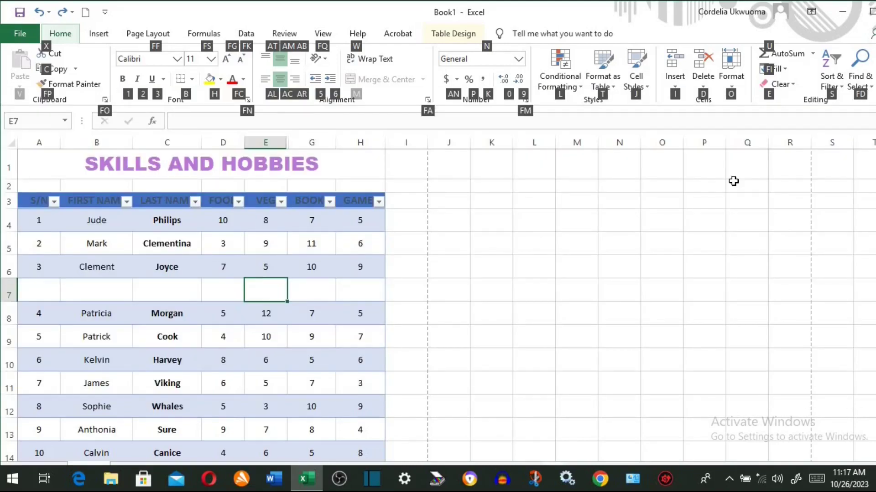
click(457, 208)
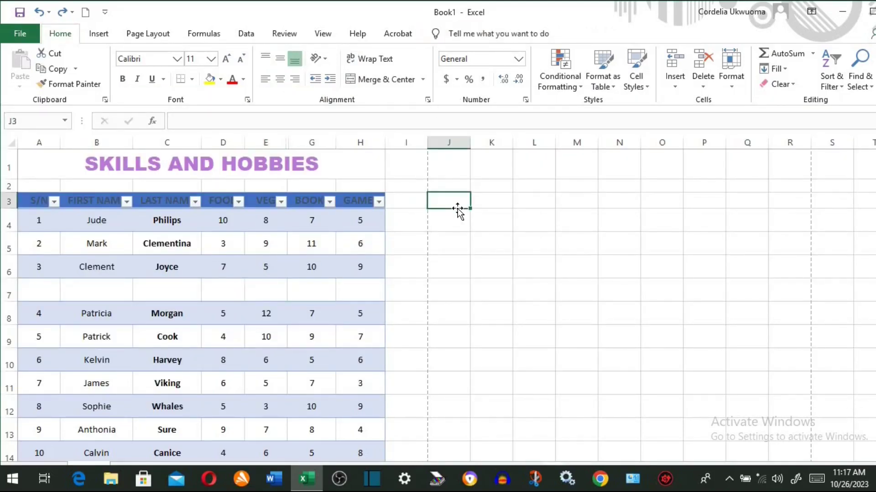
- Show key tips for Insert and Page Layout, ending on the Formulas commands
key(alt+n)
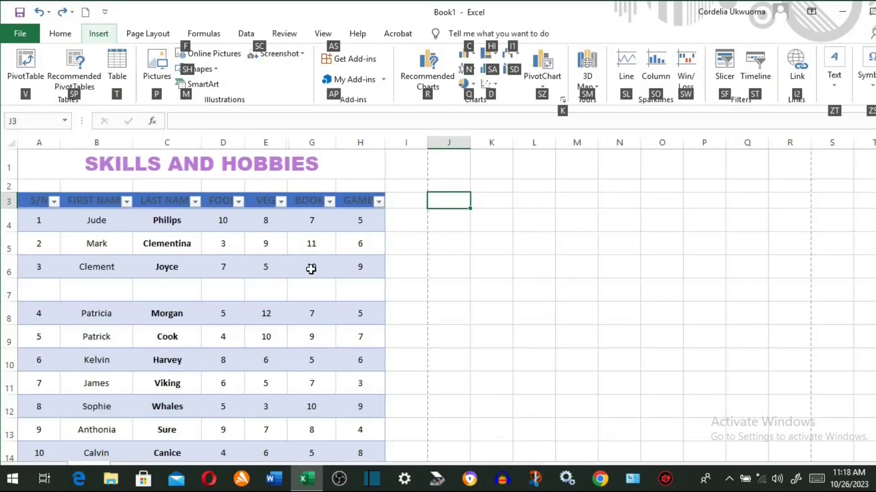
click(375, 290)
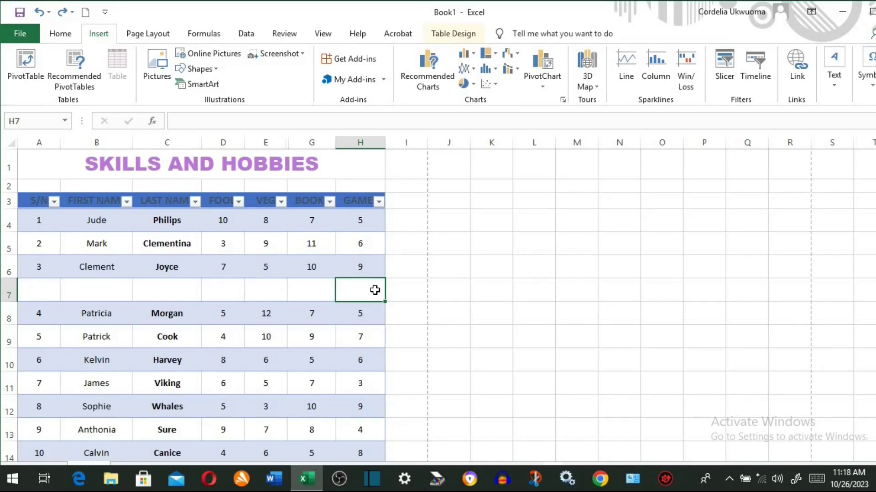
key(alt+p)
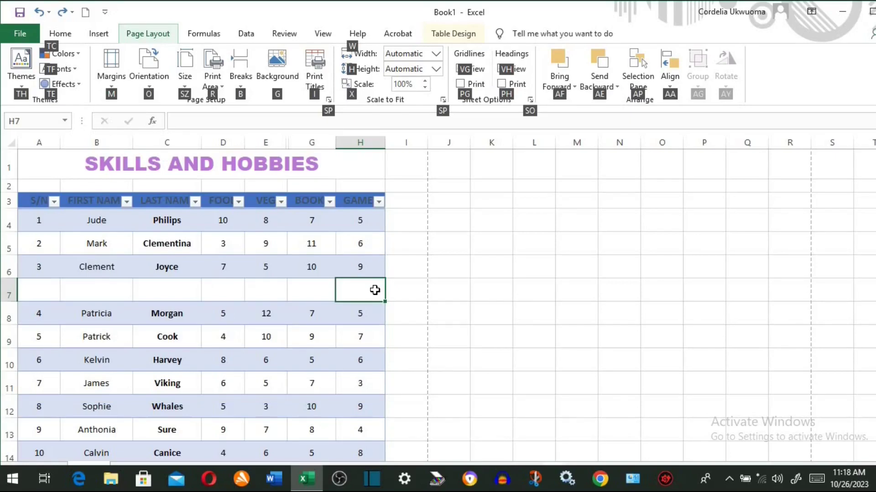
key(alt)
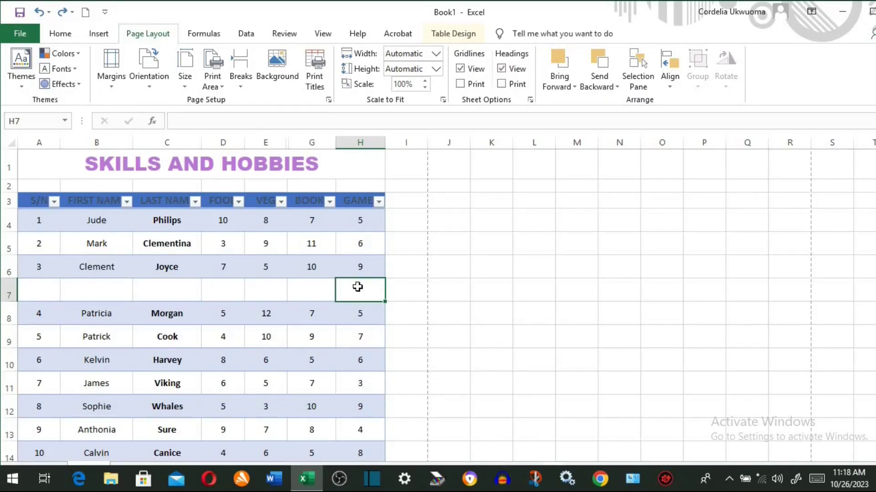
key(alt+m)
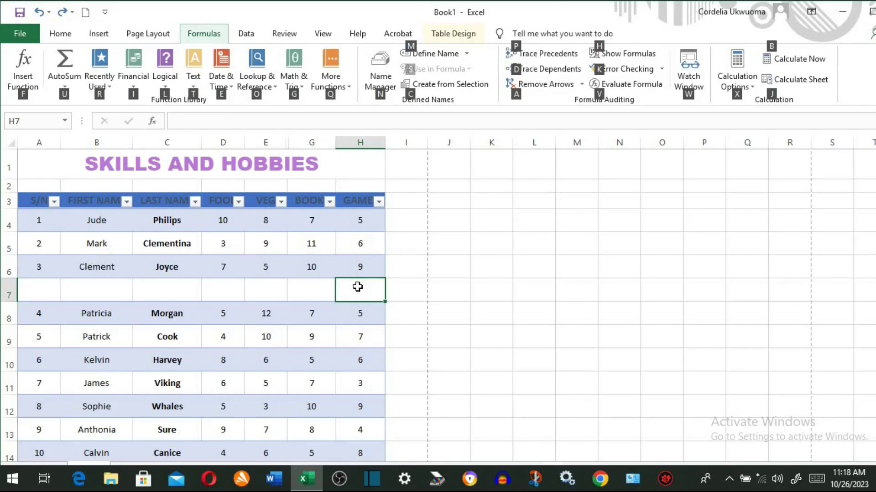
- Show the Data and then Review commands with key tips
click(357, 287)
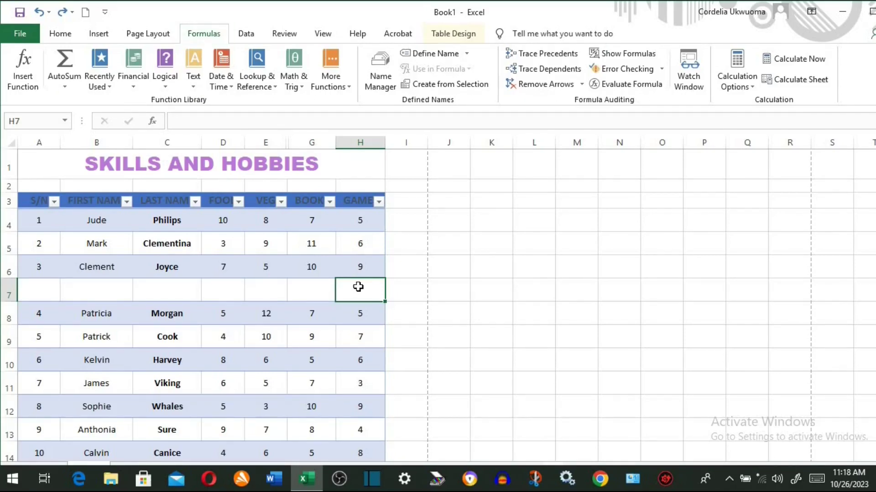
key(alt+a)
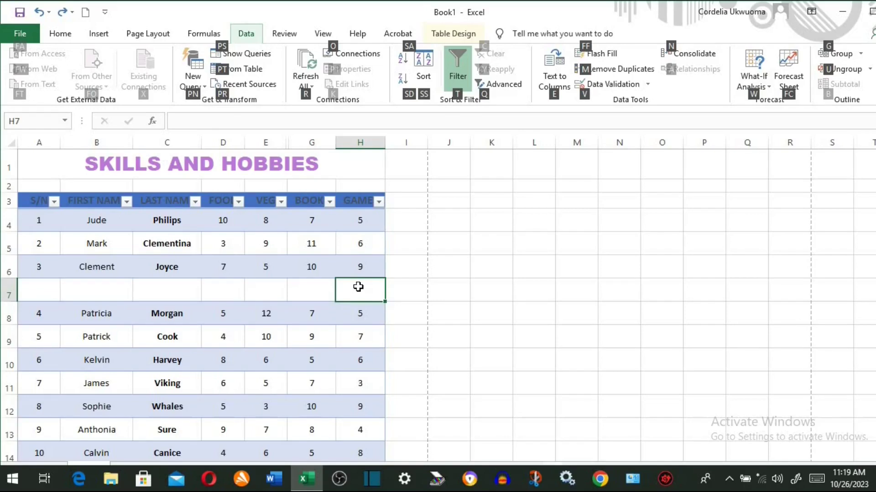
key(Escape)
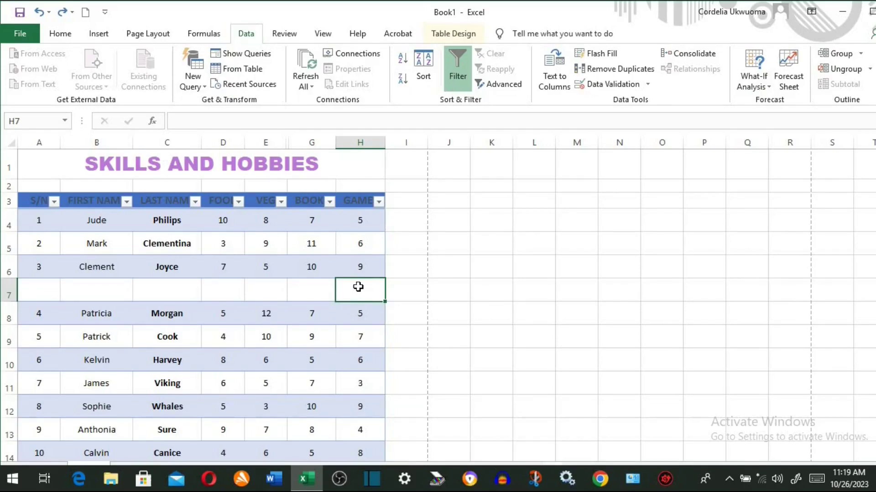
key(alt+r)
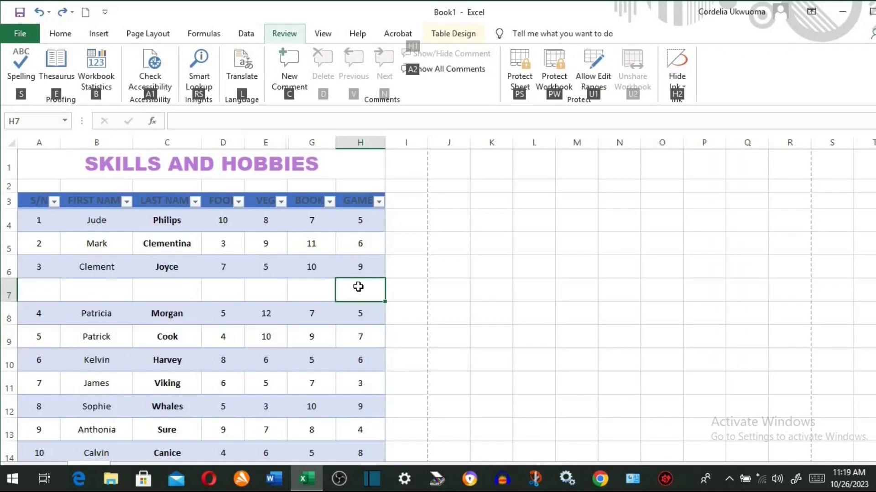
key(Escape)
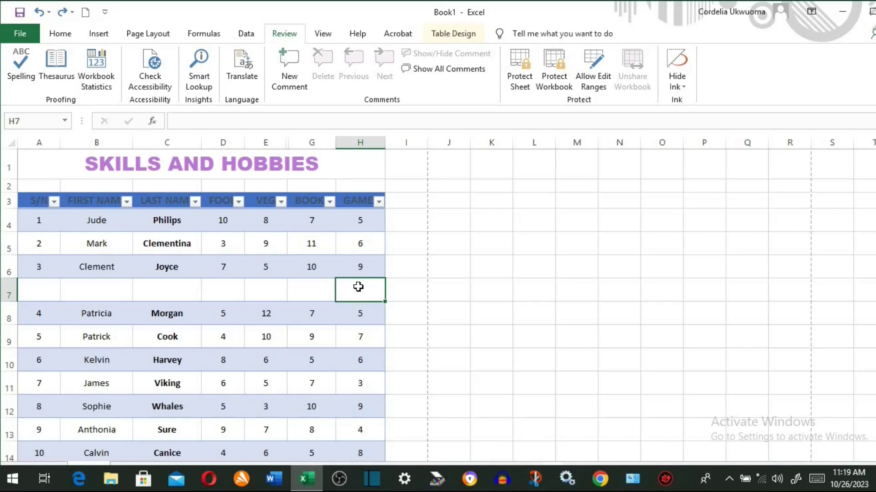
- Show the View commands with key tips, then the Help commands
key(alt+w)
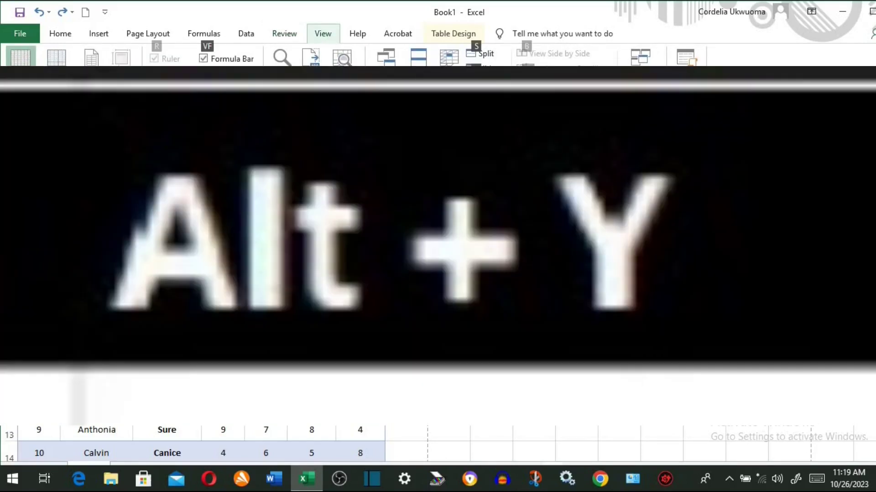
key(alt)
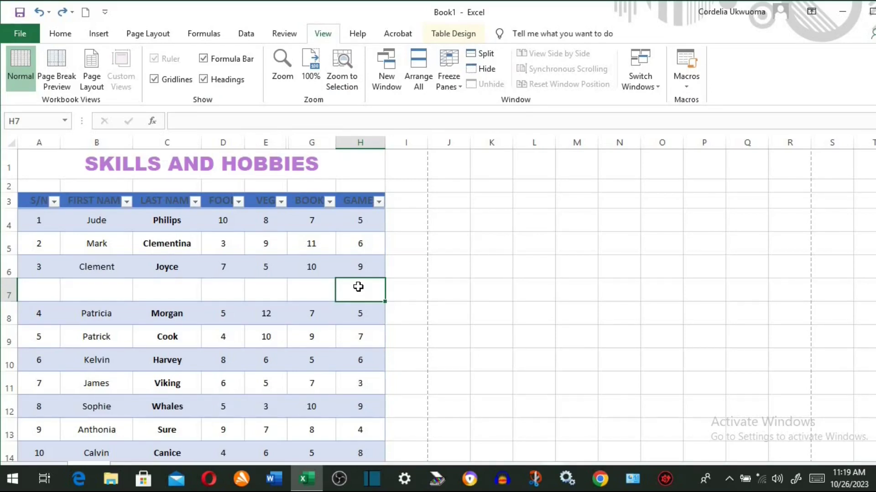
key(alt)
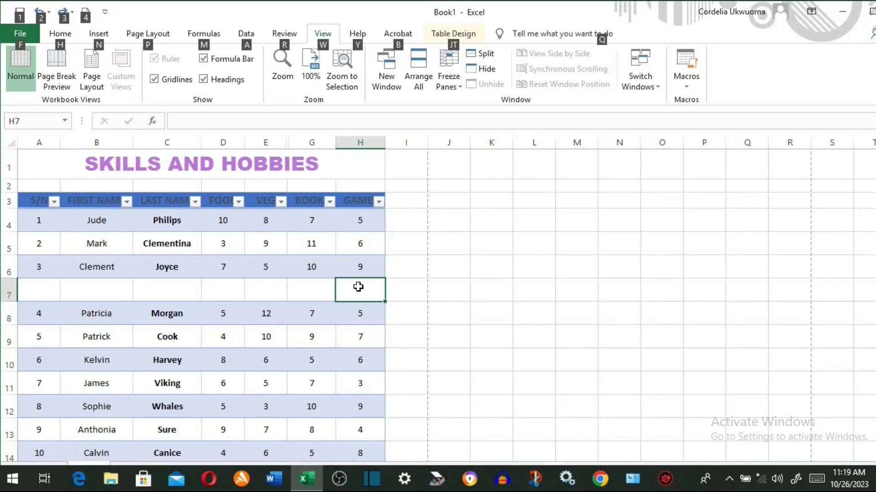
key(ctrl+Tab)
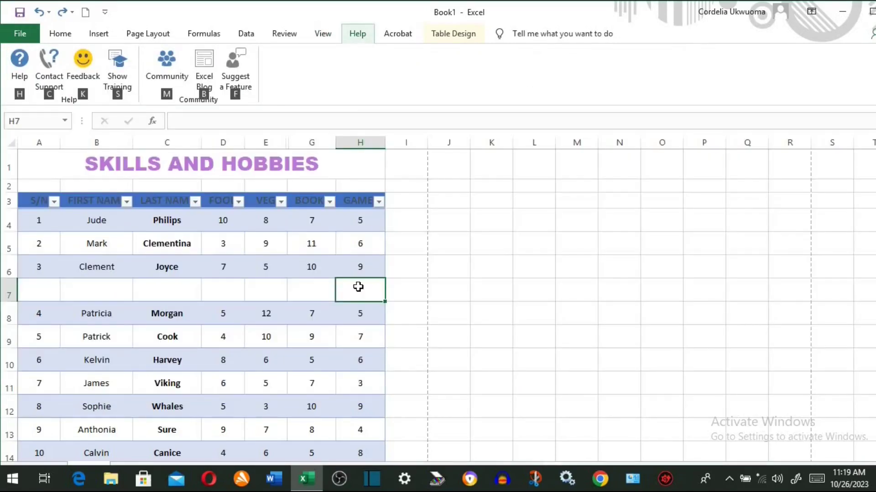
key(alt)
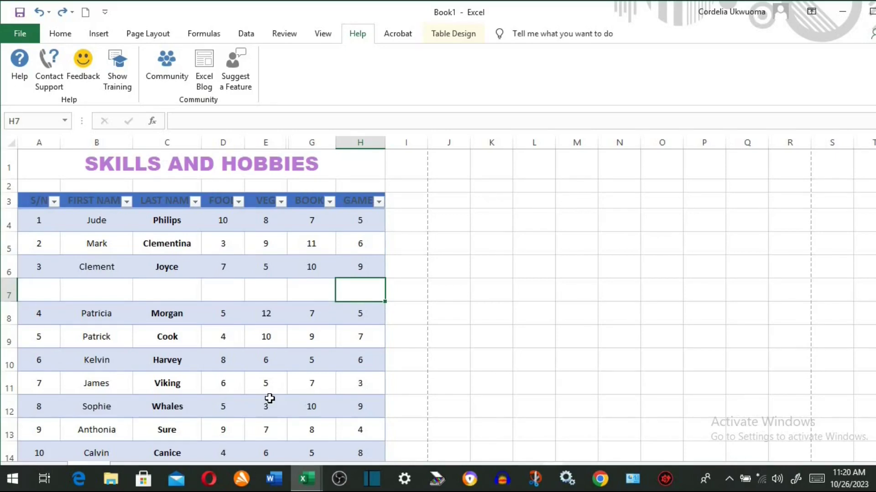
- Flip between Book1 and the blank Book2 workbook with Ctrl+Tab
key(ctrl+Tab)
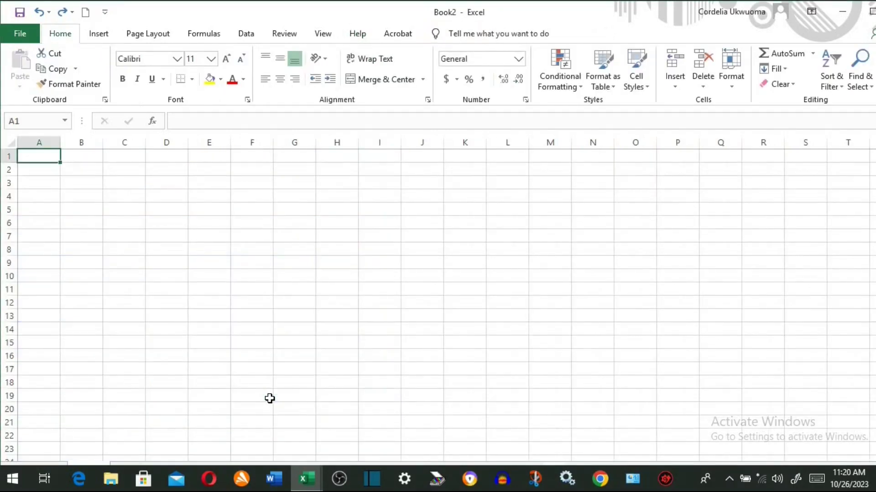
key(ctrl+Tab)
key(ctrl+Tab)
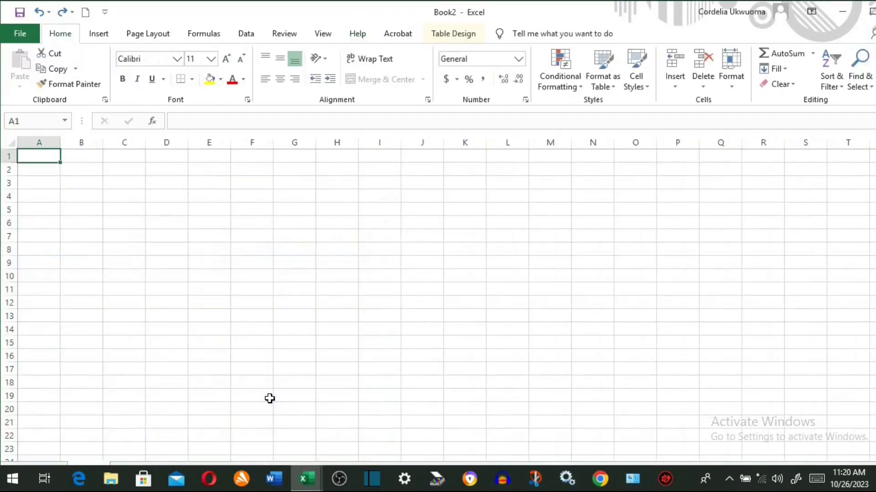
key(ctrl+Tab)
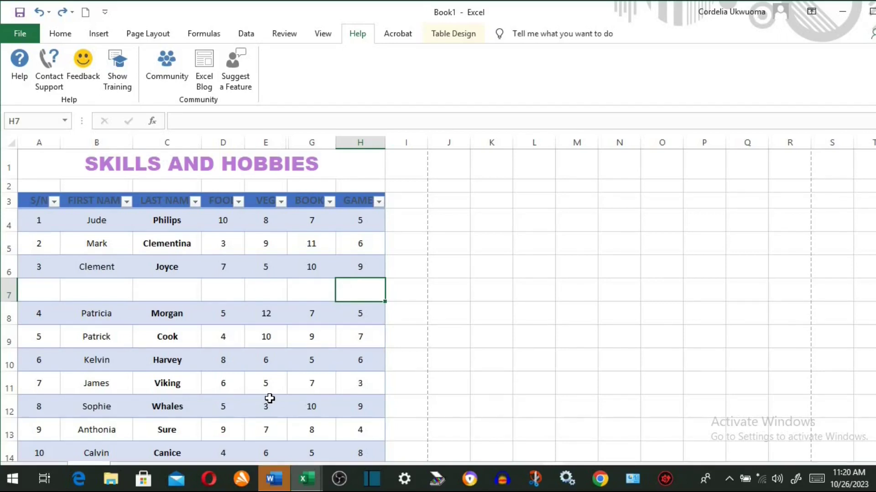
- Bring up Insert Function and cancel it, then show the list of macros
key(shift+F3)
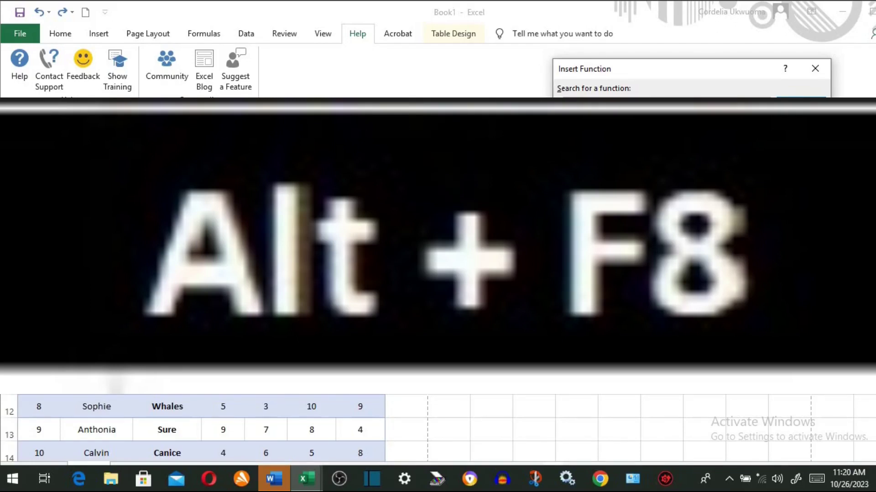
key(Escape)
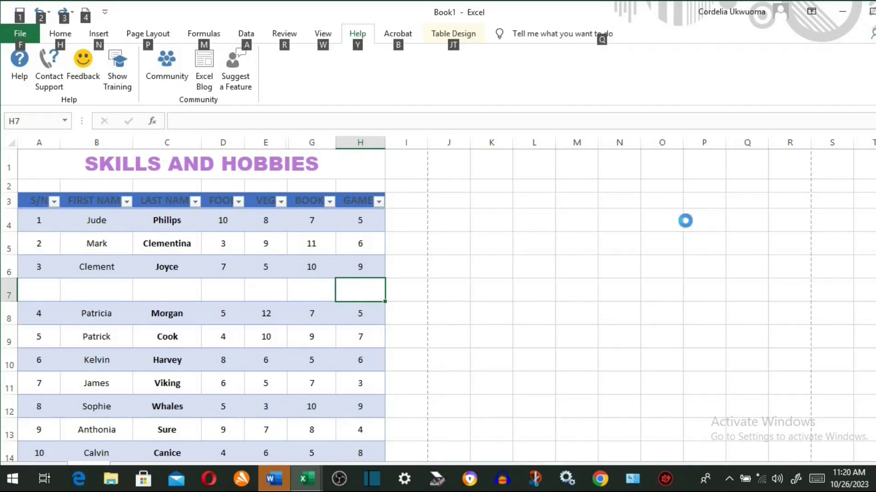
key(alt+F8)
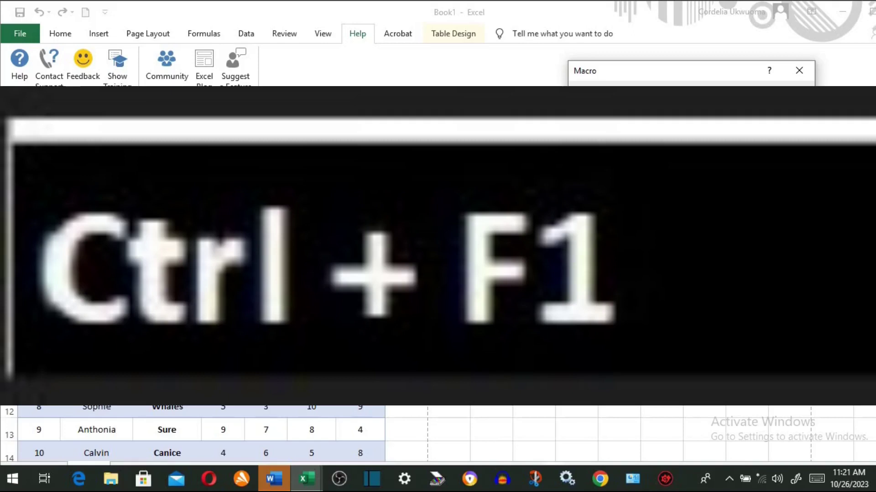
- Close the macro list, collapse and restore the ribbon twice, then preview printing and return
click(98, 33)
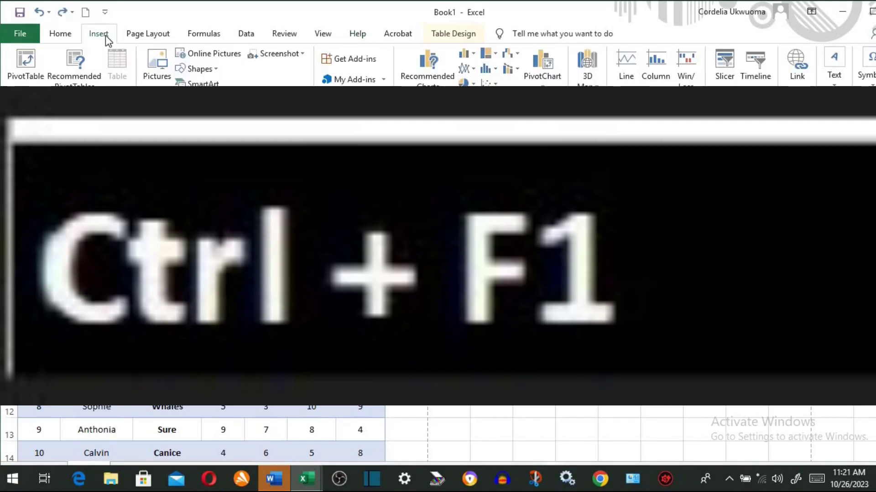
key(ctrl+F1)
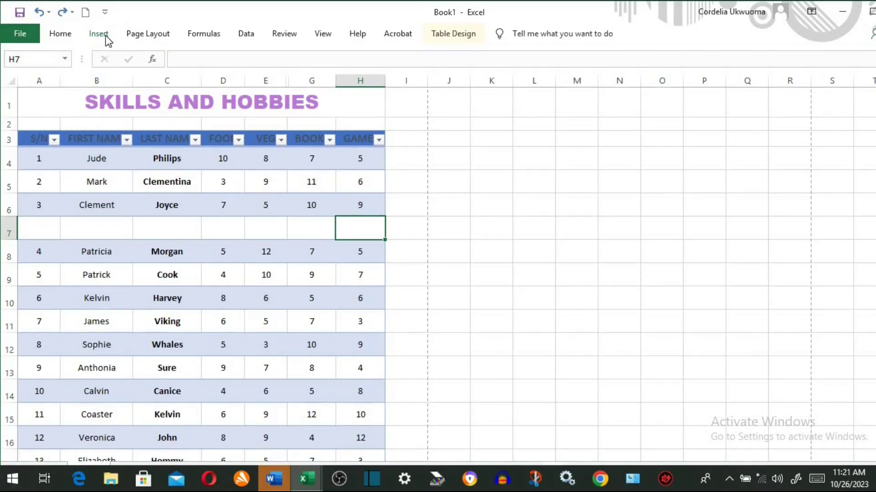
key(ctrl+F1)
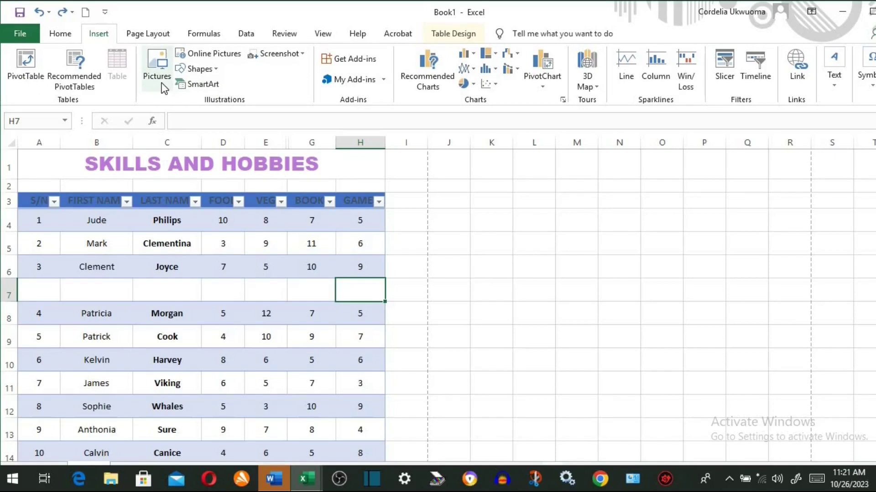
key(ctrl+F1)
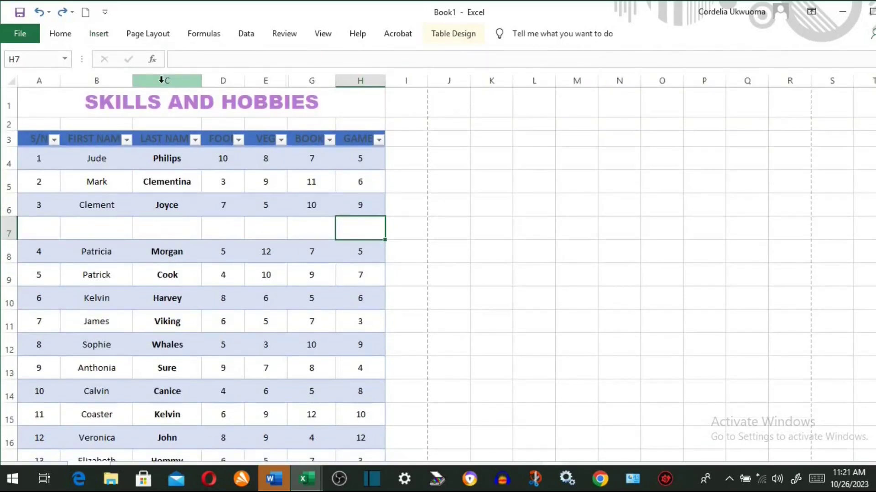
key(ctrl+F1)
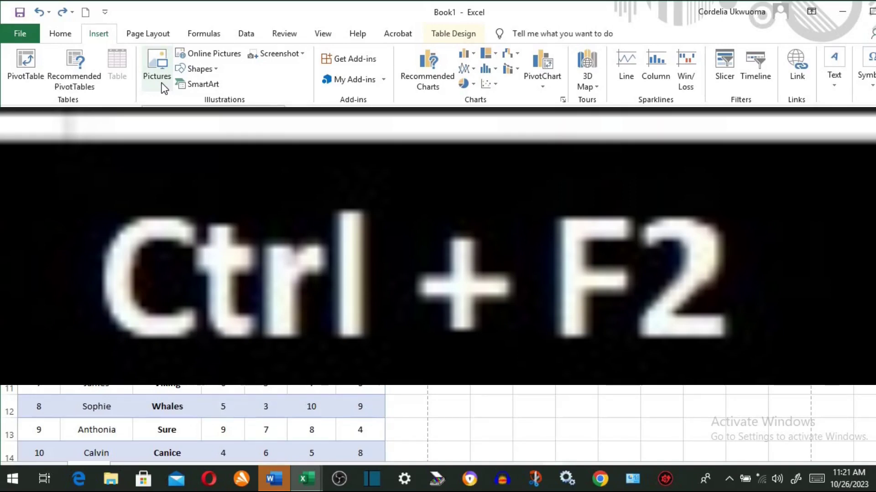
key(ctrl+F2)
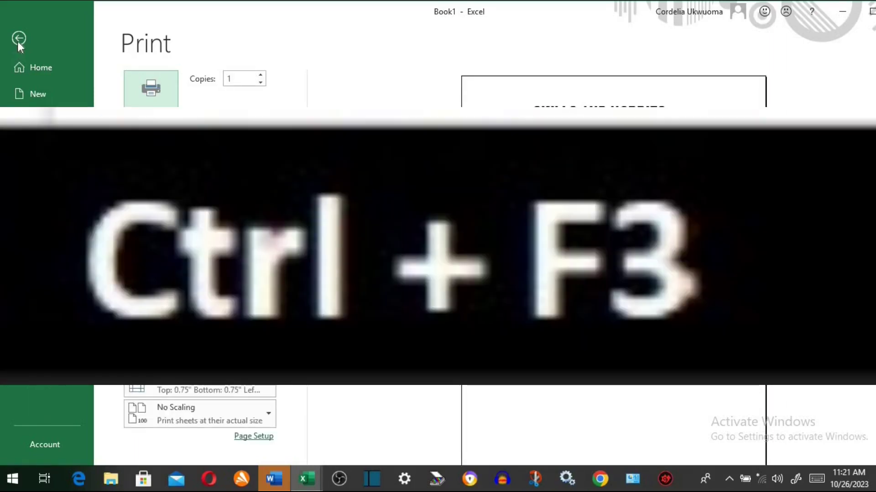
click(19, 39)
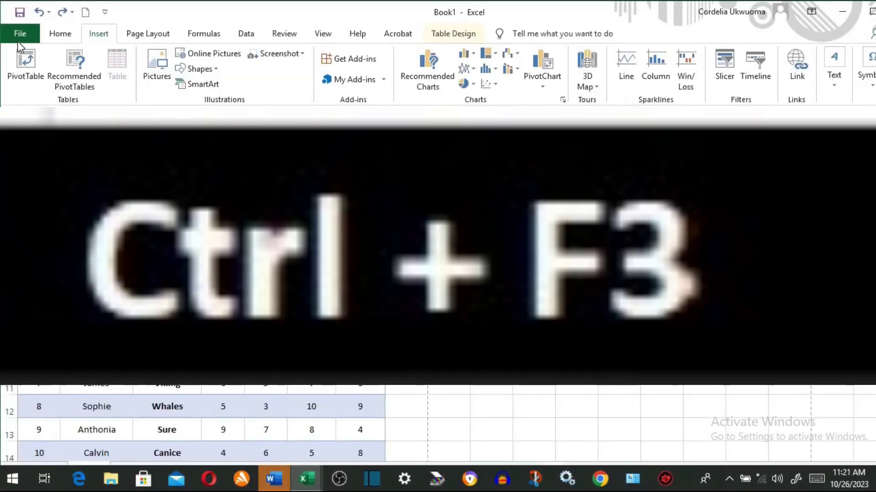
- View the workbook's defined names in Name Manager, then bring up Find and dismiss it
key(ctrl+F3)
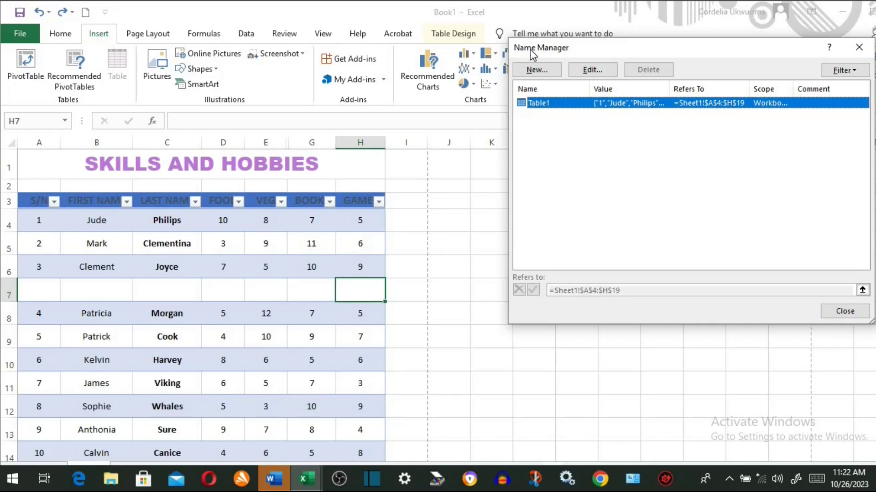
key(Escape)
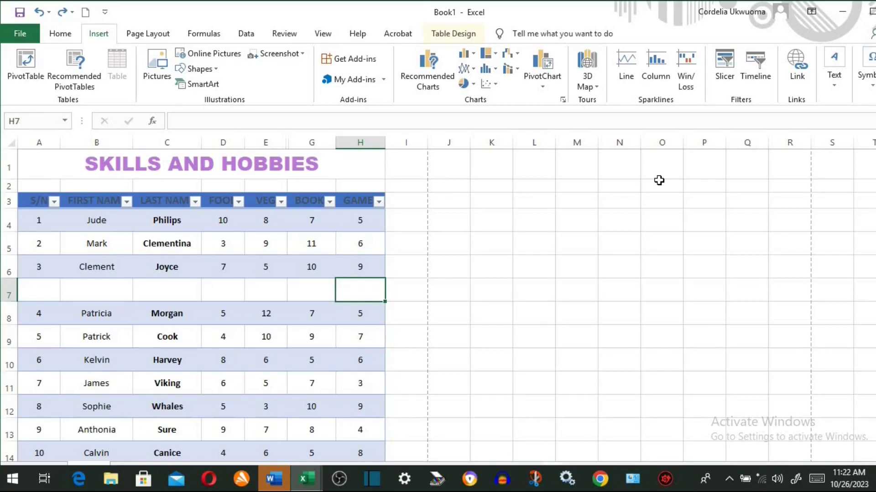
key(ctrl+f)
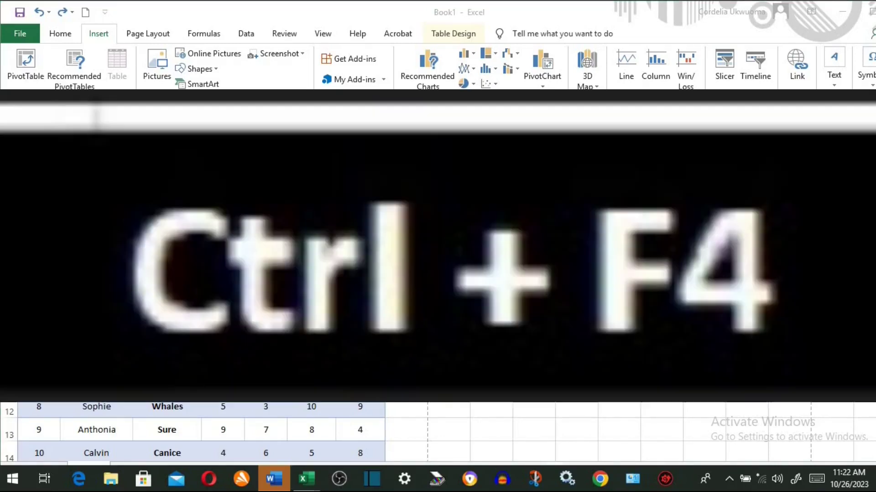
key(ctrl+F4)
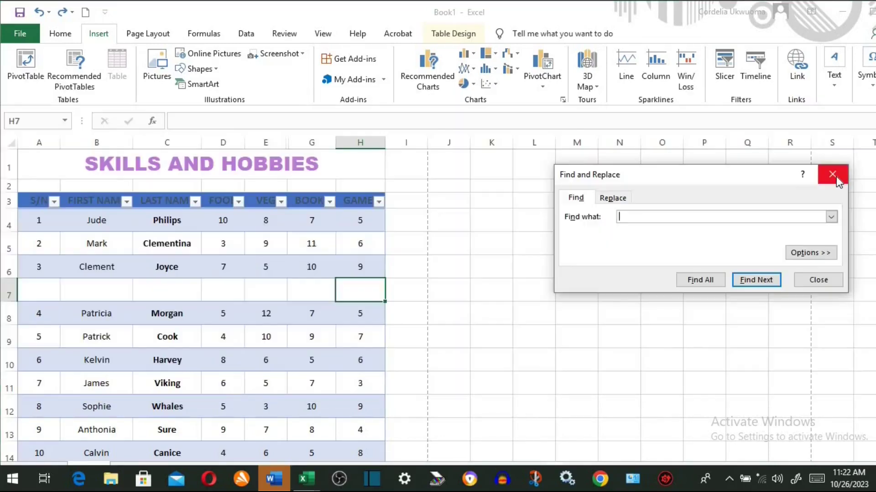
- Cycle through the Book2, Book1 and Book3 workbooks, then close Book3
mouse_move(306, 479)
click(352, 434)
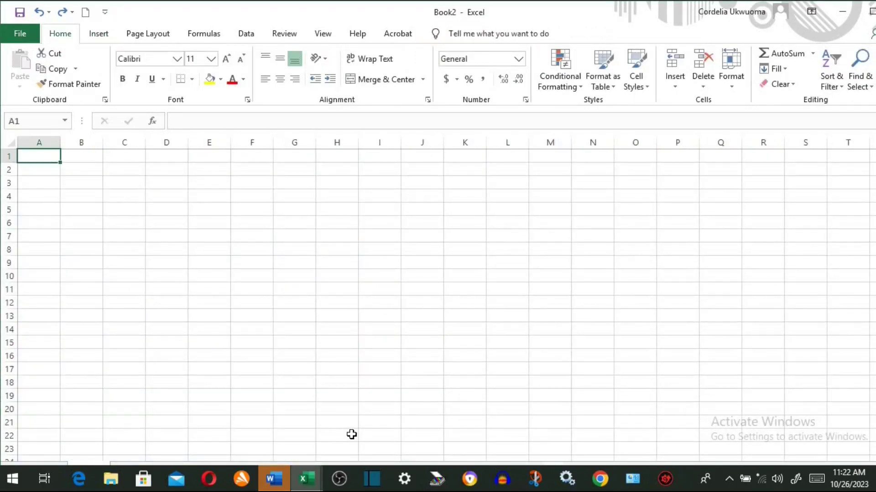
key(ctrl+F4)
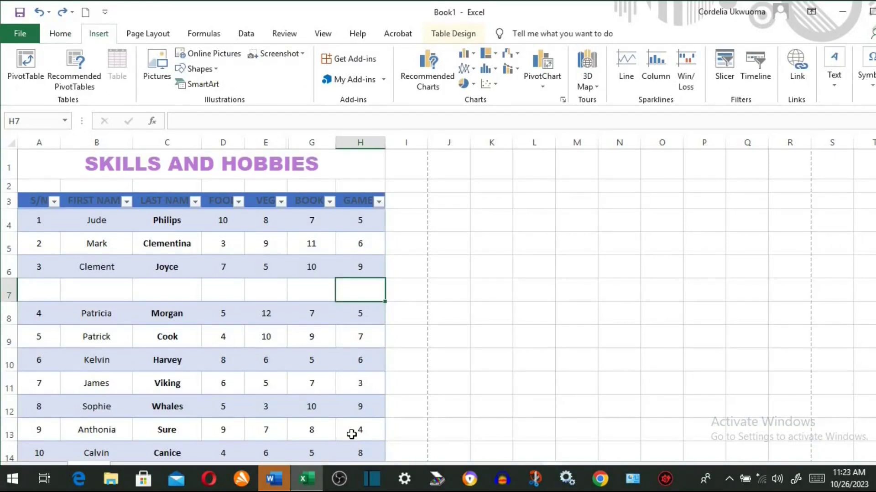
key(ctrl+F4)
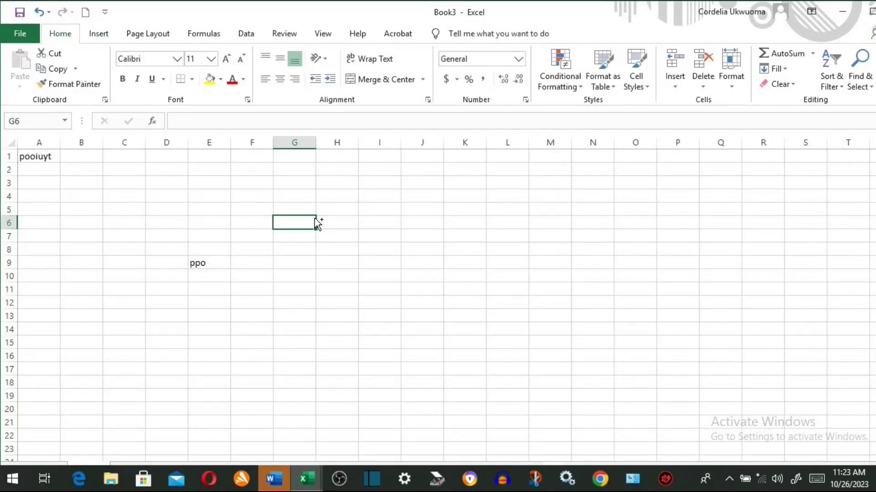
key(ctrl+F4)
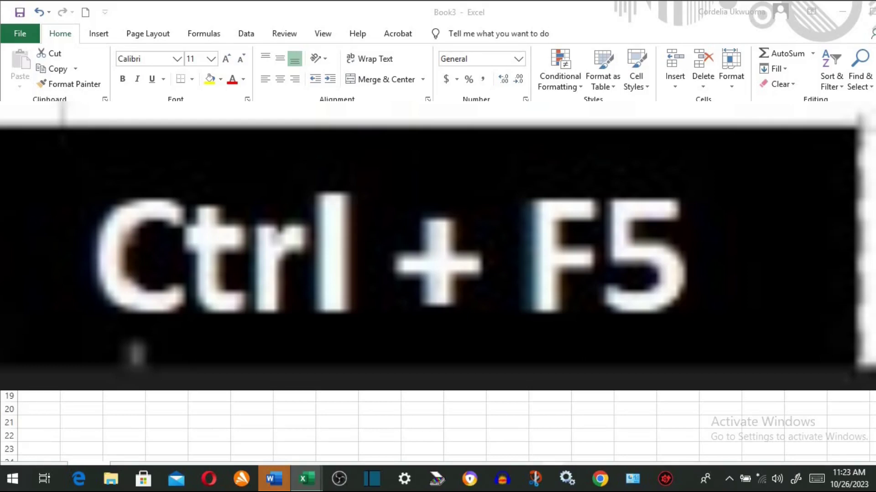
- Cancel the save prompt, bring Book1 forward, and restore its window to a smaller size
click(596, 162)
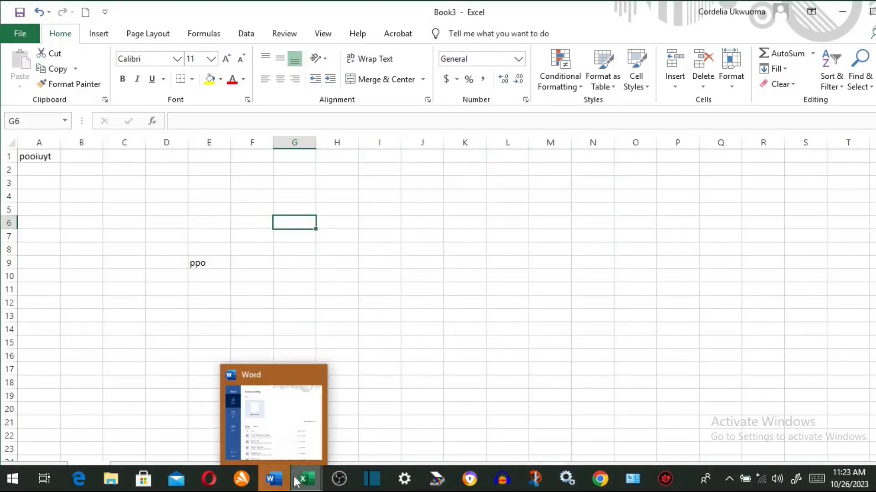
mouse_move(296, 476)
click(293, 445)
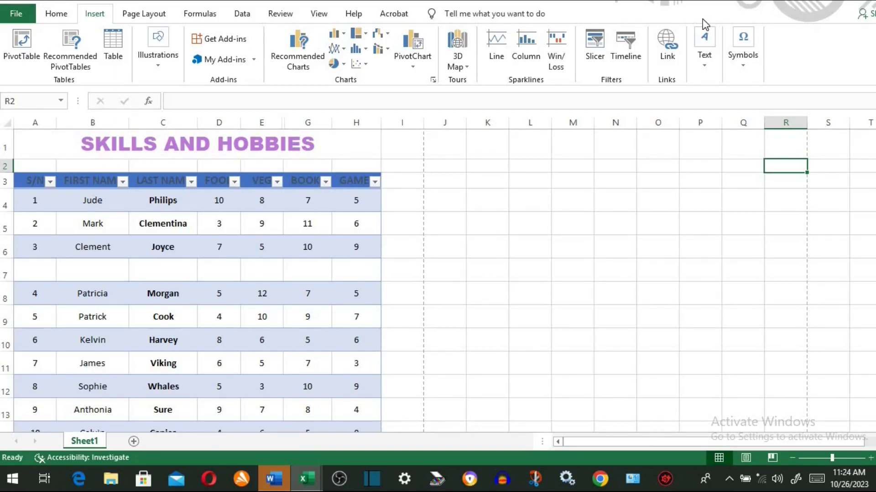
key(ctrl+F5)
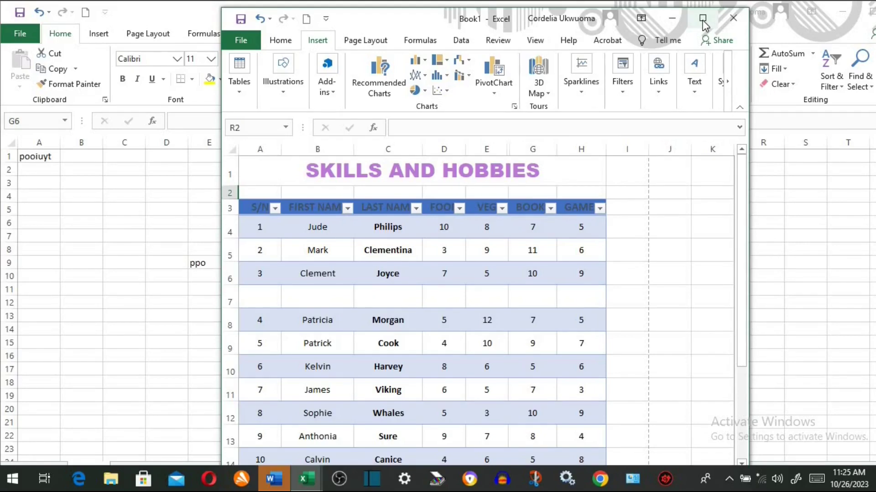
- Cycle between the Book1 and Book3 windows, minimize Book1, then maximize it
key(ctrl+F6)
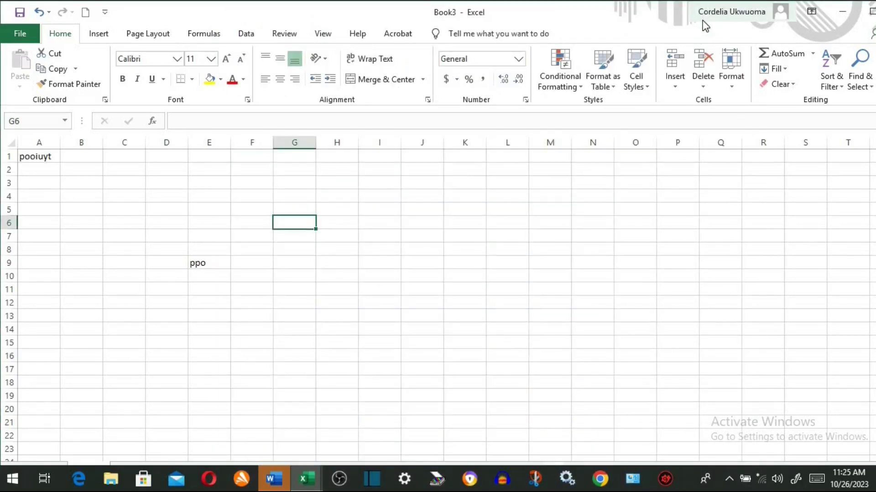
key(ctrl+F6)
key(ctrl+F6)
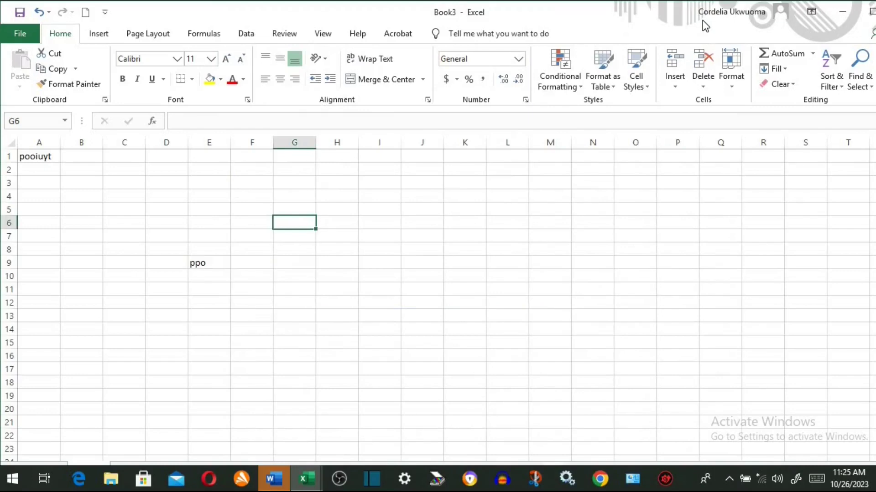
key(ctrl+F6)
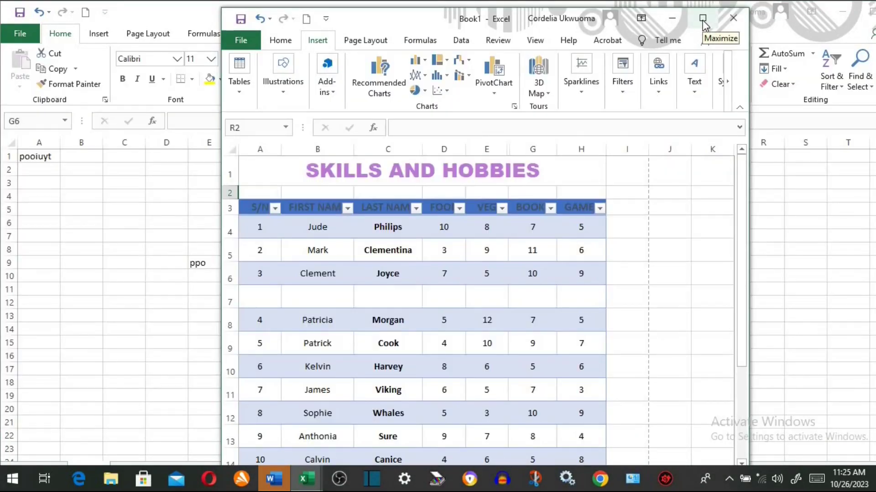
key(ctrl+F9)
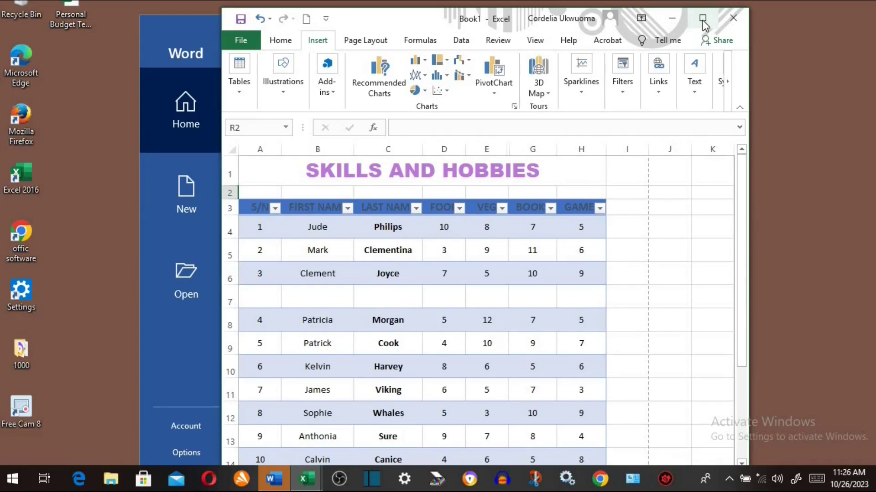
click(703, 19)
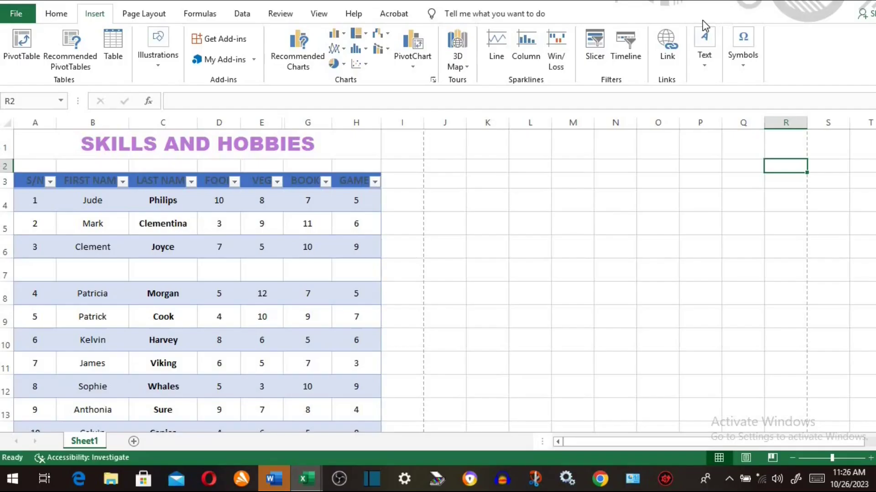
- Move along row 6, edit cell C6 (Joyce), then insert a comment on empty E7
click(167, 253)
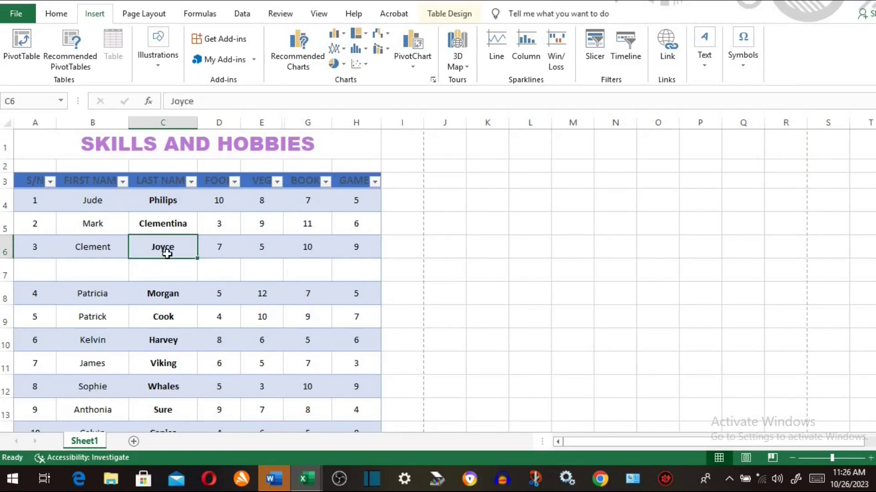
key(Tab)
key(Tab)
key(Tab)
key(Tab)
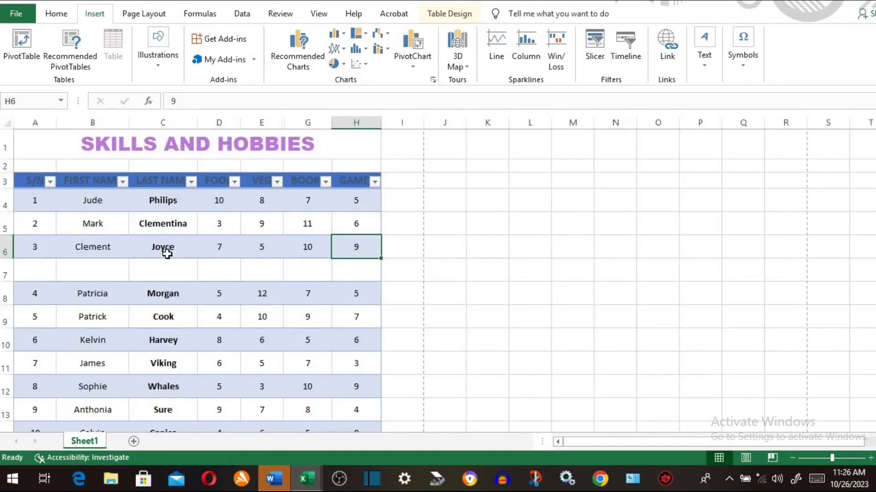
key(shift+Tab)
key(shift+Tab)
key(shift+Tab)
key(shift+Tab)
key(shift+Tab)
key(shift+Tab)
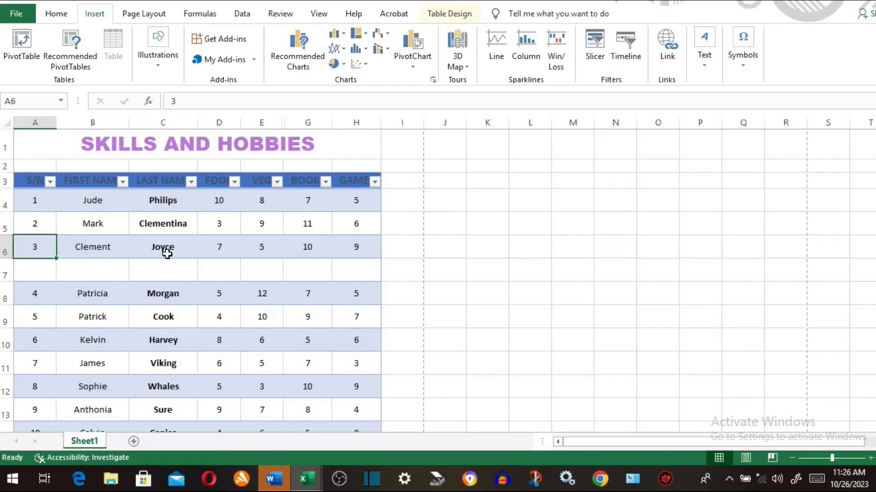
click(167, 250)
key(F2)
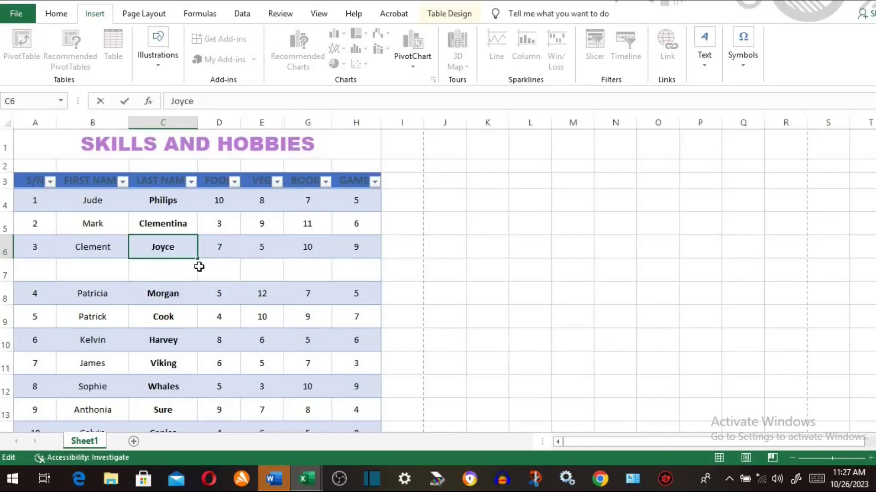
click(249, 276)
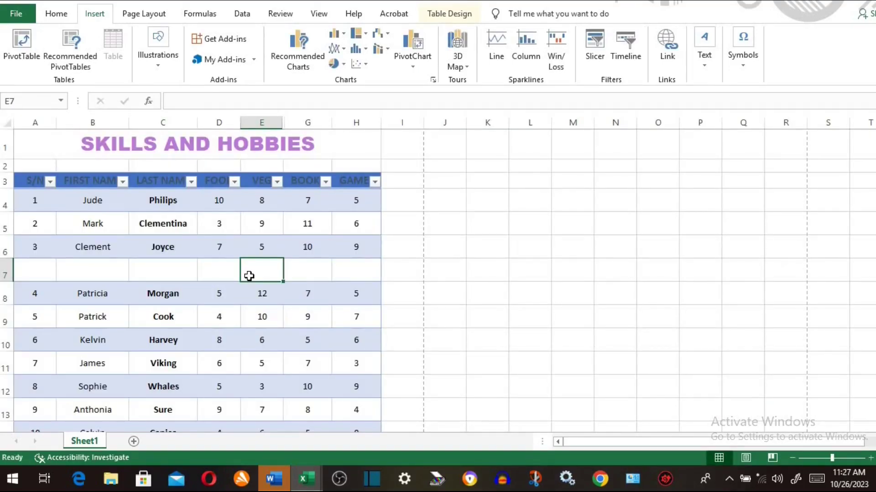
key(shift+F2)
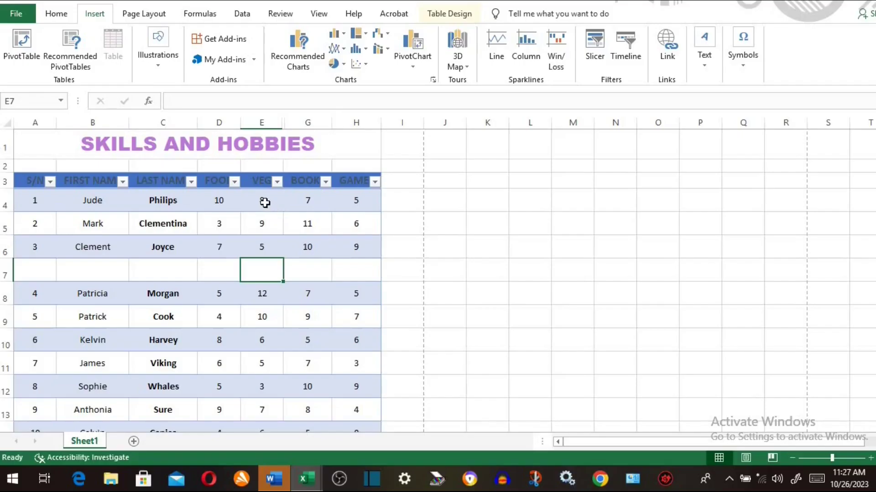
- Move the number block from E4:H7 to start at L4 and italicize it
drag(264, 201, 355, 277)
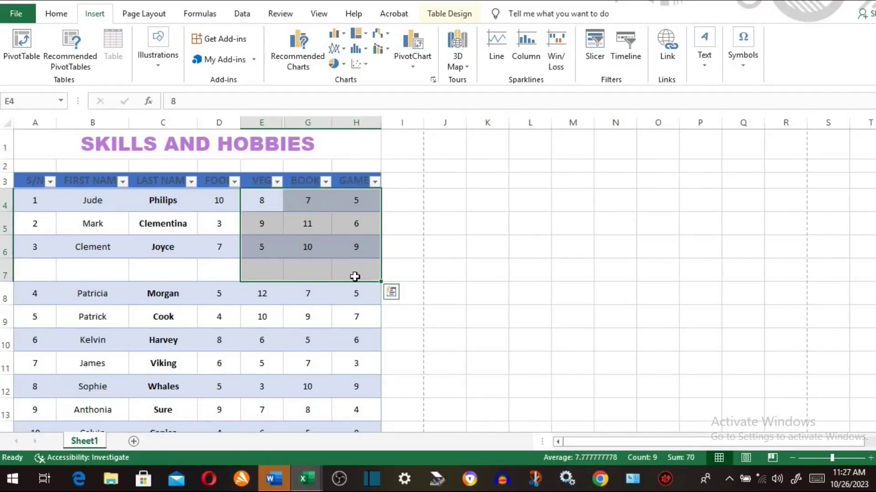
key(ctrl+x)
click(523, 203)
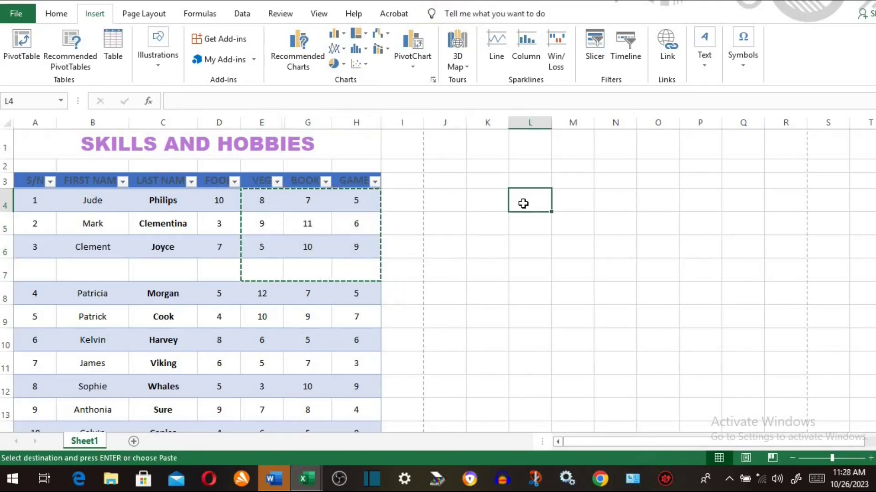
key(ctrl+v)
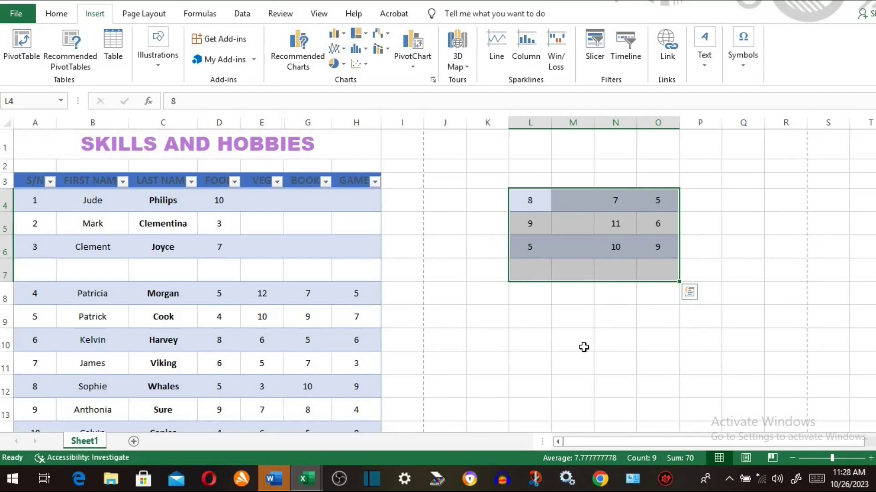
key(ctrl+i)
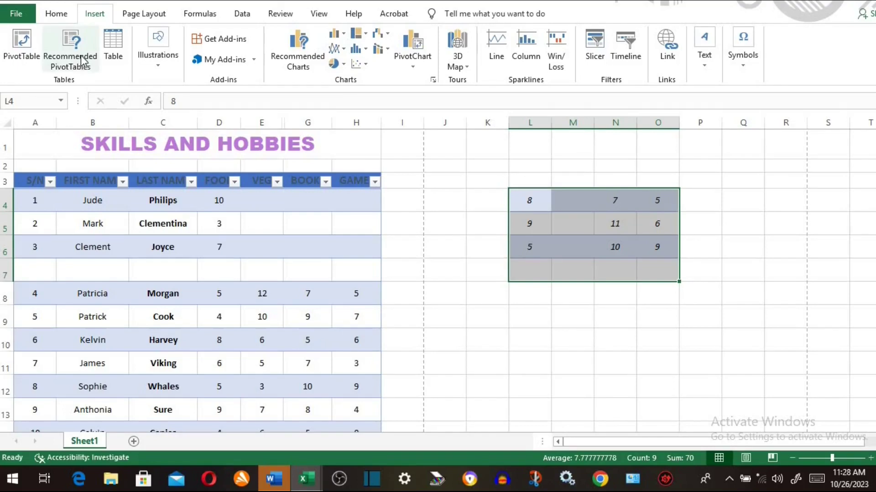
- Enlarge the block's font to size 20 and toggle italic off and back on
click(62, 16)
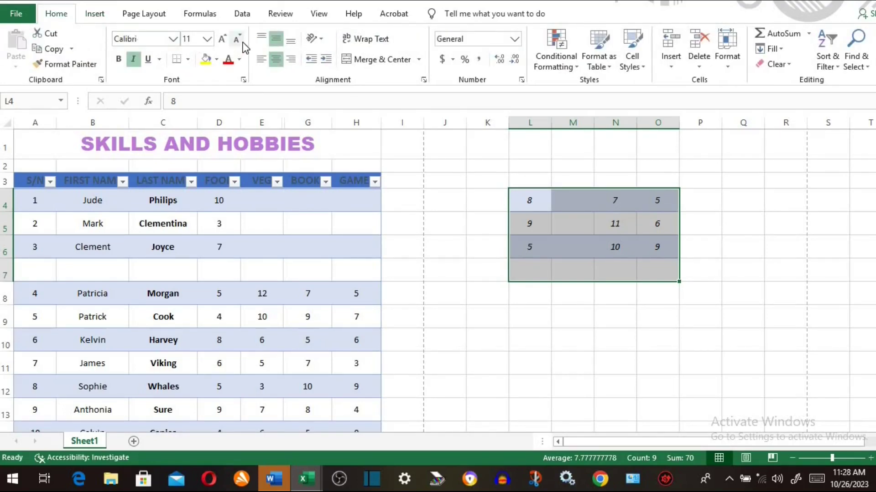
click(223, 40)
click(224, 40)
click(223, 40)
click(223, 40)
click(224, 40)
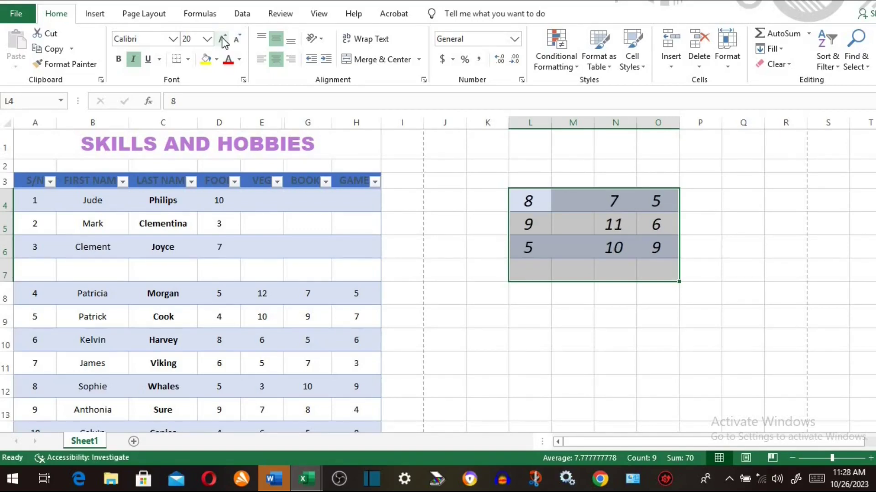
key(ctrl+i)
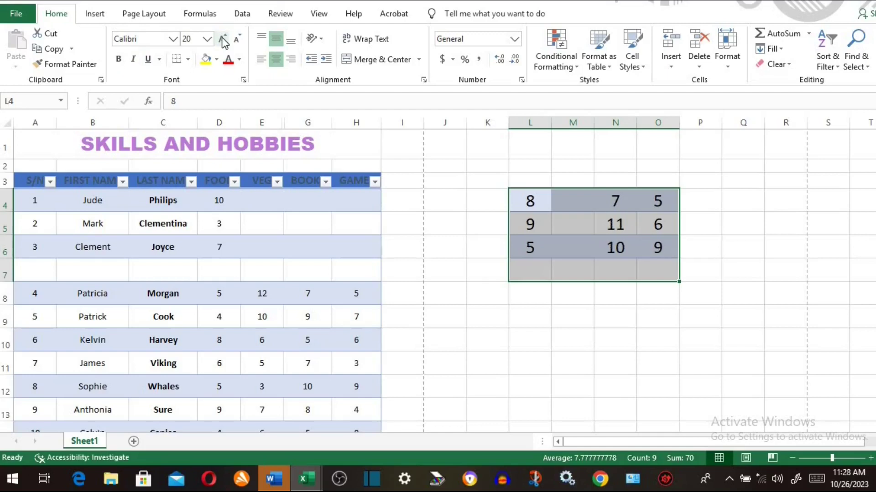
key(ctrl+i)
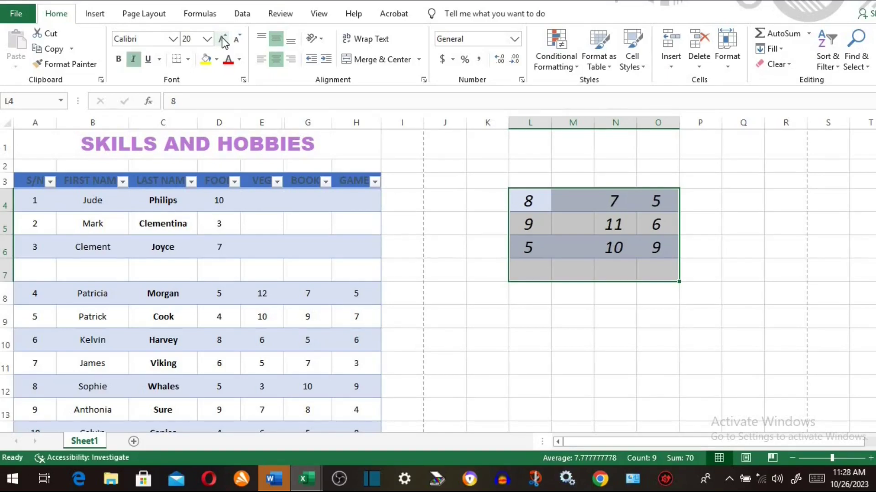
key(ctrl+h)
key(ctrl+h)
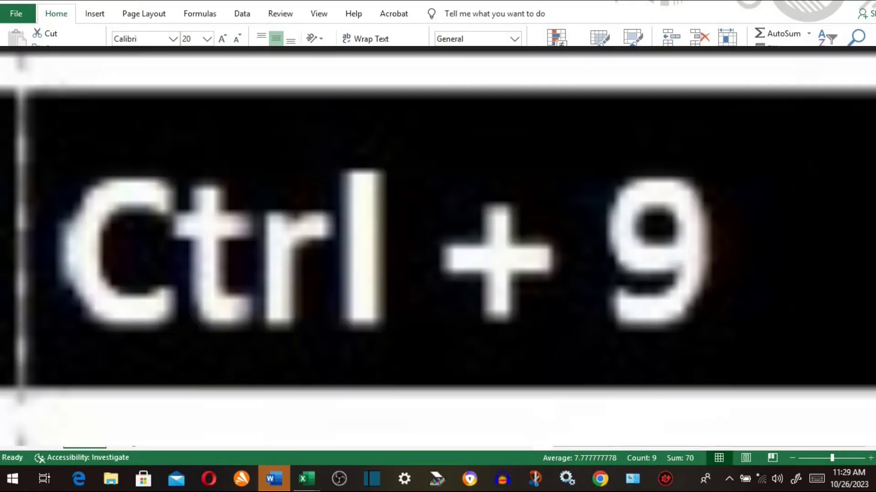
- Hide empty row 7, then hide every row on the sheet and undo it
click(8, 273)
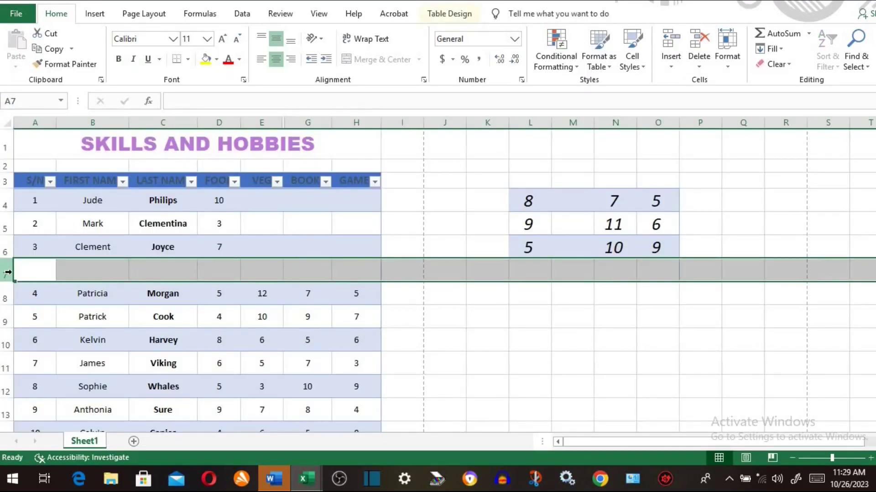
key(ctrl+9)
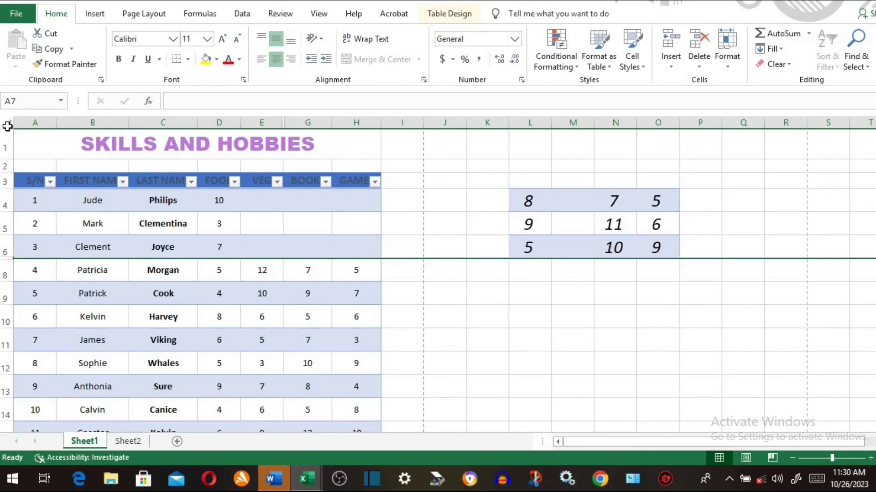
click(7, 125)
key(ctrl+9)
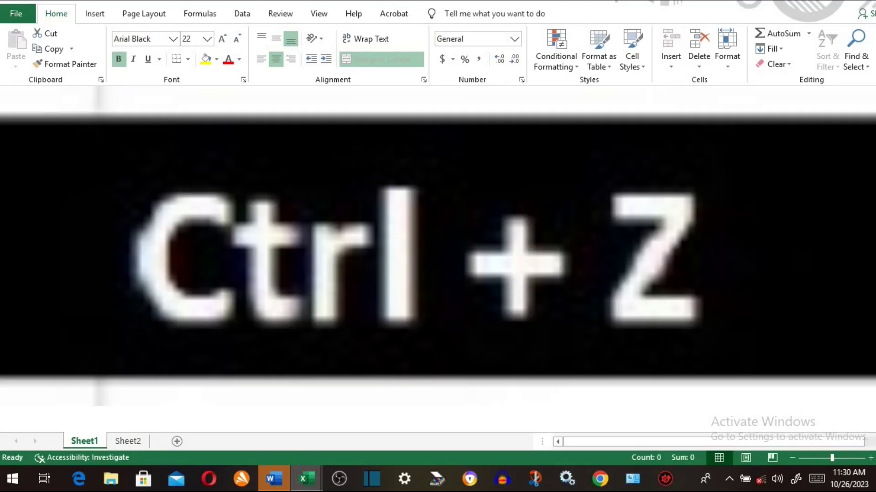
key(ctrl+z)
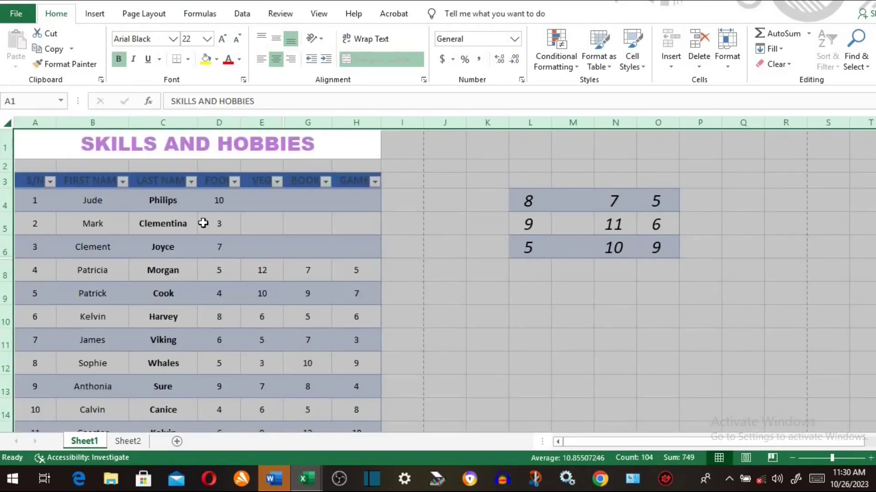
- Underline the numbers in L4:O6
click(242, 229)
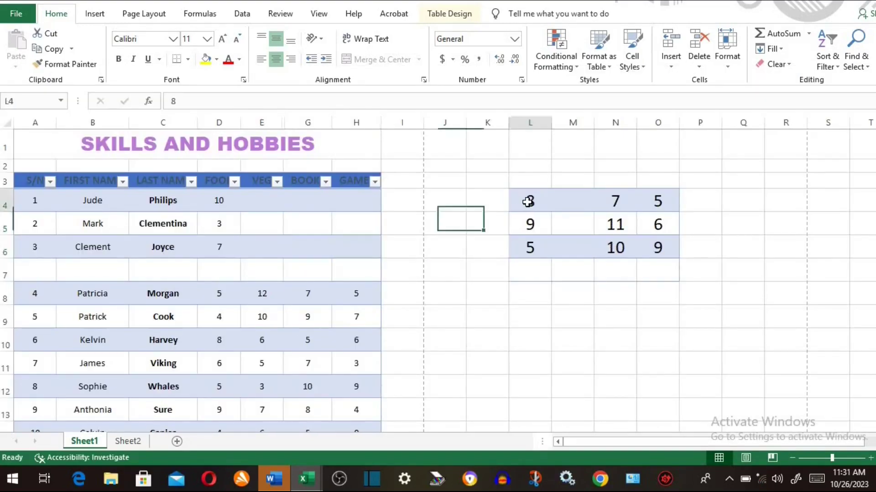
drag(528, 200, 647, 259)
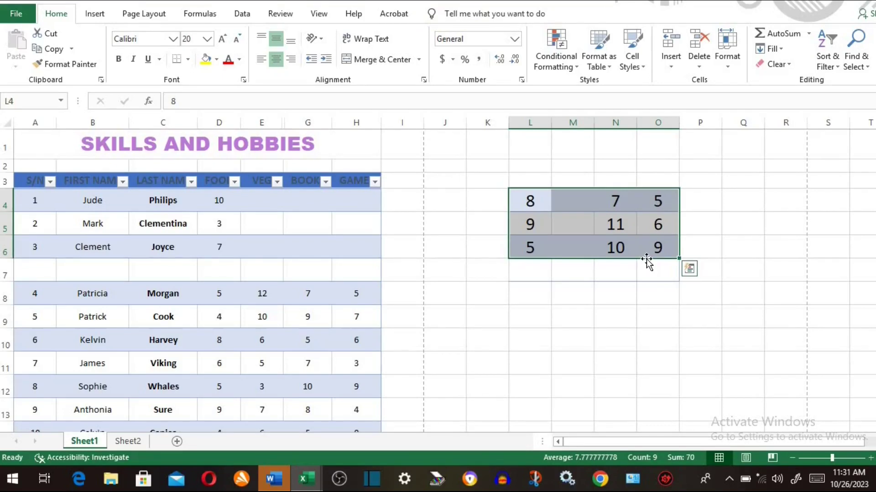
key(ctrl+u)
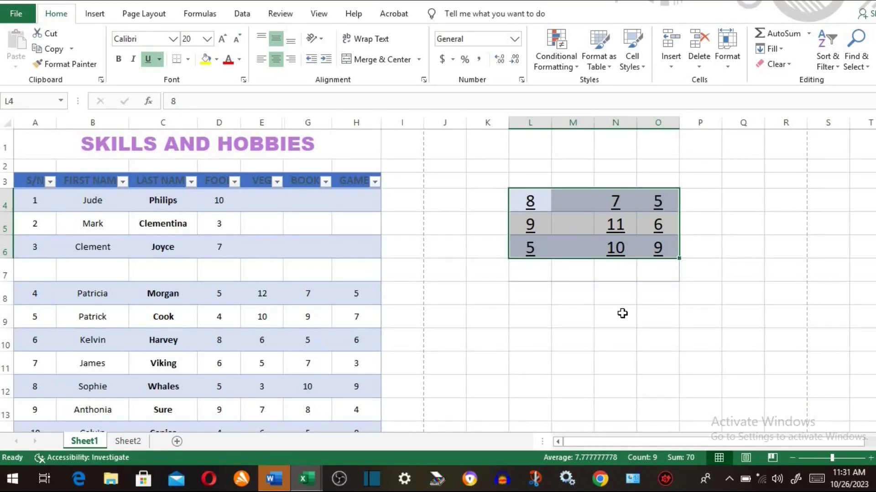
- Open the Format Cells dialog, move it, and close it without changes
key(ctrl+1)
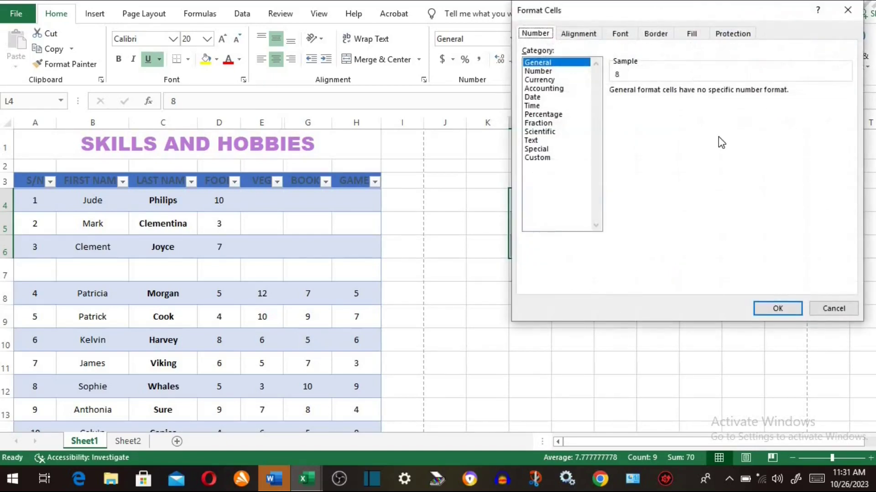
drag(726, 15, 647, 43)
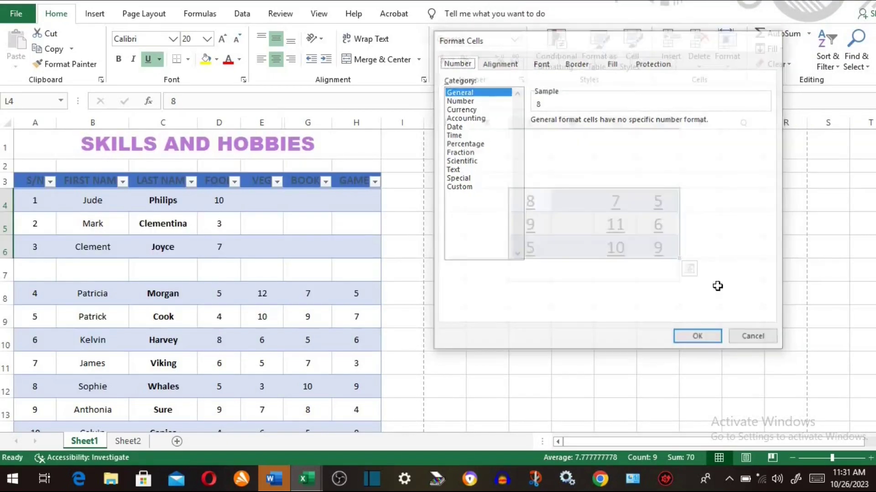
key(Escape)
- Format L4:O6 as dollar currency with two decimals, then select D4:D6
click(672, 325)
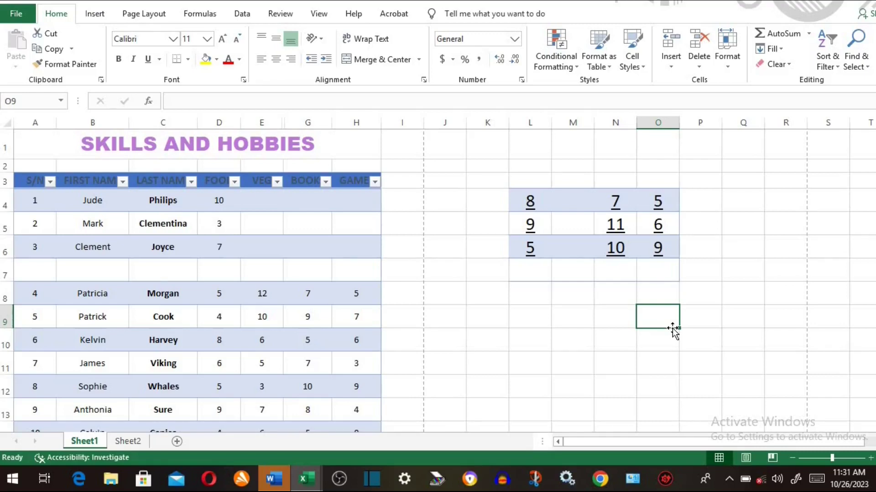
drag(532, 204, 644, 243)
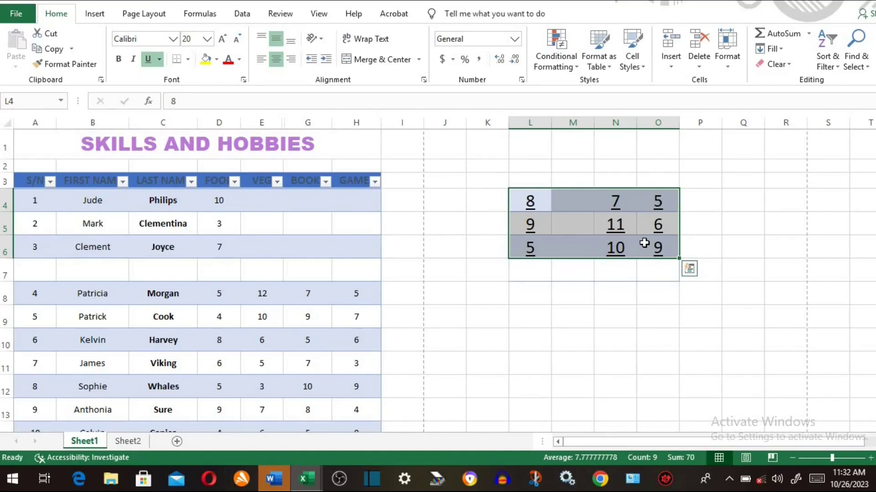
key(ctrl+shift+4)
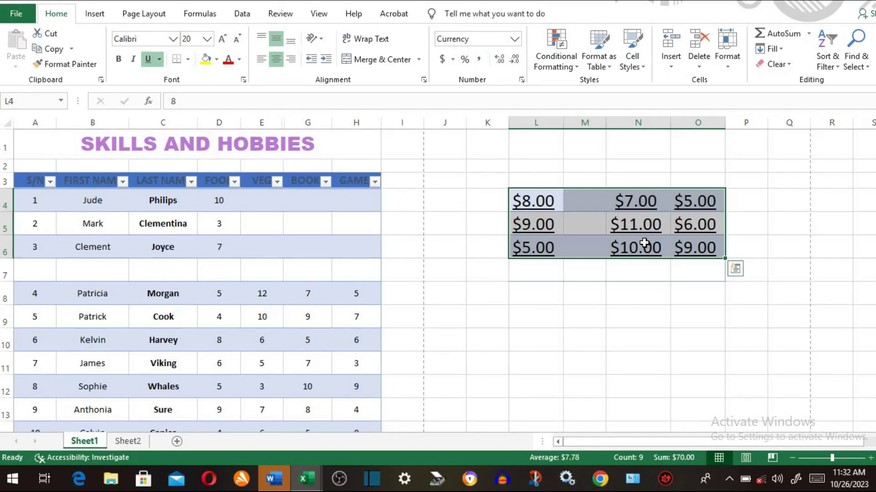
drag(217, 201, 217, 250)
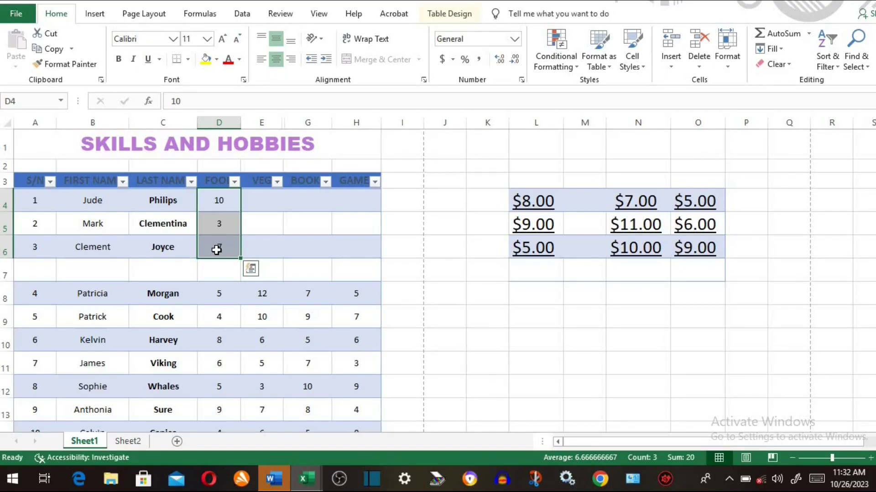
- Format D4:D6 as dates and row 8's values as two-decimal numbers
key(ctrl+shift+3)
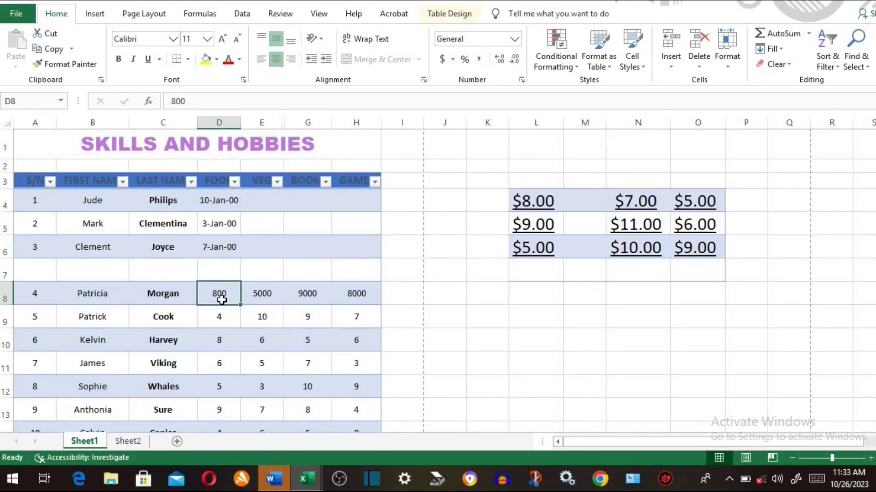
key(shift+Right)
key(shift+Right)
key(shift+Right)
key(shift+Right)
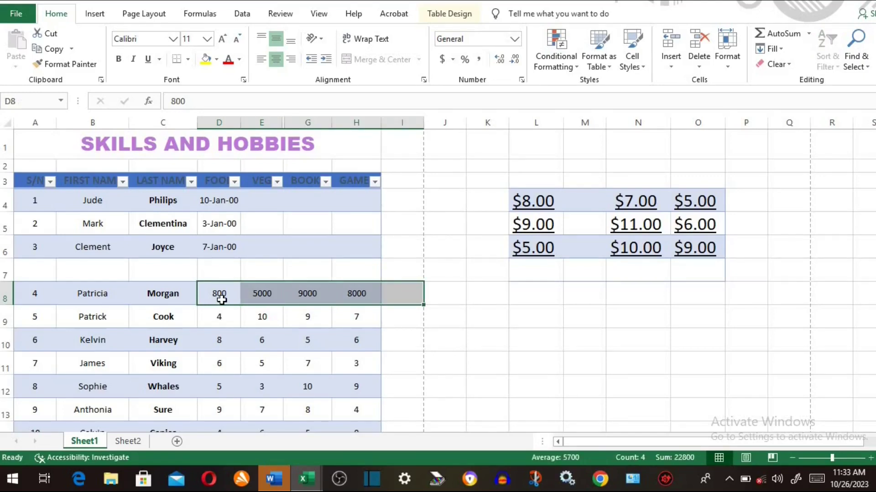
key(ctrl+shift+1)
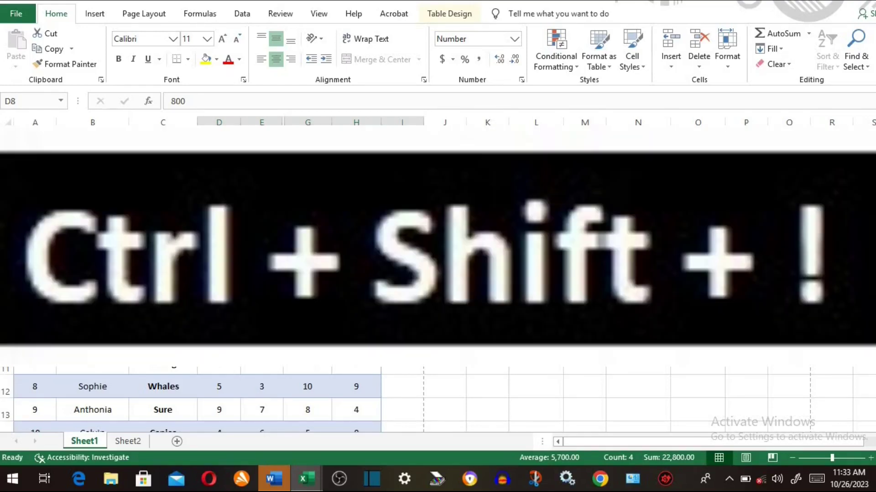
- Check cells D8 and D10, then open and close Format Cells on J9
key(Down)
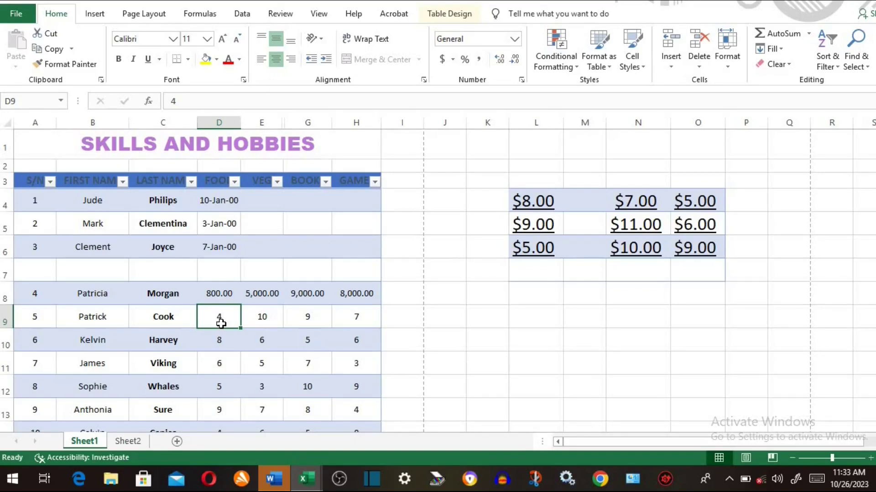
click(221, 294)
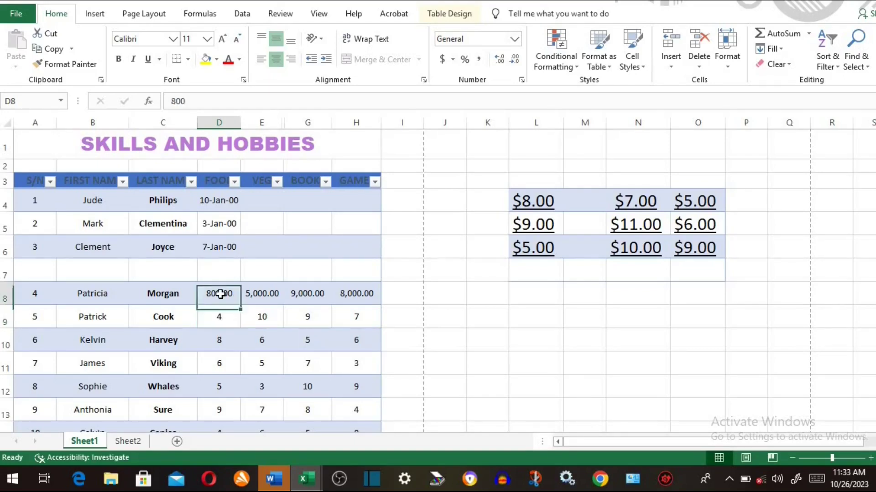
click(231, 337)
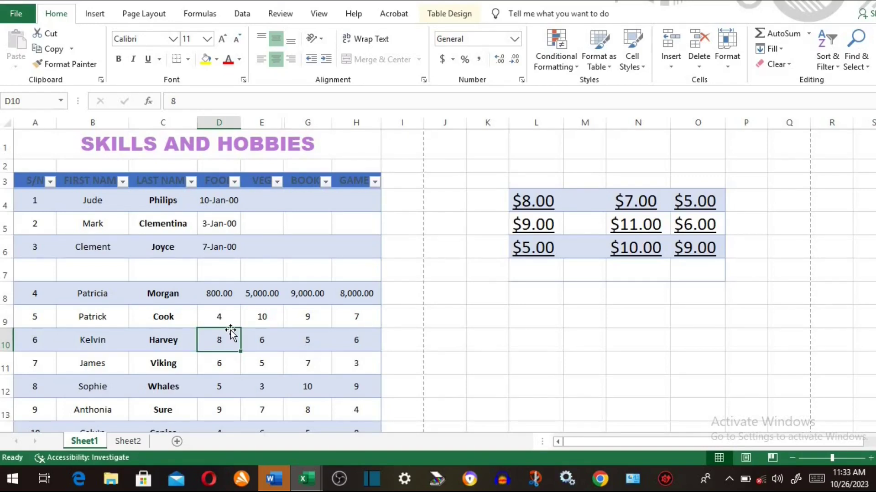
click(442, 315)
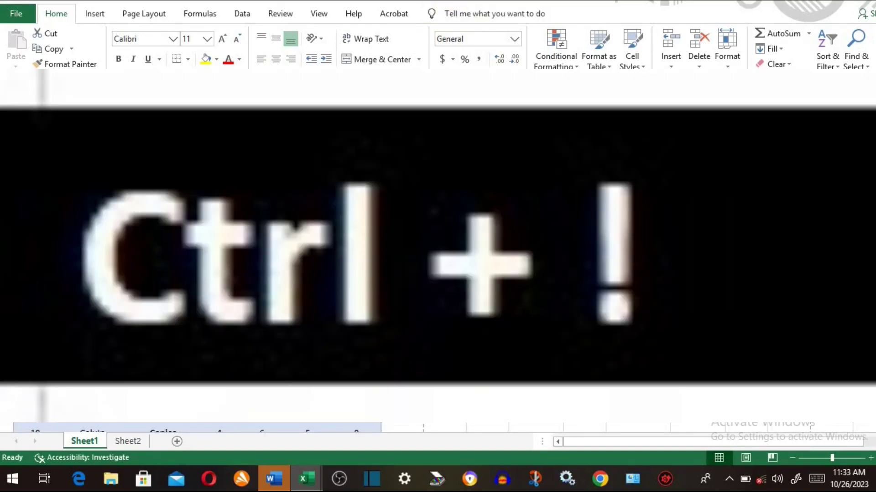
key(ctrl+1)
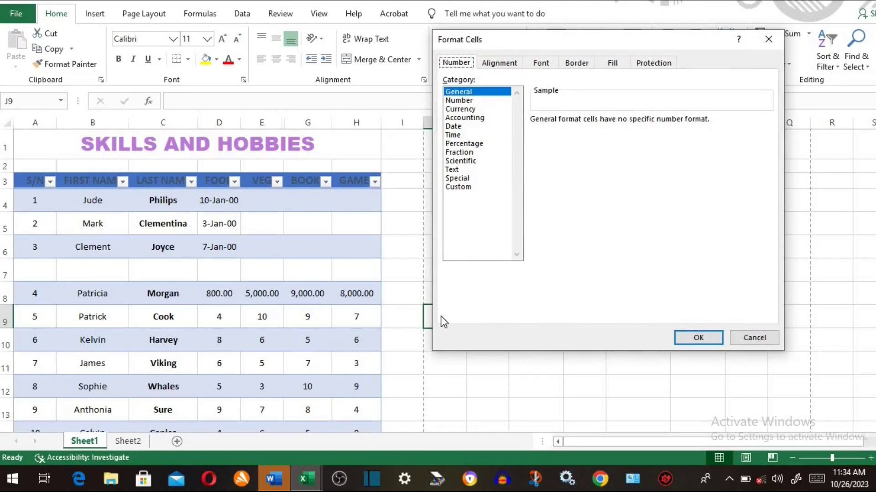
click(768, 38)
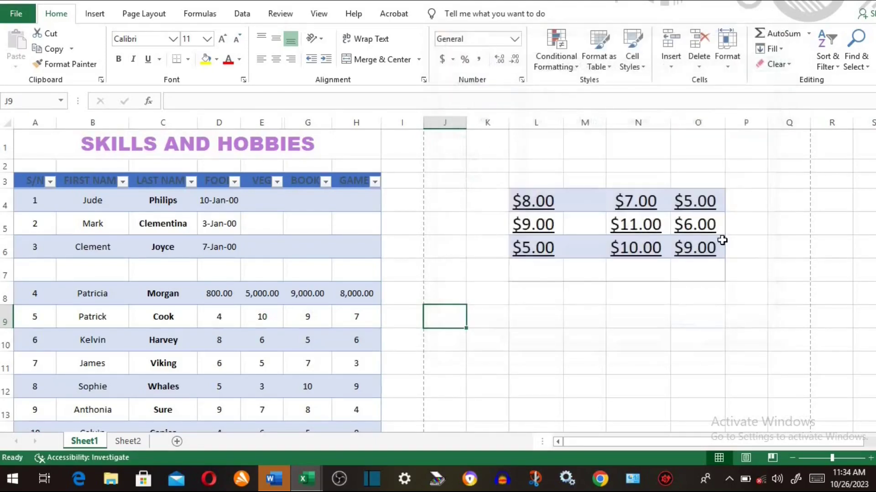